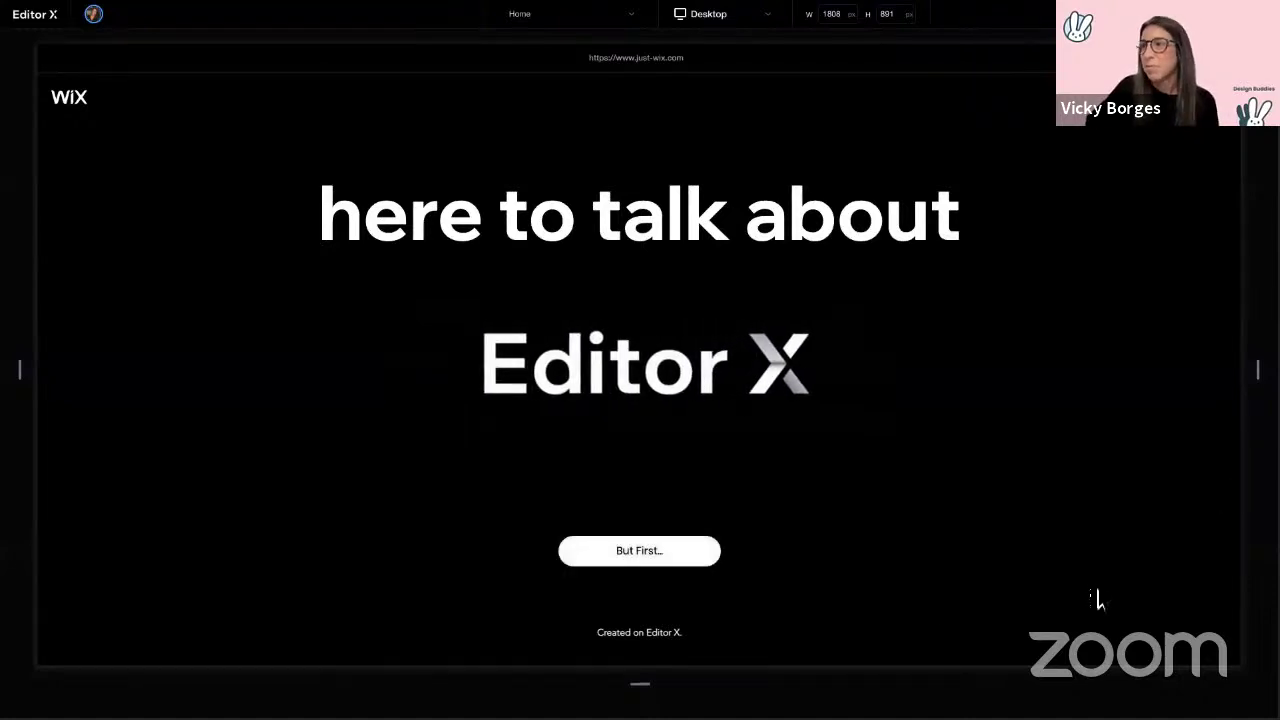
Step: Go to the About Me page and scroll its career timeline down to 'Enough about me'
{"action": "left_click", "coordinate": [614, 553]}
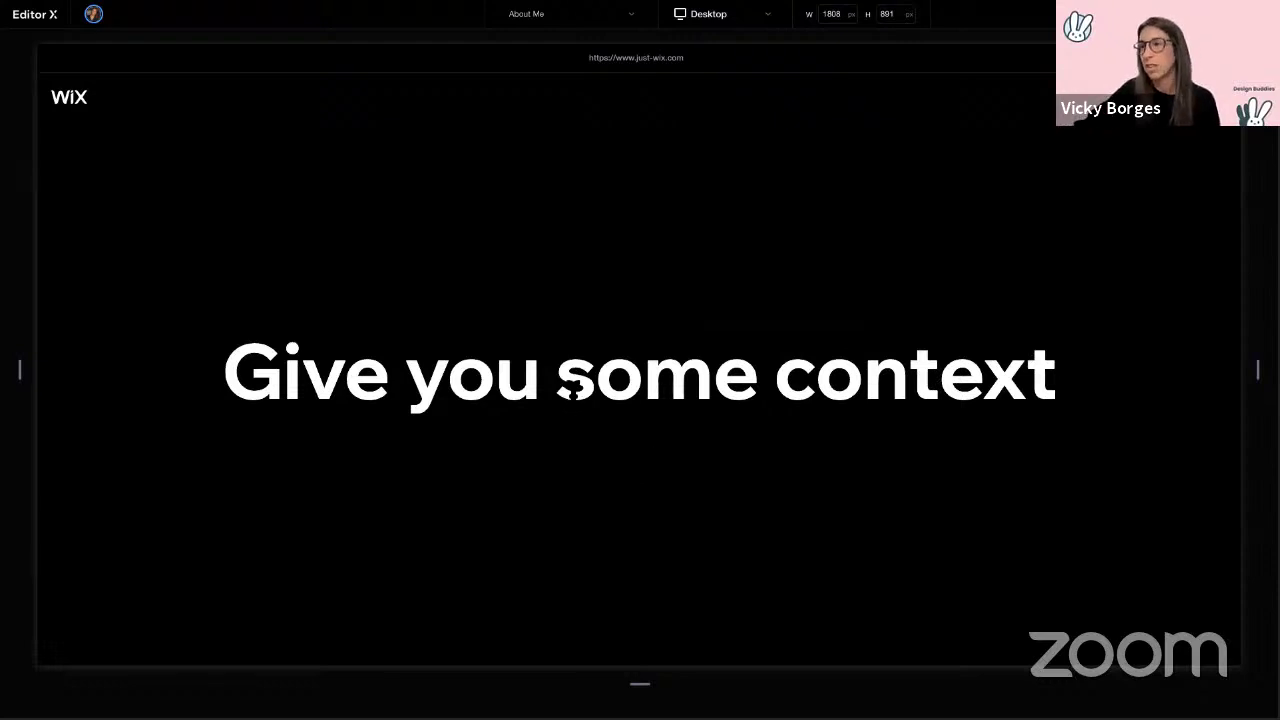
{"action": "scroll", "coordinate": [572, 385], "scroll_direction": "down", "scroll_amount": 5}
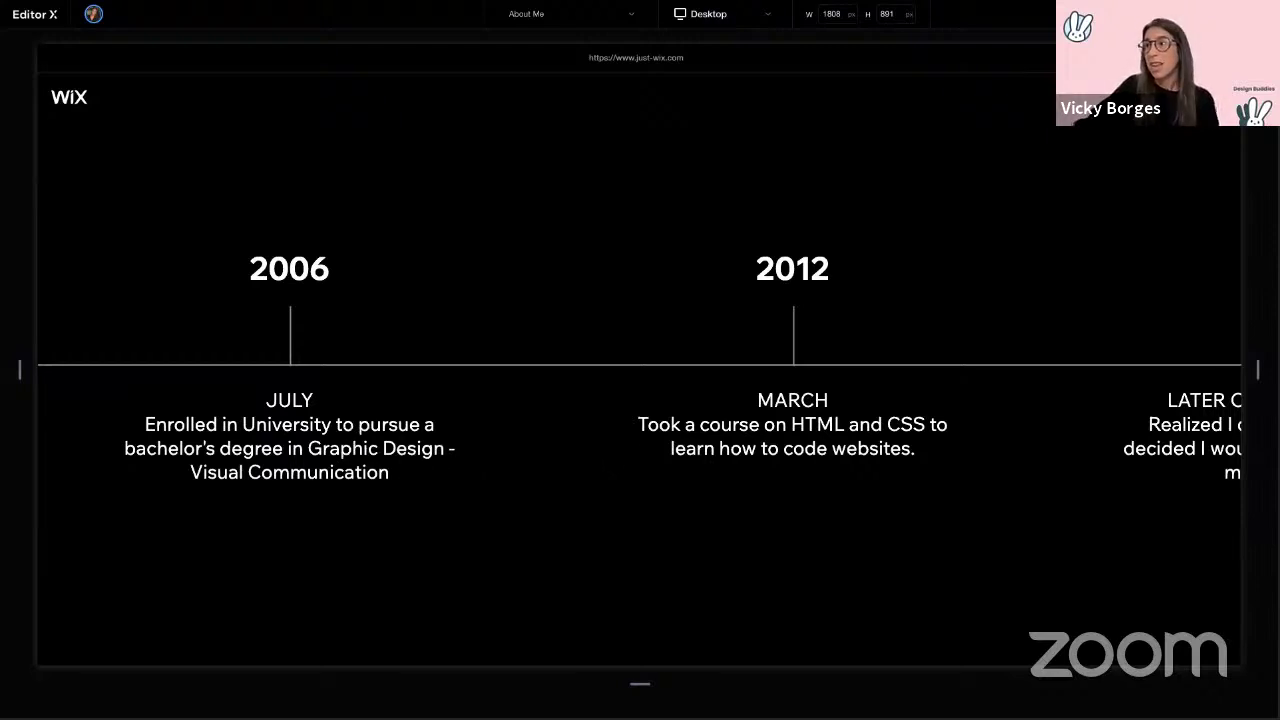
{"action": "scroll", "coordinate": [725, 449], "scroll_direction": "right", "scroll_amount": 2}
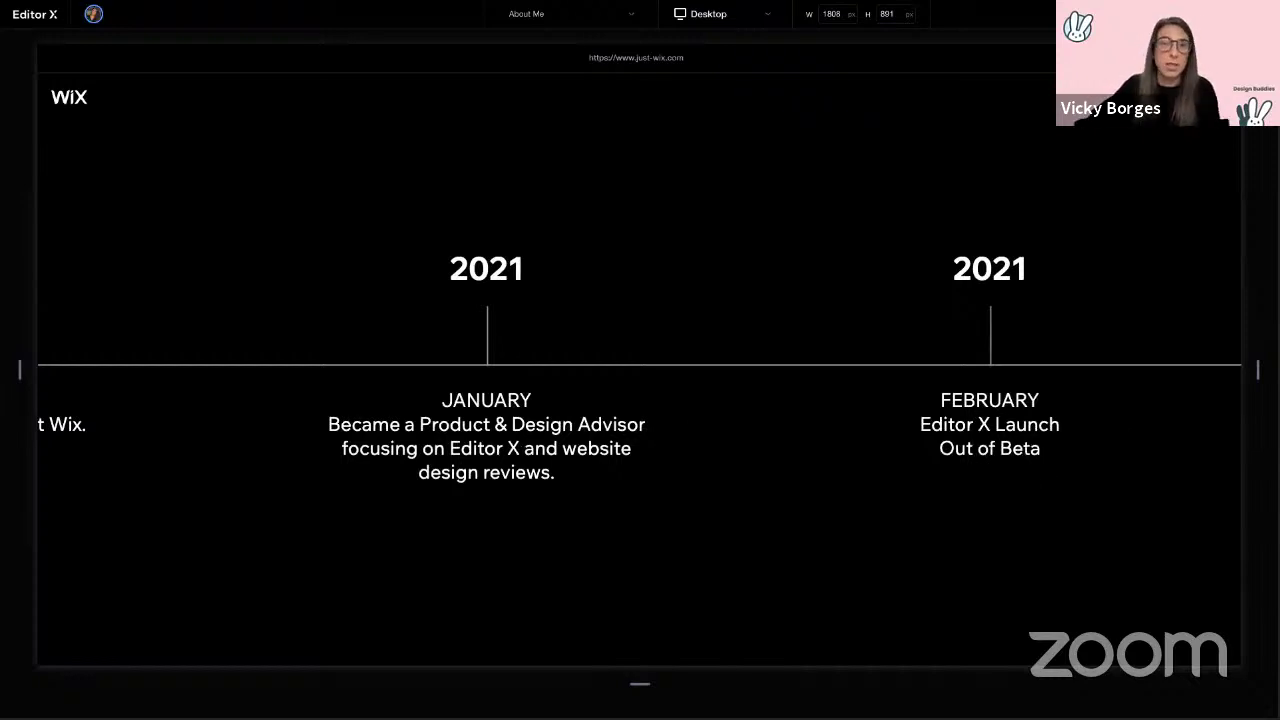
{"action": "scroll", "coordinate": [604, 424], "scroll_direction": "down", "scroll_amount": 5}
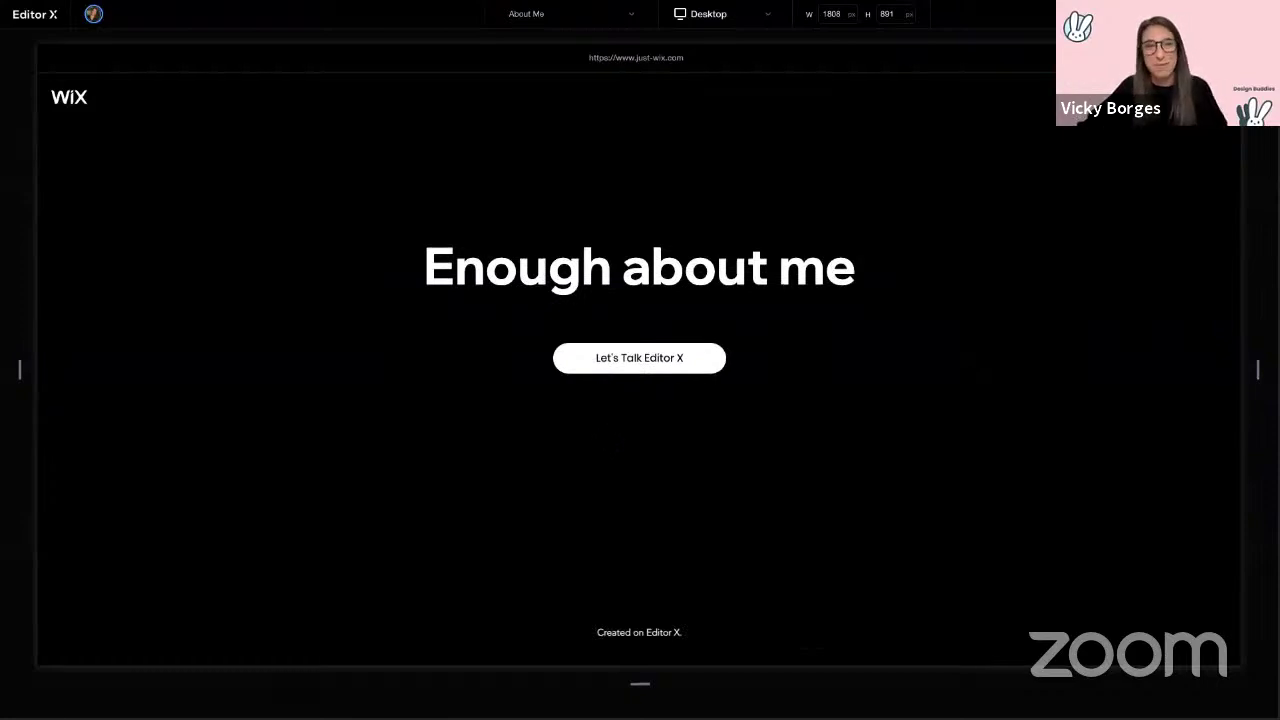
Step: Open the About X page, narrow the canvas from 1808 px and scroll through it
{"action": "left_click", "coordinate": [680, 376]}
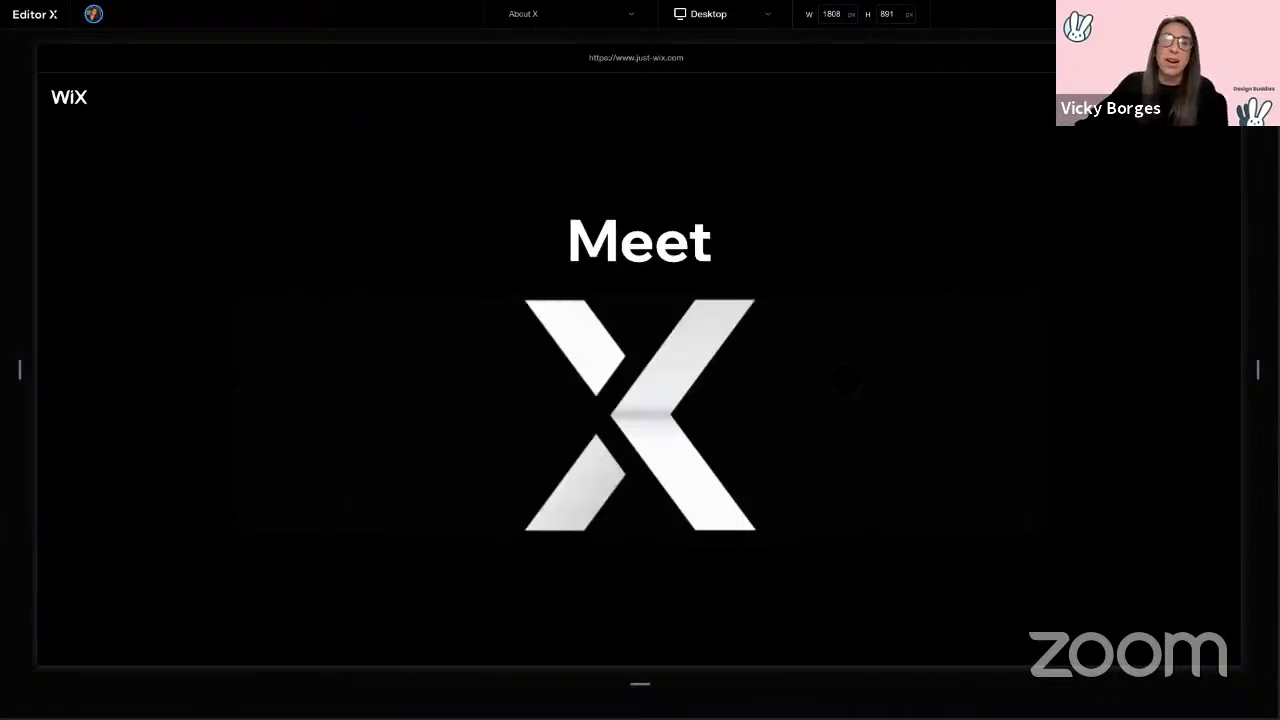
{"action": "scroll", "coordinate": [640, 370], "scroll_direction": "down", "scroll_amount": 5}
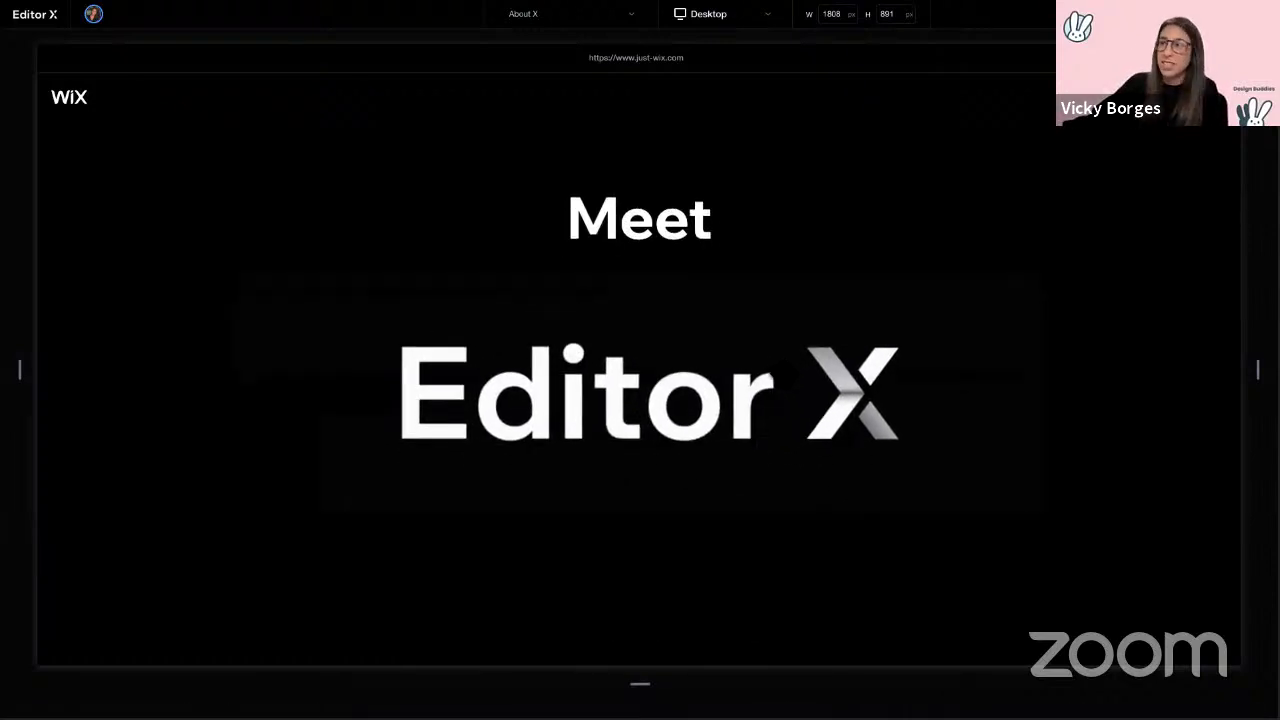
{"action": "scroll", "coordinate": [787, 365], "scroll_direction": "down", "scroll_amount": 2}
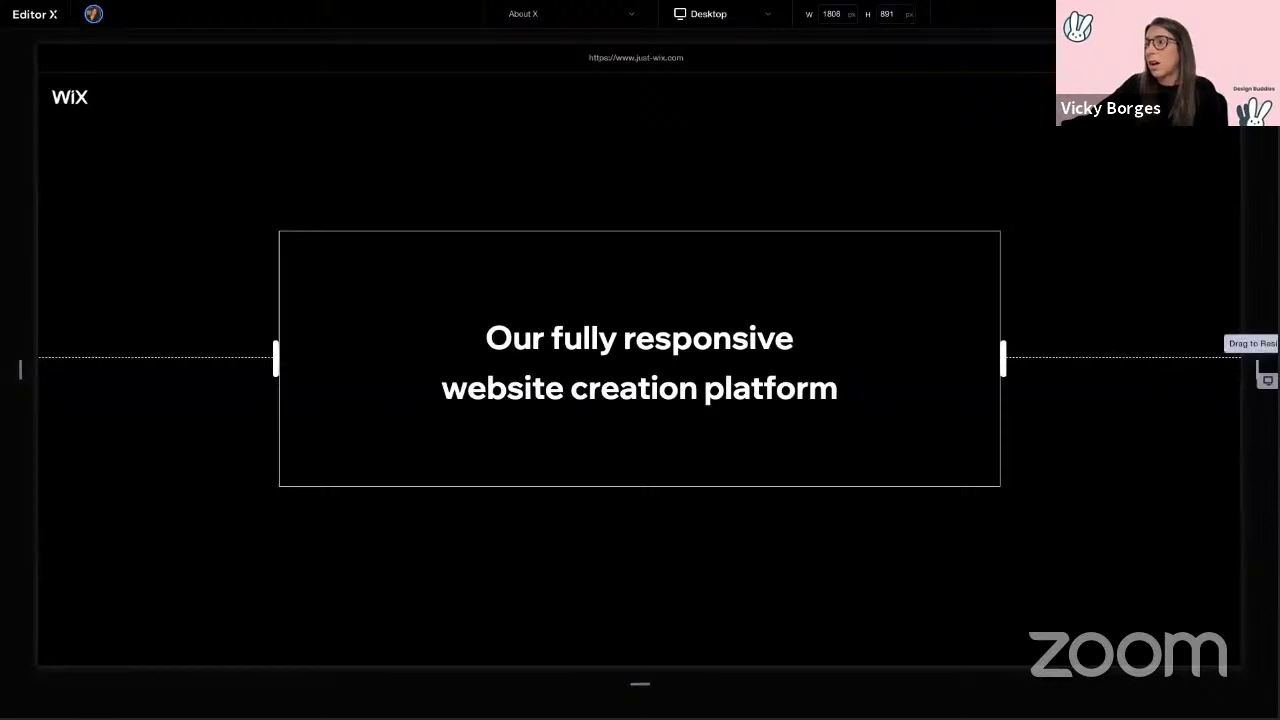
{"action": "left_click_drag", "start_coordinate": [1264, 375], "coordinate": [1214, 390]}
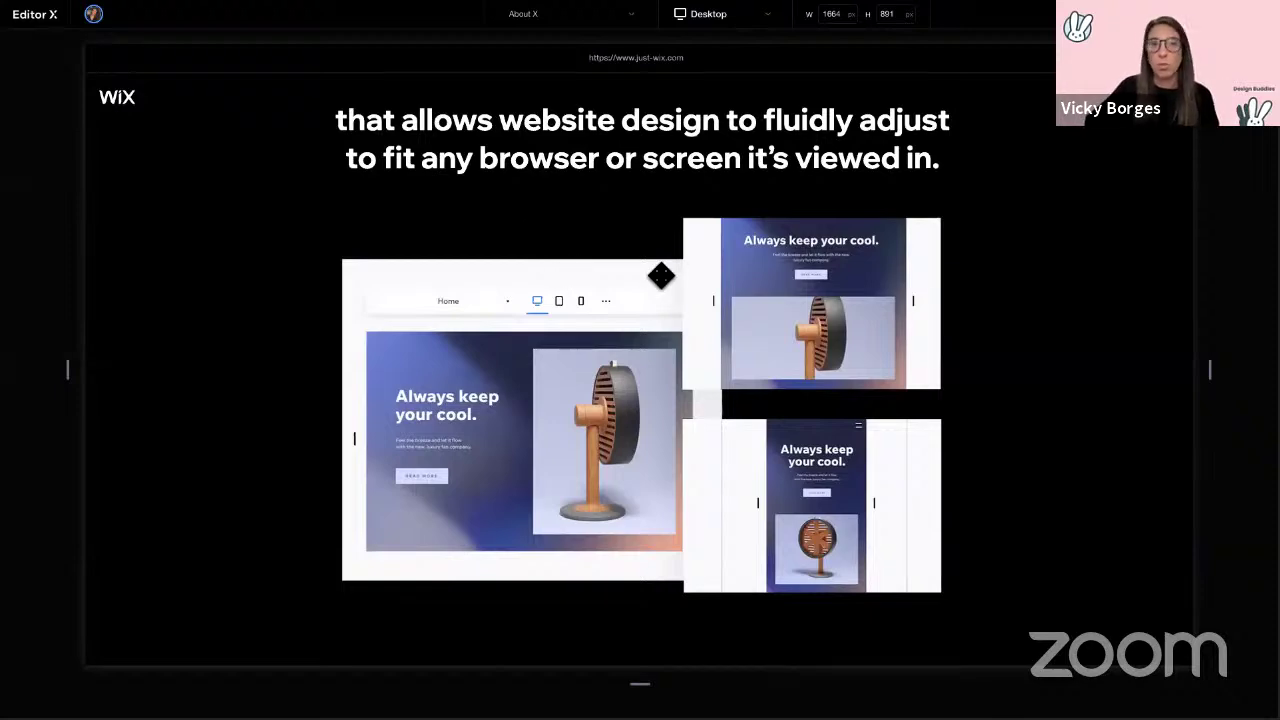
{"action": "scroll", "coordinate": [640, 380], "scroll_direction": "down", "scroll_amount": 5}
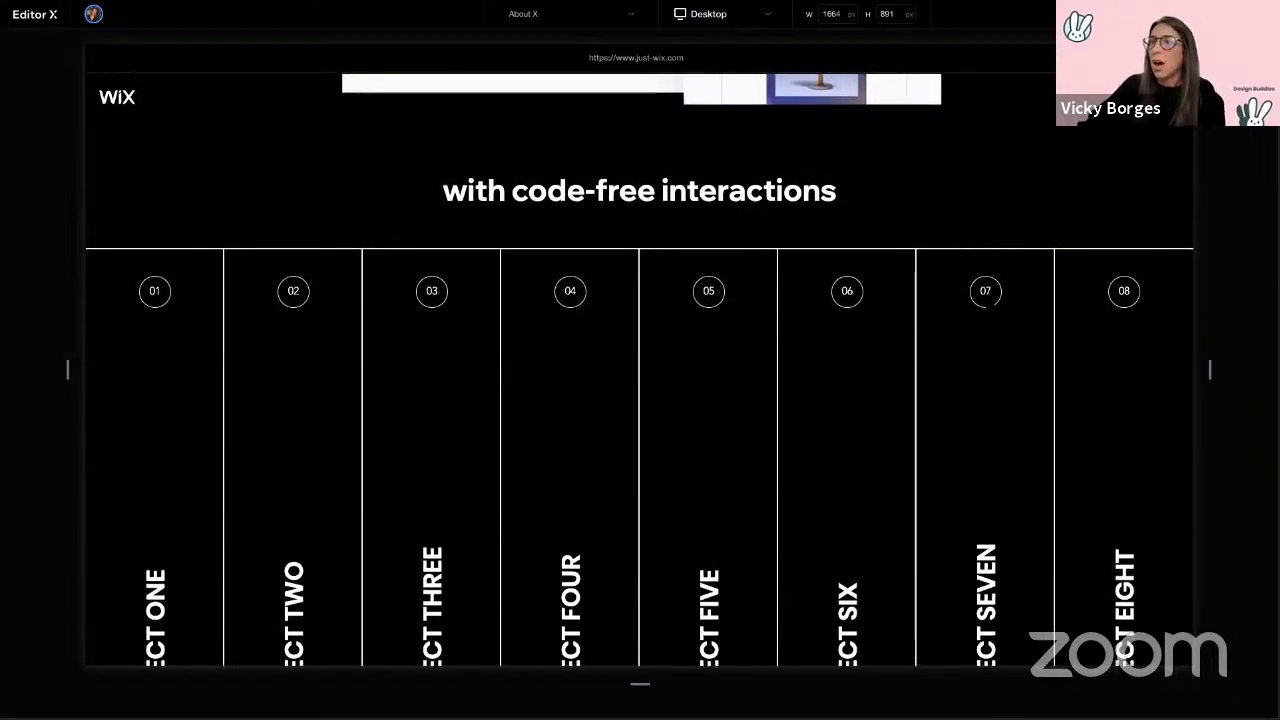
{"action": "scroll", "coordinate": [994, 314], "scroll_direction": "down", "scroll_amount": 2}
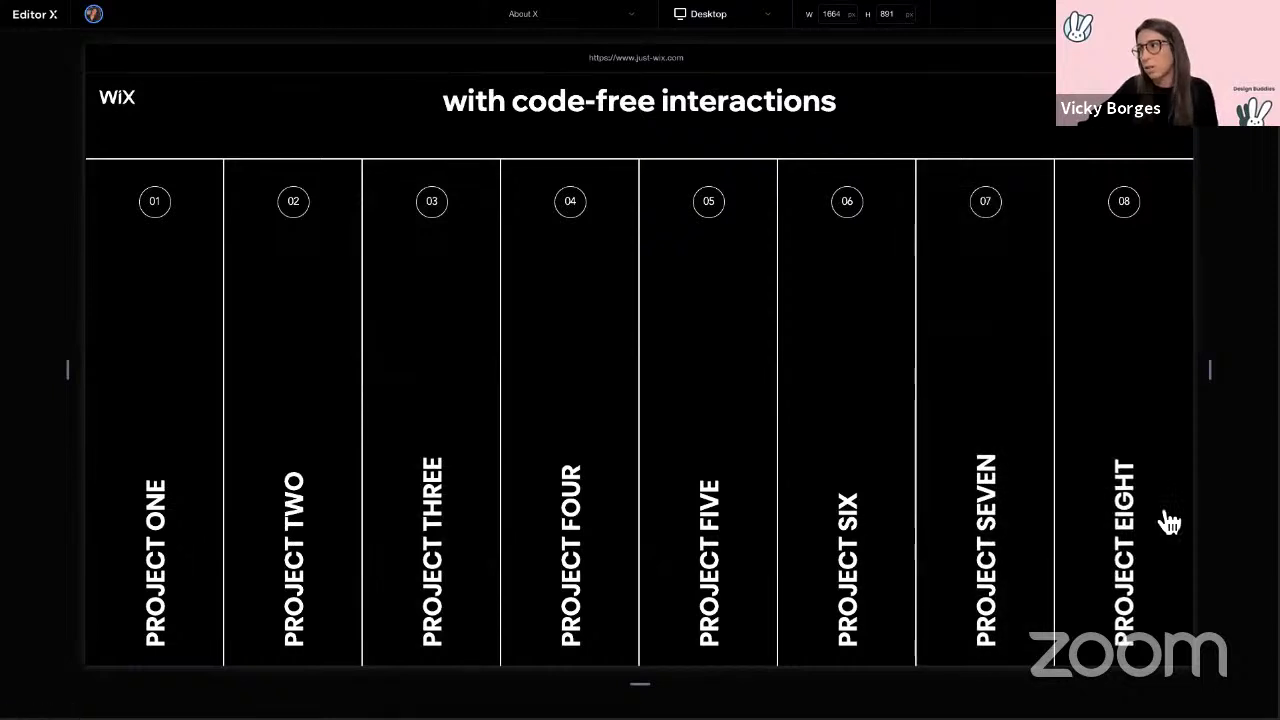
{"action": "scroll", "coordinate": [566, 449], "scroll_direction": "down", "scroll_amount": 5}
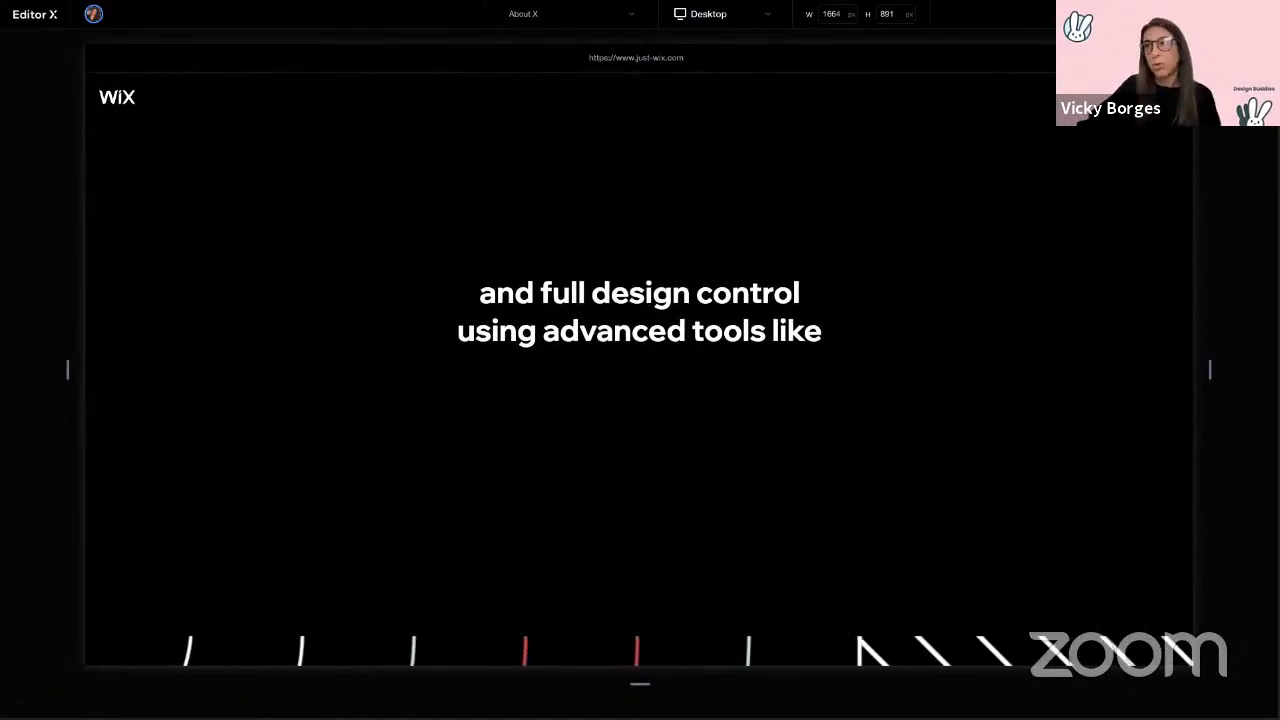
Step: Narrow the canvas further to 1524 px and scroll to the 'Are you ready?' section
{"action": "scroll", "coordinate": [640, 360], "scroll_direction": "up", "scroll_amount": 1}
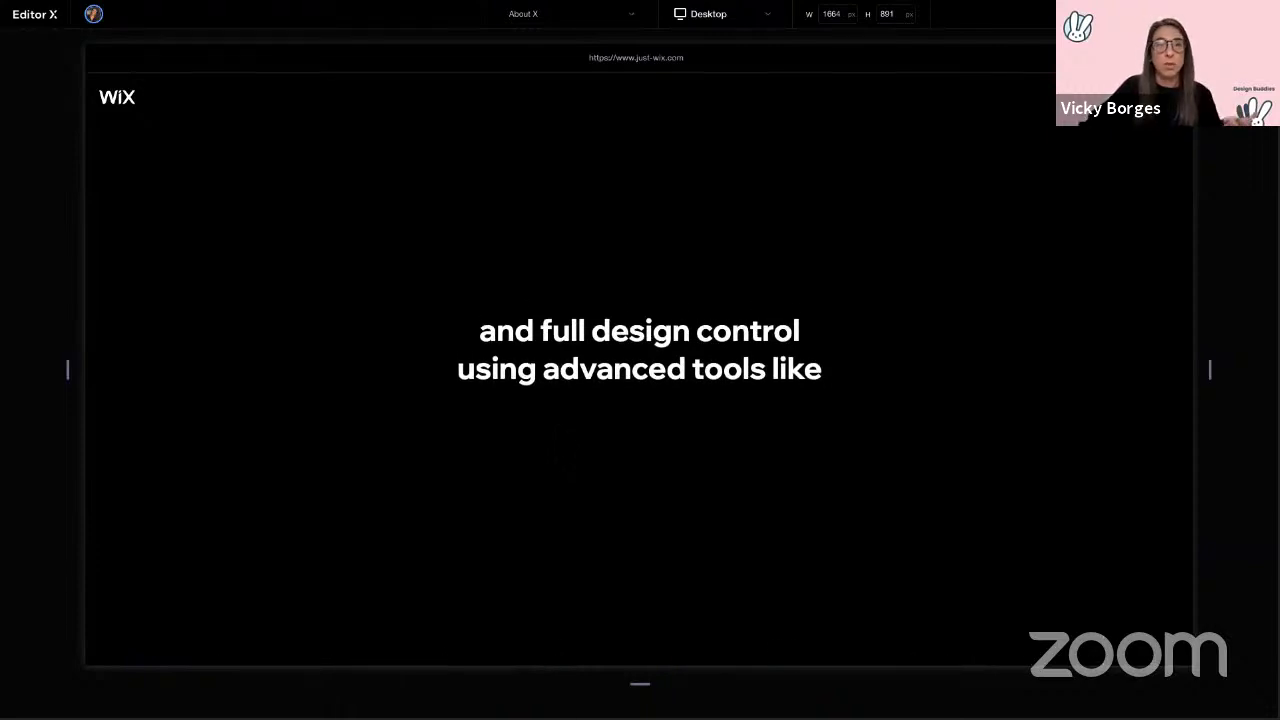
{"action": "scroll", "coordinate": [640, 370], "scroll_direction": "down", "scroll_amount": 5}
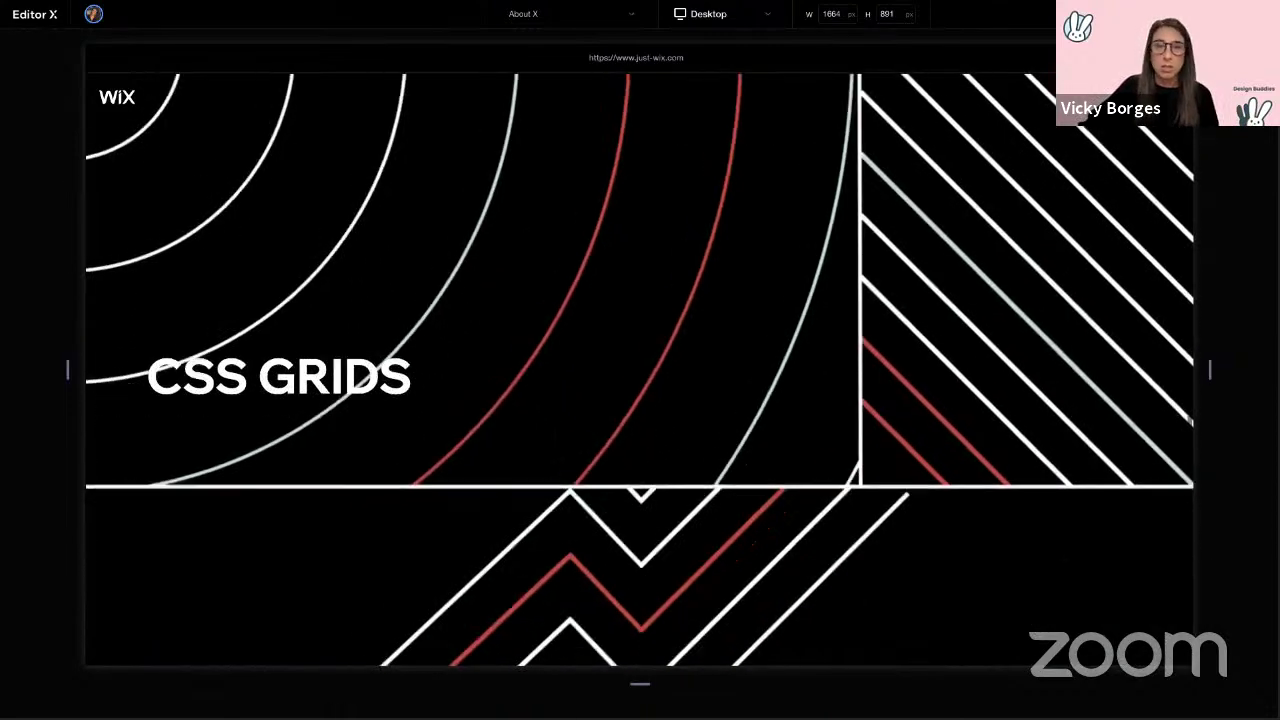
{"action": "scroll", "coordinate": [560, 440], "scroll_direction": "down", "scroll_amount": 5}
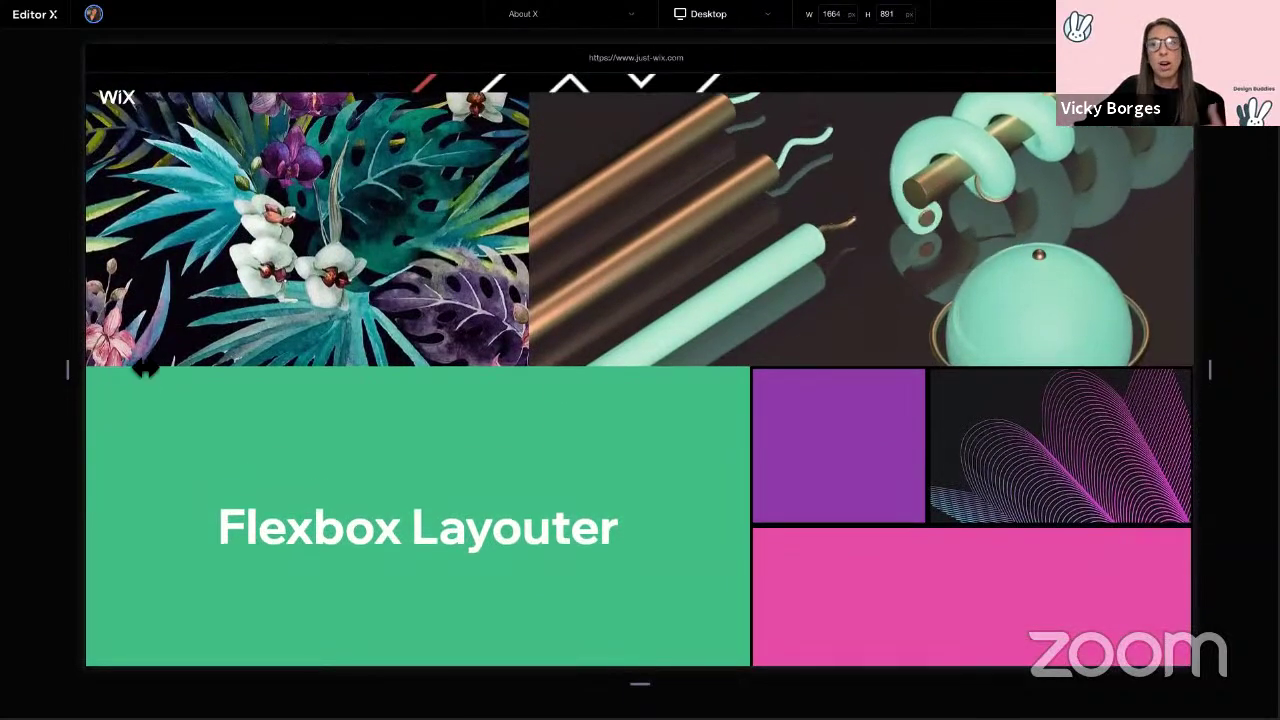
{"action": "left_click_drag", "start_coordinate": [67, 370], "coordinate": [120, 382]}
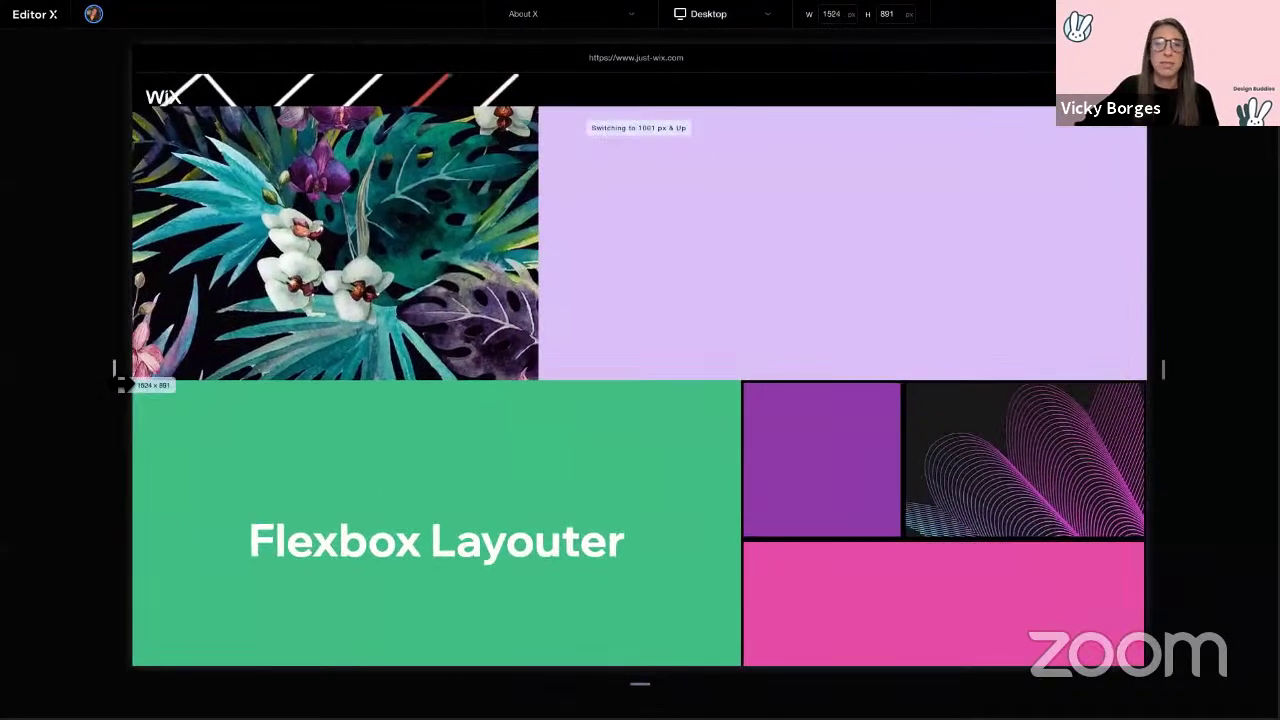
{"action": "scroll", "coordinate": [714, 420], "scroll_direction": "down", "scroll_amount": 3}
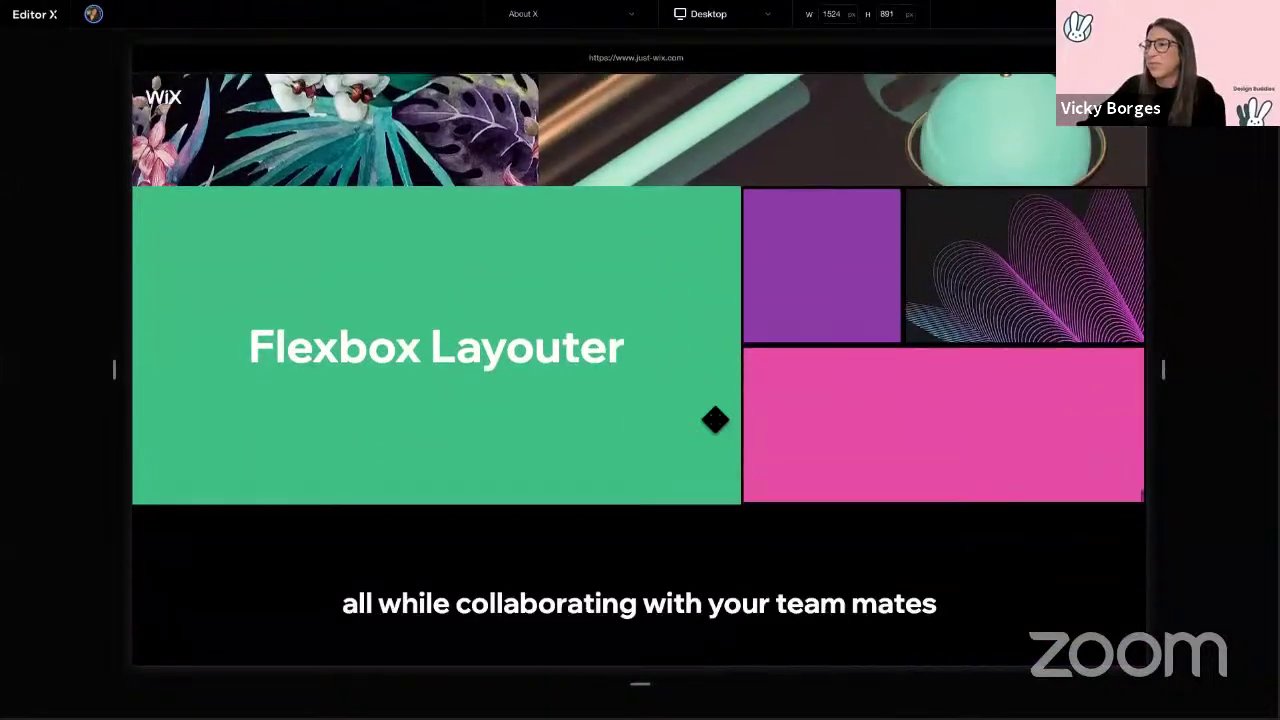
{"action": "scroll", "coordinate": [638, 440], "scroll_direction": "down", "scroll_amount": 3}
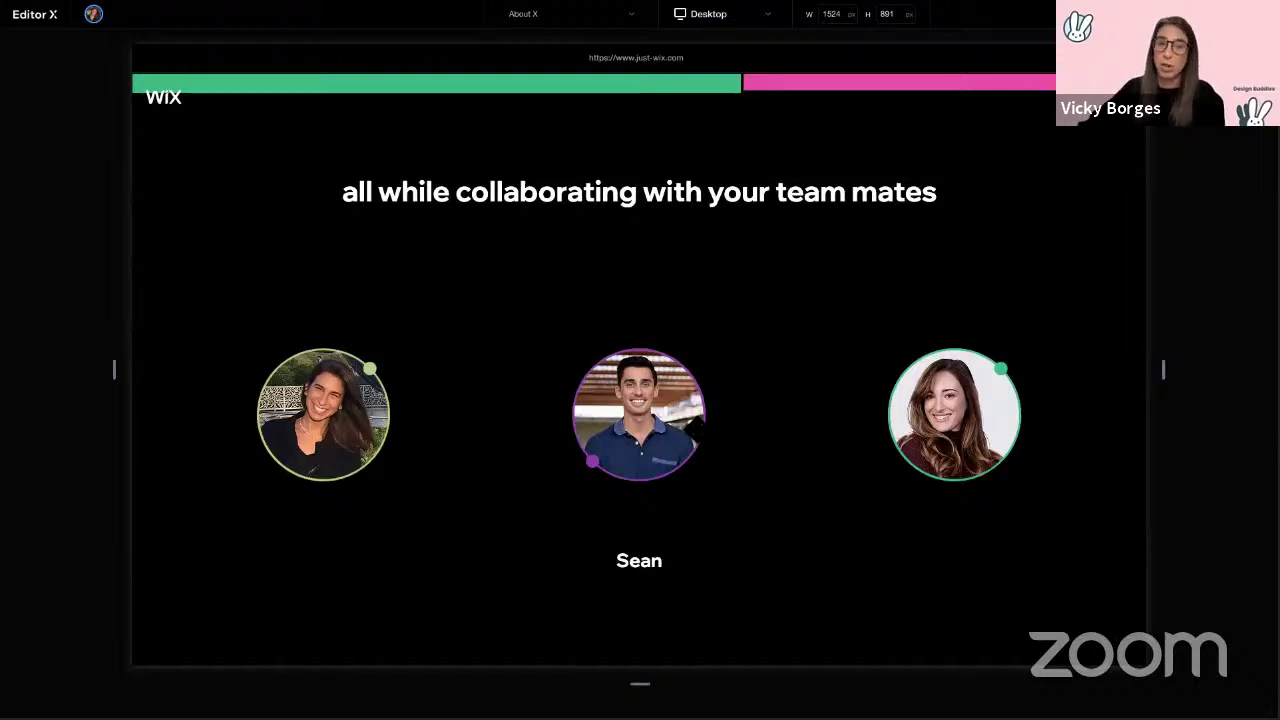
{"action": "scroll", "coordinate": [639, 370], "scroll_direction": "down", "scroll_amount": 5}
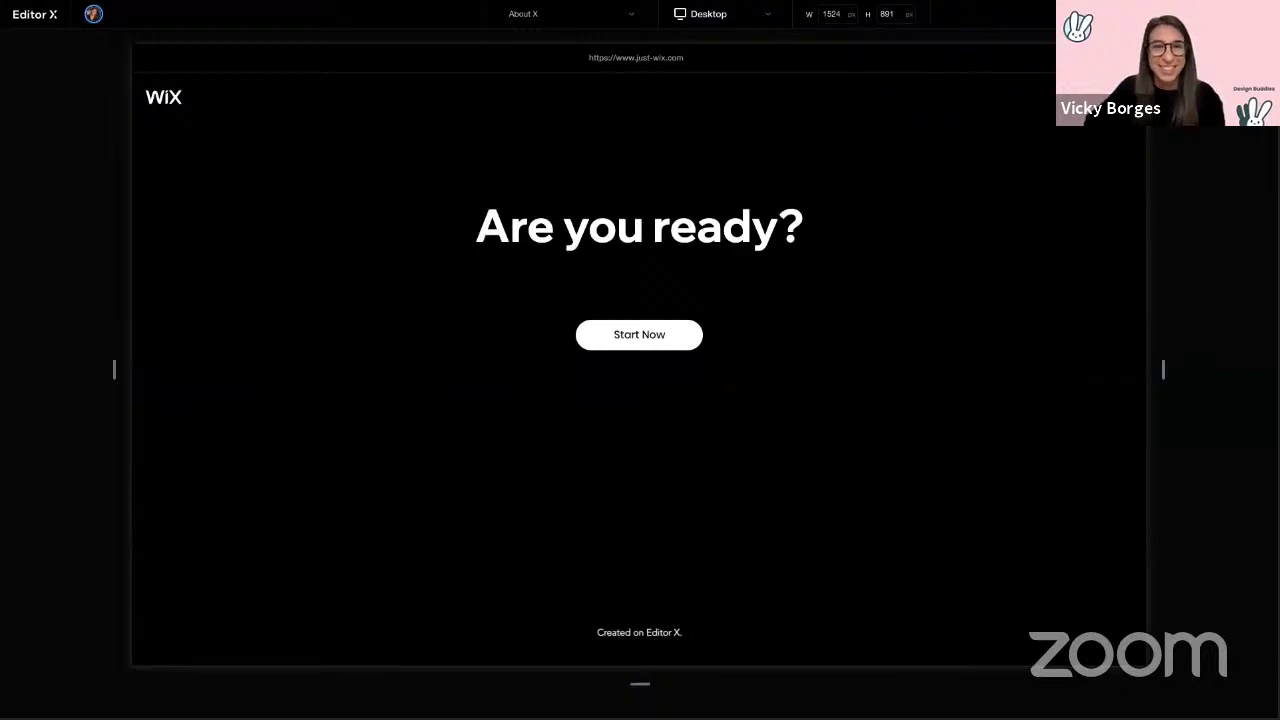
Step: Leave the presentation via Start Now and scroll down through the templates gallery
{"action": "left_click", "coordinate": [650, 336]}
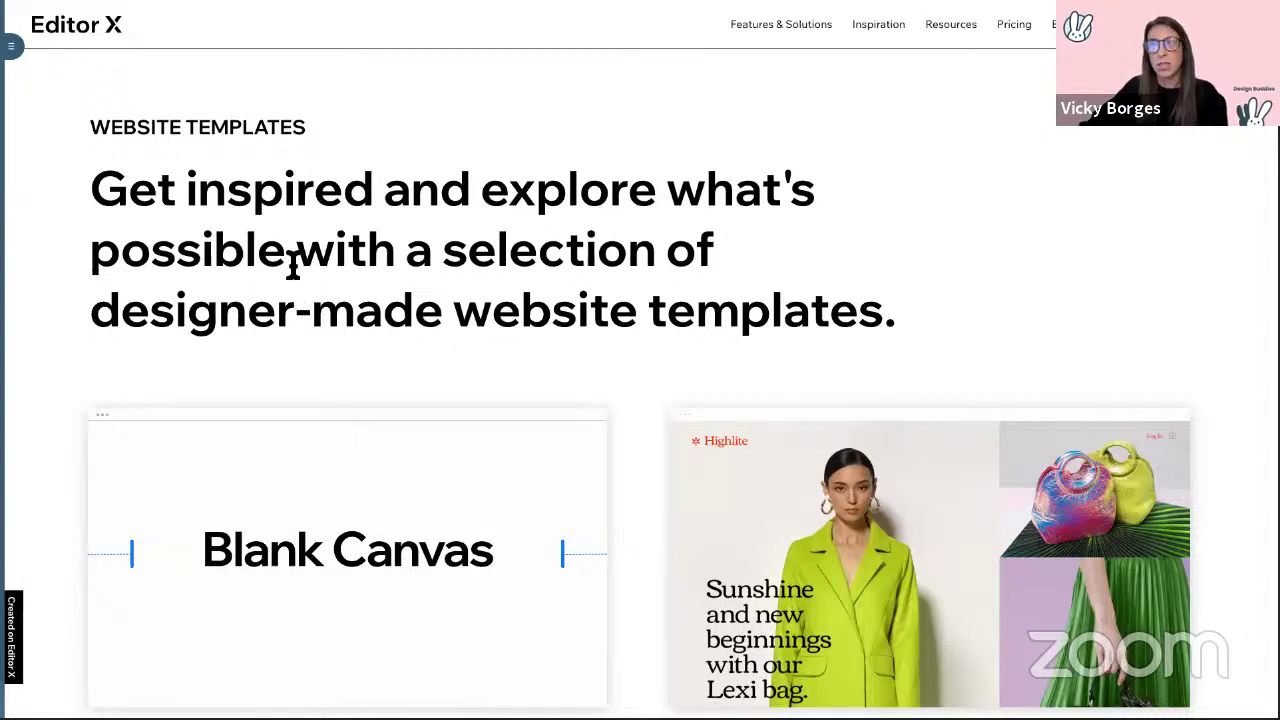
{"action": "scroll", "coordinate": [380, 222], "scroll_direction": "down", "scroll_amount": 5}
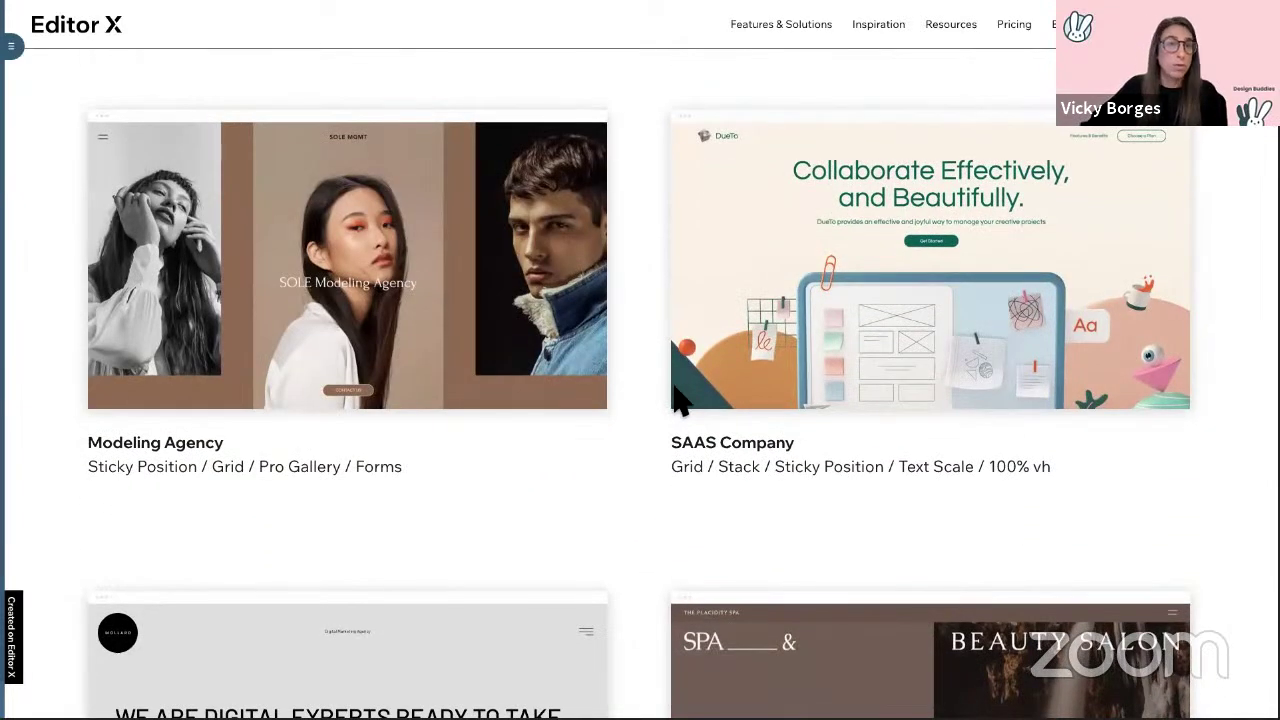
{"action": "scroll", "coordinate": [652, 405], "scroll_direction": "down", "scroll_amount": 5}
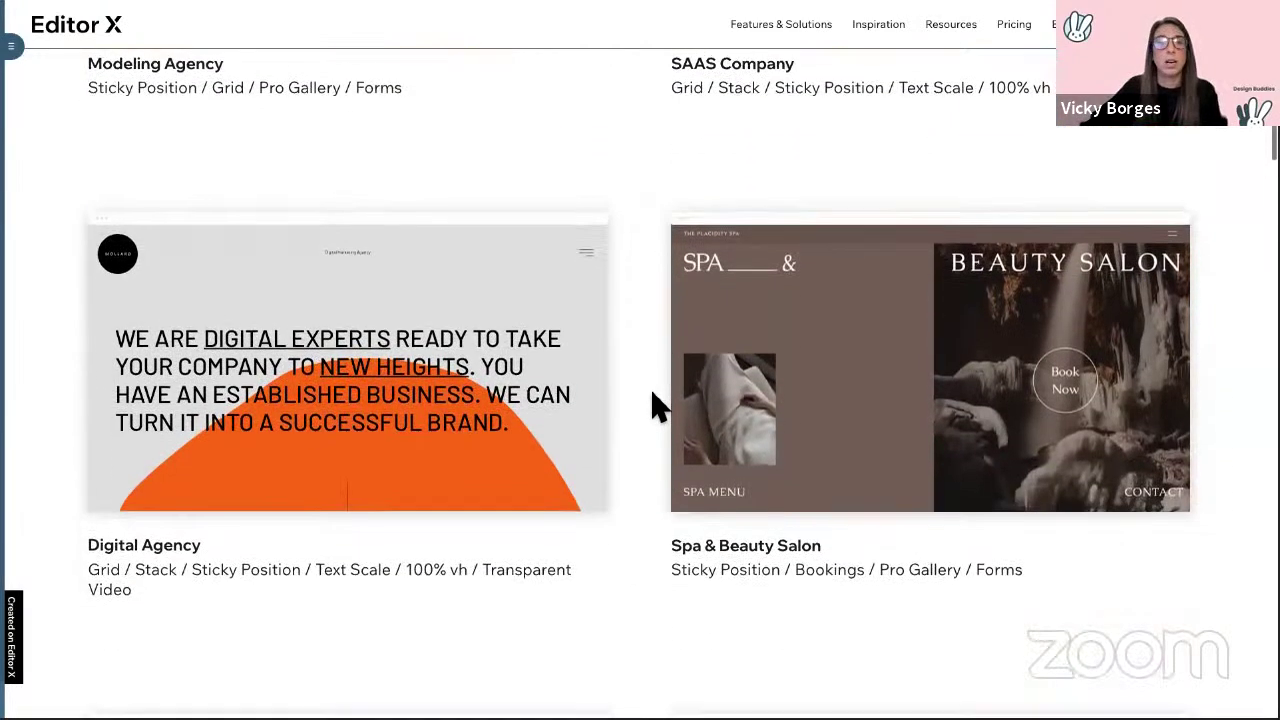
{"action": "scroll", "coordinate": [690, 400], "scroll_direction": "down", "scroll_amount": 6}
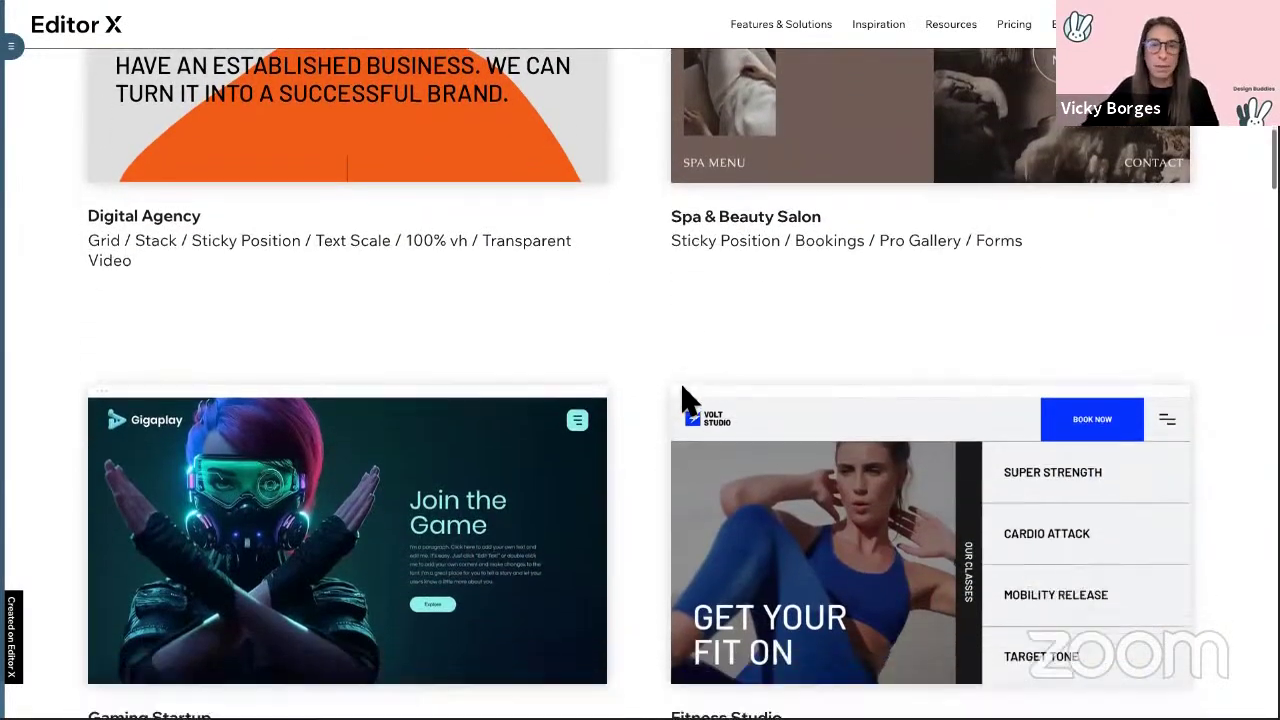
{"action": "scroll", "coordinate": [690, 400], "scroll_direction": "down", "scroll_amount": 9}
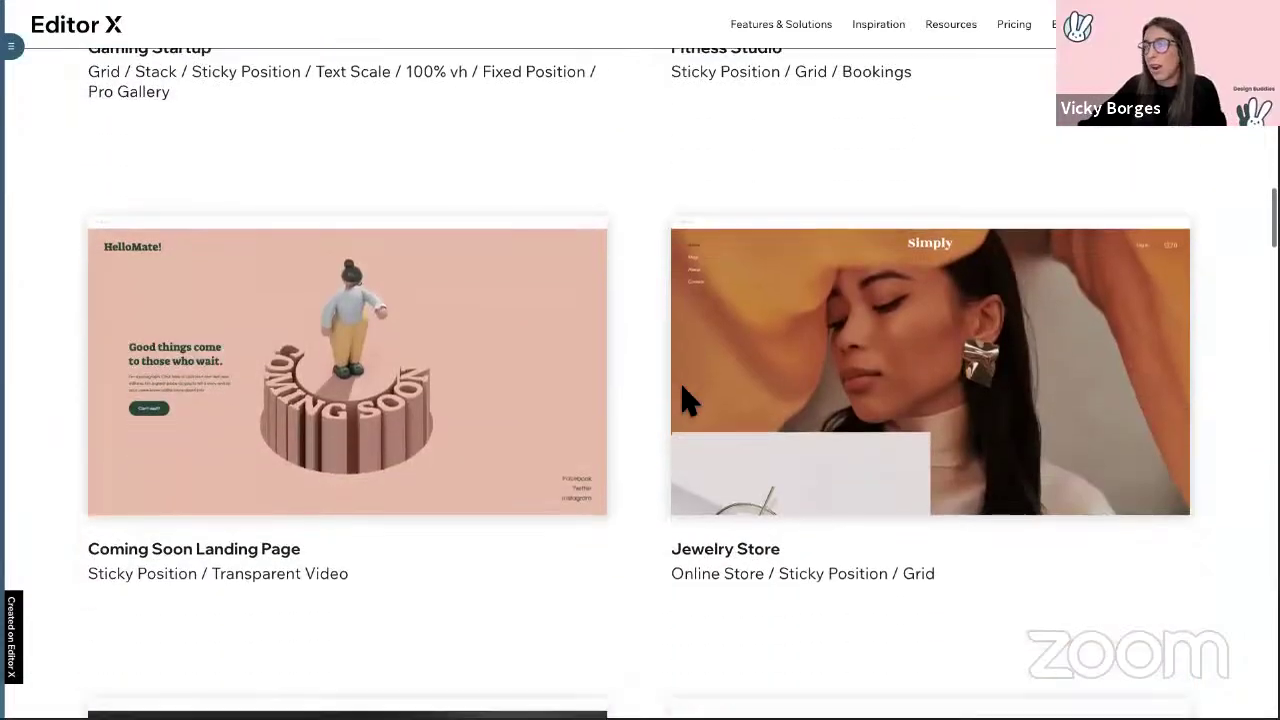
{"action": "scroll", "coordinate": [690, 405], "scroll_direction": "down", "scroll_amount": 6}
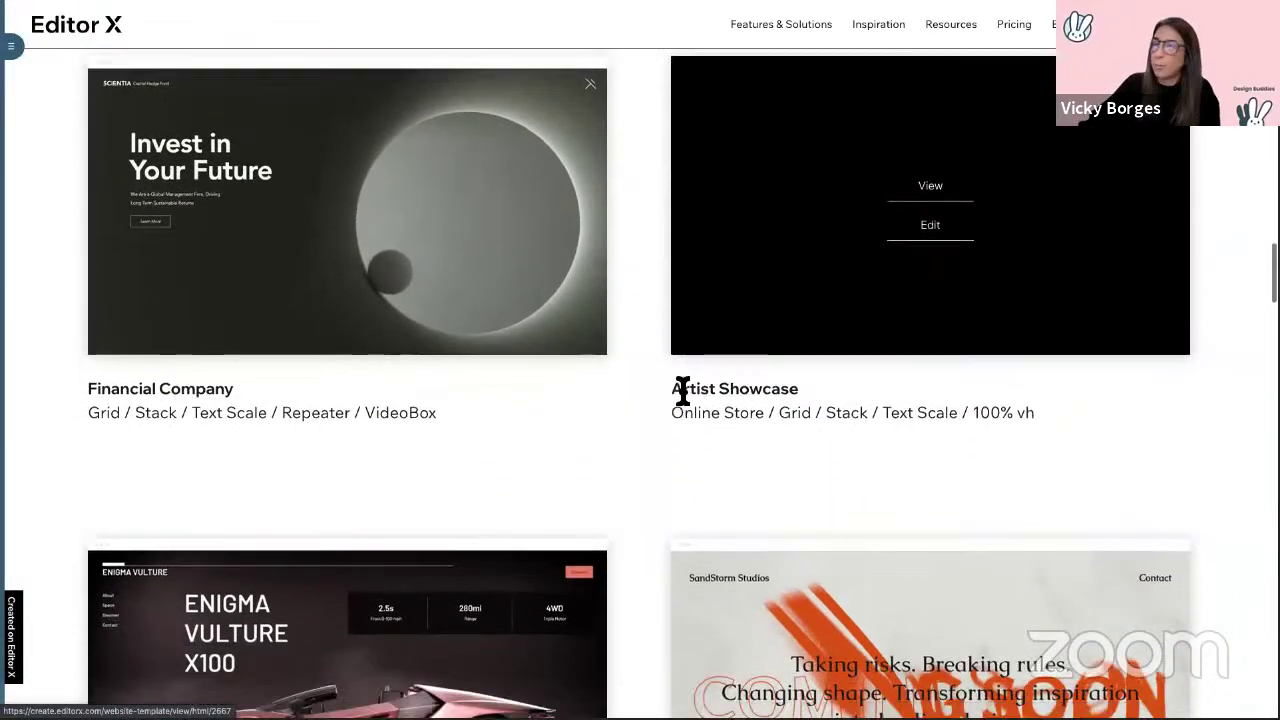
{"action": "scroll", "coordinate": [685, 400], "scroll_direction": "down", "scroll_amount": 6}
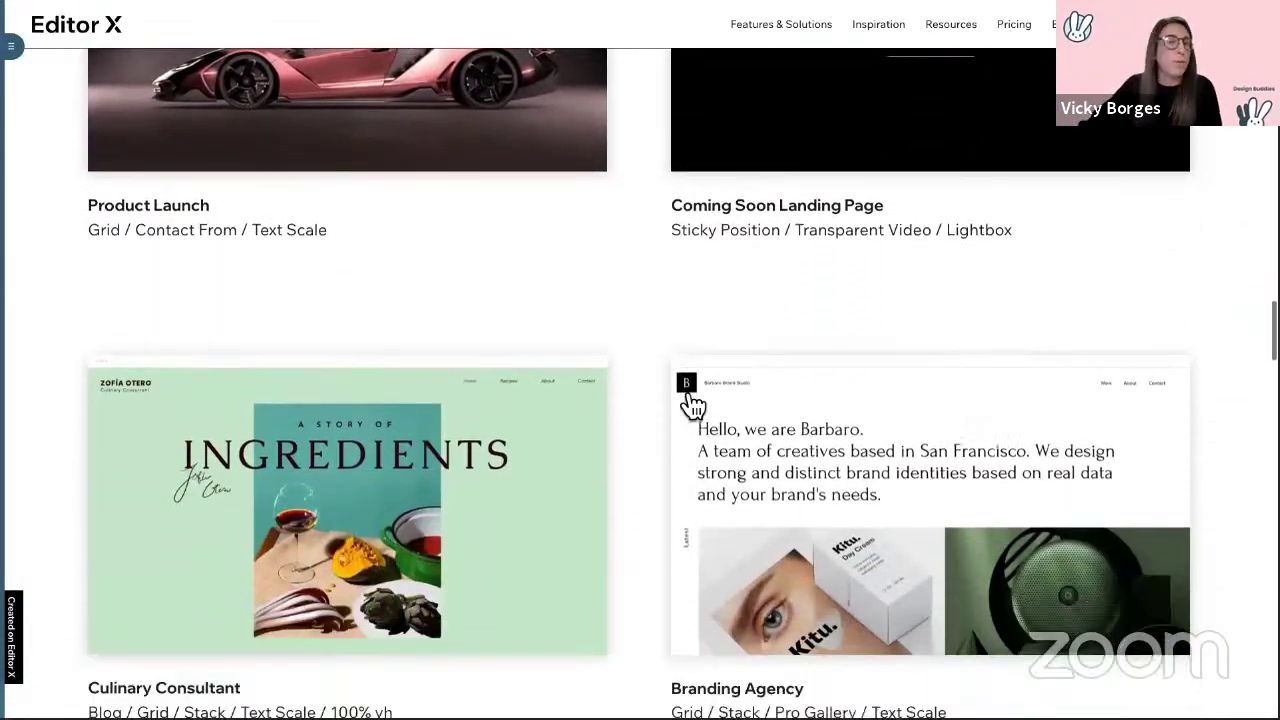
Step: Scroll back up the gallery, then switch desktops to the editor's portfolio Home page
{"action": "scroll", "coordinate": [685, 395], "scroll_direction": "up", "scroll_amount": 3}
{"action": "scroll", "coordinate": [685, 400], "scroll_direction": "up", "scroll_amount": 20}
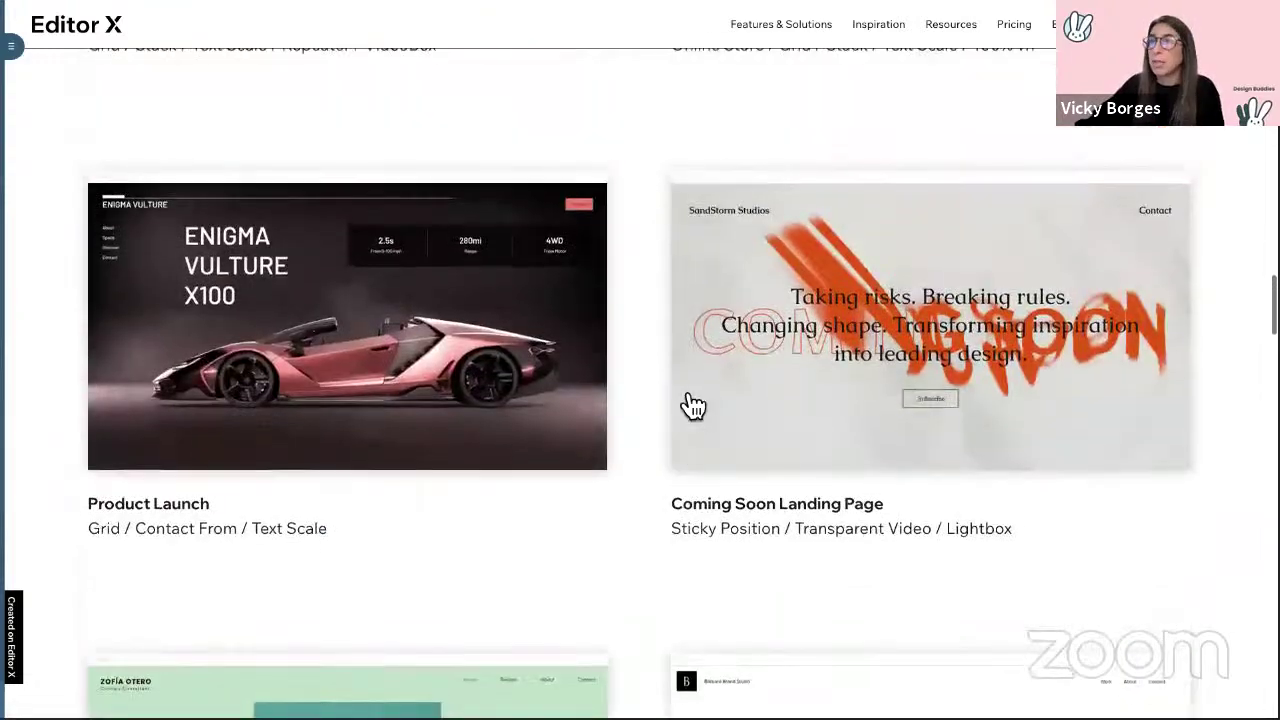
{"action": "scroll", "coordinate": [688, 402], "scroll_direction": "up", "scroll_amount": 6}
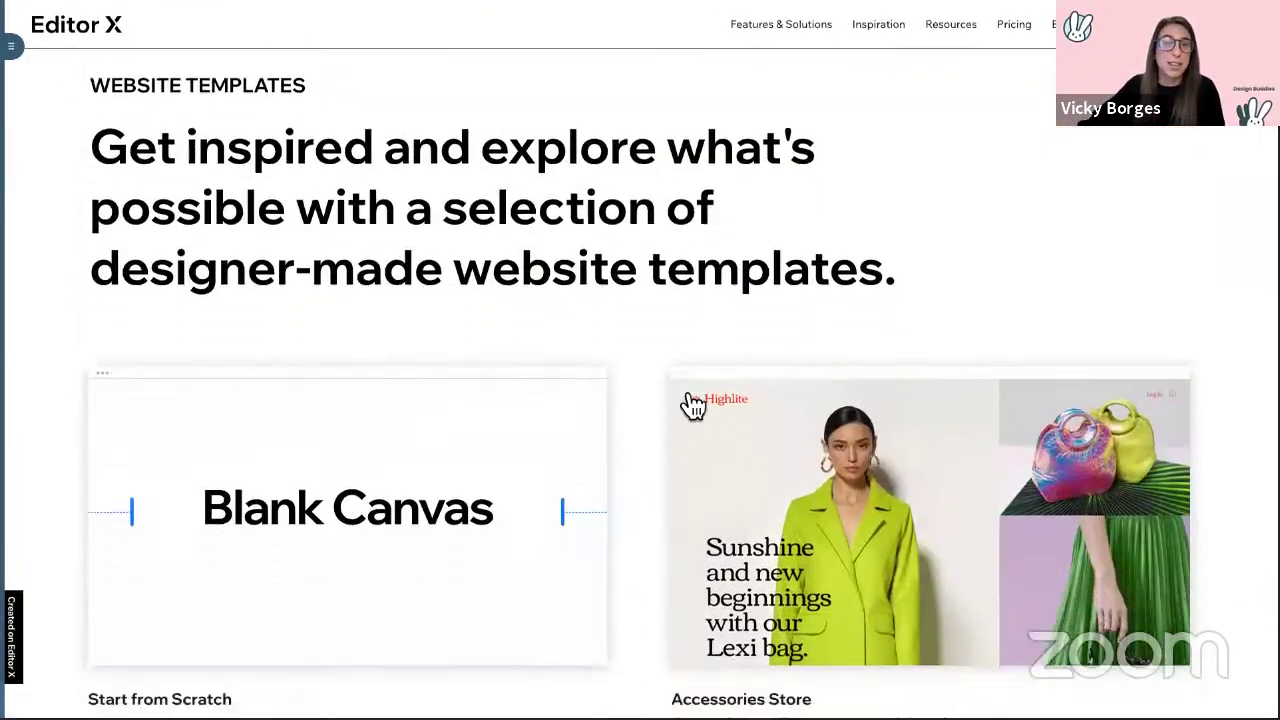
{"action": "scroll", "coordinate": [500, 350], "scroll_direction": "down", "scroll_amount": 1}
{"action": "key", "text": "ctrl+Right"}
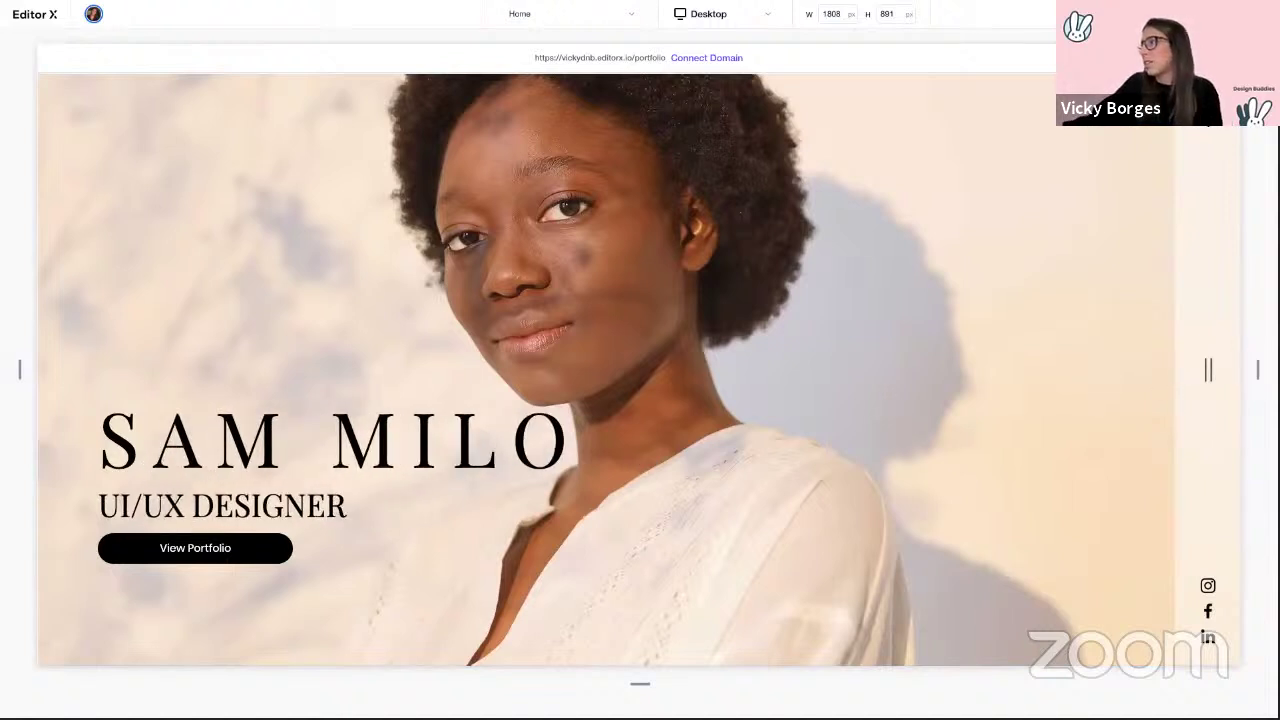
Step: Resize the portfolio preview back to desktop width and go to its Portfolio page
{"action": "left_click_drag", "start_coordinate": [1234, 376], "coordinate": [851, 369]}
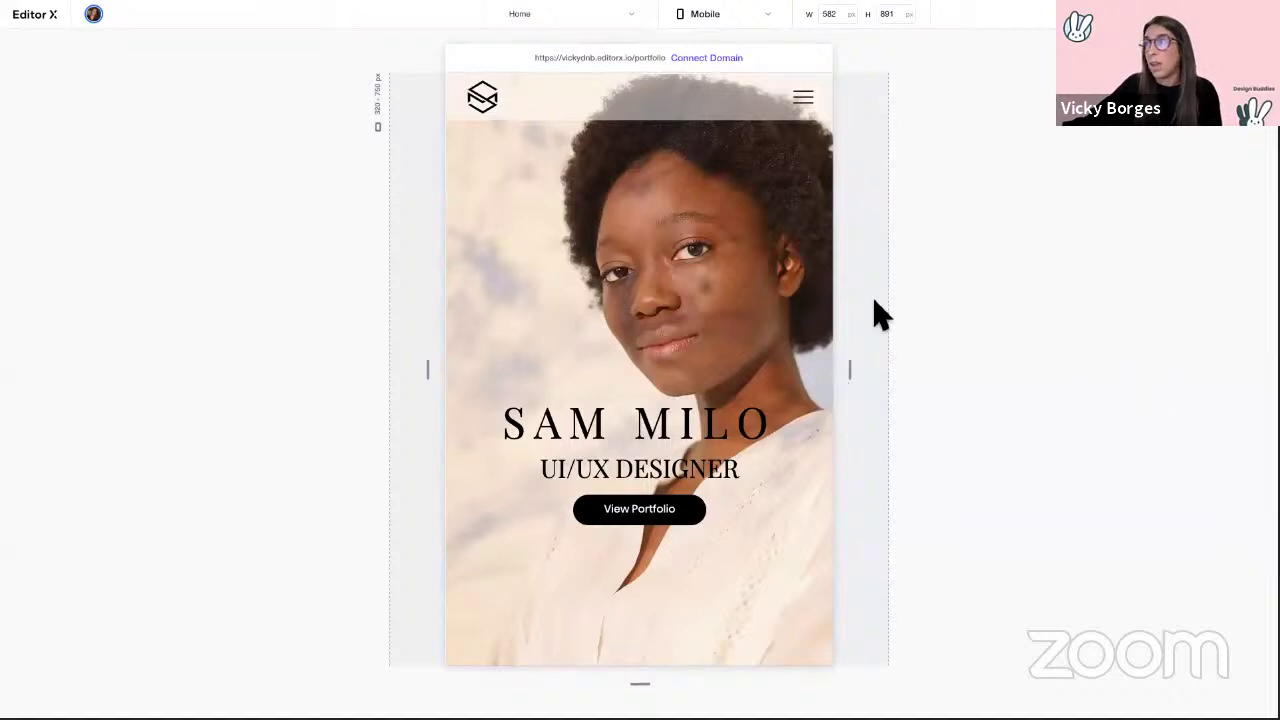
{"action": "left_click_drag", "start_coordinate": [857, 373], "coordinate": [1197, 374]}
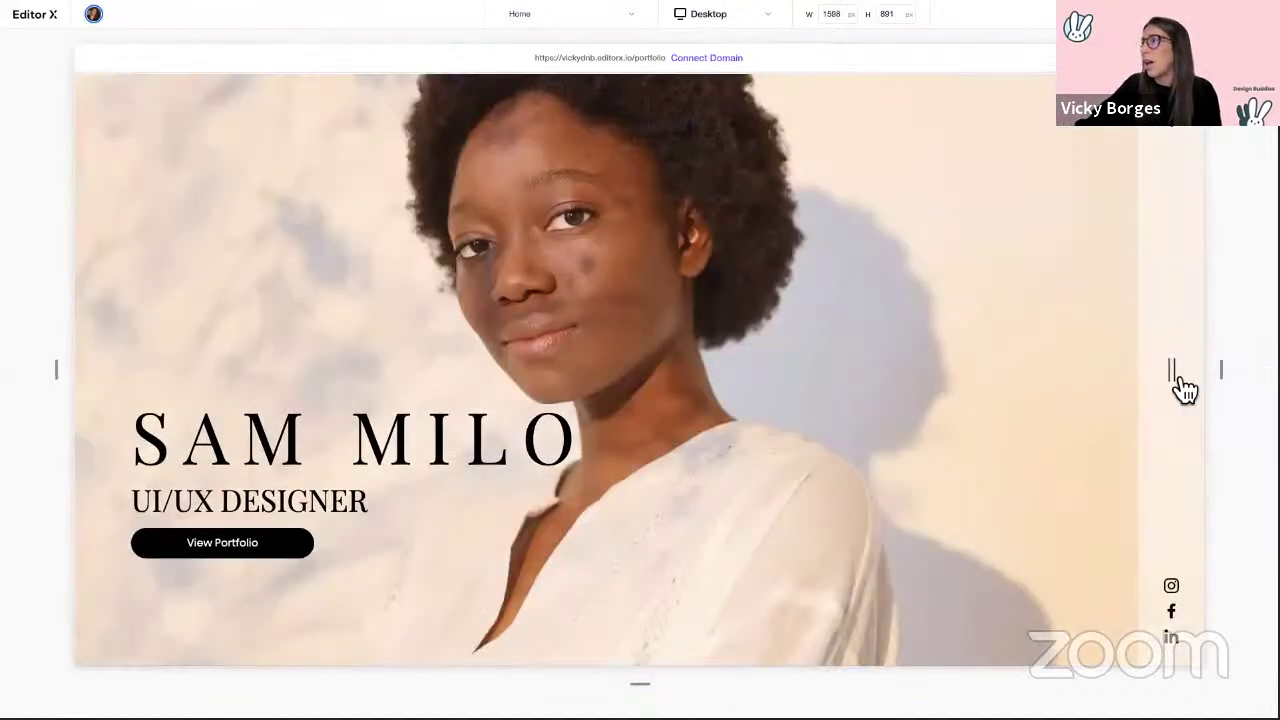
{"action": "left_click", "coordinate": [1179, 383]}
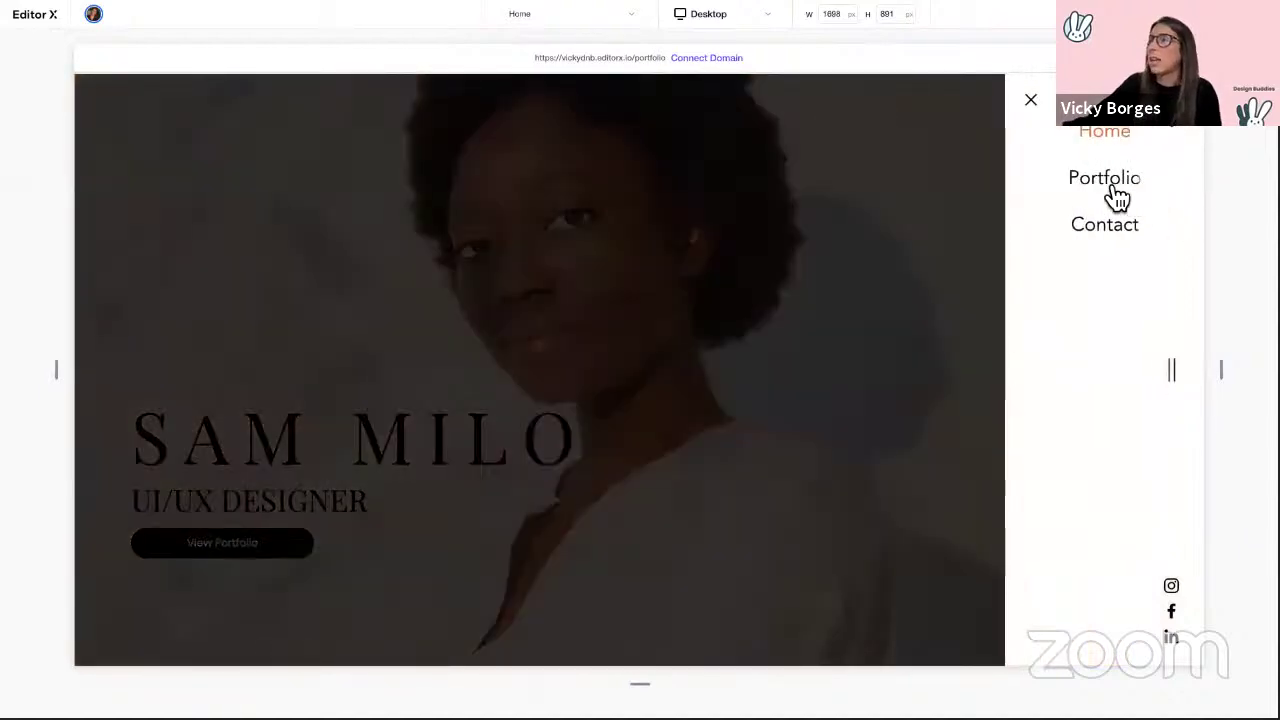
{"action": "left_click", "coordinate": [1114, 195]}
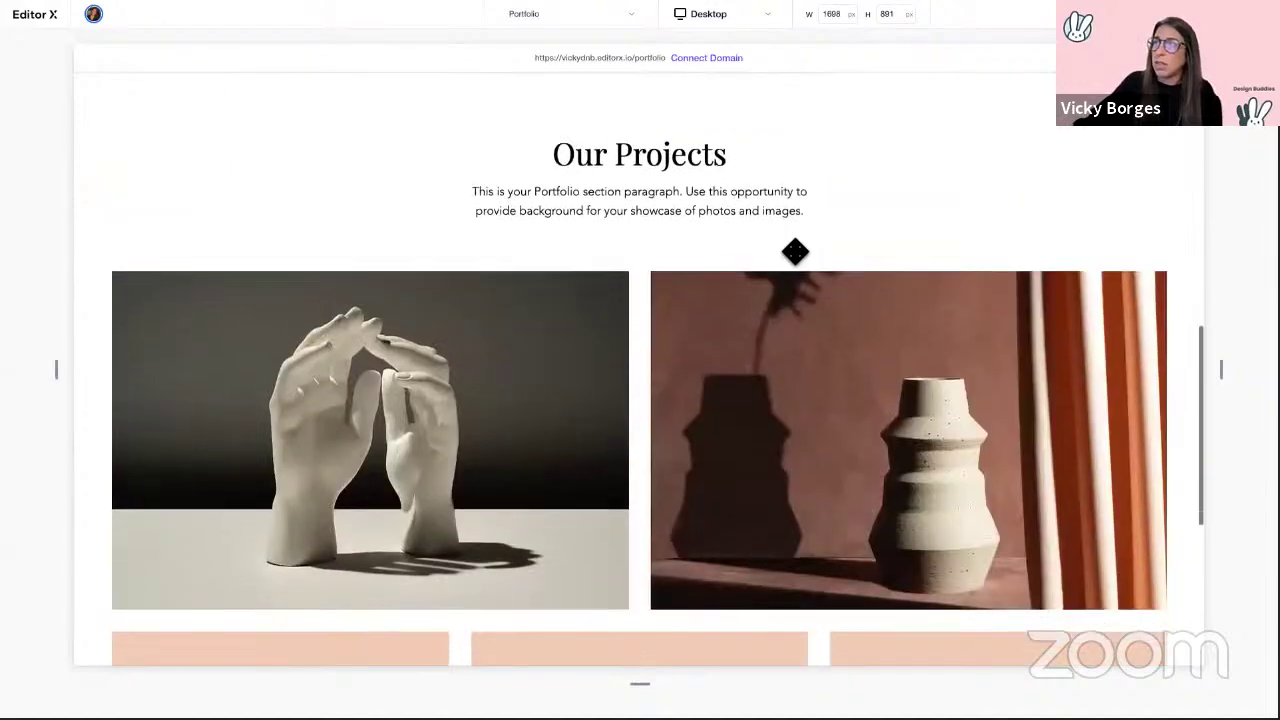
Step: Return to the portfolio's Home page, then switch back to the blank site editor
{"action": "scroll", "coordinate": [766, 337], "scroll_direction": "up", "scroll_amount": 10}
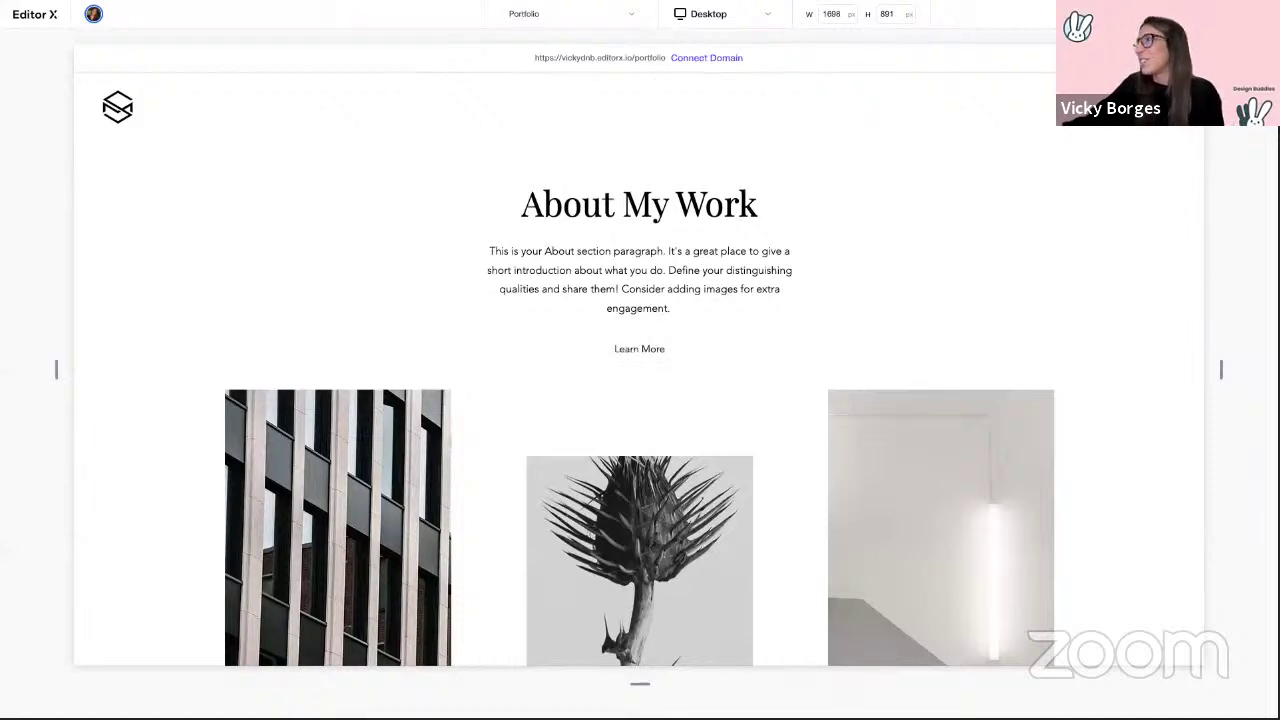
{"action": "left_click", "coordinate": [1180, 130]}
{"action": "left_click", "coordinate": [1110, 140]}
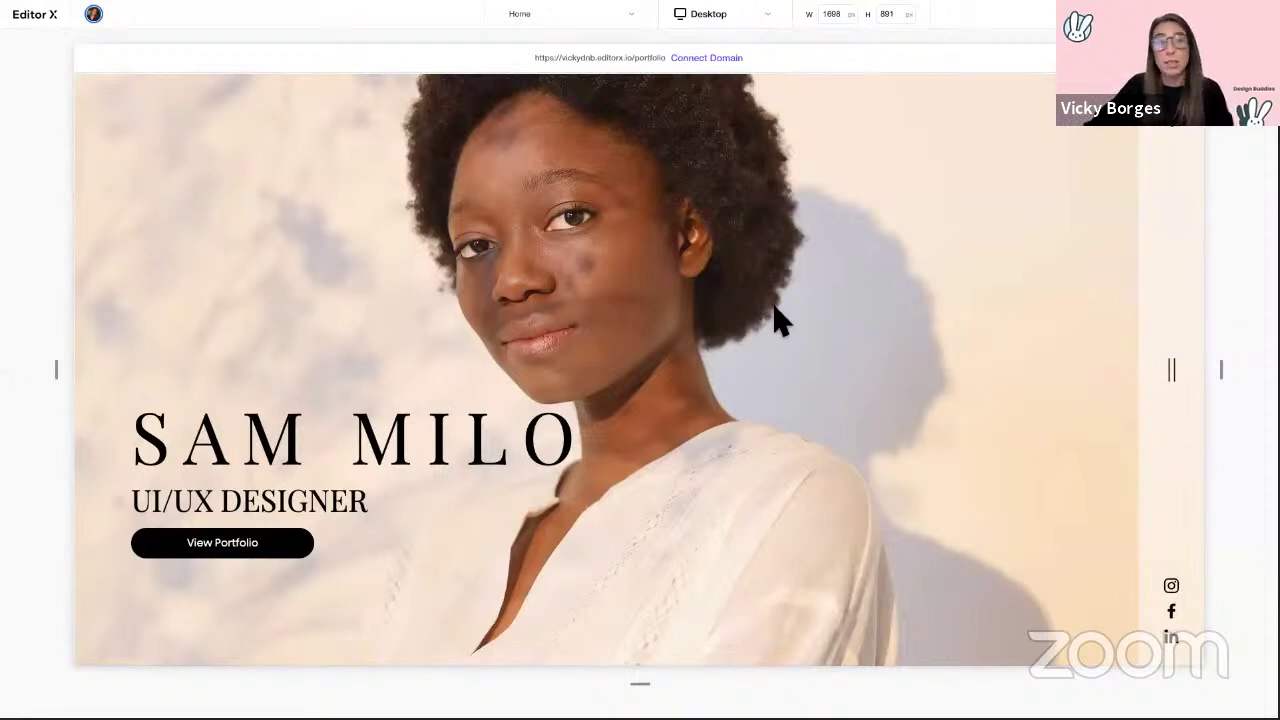
{"action": "key", "text": "ctrl+Right"}
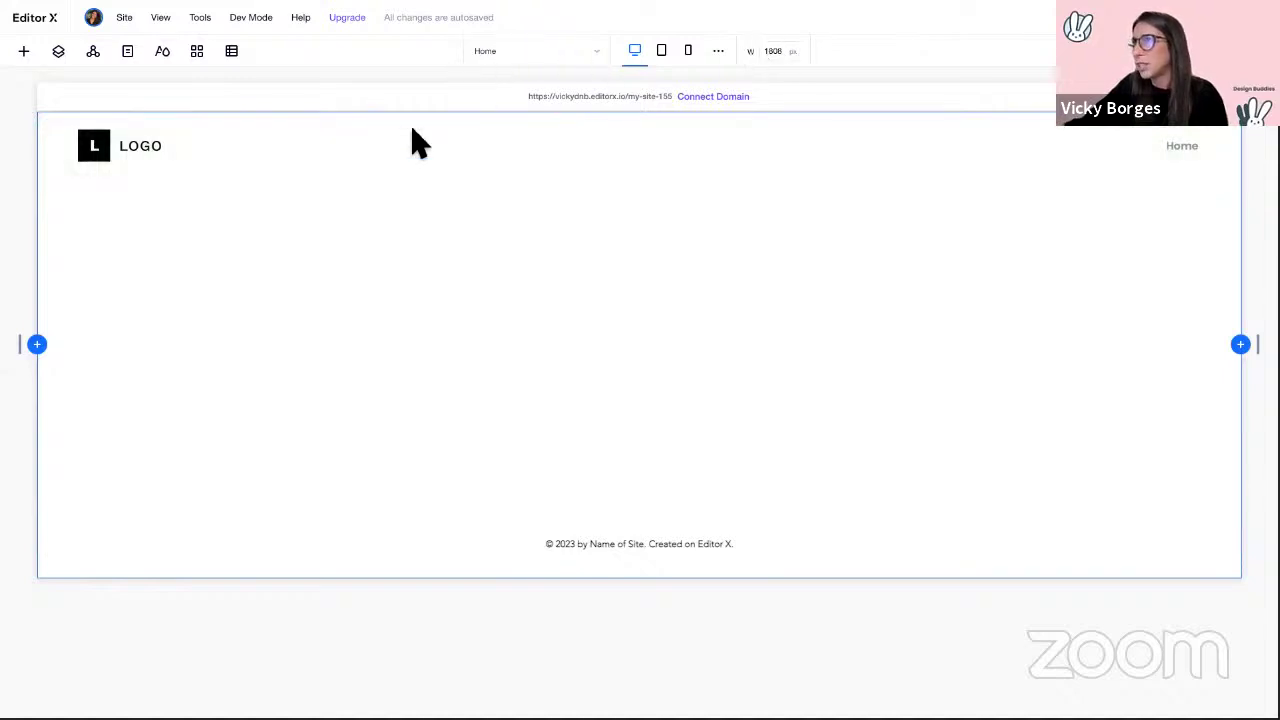
{"action": "left_click", "coordinate": [128, 22]}
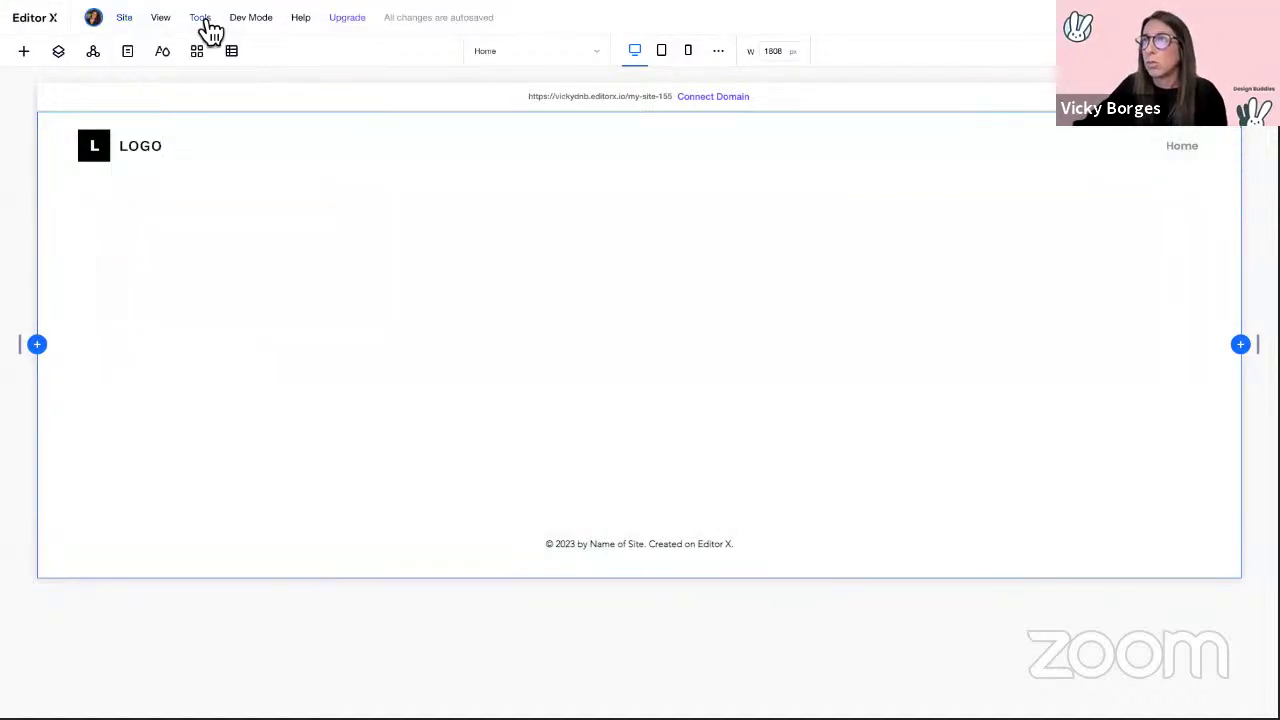
{"action": "mouse_move", "coordinate": [209, 29]}
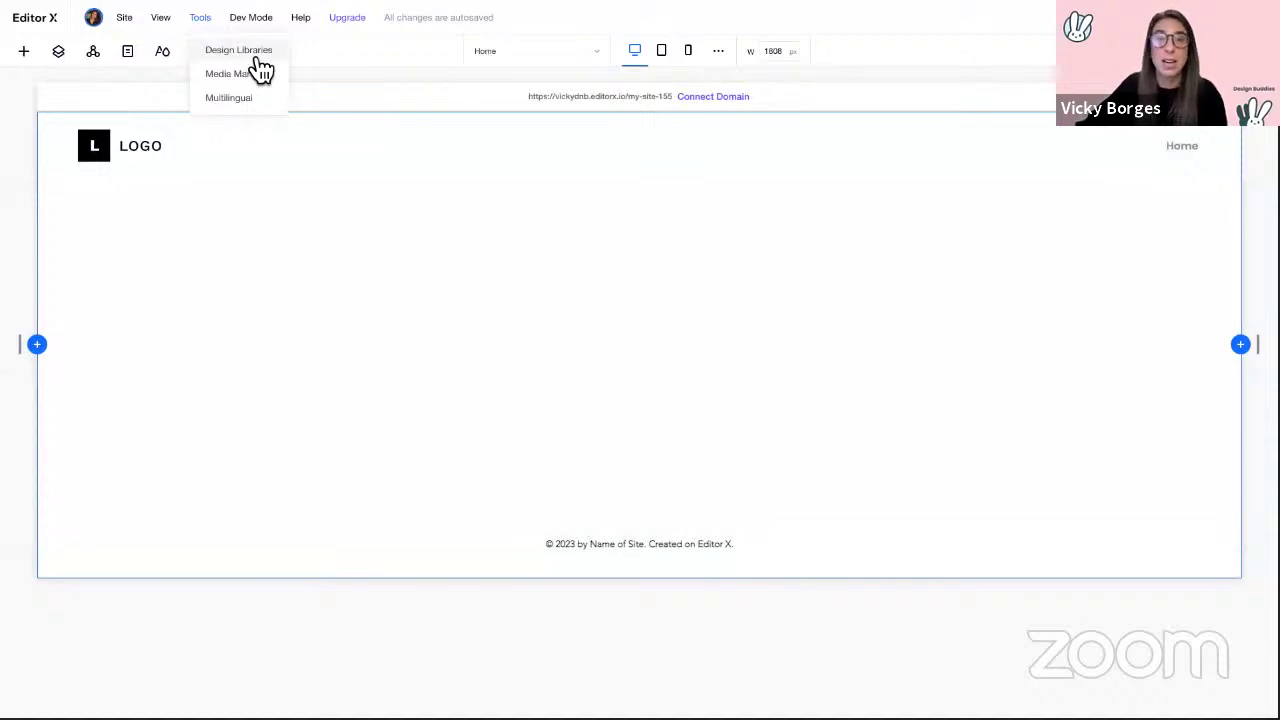
{"action": "left_click", "coordinate": [260, 54]}
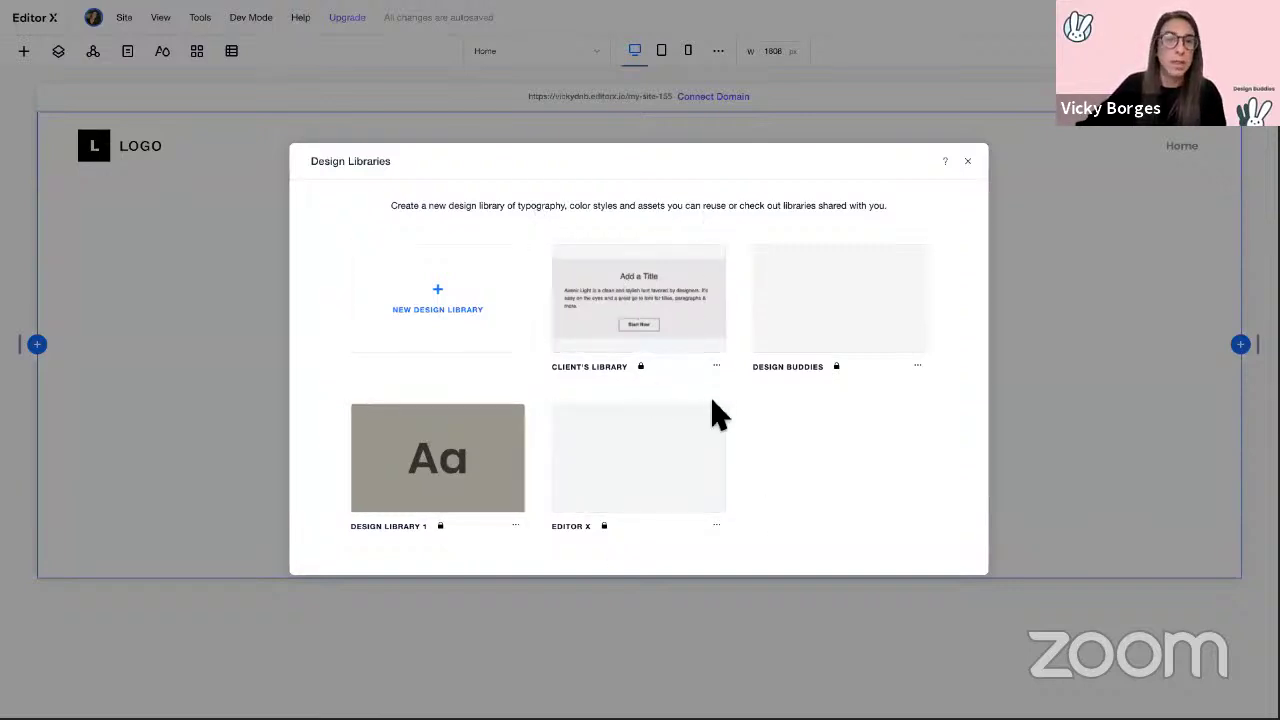
{"action": "left_click", "coordinate": [655, 322]}
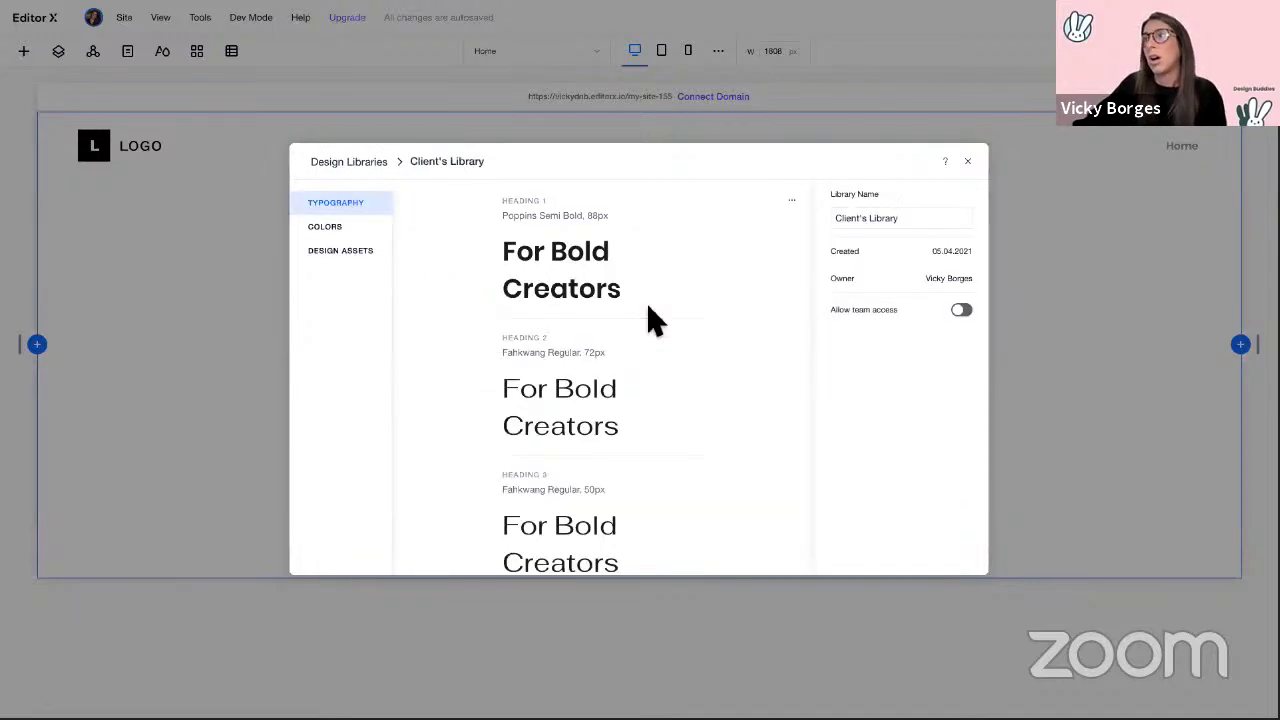
{"action": "left_click", "coordinate": [346, 236]}
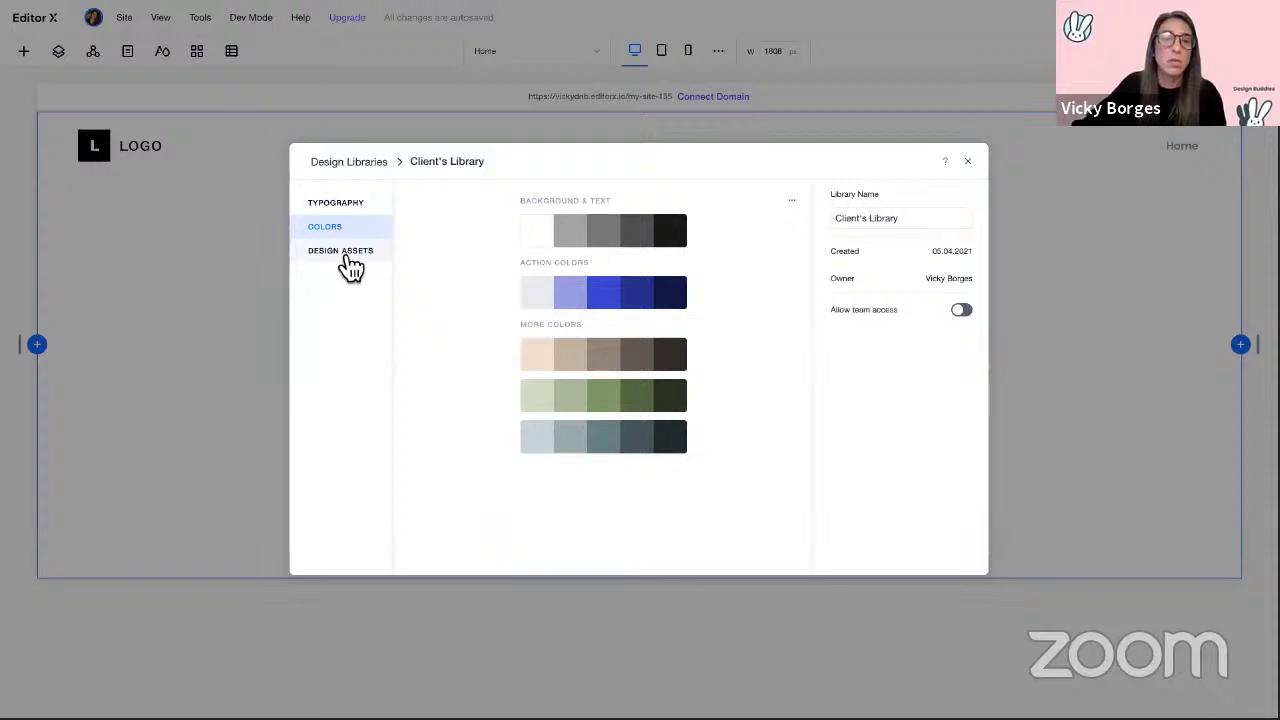
{"action": "left_click", "coordinate": [345, 252]}
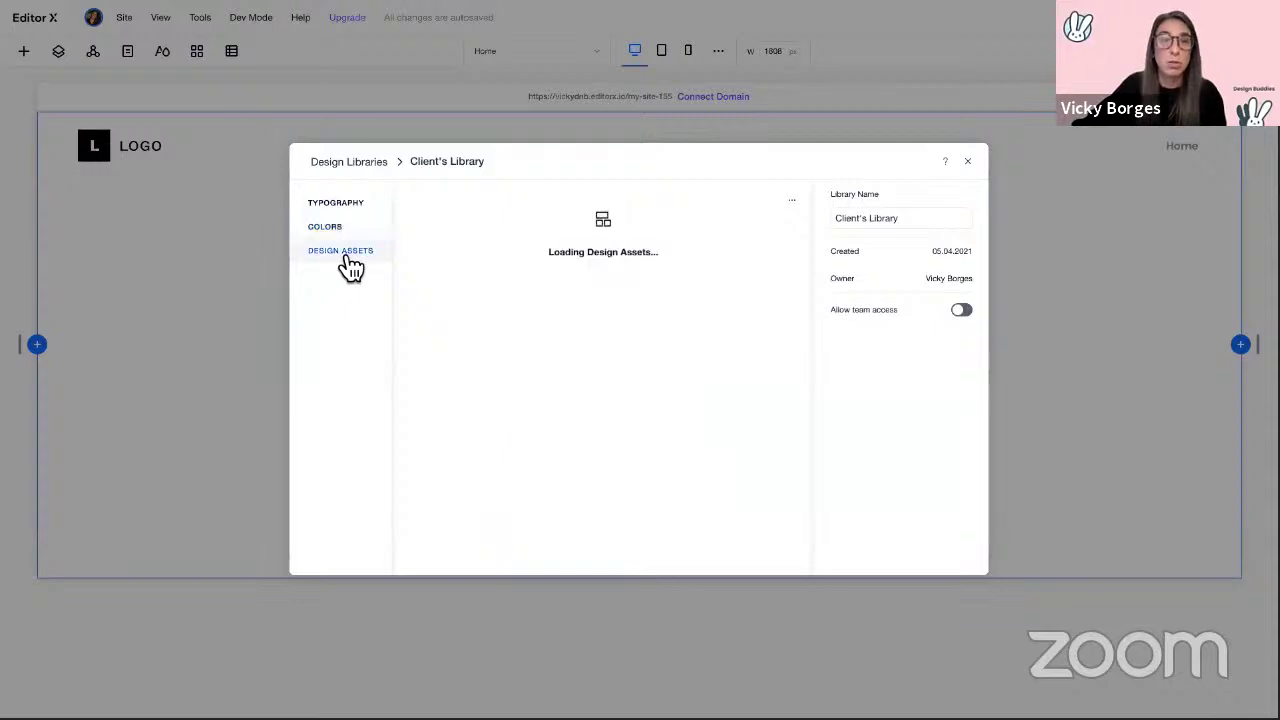
{"action": "left_click", "coordinate": [335, 204]}
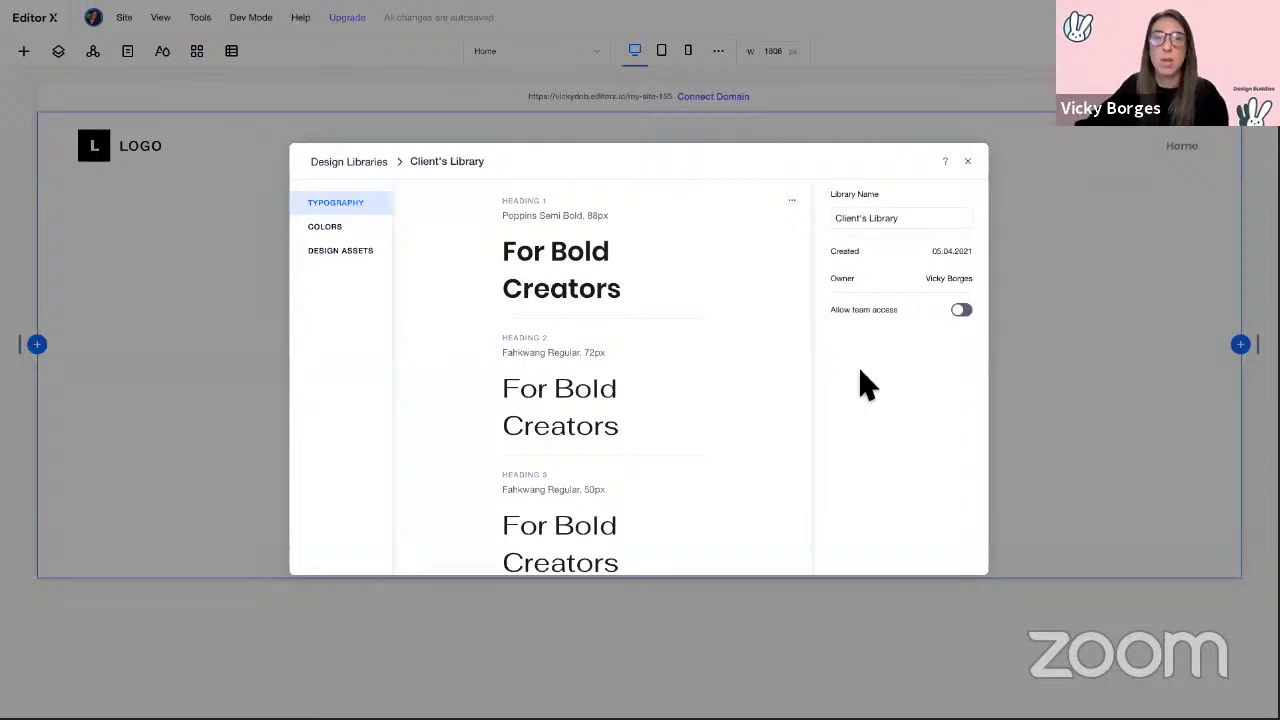
{"action": "left_click", "coordinate": [360, 254]}
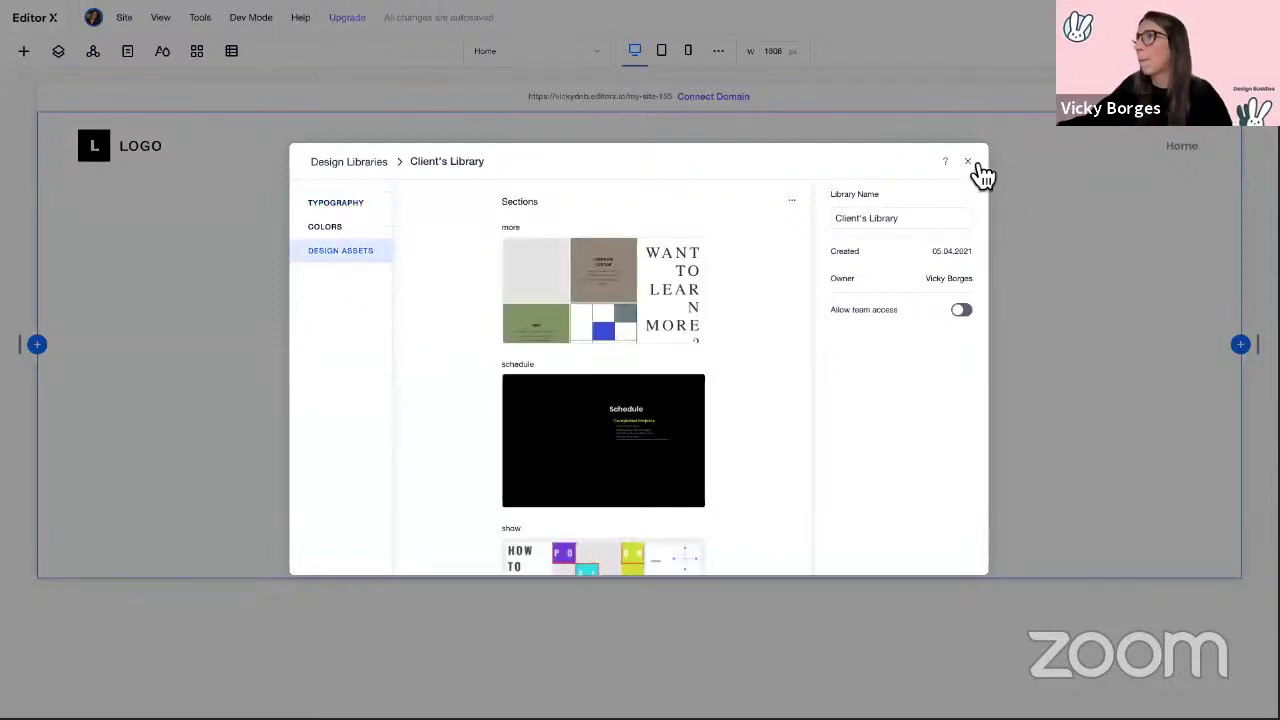
{"action": "left_click", "coordinate": [968, 162]}
{"action": "mouse_move", "coordinate": [268, 34]}
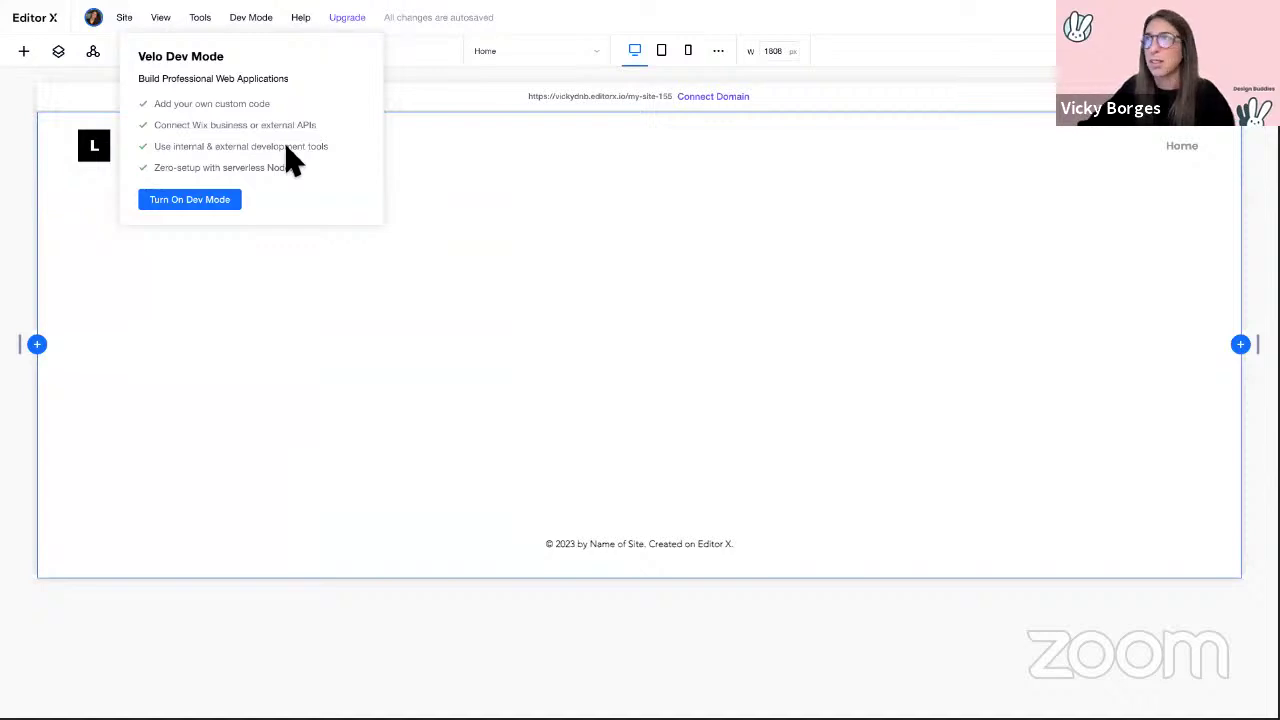
{"action": "mouse_move", "coordinate": [311, 22]}
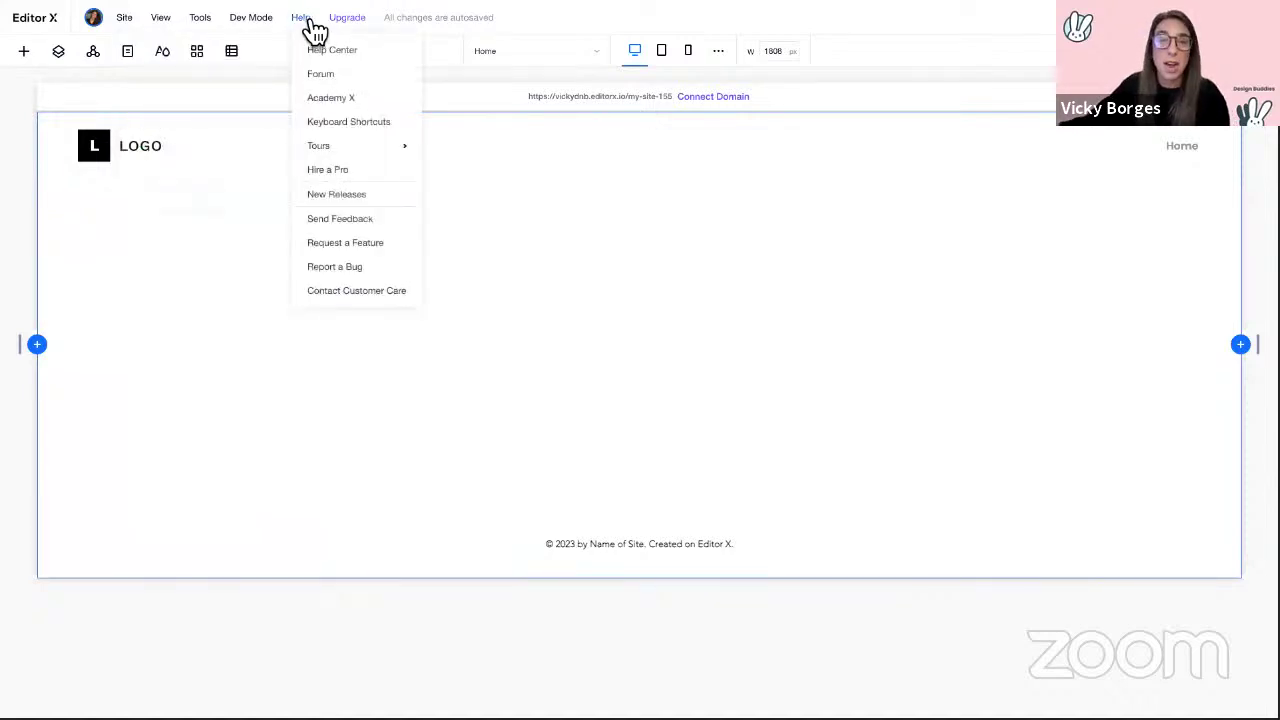
{"action": "mouse_move", "coordinate": [330, 145]}
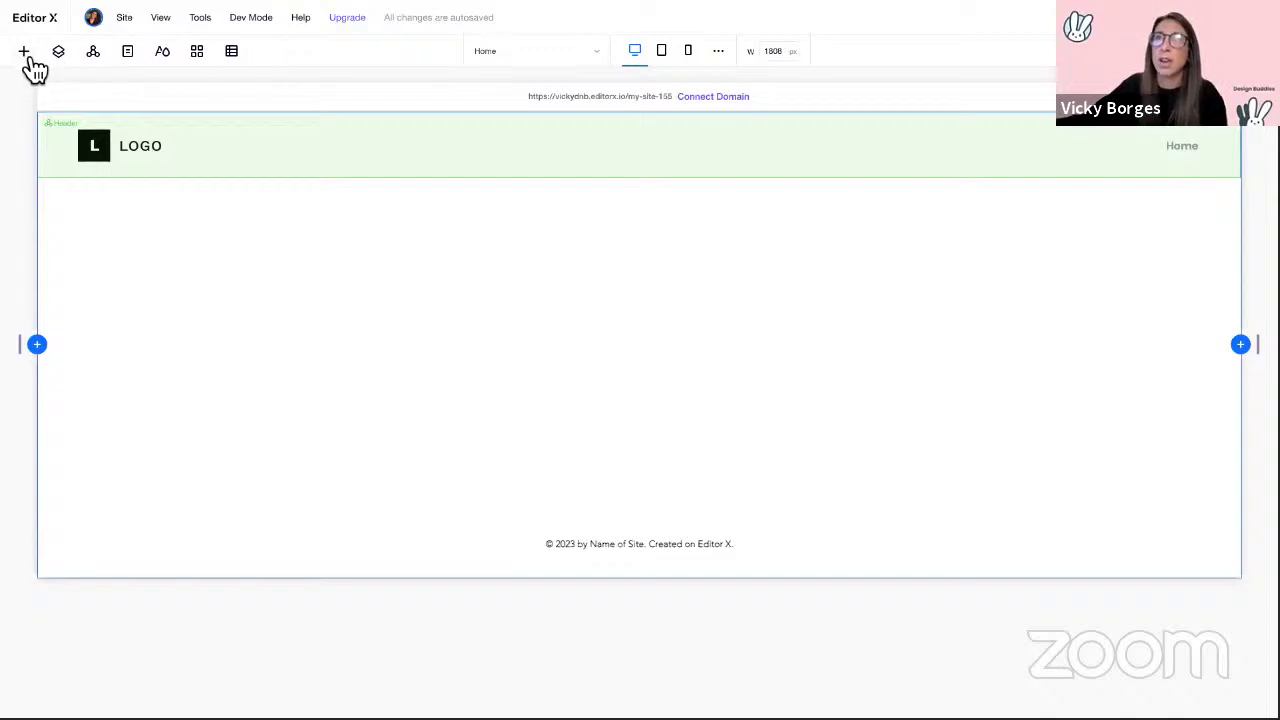
Step: Drag a Title element from Quick Add onto the page below the LOGO header
{"action": "left_click", "coordinate": [28, 56]}
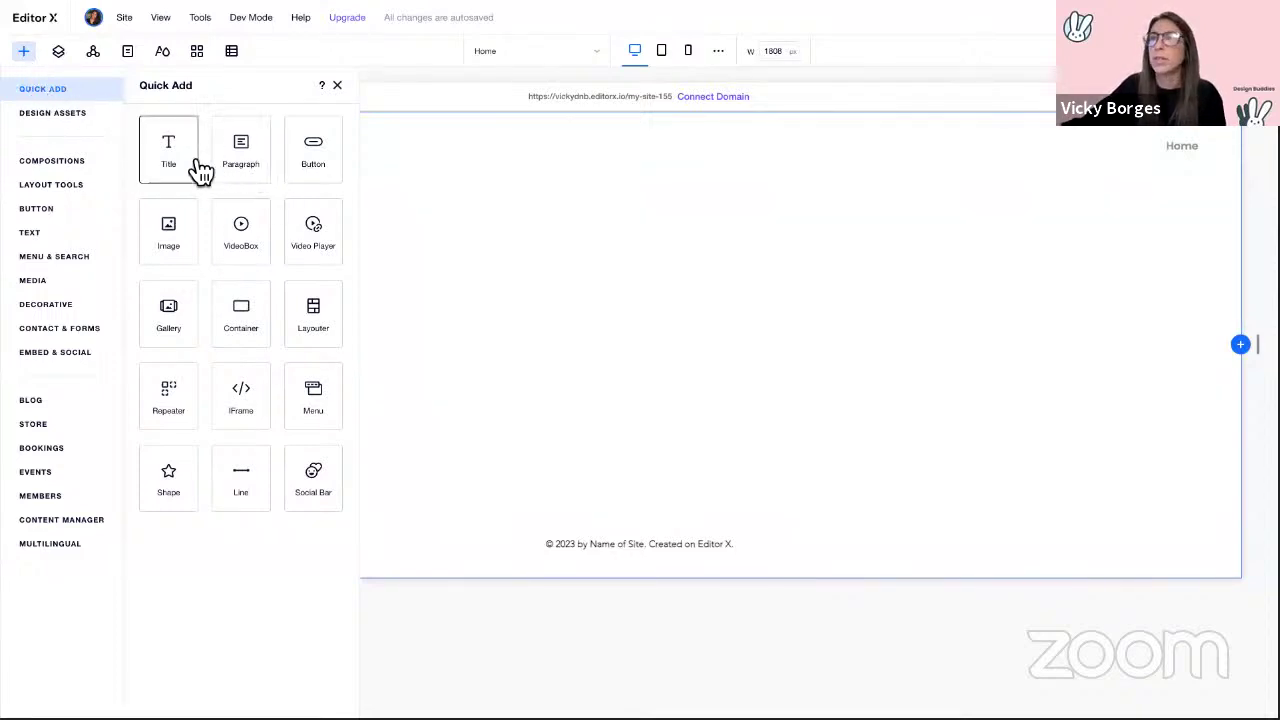
{"action": "left_click_drag", "start_coordinate": [172, 155], "coordinate": [490, 327]}
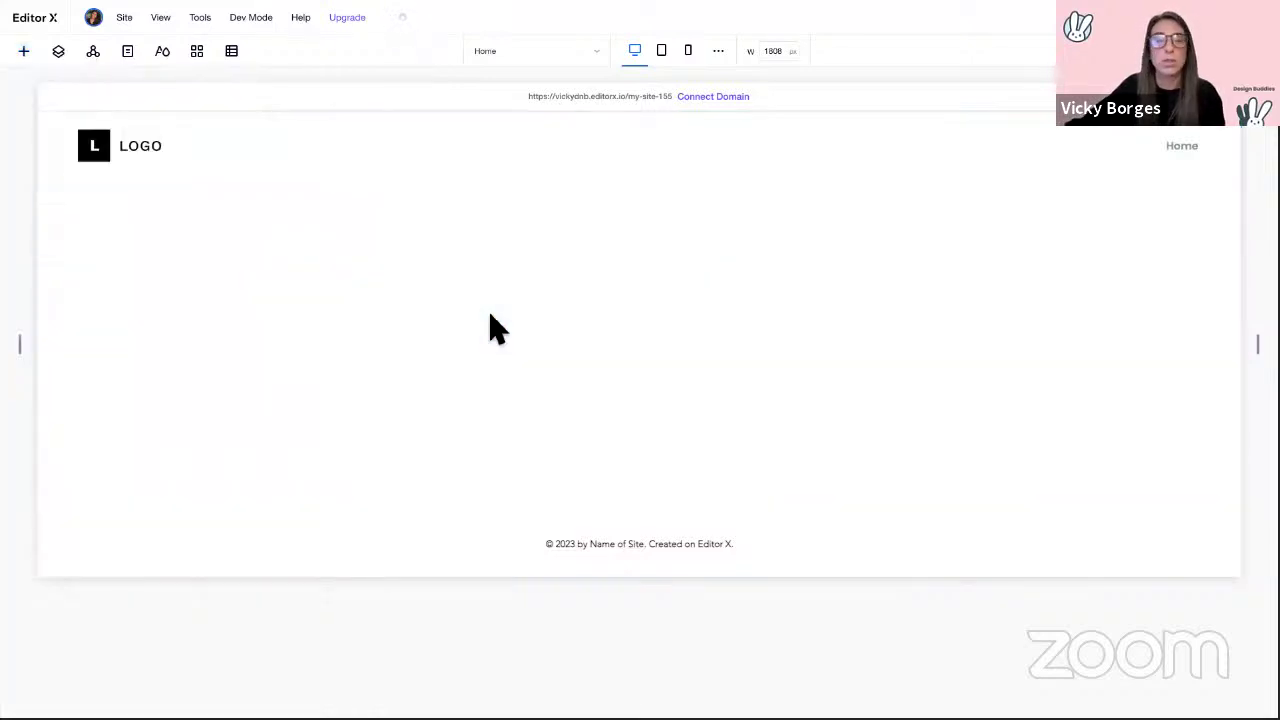
{"action": "left_click", "coordinate": [25, 54]}
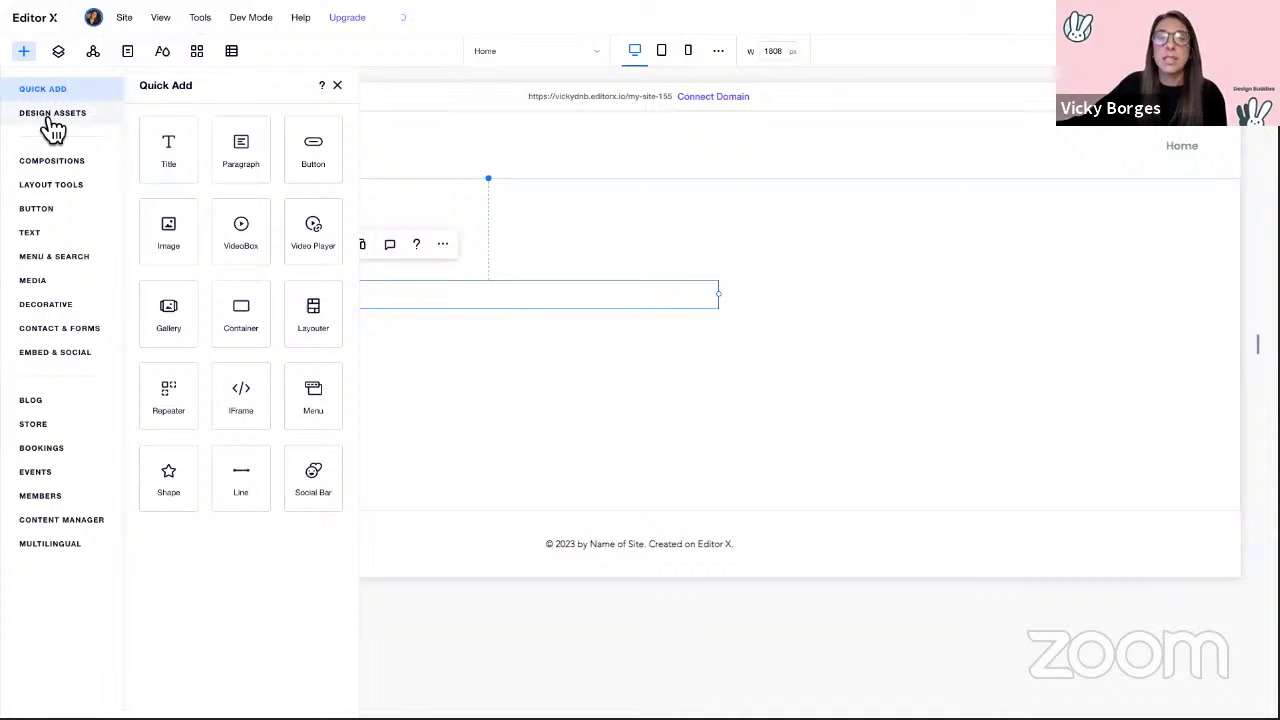
Step: List the Design Buddies library sections, such as Portfolio Fold and Portfolio Header, in Design Assets
{"action": "left_click", "coordinate": [52, 114]}
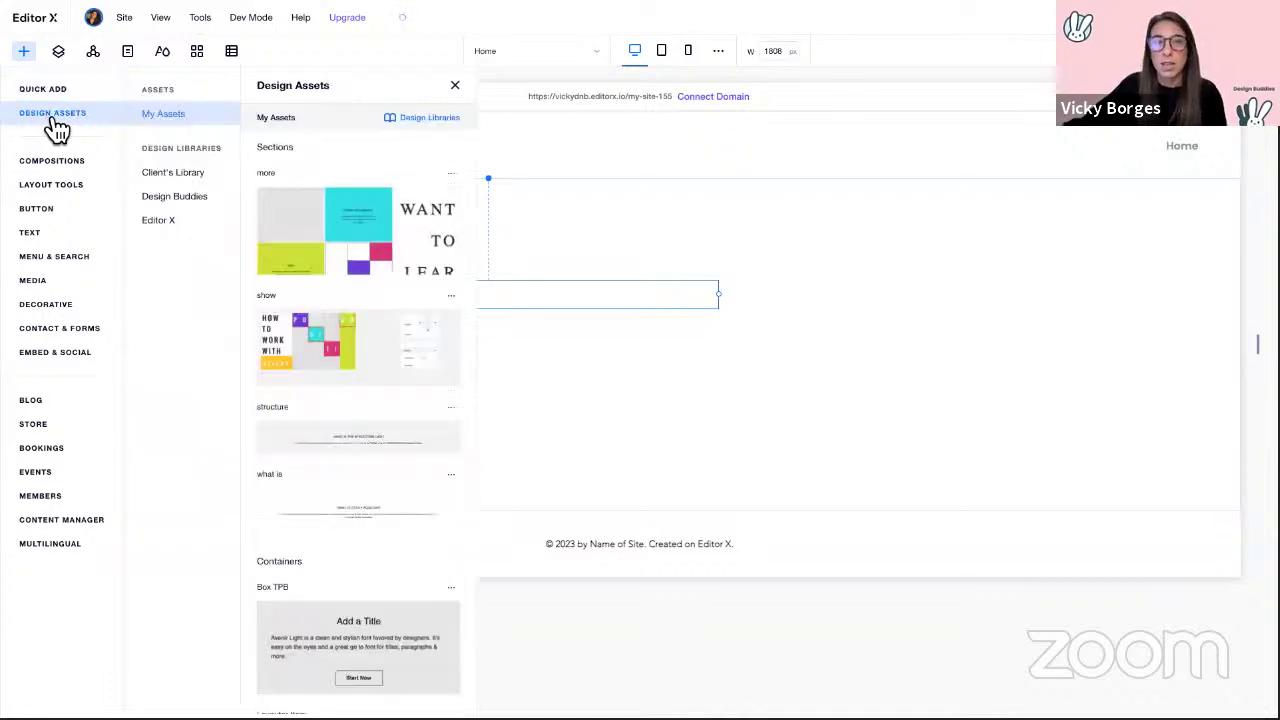
{"action": "left_click", "coordinate": [186, 203]}
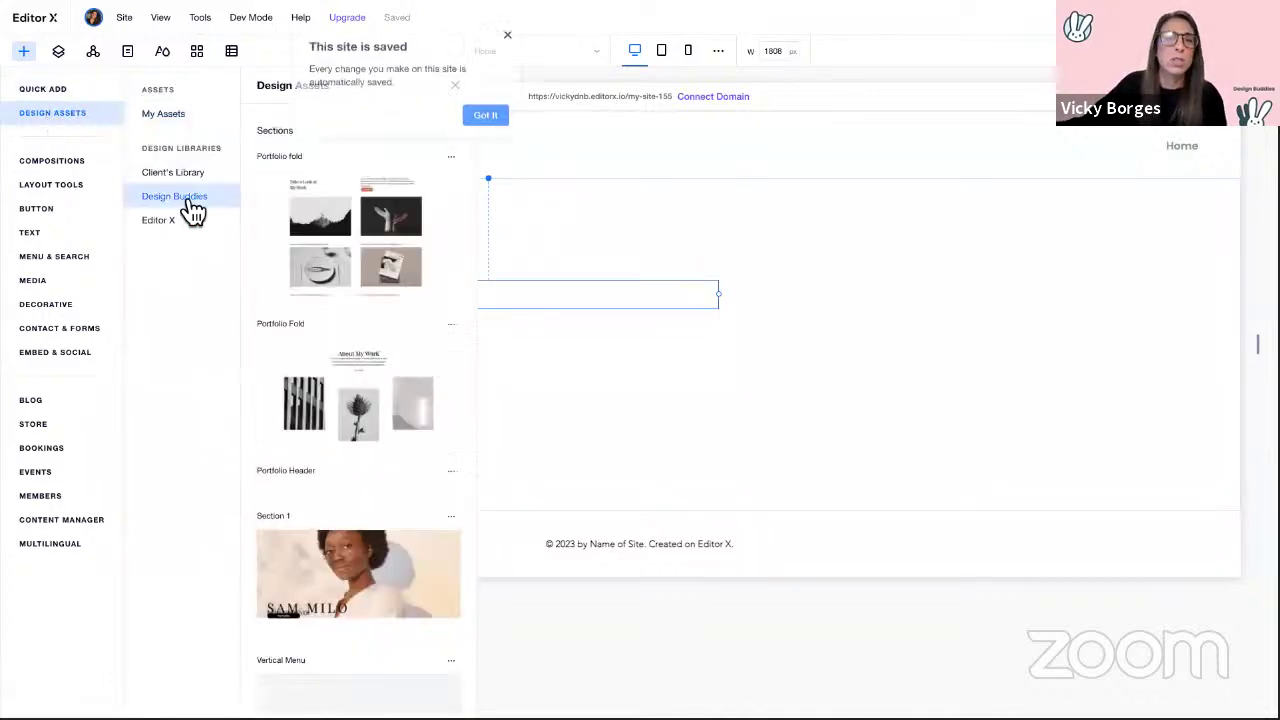
{"action": "scroll", "coordinate": [424, 236], "scroll_direction": "down", "scroll_amount": 3}
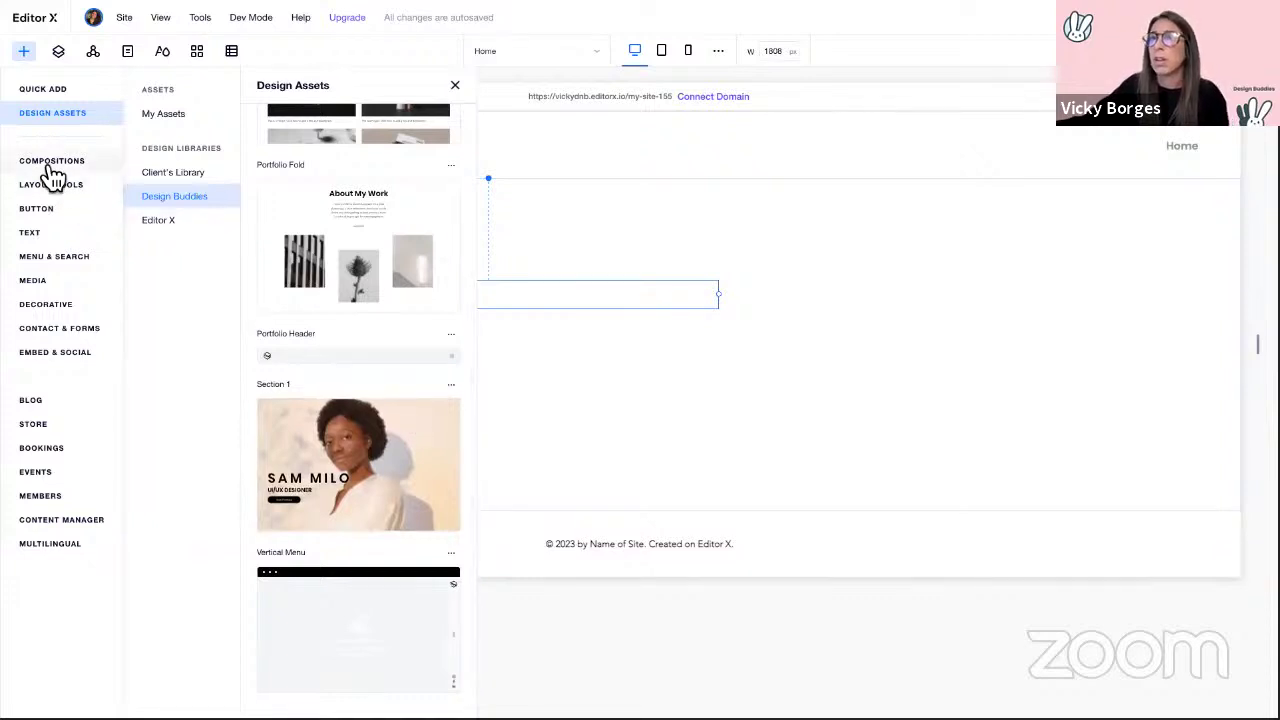
Step: Drag a Welcome composition from Compositions onto the page
{"action": "left_click", "coordinate": [50, 165]}
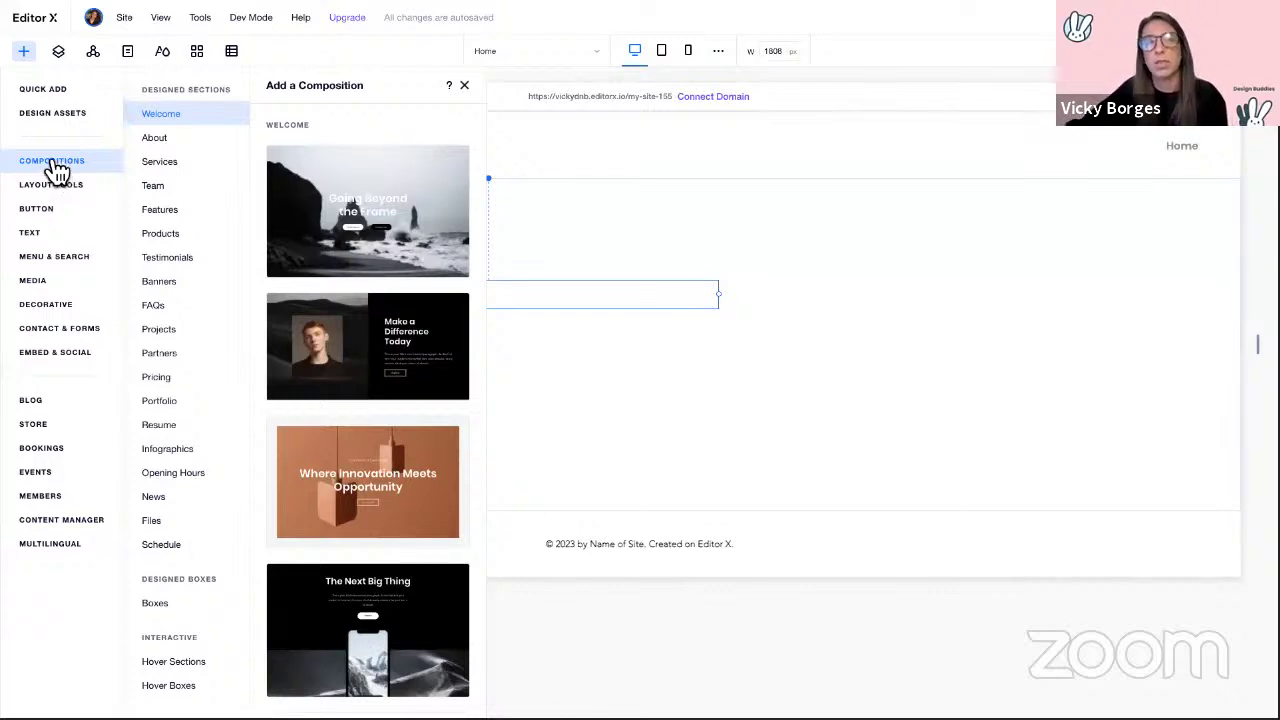
{"action": "scroll", "coordinate": [240, 228], "scroll_direction": "down", "scroll_amount": 1}
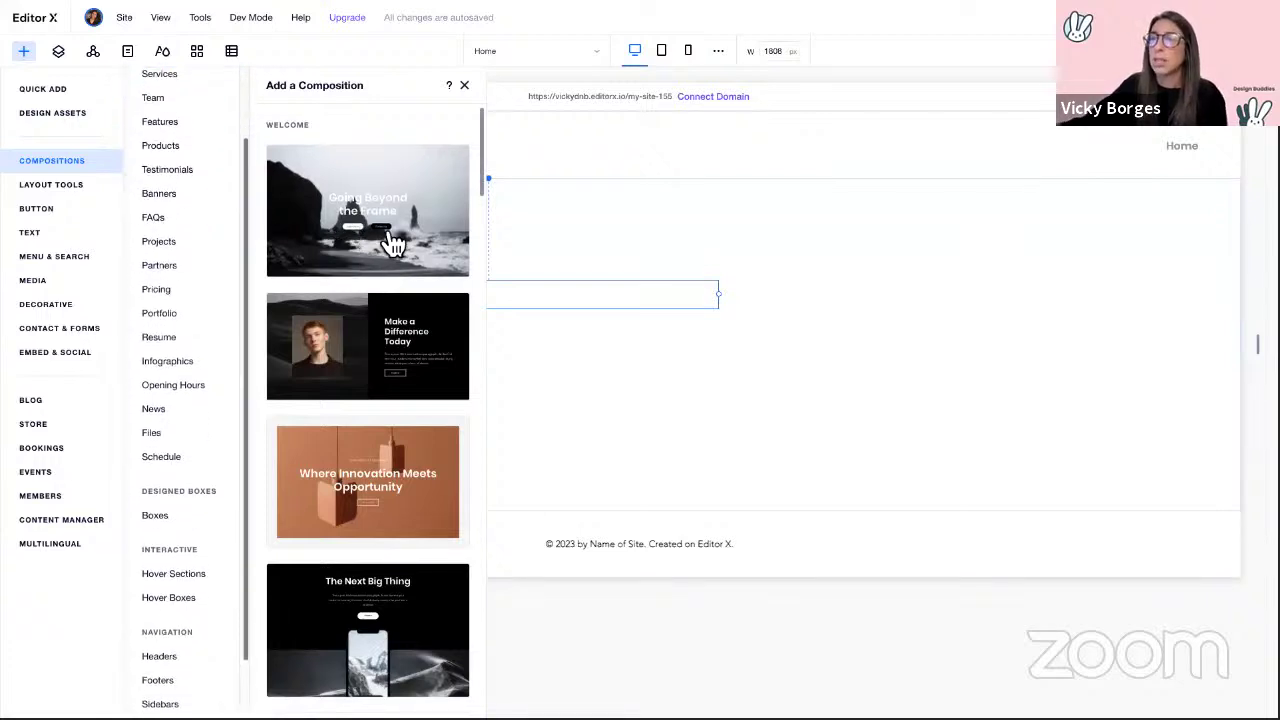
{"action": "scroll", "coordinate": [393, 243], "scroll_direction": "down", "scroll_amount": 10}
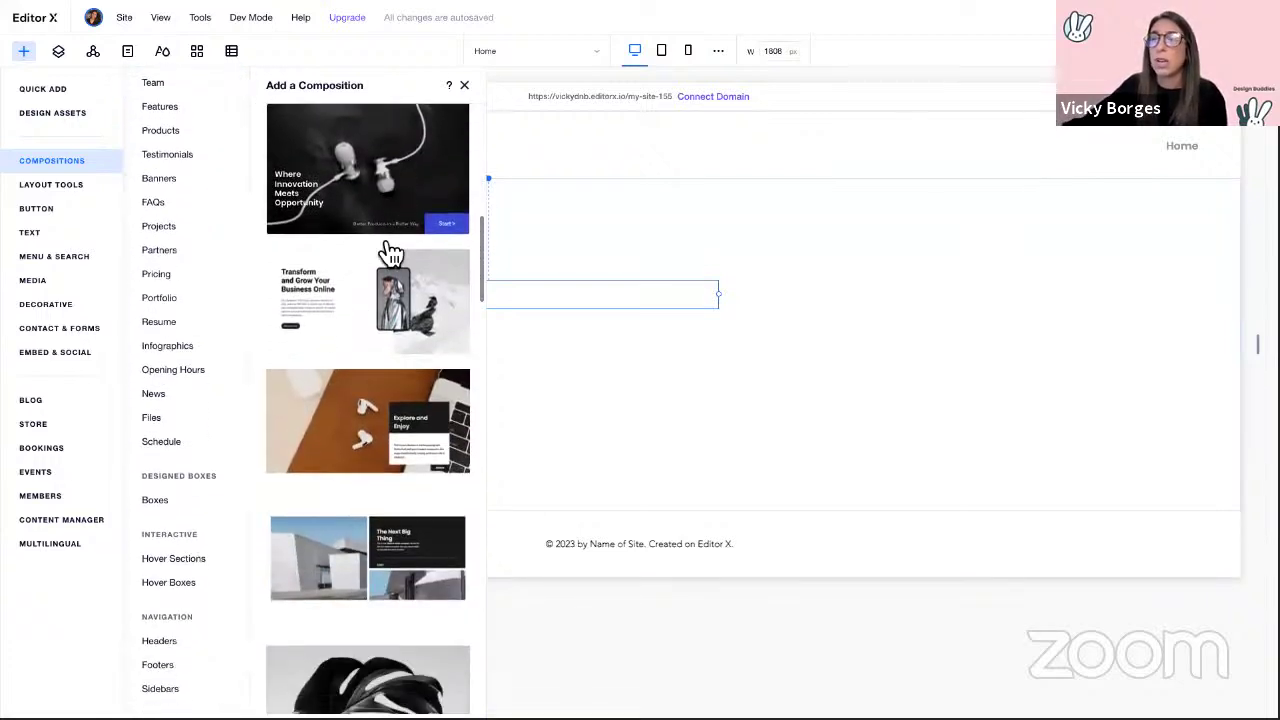
{"action": "left_click_drag", "start_coordinate": [300, 262], "coordinate": [503, 266]}
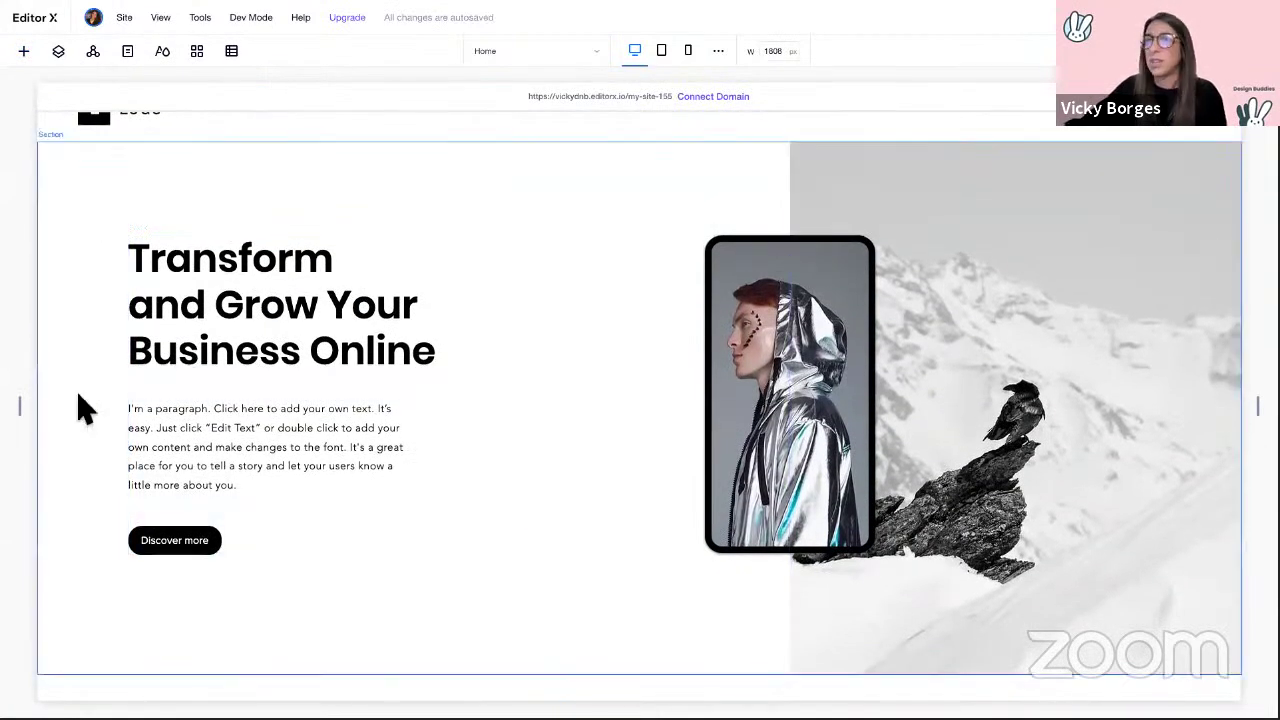
Step: Narrow the page to about 1316 px to test it, then delete the welcome section
{"action": "mouse_move", "coordinate": [25, 410]}
{"action": "left_mouse_down"}
{"action": "mouse_move", "coordinate": [560, 417]}
{"action": "mouse_move", "coordinate": [237, 389]}
{"action": "mouse_move", "coordinate": [28, 404]}
{"action": "left_mouse_up"}
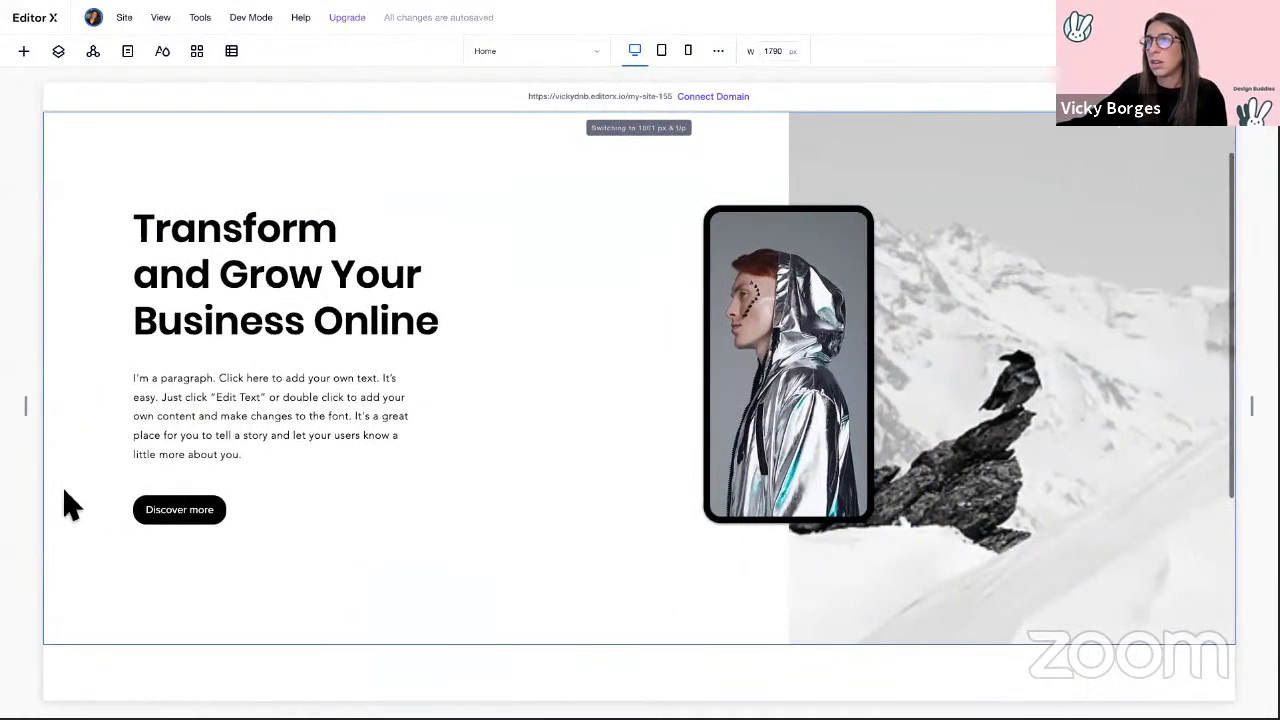
{"action": "left_click", "coordinate": [100, 500]}
{"action": "key", "text": "Delete"}
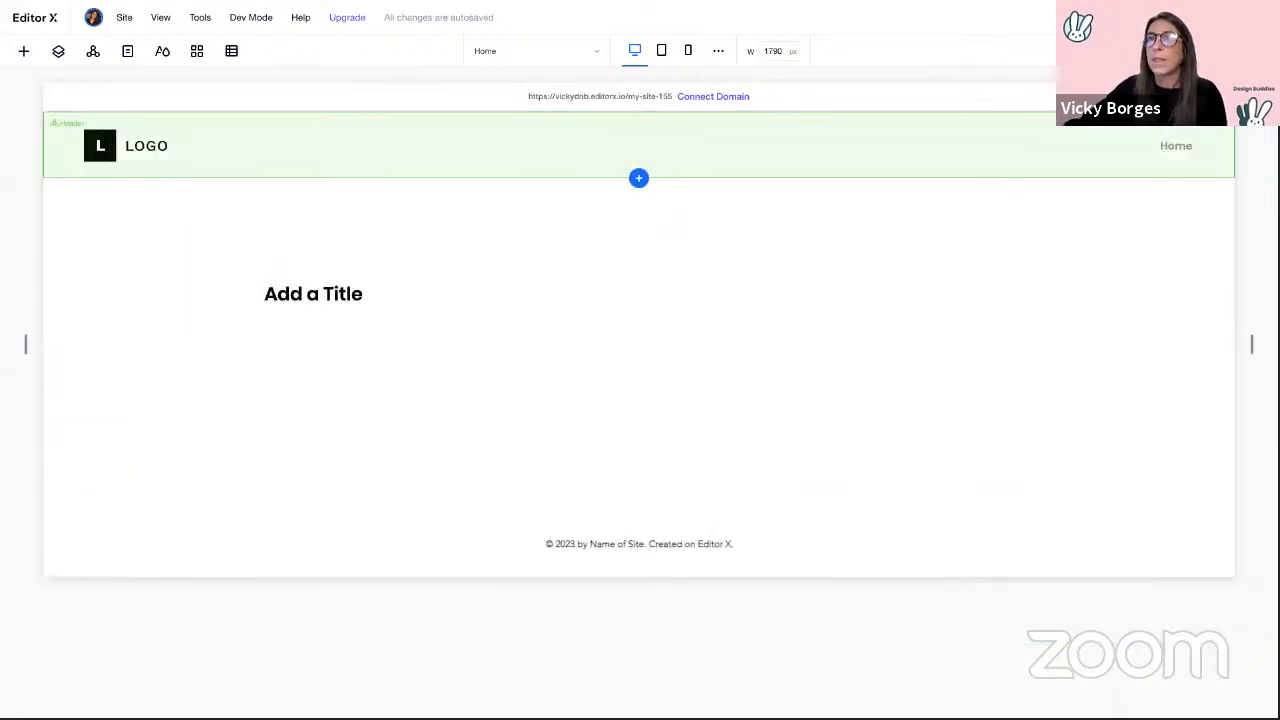
{"action": "left_click", "coordinate": [26, 52]}
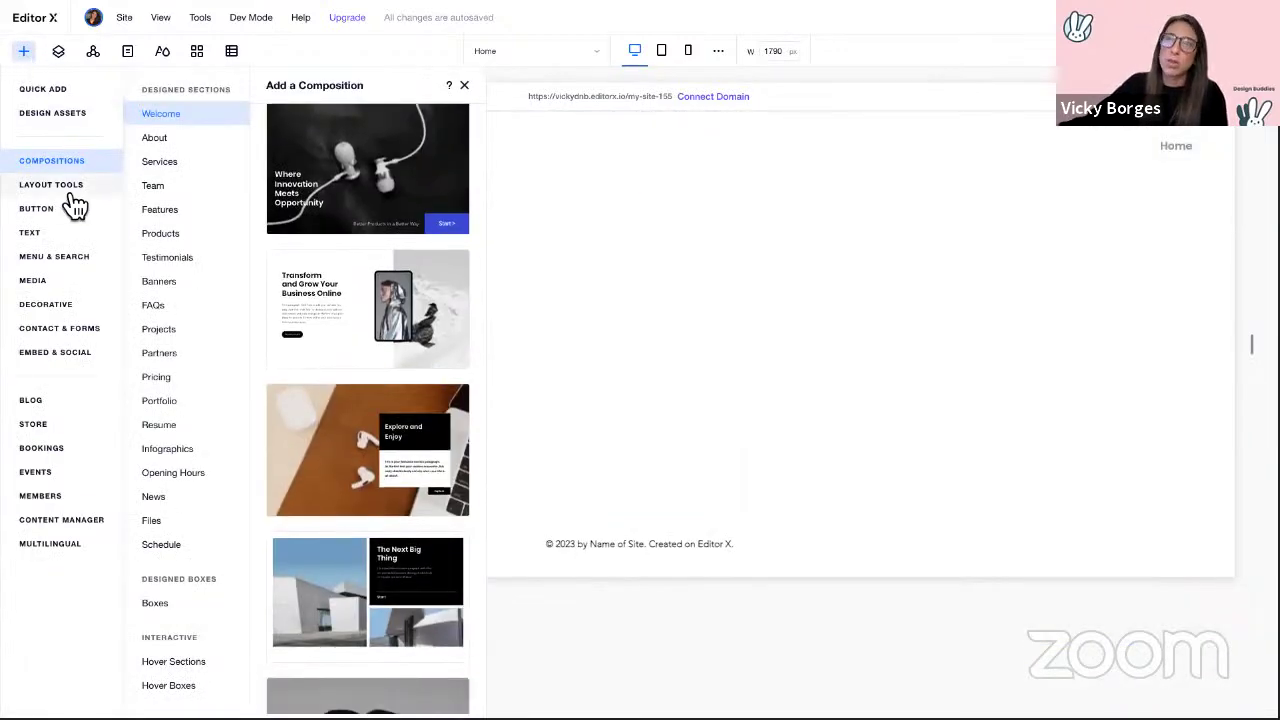
{"action": "left_click", "coordinate": [58, 190]}
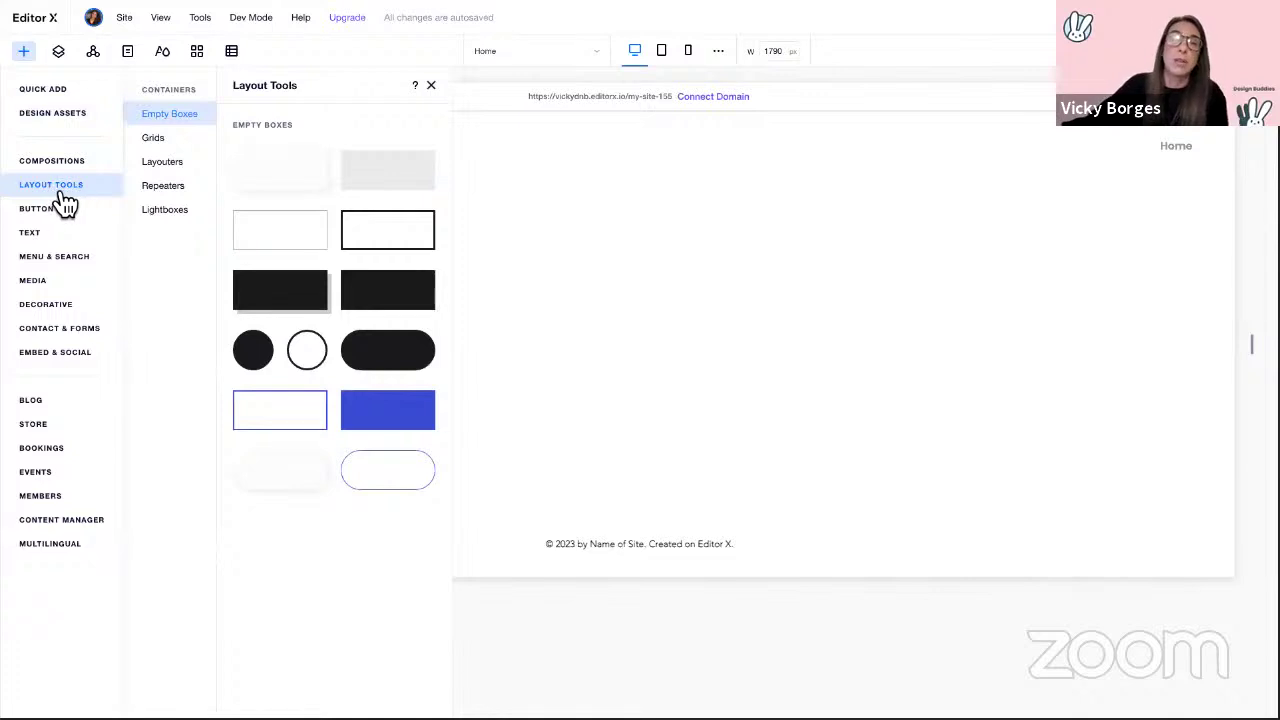
{"action": "left_click", "coordinate": [163, 146]}
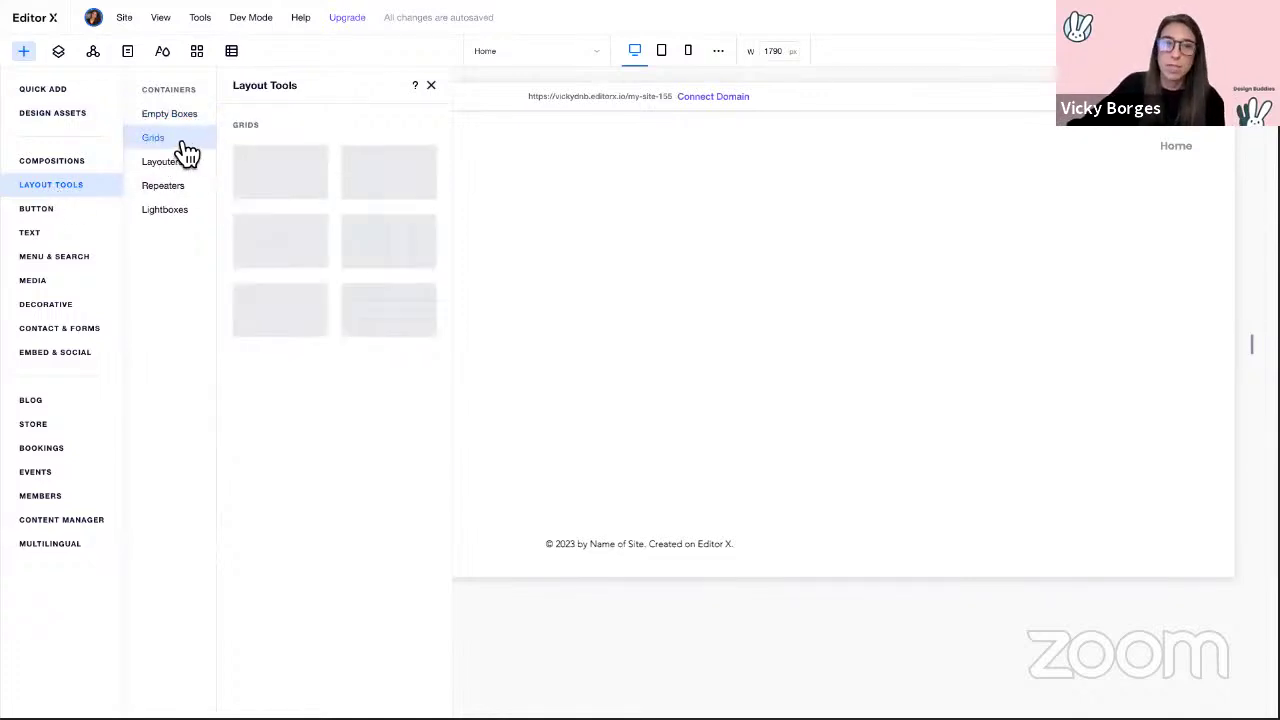
{"action": "left_click", "coordinate": [174, 172]}
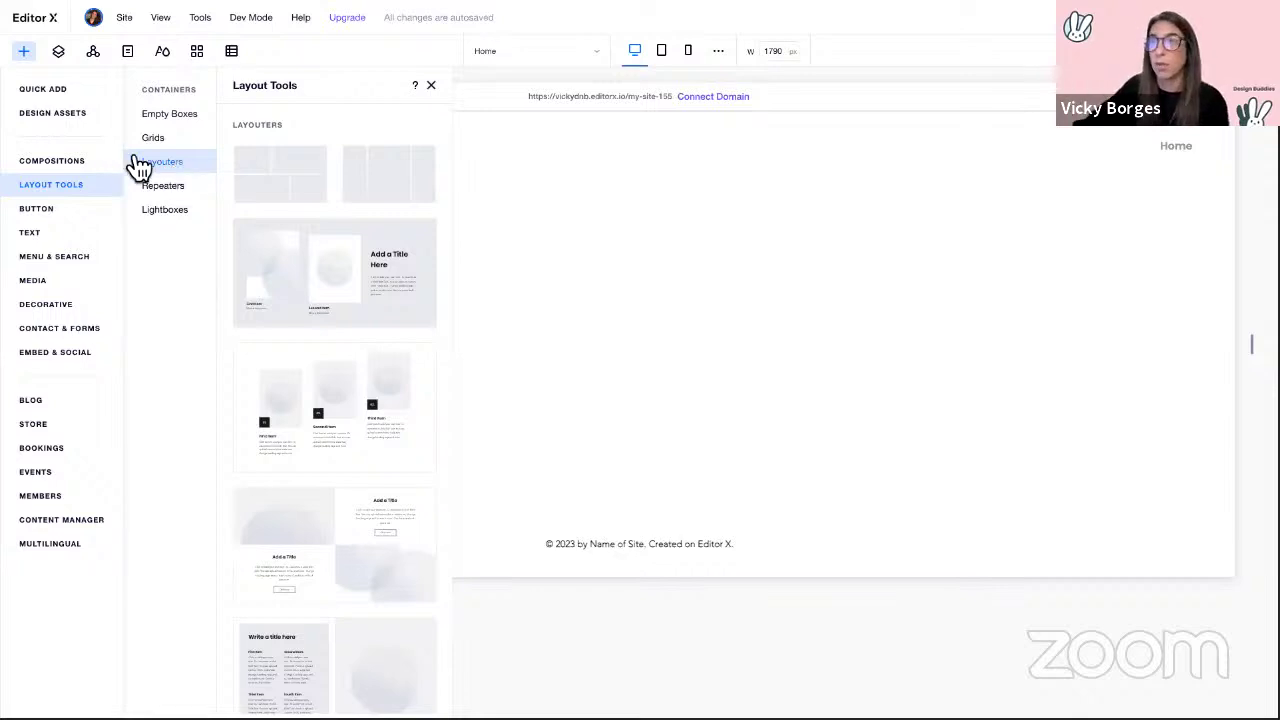
{"action": "left_click", "coordinate": [60, 212]}
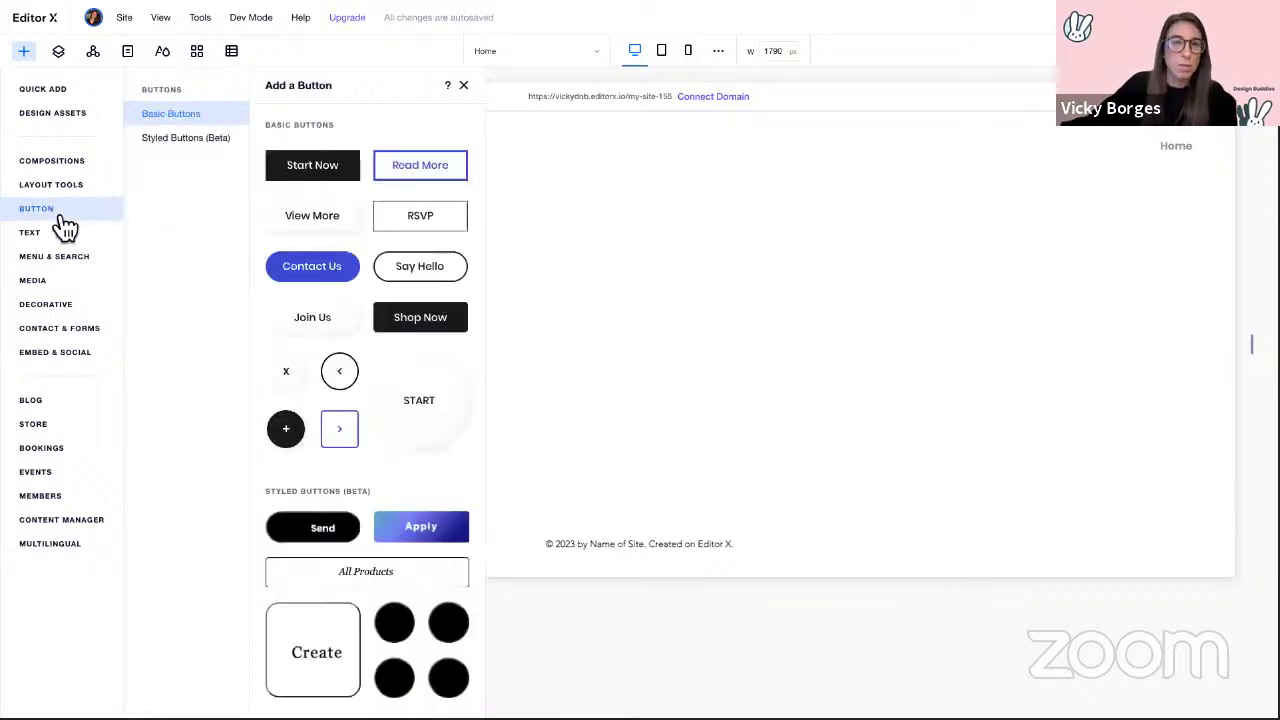
{"action": "left_click", "coordinate": [53, 262]}
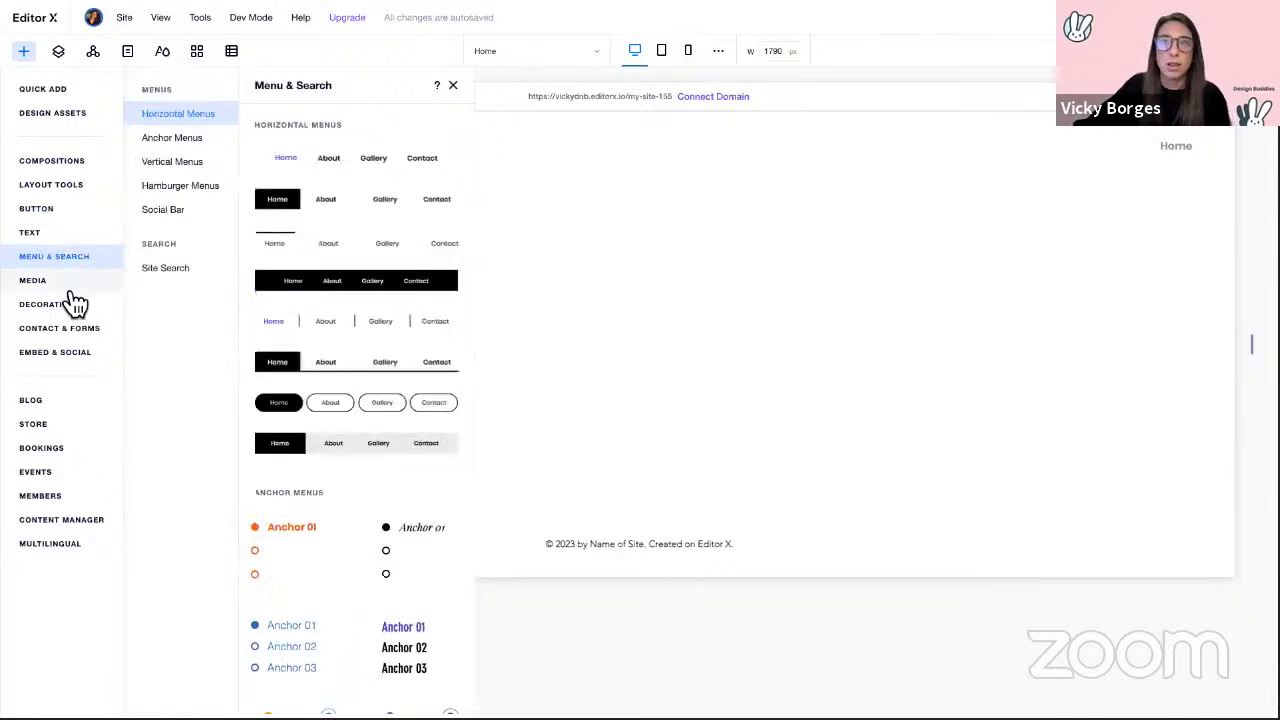
{"action": "left_click", "coordinate": [58, 283]}
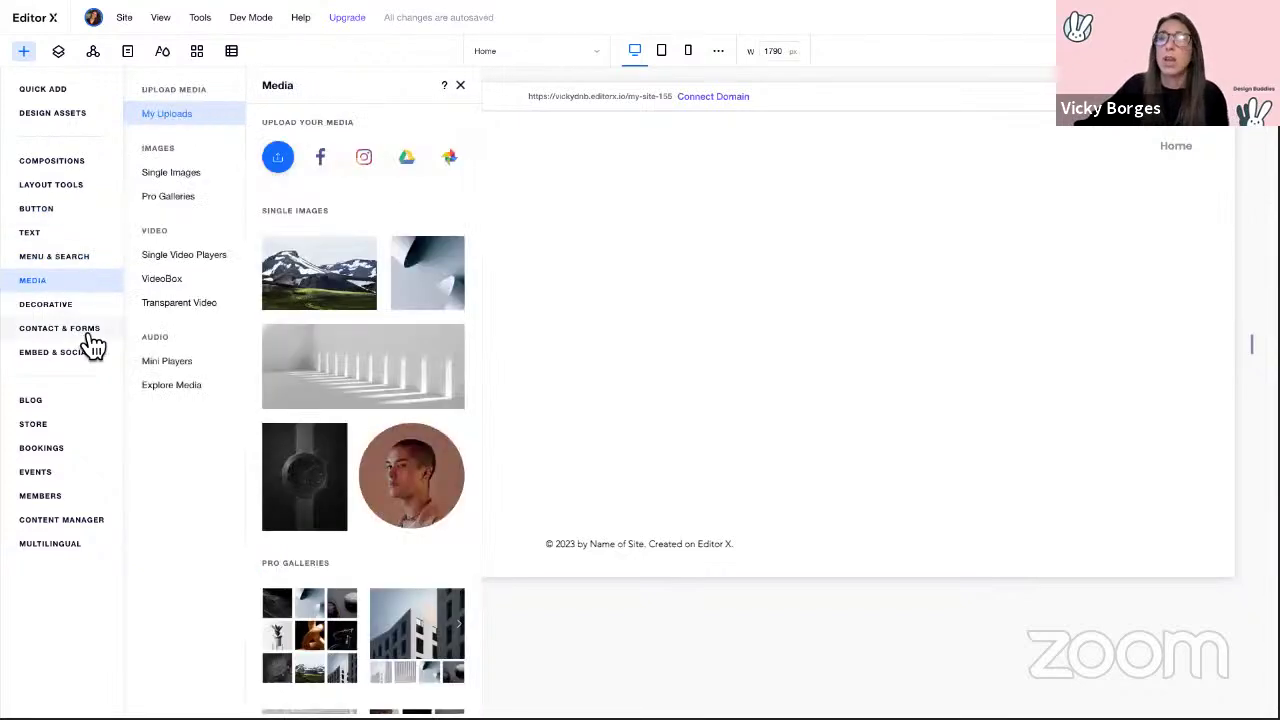
{"action": "left_click", "coordinate": [88, 332]}
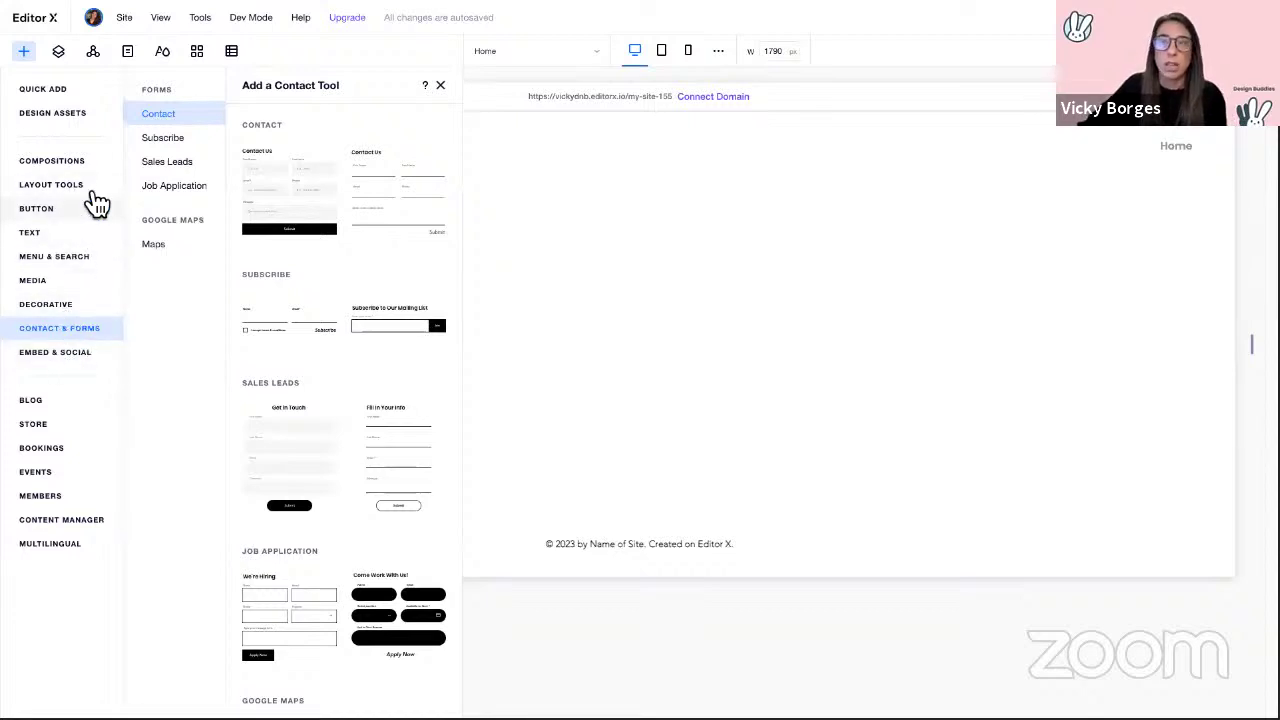
{"action": "left_click", "coordinate": [52, 433]}
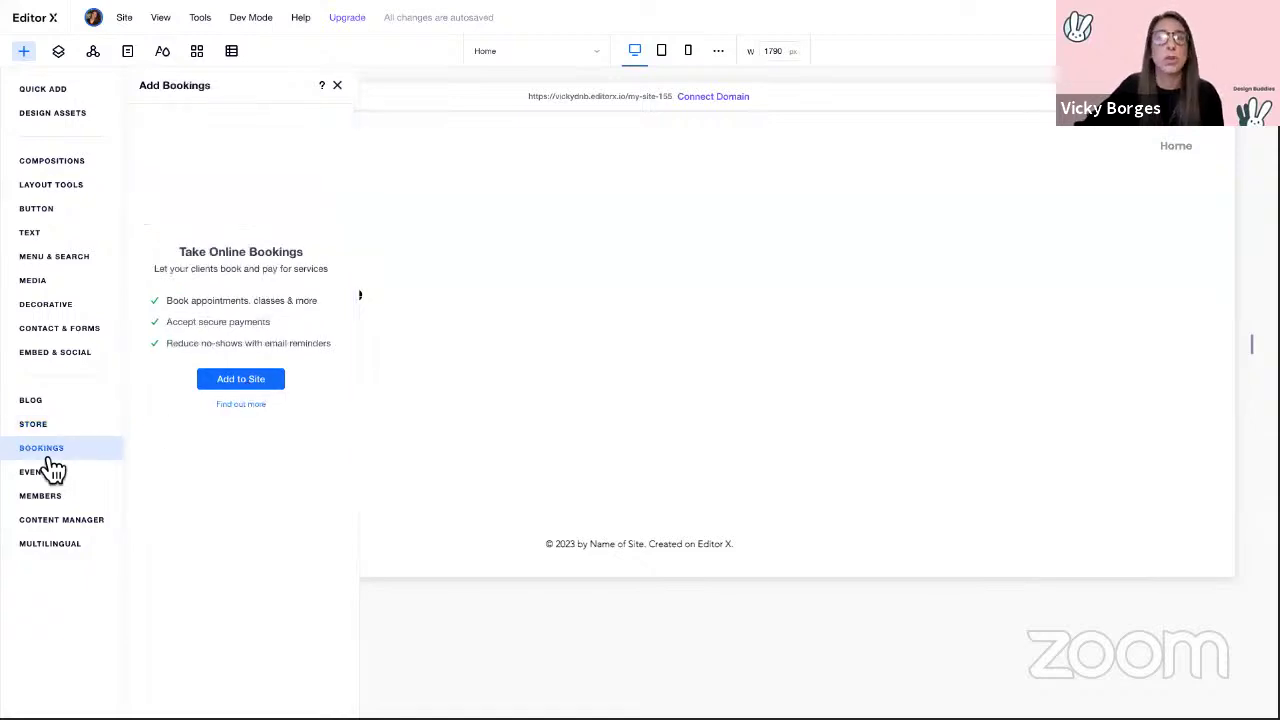
{"action": "mouse_move", "coordinate": [59, 479]}
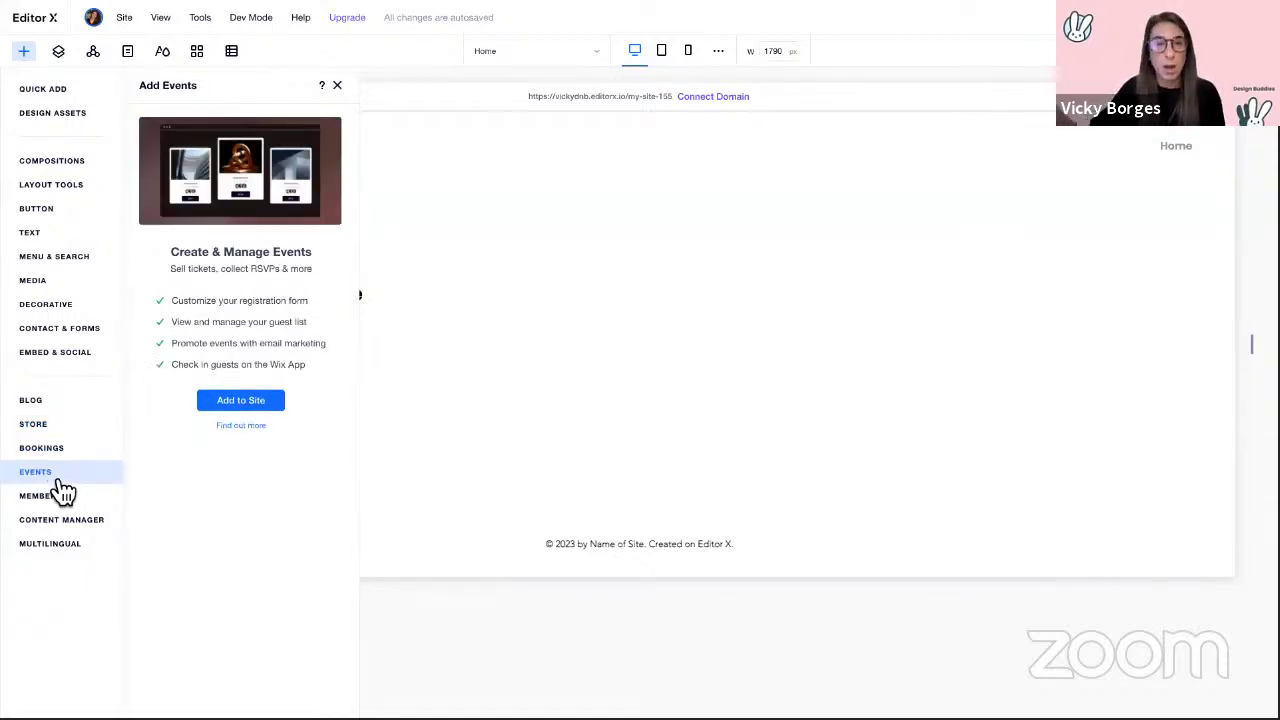
{"action": "left_click", "coordinate": [338, 86]}
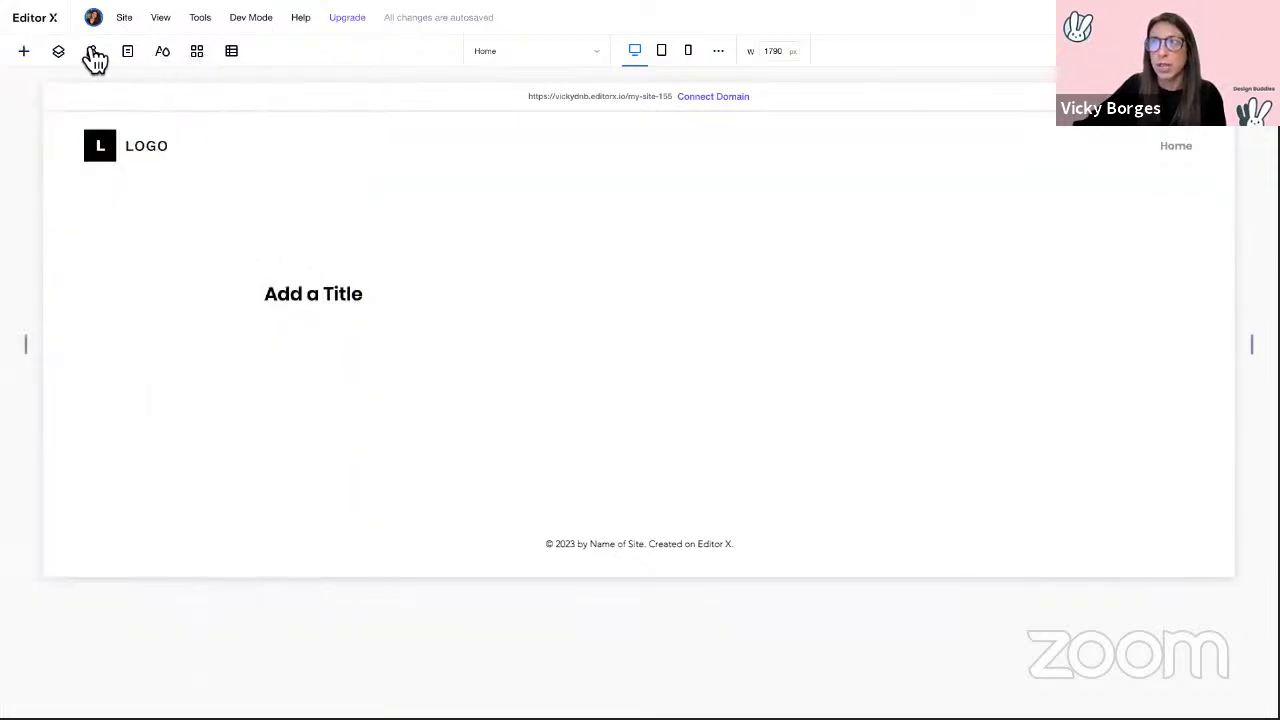
Step: Rename the Section layer holding Add a Title to 'First Fold' in Layers
{"action": "left_click", "coordinate": [59, 52]}
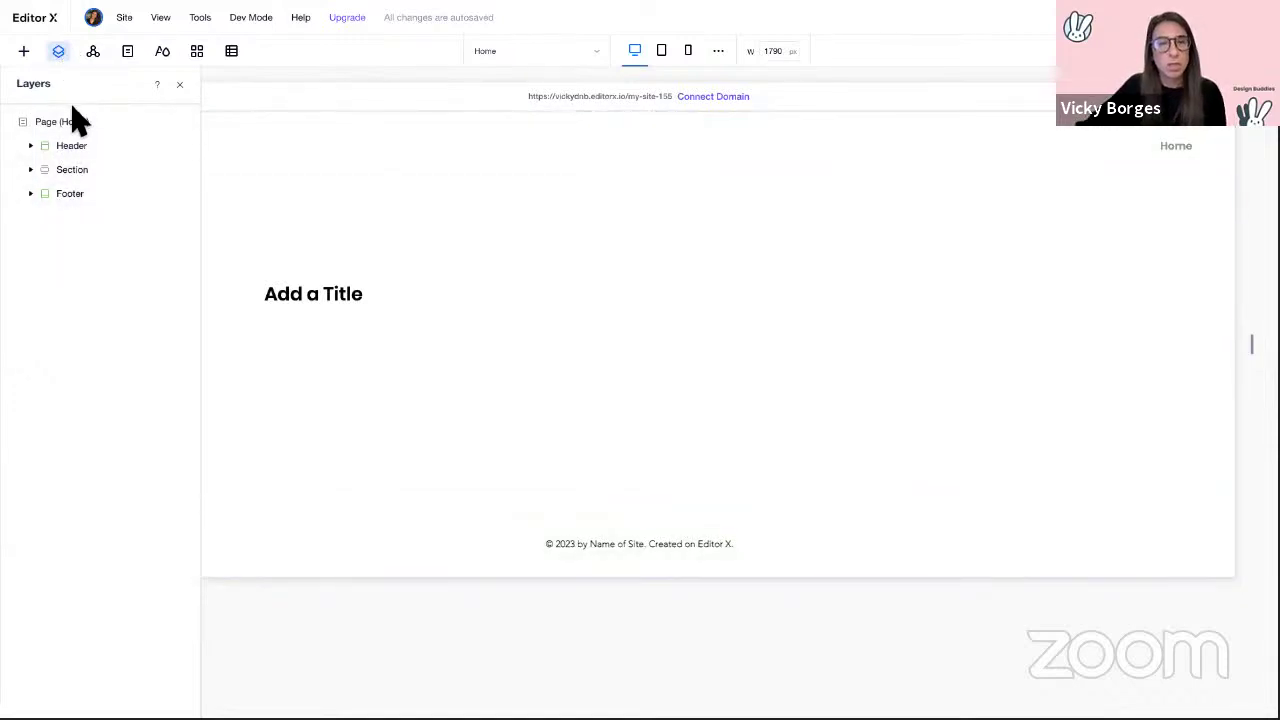
{"action": "left_click", "coordinate": [32, 170]}
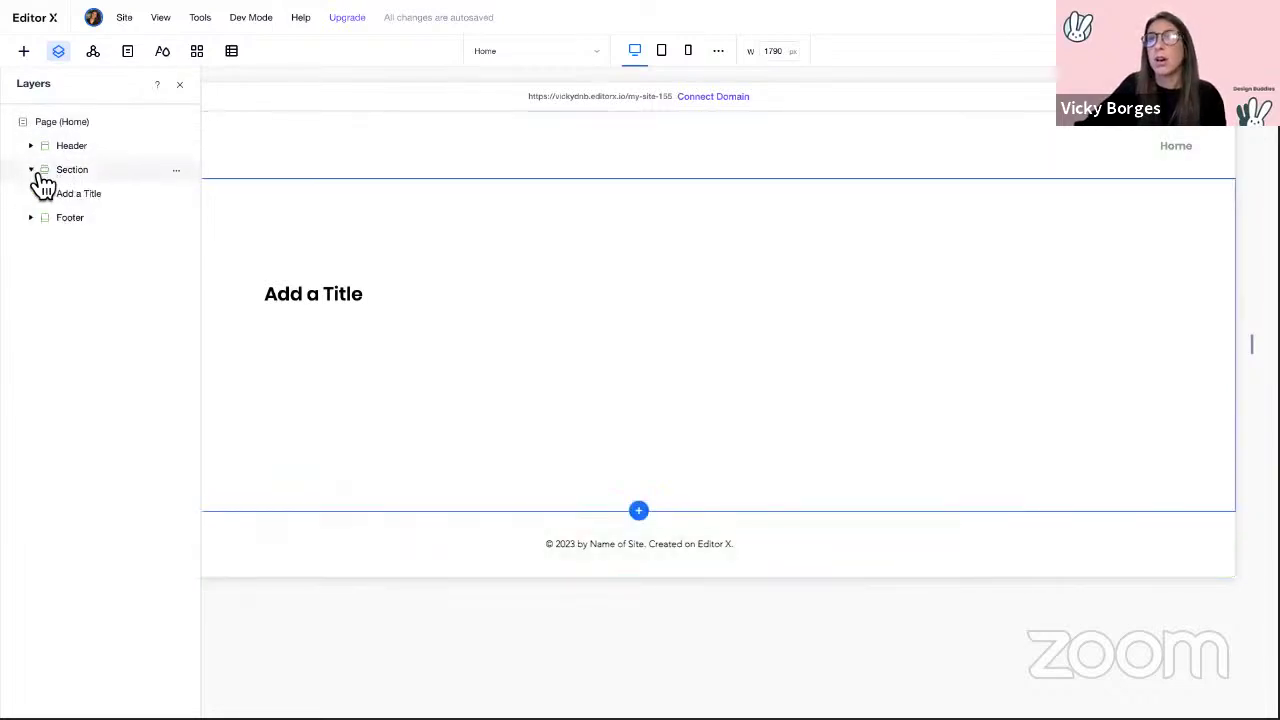
{"action": "double_click", "coordinate": [108, 172]}
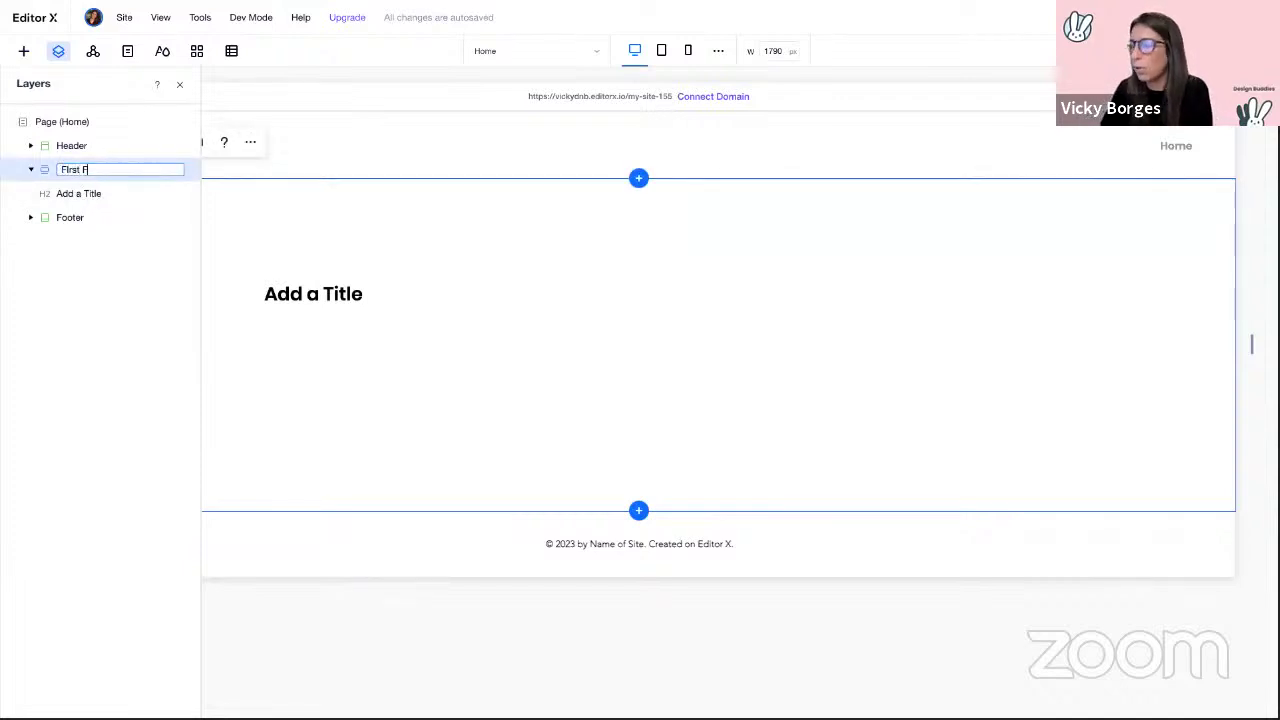
{"action": "type", "text": "First Fold"}
{"action": "left_click", "coordinate": [103, 195]}
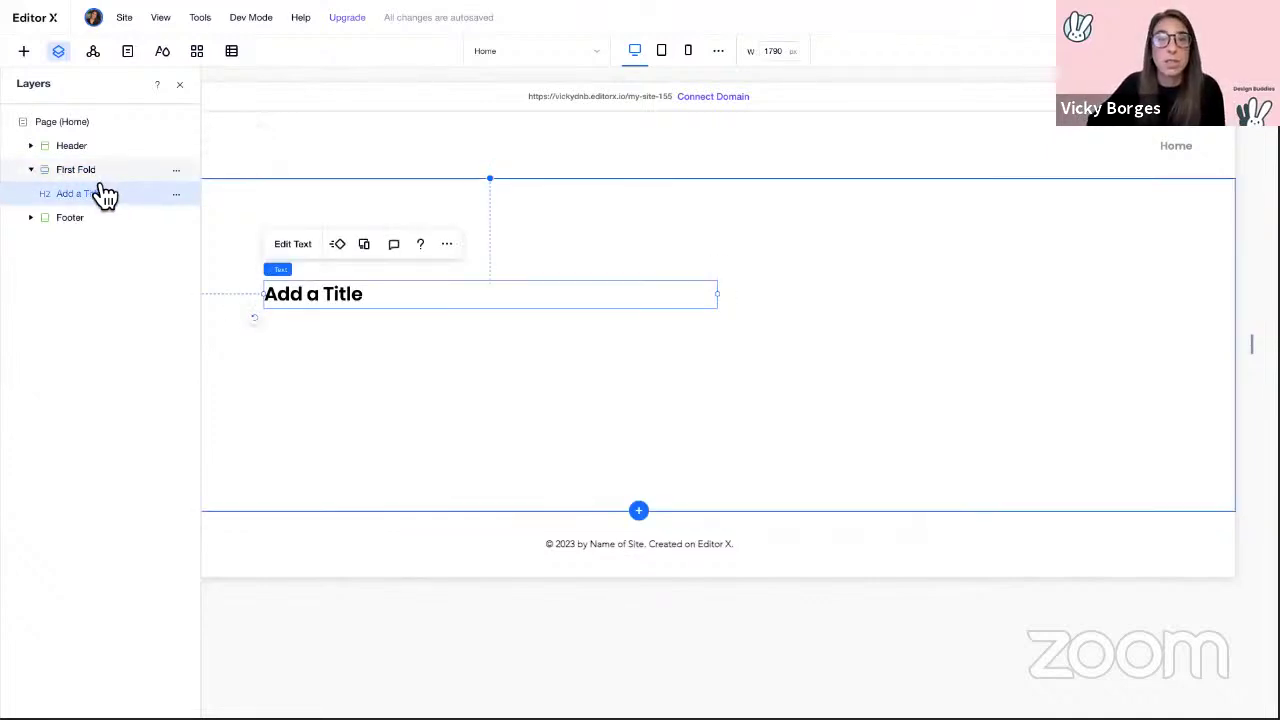
{"action": "left_click", "coordinate": [33, 170]}
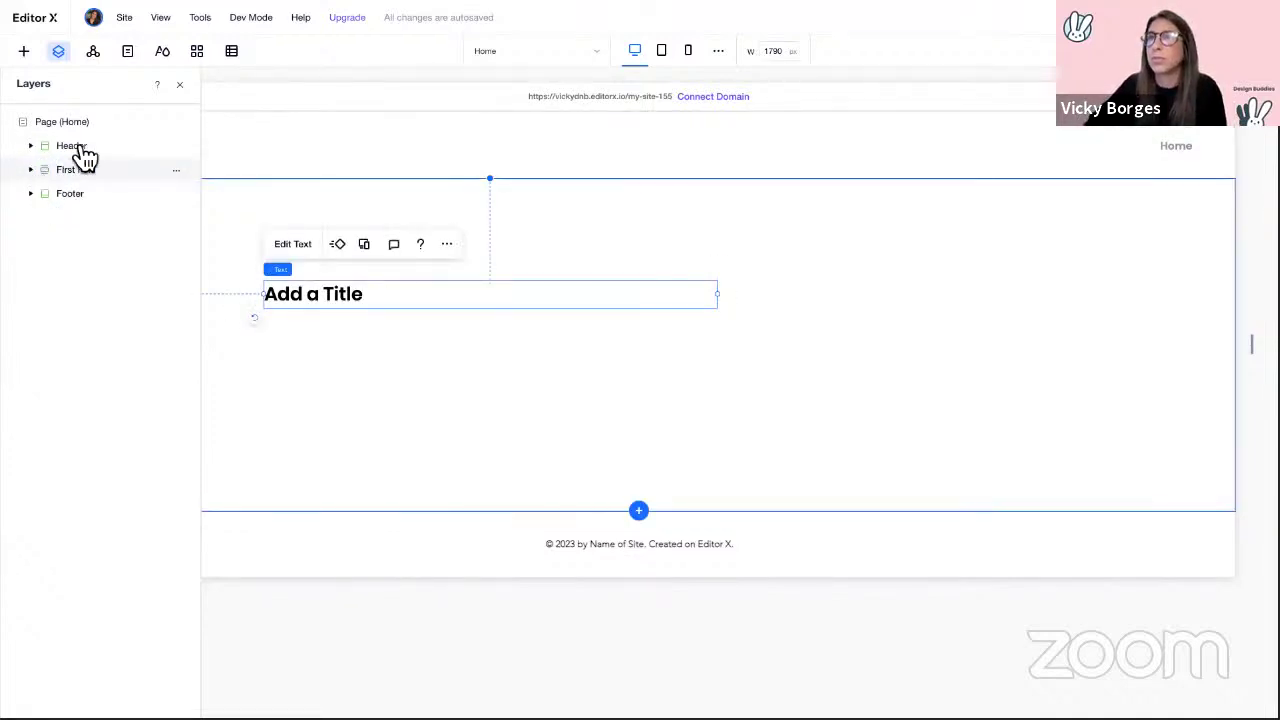
{"action": "left_click", "coordinate": [179, 84]}
Step: Look over Site Masters and Site Pages, including the new-page options, then close them
{"action": "left_click", "coordinate": [95, 53]}
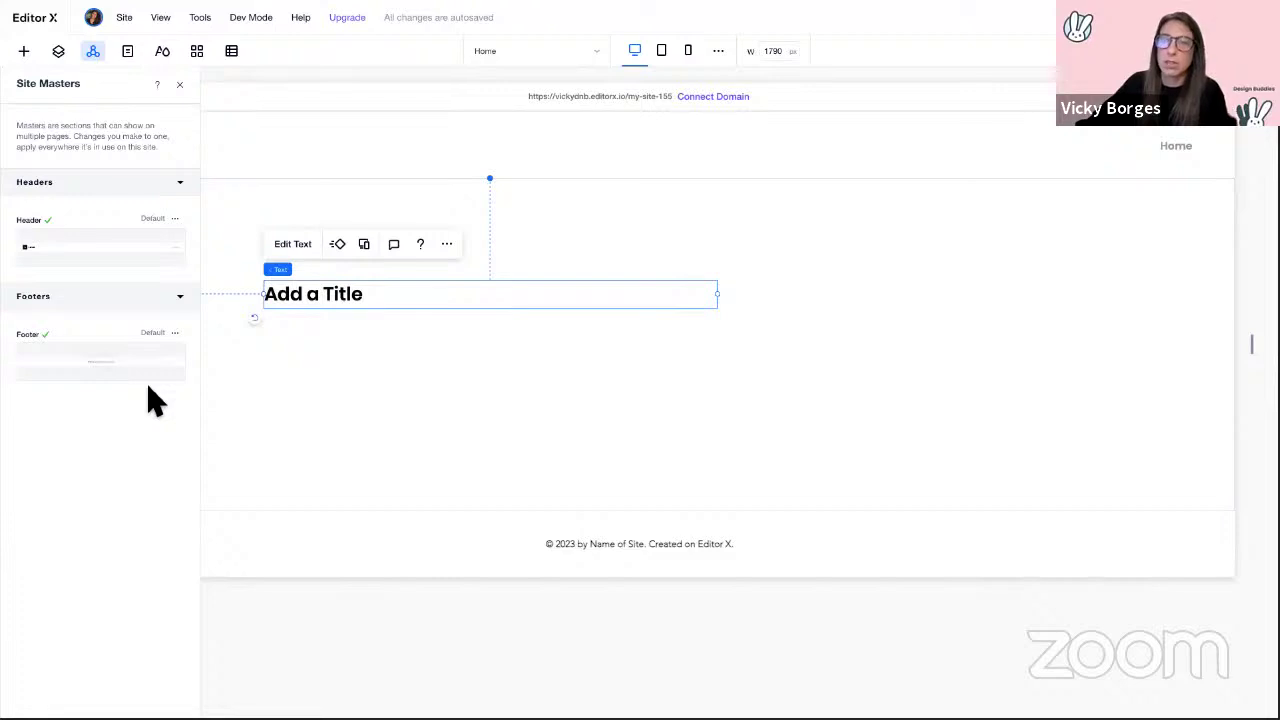
{"action": "left_click", "coordinate": [134, 55]}
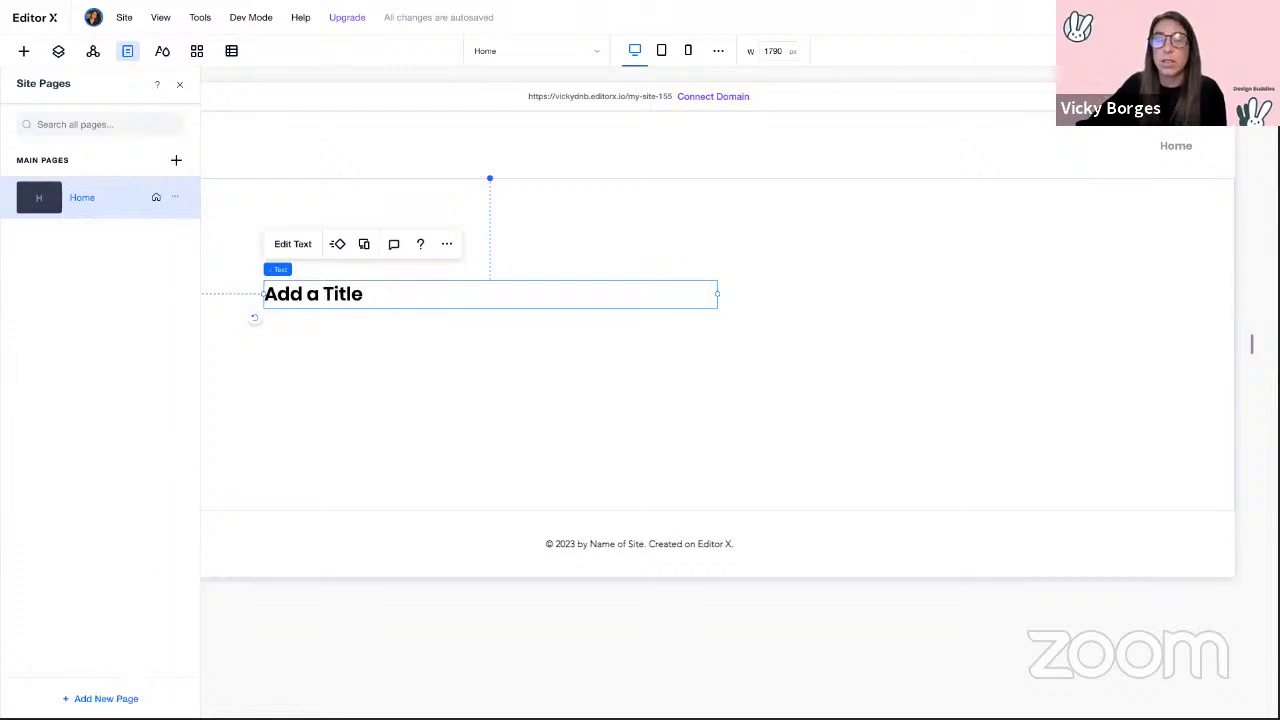
{"action": "left_click", "coordinate": [100, 698]}
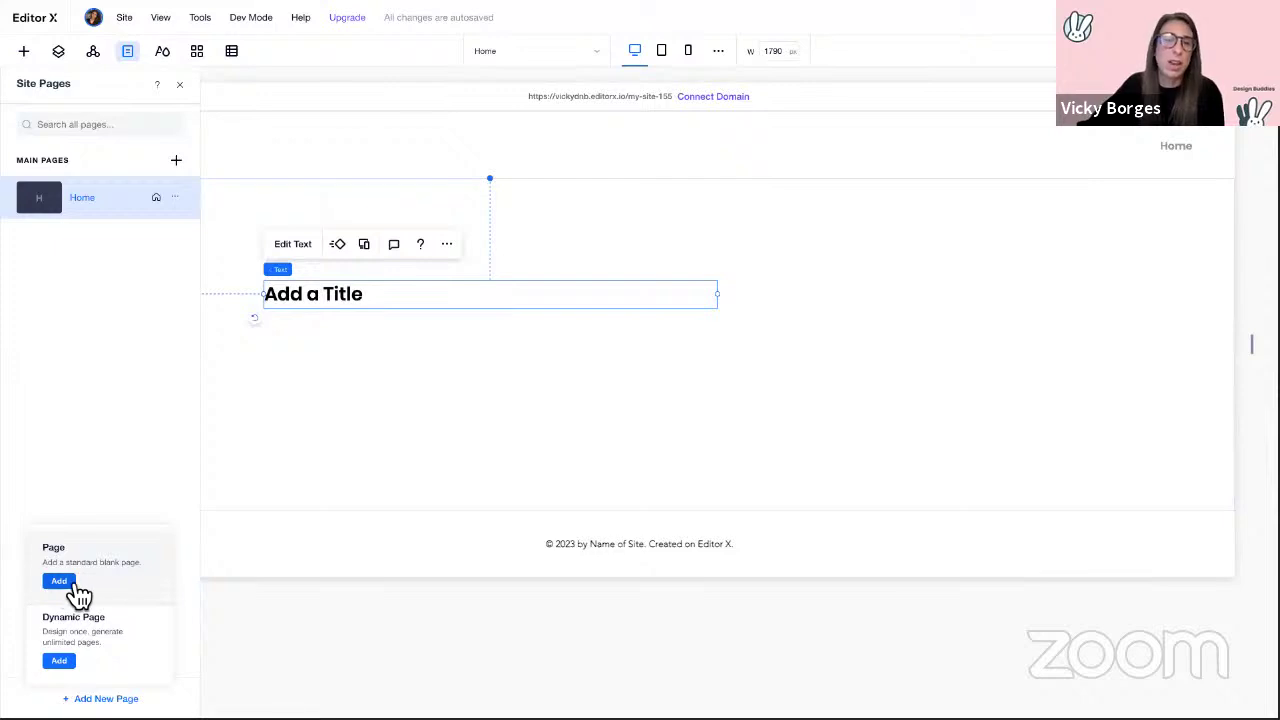
{"action": "left_click", "coordinate": [94, 414]}
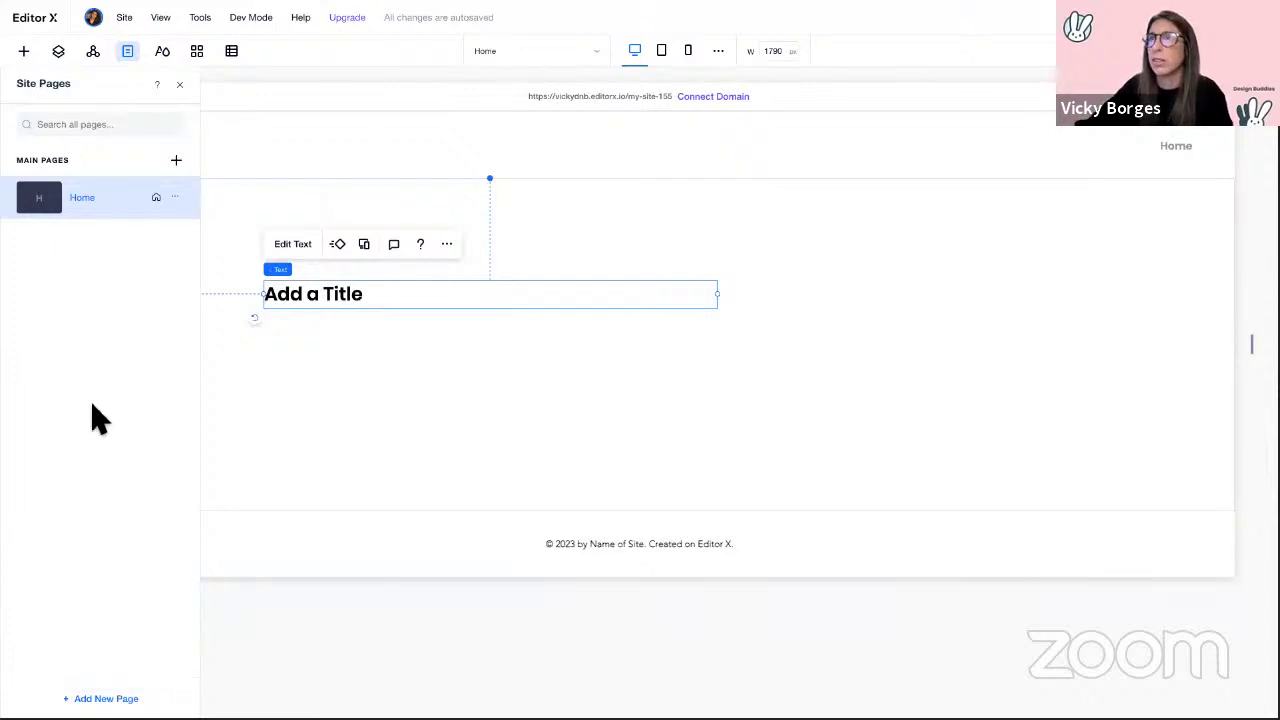
{"action": "left_click", "coordinate": [182, 87]}
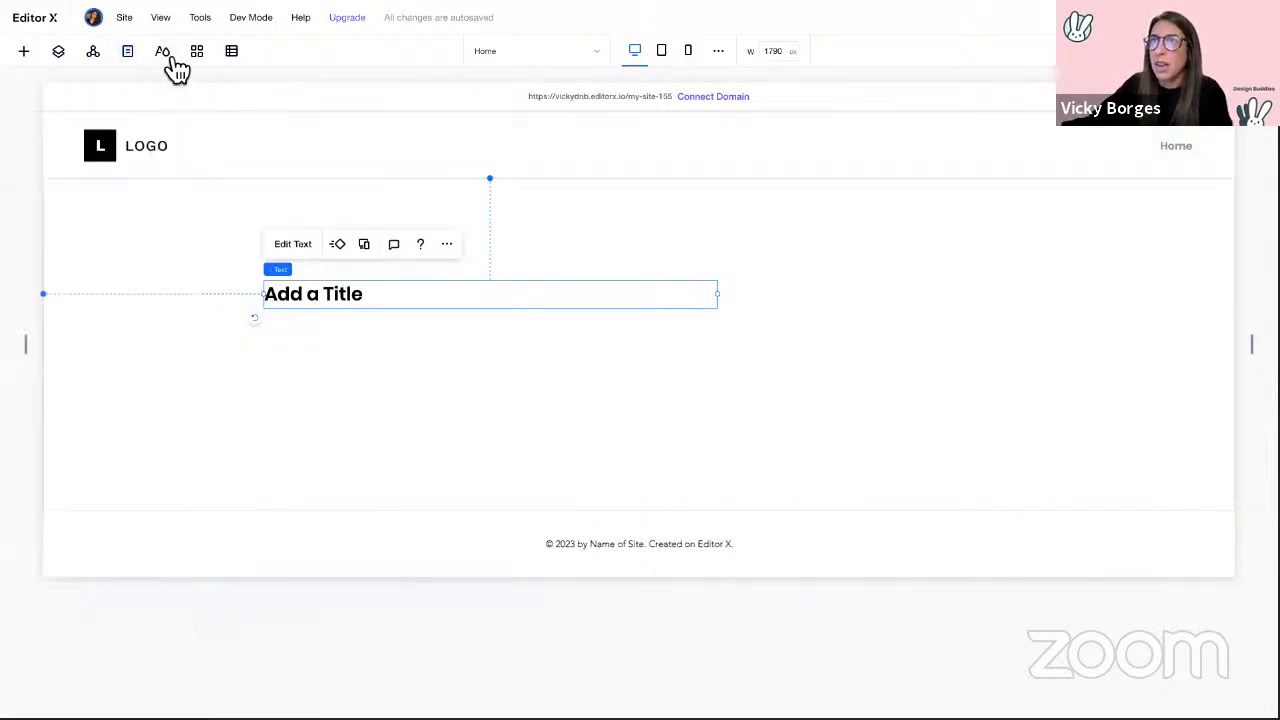
Step: Apply the Design Buddies typography styles to the site theme
{"action": "left_click", "coordinate": [171, 57]}
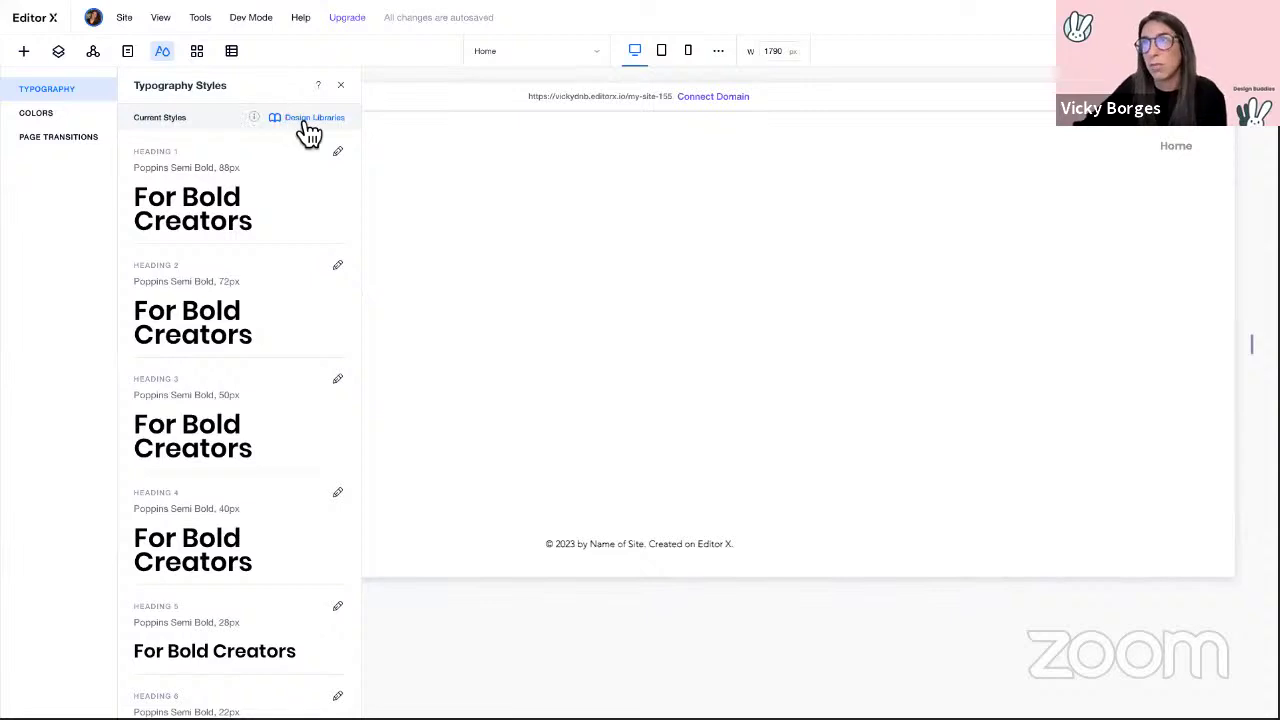
{"action": "left_click", "coordinate": [314, 118]}
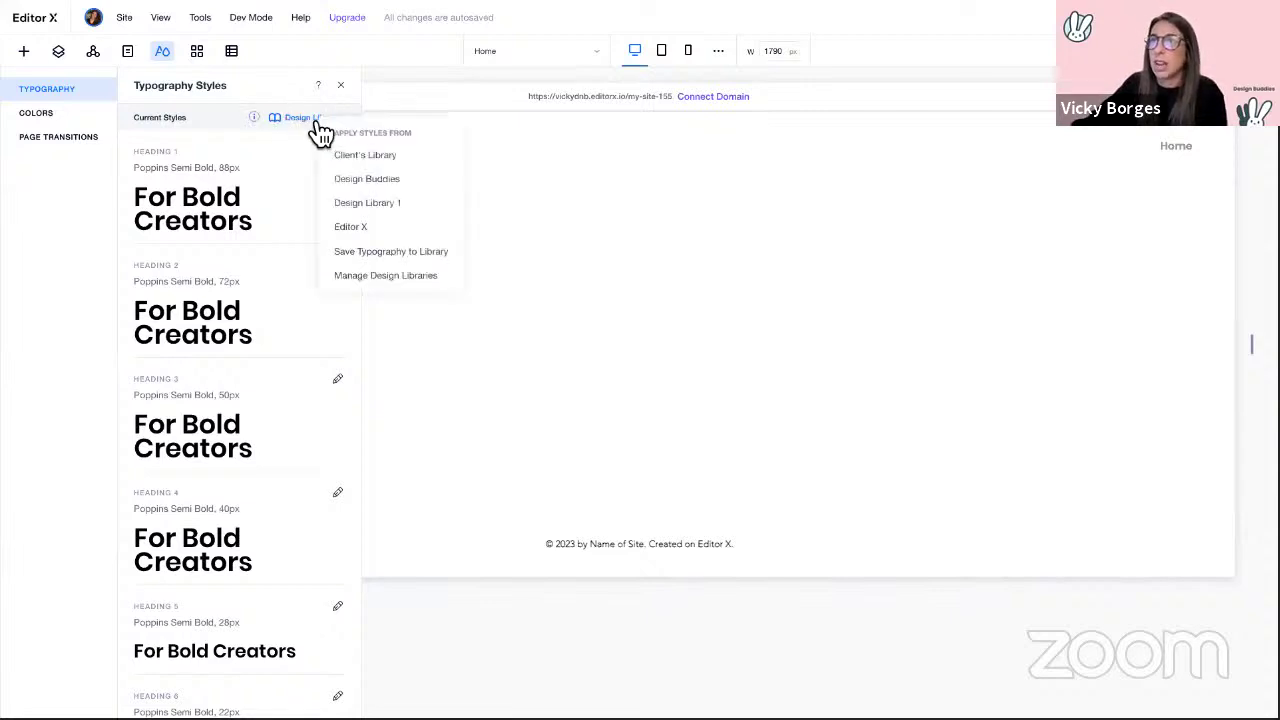
{"action": "left_click", "coordinate": [372, 190]}
{"action": "scroll", "coordinate": [285, 167], "scroll_direction": "down", "scroll_amount": 3}
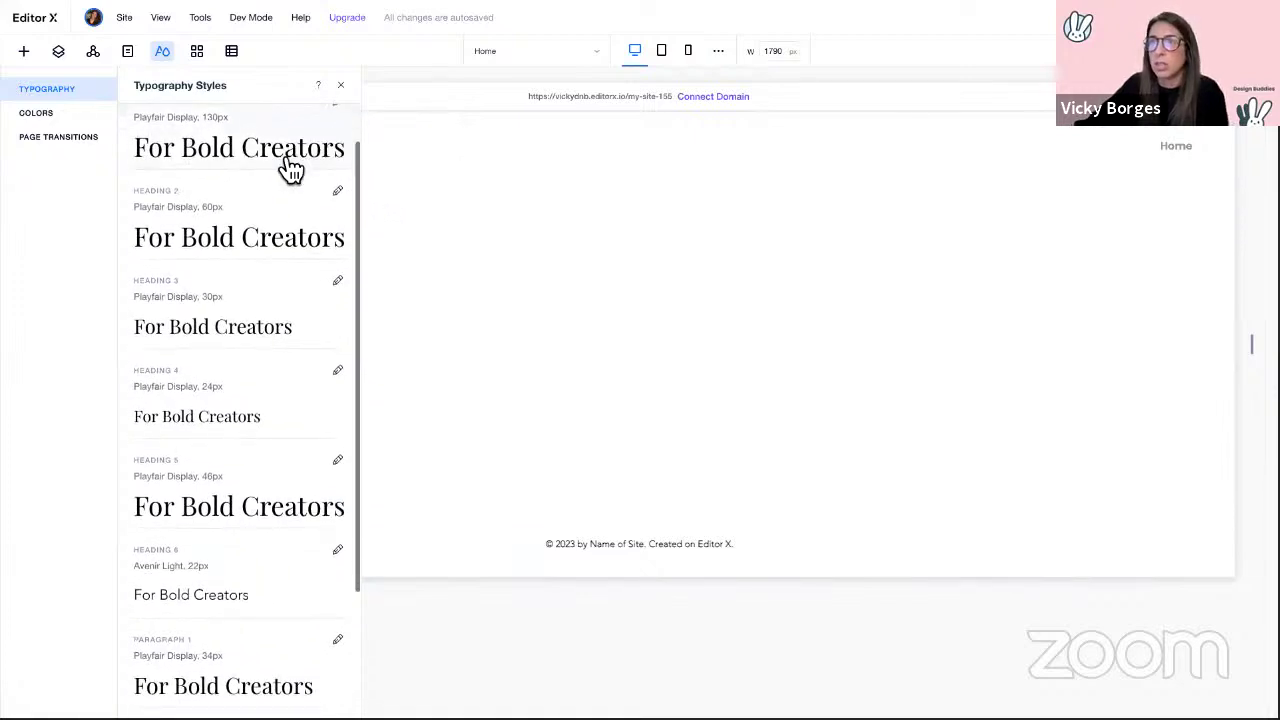
{"action": "scroll", "coordinate": [277, 342], "scroll_direction": "down", "scroll_amount": 2}
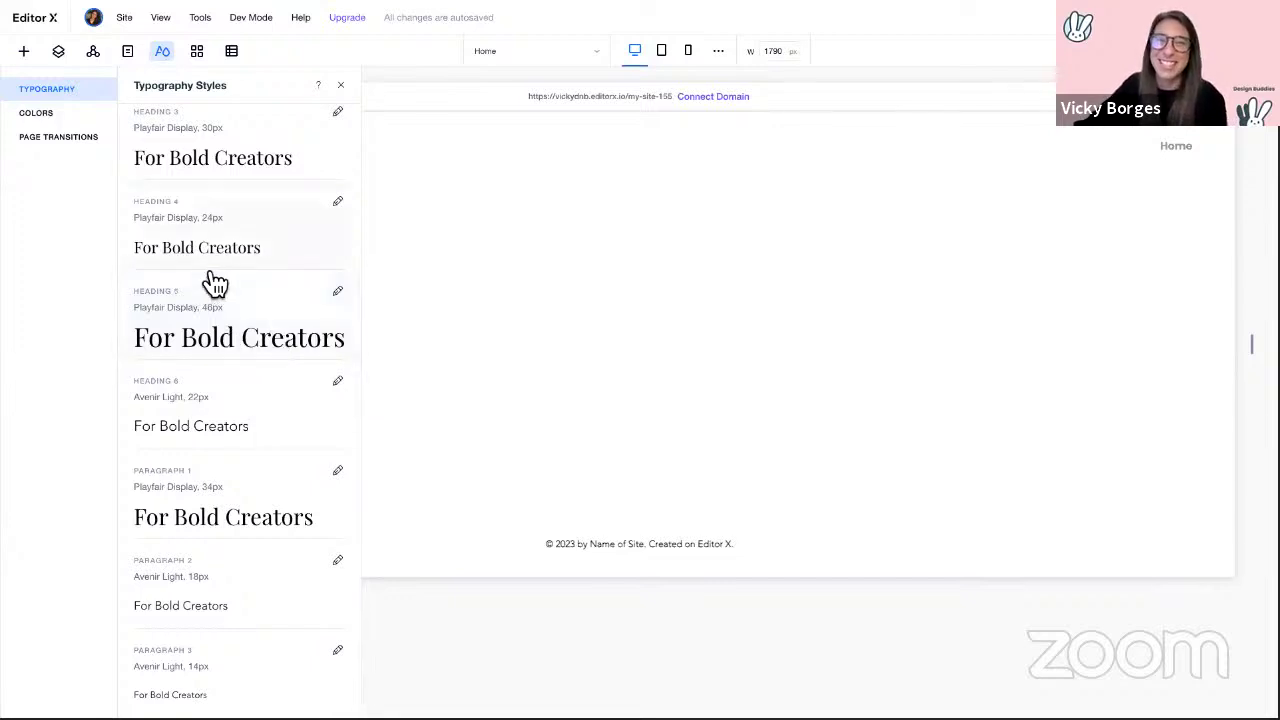
Step: Apply the Design Buddies colour palette, then close the page transitions settings
{"action": "left_click", "coordinate": [62, 118]}
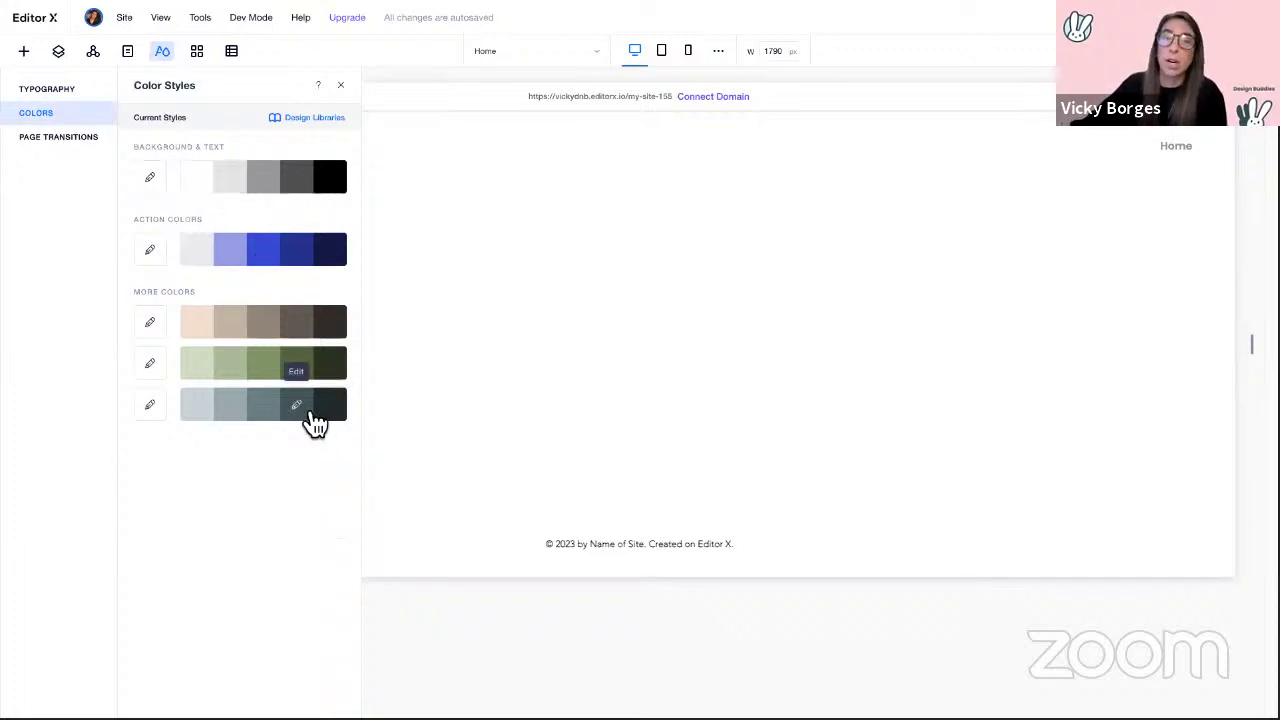
{"action": "left_click", "coordinate": [330, 128]}
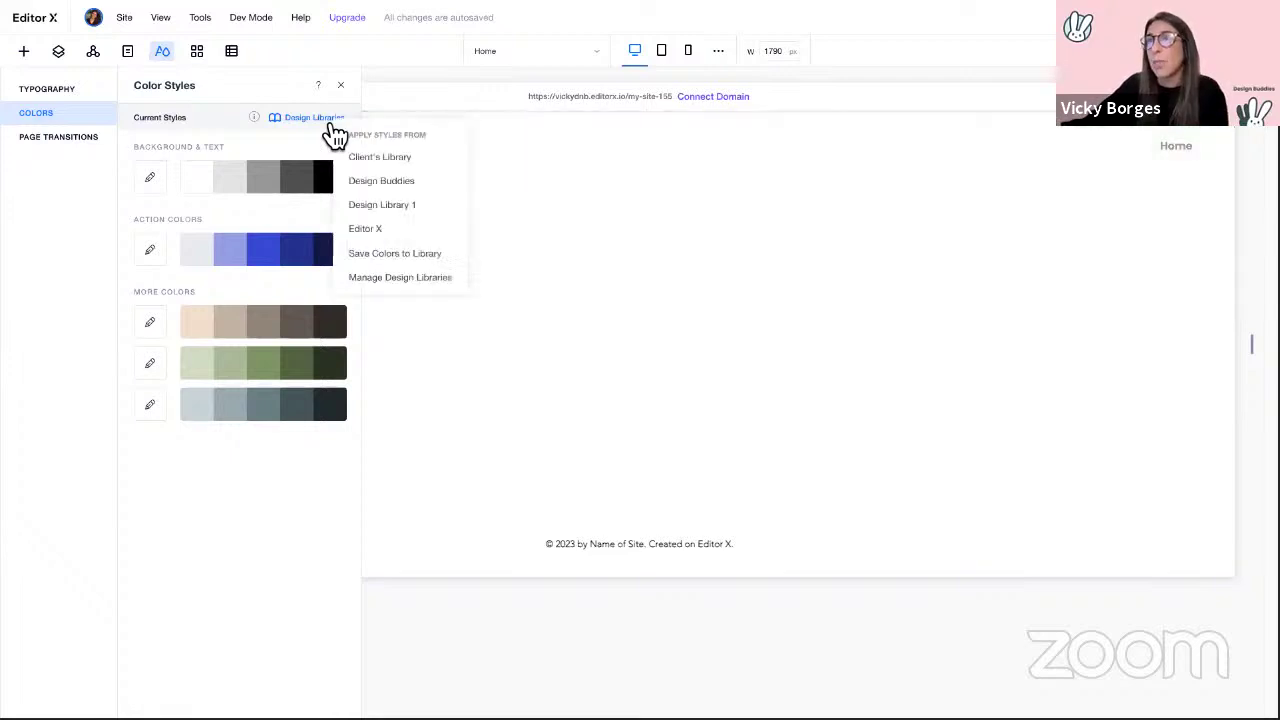
{"action": "left_click", "coordinate": [382, 186]}
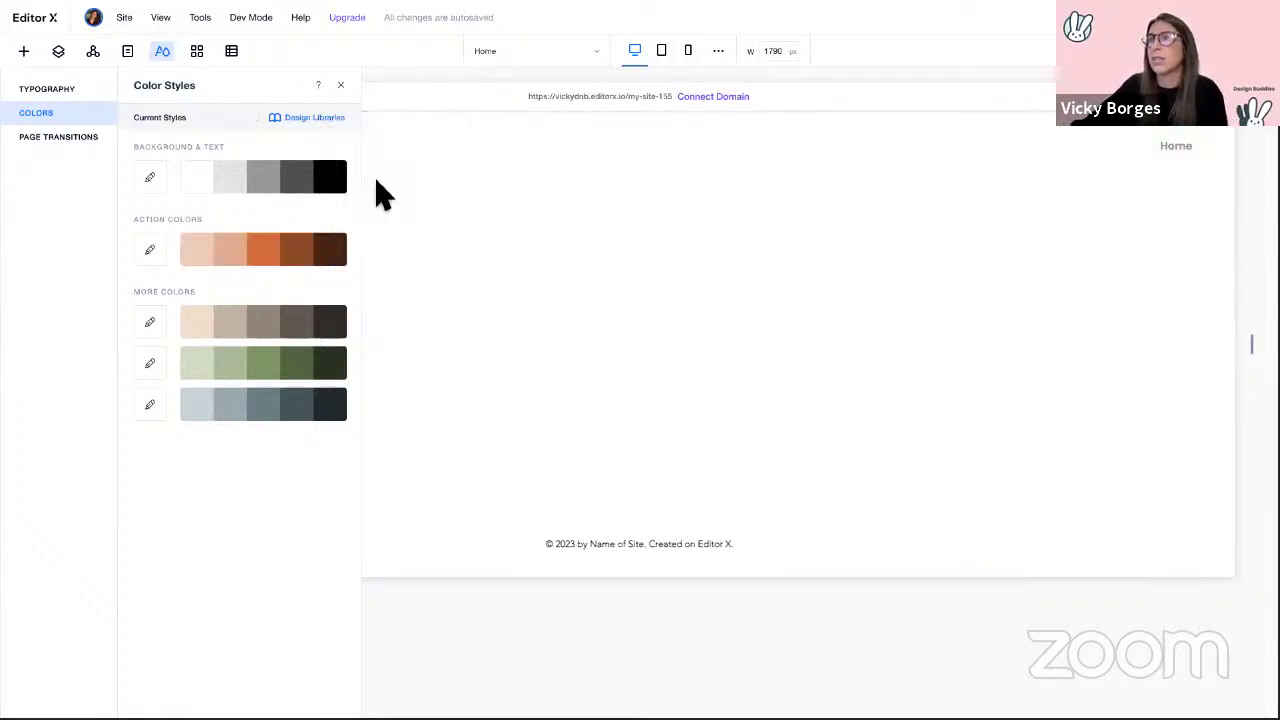
{"action": "left_click", "coordinate": [86, 142]}
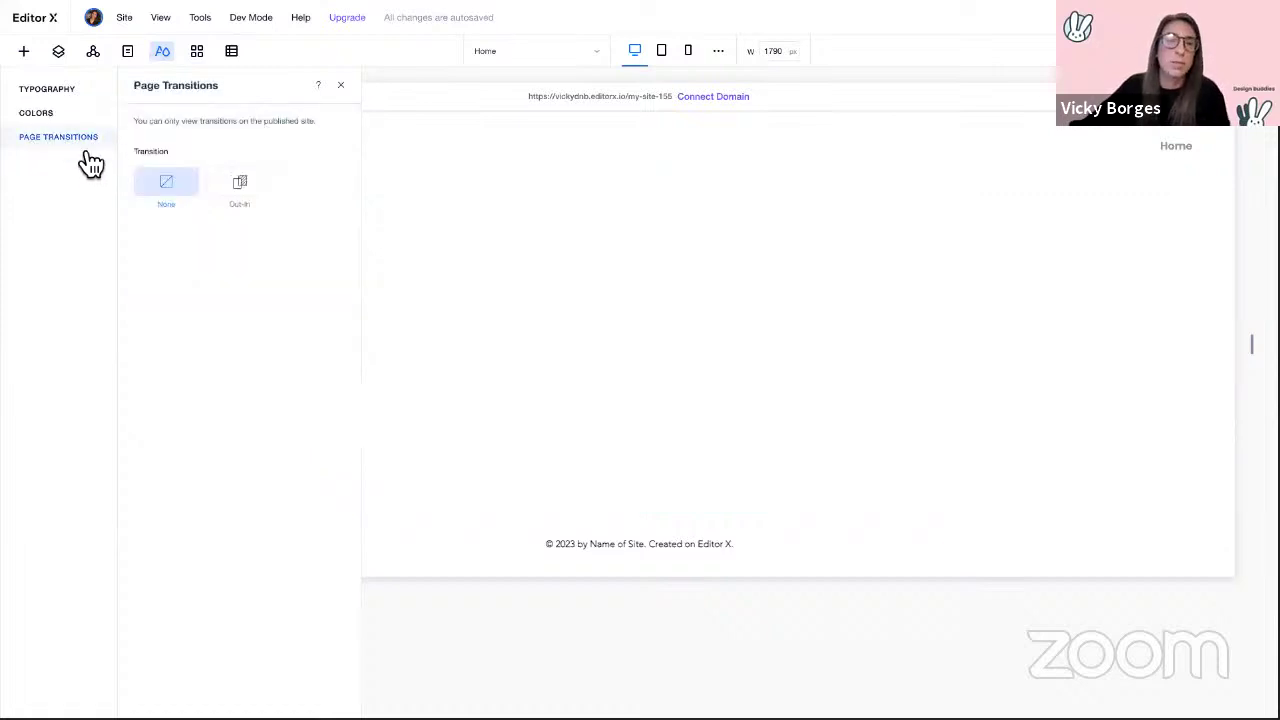
{"action": "left_click", "coordinate": [340, 86]}
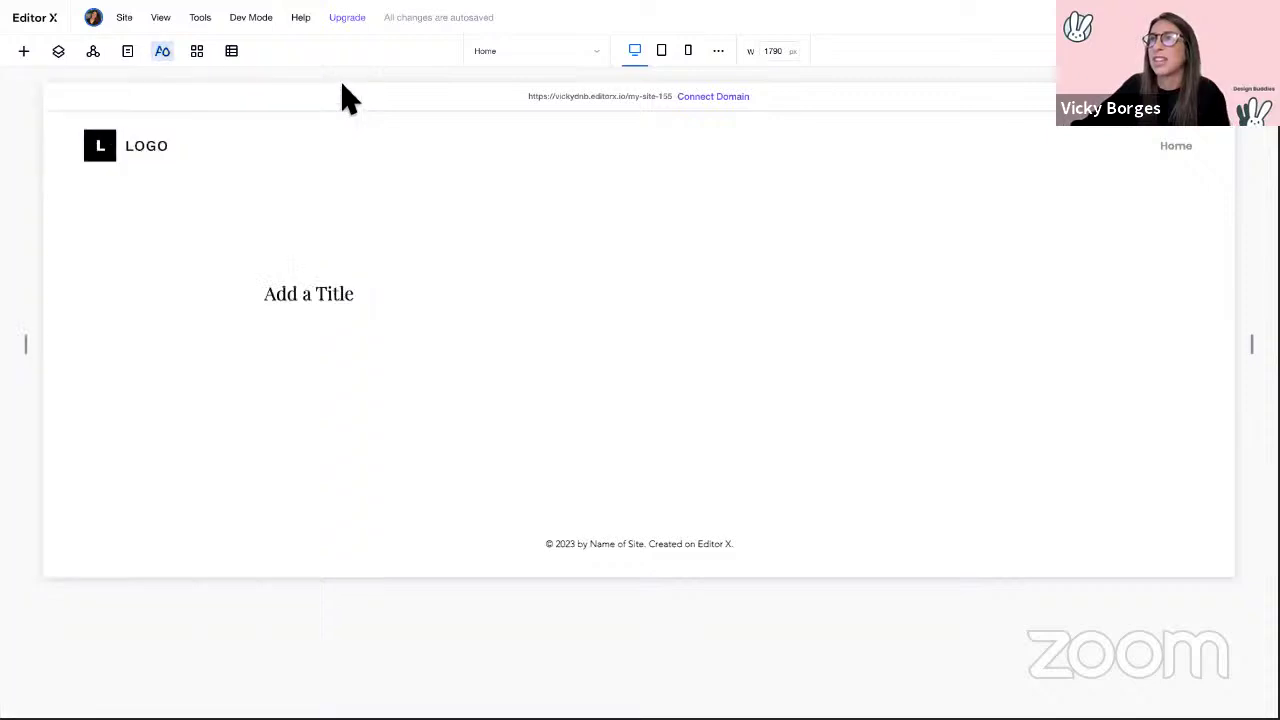
{"action": "left_click", "coordinate": [200, 55]}
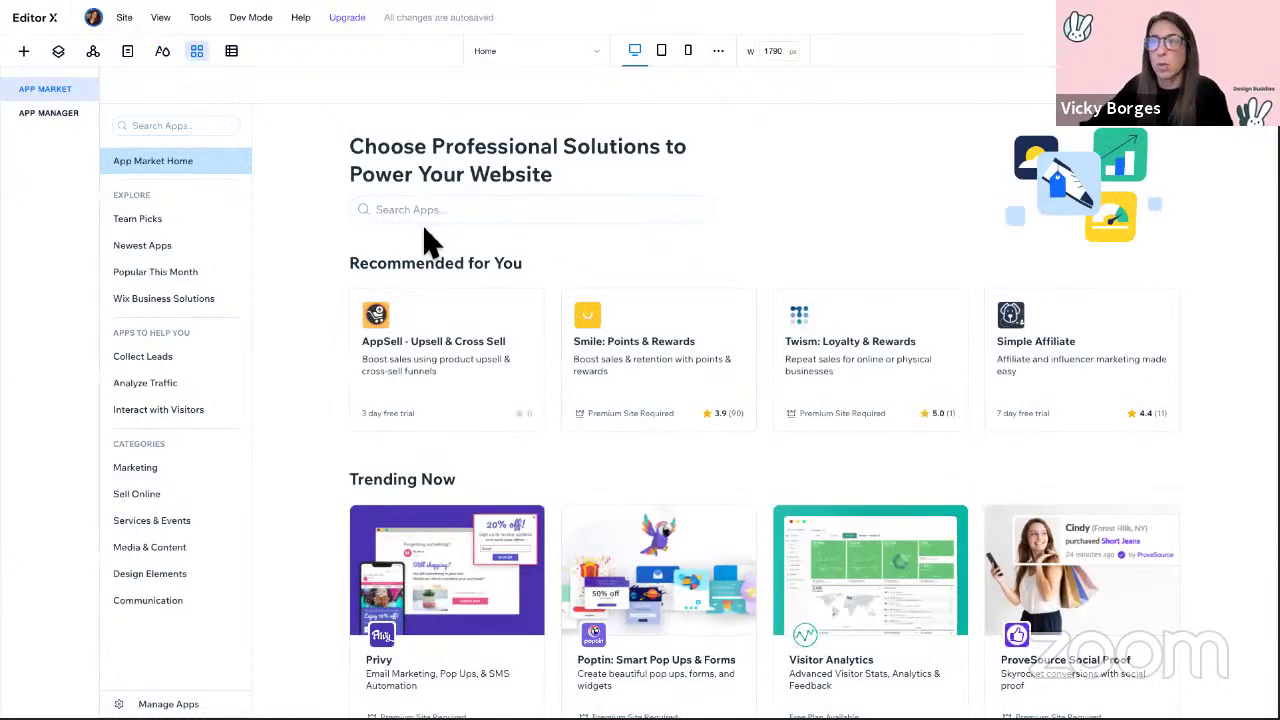
{"action": "scroll", "coordinate": [1003, 229], "scroll_direction": "down", "scroll_amount": 4}
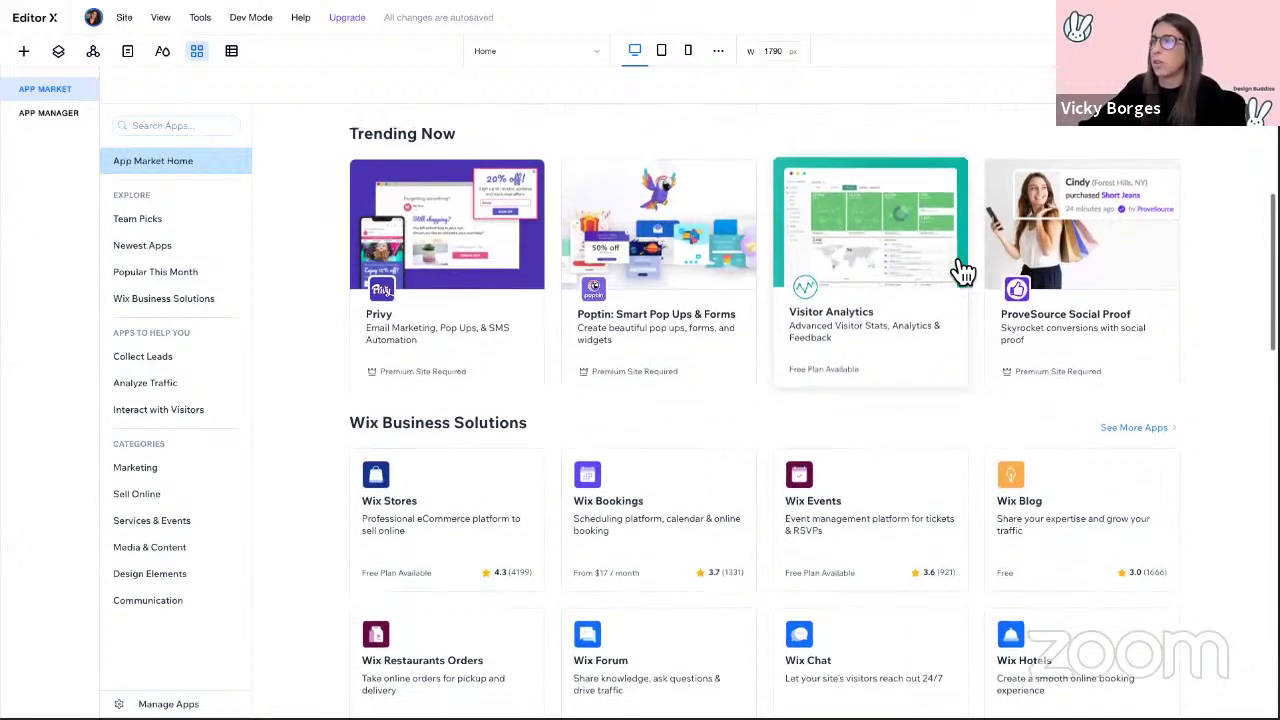
{"action": "scroll", "coordinate": [962, 270], "scroll_direction": "up", "scroll_amount": 4}
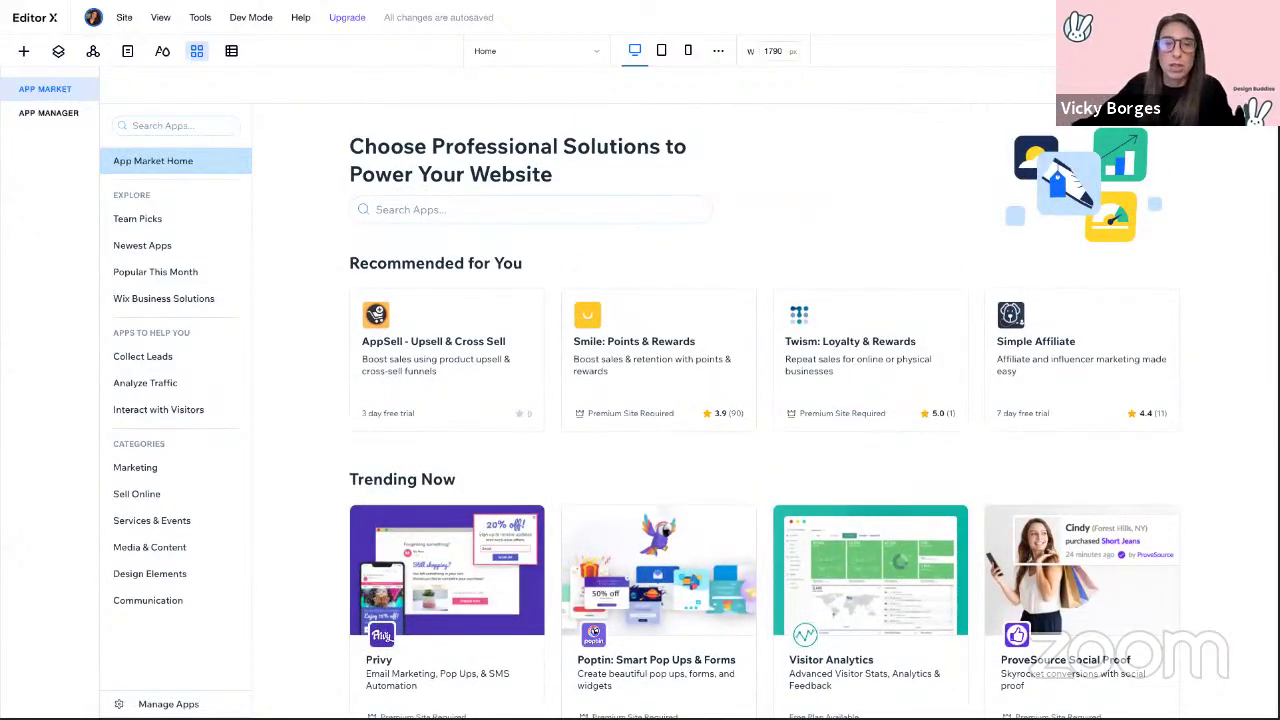
{"action": "left_click", "coordinate": [1256, 85]}
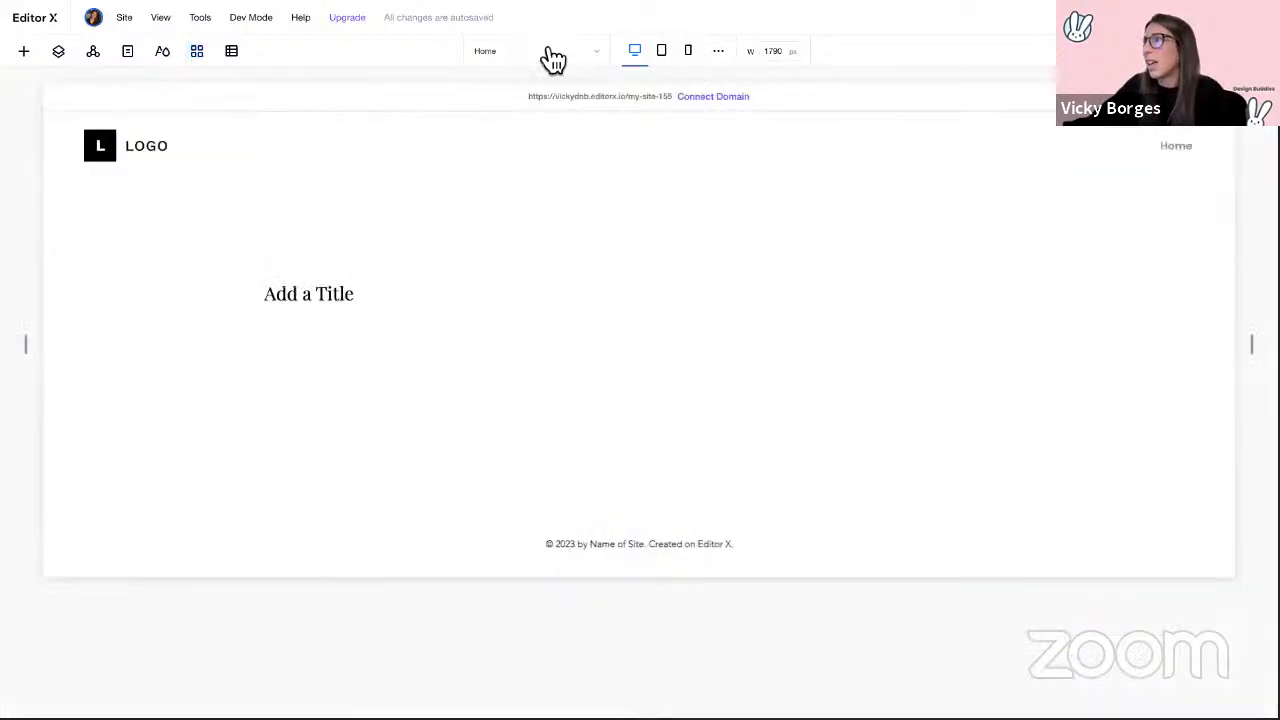
{"action": "left_click", "coordinate": [497, 58]}
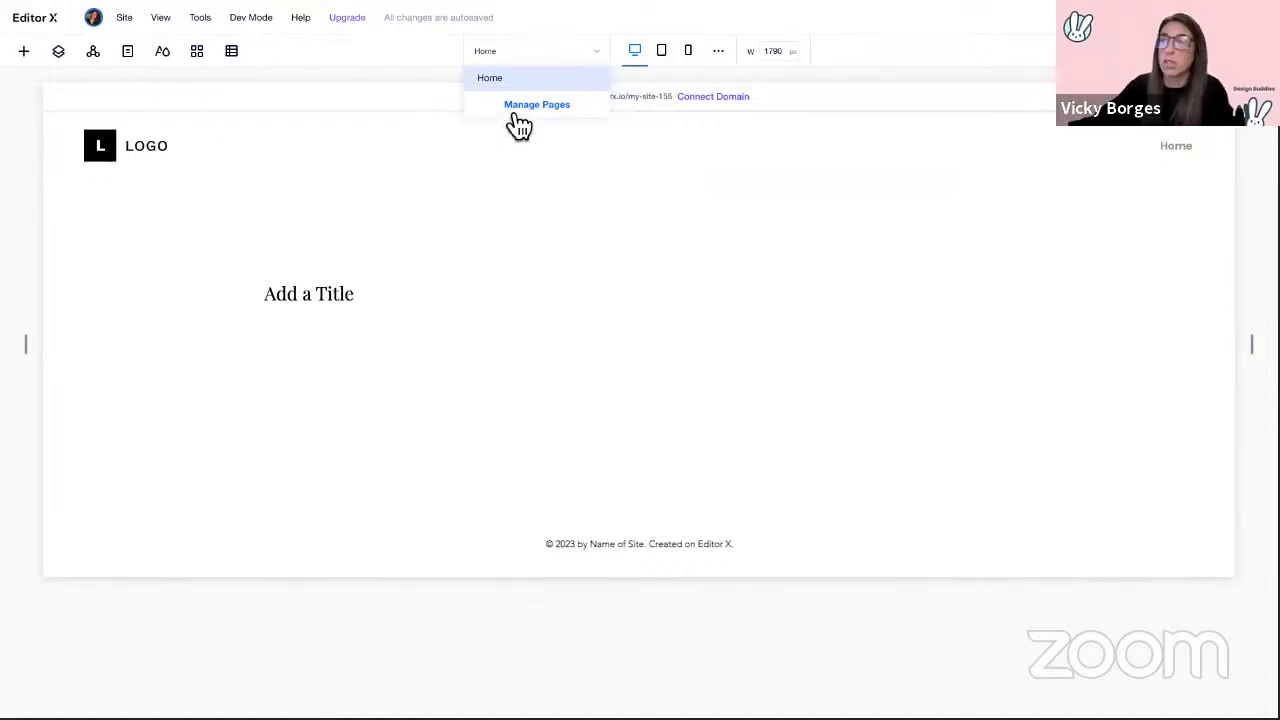
{"action": "left_click", "coordinate": [634, 54]}
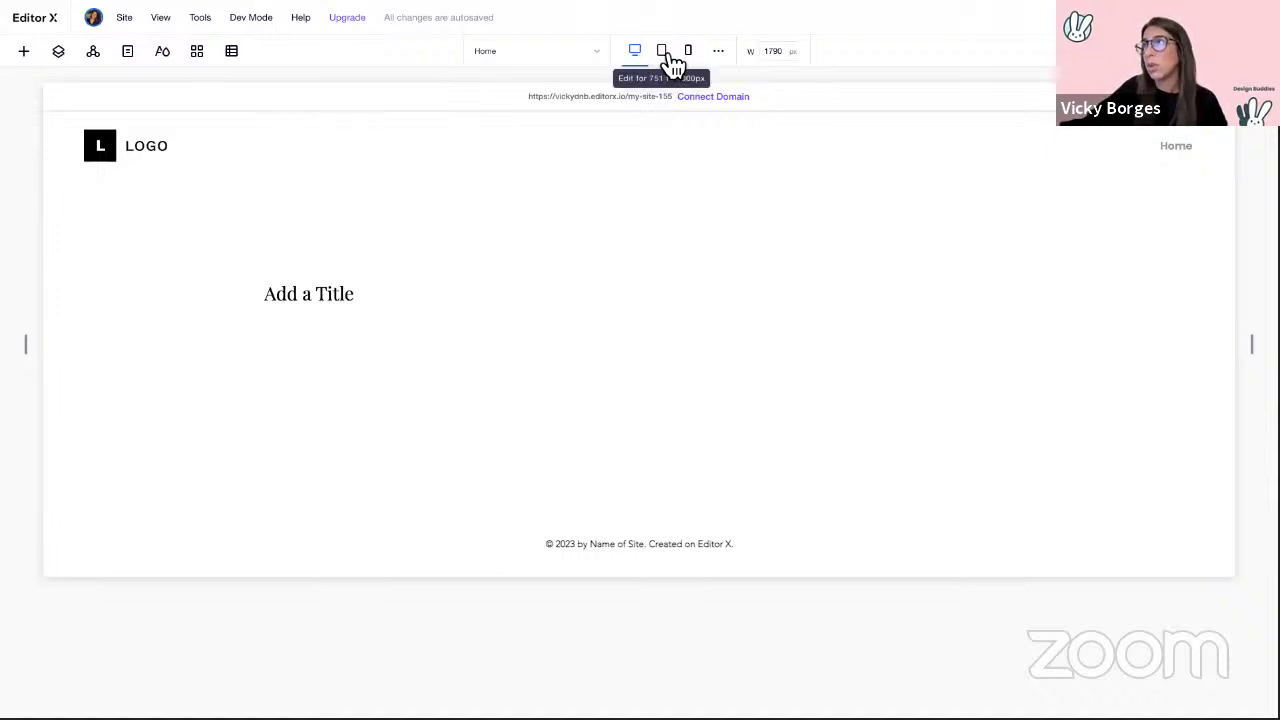
Step: View the tablet then 360 px mobile layout, reviewing the 320–750 px breakpoint range
{"action": "left_click", "coordinate": [663, 58]}
{"action": "left_click", "coordinate": [690, 54]}
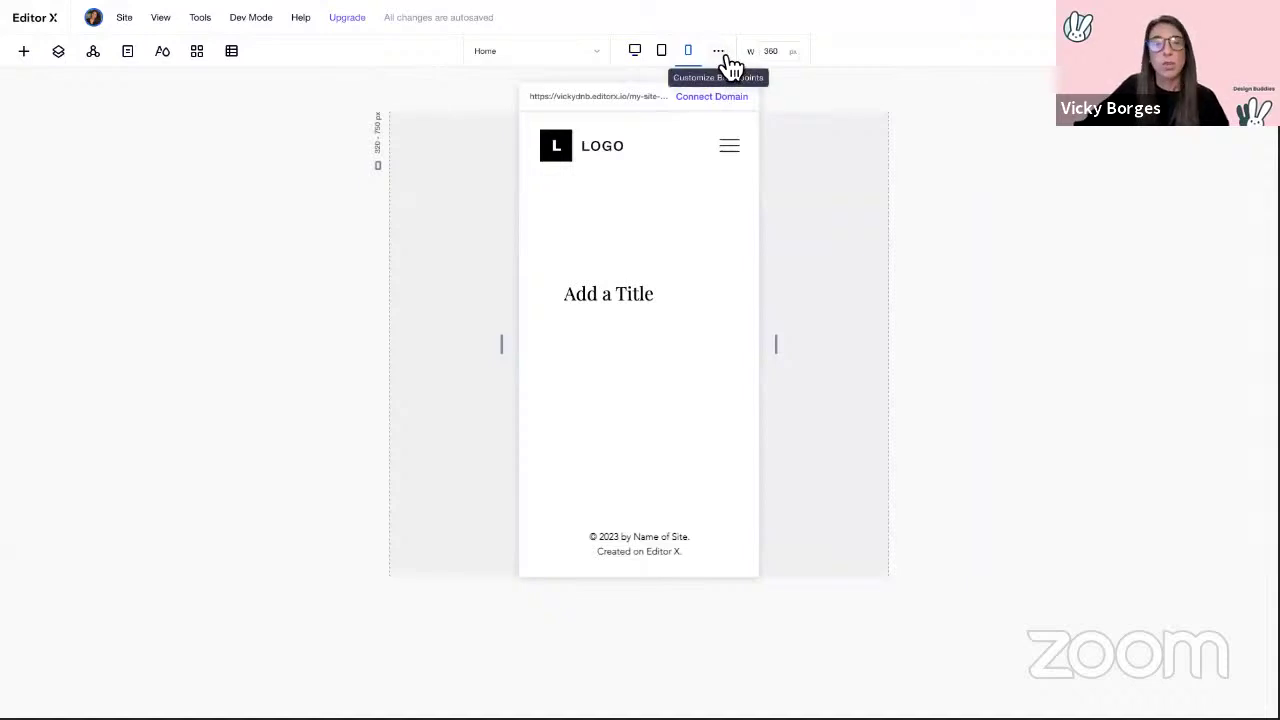
{"action": "left_click", "coordinate": [720, 52]}
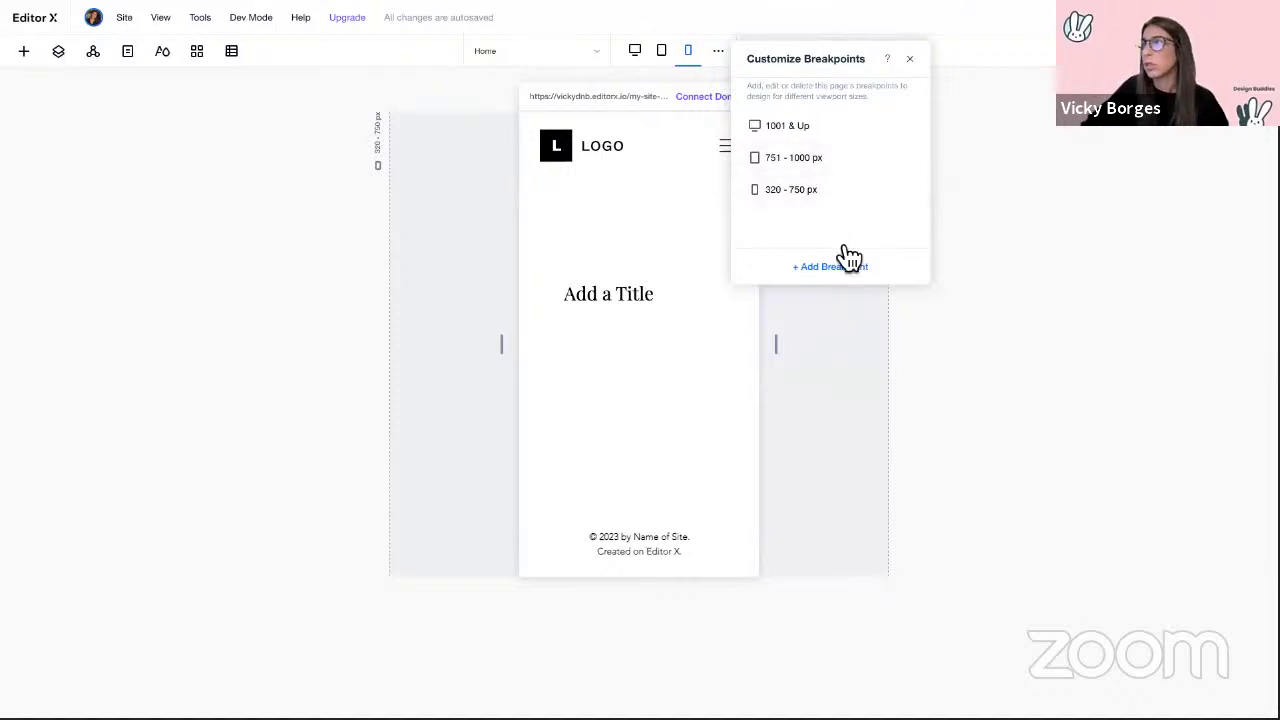
{"action": "left_click", "coordinate": [895, 190]}
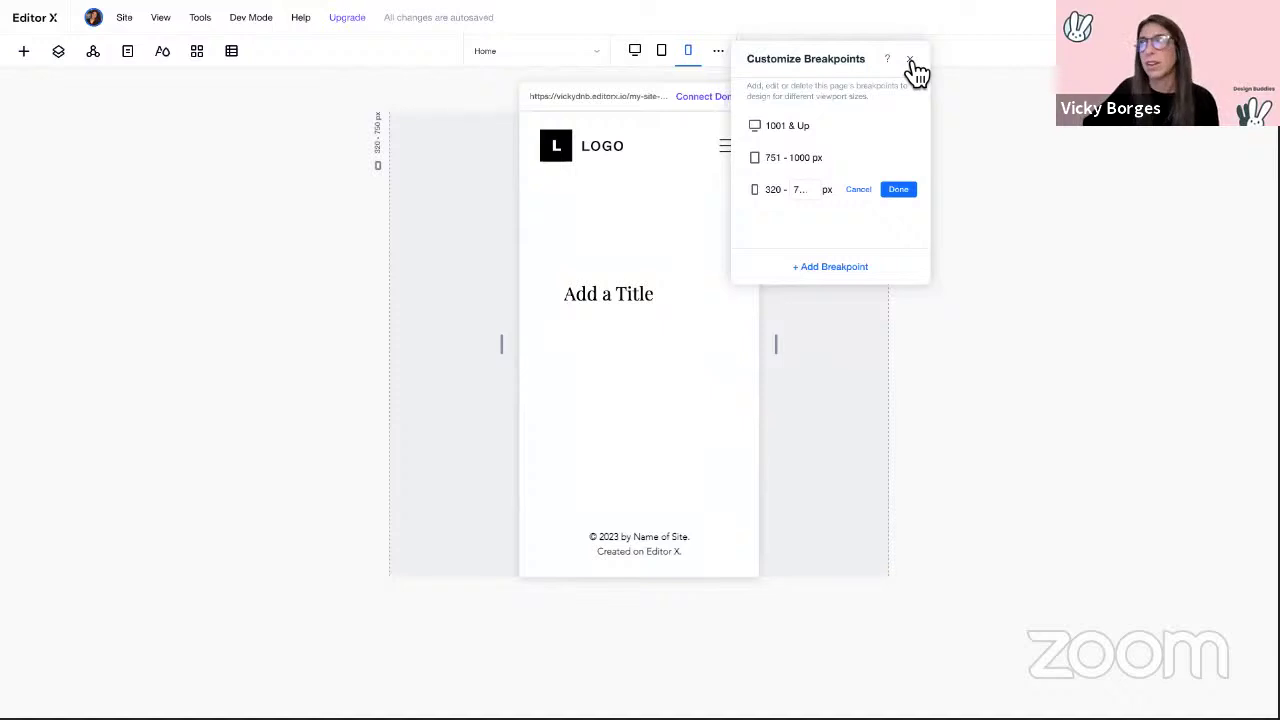
{"action": "left_click", "coordinate": [910, 60]}
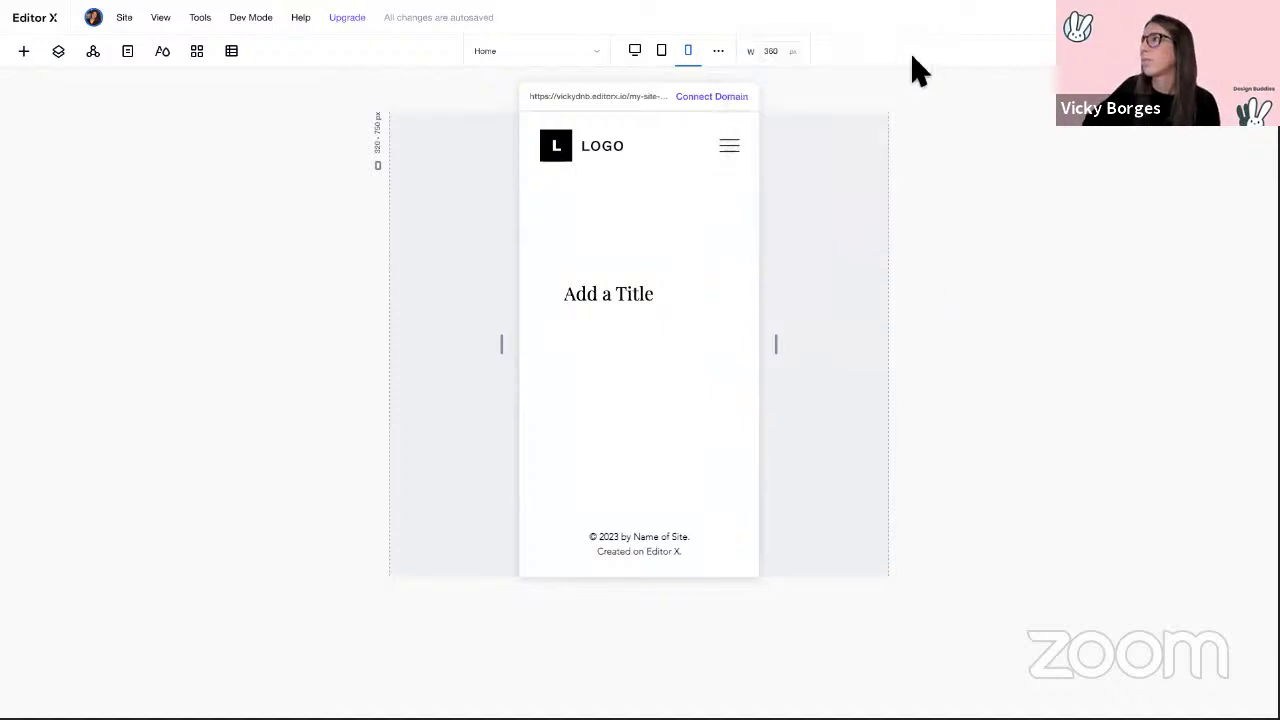
Step: Cycle through the desktop, tablet and mobile breakpoints, ending on the 768 px tablet layout
{"action": "left_click", "coordinate": [636, 54]}
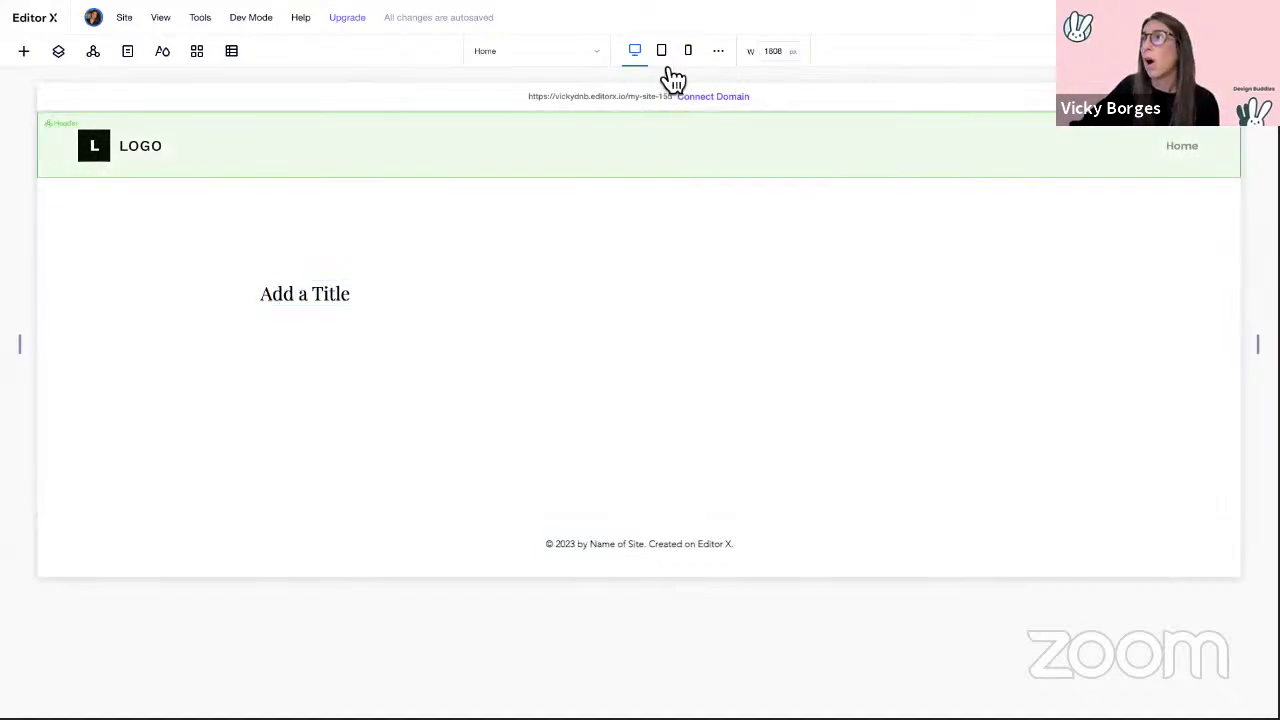
{"action": "left_click", "coordinate": [666, 60]}
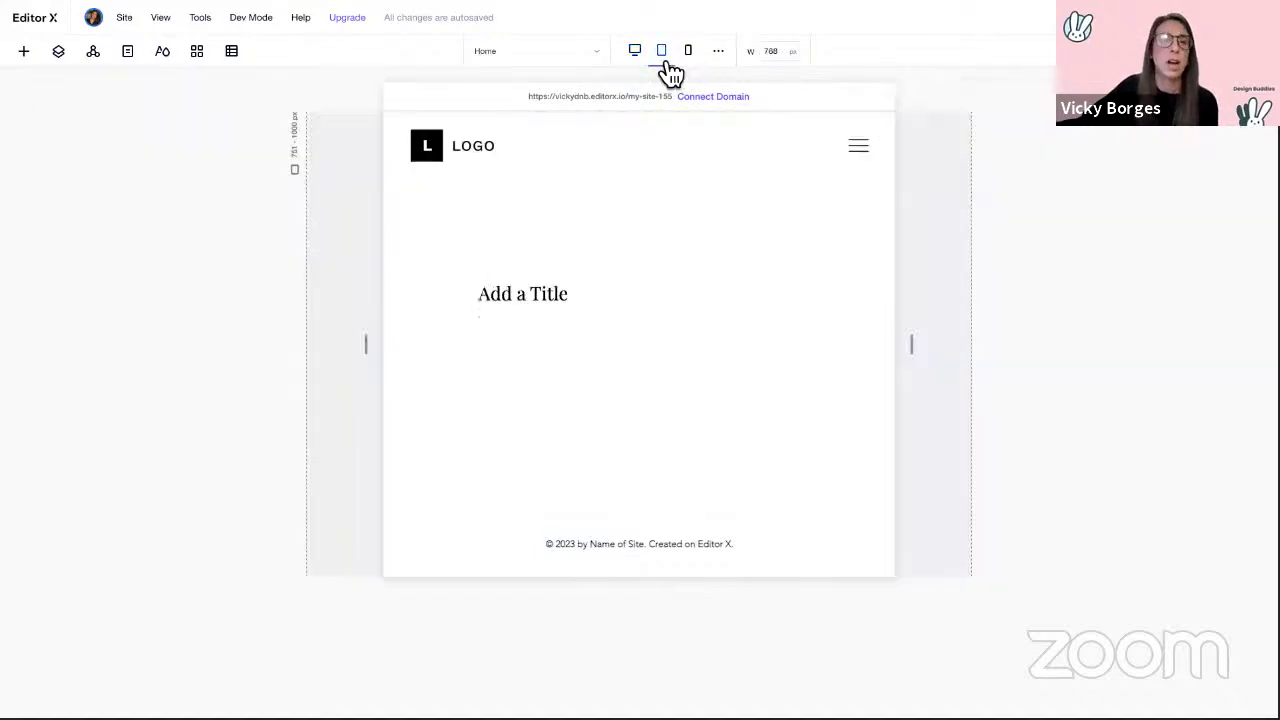
{"action": "left_click", "coordinate": [686, 60]}
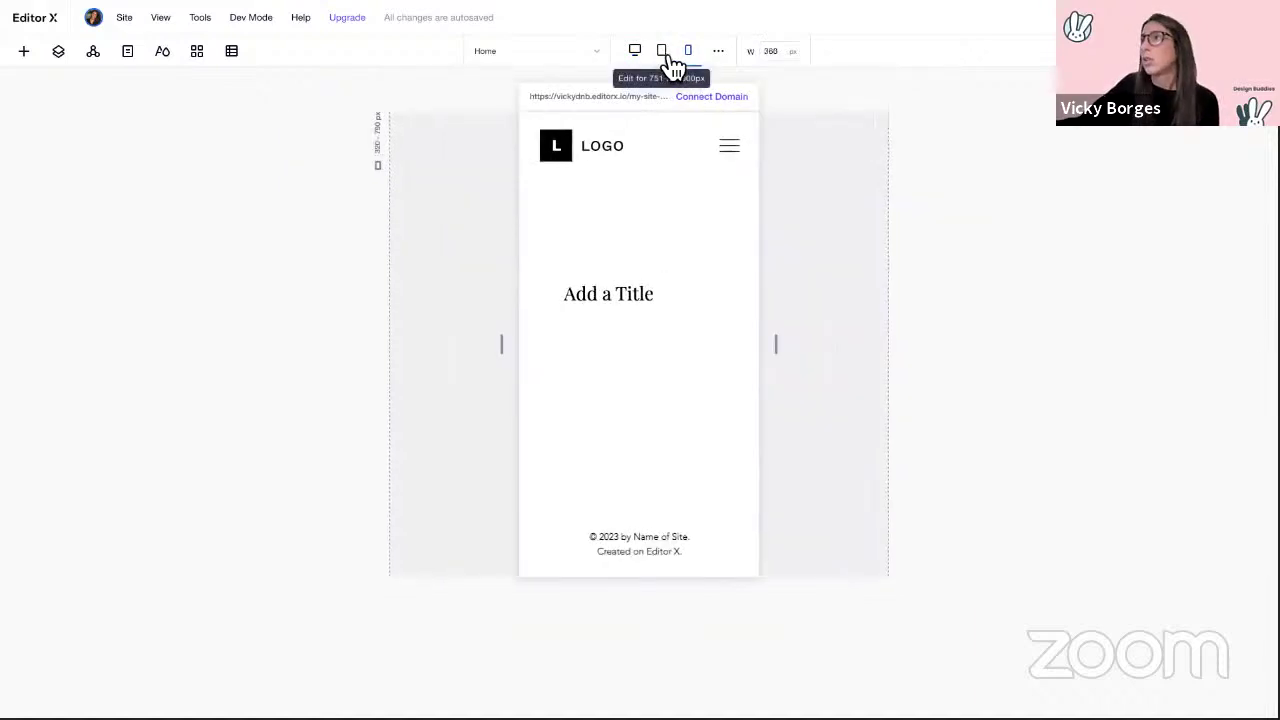
{"action": "left_click", "coordinate": [666, 60]}
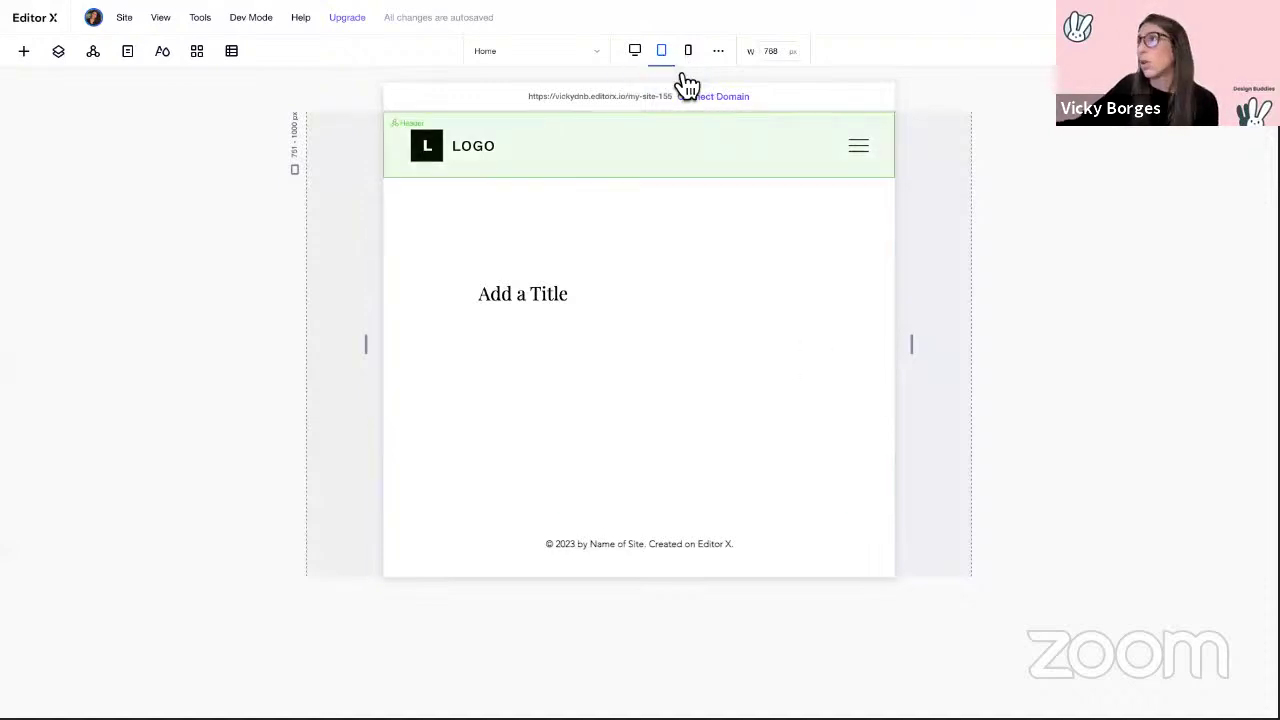
Step: Colour the Add a Title heading orange in the tablet layout
{"action": "left_click", "coordinate": [531, 298]}
{"action": "left_click", "coordinate": [520, 252]}
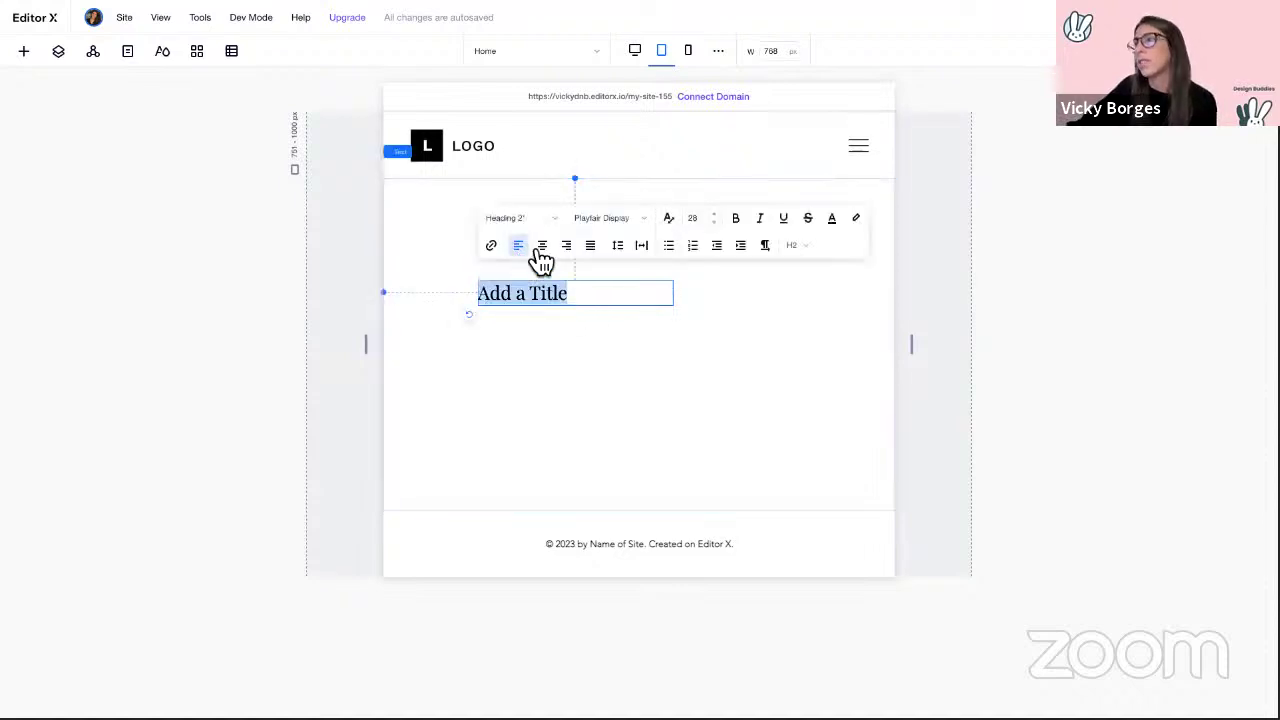
{"action": "left_click", "coordinate": [831, 220]}
{"action": "left_click", "coordinate": [833, 317]}
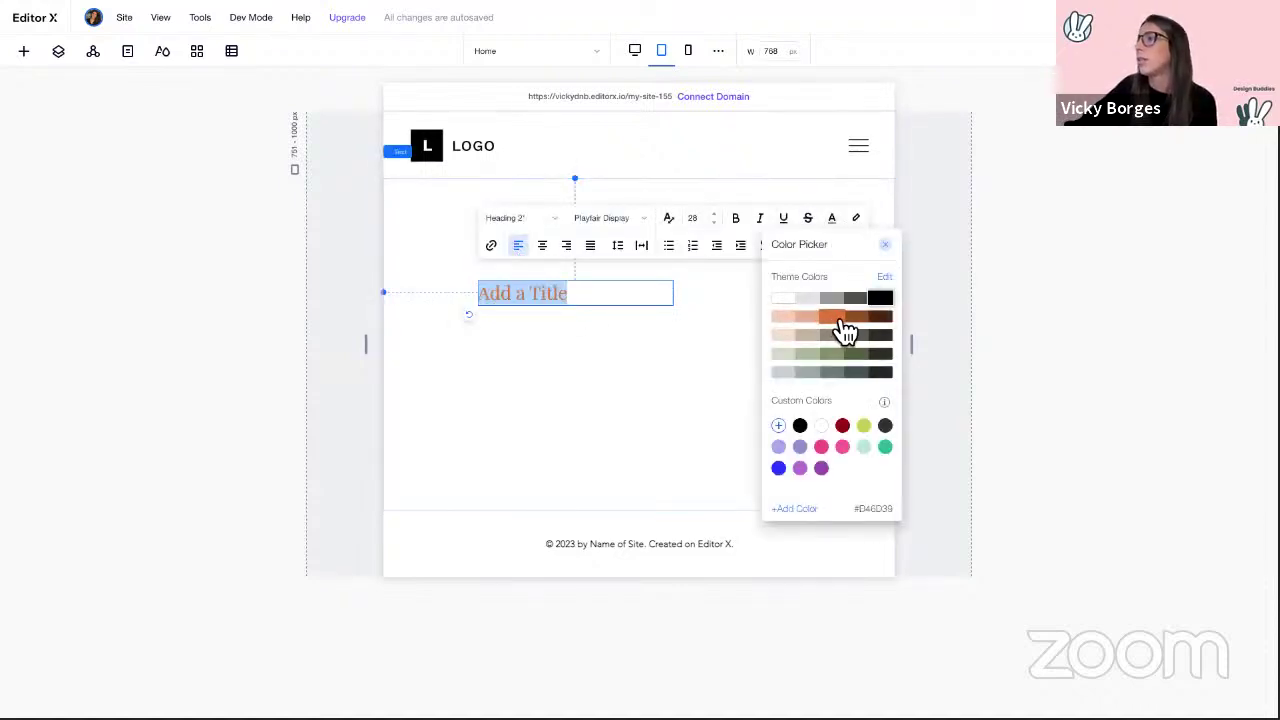
{"action": "left_click", "coordinate": [610, 380]}
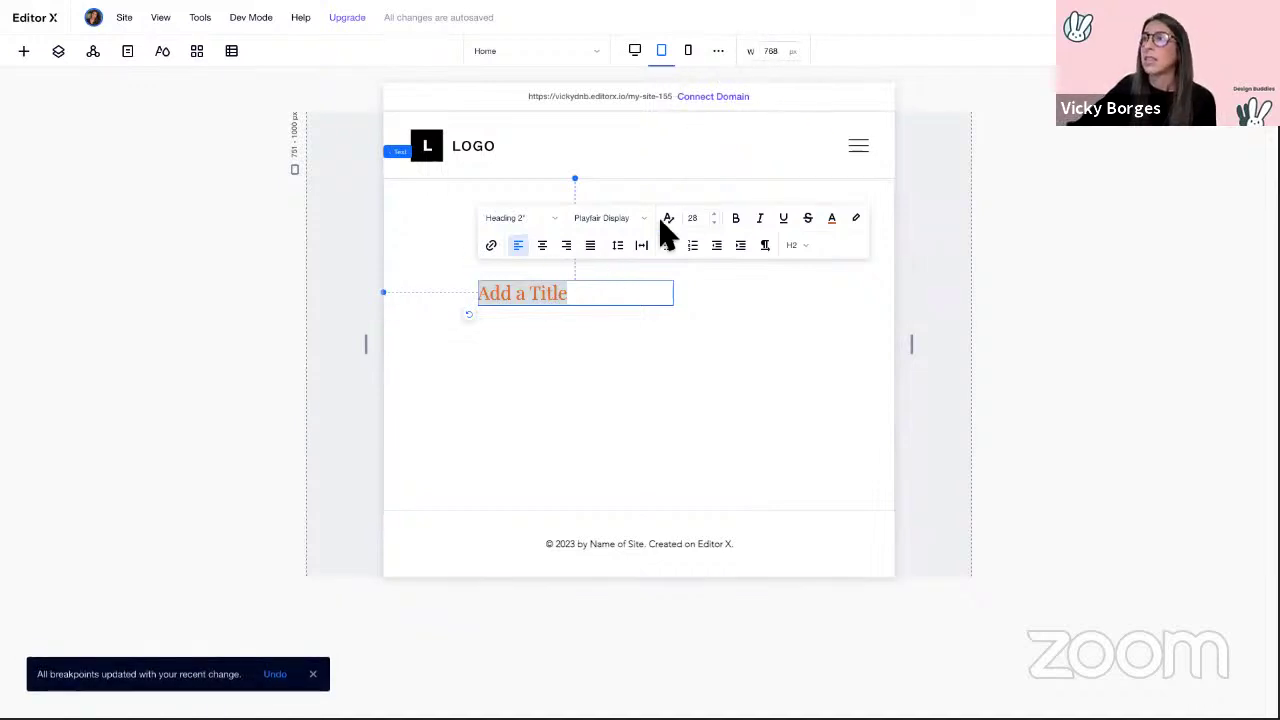
Step: On mobile, make the title olive green and move it to the section's top right
{"action": "left_click", "coordinate": [690, 55]}
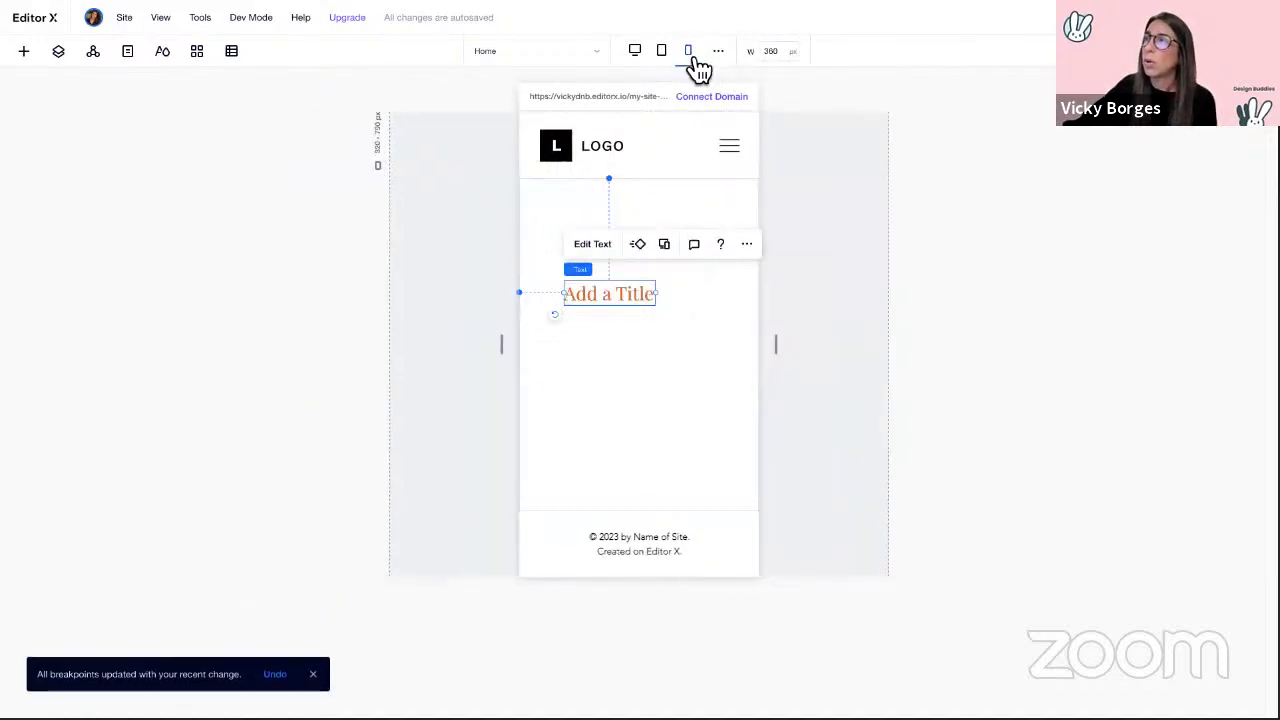
{"action": "left_click", "coordinate": [636, 54]}
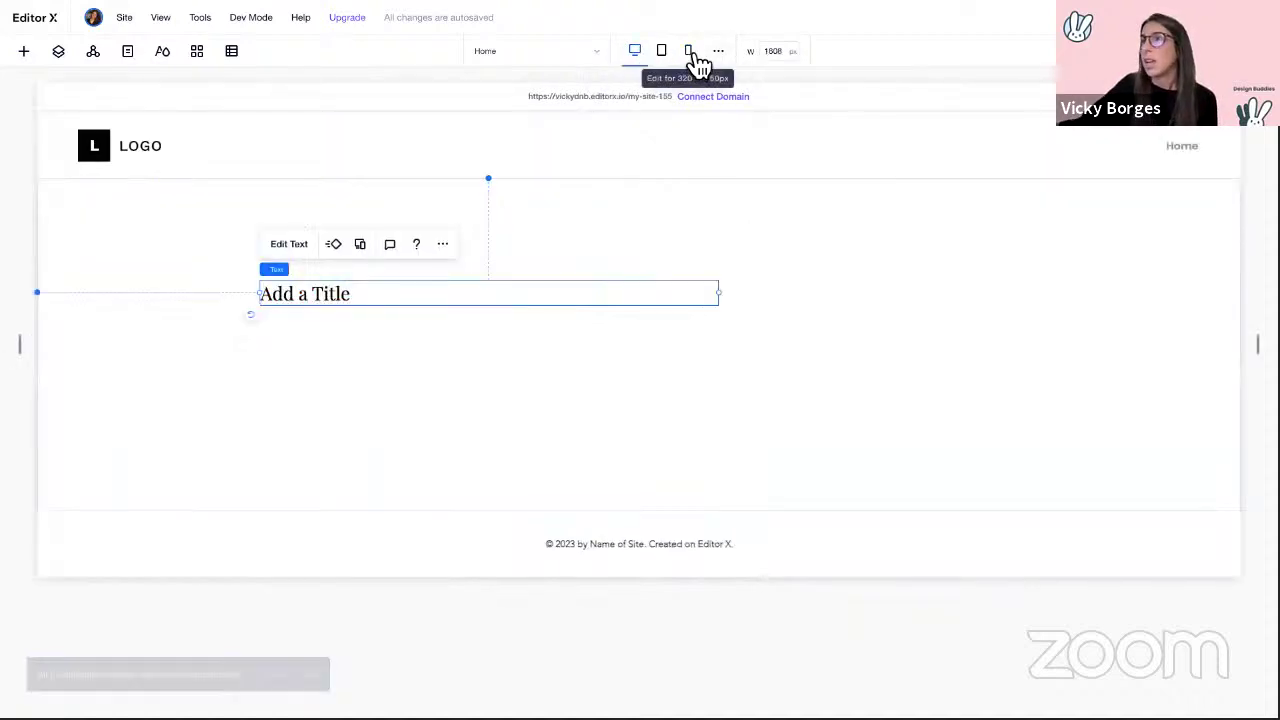
{"action": "left_click", "coordinate": [692, 56]}
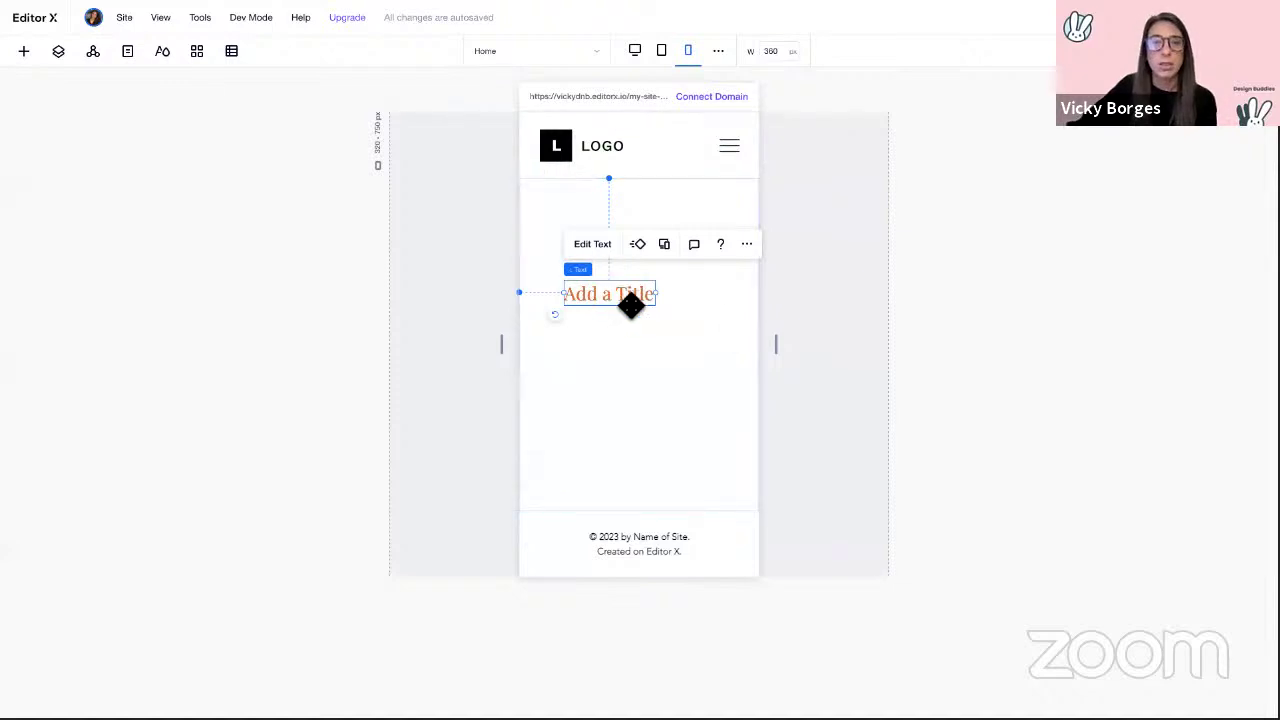
{"action": "left_click", "coordinate": [600, 245]}
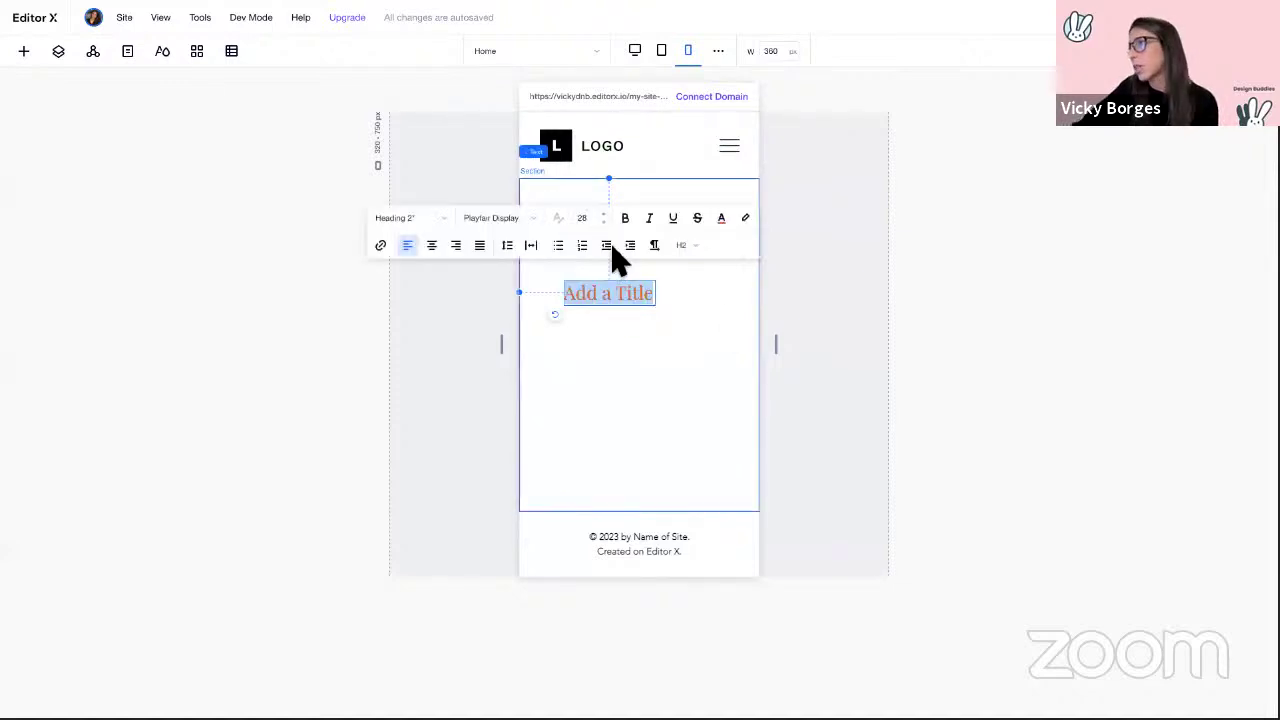
{"action": "left_click", "coordinate": [721, 218]}
{"action": "left_click", "coordinate": [730, 354]}
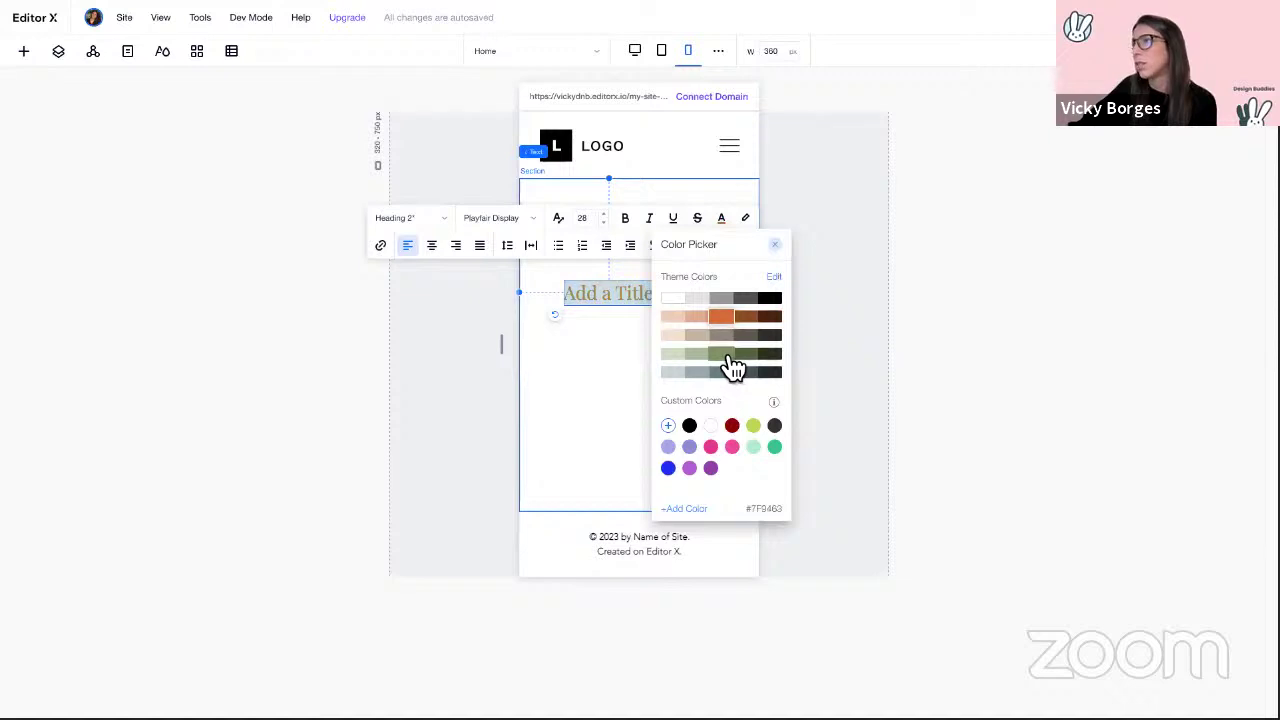
{"action": "left_click", "coordinate": [623, 294]}
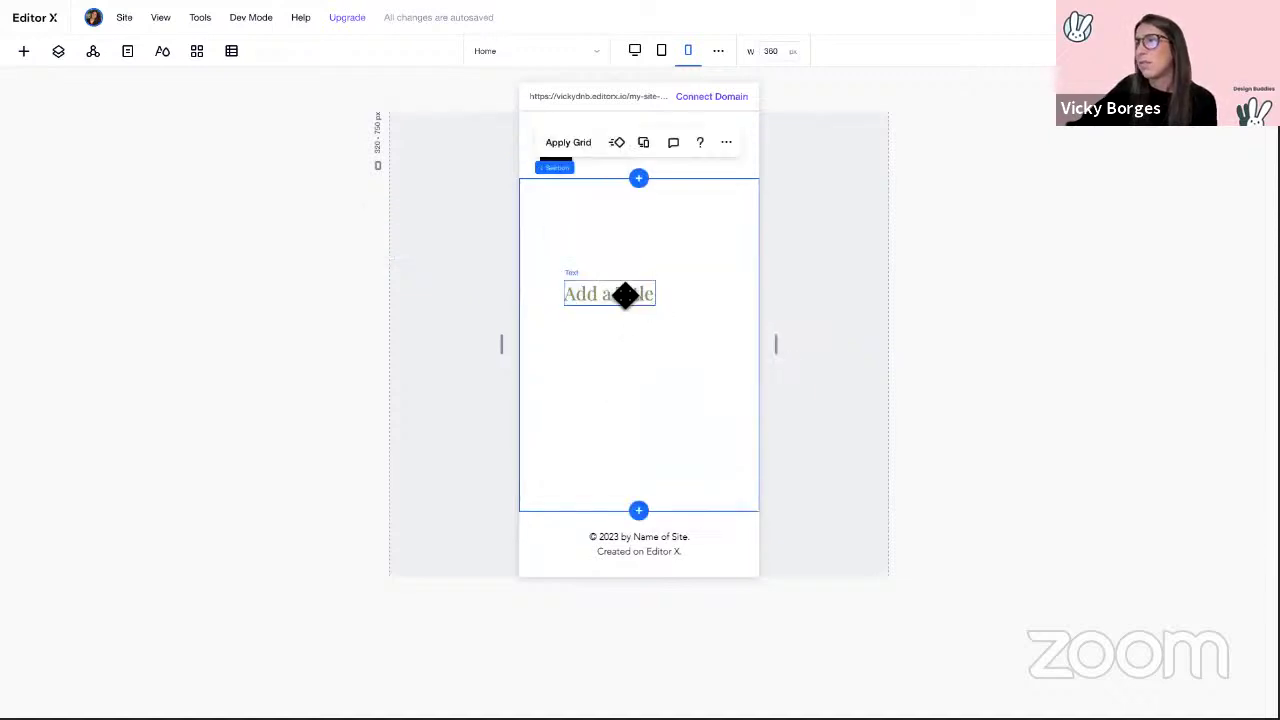
{"action": "left_click_drag", "start_coordinate": [623, 294], "coordinate": [709, 223]}
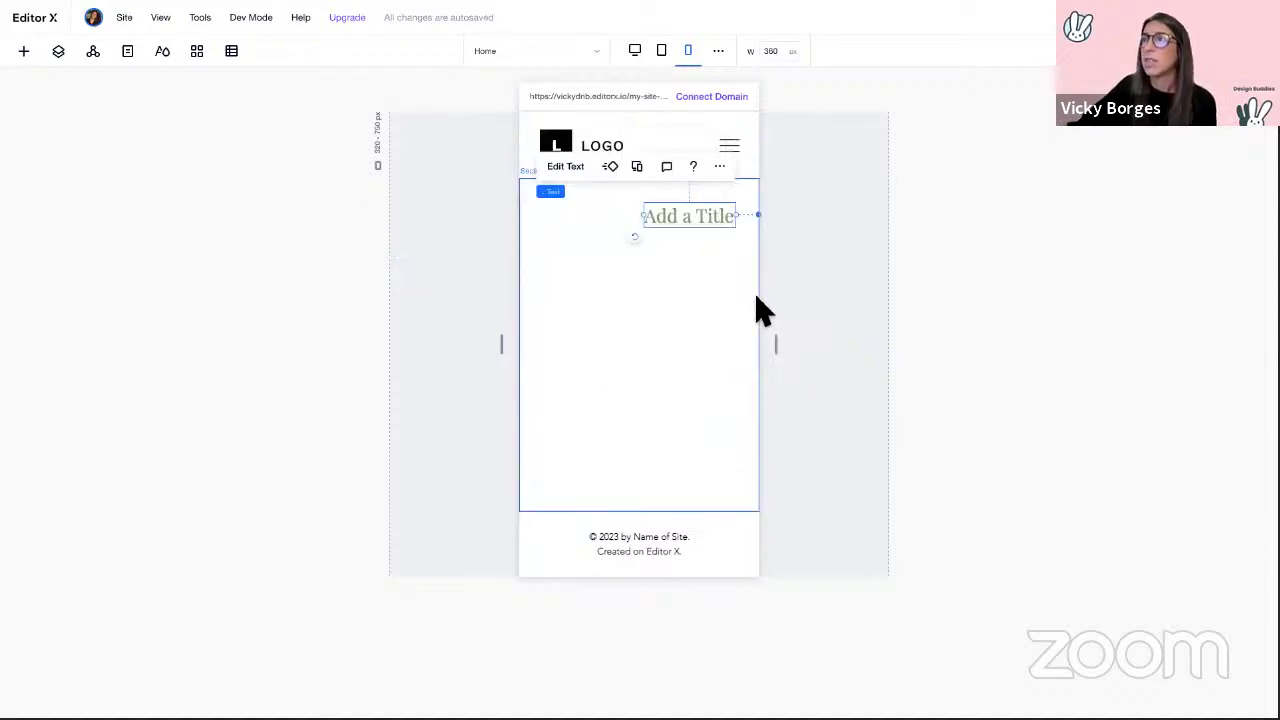
{"action": "left_click", "coordinate": [636, 52]}
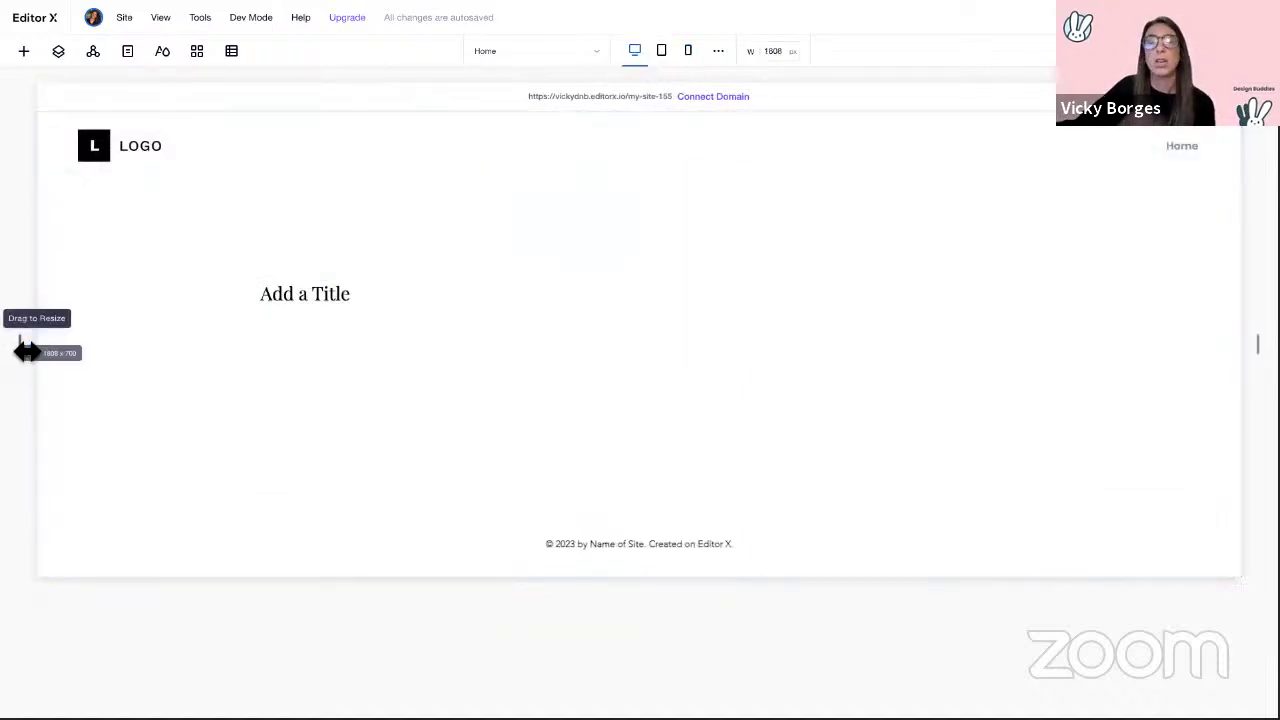
Step: Return to the desktop breakpoint and narrow the canvas to about 1742 px wide
{"action": "left_click_drag", "start_coordinate": [23, 349], "coordinate": [100, 355]}
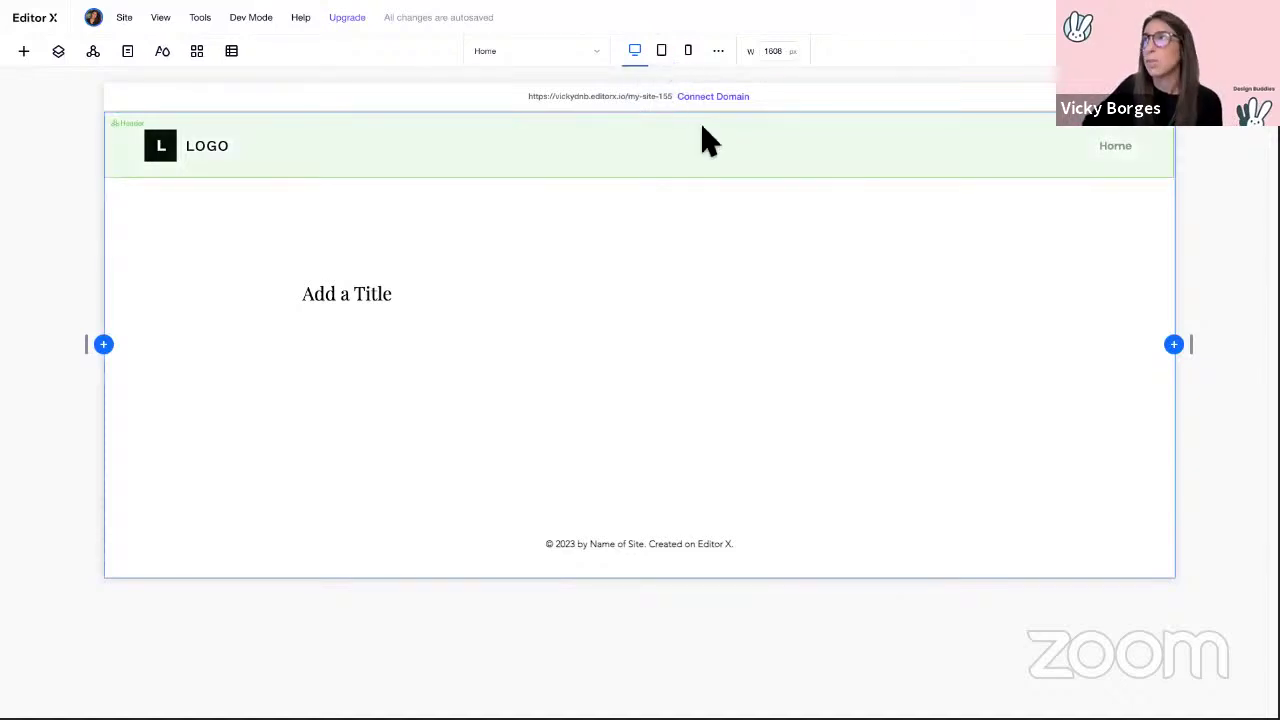
{"action": "left_click", "coordinate": [669, 58]}
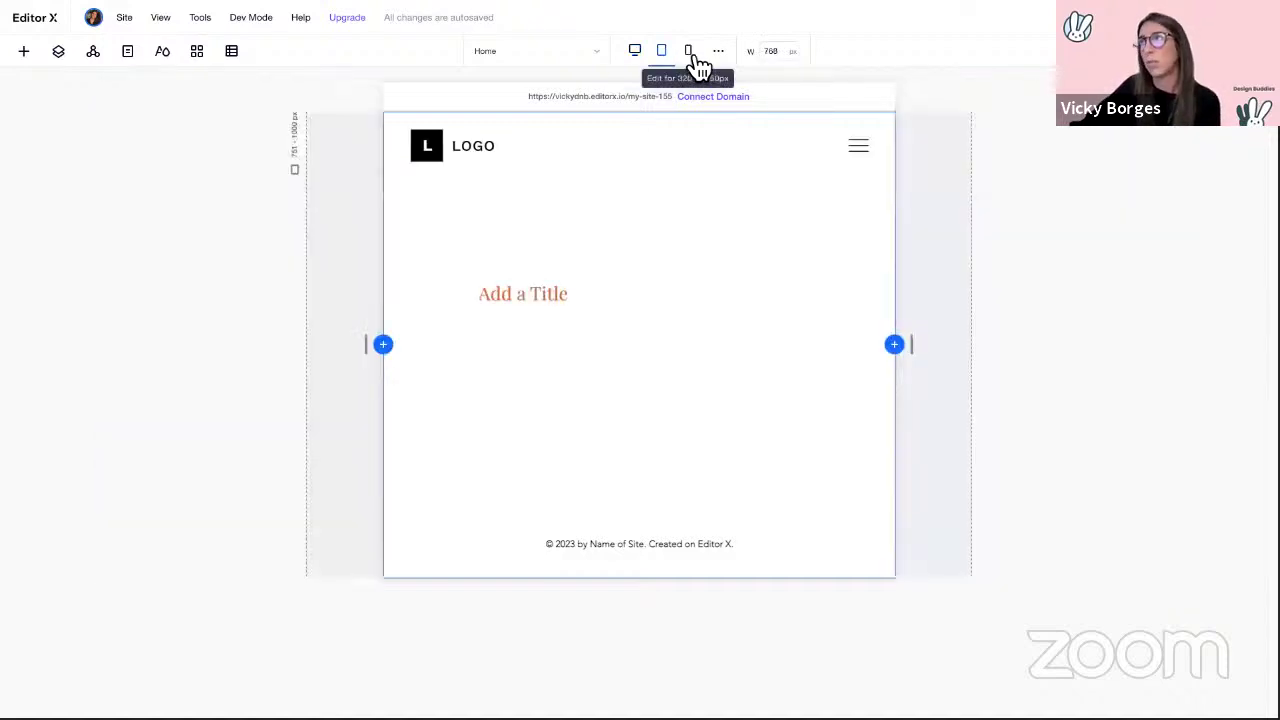
{"action": "left_click", "coordinate": [691, 58]}
{"action": "left_click", "coordinate": [640, 55]}
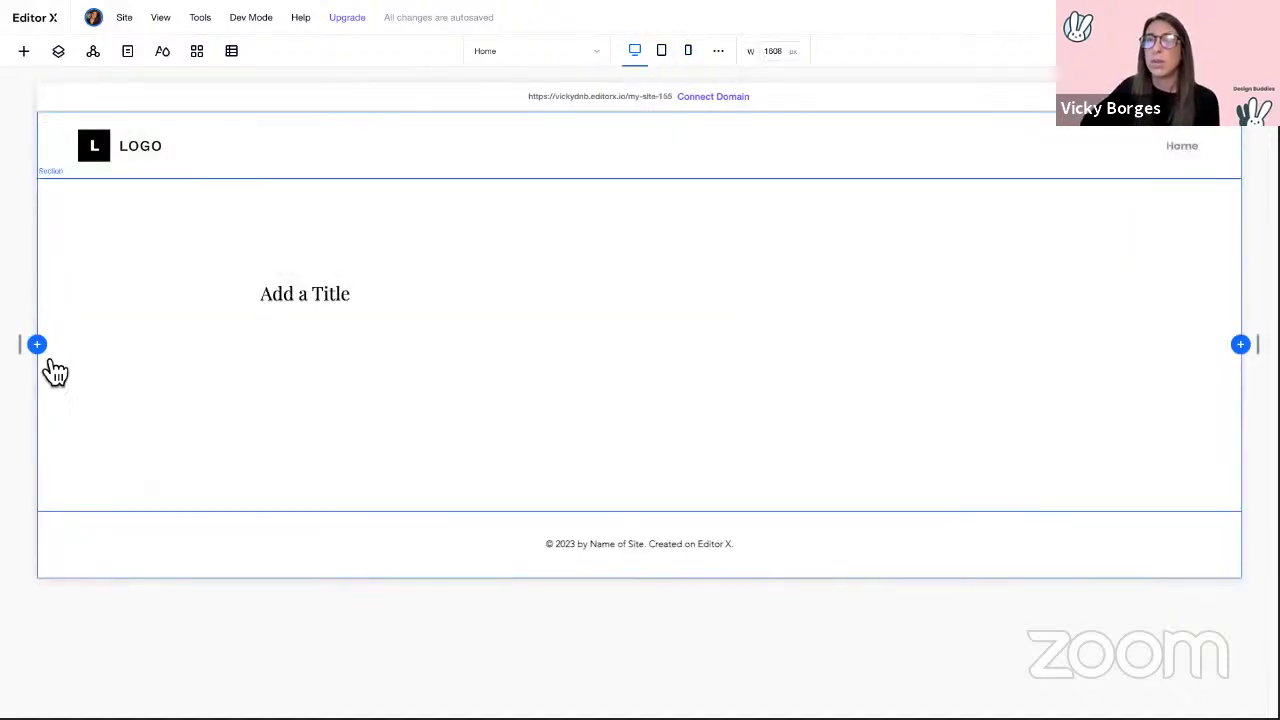
{"action": "mouse_move", "coordinate": [25, 349]}
{"action": "left_mouse_down"}
{"action": "mouse_move", "coordinate": [556, 338]}
{"action": "mouse_move", "coordinate": [531, 351]}
{"action": "mouse_move", "coordinate": [42, 352]}
{"action": "left_mouse_up"}
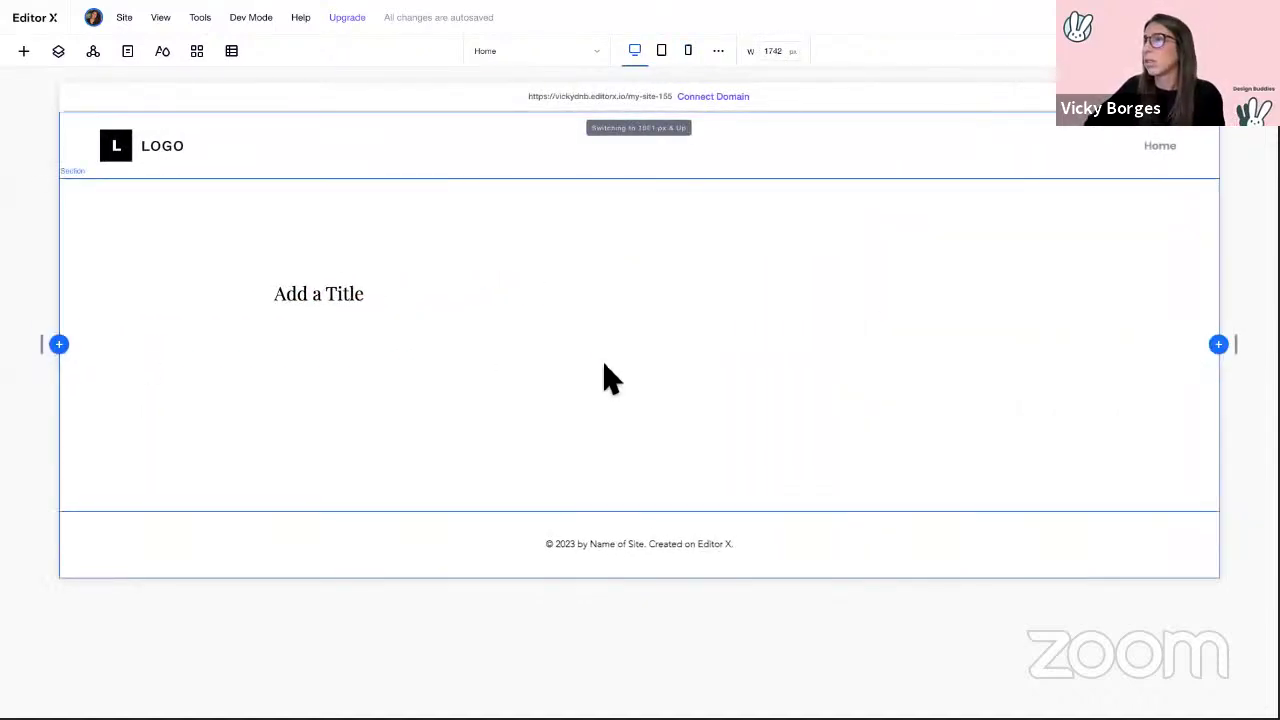
Step: Post a comment 'change color' on the middle section, @-mentioning a collaborator
{"action": "left_click", "coordinate": [597, 362]}
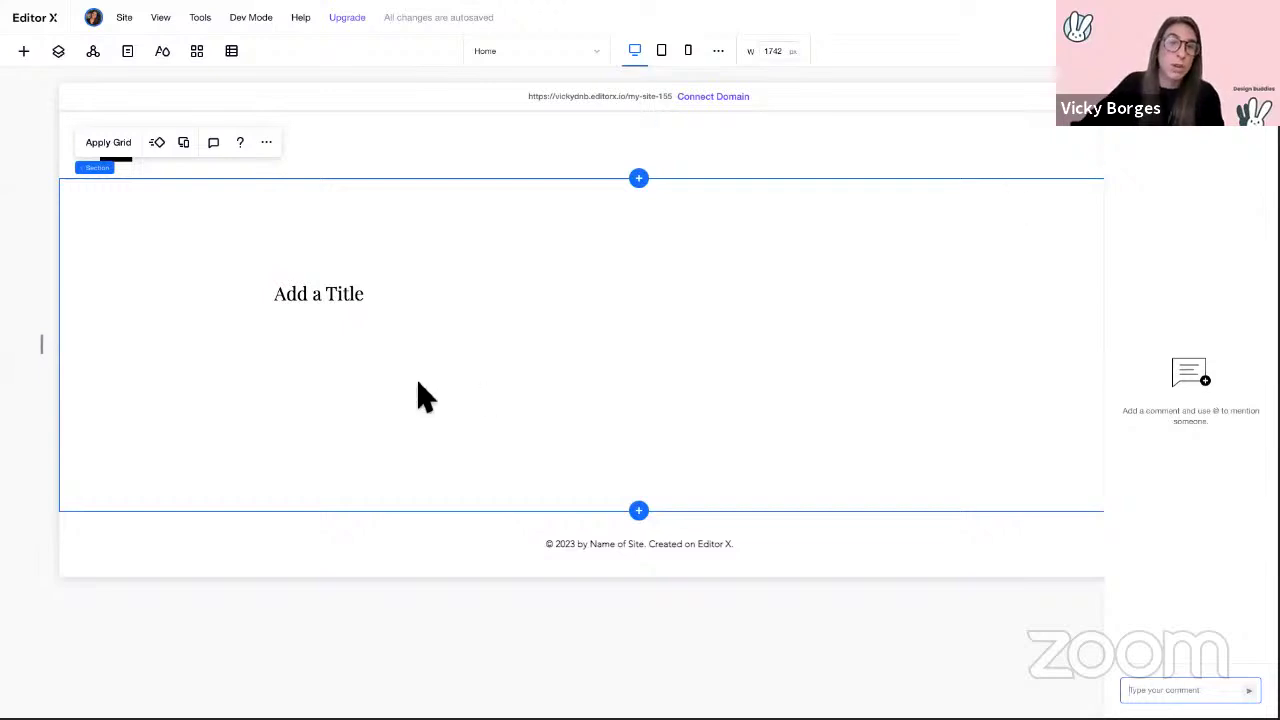
{"action": "right_click", "coordinate": [383, 400]}
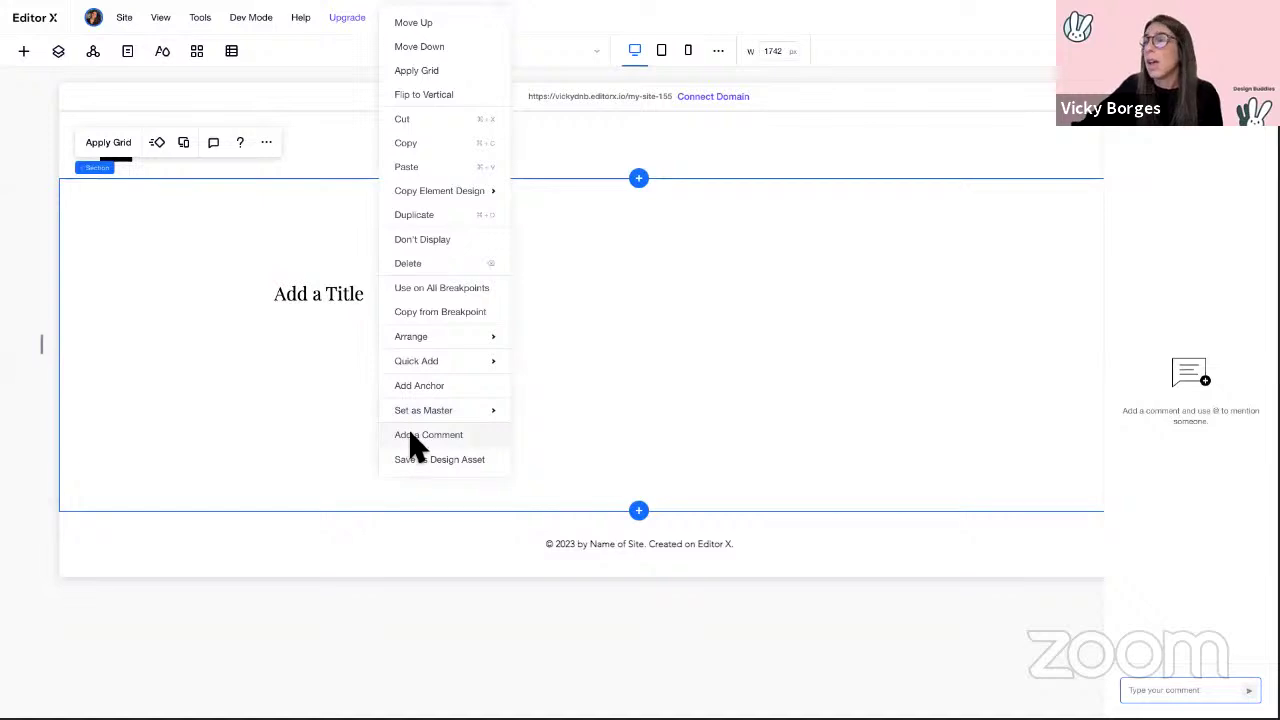
{"action": "left_click", "coordinate": [416, 438]}
{"action": "type", "text": "@v"}
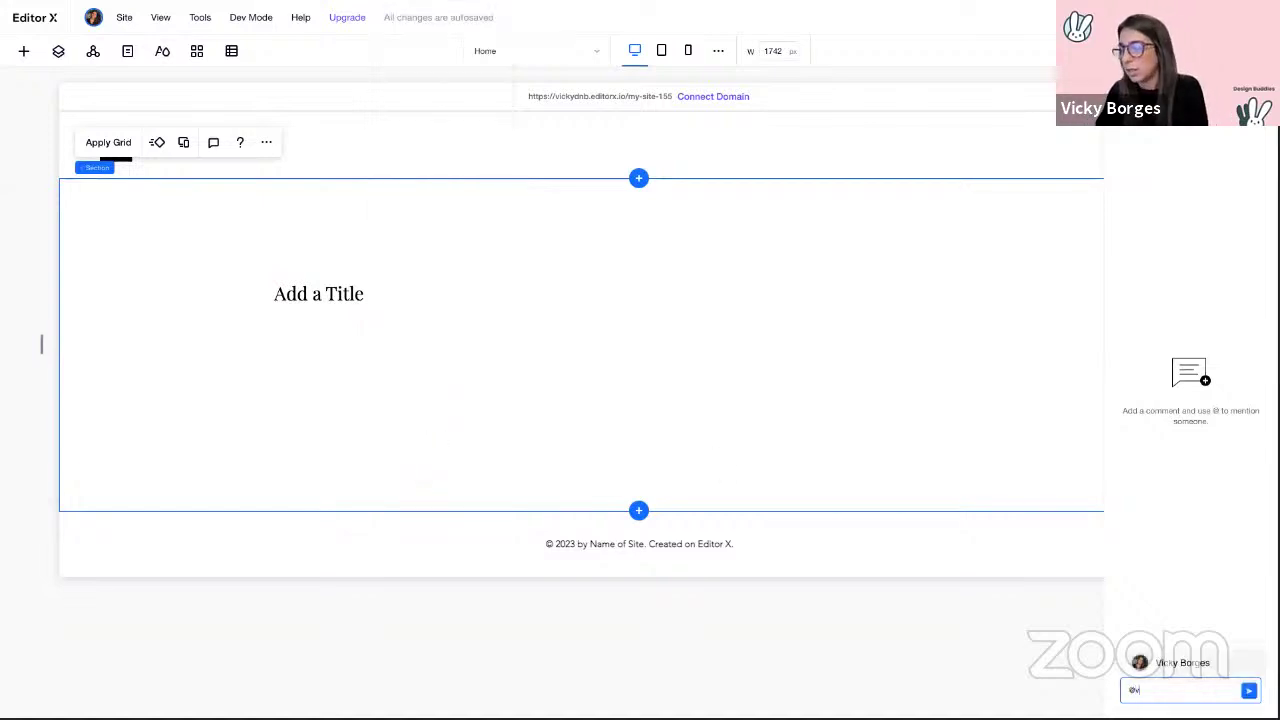
{"action": "type", "text": "icky"}
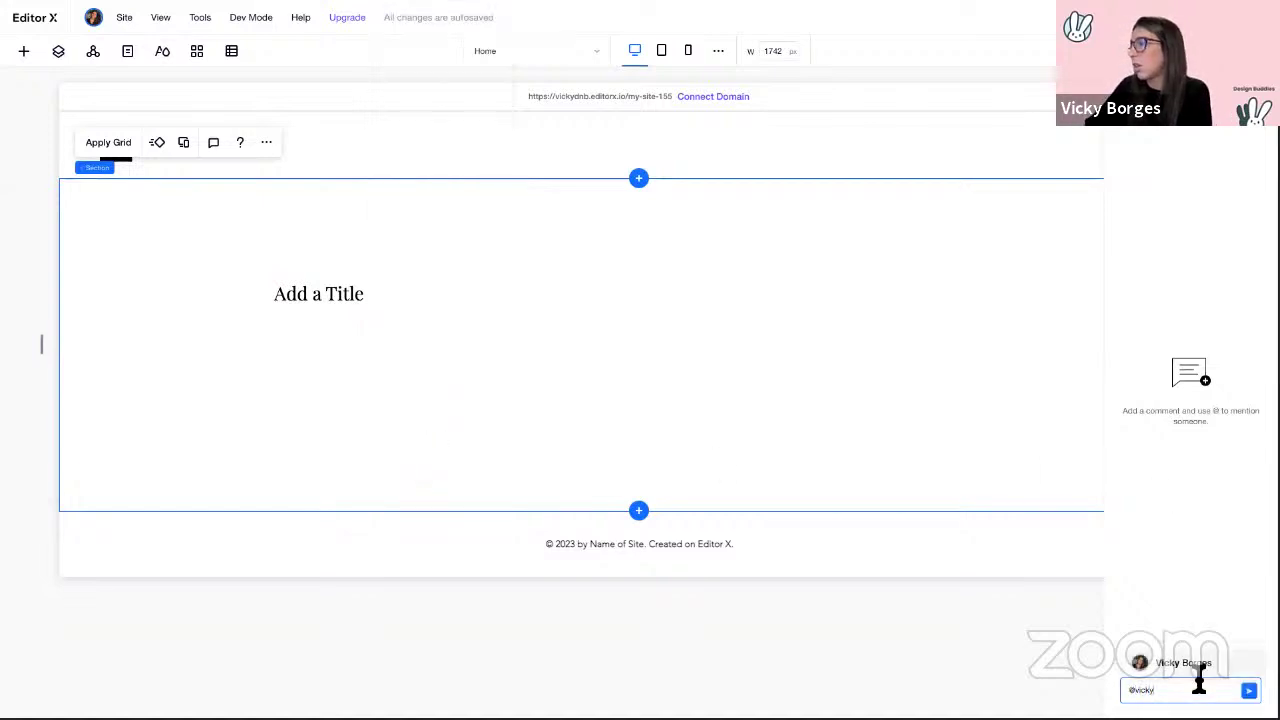
{"action": "left_click", "coordinate": [1195, 665]}
{"action": "type", "text": "change co"}
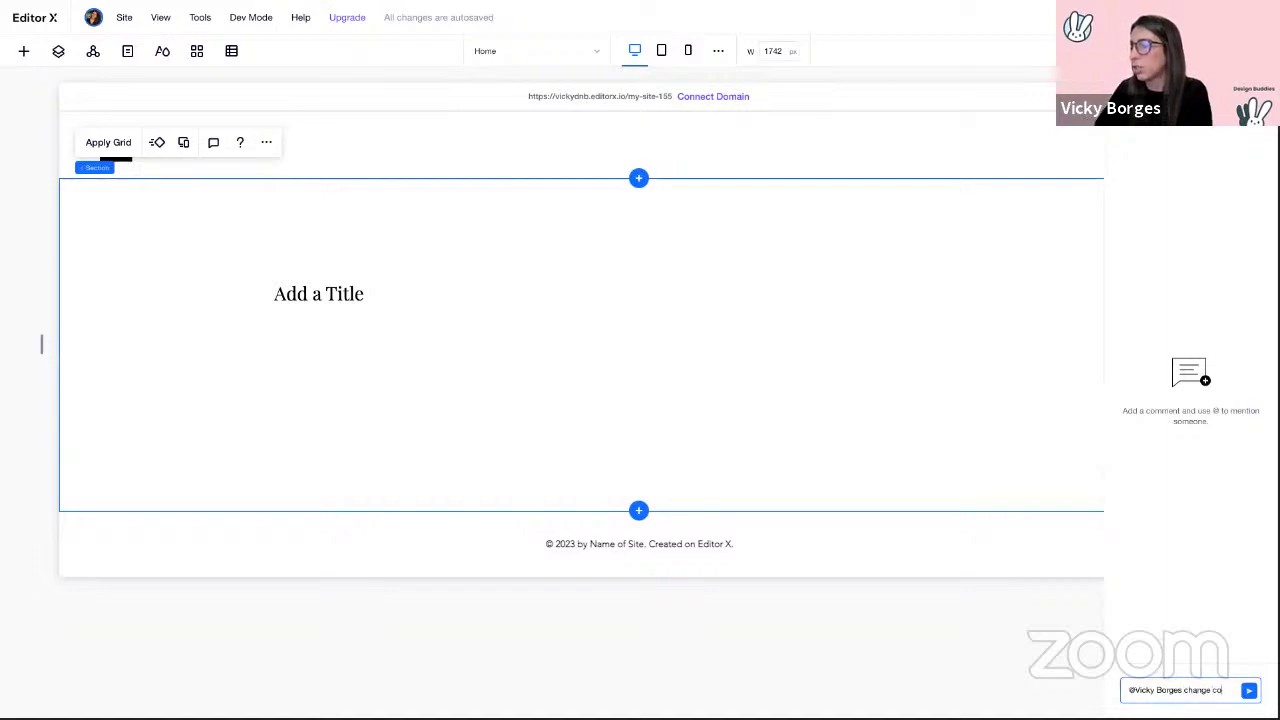
{"action": "type", "text": "lor"}
{"action": "key", "text": "Return"}
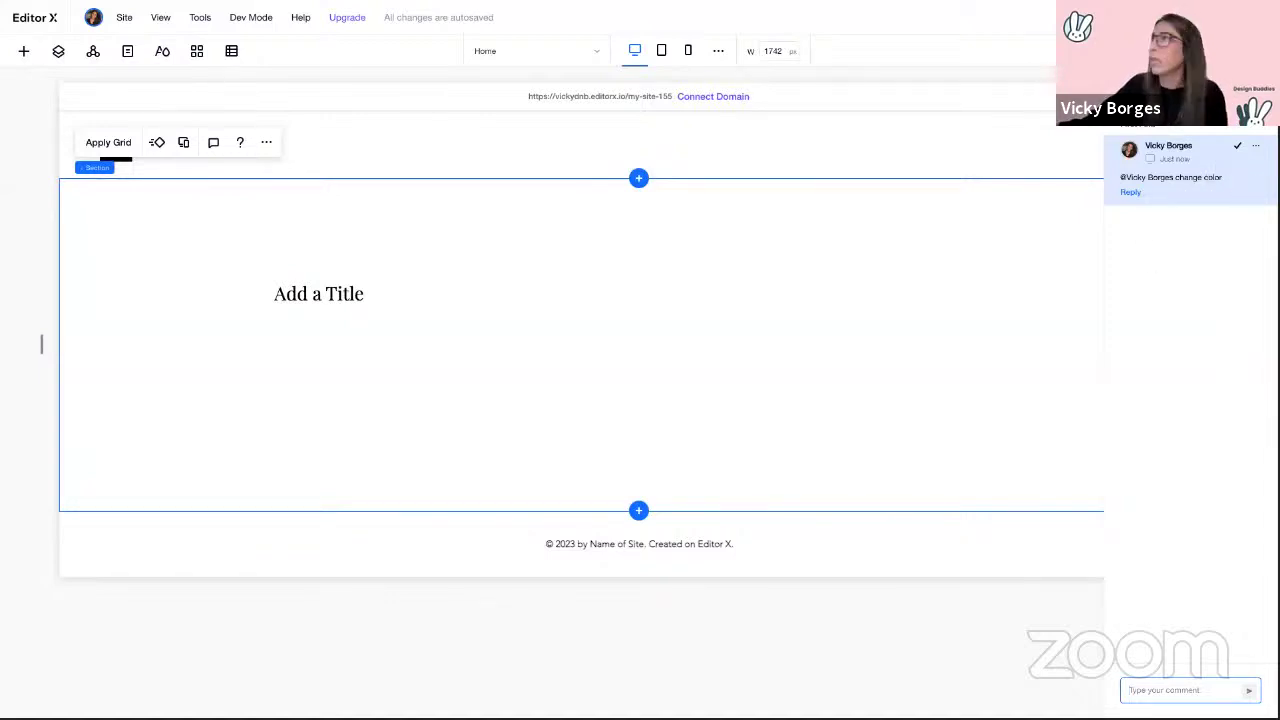
Step: Close the comments panel to bring back the section's properties
{"action": "left_click", "coordinate": [1208, 132]}
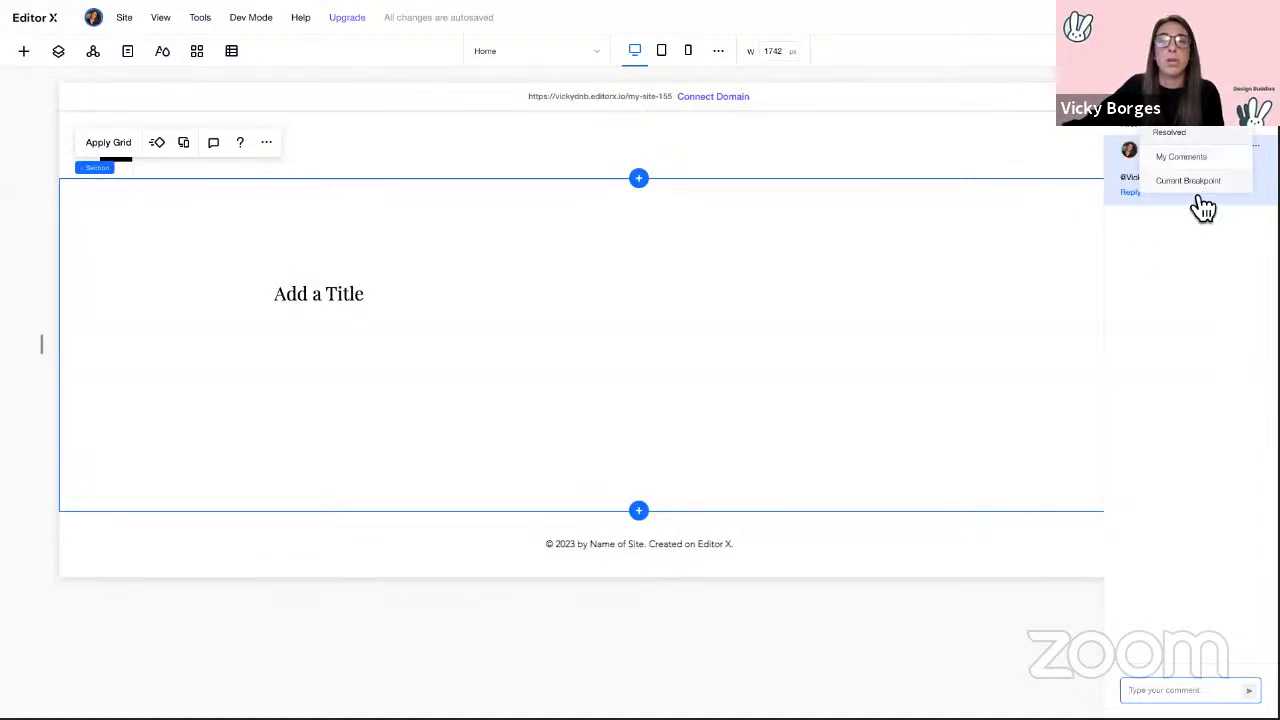
{"action": "left_click", "coordinate": [1200, 108]}
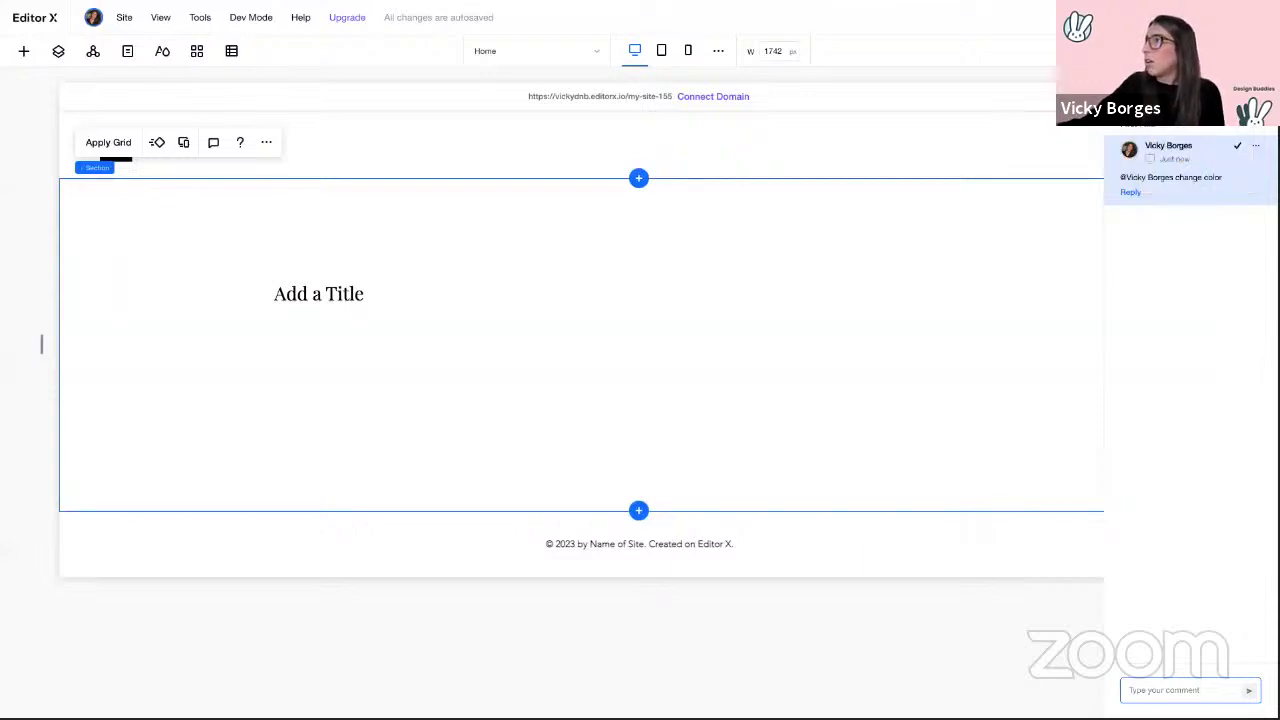
{"action": "left_click", "coordinate": [1257, 92]}
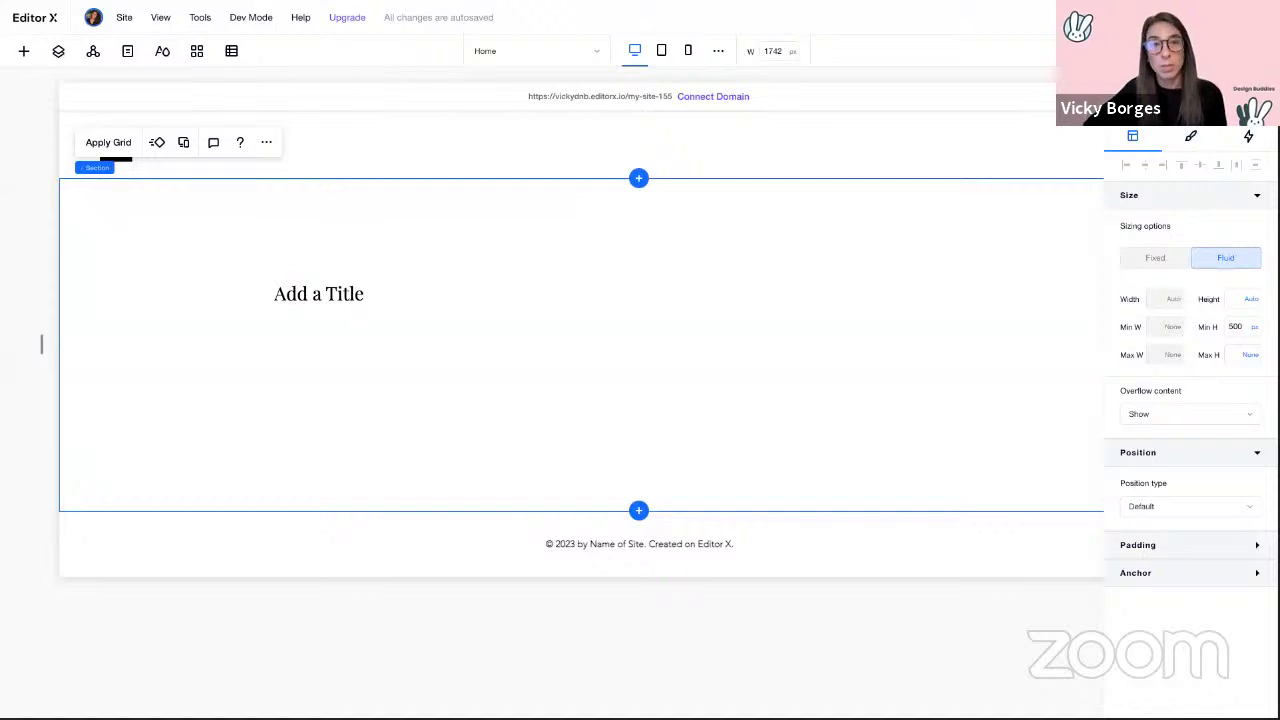
{"action": "left_click", "coordinate": [320, 304]}
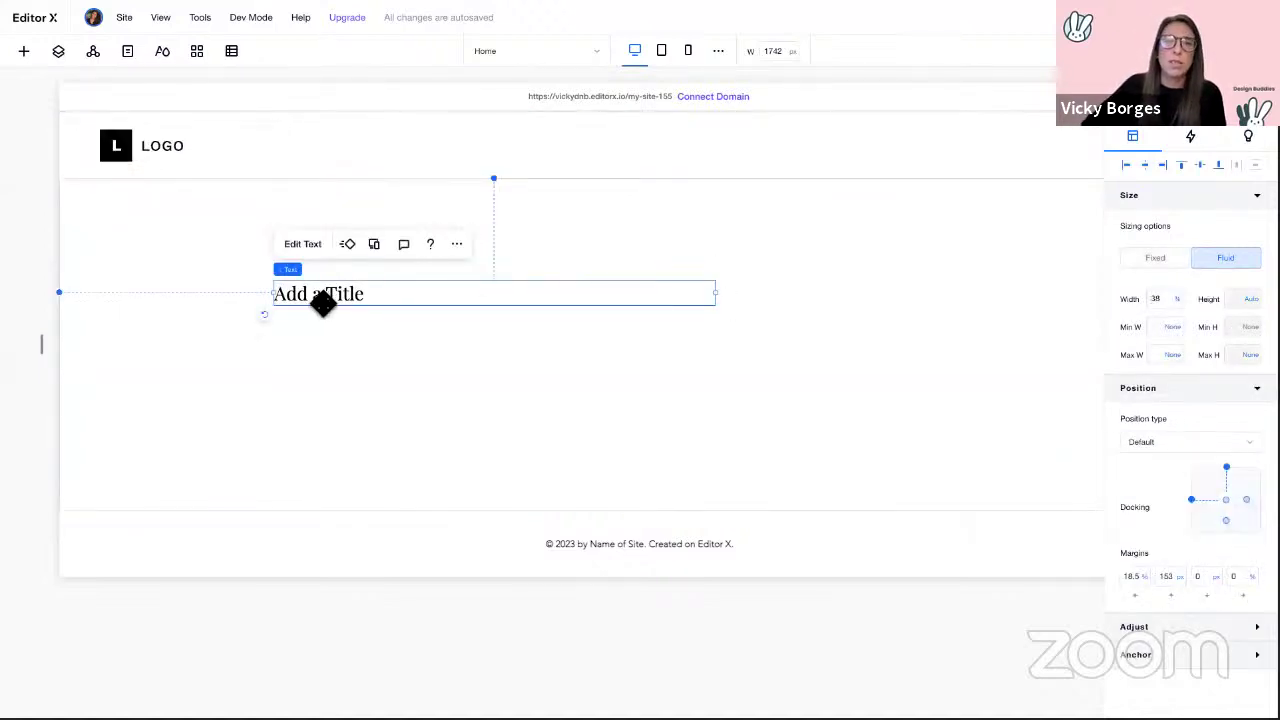
{"action": "left_click", "coordinate": [333, 372]}
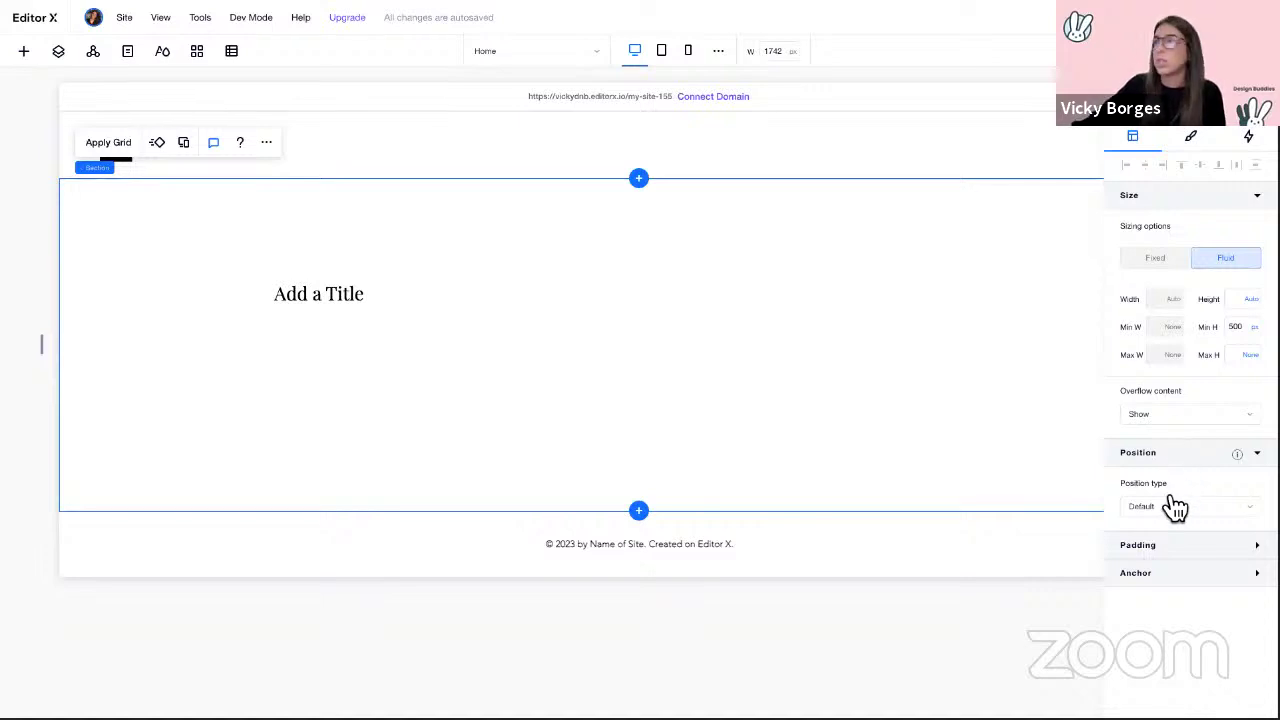
{"action": "left_click", "coordinate": [1176, 549]}
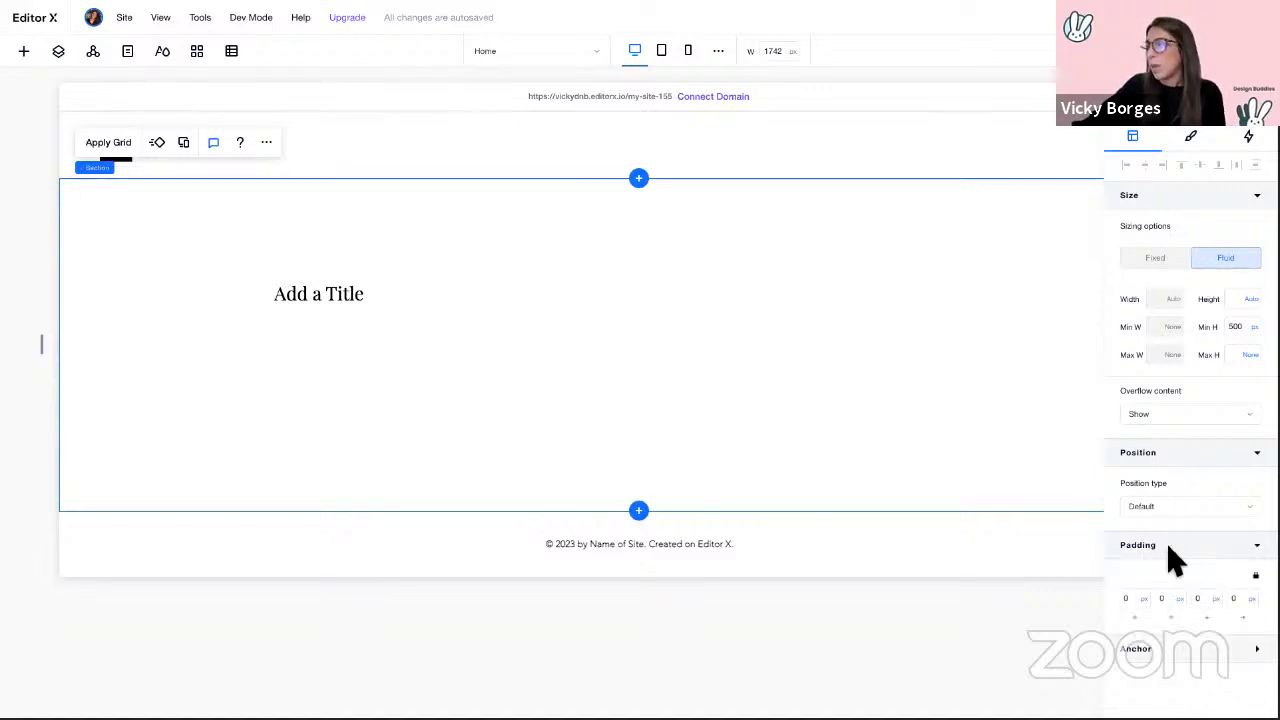
{"action": "left_click", "coordinate": [1130, 600]}
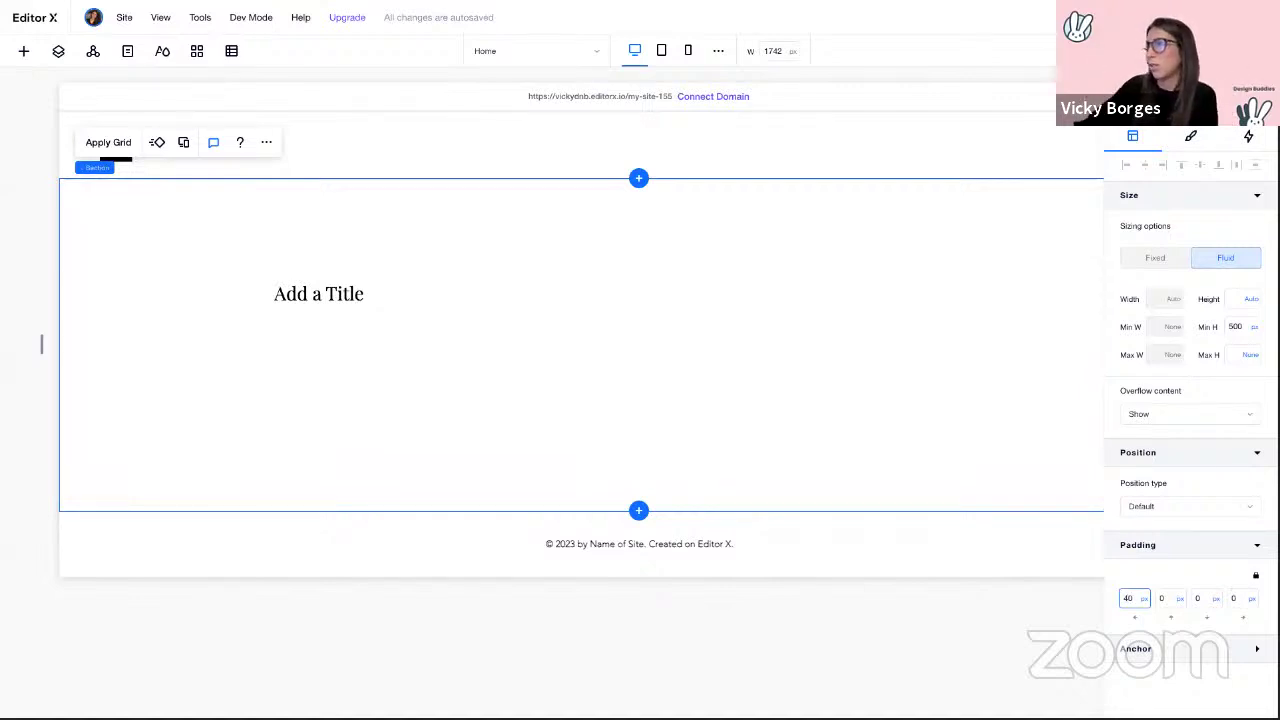
{"action": "key", "text": "Return"}
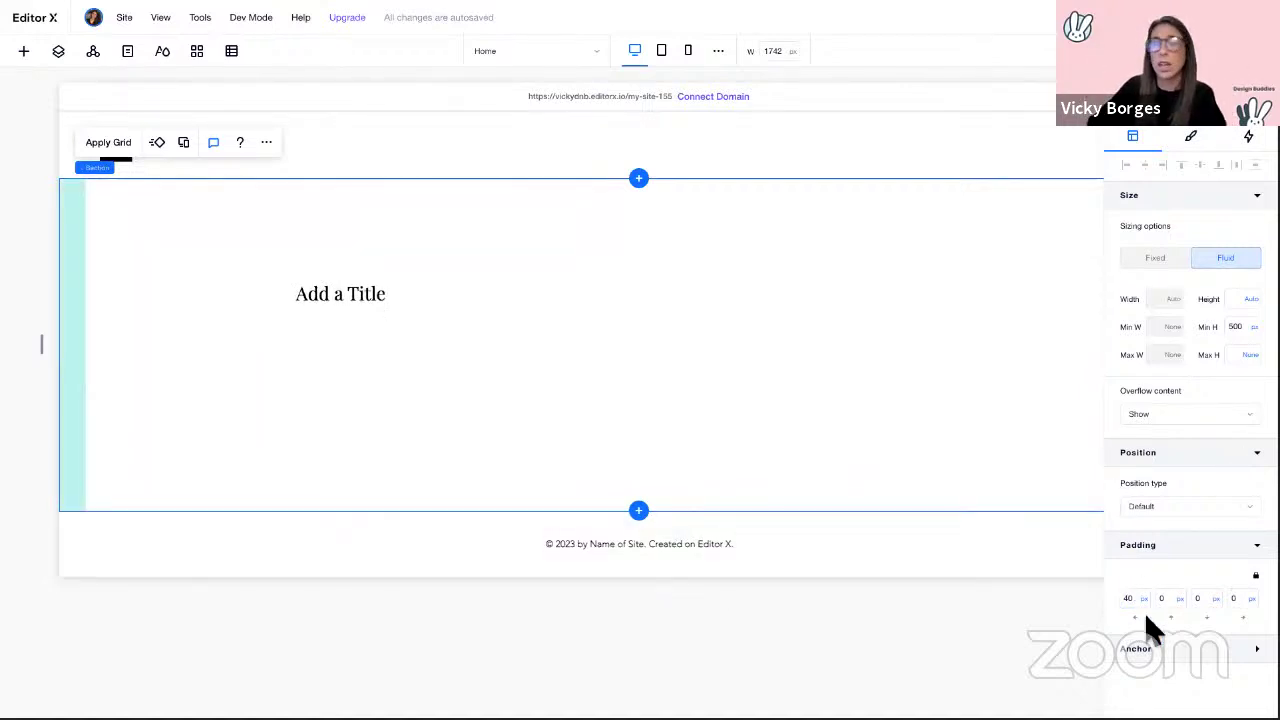
{"action": "double_click", "coordinate": [1128, 598]}
{"action": "type", "text": "0"}
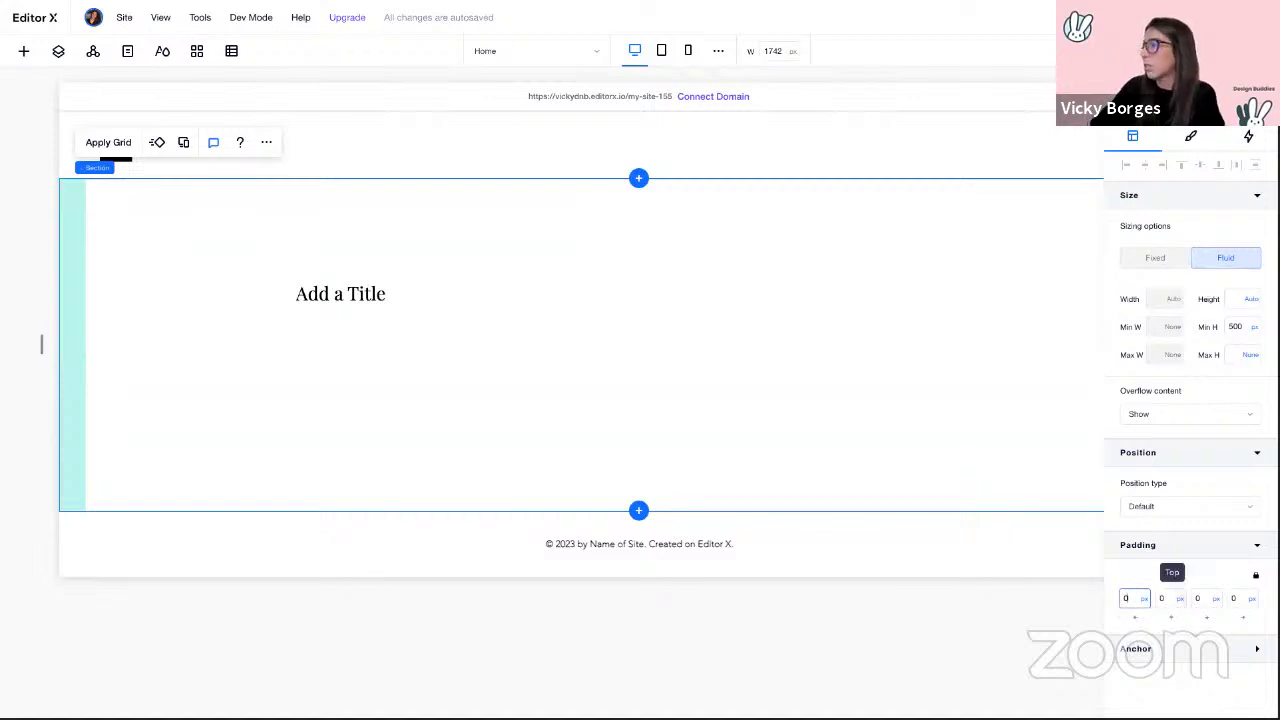
{"action": "key", "text": "Return"}
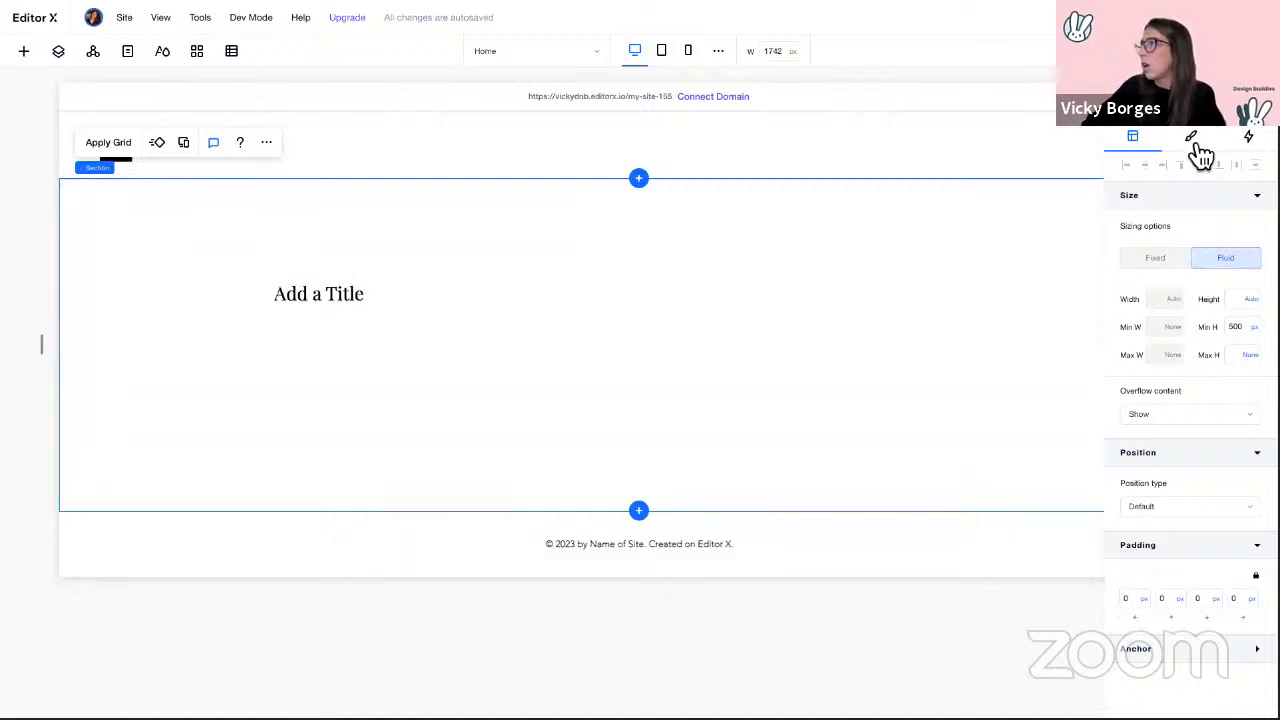
Step: Review the section's fill colour, opacity and hover interaction settings, then select the title
{"action": "left_click", "coordinate": [1193, 140]}
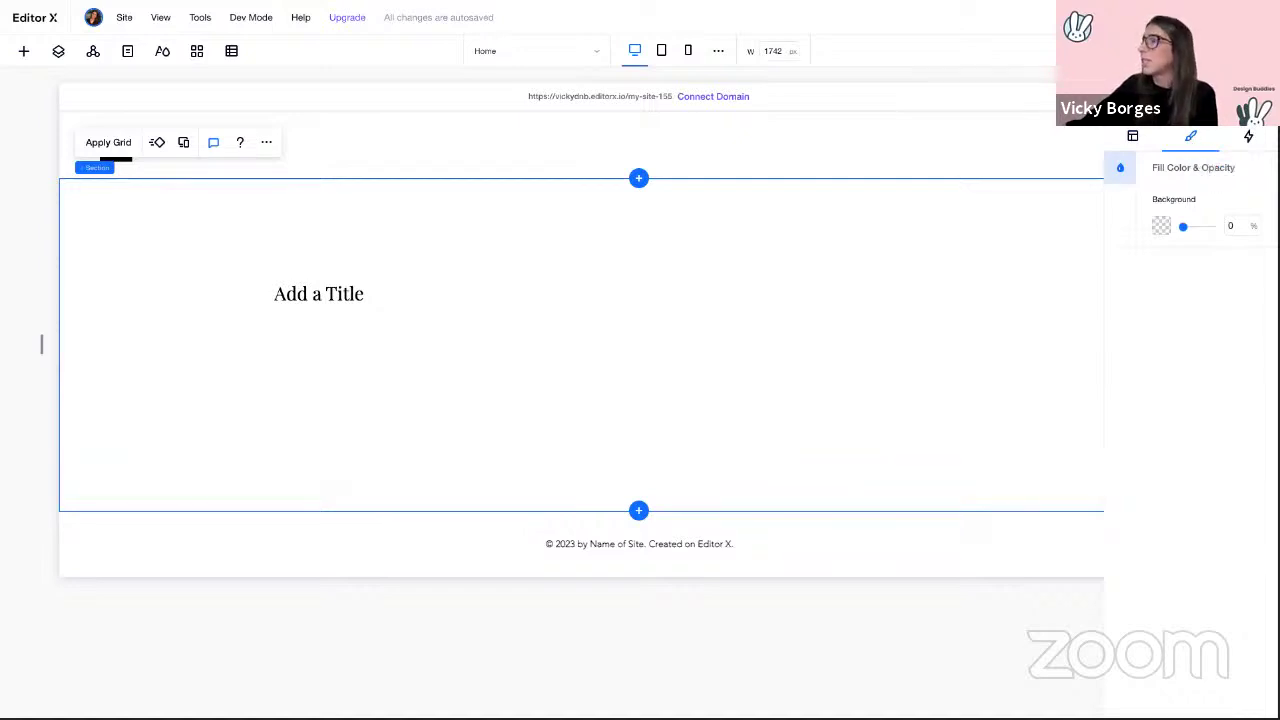
{"action": "left_click", "coordinate": [1249, 137]}
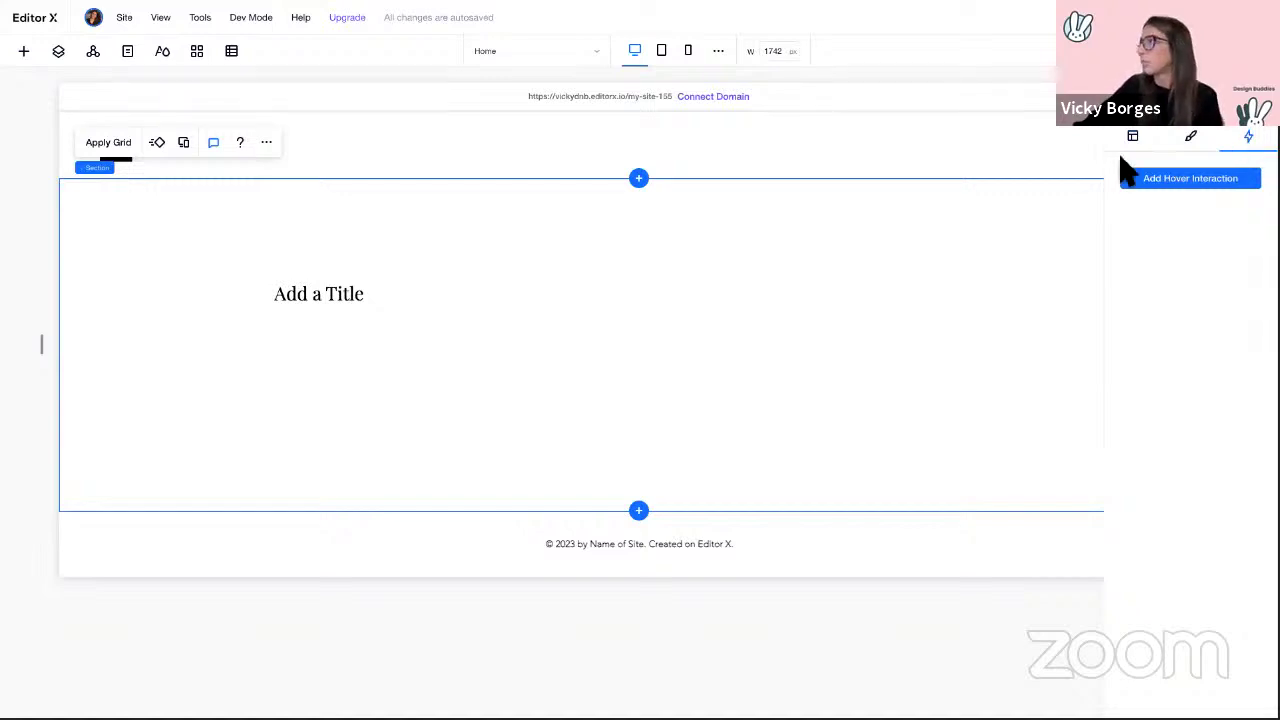
{"action": "left_click", "coordinate": [605, 290]}
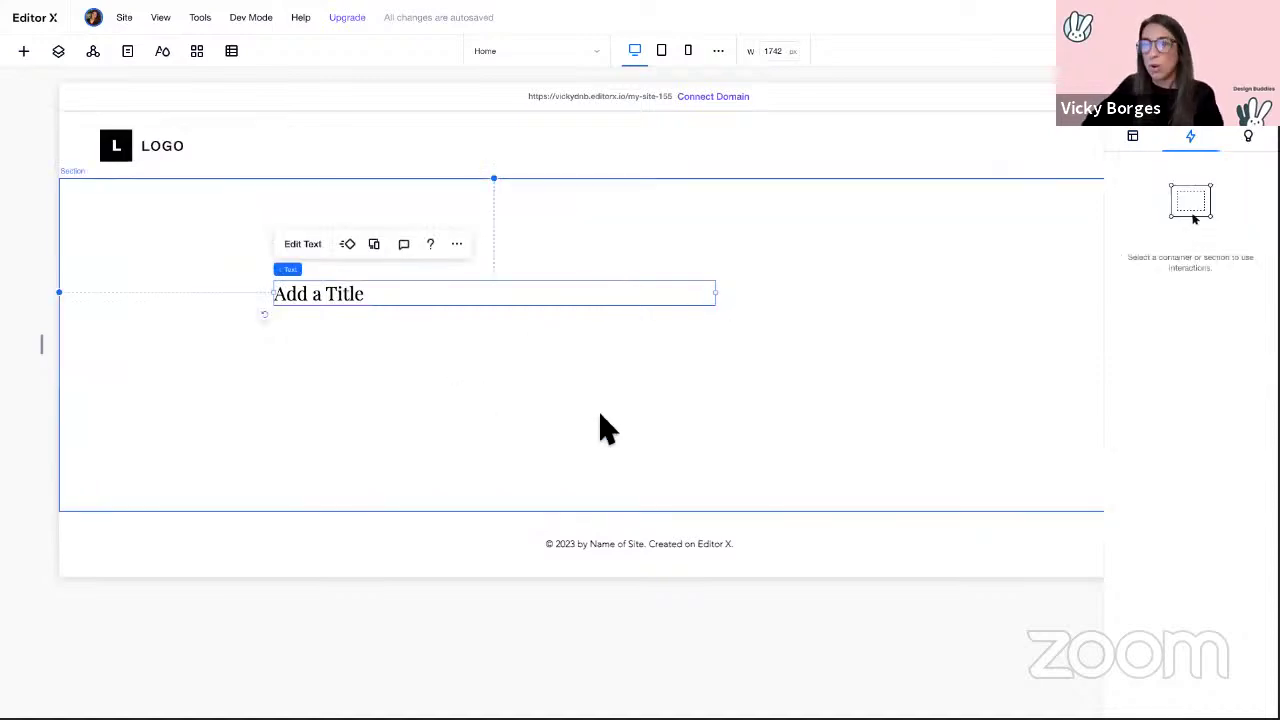
Step: Delete the Add a Title text, close the Inspector, and view the finished portfolio example
{"action": "key", "text": "Delete"}
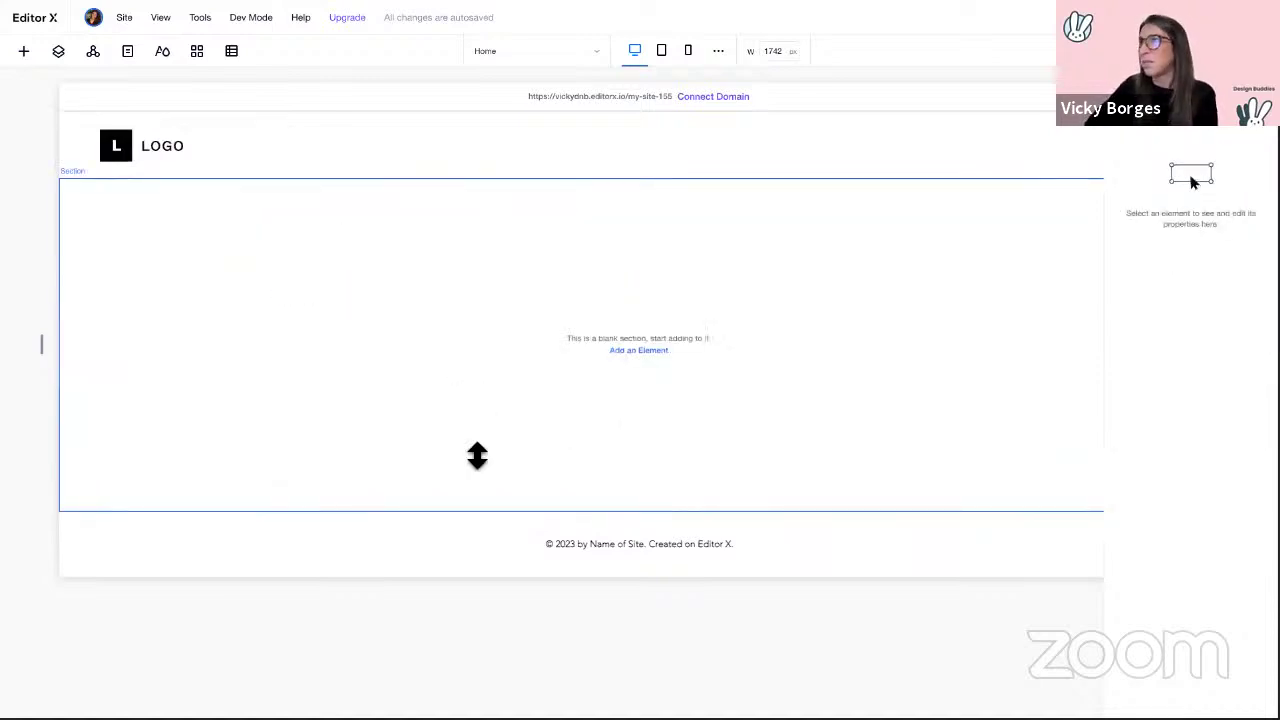
{"action": "left_click", "coordinate": [391, 634]}
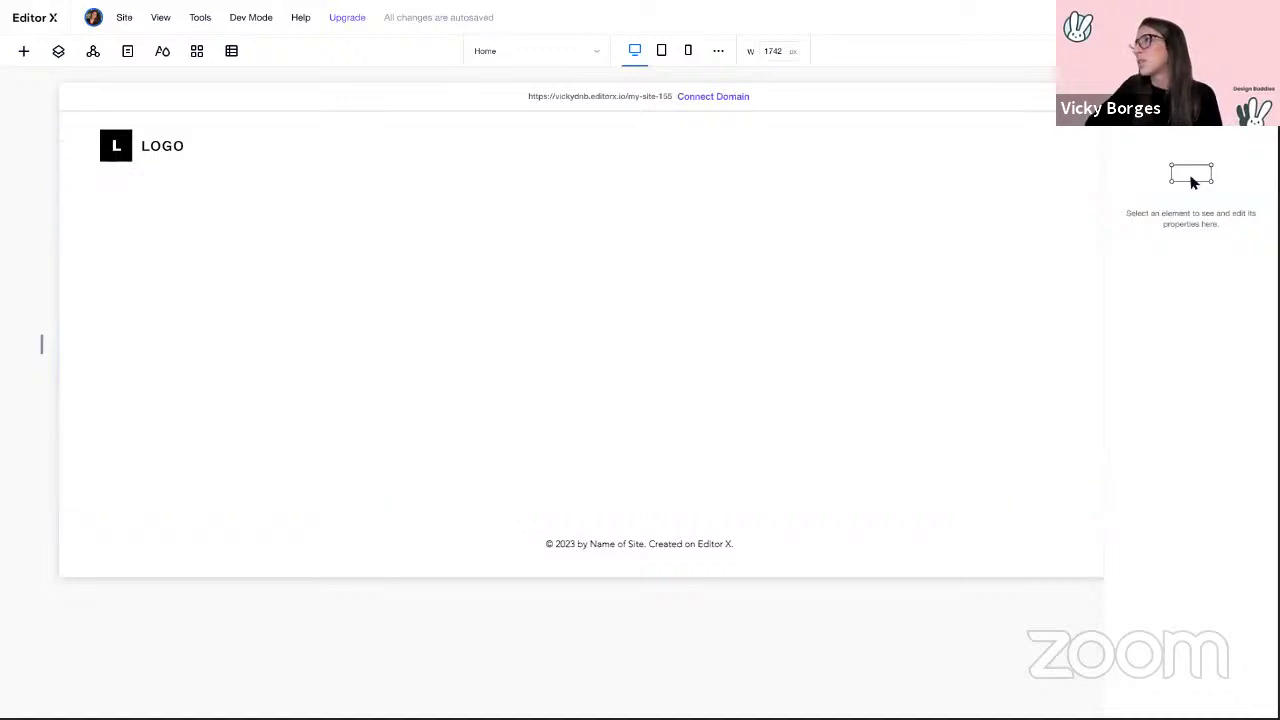
{"action": "left_click", "coordinate": [1254, 51]}
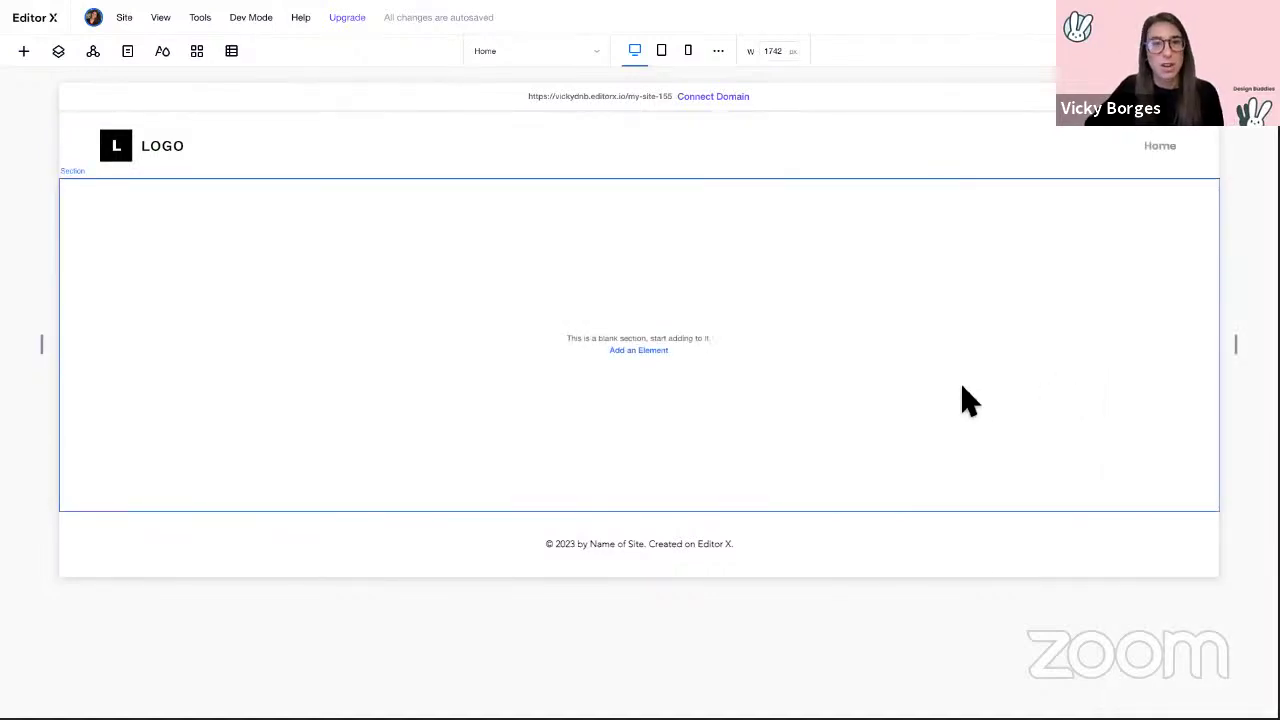
{"action": "key", "text": "ctrl+Left"}
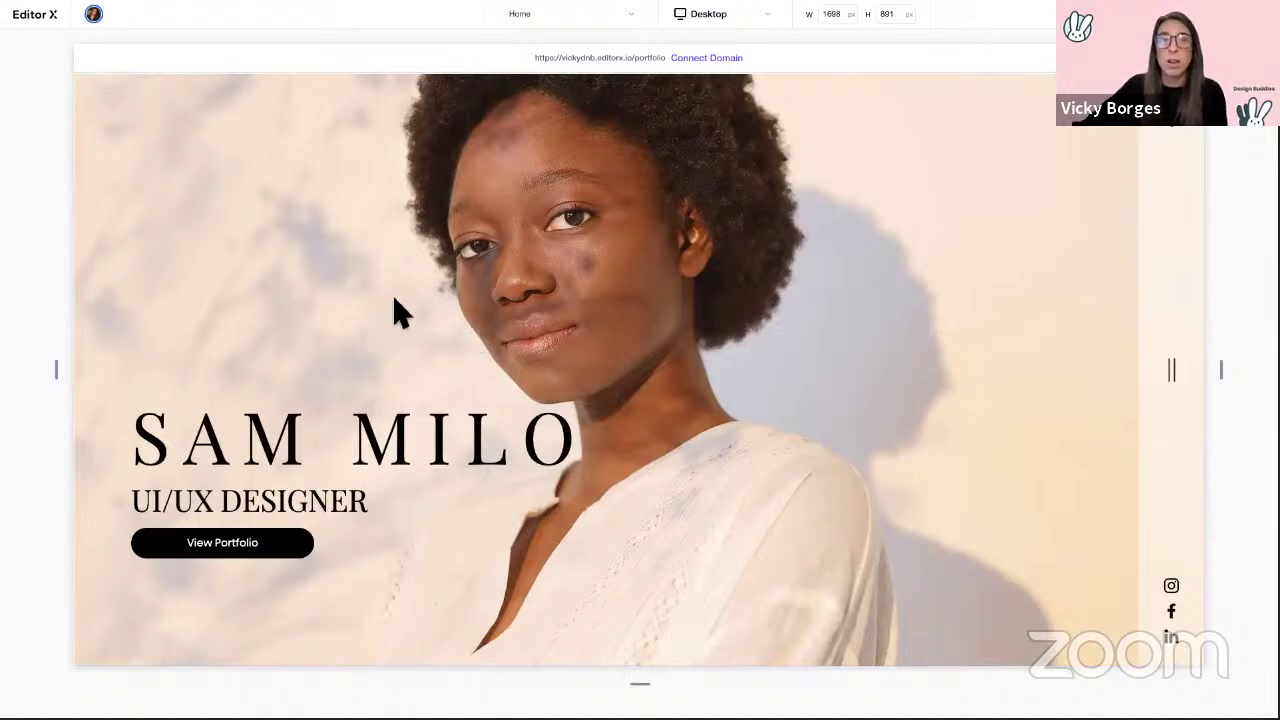
Step: Set the blank section's height to 100 vh in the Inspector's Layout settings
{"action": "key", "text": "ctrl+Right"}
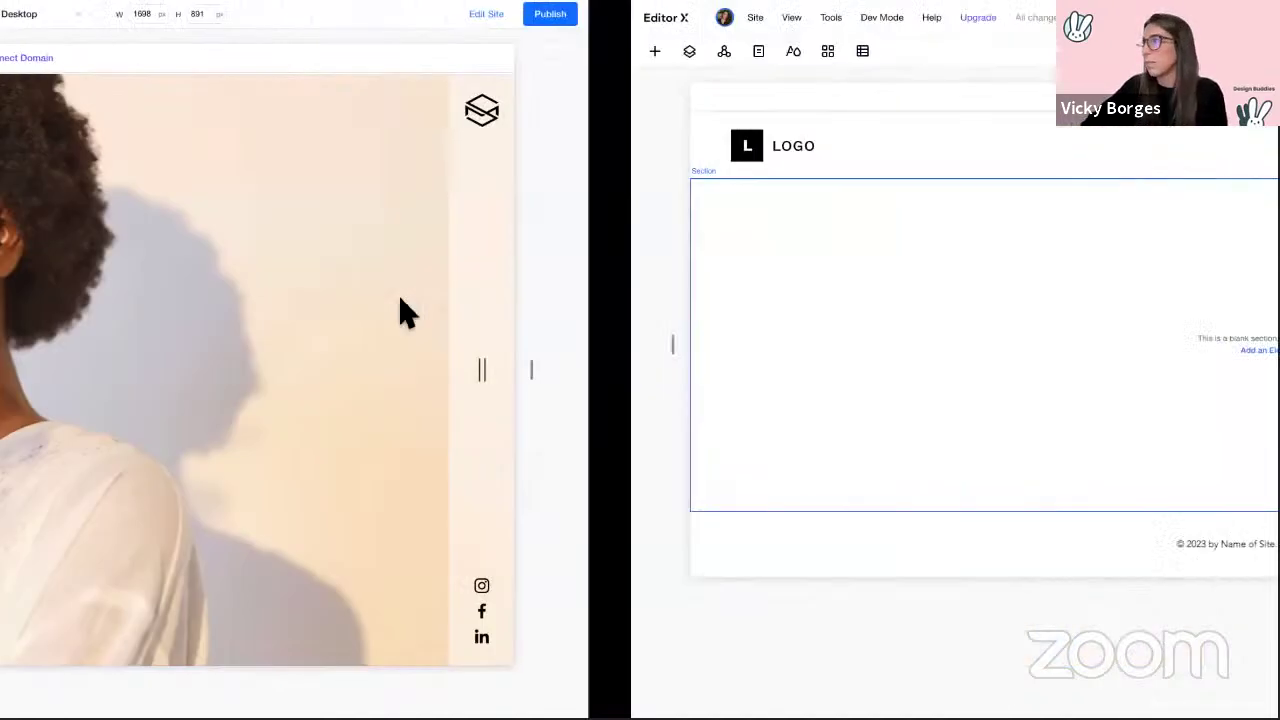
{"action": "left_click", "coordinate": [252, 368]}
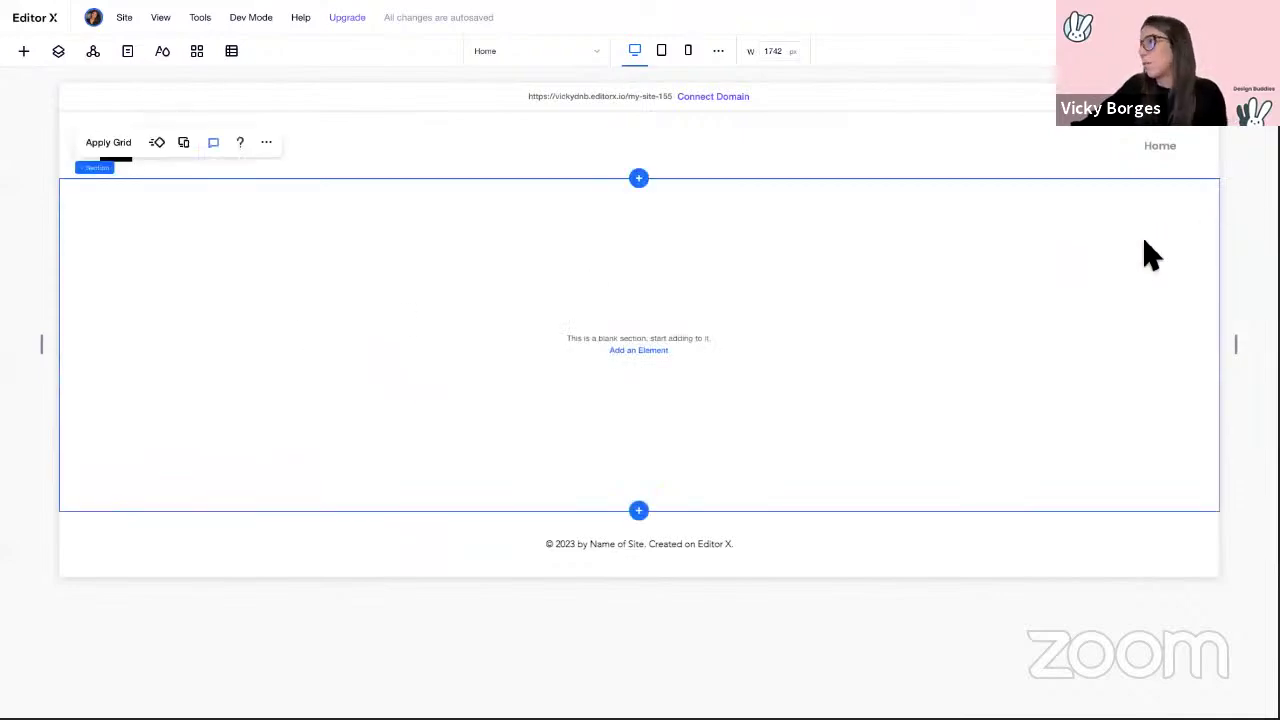
{"action": "left_click", "coordinate": [1256, 51]}
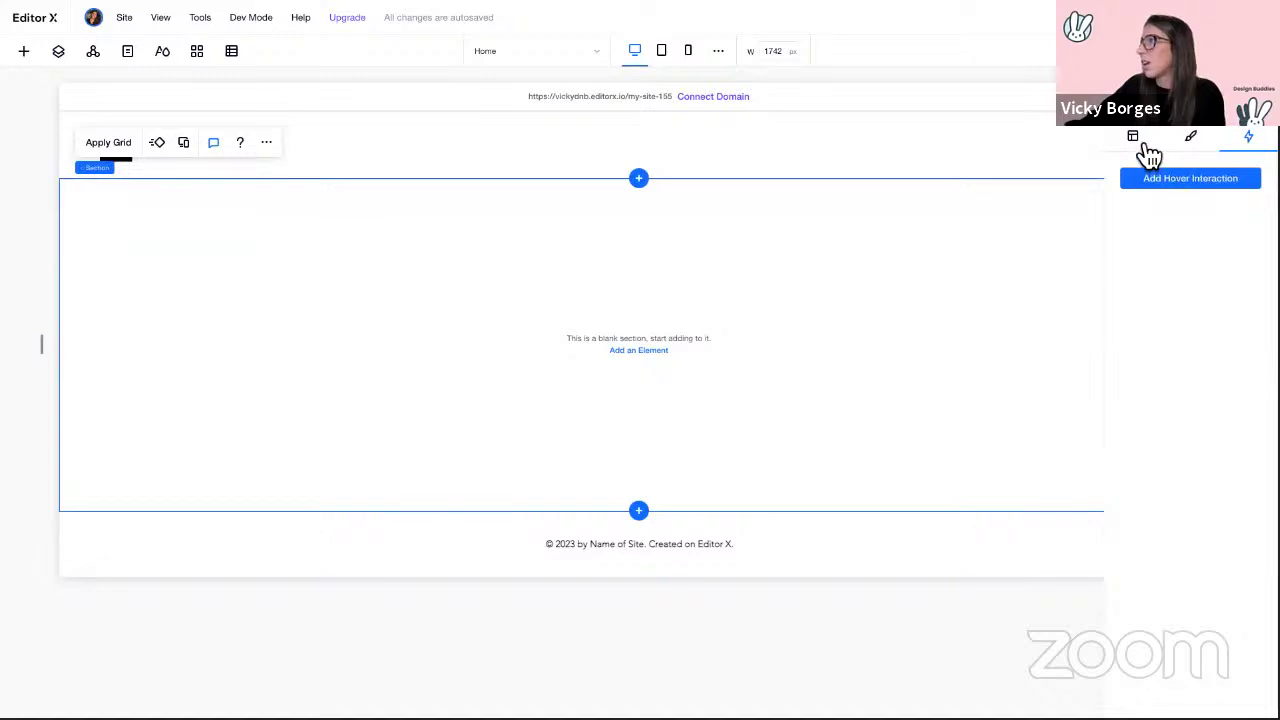
{"action": "left_click", "coordinate": [1134, 138]}
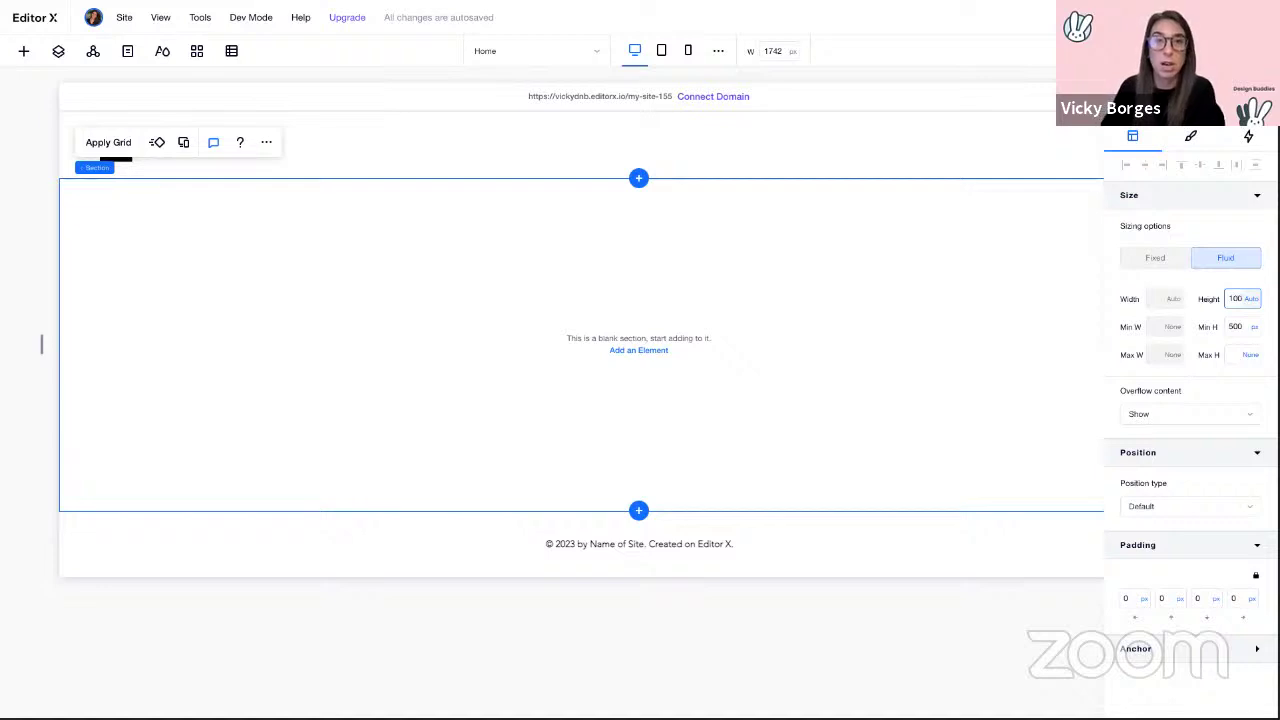
{"action": "key", "text": "Return"}
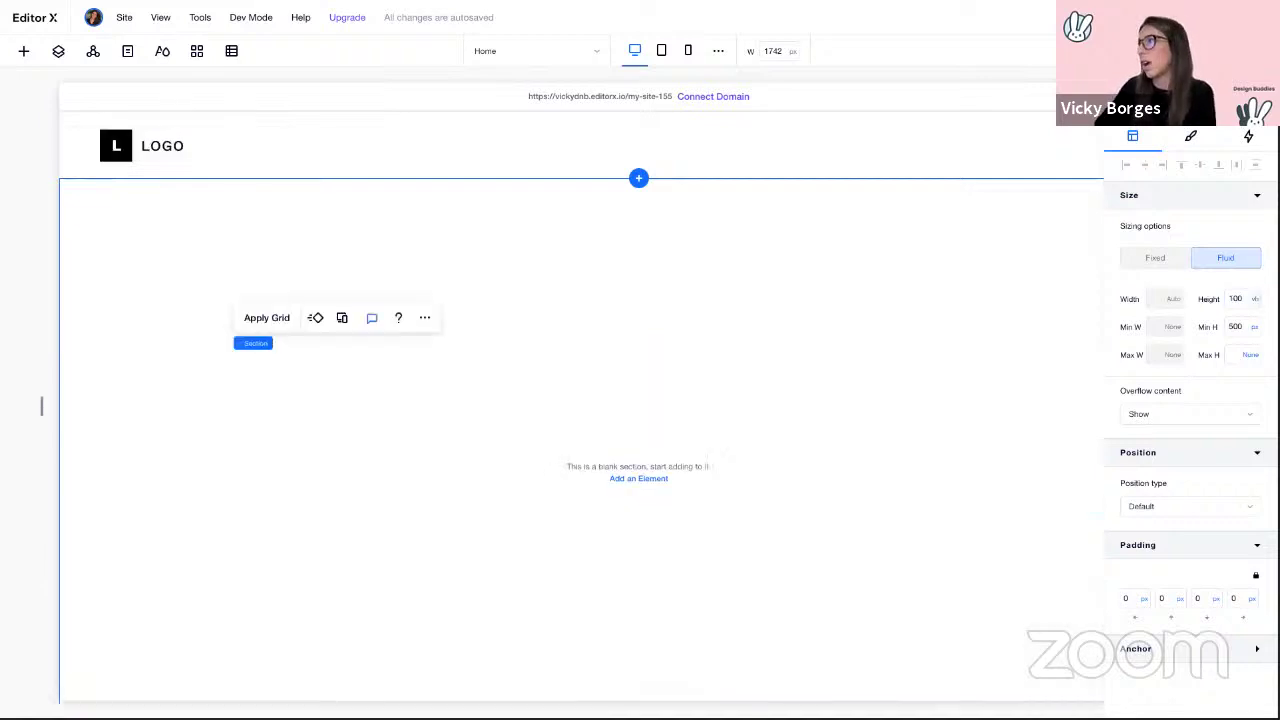
Step: Hide both the LOGO header and the copyright footer using Don't Display
{"action": "right_click", "coordinate": [287, 160]}
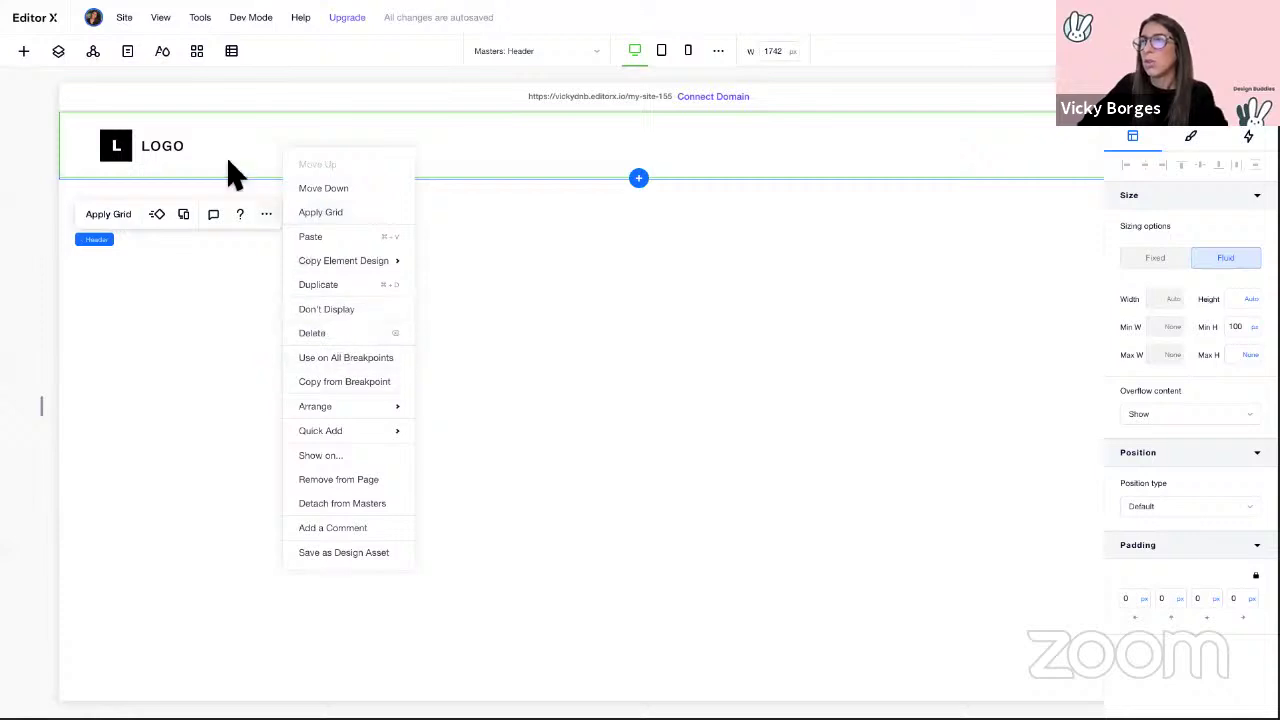
{"action": "left_click", "coordinate": [336, 312]}
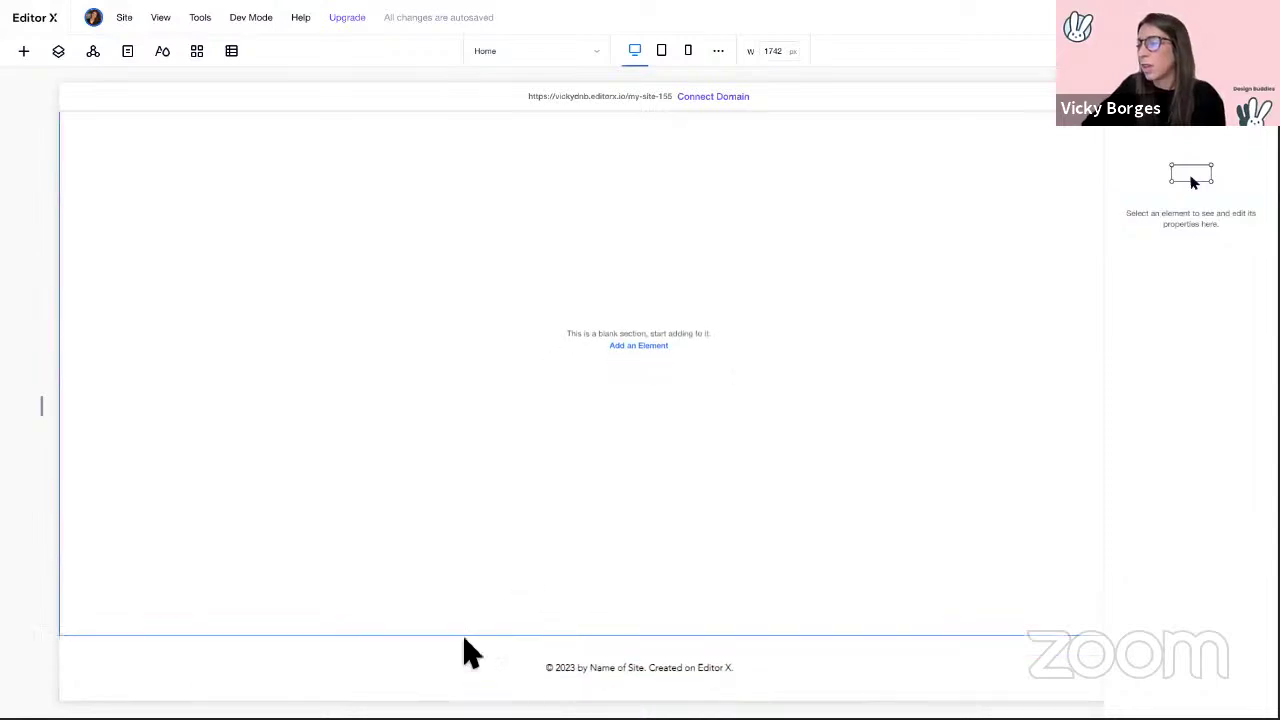
{"action": "right_click", "coordinate": [265, 678]}
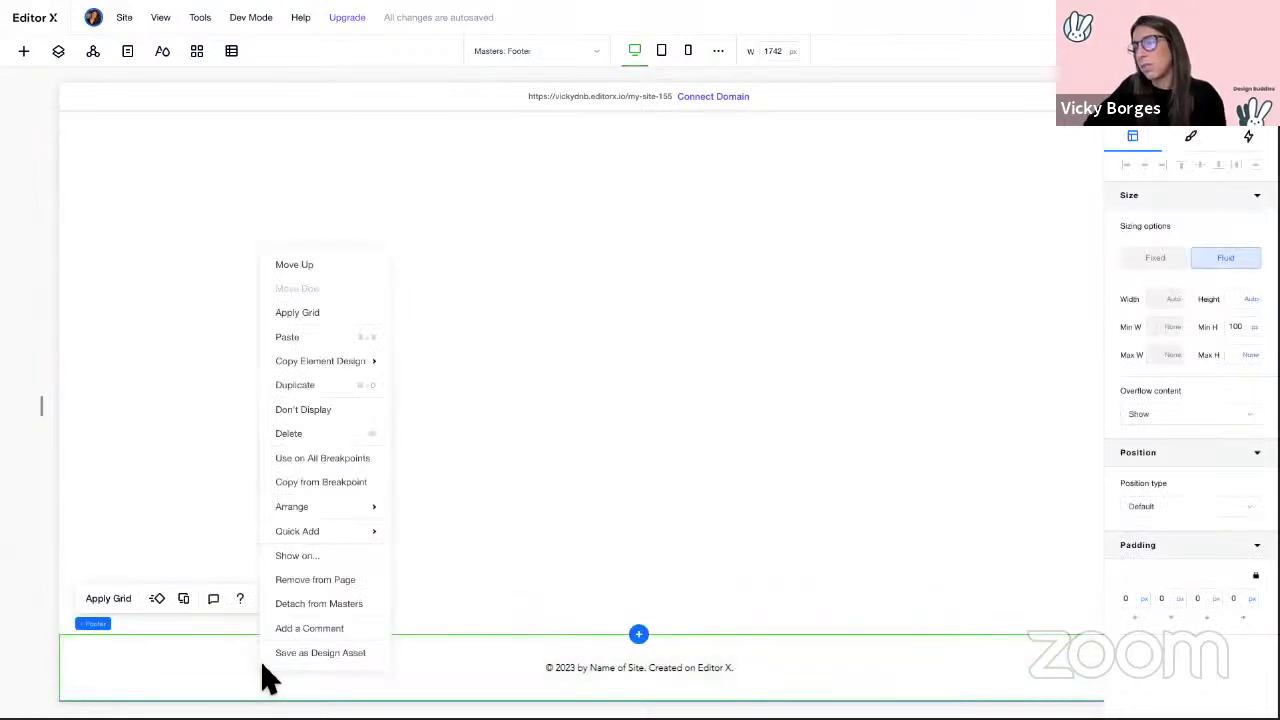
{"action": "left_click", "coordinate": [334, 418]}
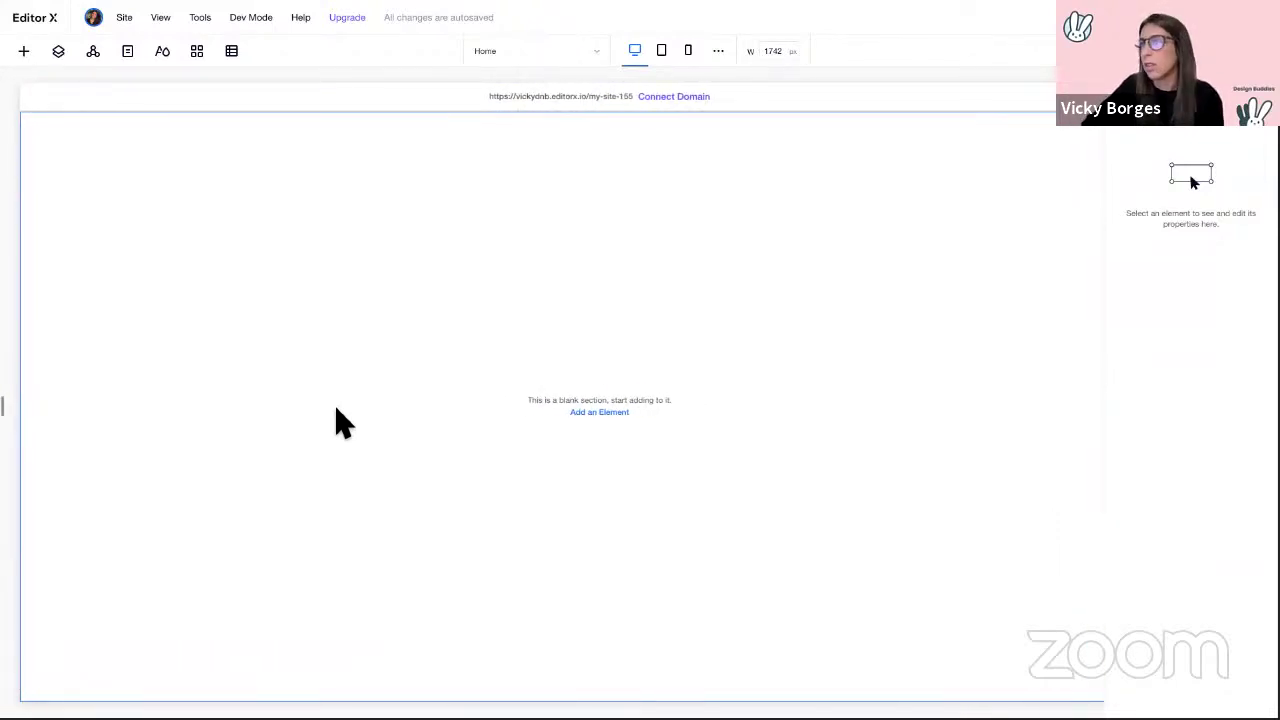
Step: Apply a 1x2 grid to the blank section and raise the row divider
{"action": "left_click", "coordinate": [340, 420]}
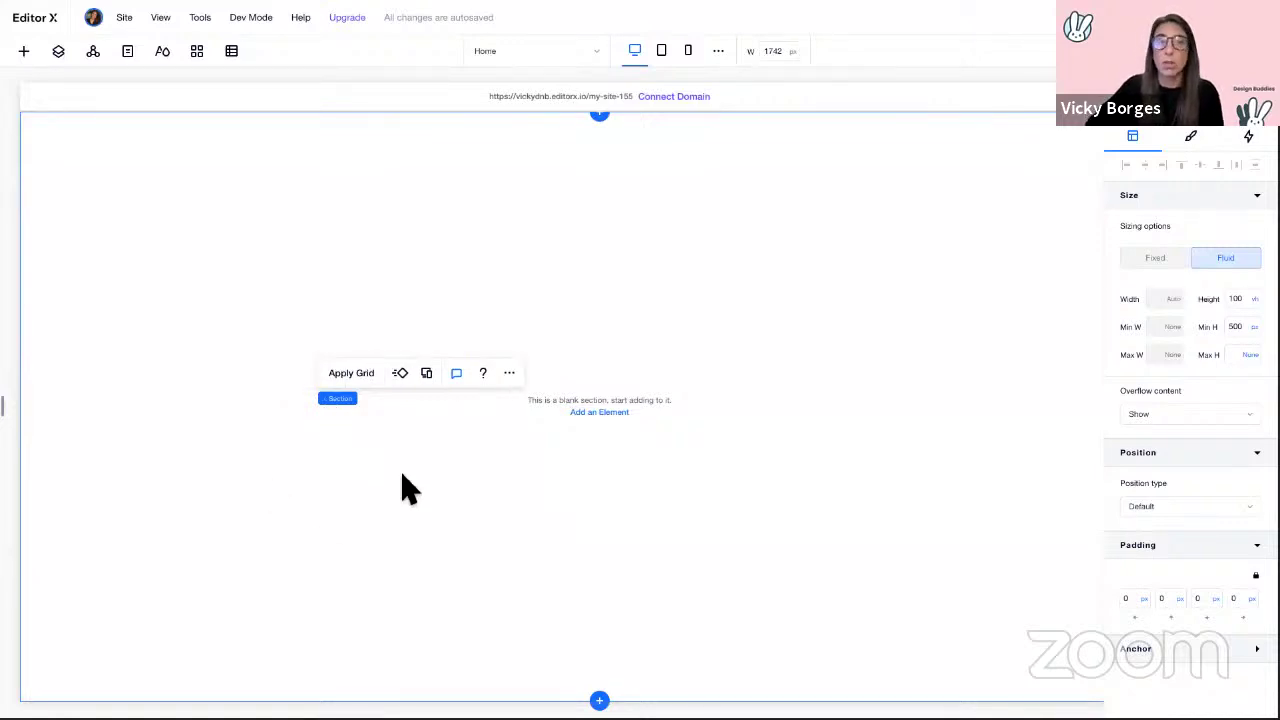
{"action": "key", "text": "ctrl+Left"}
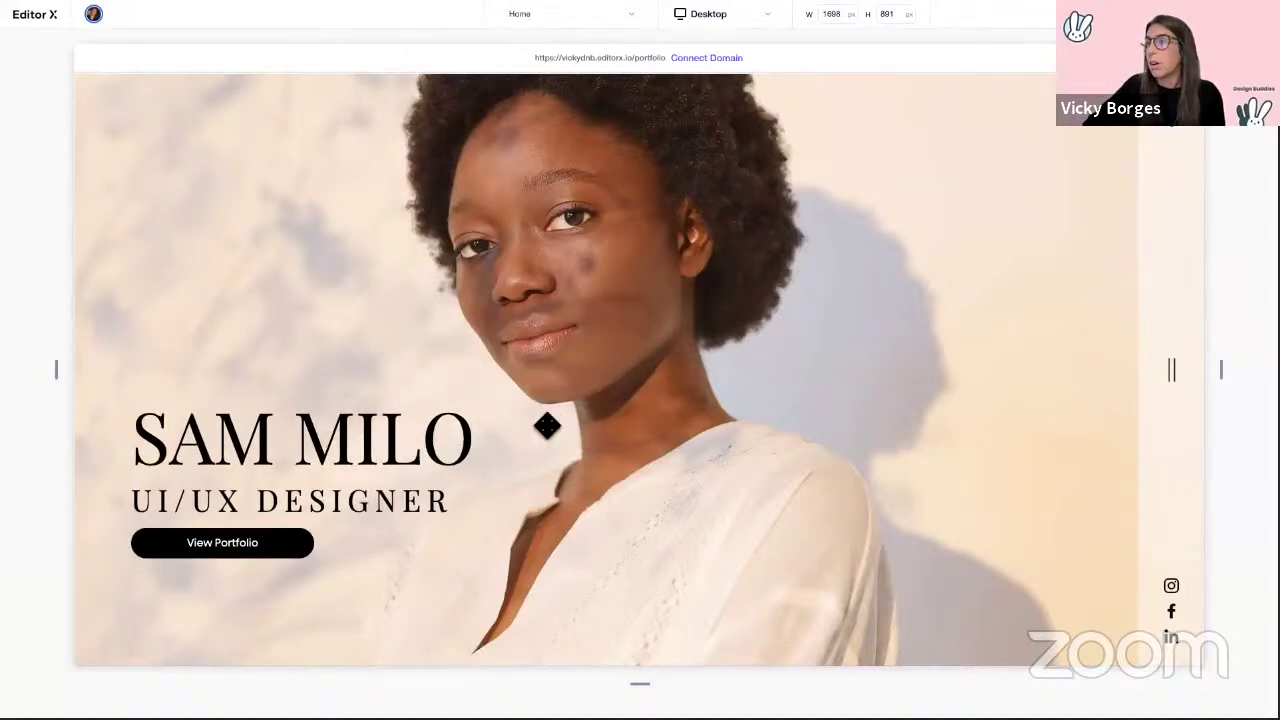
{"action": "key", "text": "ctrl+Right"}
{"action": "left_click", "coordinate": [362, 380]}
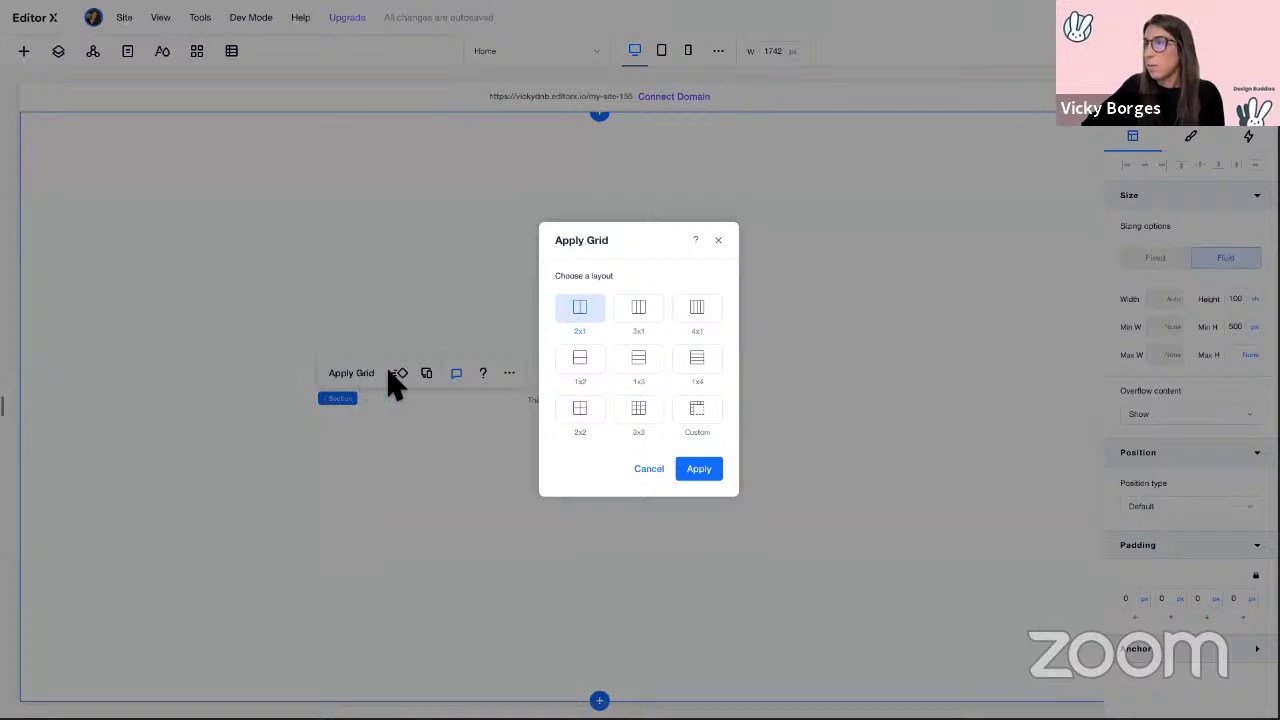
{"action": "left_click", "coordinate": [585, 372]}
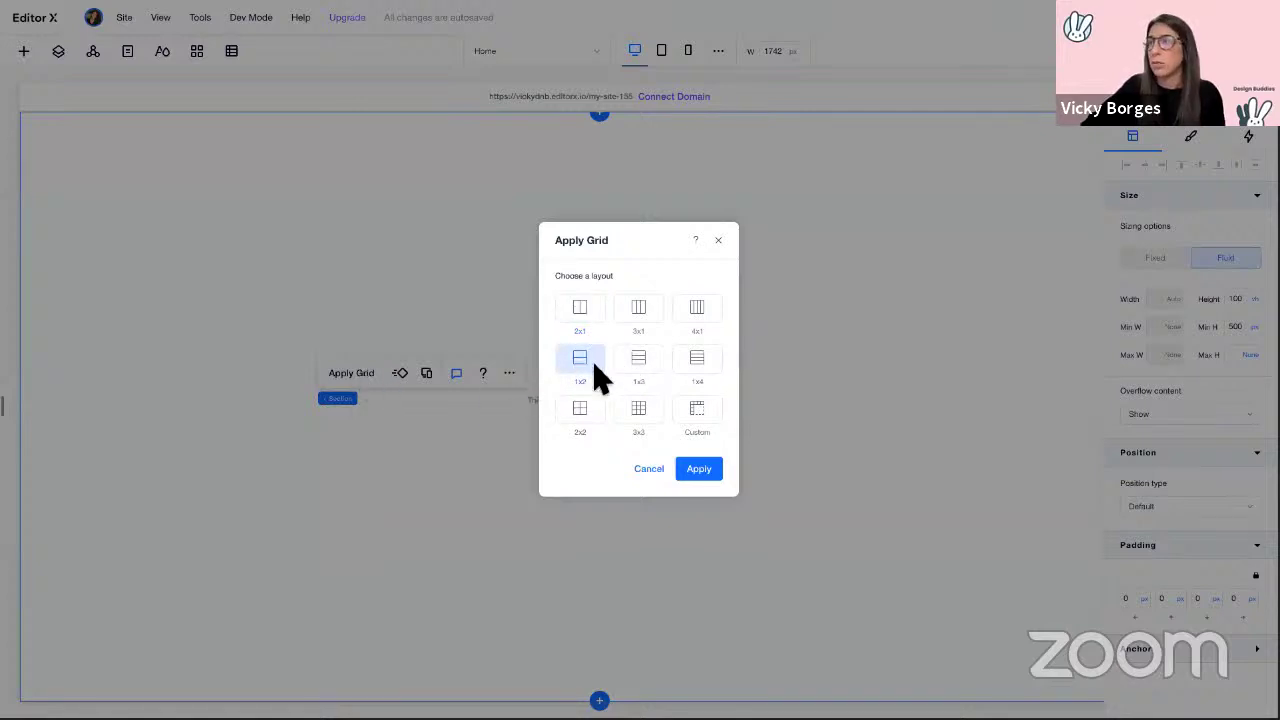
{"action": "left_click", "coordinate": [700, 469]}
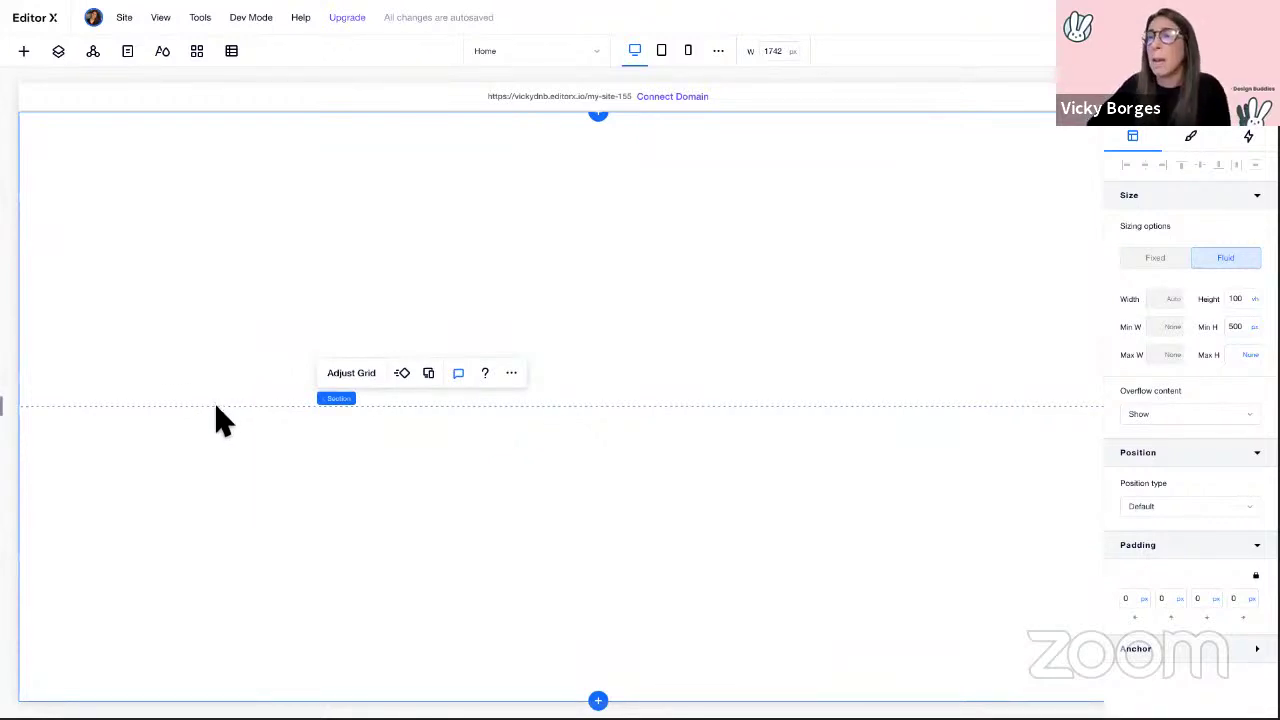
{"action": "mouse_move", "coordinate": [234, 406]}
{"action": "left_mouse_down"}
{"action": "mouse_move", "coordinate": [226, 352]}
{"action": "mouse_move", "coordinate": [236, 412]}
{"action": "mouse_move", "coordinate": [240, 360]}
{"action": "mouse_move", "coordinate": [245, 406]}
{"action": "left_mouse_up"}
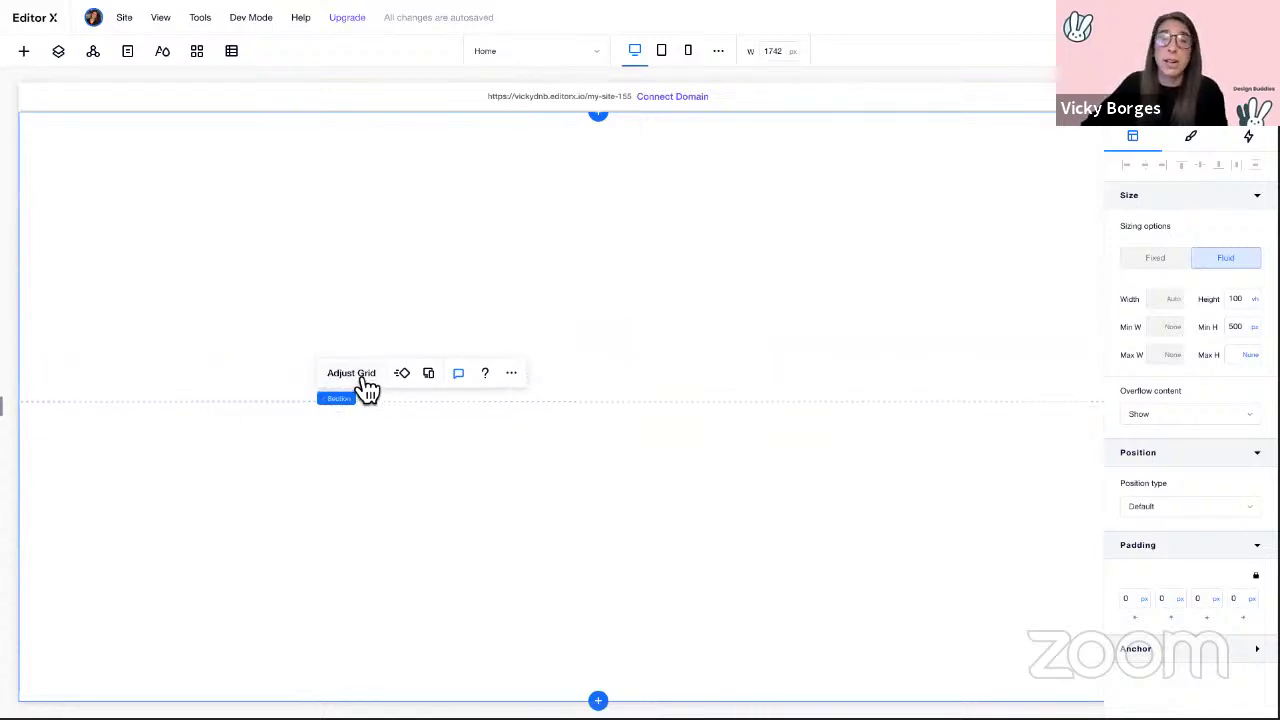
{"action": "left_click", "coordinate": [366, 388]}
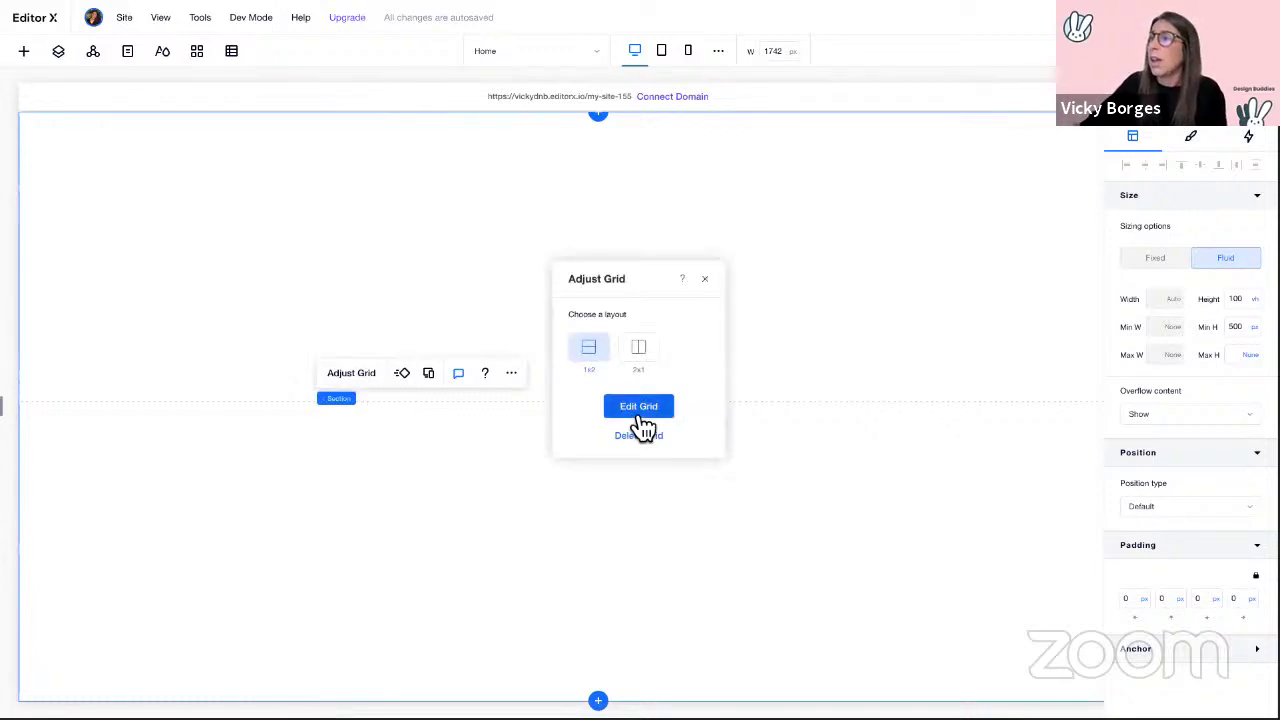
Step: Set the grid's top row height to 55% and the bottom row to 45%
{"action": "left_click", "coordinate": [640, 410]}
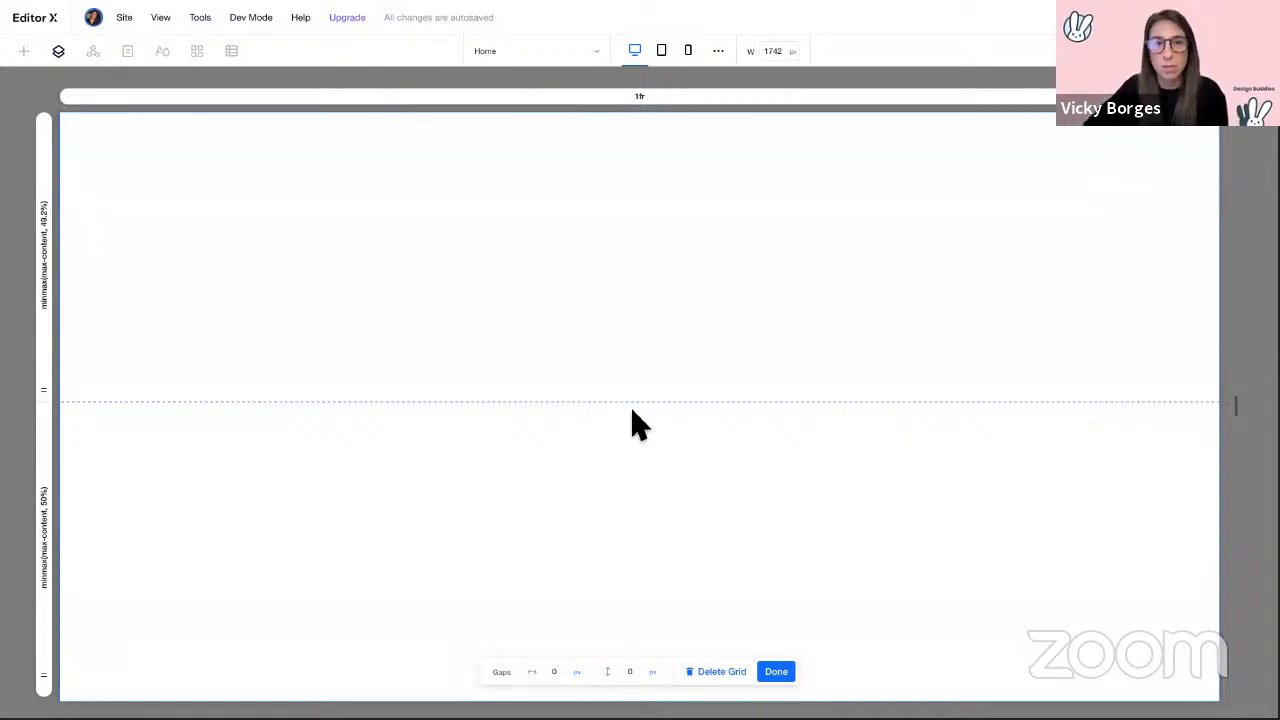
{"action": "left_click", "coordinate": [44, 273]}
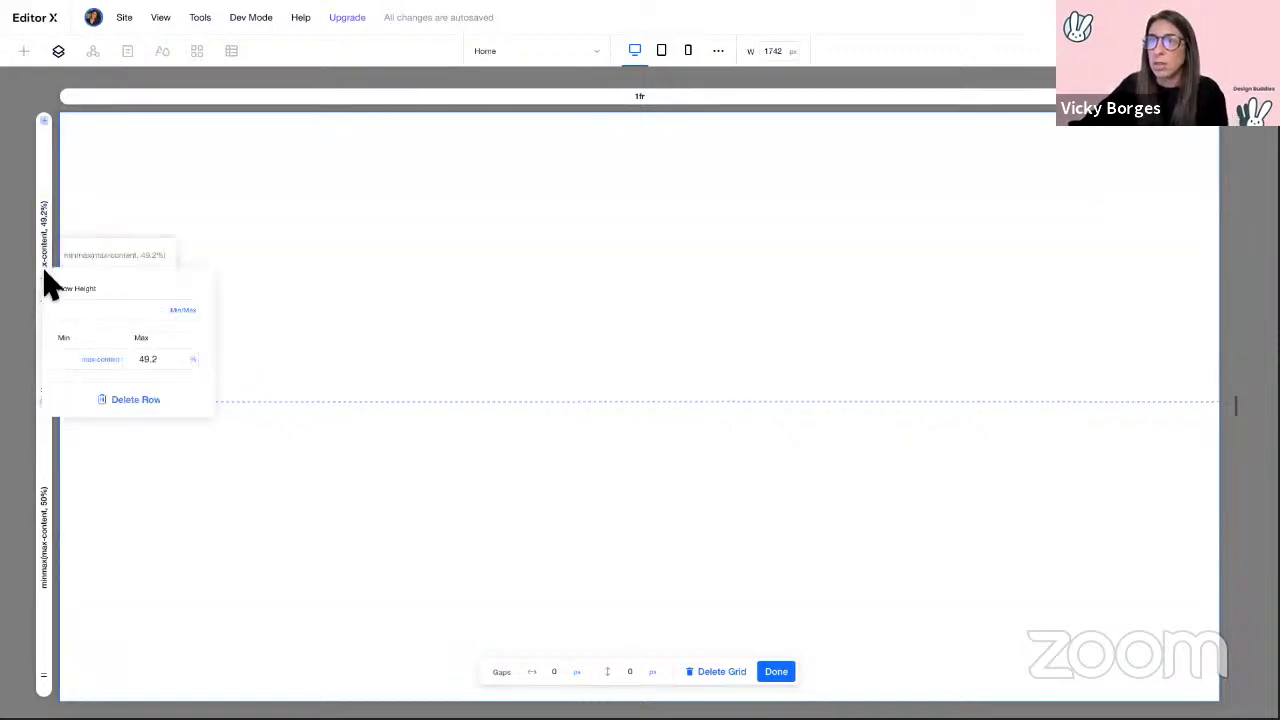
{"action": "left_click", "coordinate": [120, 311]}
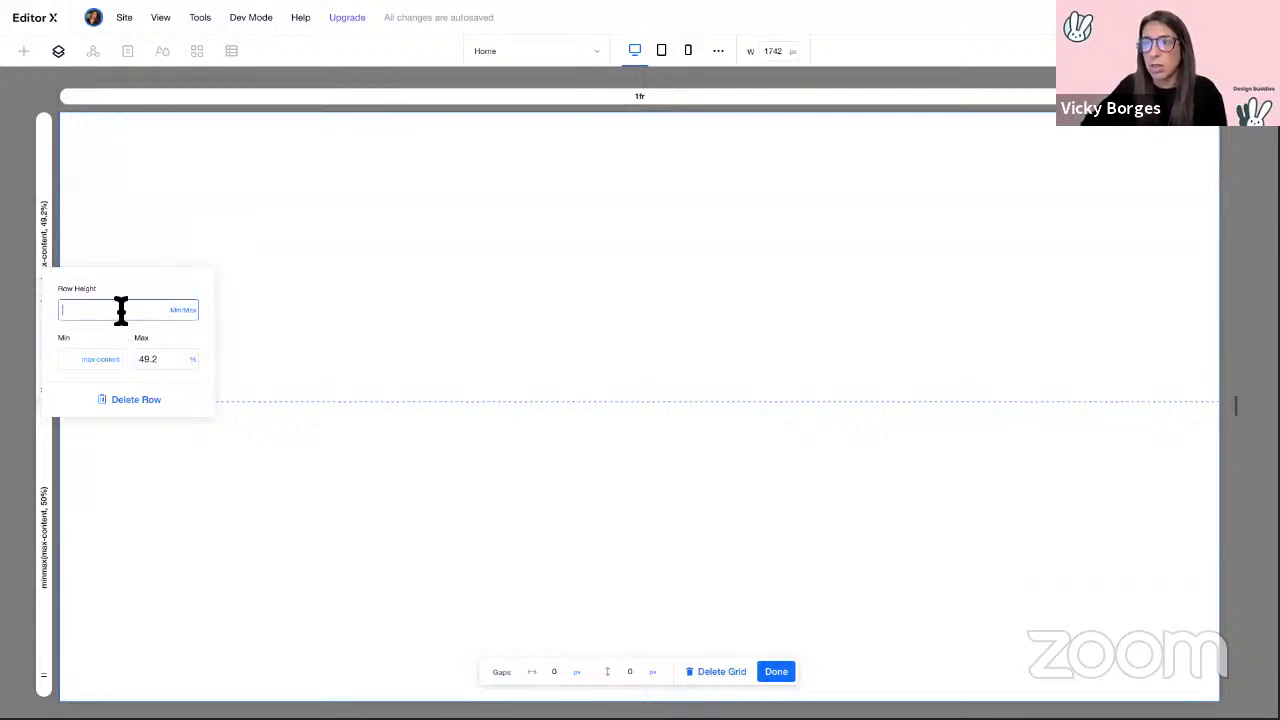
{"action": "left_click", "coordinate": [196, 314]}
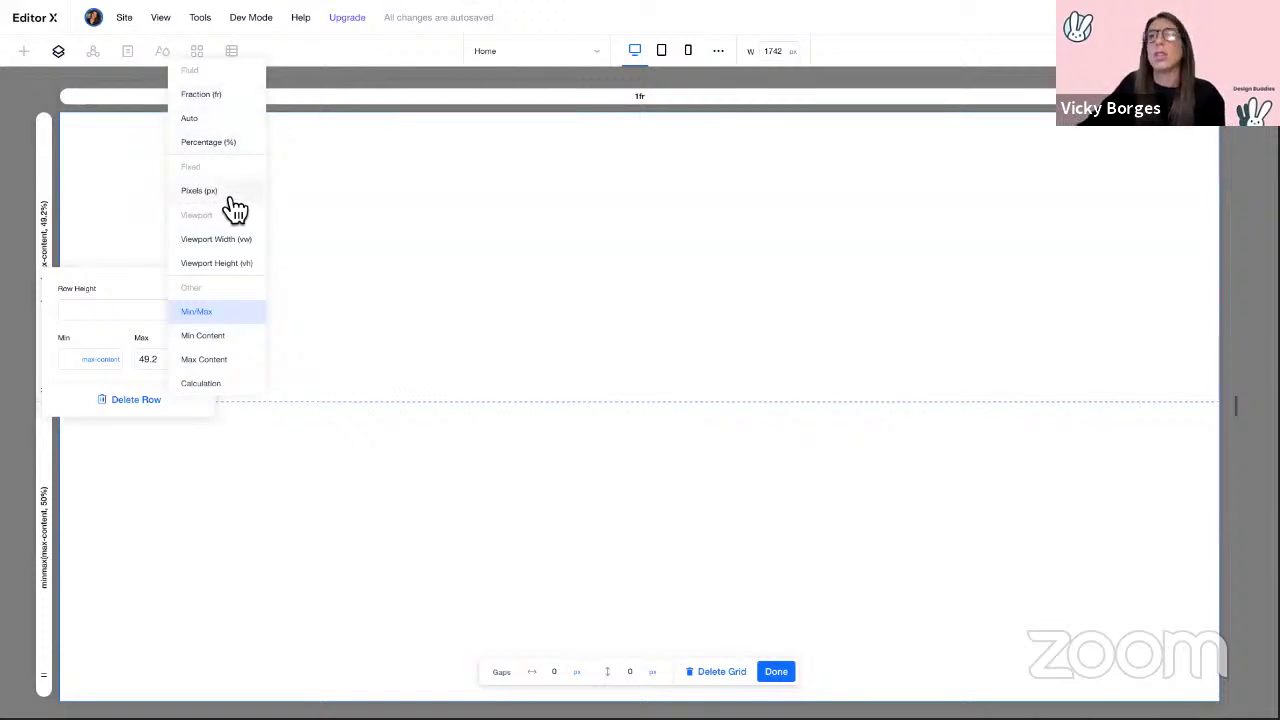
{"action": "left_click", "coordinate": [105, 312]}
{"action": "type", "text": "8"}
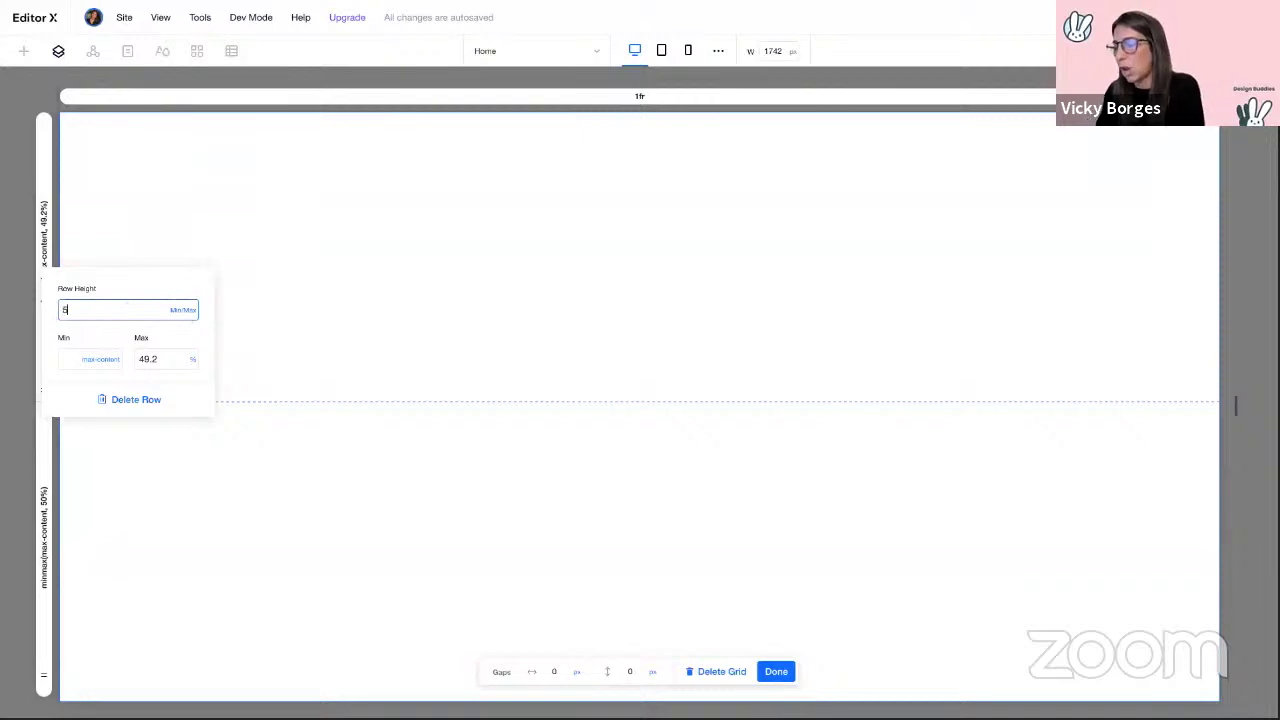
{"action": "type", "text": "5%"}
{"action": "key", "text": "Return"}
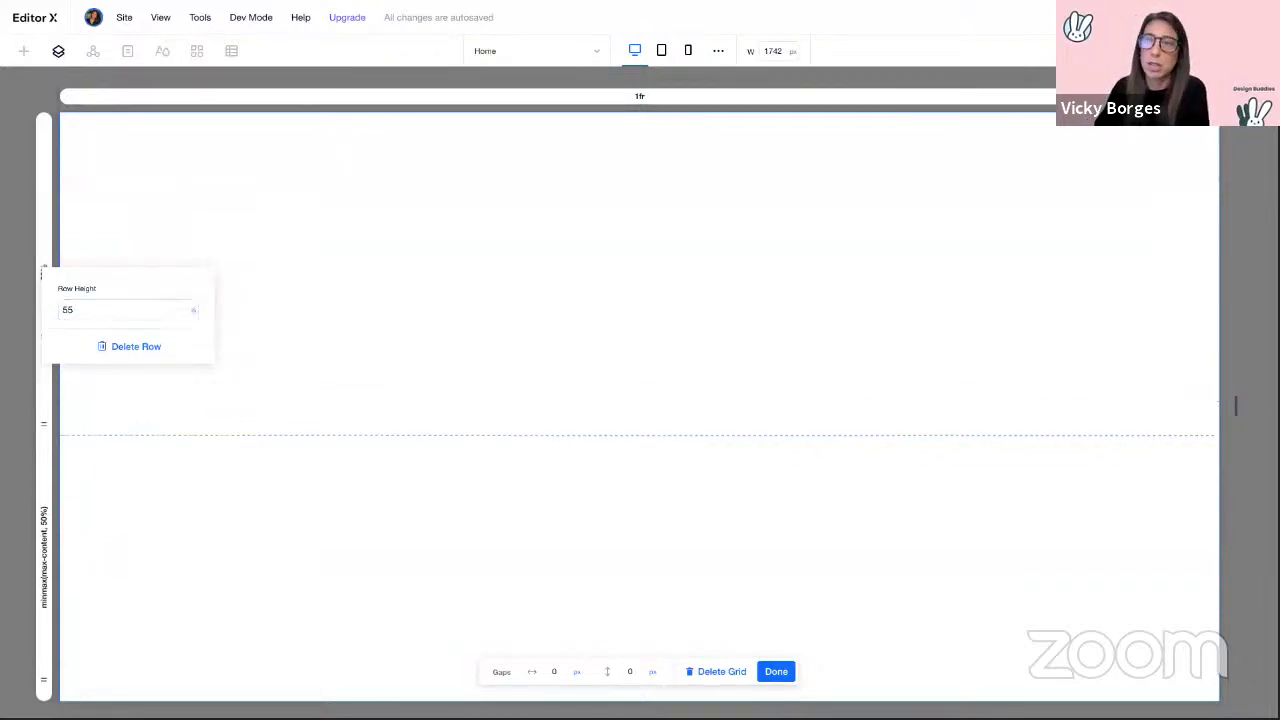
{"action": "left_click", "coordinate": [45, 505]}
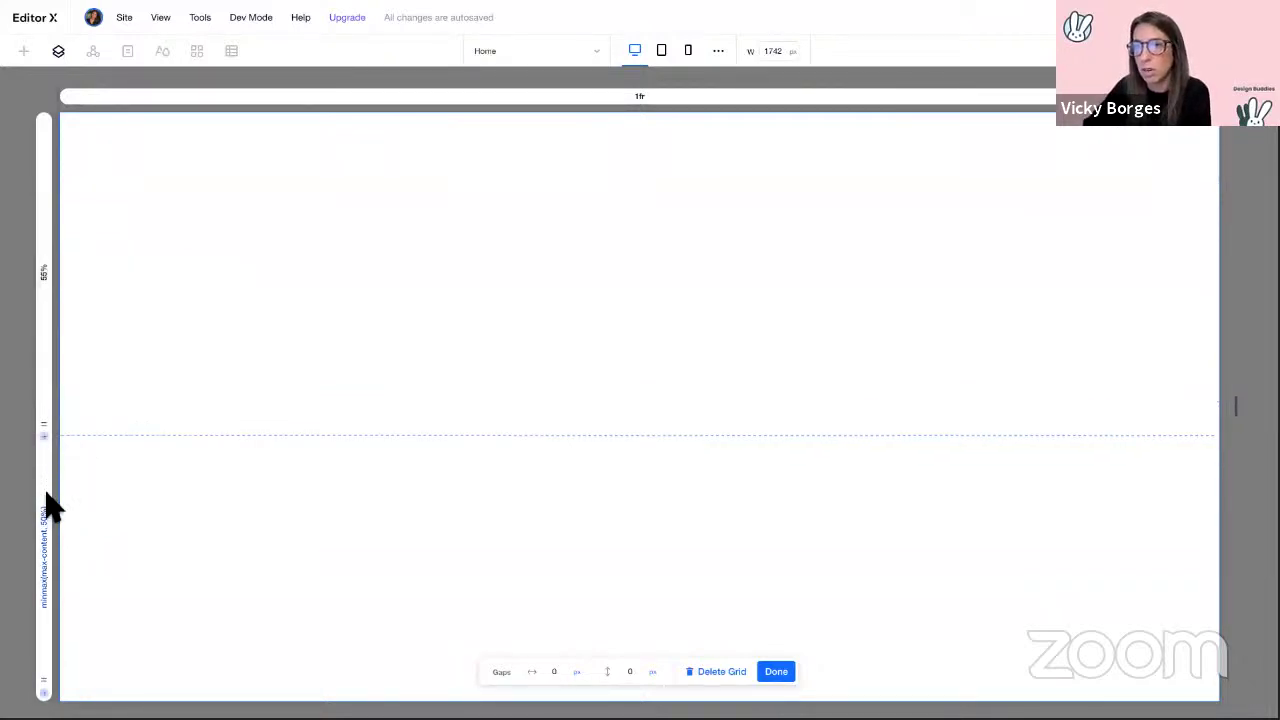
{"action": "left_click", "coordinate": [121, 535]}
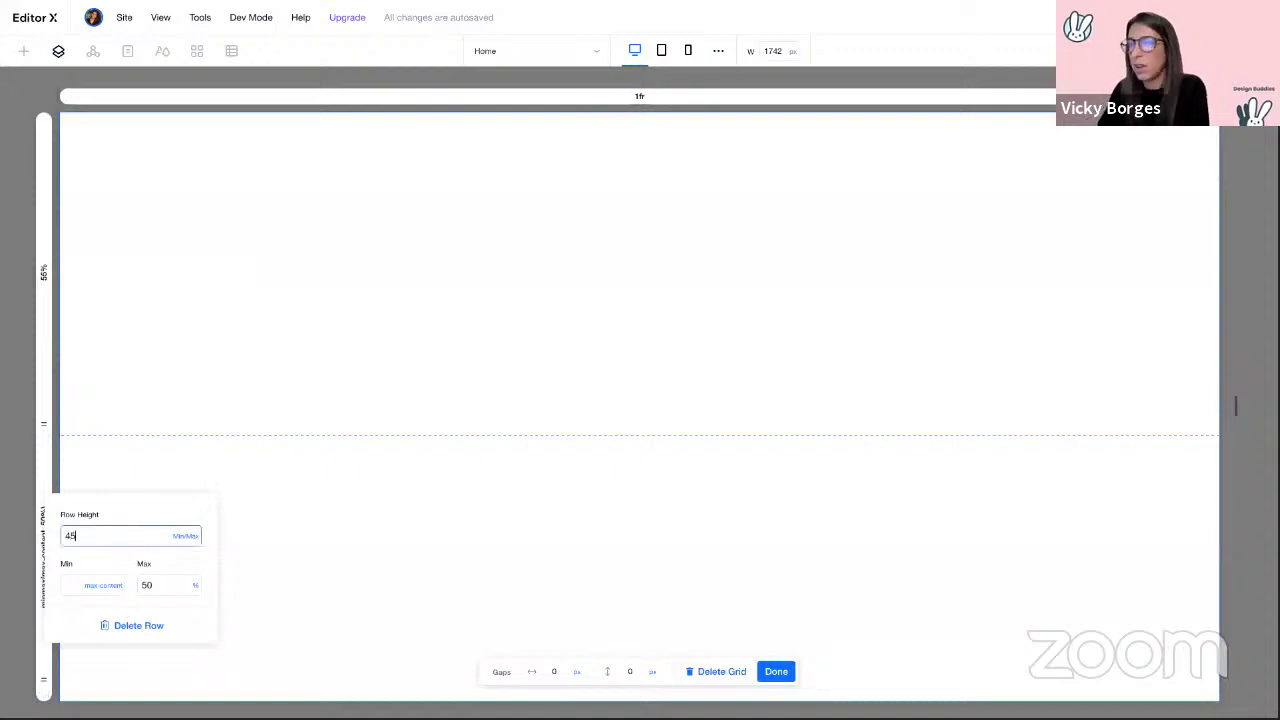
{"action": "key", "text": "Return"}
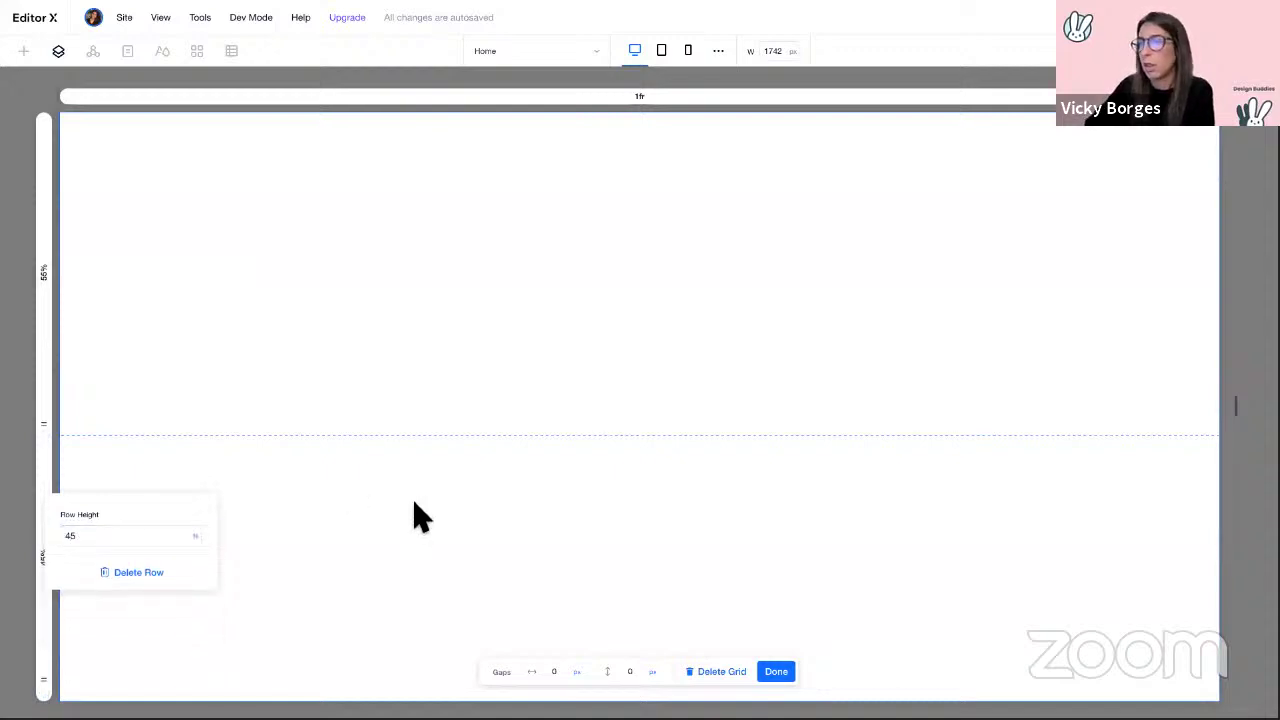
Step: Set the vertical gap between rows to 0 and finish grid editing
{"action": "left_click", "coordinate": [634, 671]}
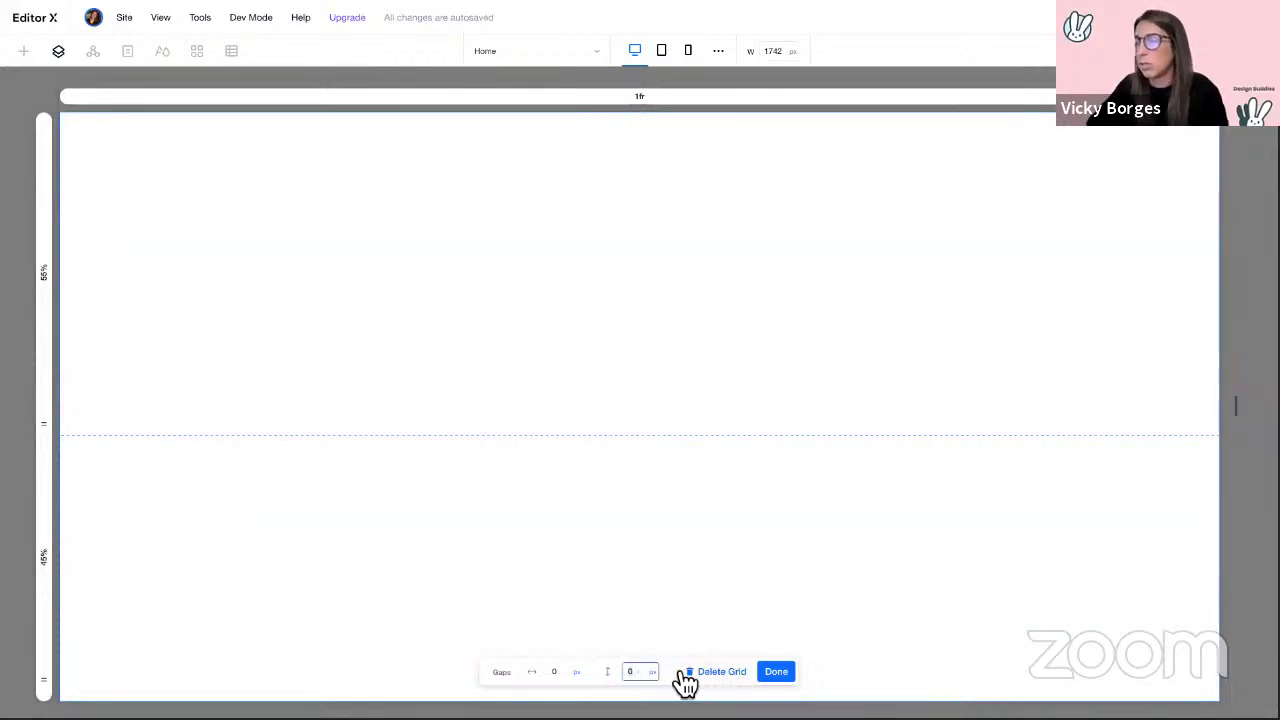
{"action": "type", "text": "20"}
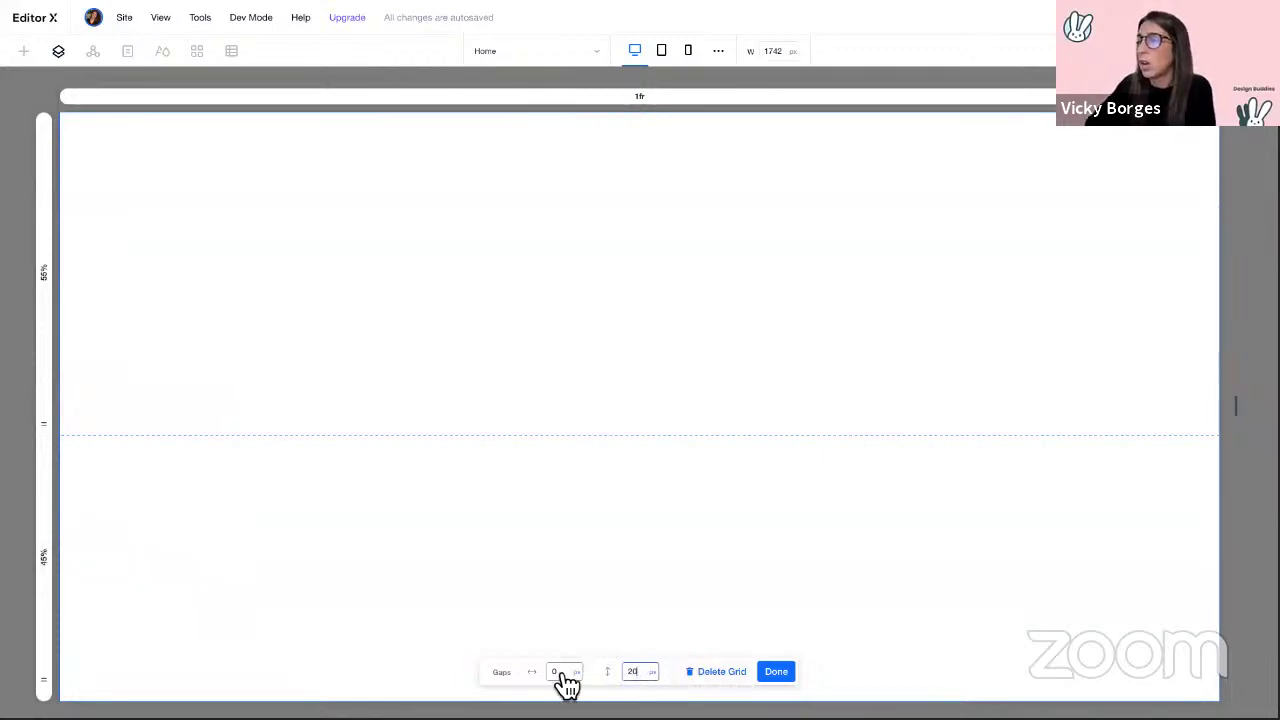
{"action": "left_click", "coordinate": [556, 671]}
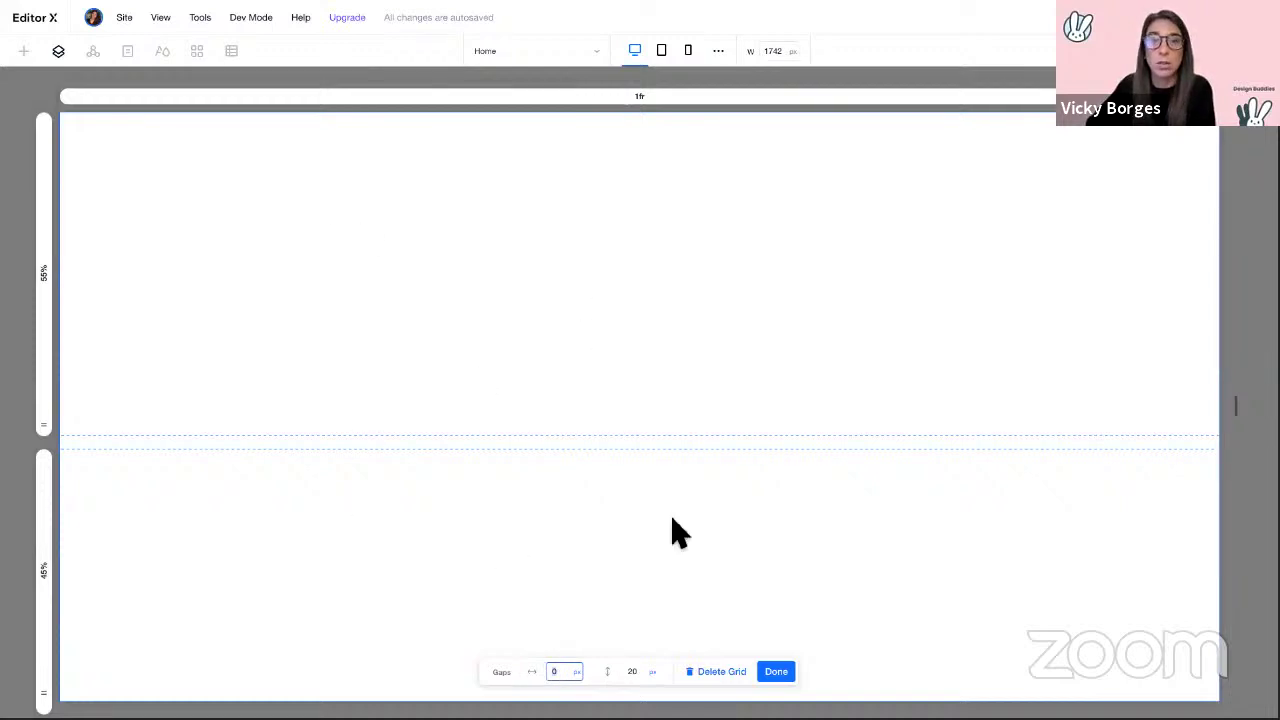
{"action": "left_click", "coordinate": [645, 676]}
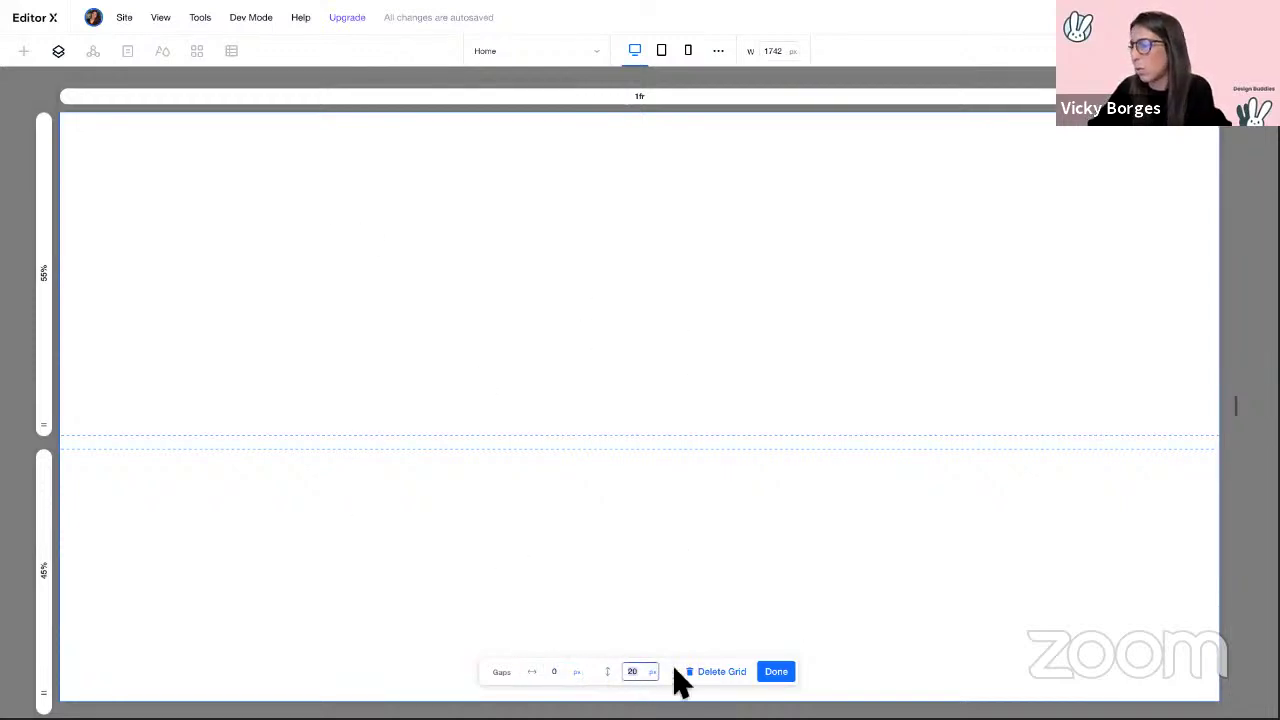
{"action": "left_click", "coordinate": [562, 673]}
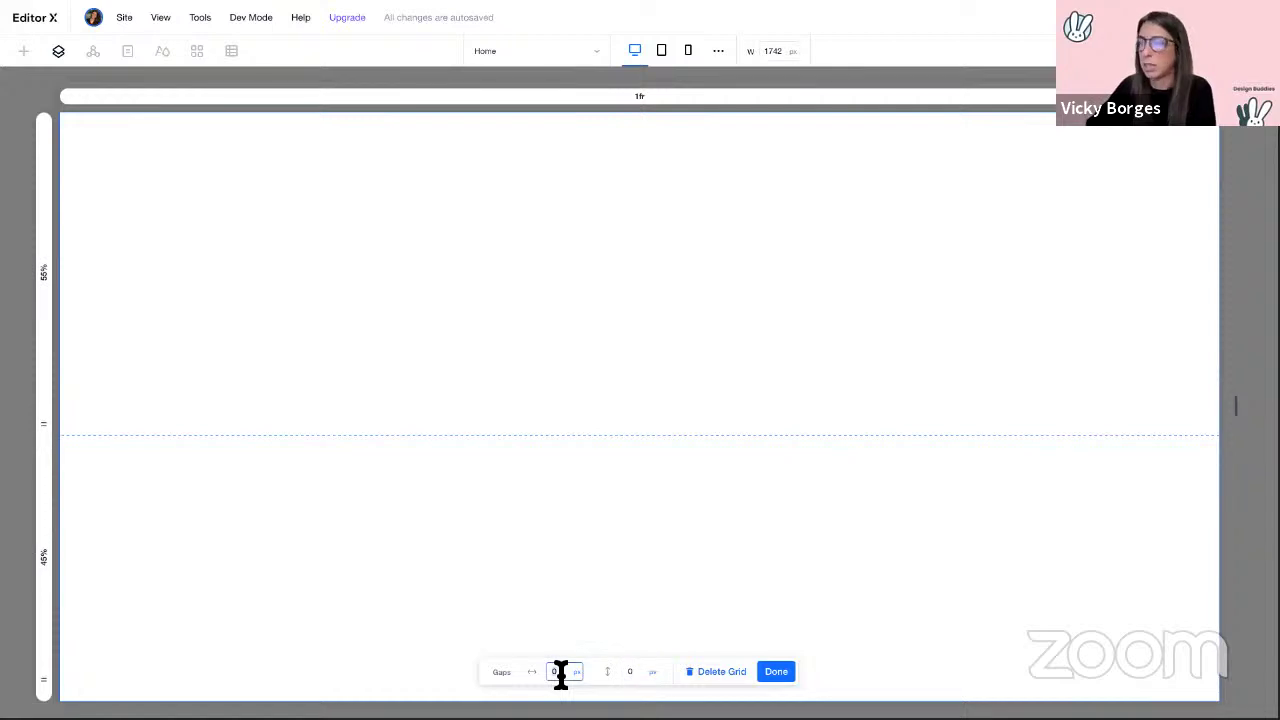
{"action": "left_click", "coordinate": [776, 672]}
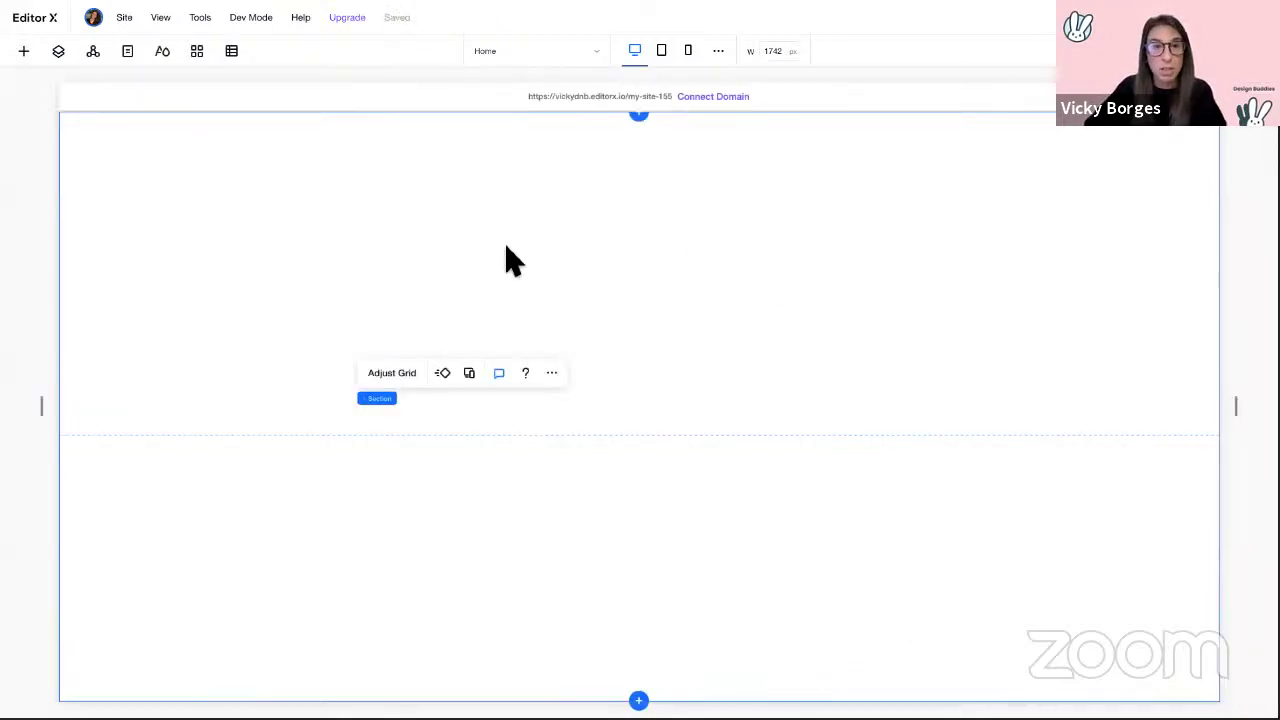
Step: Open the Media elements and browse the upload, Media from Wix, Shutterstock and Unsplash sources
{"action": "left_click", "coordinate": [27, 55]}
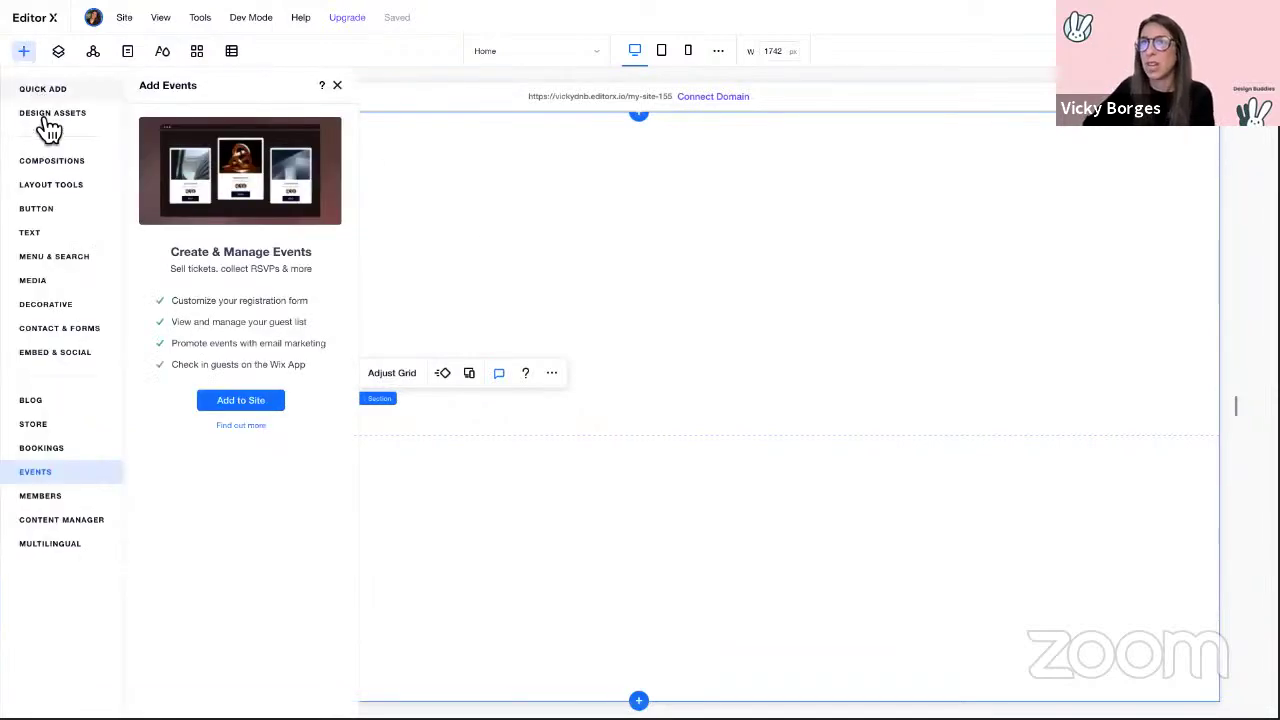
{"action": "left_click", "coordinate": [58, 284]}
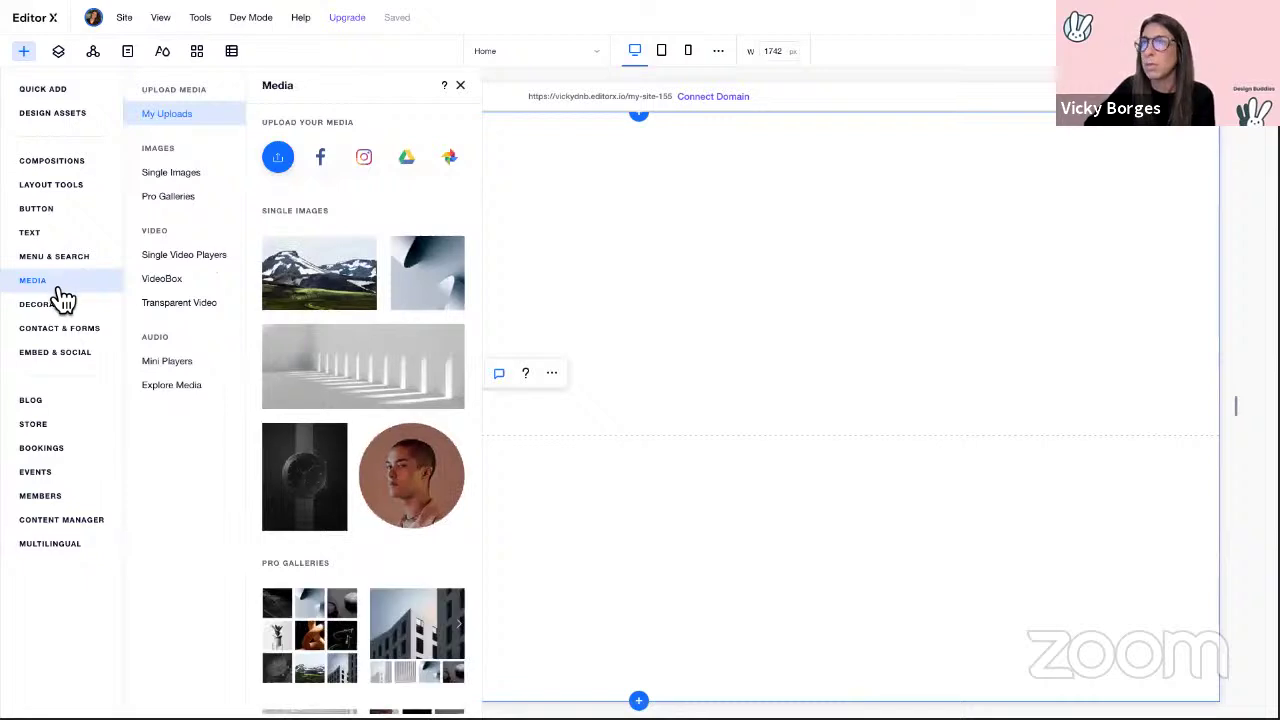
{"action": "left_click", "coordinate": [285, 168]}
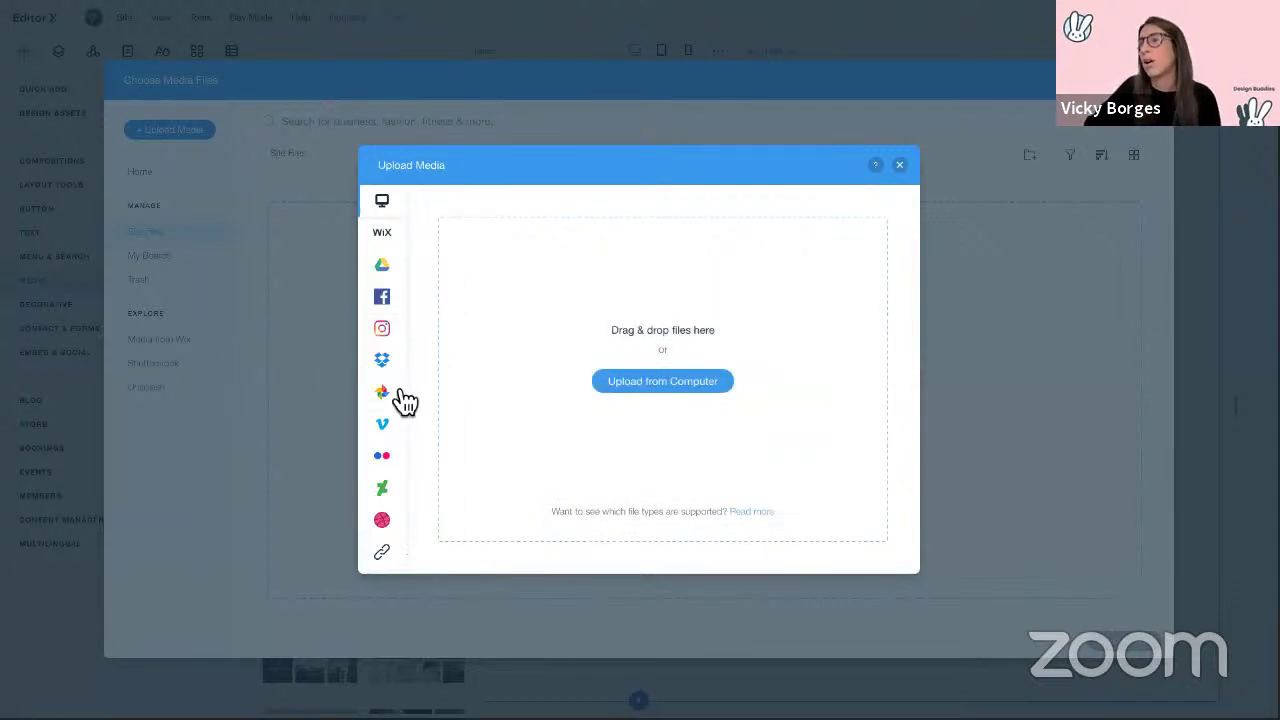
{"action": "left_click", "coordinate": [899, 166]}
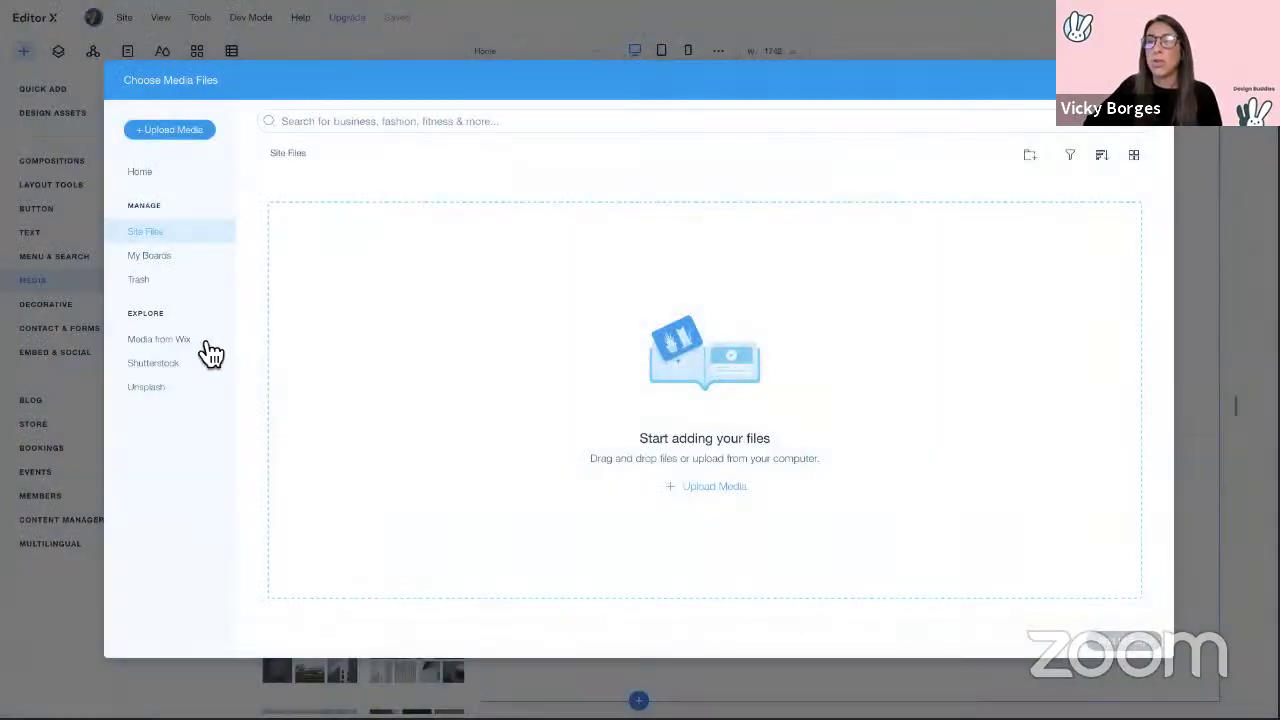
{"action": "left_click", "coordinate": [189, 347]}
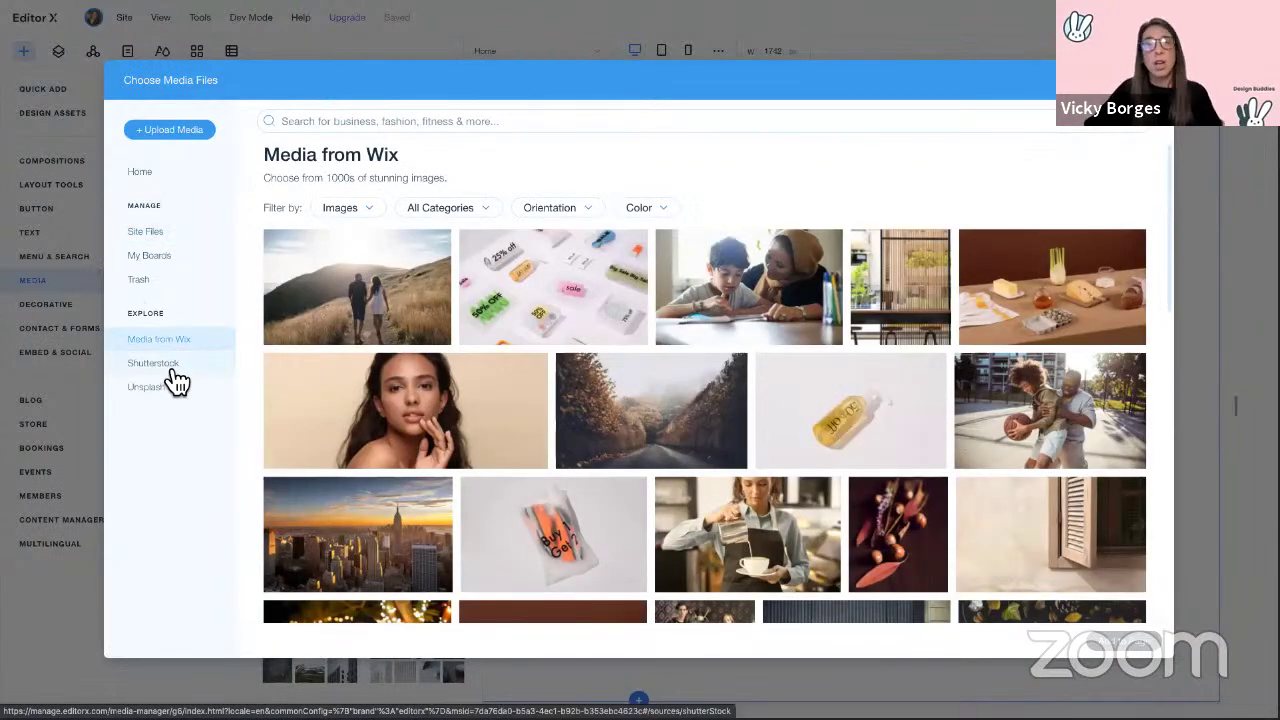
{"action": "left_click", "coordinate": [173, 370]}
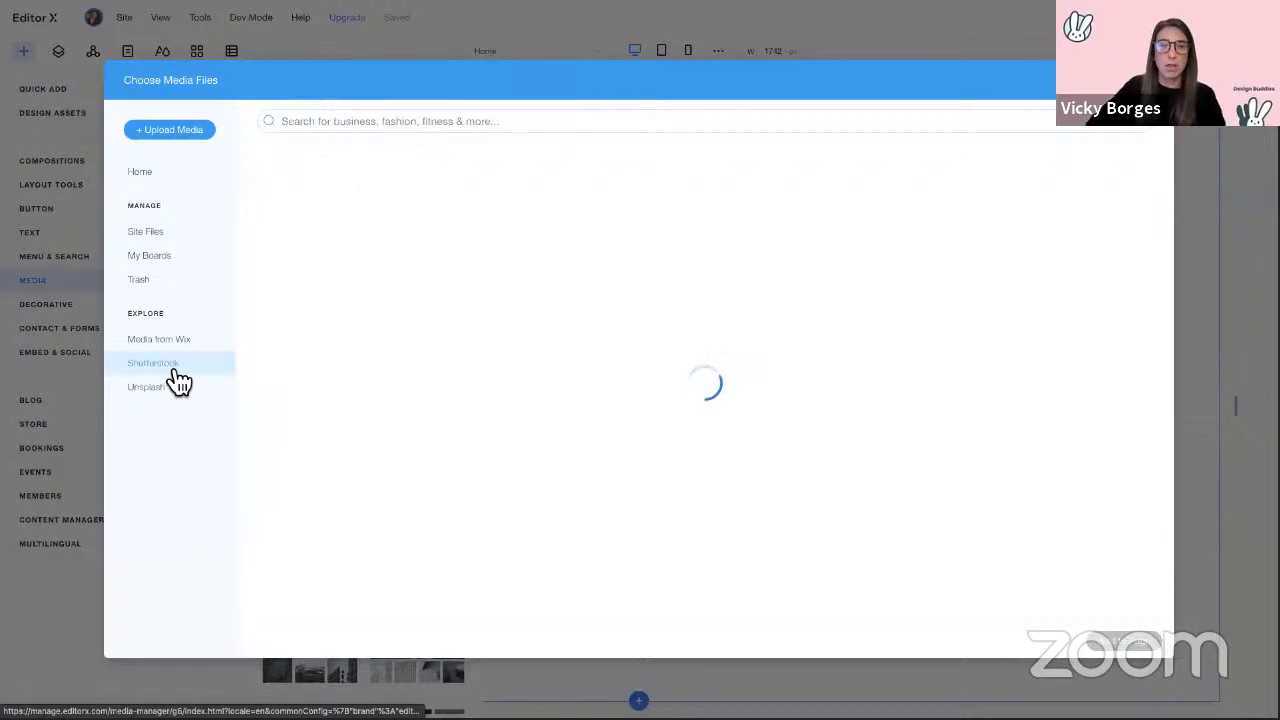
{"action": "left_click", "coordinate": [157, 396]}
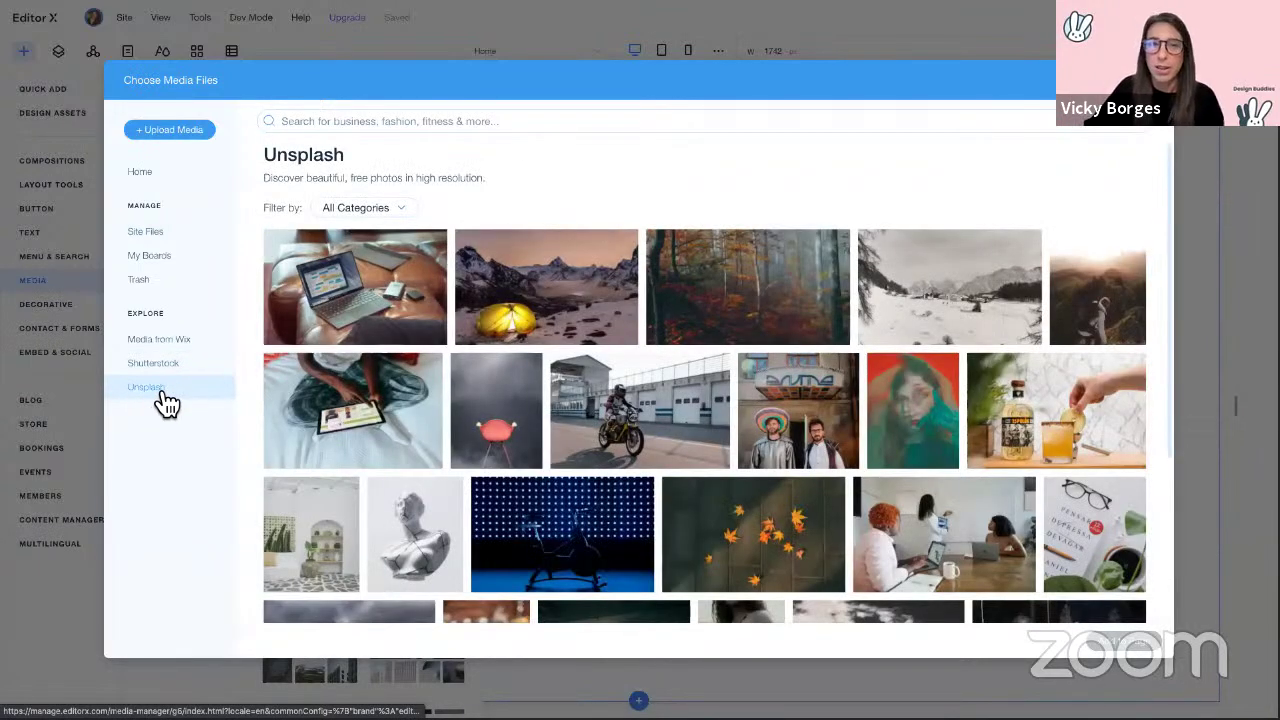
Step: Add the Shadow Portrait photo from My Boards > Design Buddies to the page
{"action": "left_click", "coordinate": [158, 264]}
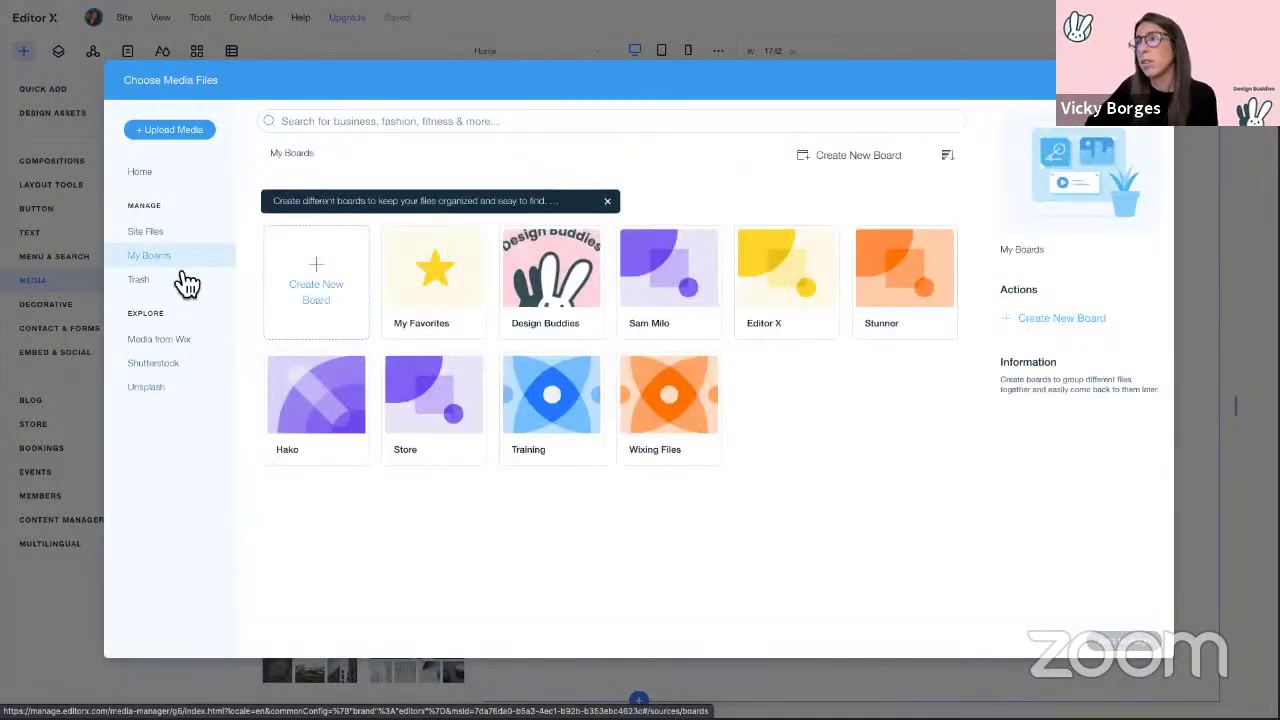
{"action": "left_click", "coordinate": [565, 282]}
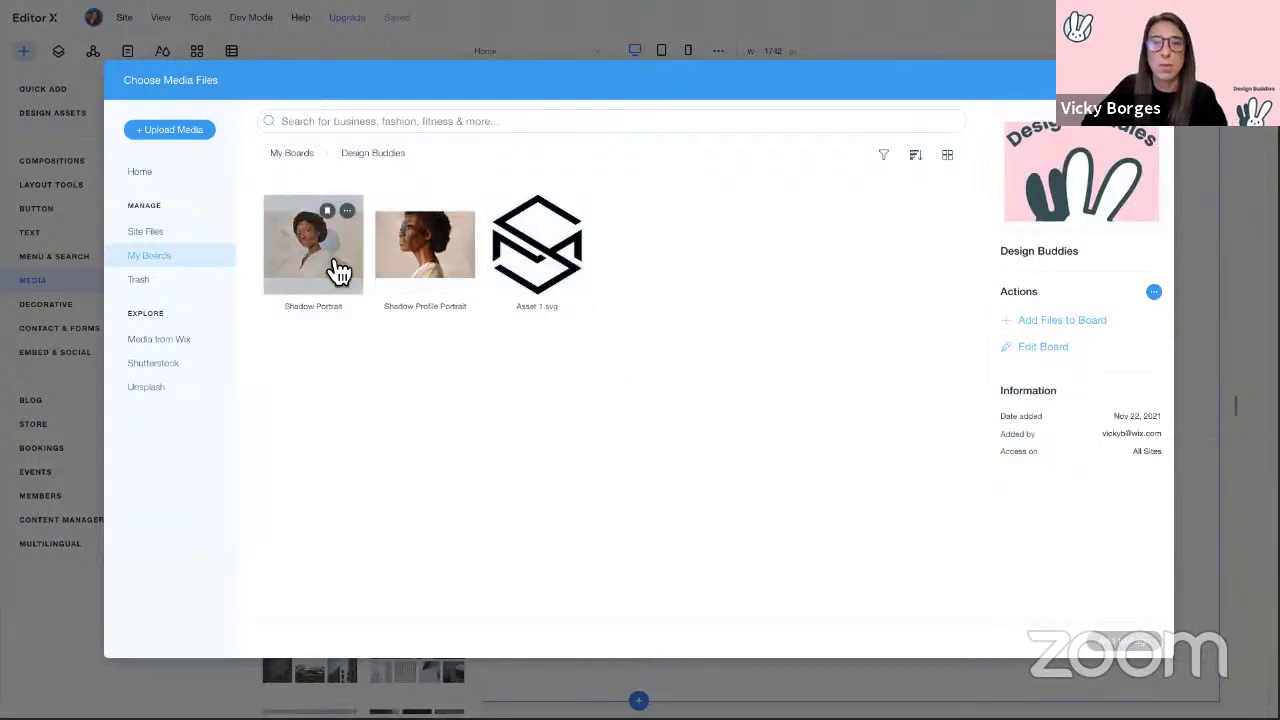
{"action": "left_click", "coordinate": [340, 272]}
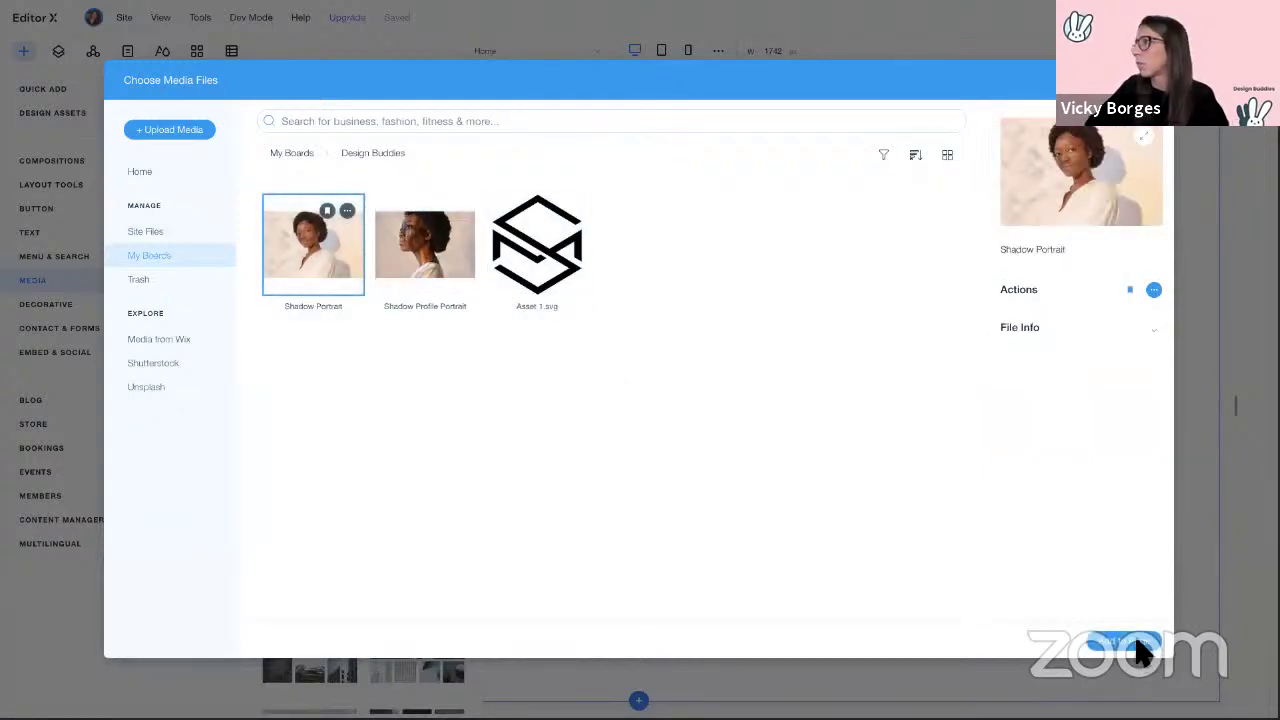
{"action": "left_click", "coordinate": [1138, 643]}
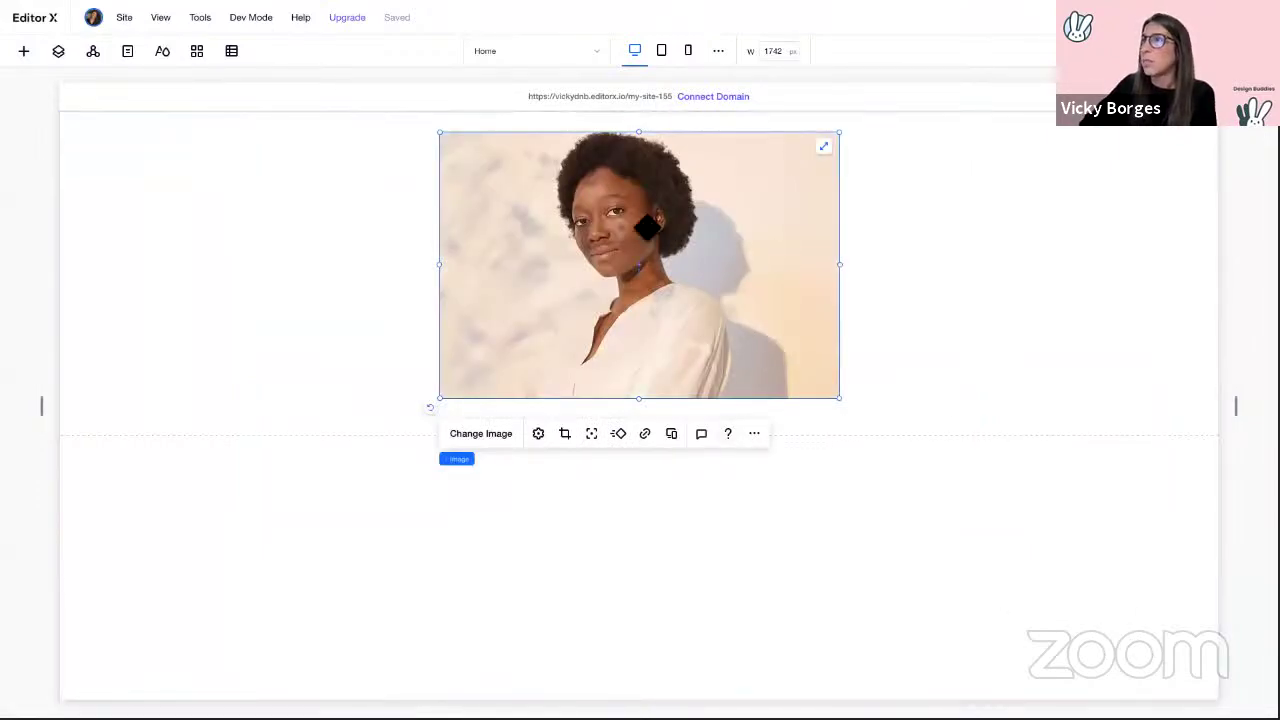
Step: Reposition the portrait and switch its docking from left/top to right/bottom
{"action": "left_click_drag", "start_coordinate": [647, 228], "coordinate": [429, 303]}
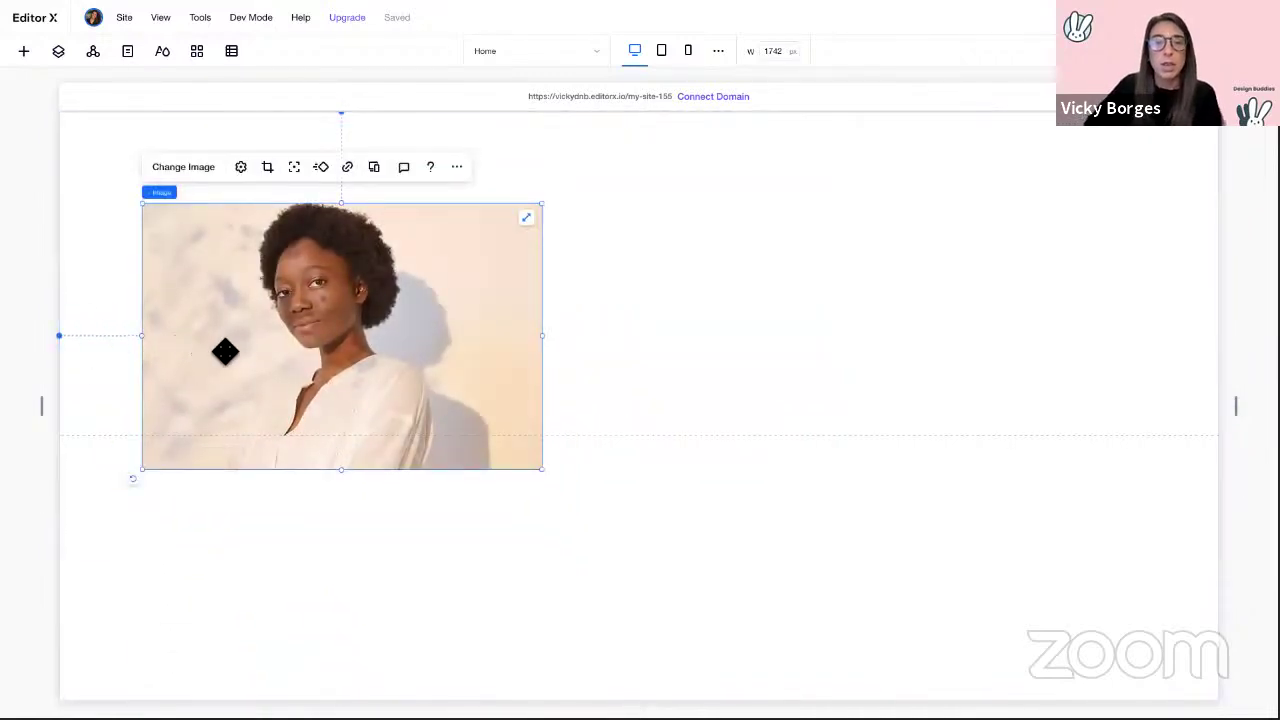
{"action": "mouse_move", "coordinate": [293, 336]}
{"action": "left_mouse_down"}
{"action": "mouse_move", "coordinate": [429, 380]}
{"action": "mouse_move", "coordinate": [357, 271]}
{"action": "mouse_move", "coordinate": [299, 313]}
{"action": "left_mouse_up"}
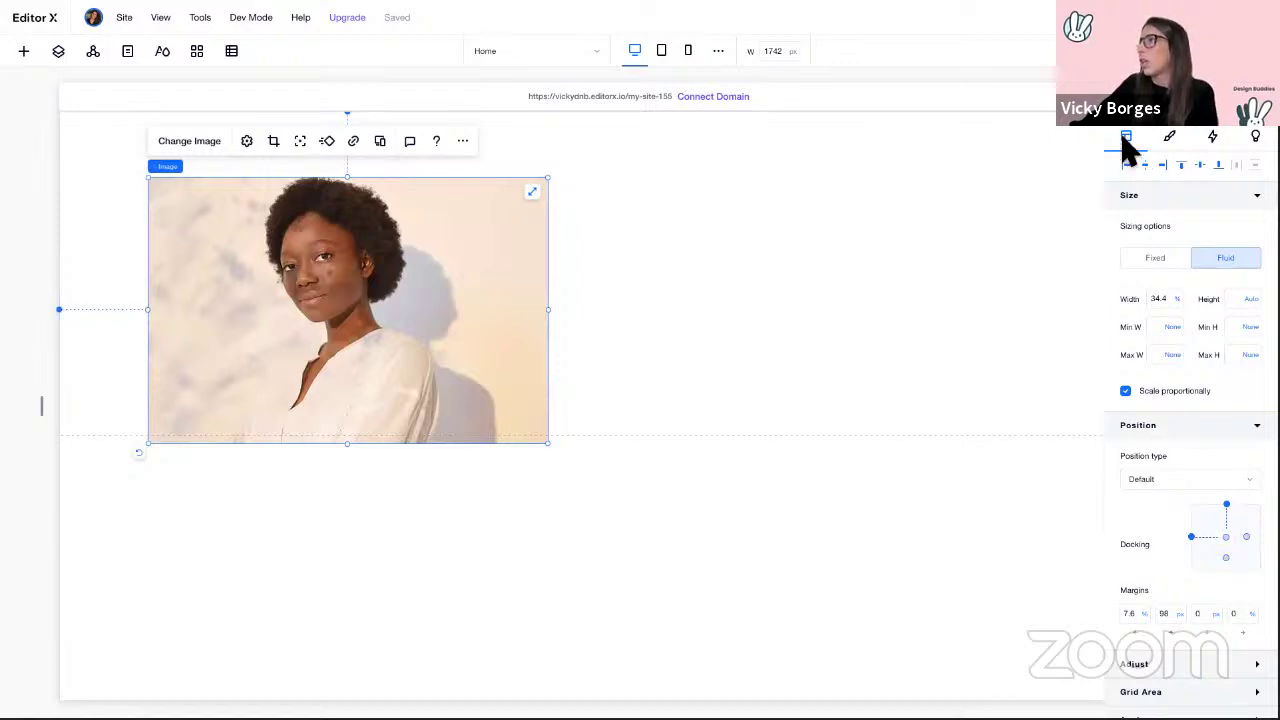
{"action": "scroll", "coordinate": [1200, 486], "scroll_direction": "down", "scroll_amount": 1}
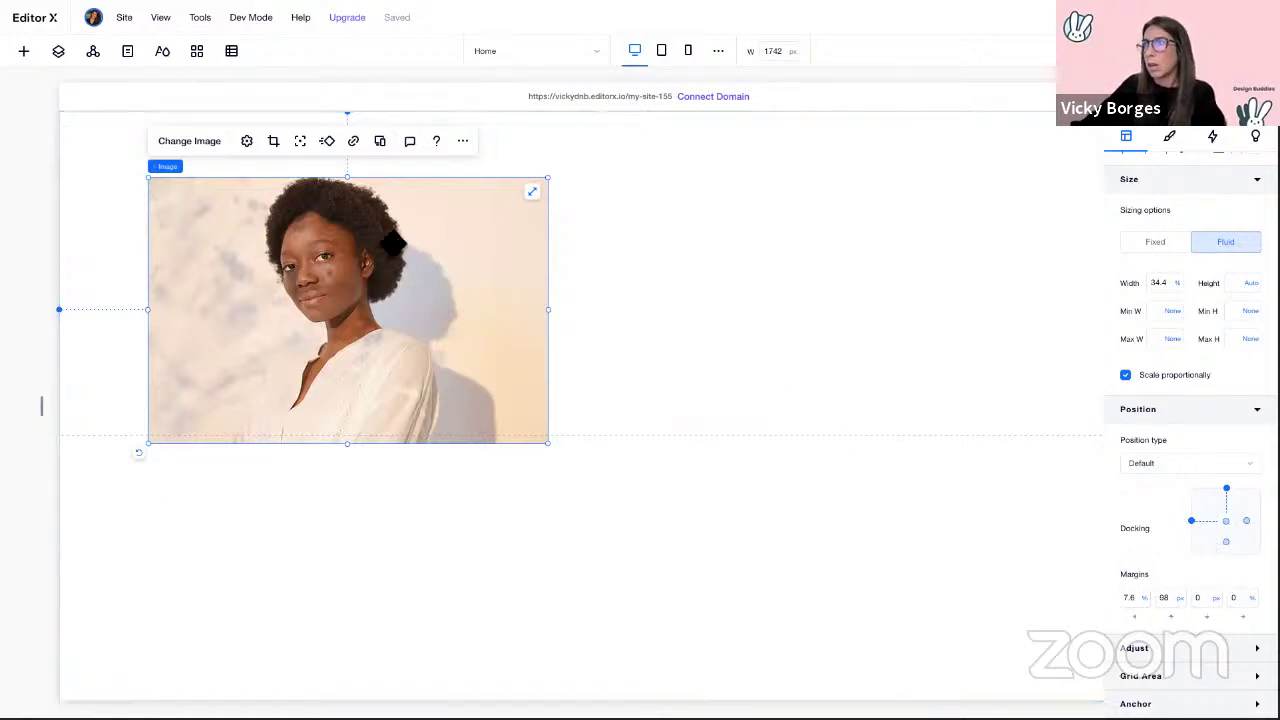
{"action": "mouse_move", "coordinate": [384, 254]}
{"action": "left_mouse_down"}
{"action": "mouse_move", "coordinate": [411, 338]}
{"action": "mouse_move", "coordinate": [631, 386]}
{"action": "mouse_move", "coordinate": [771, 269]}
{"action": "mouse_move", "coordinate": [731, 229]}
{"action": "mouse_move", "coordinate": [803, 263]}
{"action": "mouse_move", "coordinate": [553, 248]}
{"action": "mouse_move", "coordinate": [377, 268]}
{"action": "mouse_move", "coordinate": [391, 271]}
{"action": "left_mouse_up"}
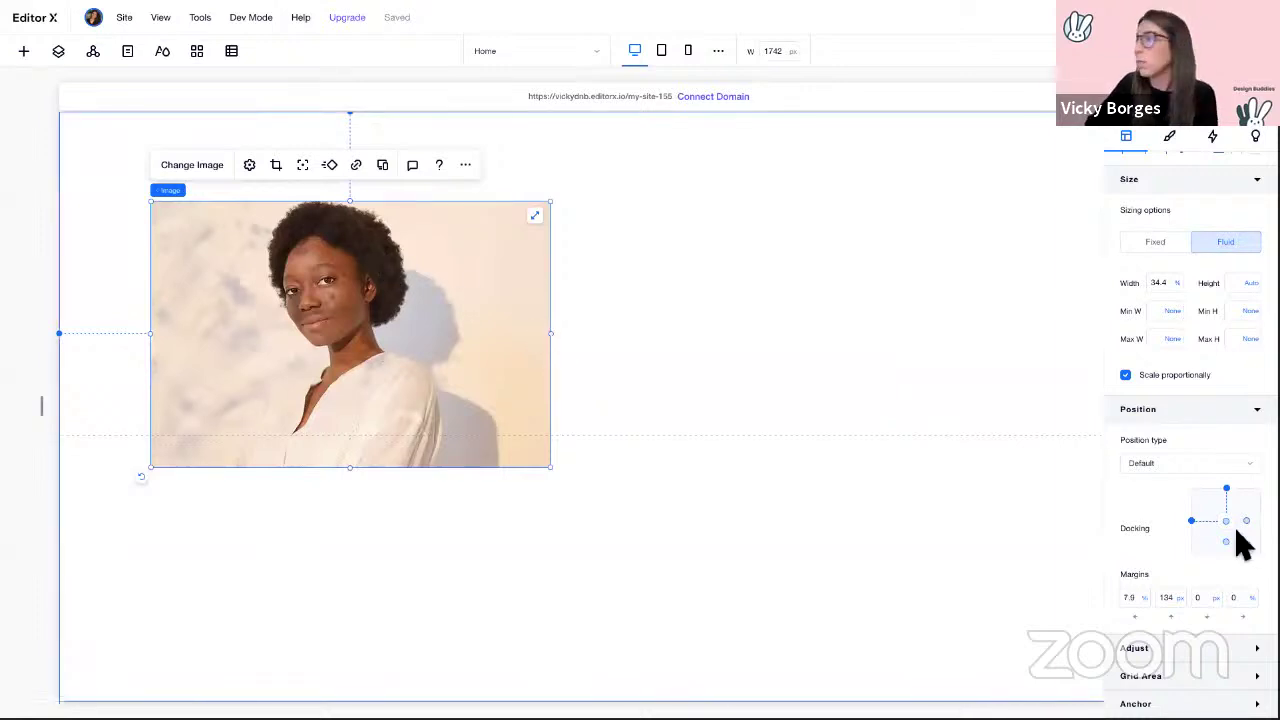
{"action": "left_click", "coordinate": [1192, 521]}
{"action": "left_click", "coordinate": [1227, 490]}
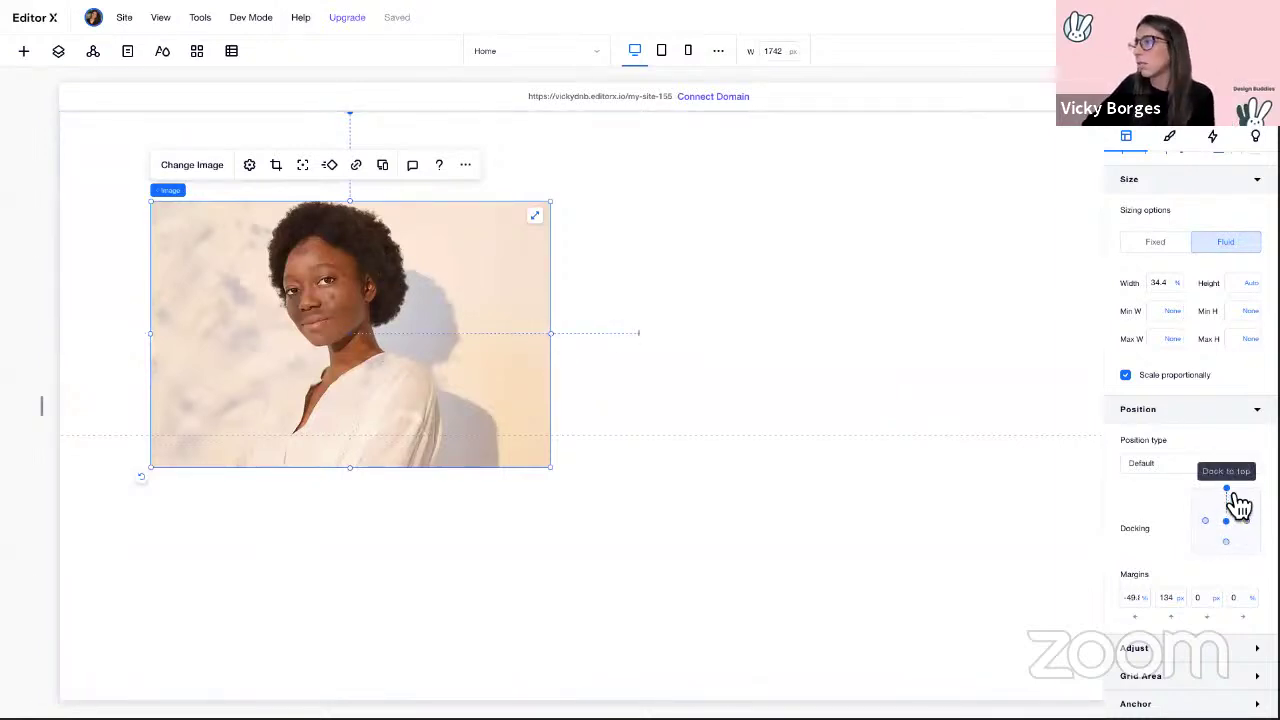
{"action": "left_click", "coordinate": [1246, 521]}
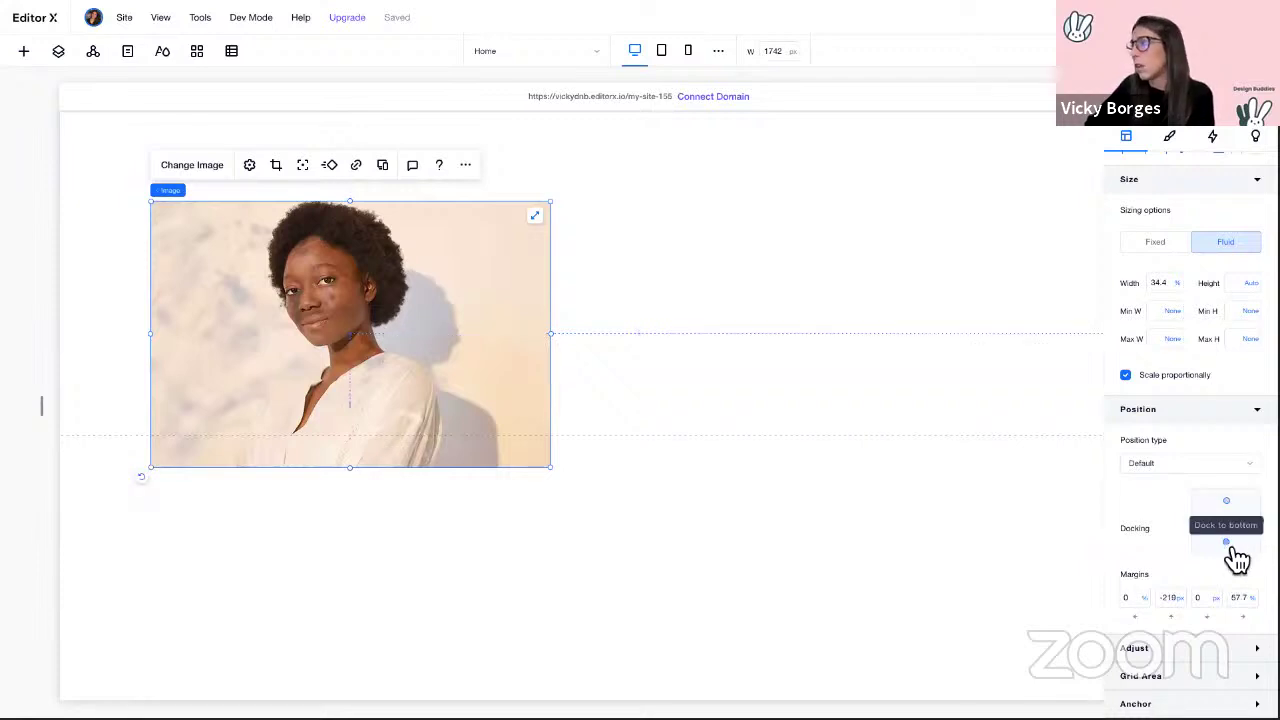
{"action": "left_click", "coordinate": [1227, 553]}
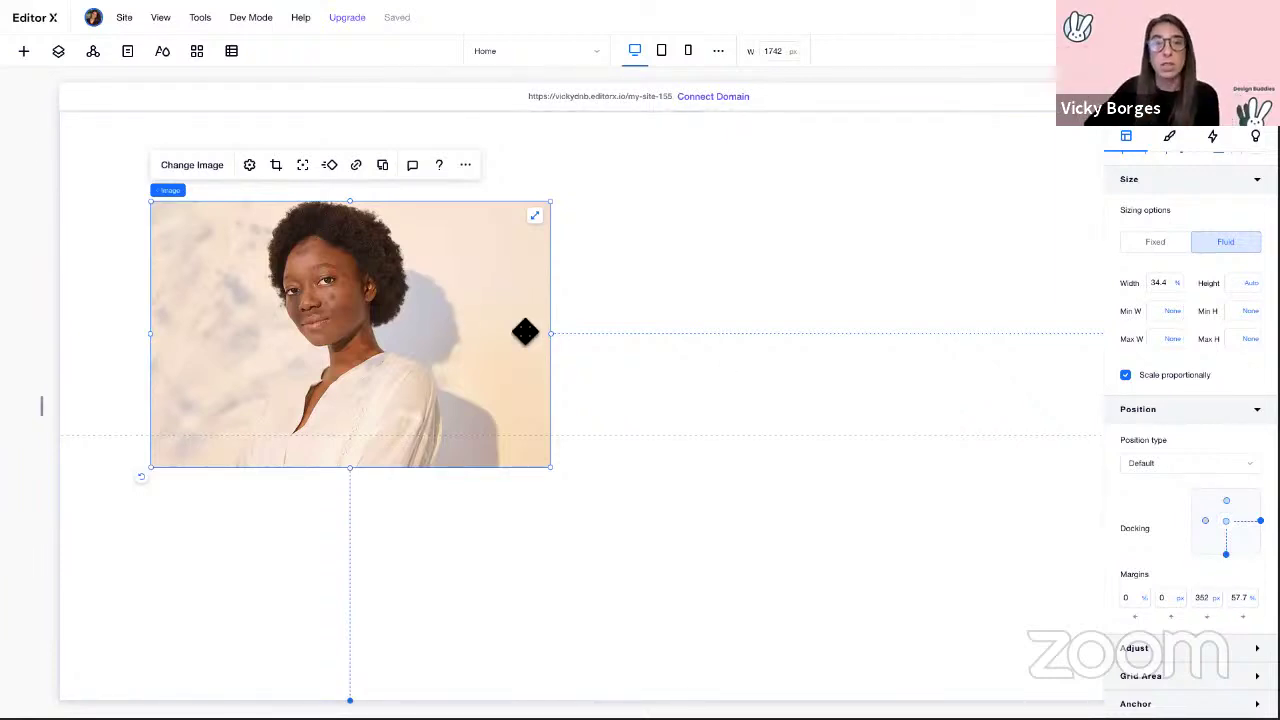
{"action": "left_click_drag", "start_coordinate": [443, 271], "coordinate": [445, 272]}
Step: Stretch the portrait edge to edge across the page with 0 px margins
{"action": "left_click", "coordinate": [570, 159]}
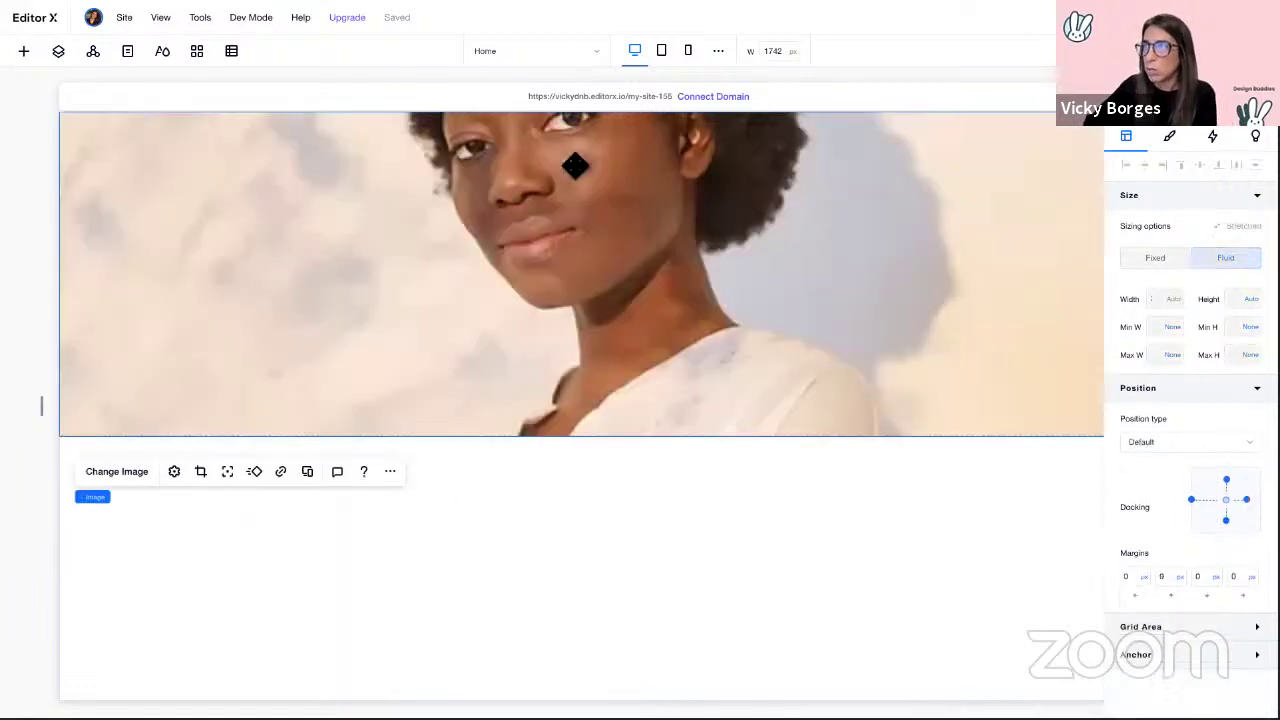
{"action": "scroll", "coordinate": [494, 251], "scroll_direction": "right", "scroll_amount": 3}
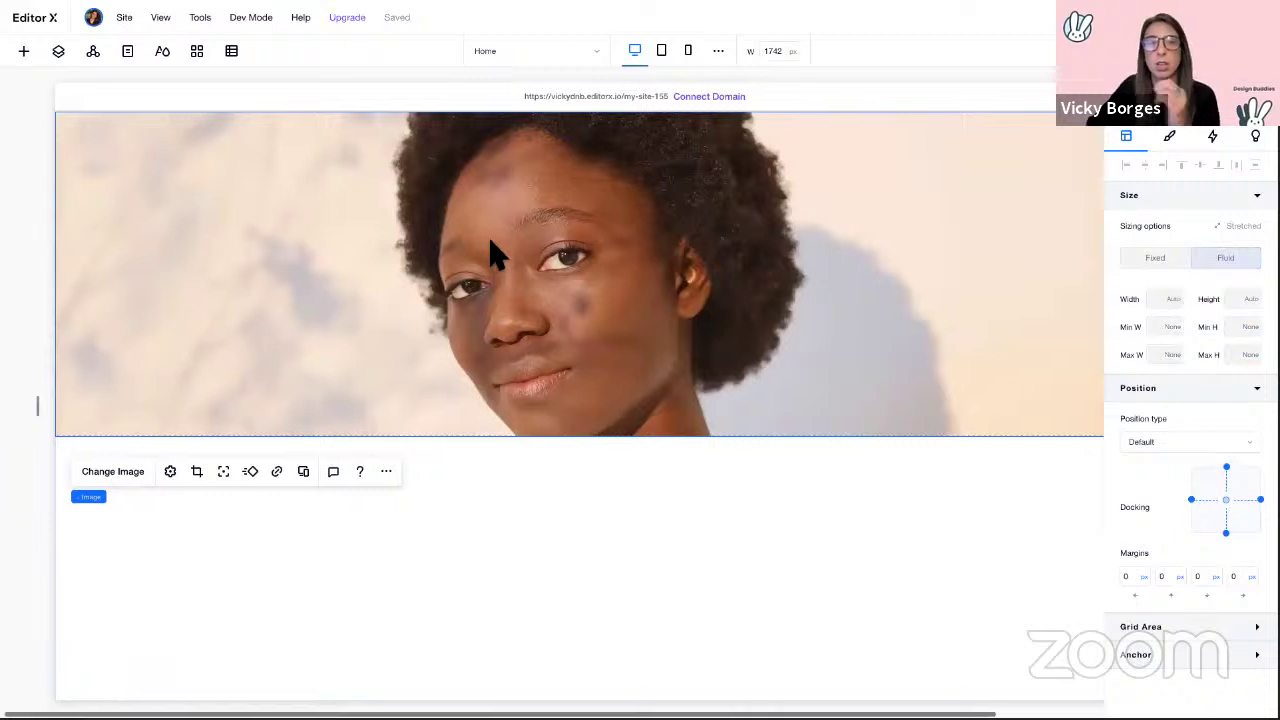
{"action": "scroll", "coordinate": [1050, 163], "scroll_direction": "right", "scroll_amount": 1}
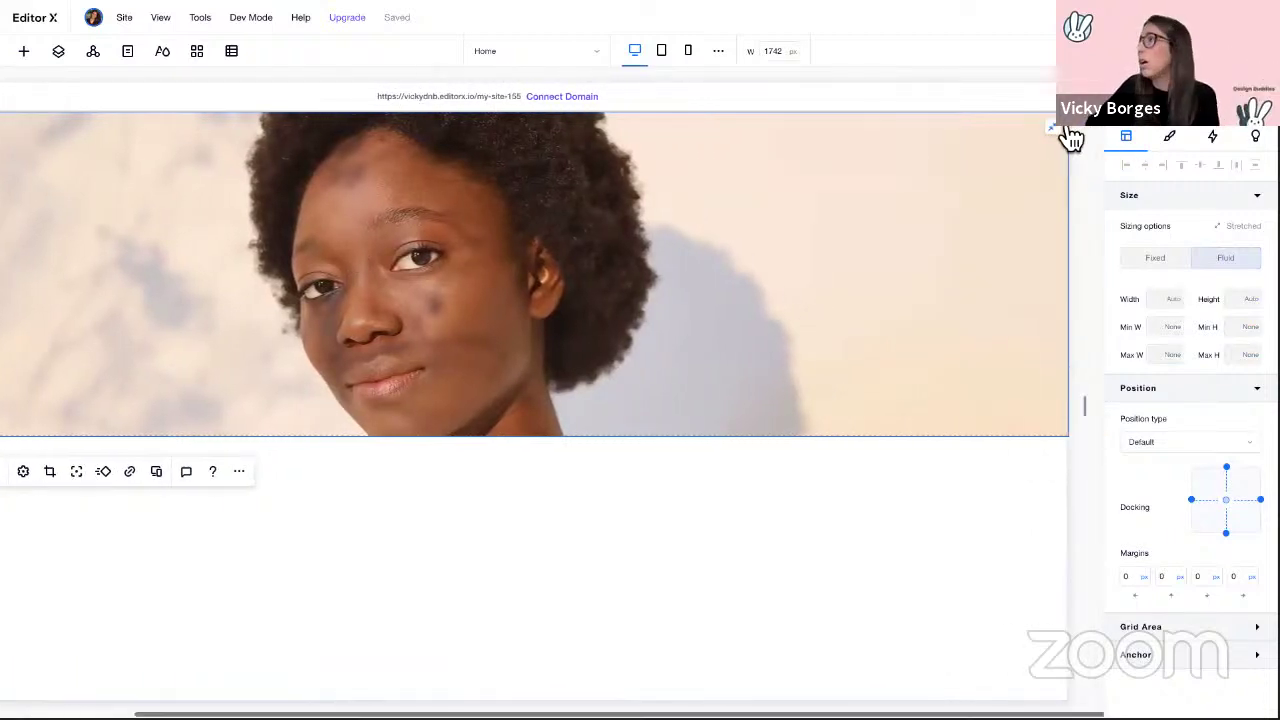
{"action": "left_click", "coordinate": [1053, 128]}
{"action": "left_click_drag", "start_coordinate": [511, 268], "coordinate": [355, 392]}
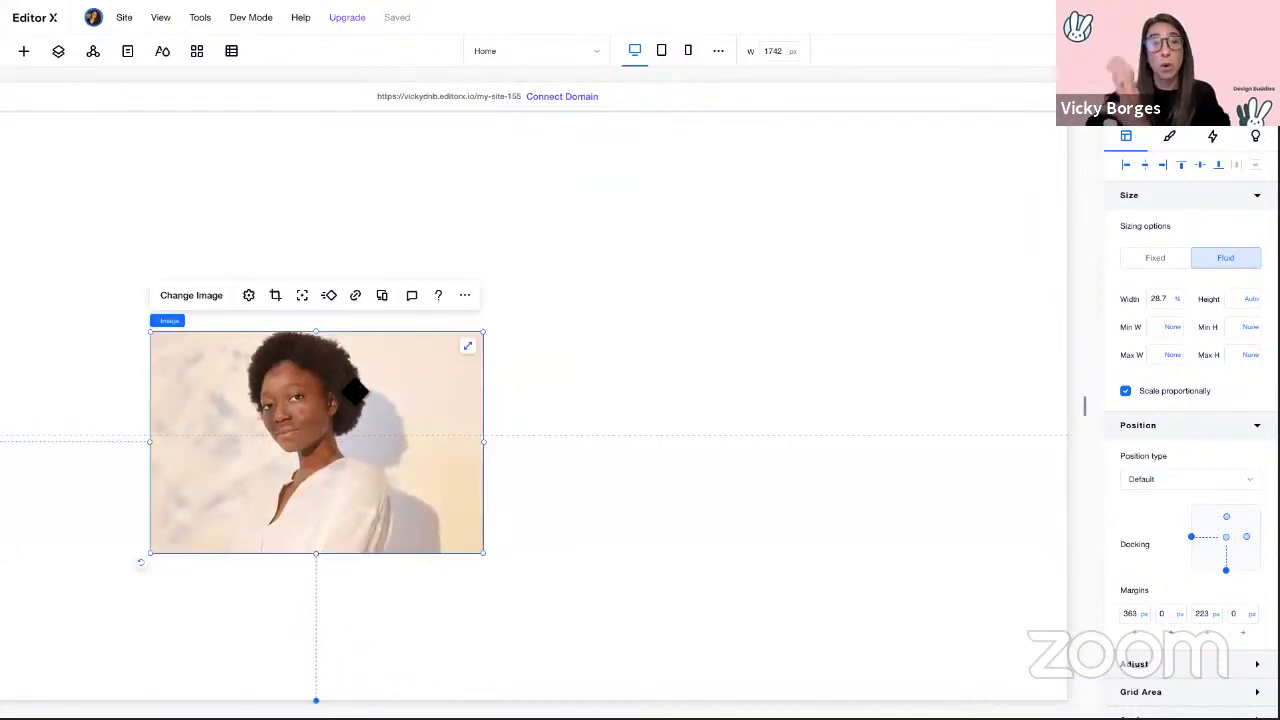
{"action": "left_click", "coordinate": [475, 353]}
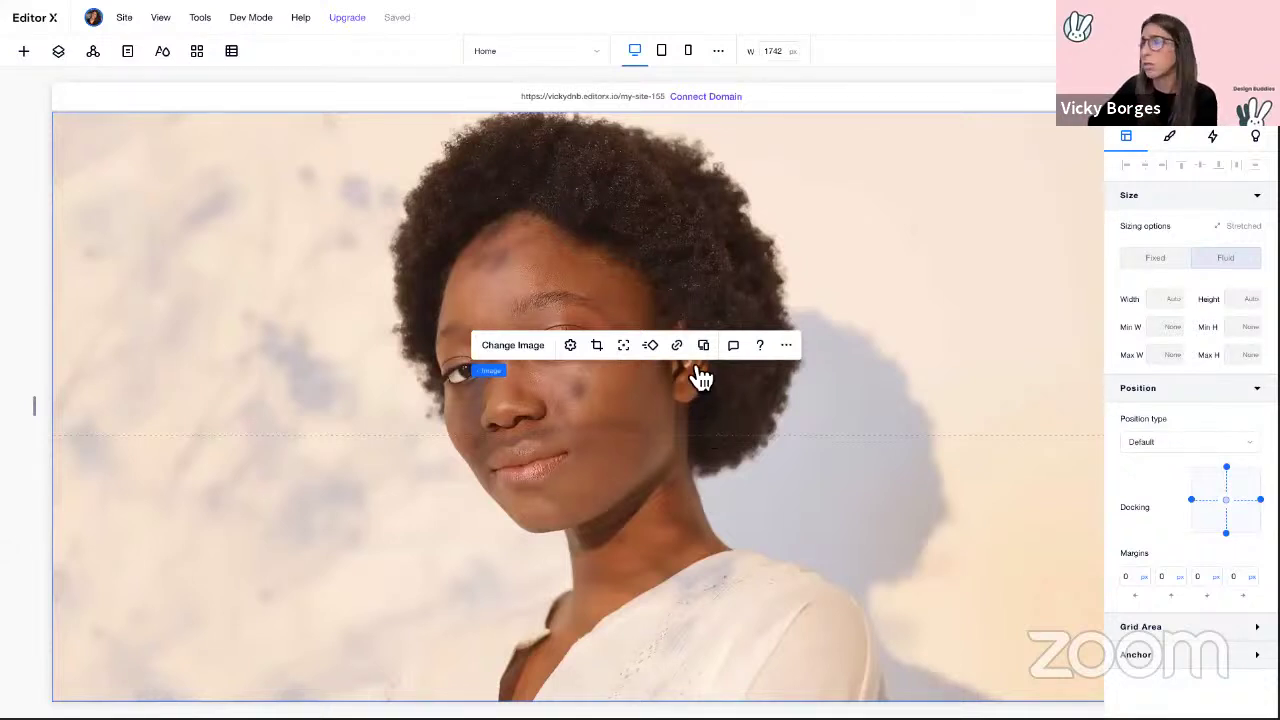
Step: Drag the portrait's focal point down and left to recrop it, then bring up the Add panel
{"action": "left_click", "coordinate": [628, 350]}
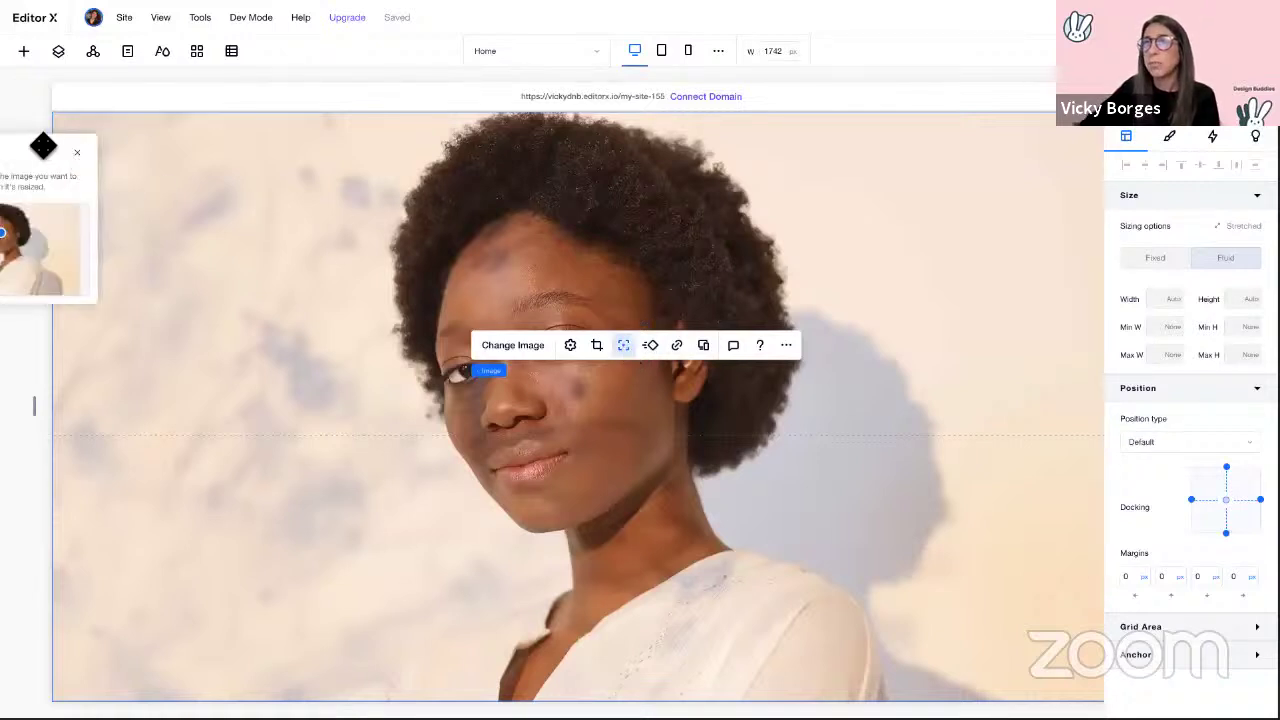
{"action": "left_click_drag", "start_coordinate": [43, 148], "coordinate": [273, 197]}
{"action": "left_click_drag", "start_coordinate": [233, 287], "coordinate": [228, 302]}
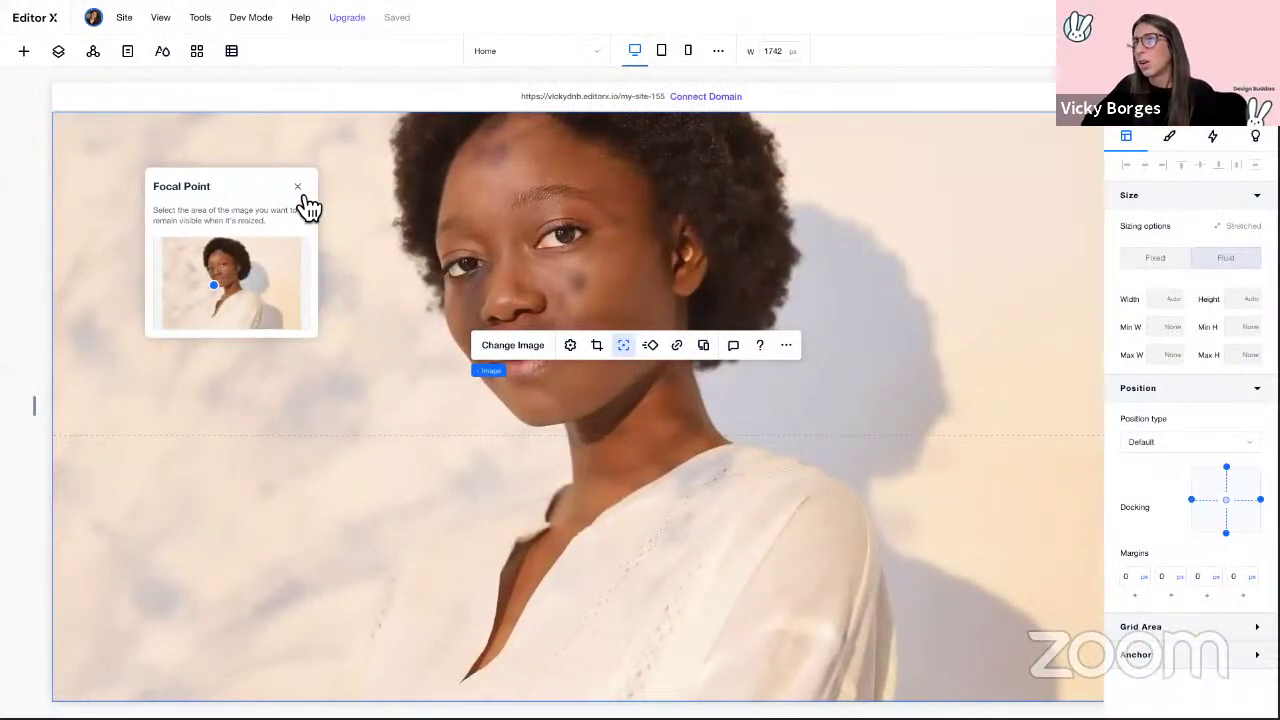
{"action": "left_click", "coordinate": [300, 190]}
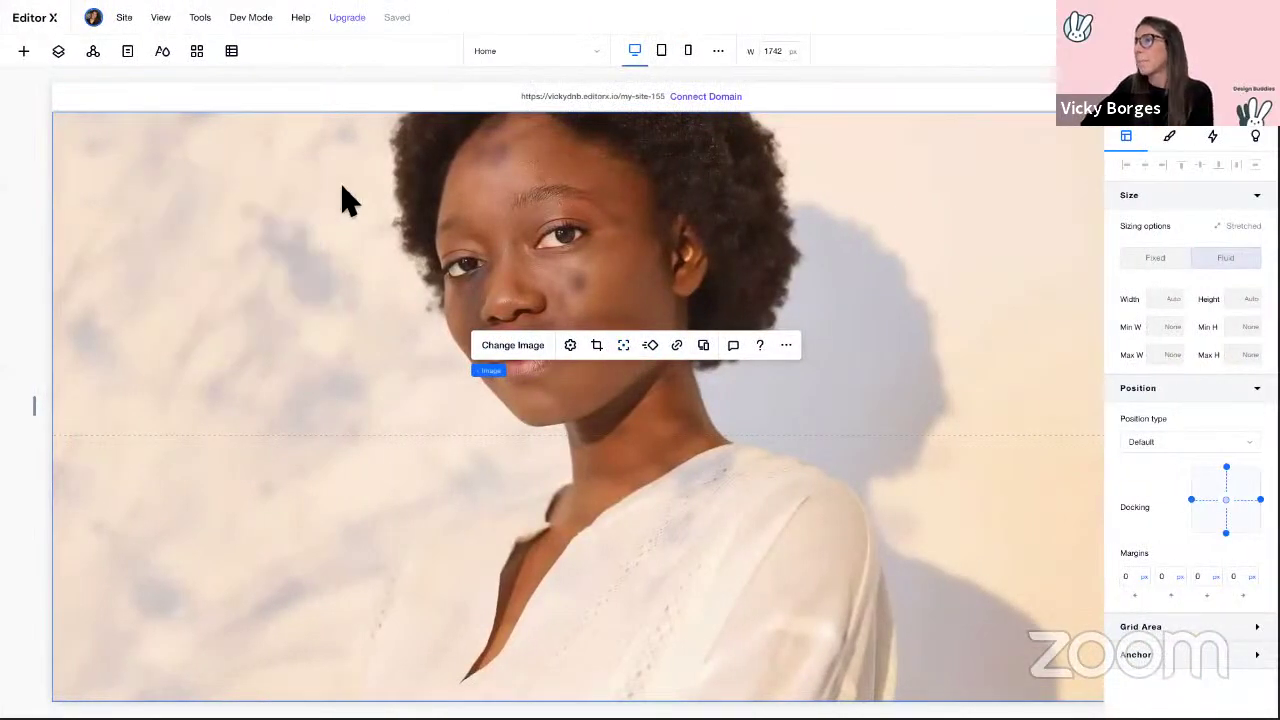
{"action": "left_click", "coordinate": [343, 200]}
{"action": "scroll", "coordinate": [657, 400], "scroll_direction": "right", "scroll_amount": 3}
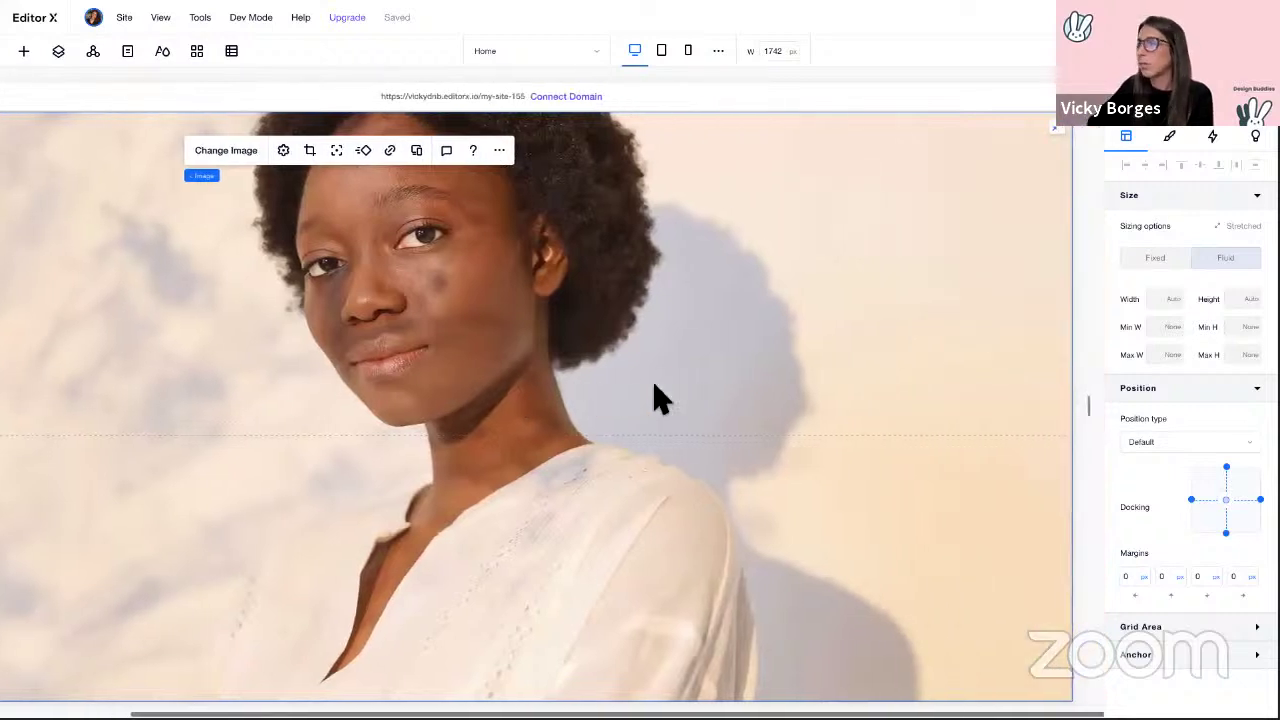
{"action": "scroll", "coordinate": [600, 420], "scroll_direction": "left", "scroll_amount": 4}
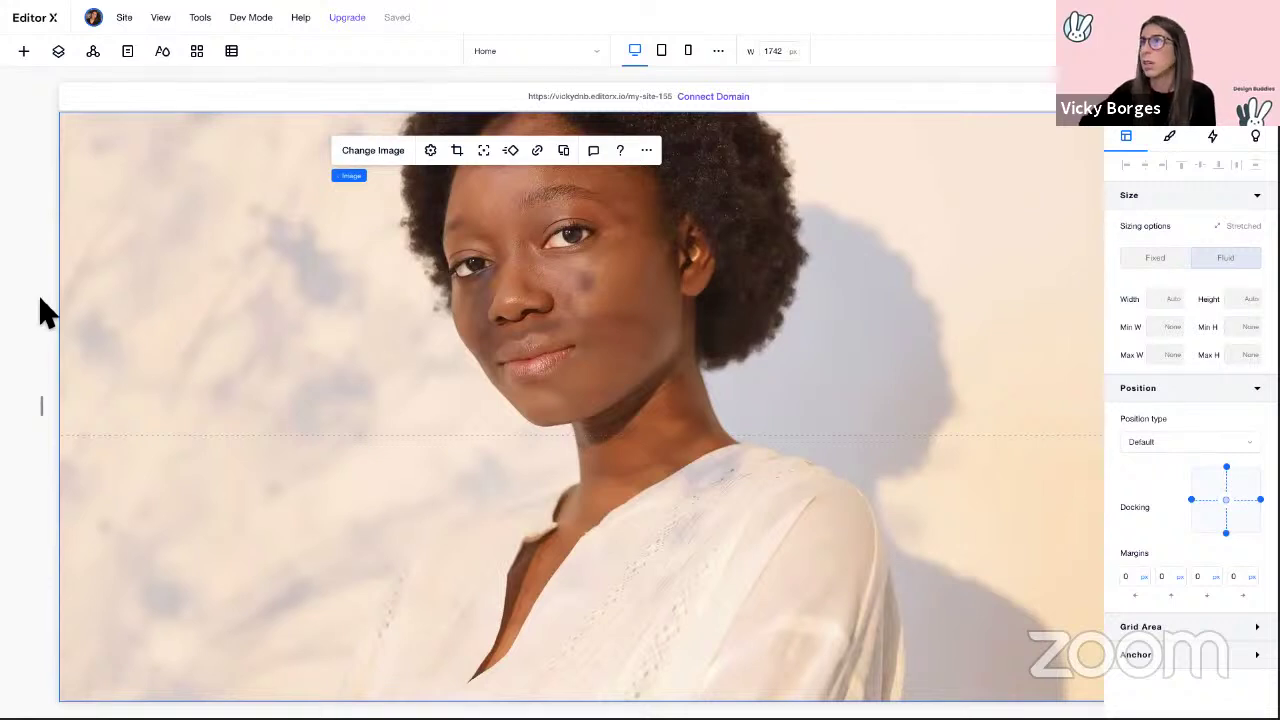
{"action": "left_click", "coordinate": [27, 55]}
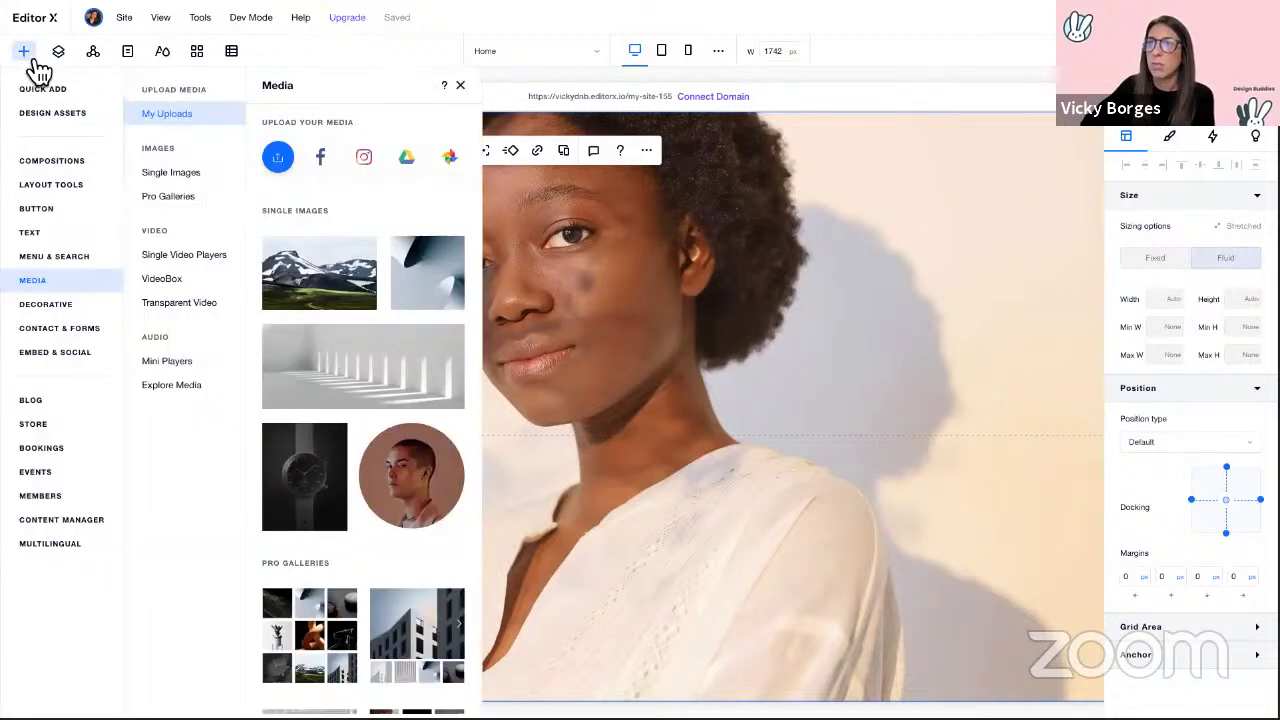
Step: Add a peach container below the portrait and stretch it to full page width
{"action": "left_click", "coordinate": [50, 95]}
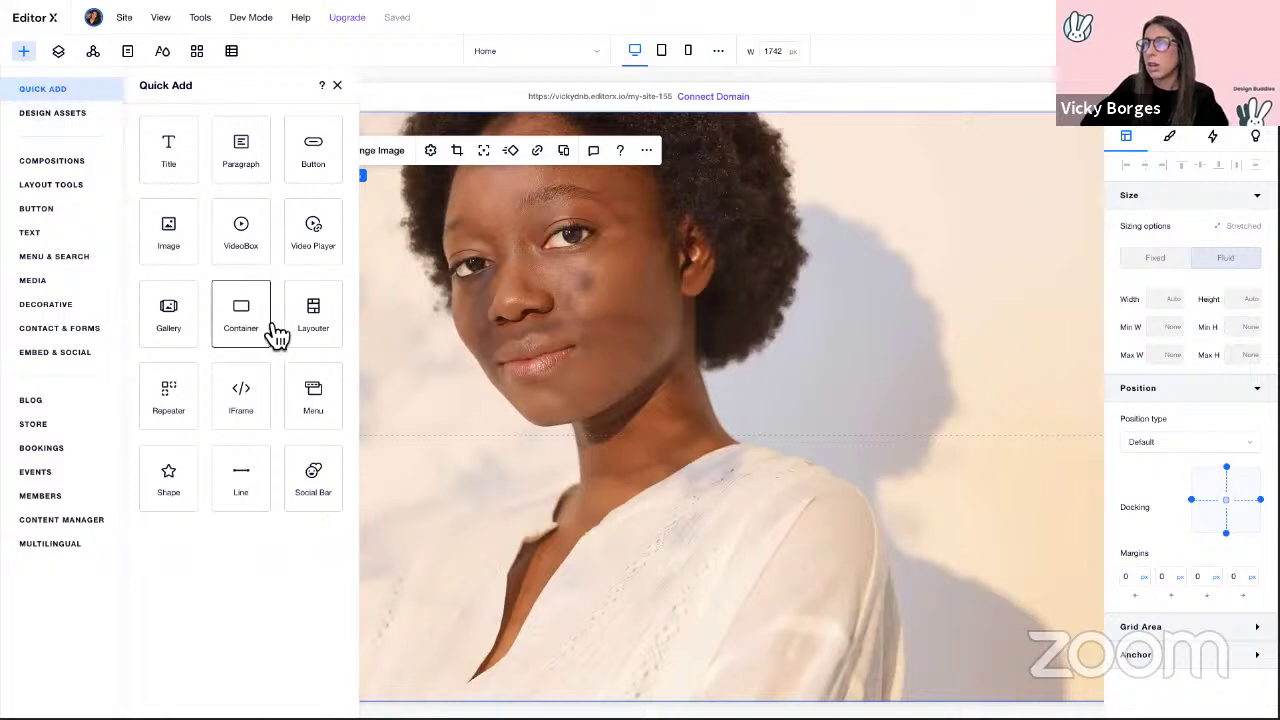
{"action": "left_click_drag", "start_coordinate": [277, 334], "coordinate": [594, 580]}
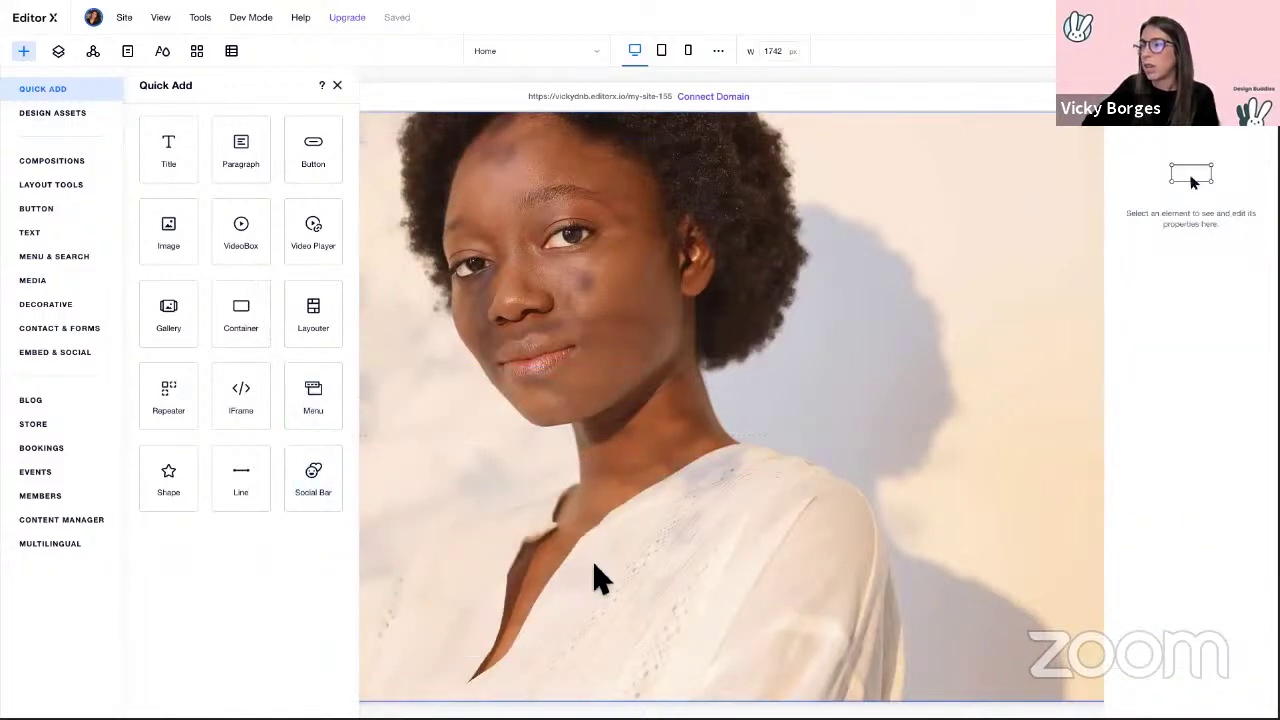
{"action": "left_click", "coordinate": [337, 85]}
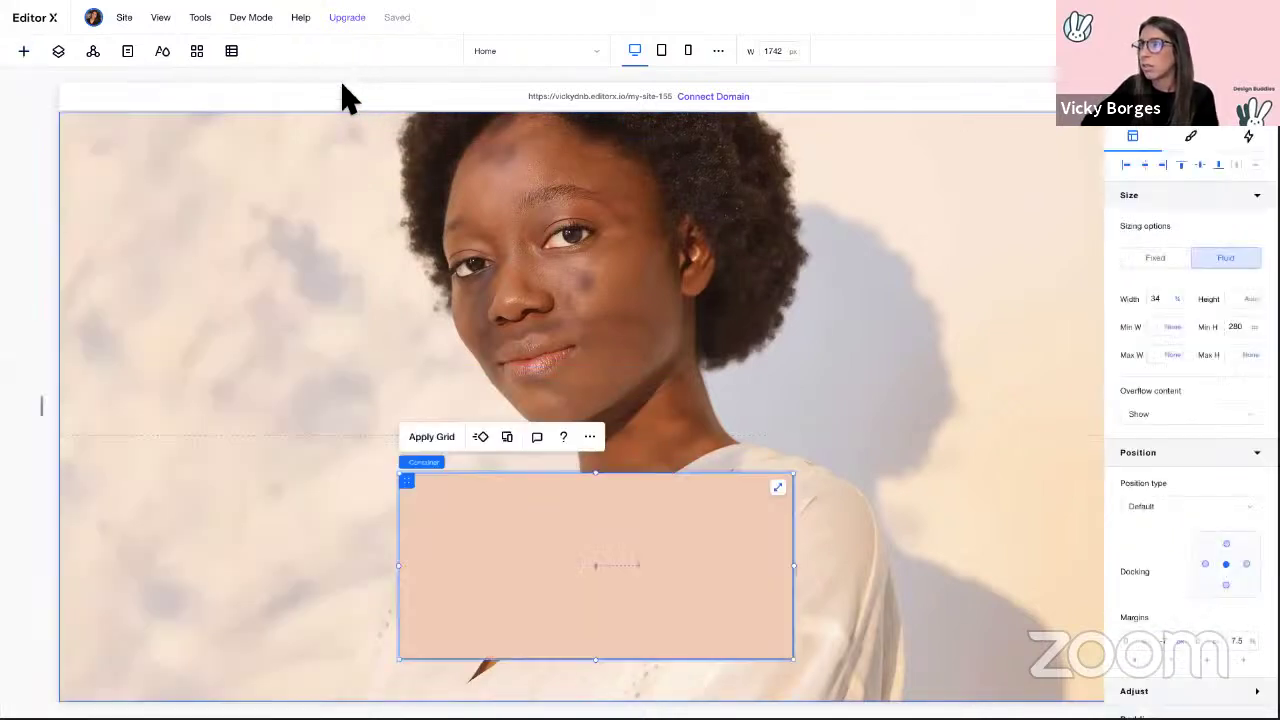
{"action": "left_click", "coordinate": [778, 488]}
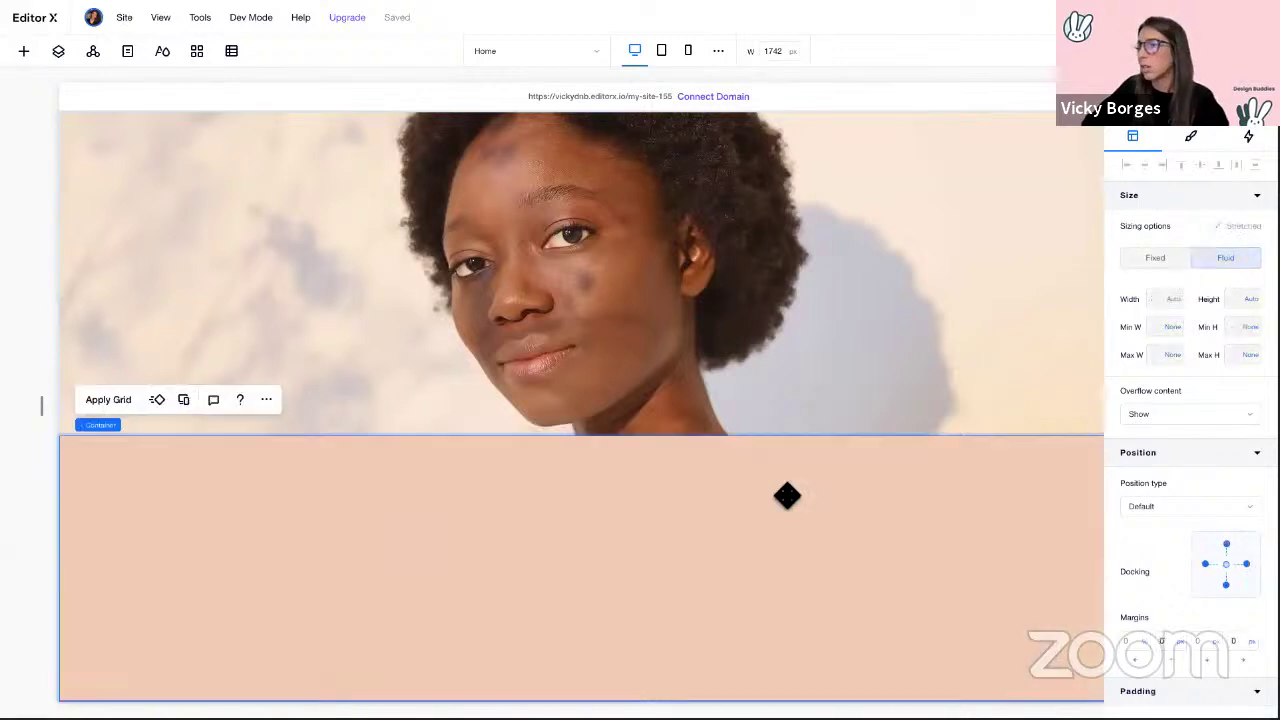
Step: Quick-add an 'Add a Title' heading inside the peach container
{"action": "right_click", "coordinate": [152, 488]}
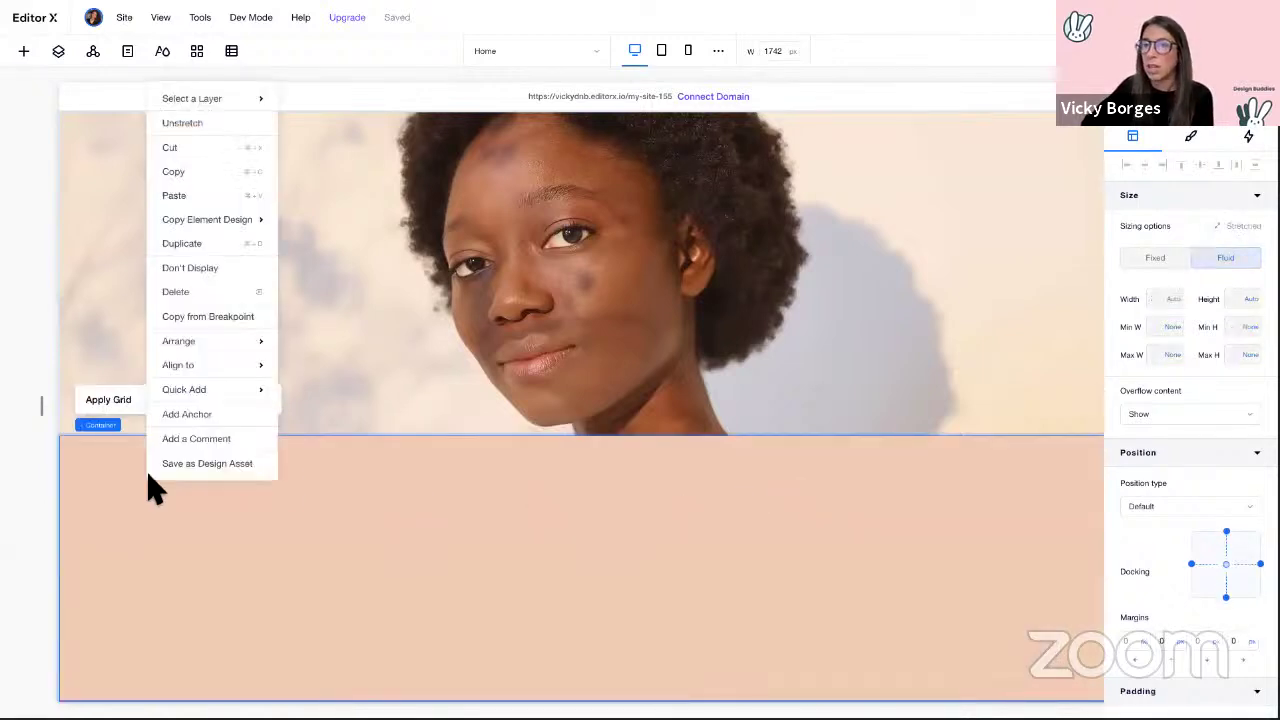
{"action": "mouse_move", "coordinate": [204, 398]}
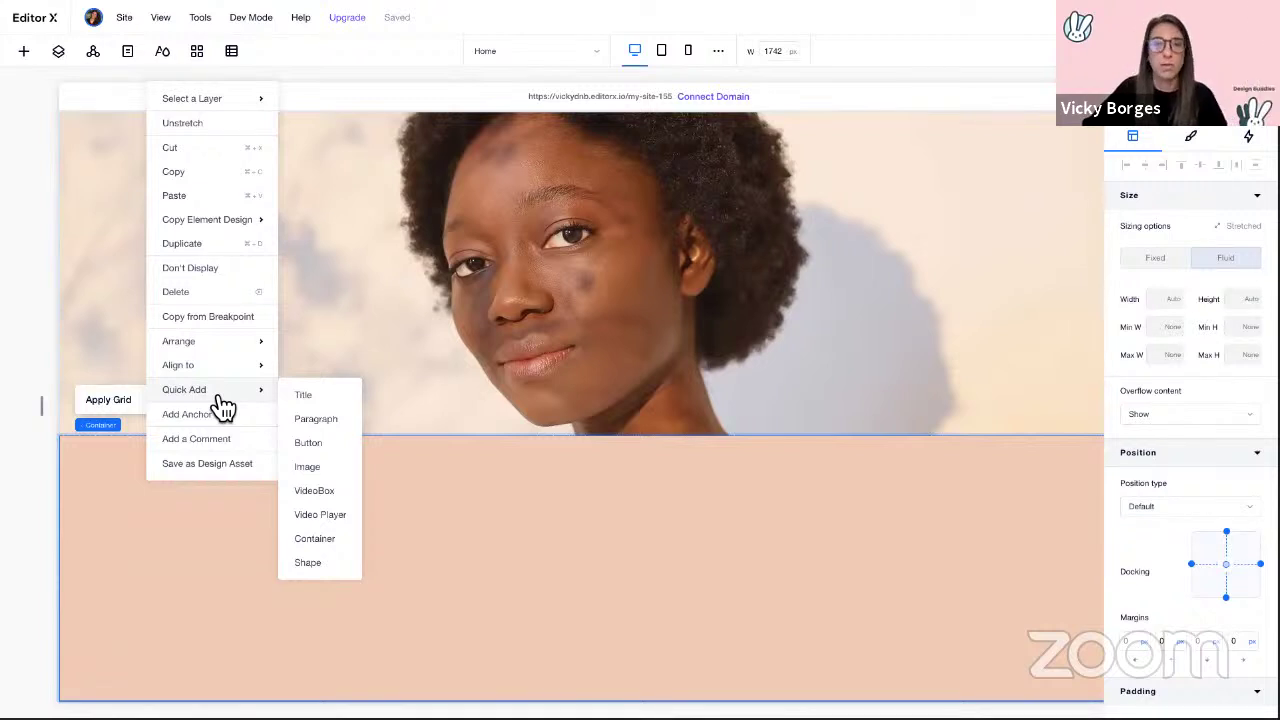
{"action": "left_click", "coordinate": [311, 395]}
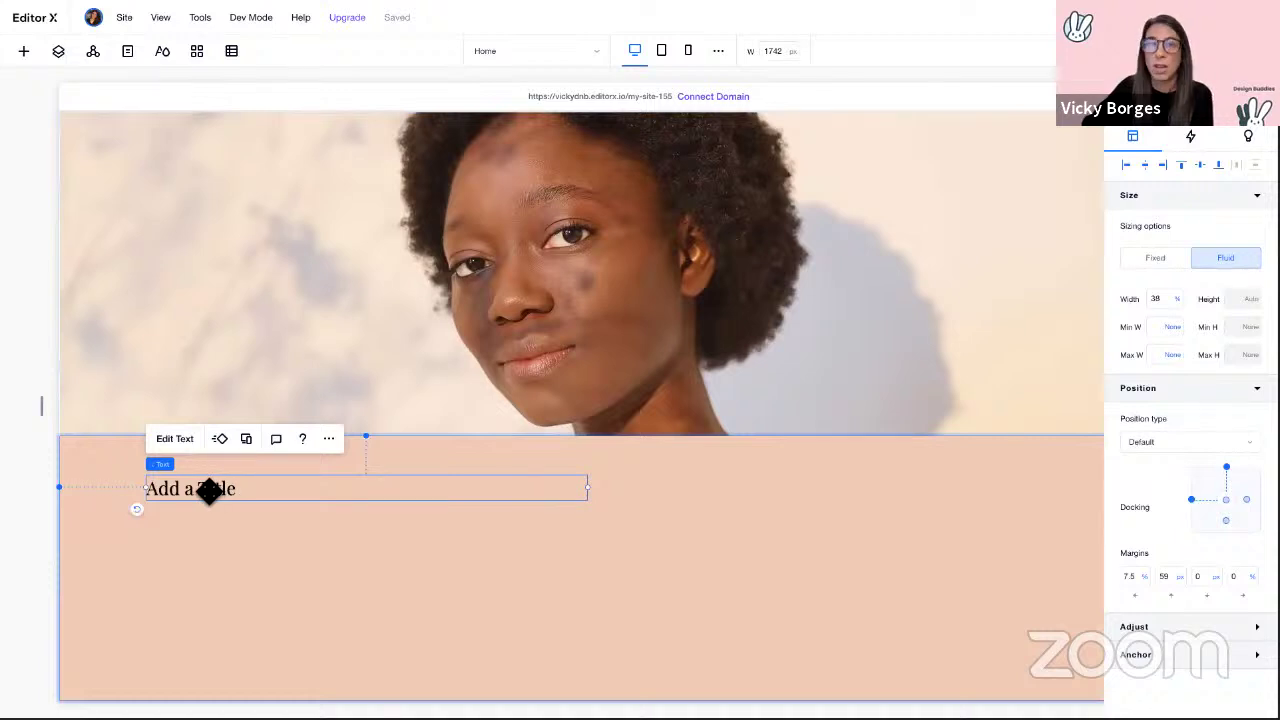
Step: Set the title's font size to 120 and move it up-left in the container
{"action": "left_click", "coordinate": [176, 440]}
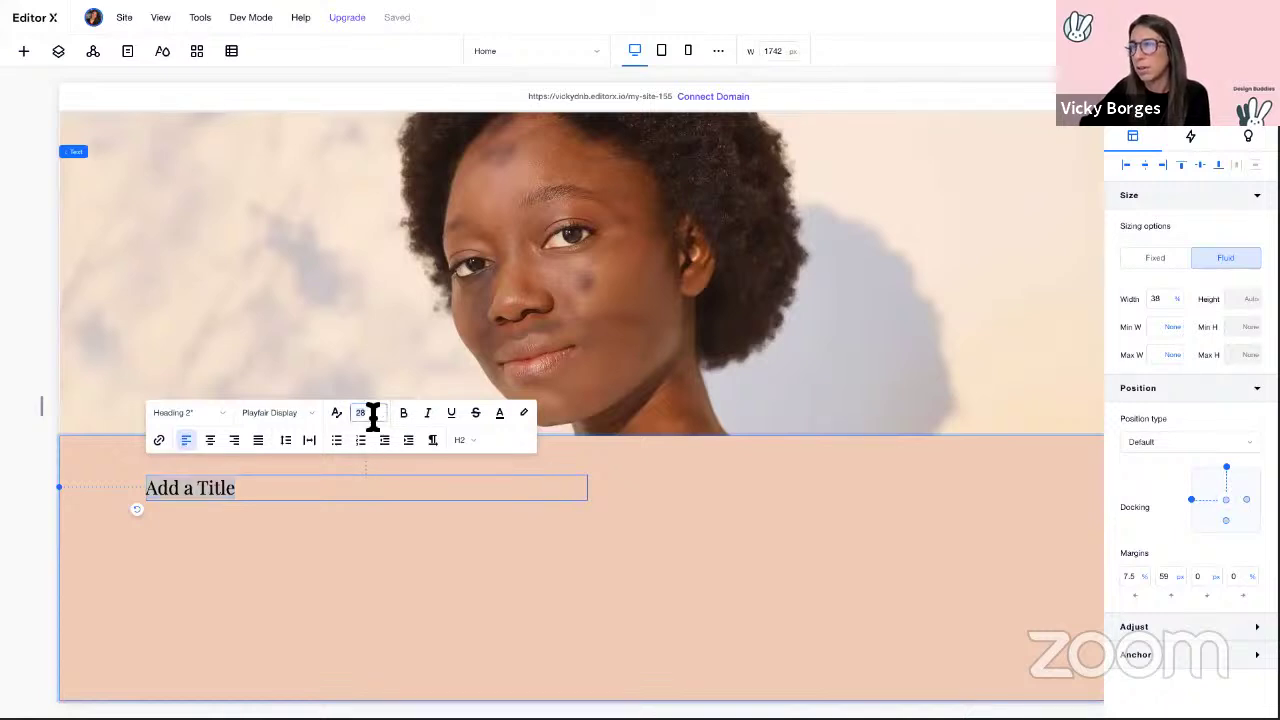
{"action": "type", "text": "120"}
{"action": "key", "text": "Return"}
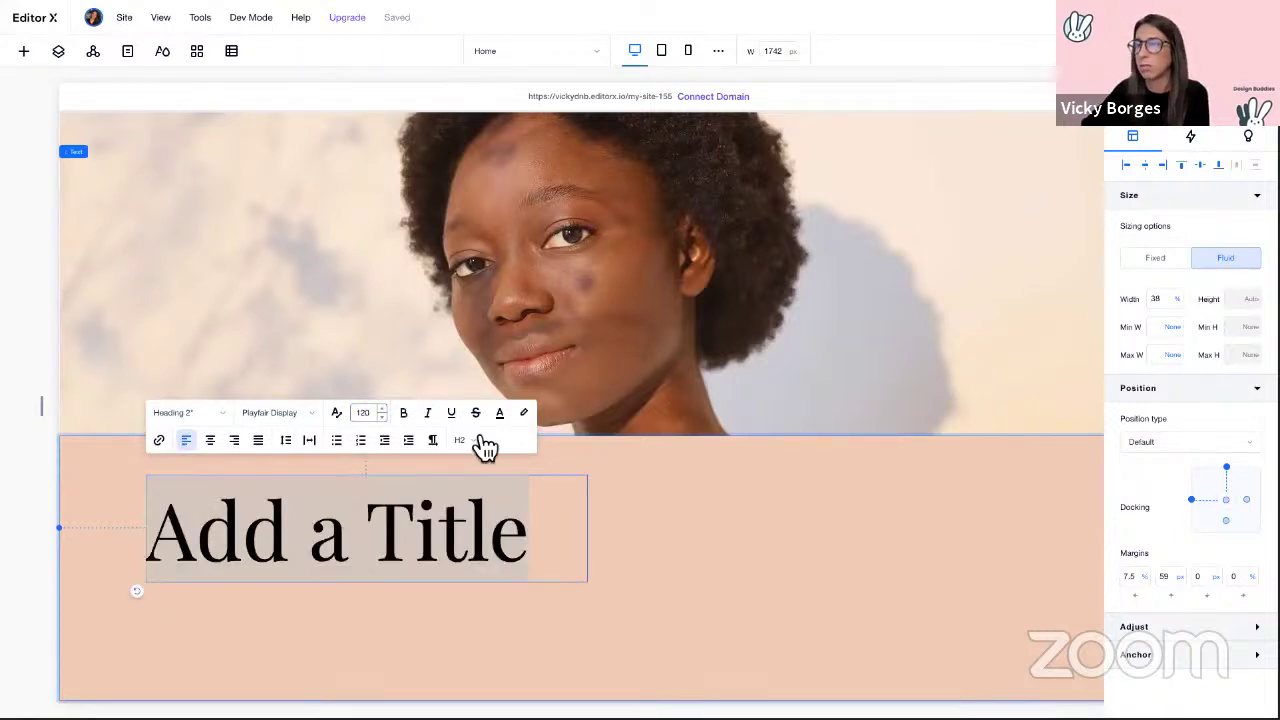
{"action": "left_click", "coordinate": [283, 610]}
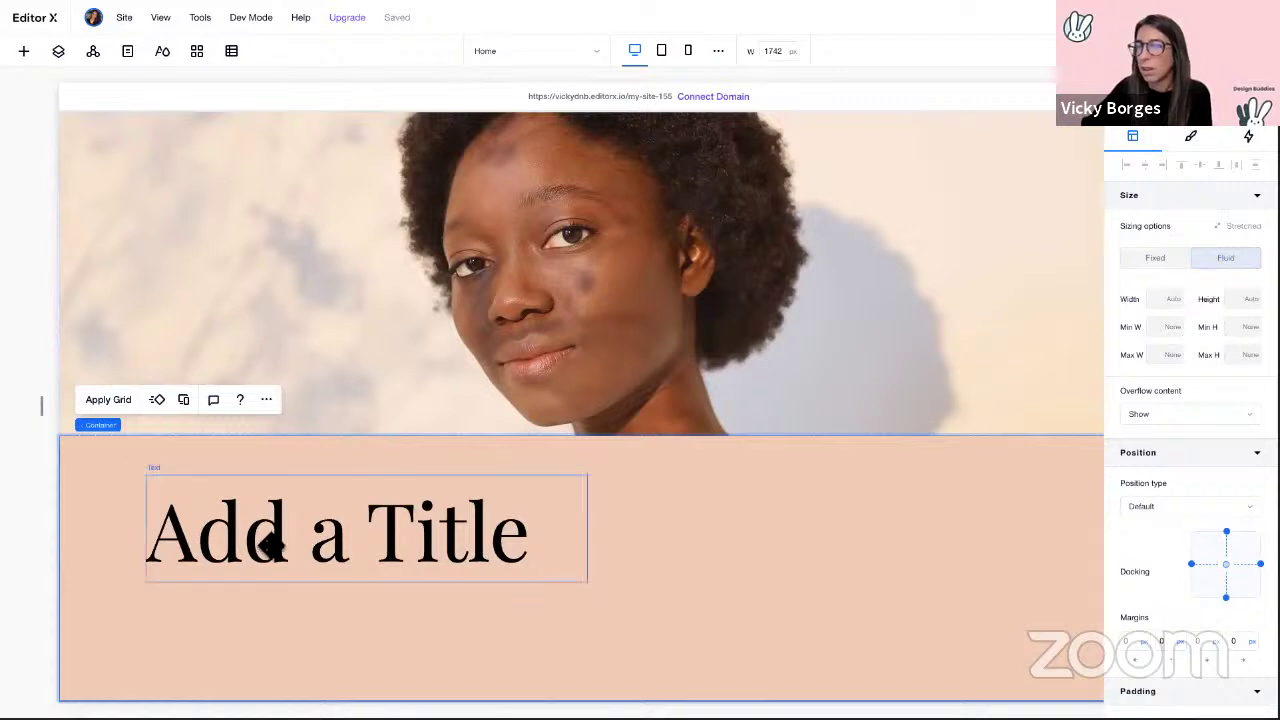
{"action": "mouse_move", "coordinate": [266, 537]}
{"action": "left_mouse_down"}
{"action": "mouse_move", "coordinate": [234, 520]}
{"action": "mouse_move", "coordinate": [256, 518]}
{"action": "left_mouse_up"}
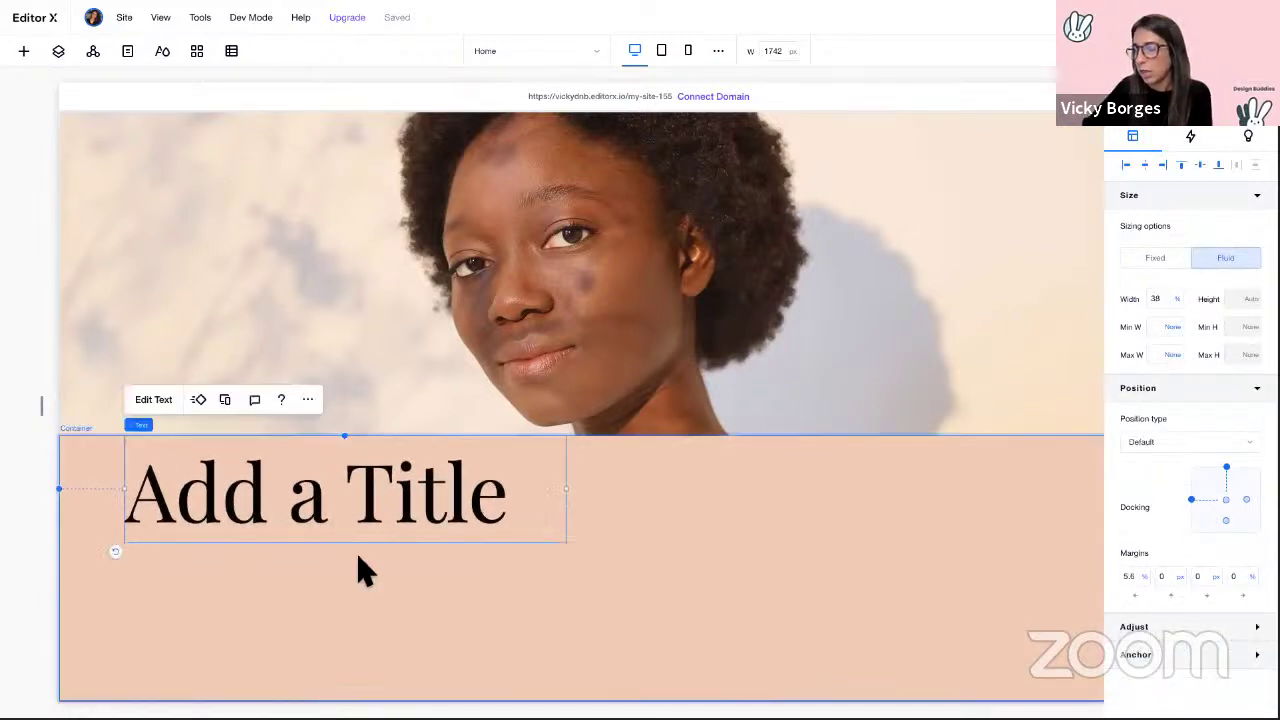
Step: Place a size-80 copy of the title just beneath the large one
{"action": "left_click_drag", "start_coordinate": [363, 572], "coordinate": [252, 612]}
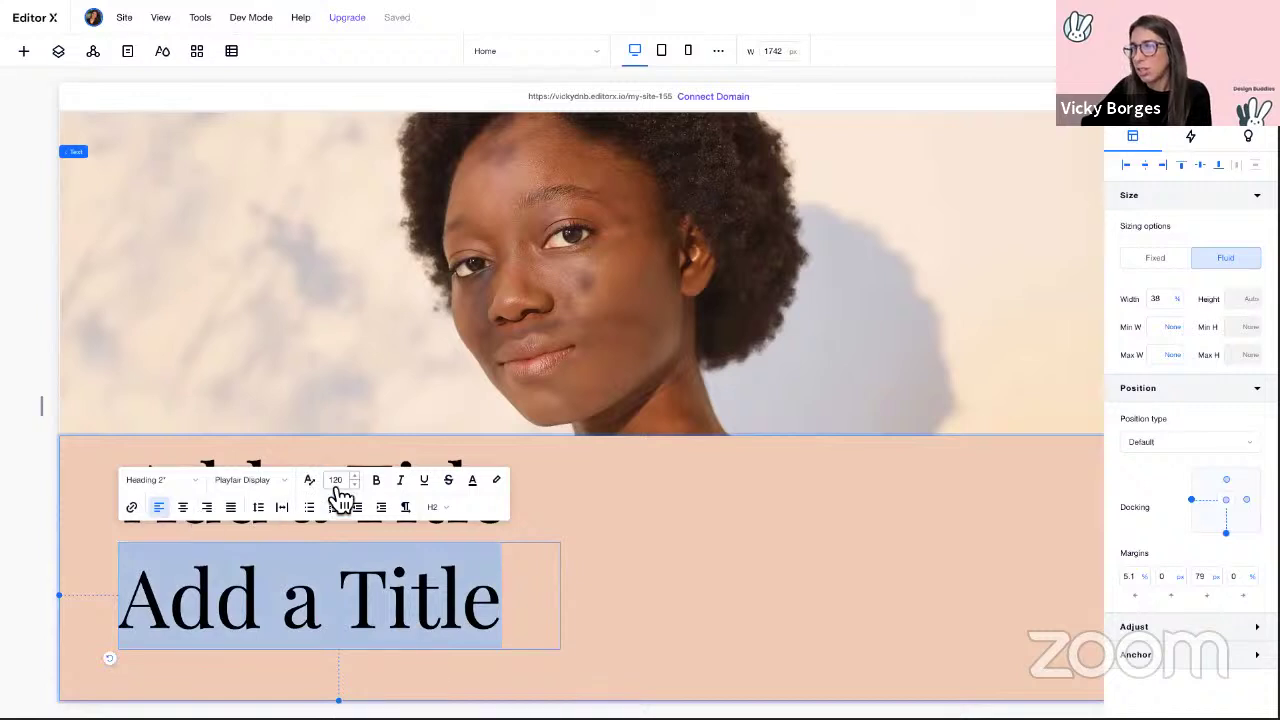
{"action": "left_click", "coordinate": [335, 481]}
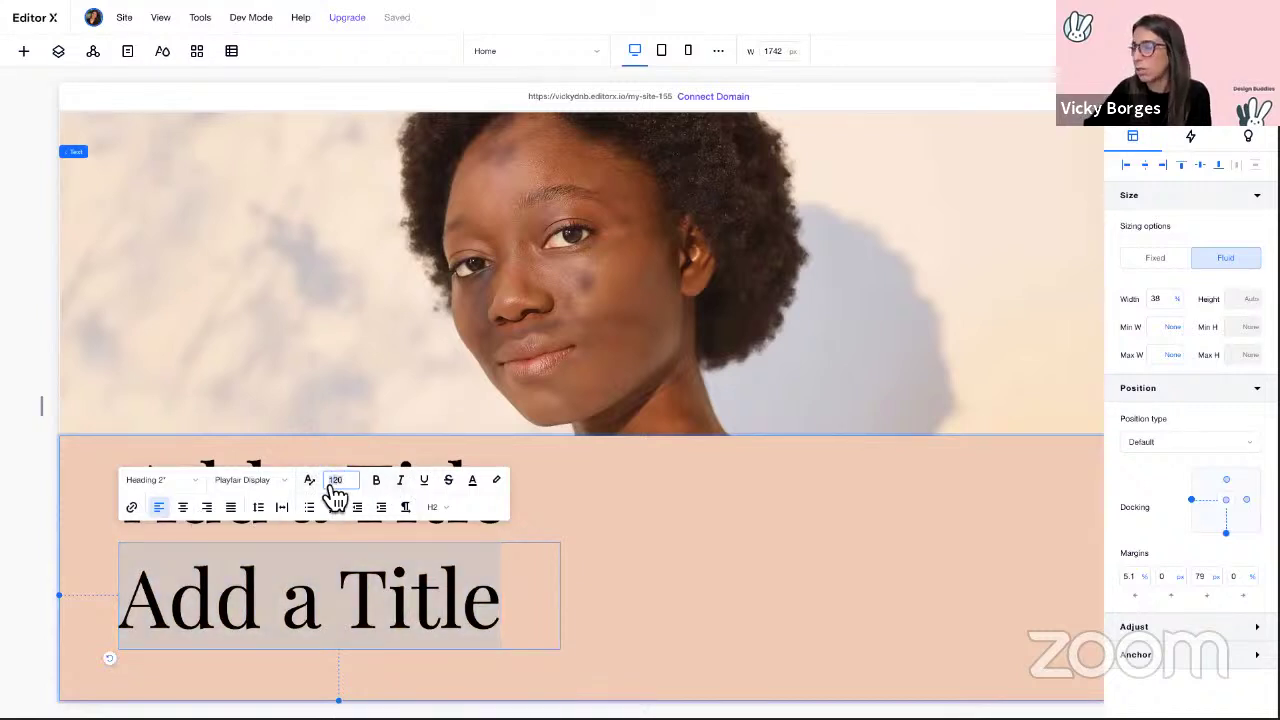
{"action": "type", "text": "80"}
{"action": "key", "text": "Return"}
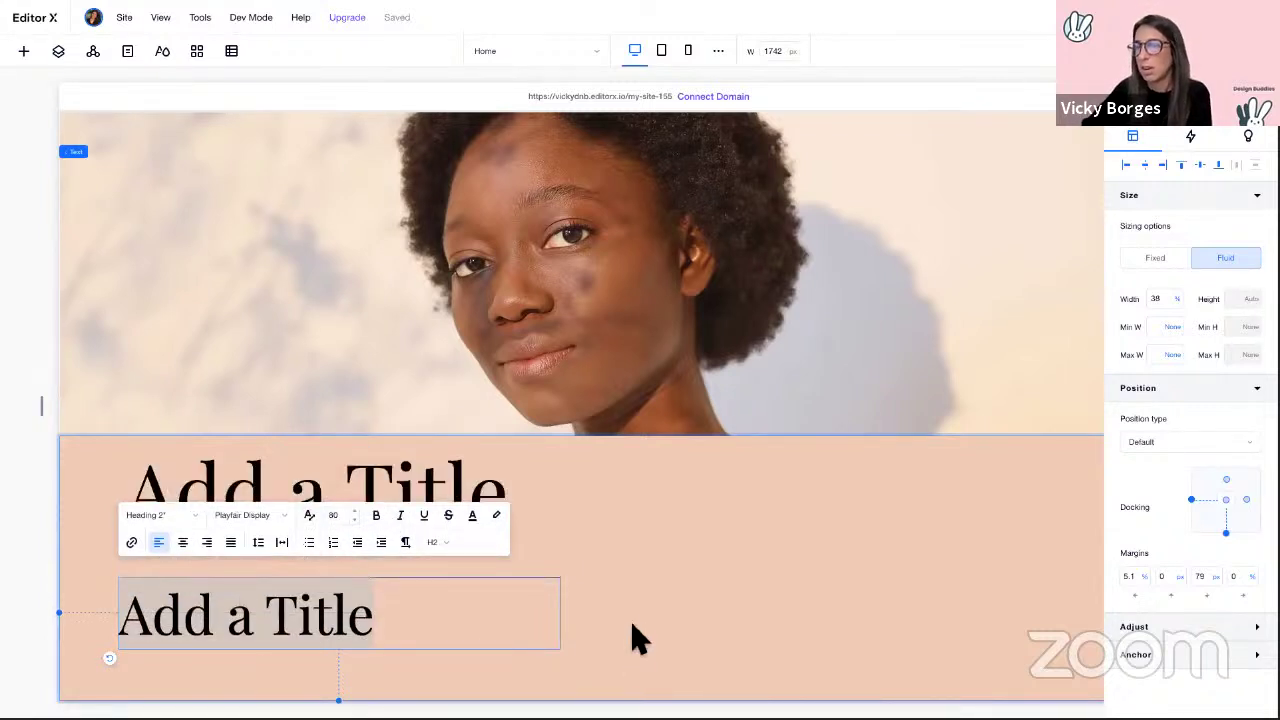
{"action": "left_click", "coordinate": [724, 600]}
{"action": "left_click_drag", "start_coordinate": [220, 602], "coordinate": [228, 575]}
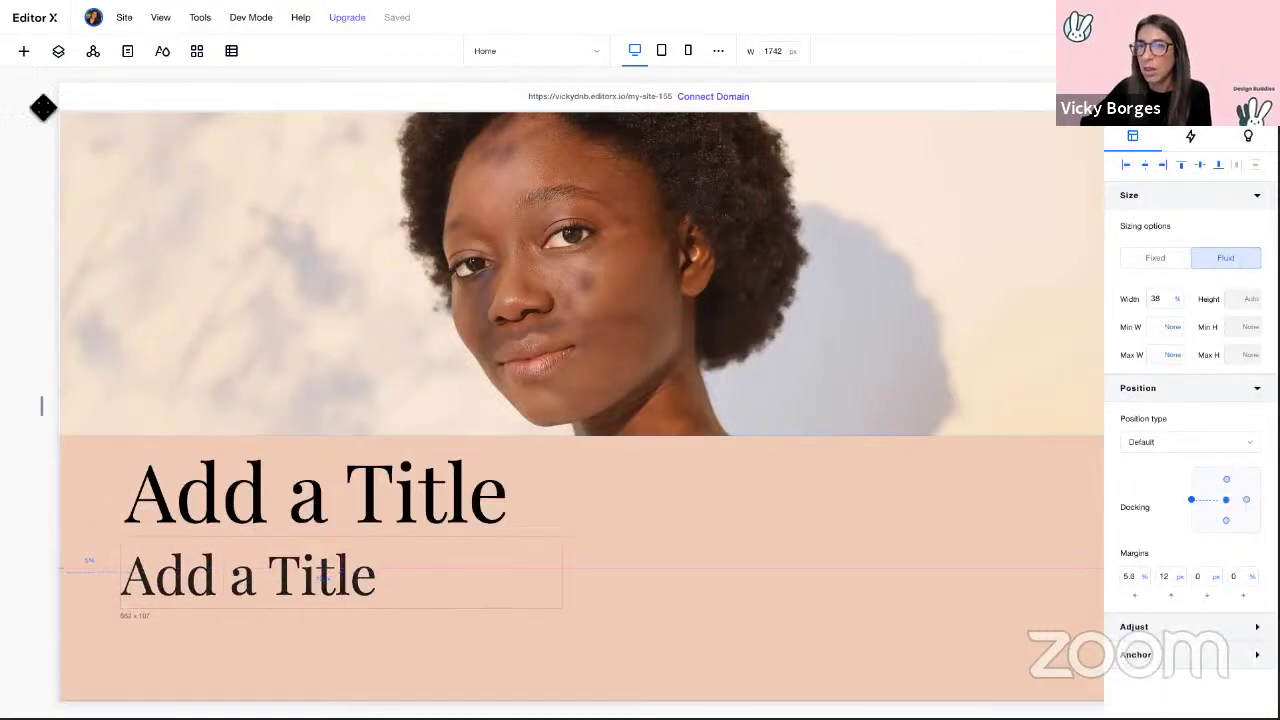
Step: Add a Start Now button below the titles and preview a narrower tablet width
{"action": "left_click", "coordinate": [24, 51]}
{"action": "left_click_drag", "start_coordinate": [322, 162], "coordinate": [158, 623]}
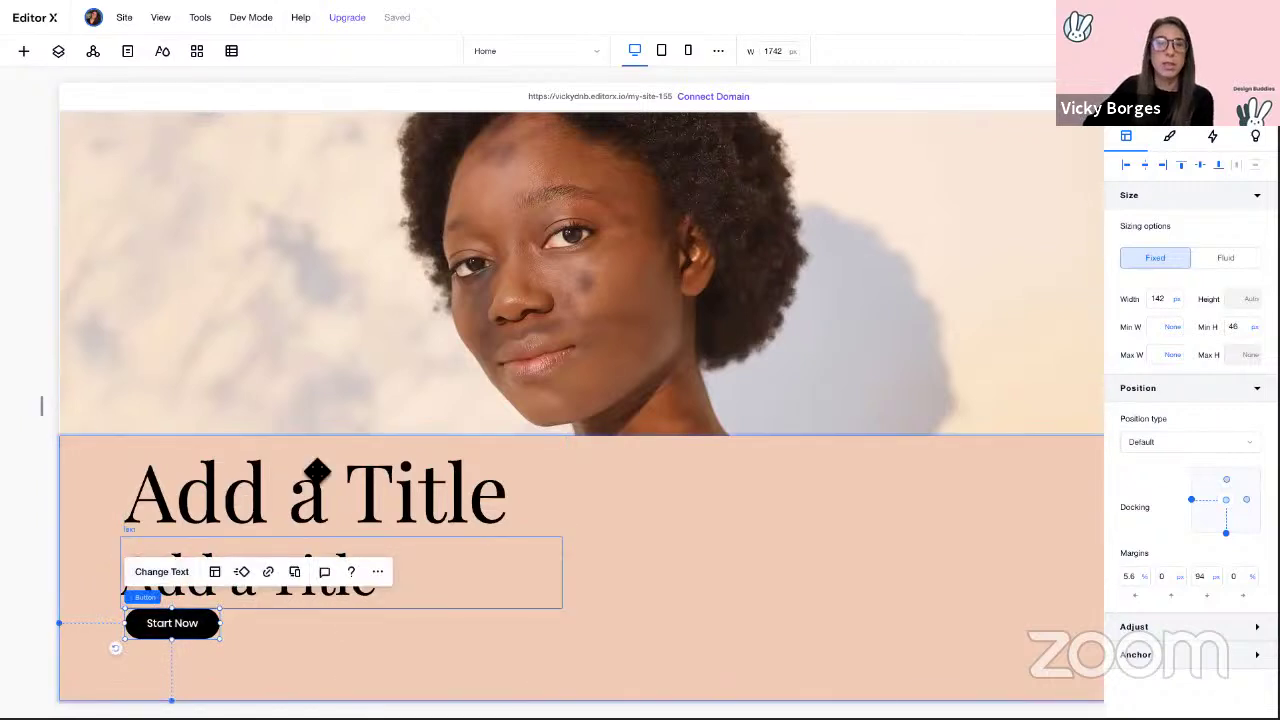
{"action": "left_click", "coordinate": [48, 407]}
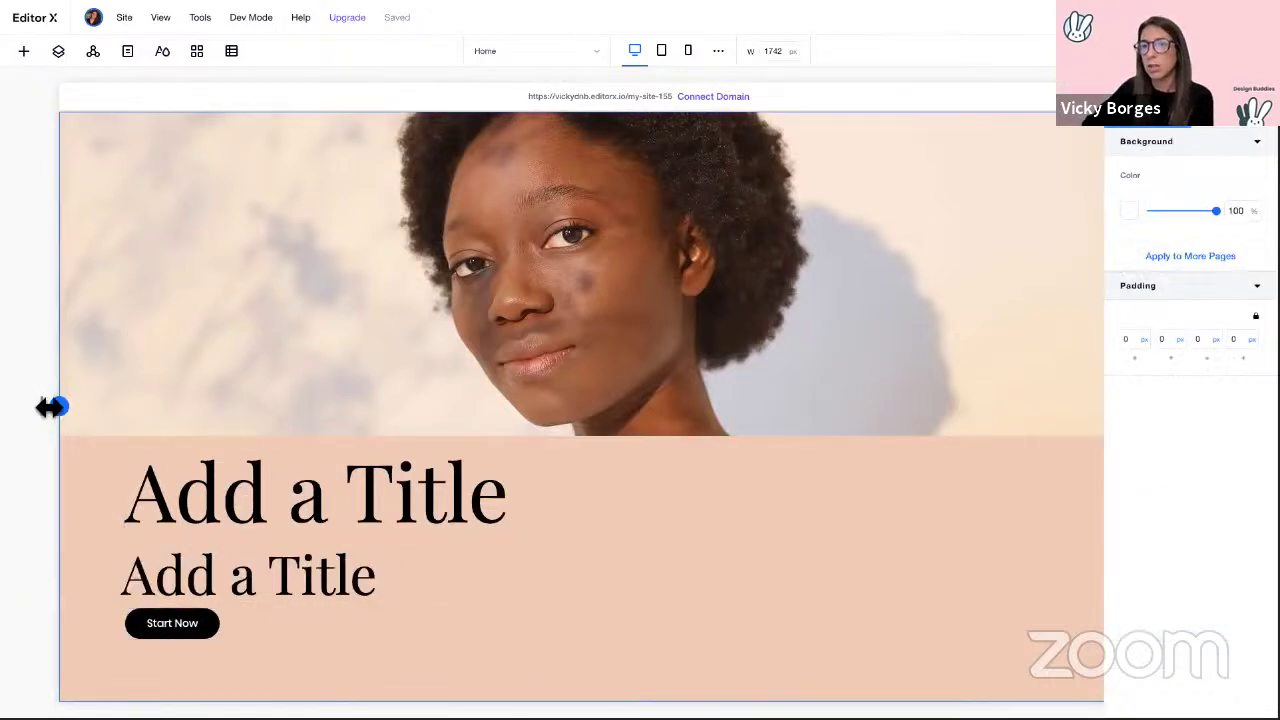
{"action": "left_click_drag", "start_coordinate": [48, 407], "coordinate": [26, 449]}
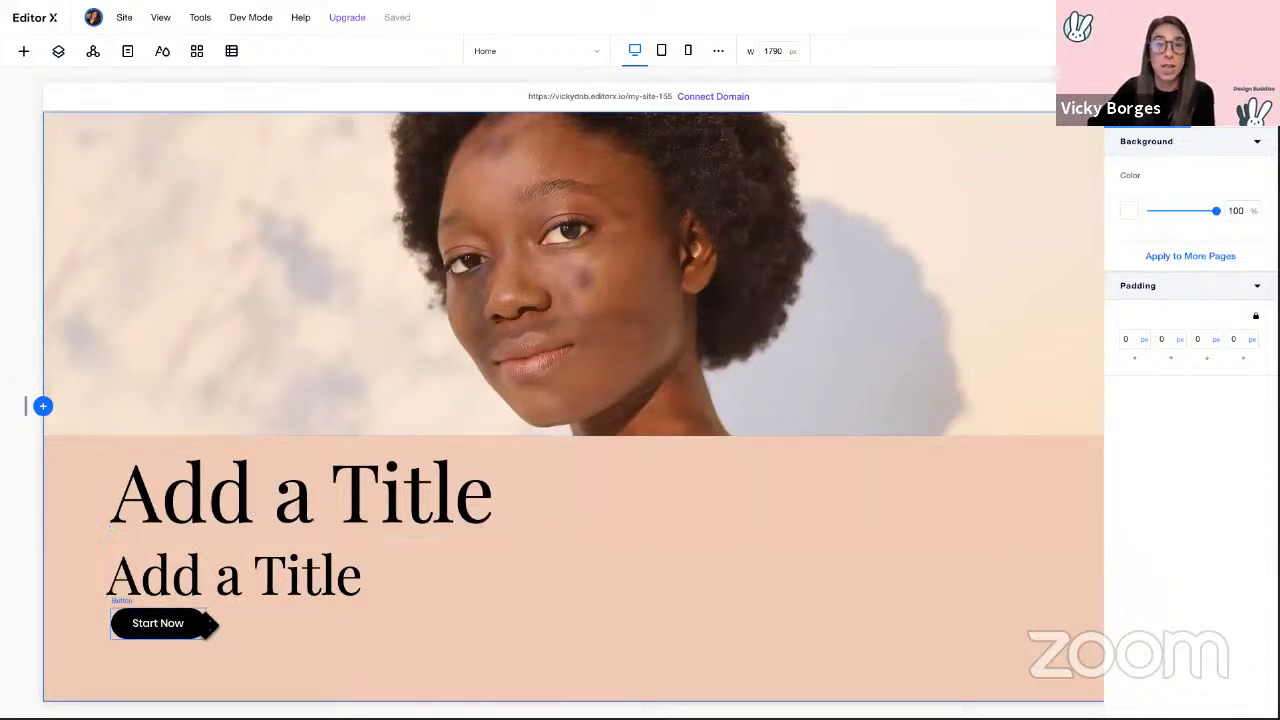
Step: Nudge the second title slightly down under the large title
{"action": "left_click", "coordinate": [250, 502]}
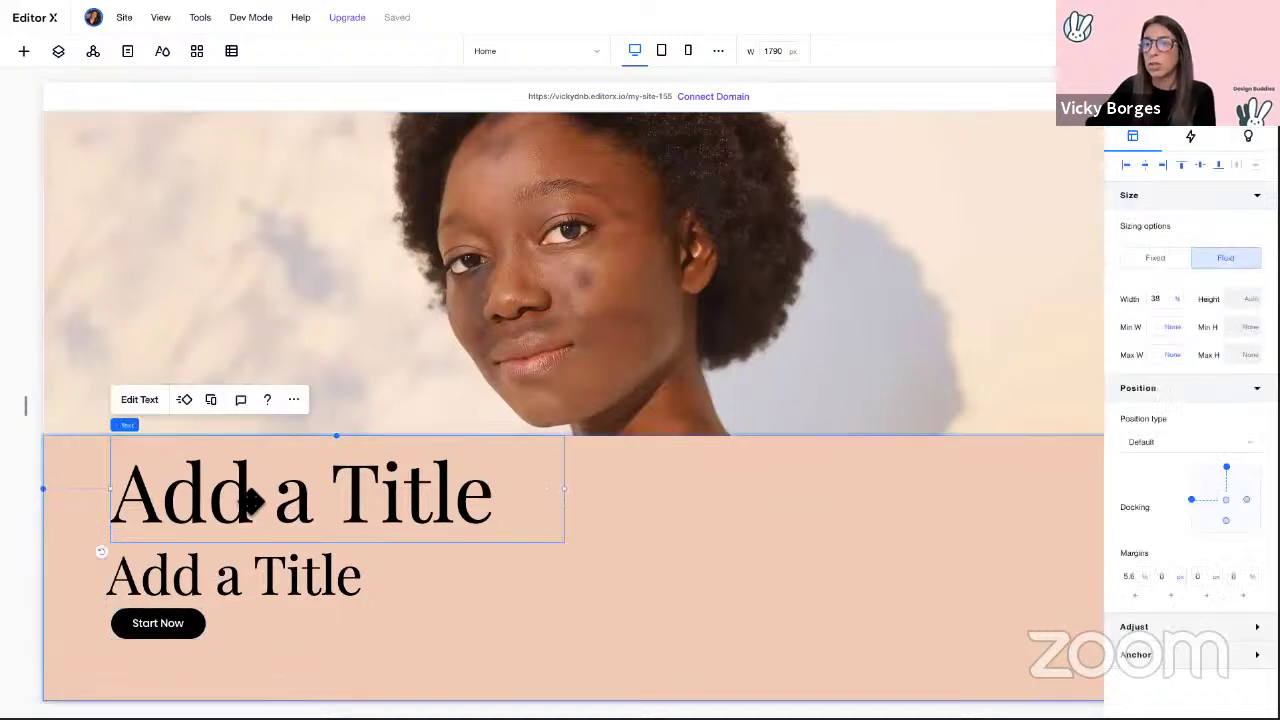
{"action": "left_click", "coordinate": [235, 578], "text": "shift"}
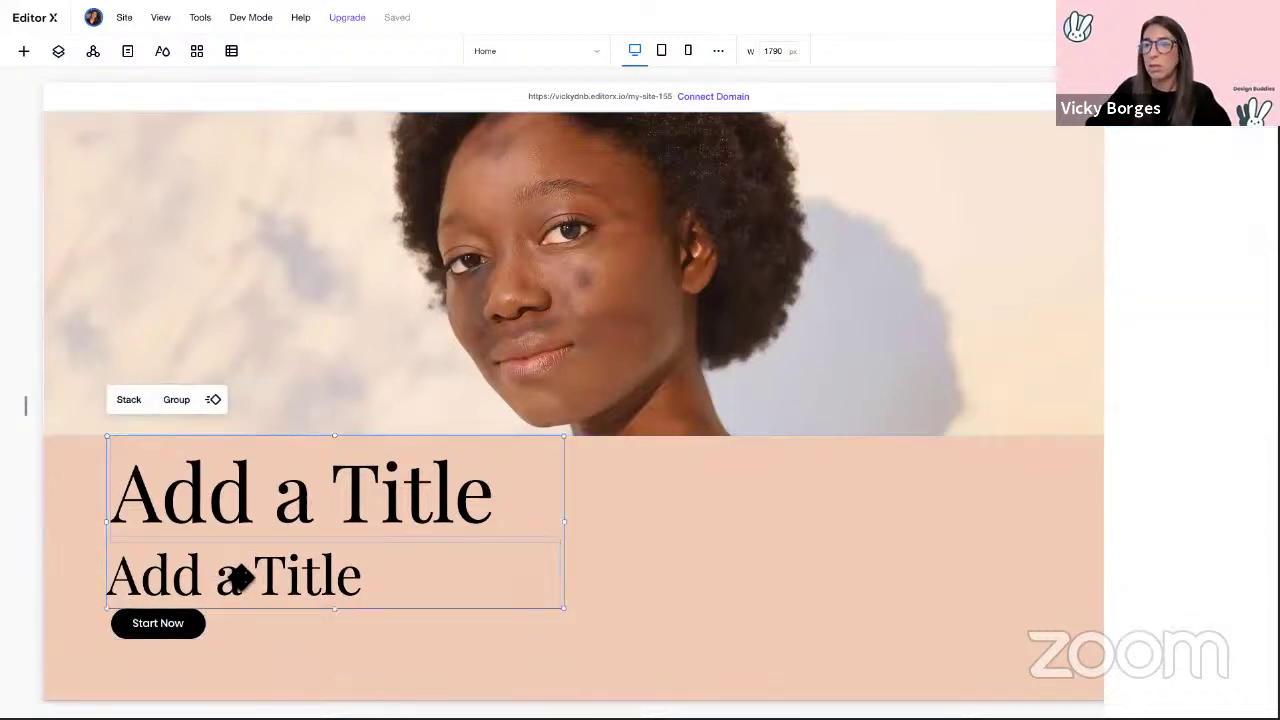
{"action": "left_click", "coordinate": [230, 658]}
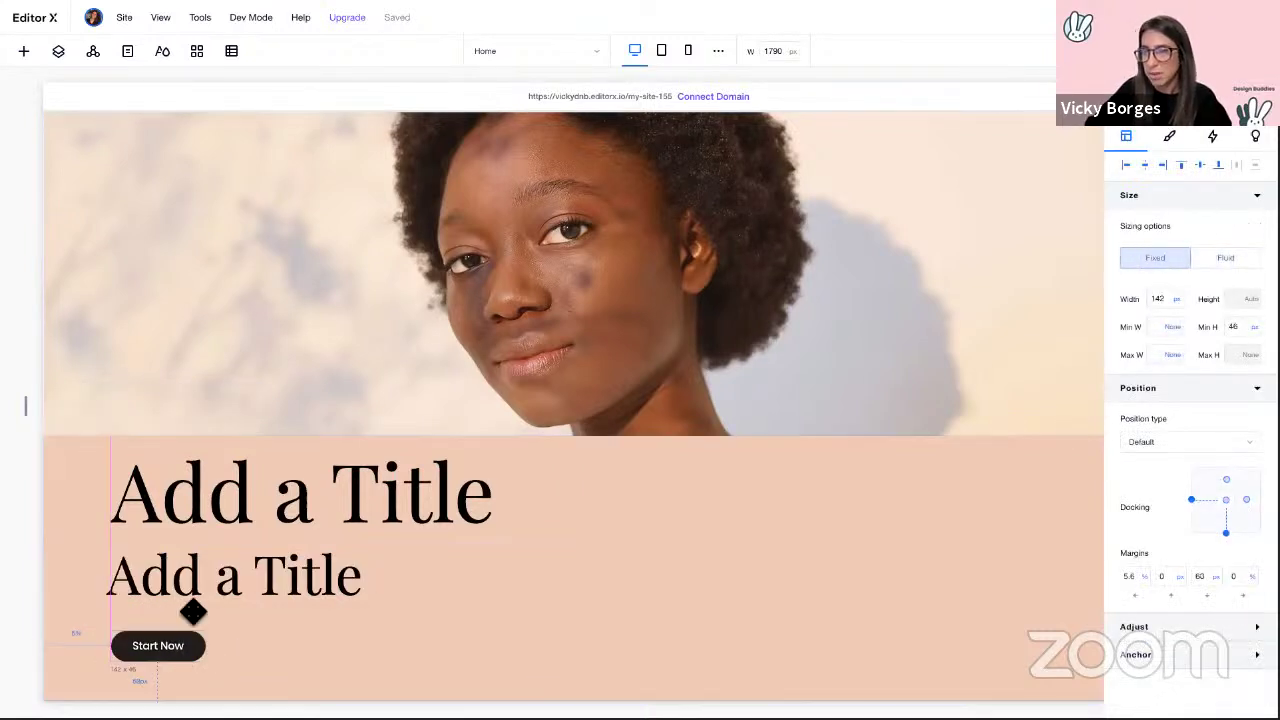
{"action": "left_click", "coordinate": [207, 583]}
{"action": "left_click_drag", "start_coordinate": [211, 595], "coordinate": [212, 597]}
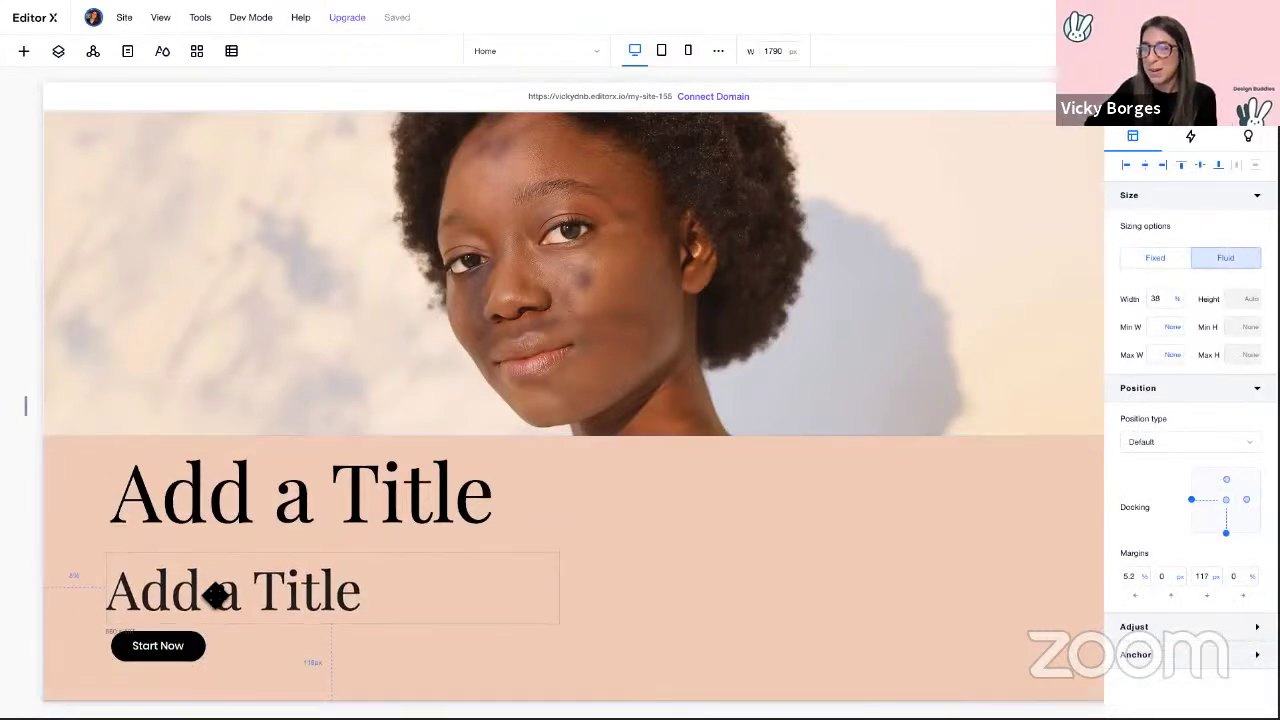
Step: Stack both titles with the button and narrow the canvas to 1124 px
{"action": "left_click", "coordinate": [263, 491], "text": "shift"}
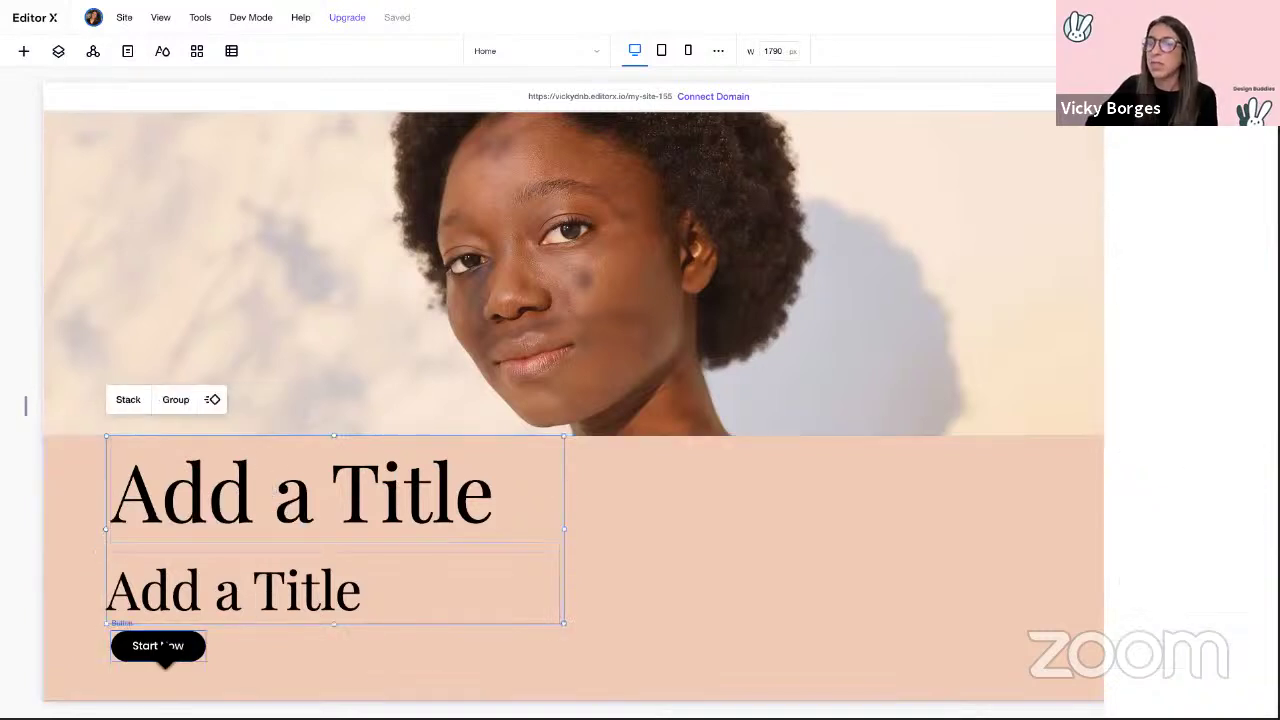
{"action": "left_click", "coordinate": [130, 401]}
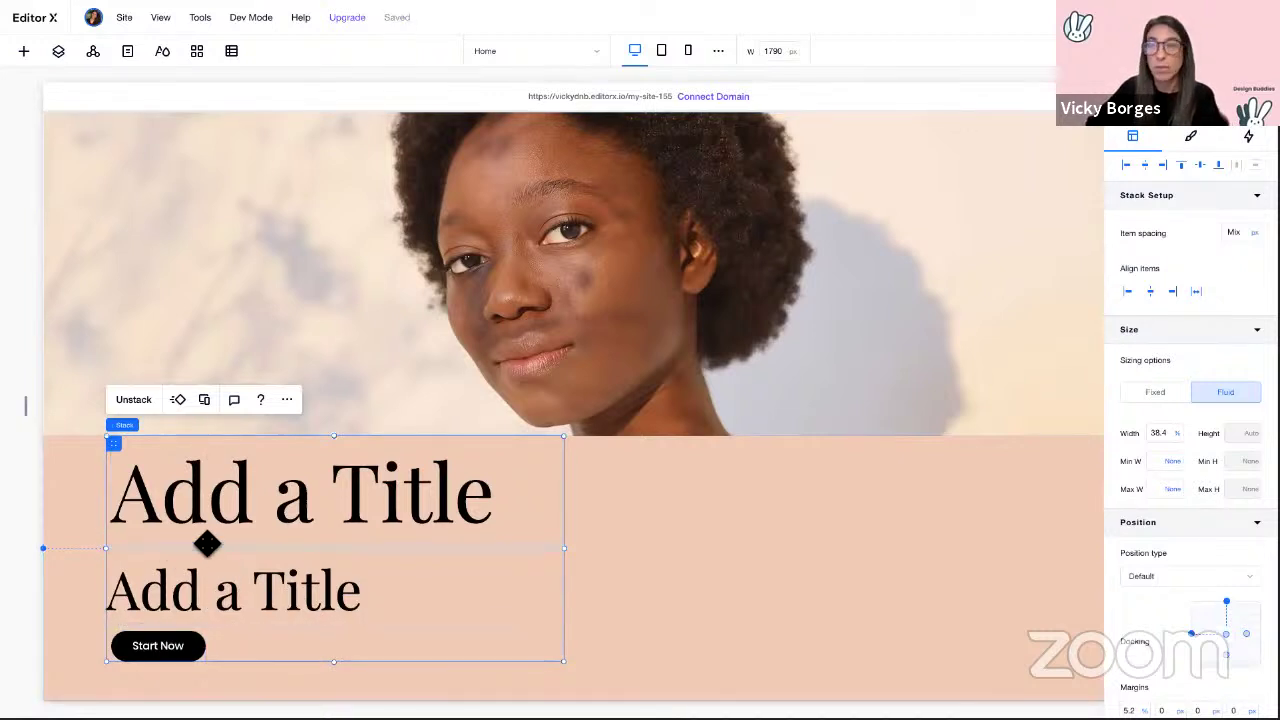
{"action": "left_click_drag", "start_coordinate": [29, 406], "coordinate": [267, 425]}
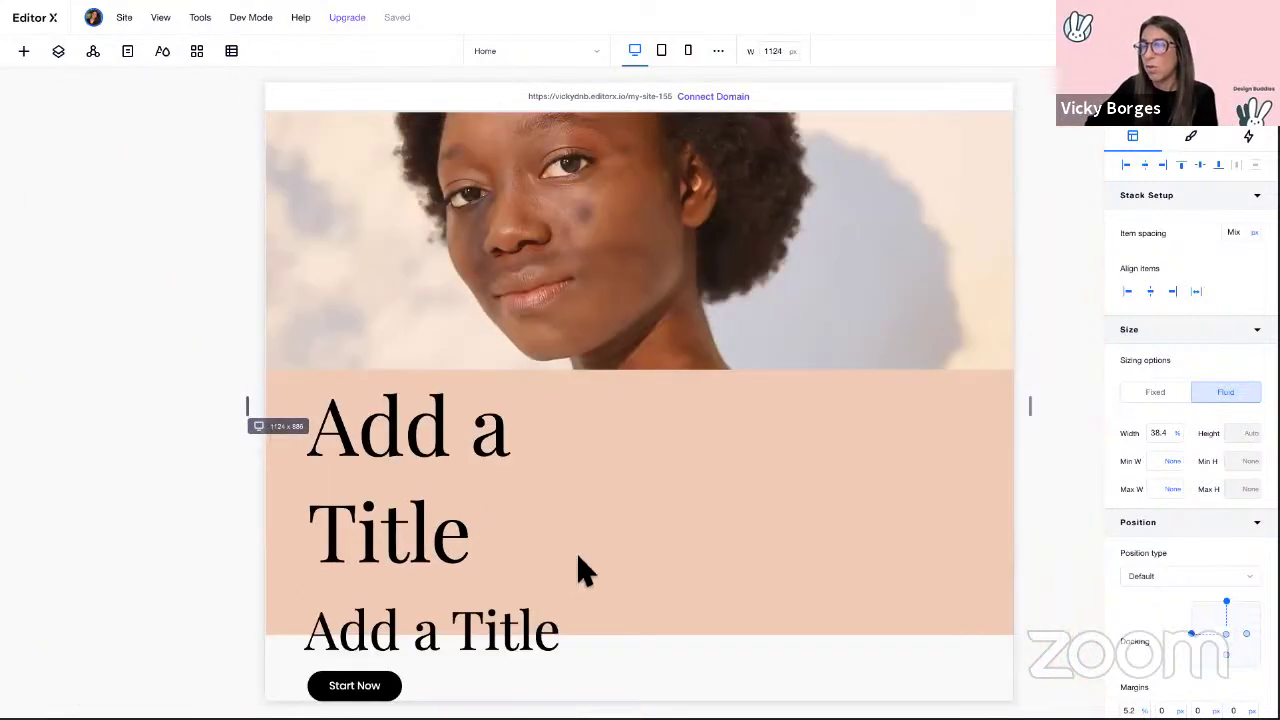
Step: Back at desktop width, set the upper title to scaled text ranging from 10 to 50
{"action": "left_click", "coordinate": [586, 565]}
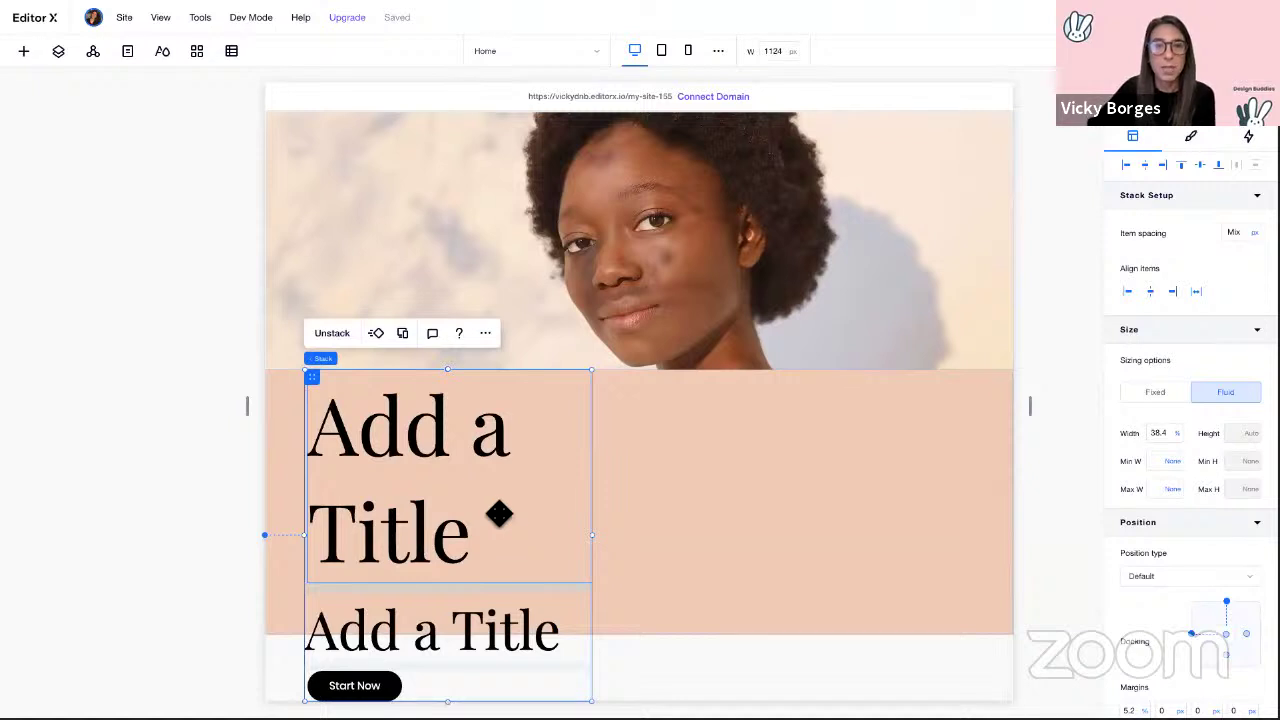
{"action": "left_click", "coordinate": [645, 57]}
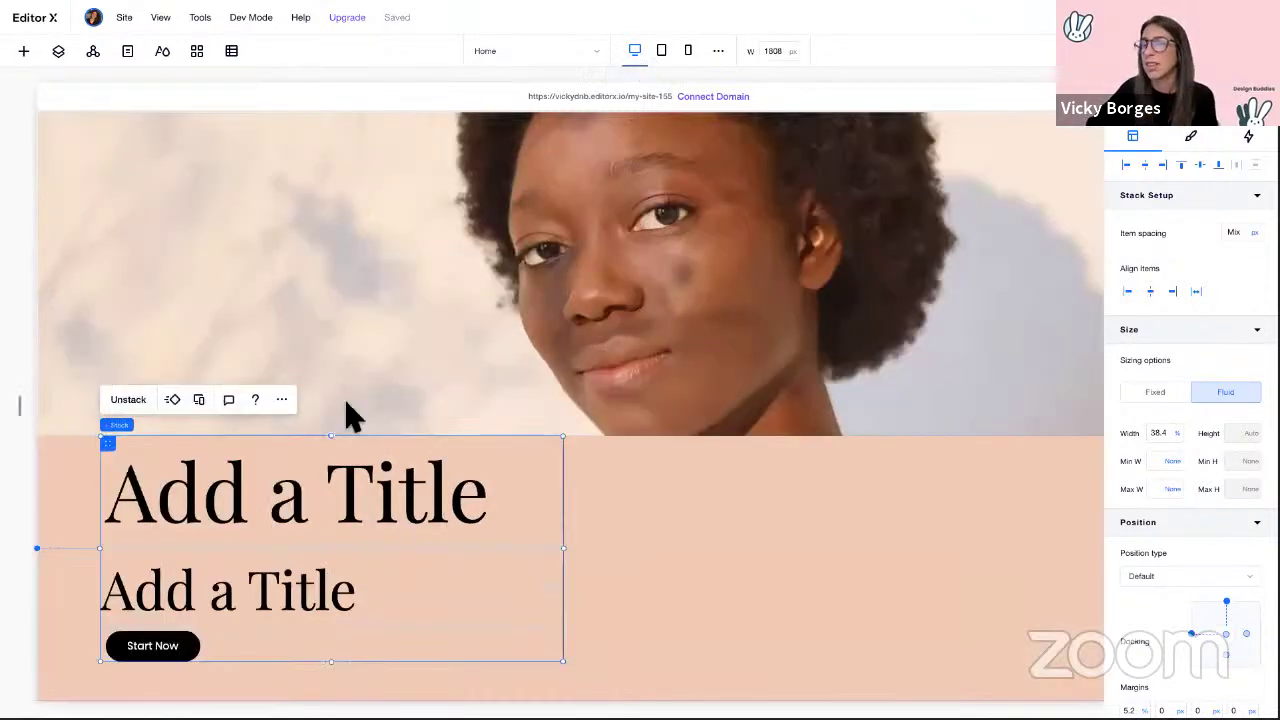
{"action": "left_click", "coordinate": [282, 497]}
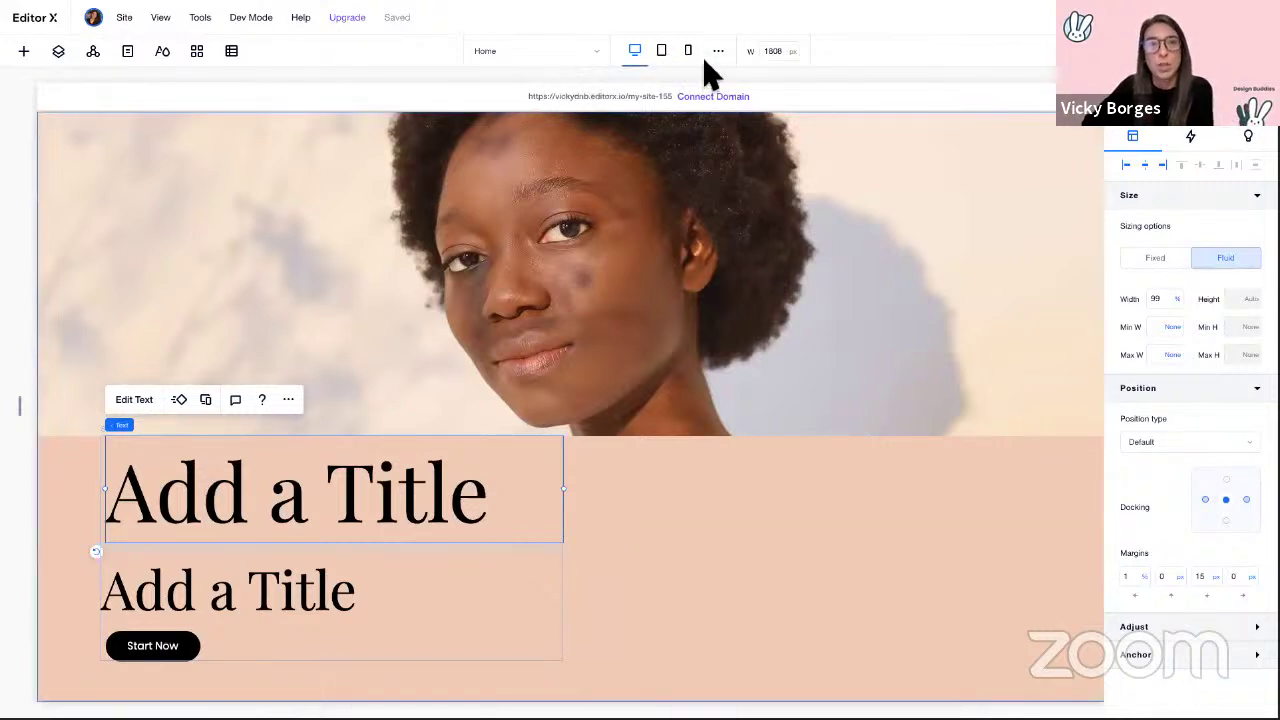
{"action": "mouse_move", "coordinate": [157, 420]}
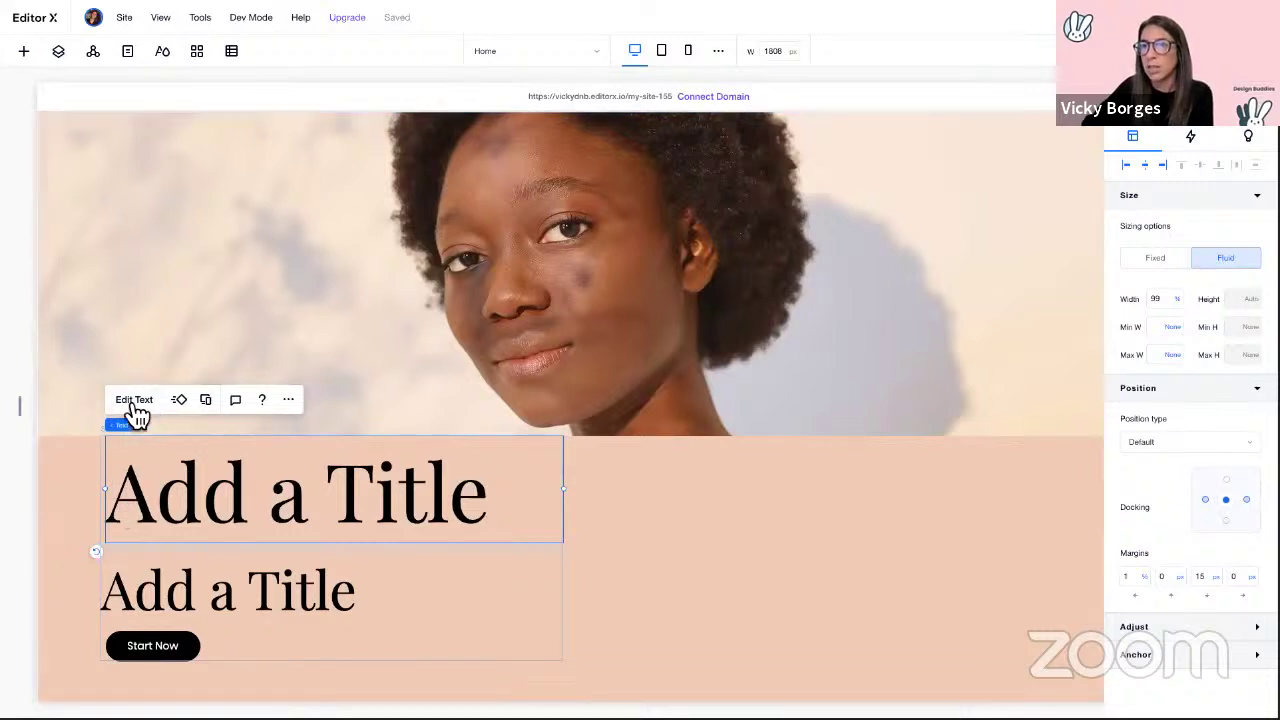
{"action": "left_click", "coordinate": [130, 401]}
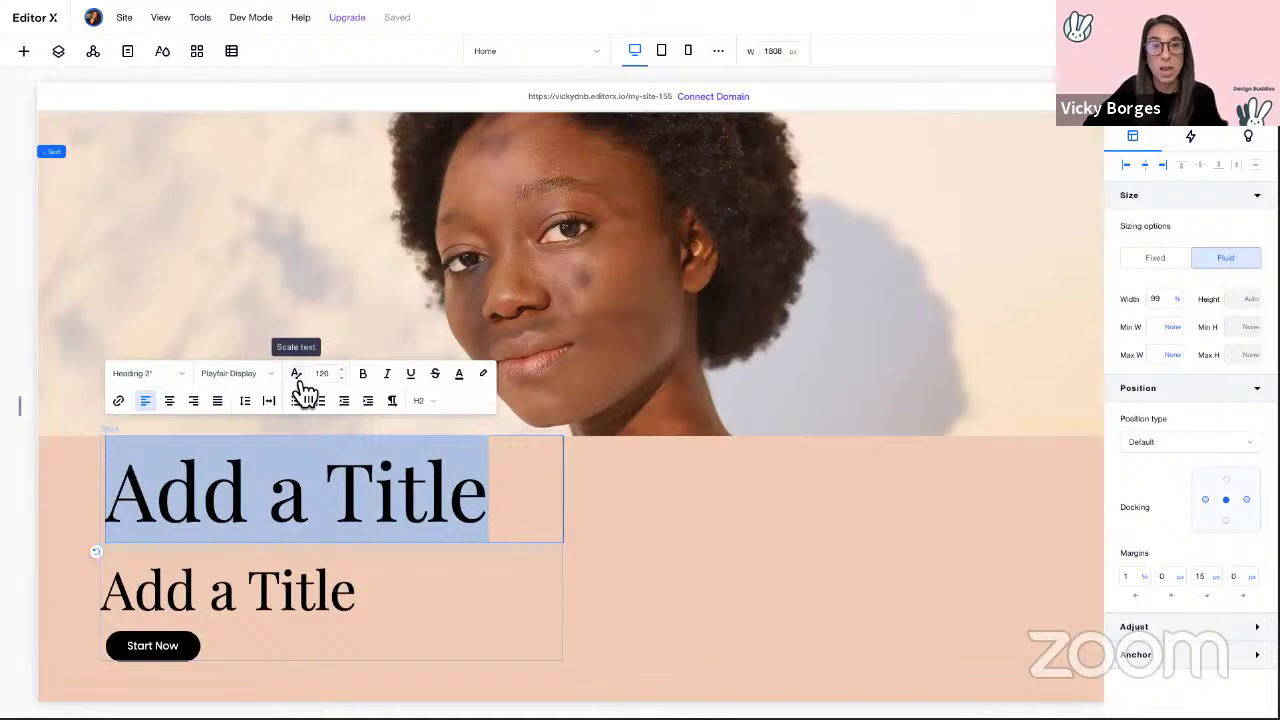
{"action": "left_click", "coordinate": [297, 377]}
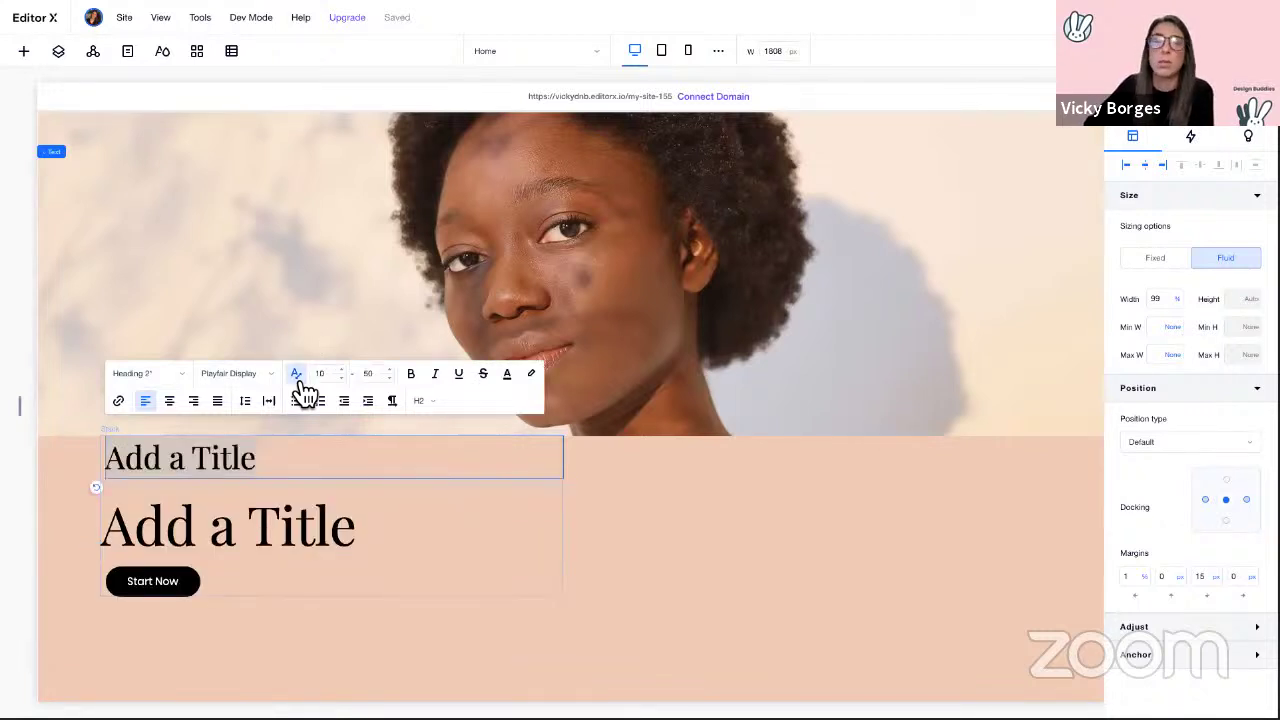
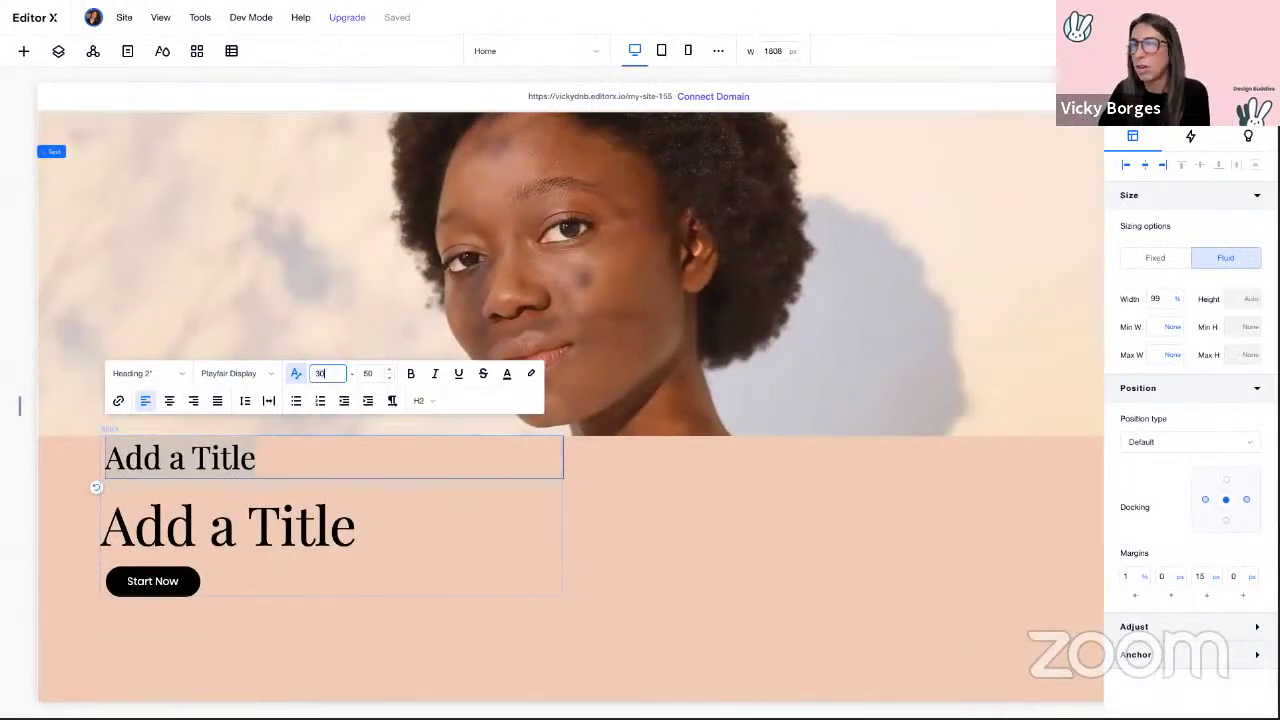
Step: Make the large hero title scale from 30 to 120, with auto spacing off and line spacing 1
{"action": "key", "text": "Tab"}
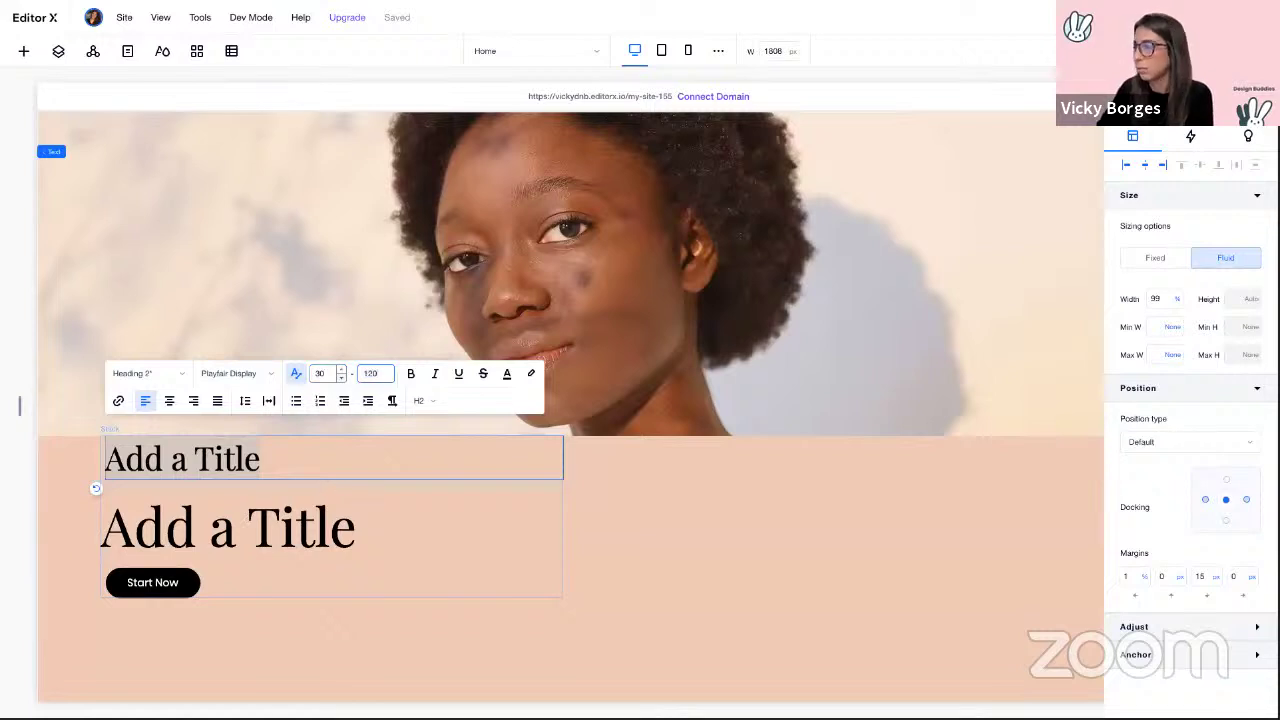
{"action": "key", "text": "Return"}
{"action": "left_click", "coordinate": [248, 402]}
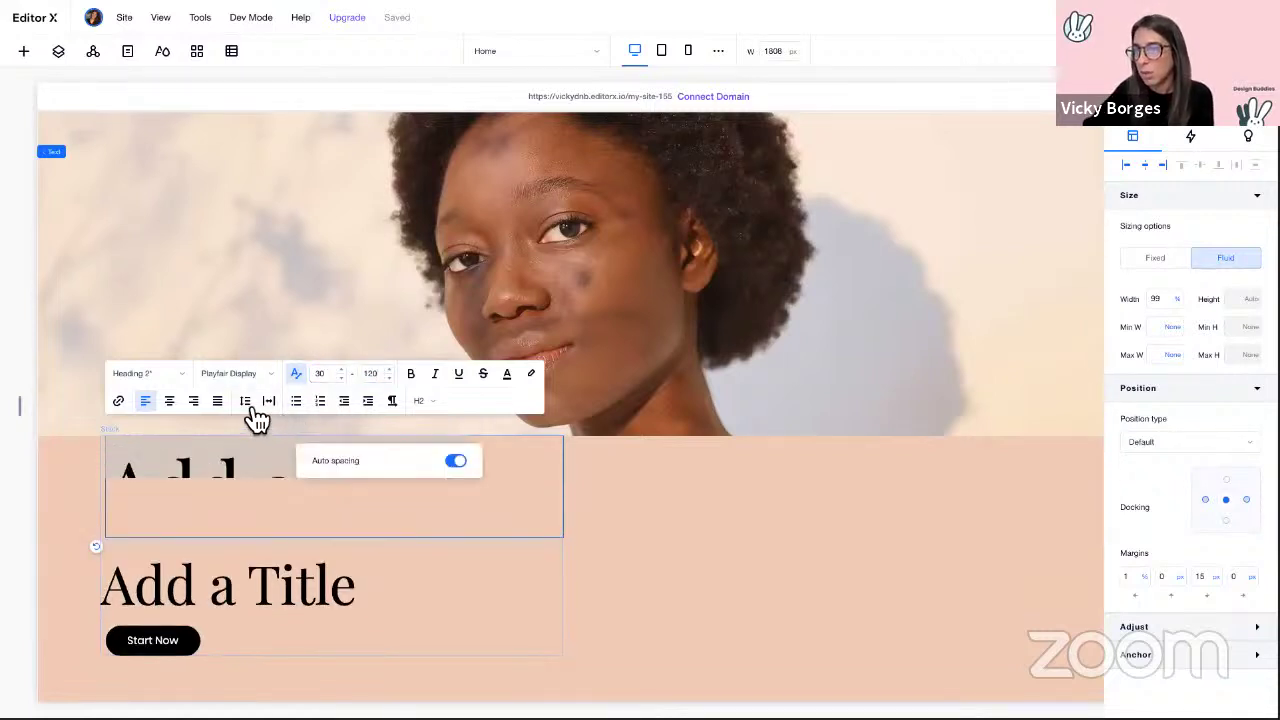
{"action": "left_click", "coordinate": [458, 464]}
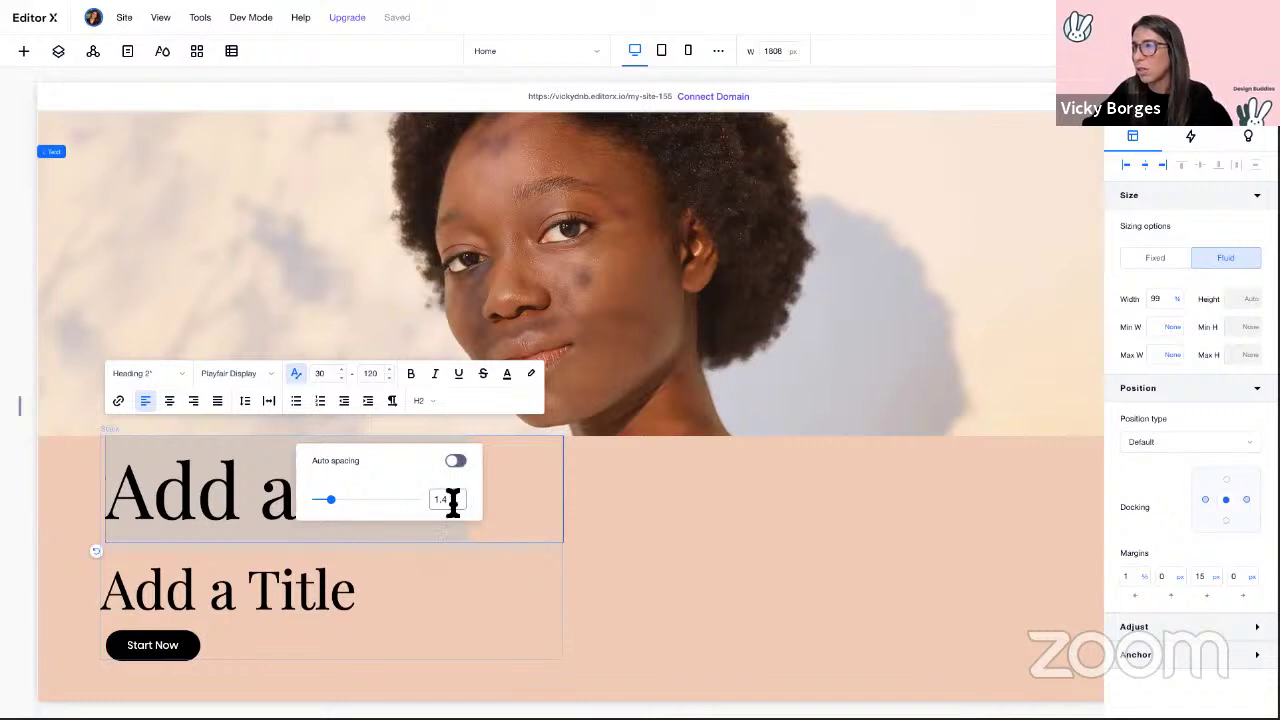
{"action": "type", "text": "1"}
Step: Set the hero title's character spacing to 0.2
{"action": "left_click", "coordinate": [270, 402]}
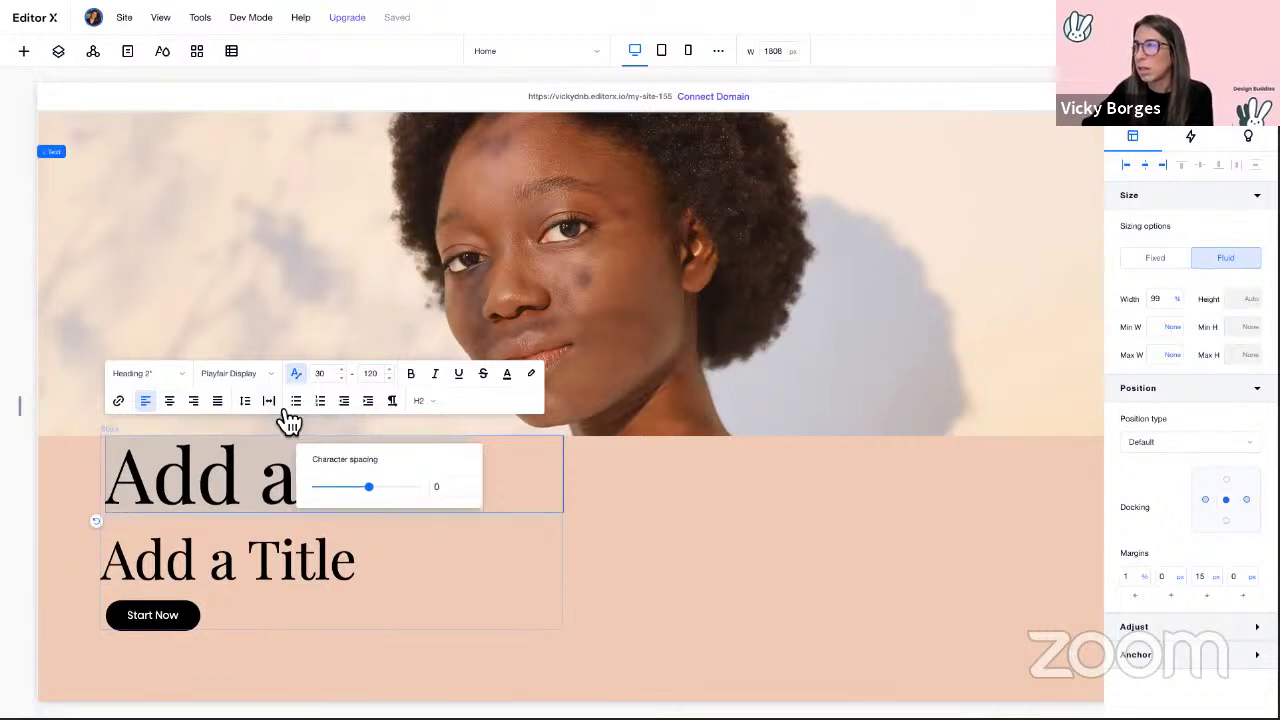
{"action": "left_click", "coordinate": [447, 489]}
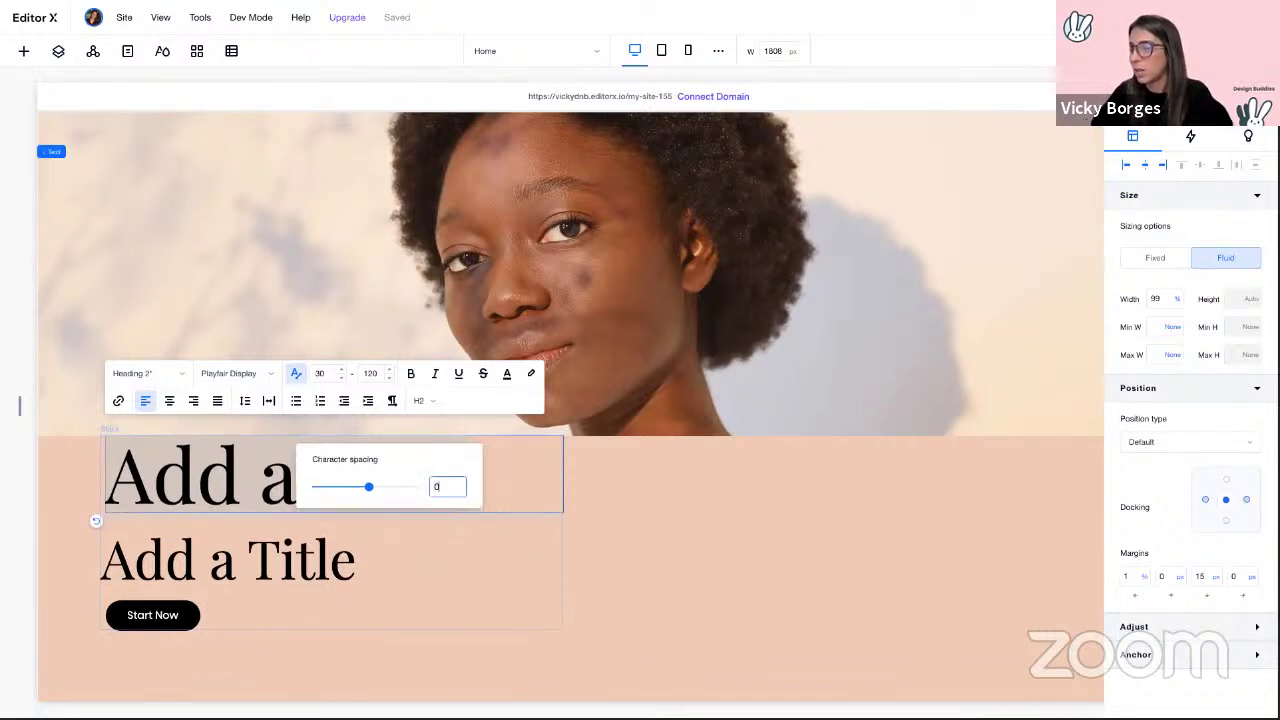
{"action": "type", "text": ".2"}
{"action": "key", "text": "Return"}
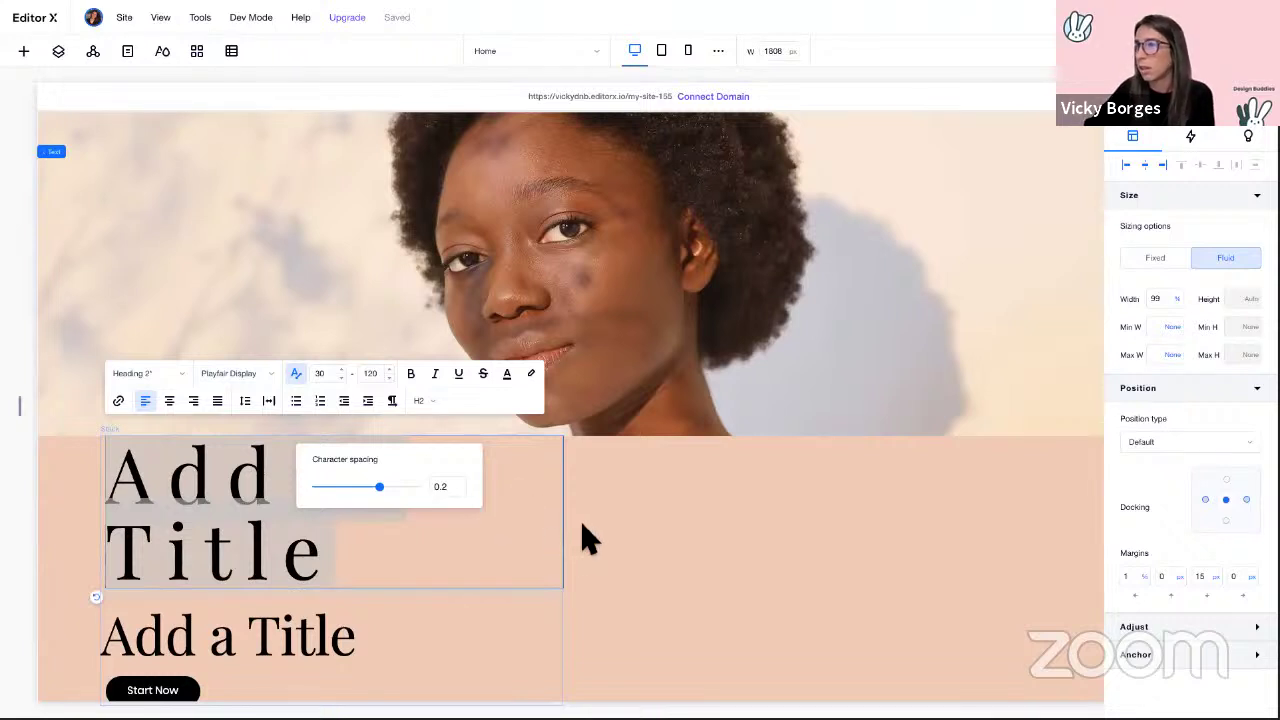
{"action": "left_click", "coordinate": [588, 540]}
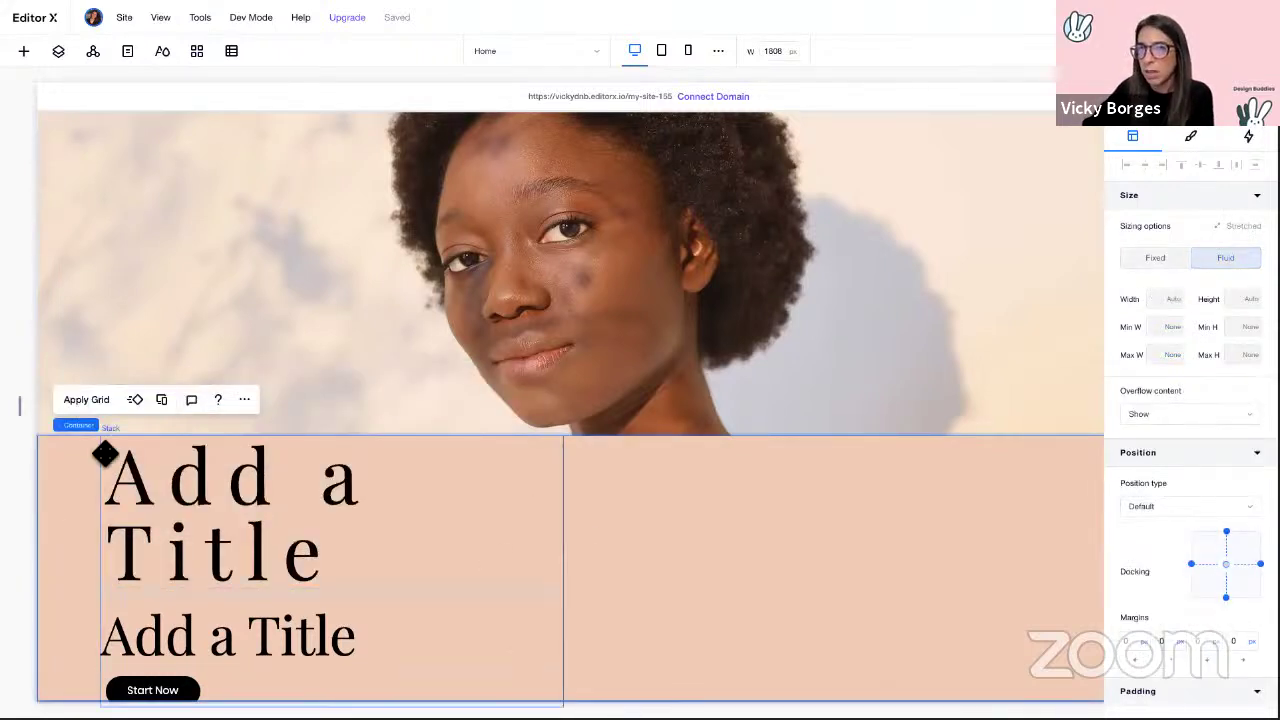
Step: Set the hero text stack to 90% width, aligned flush left
{"action": "left_click", "coordinate": [106, 451]}
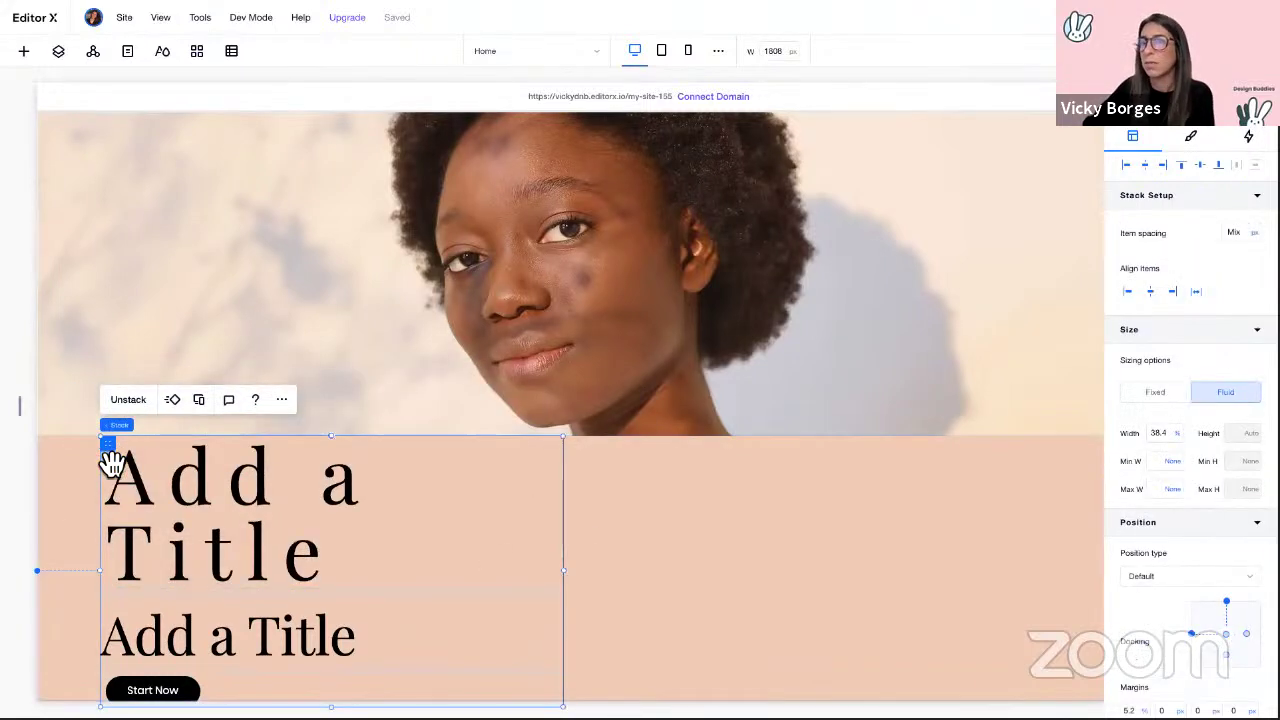
{"action": "left_click", "coordinate": [1176, 438]}
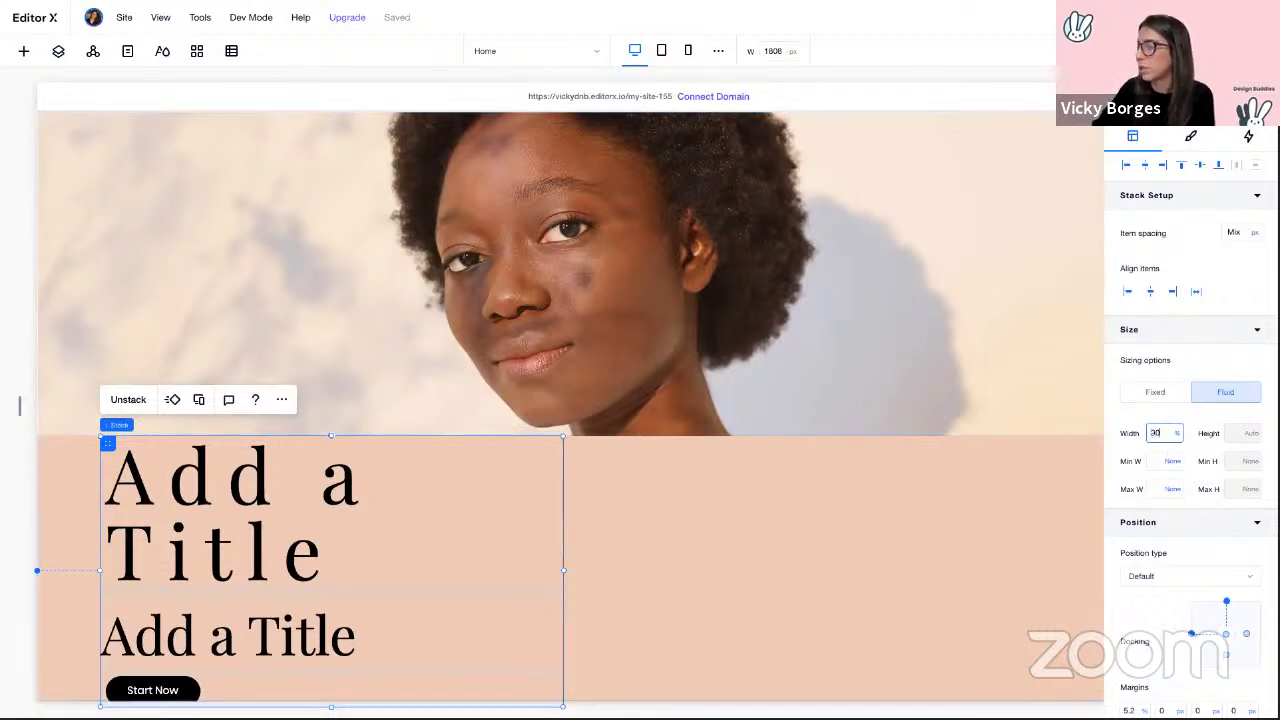
{"action": "type", "text": "90"}
{"action": "key", "text": "Return"}
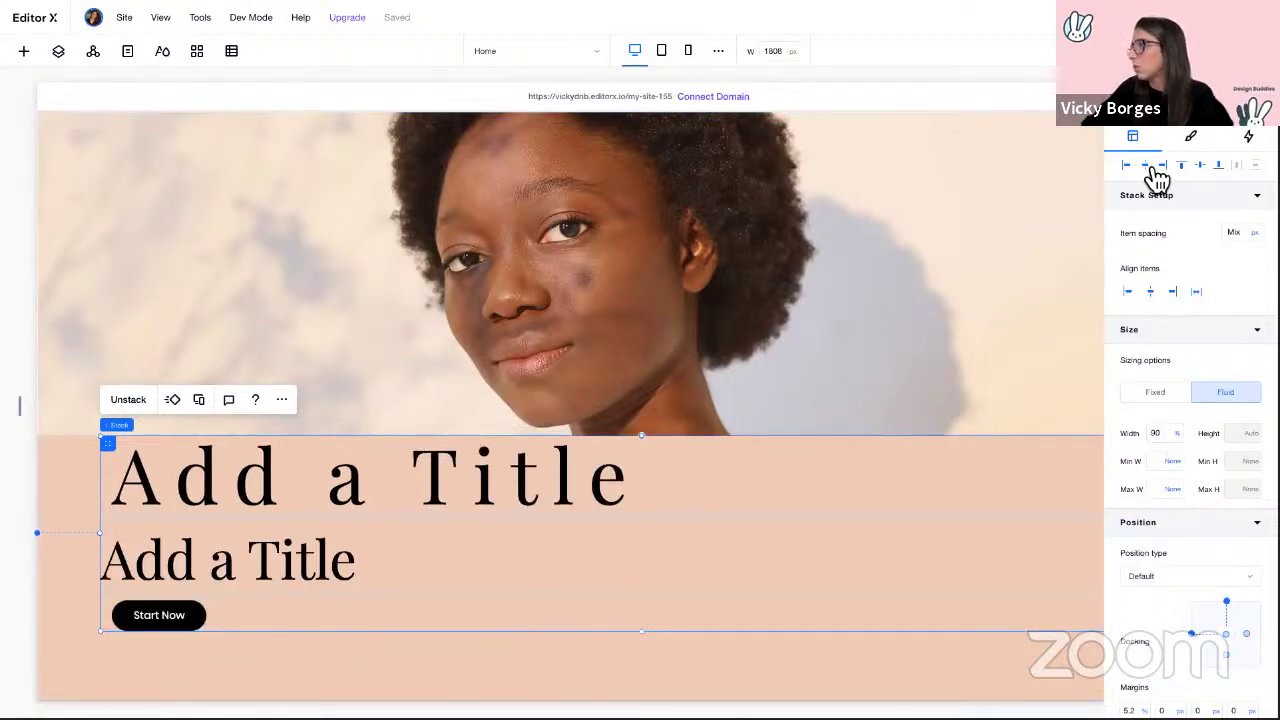
{"action": "left_click", "coordinate": [1148, 167]}
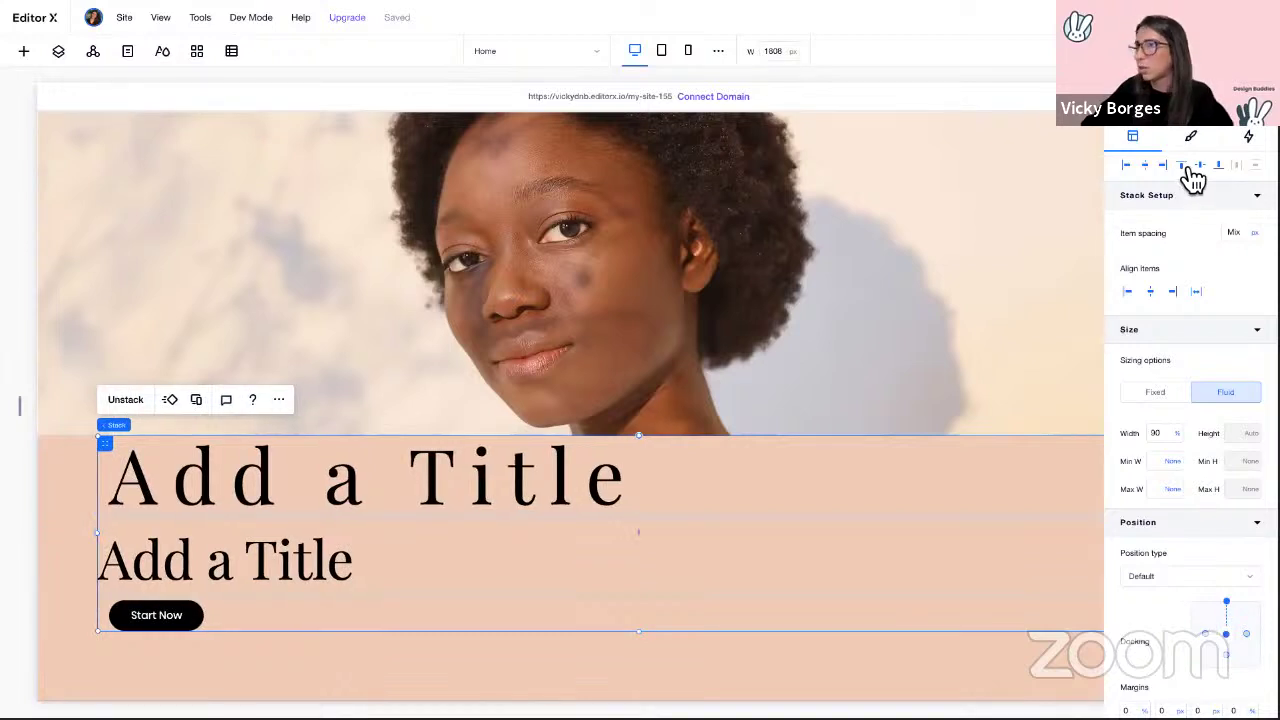
Step: Give the stack 20 px item spacing and left-align its items
{"action": "left_click", "coordinate": [318, 492]}
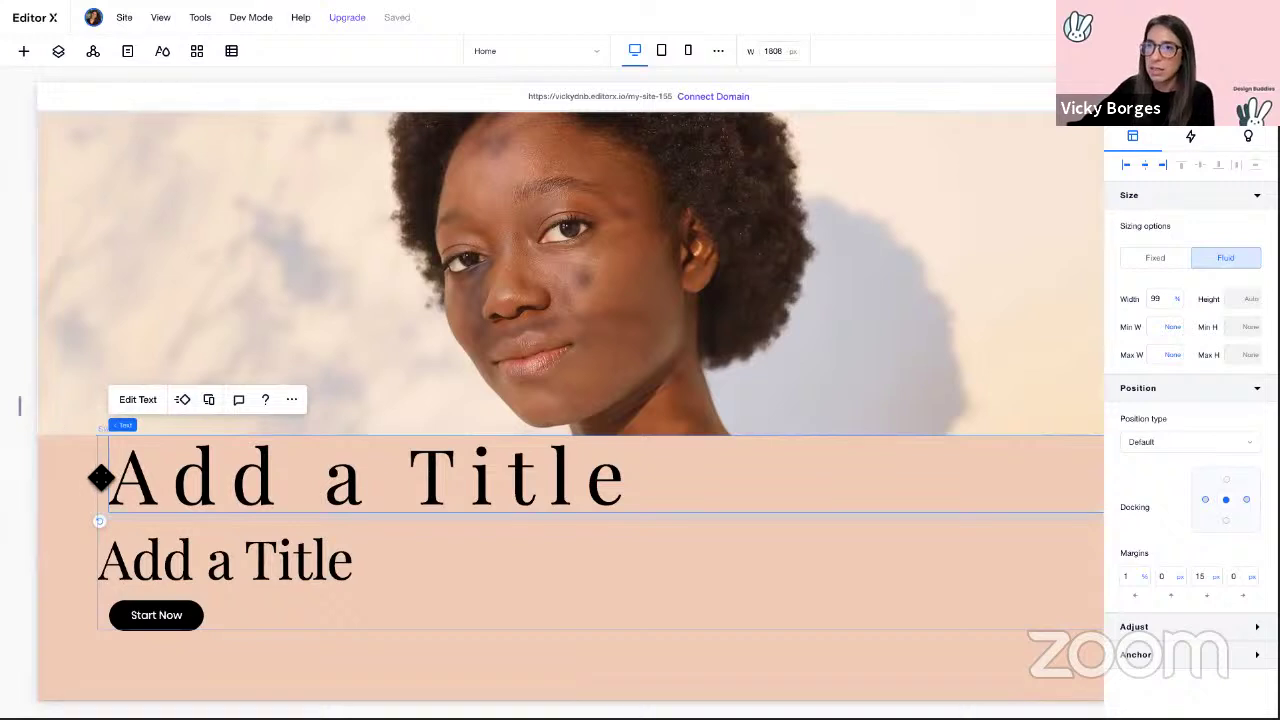
{"action": "left_click_drag", "start_coordinate": [100, 478], "coordinate": [129, 586]}
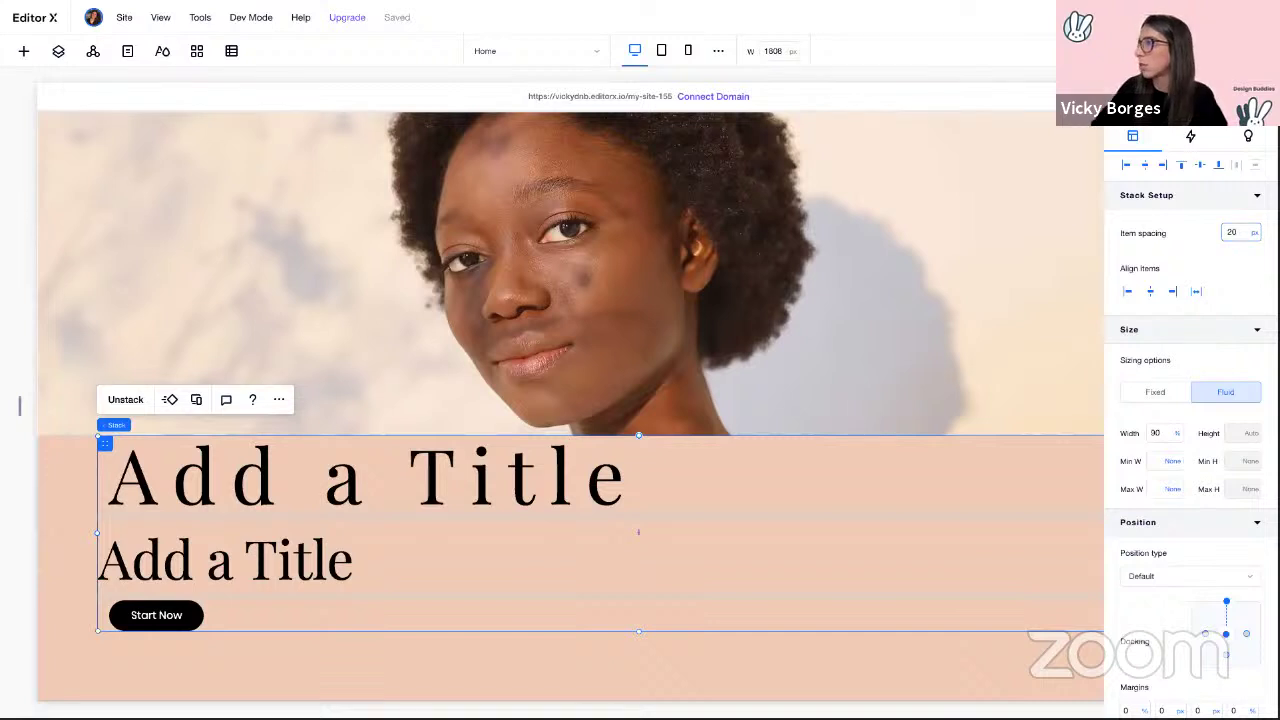
{"action": "key", "text": "Return"}
{"action": "left_click", "coordinate": [1133, 293]}
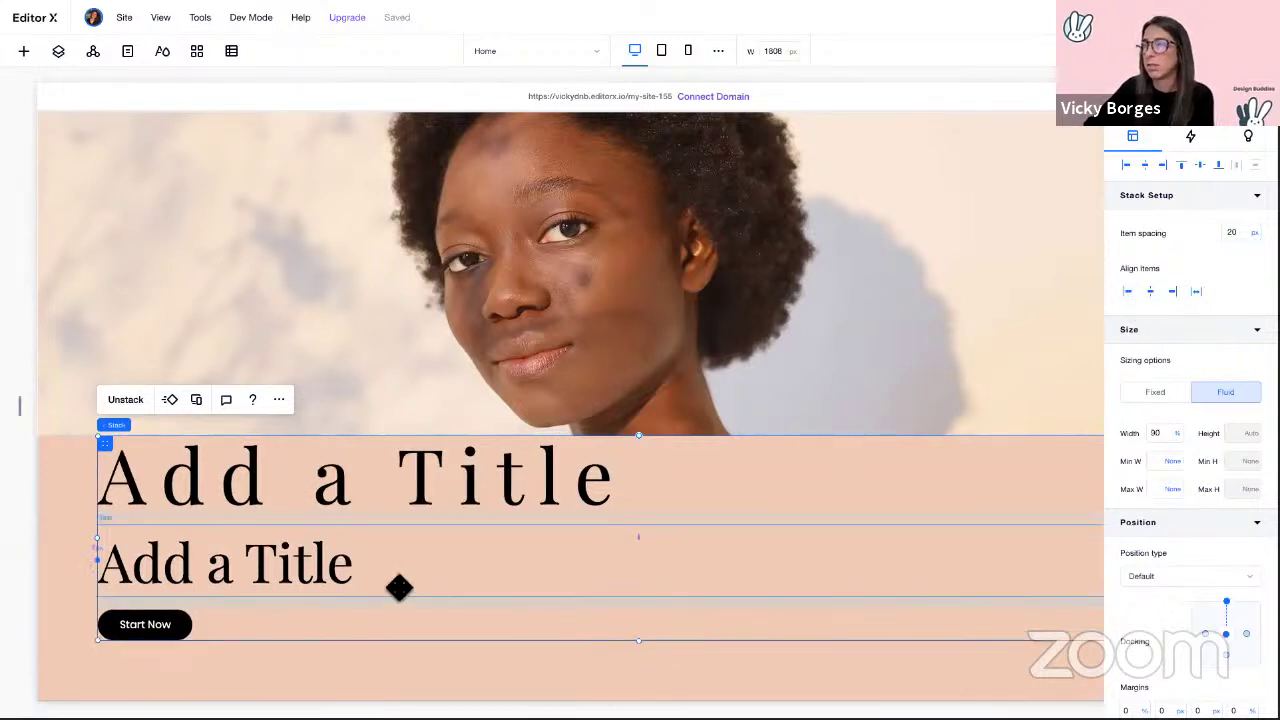
Step: Turn on scaled text for the second title, ranging from 18 to 50
{"action": "left_click", "coordinate": [228, 481]}
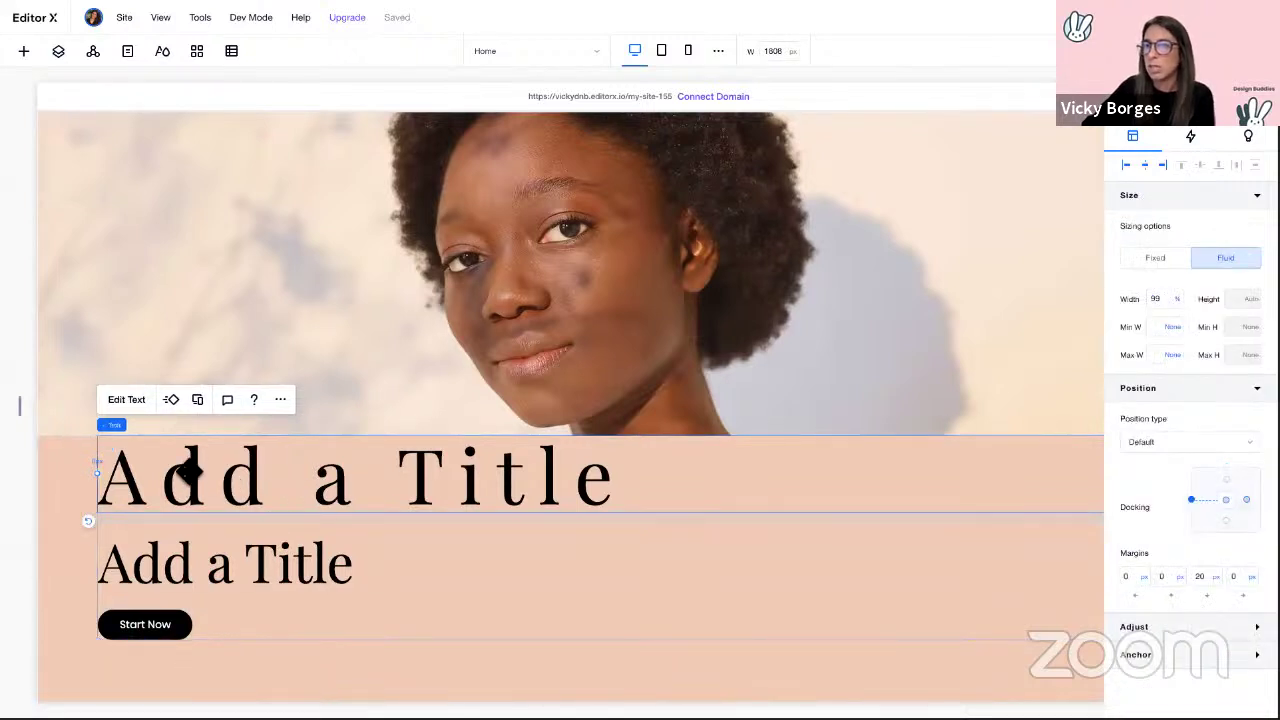
{"action": "left_click", "coordinate": [230, 568]}
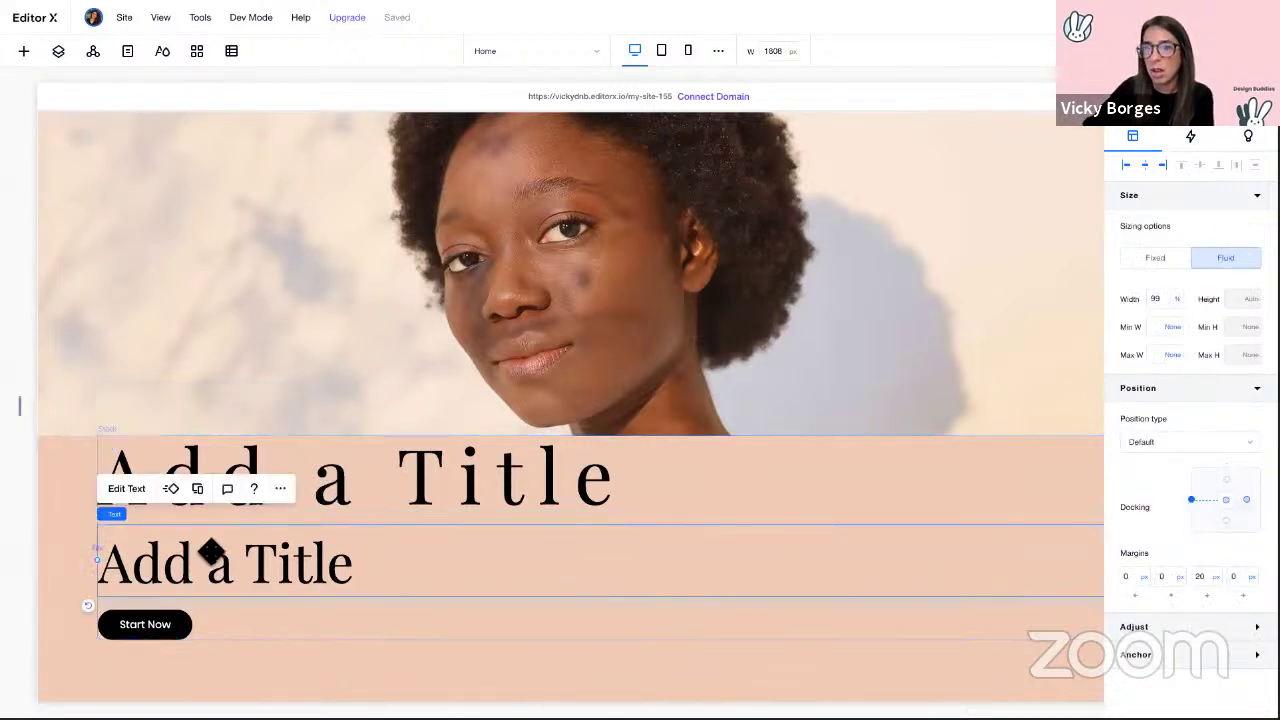
{"action": "left_click", "coordinate": [143, 499]}
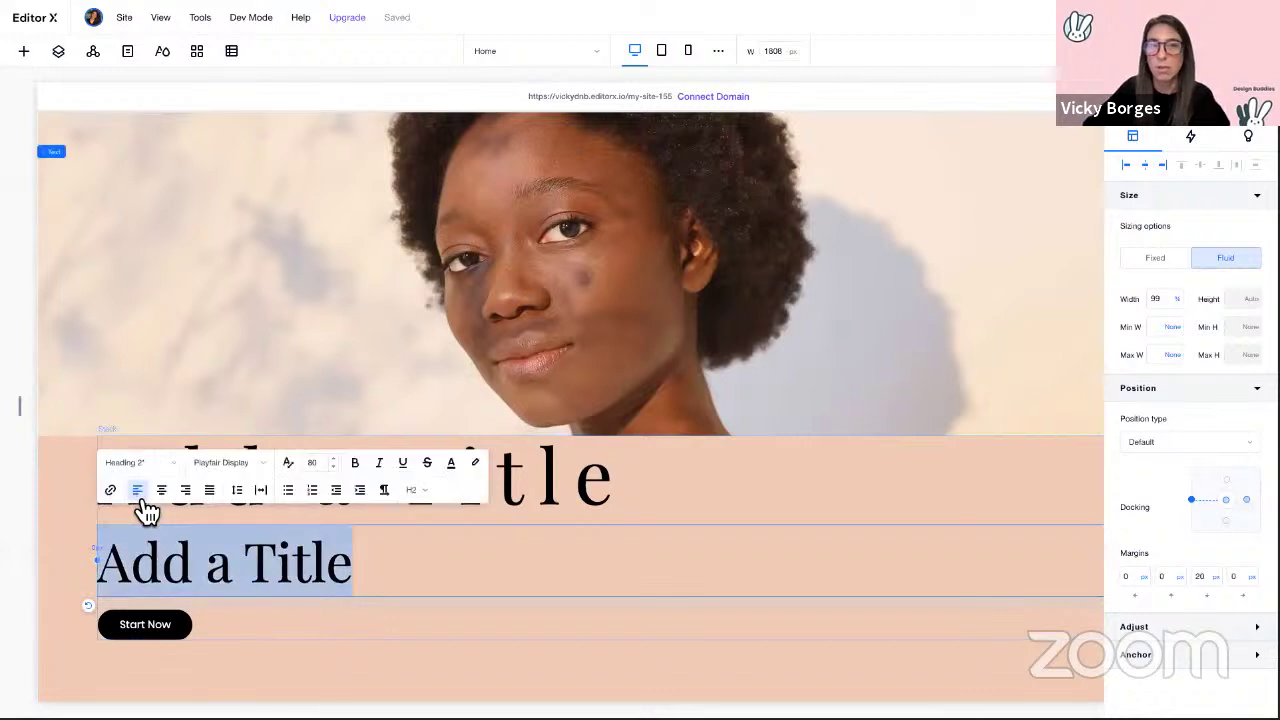
{"action": "left_click", "coordinate": [289, 463]}
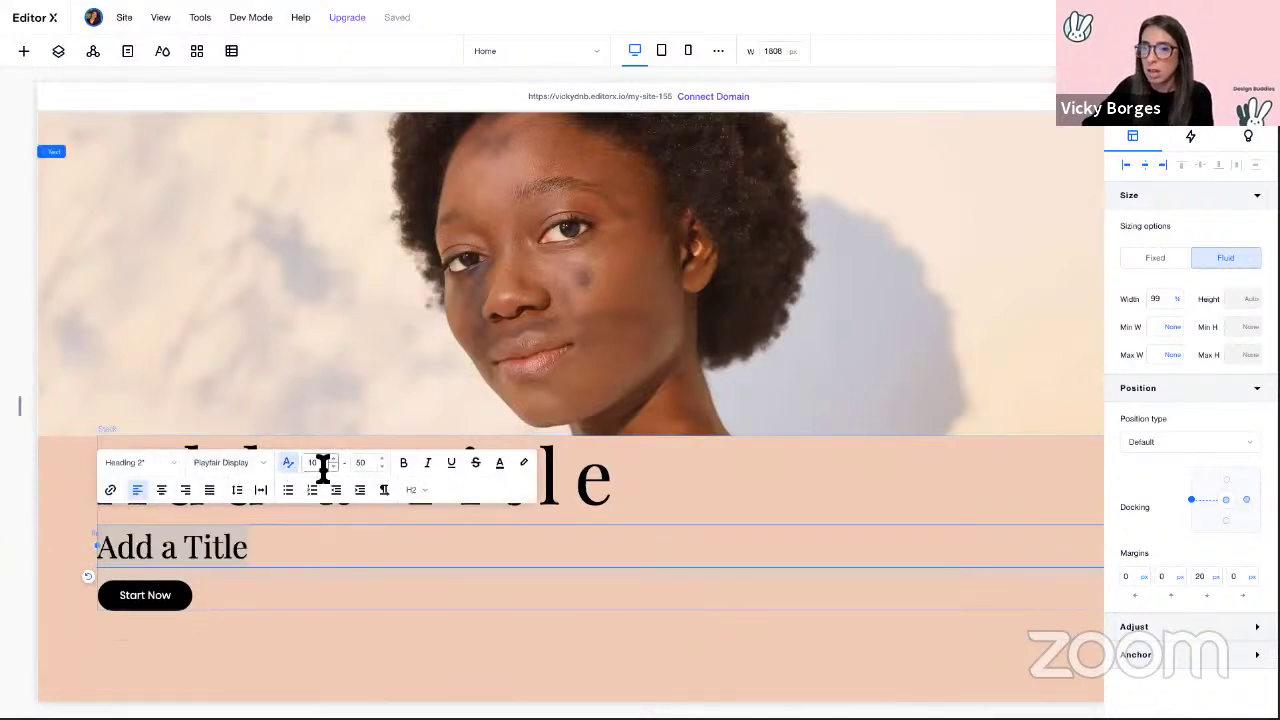
{"action": "left_click", "coordinate": [323, 463]}
{"action": "type", "text": "18"}
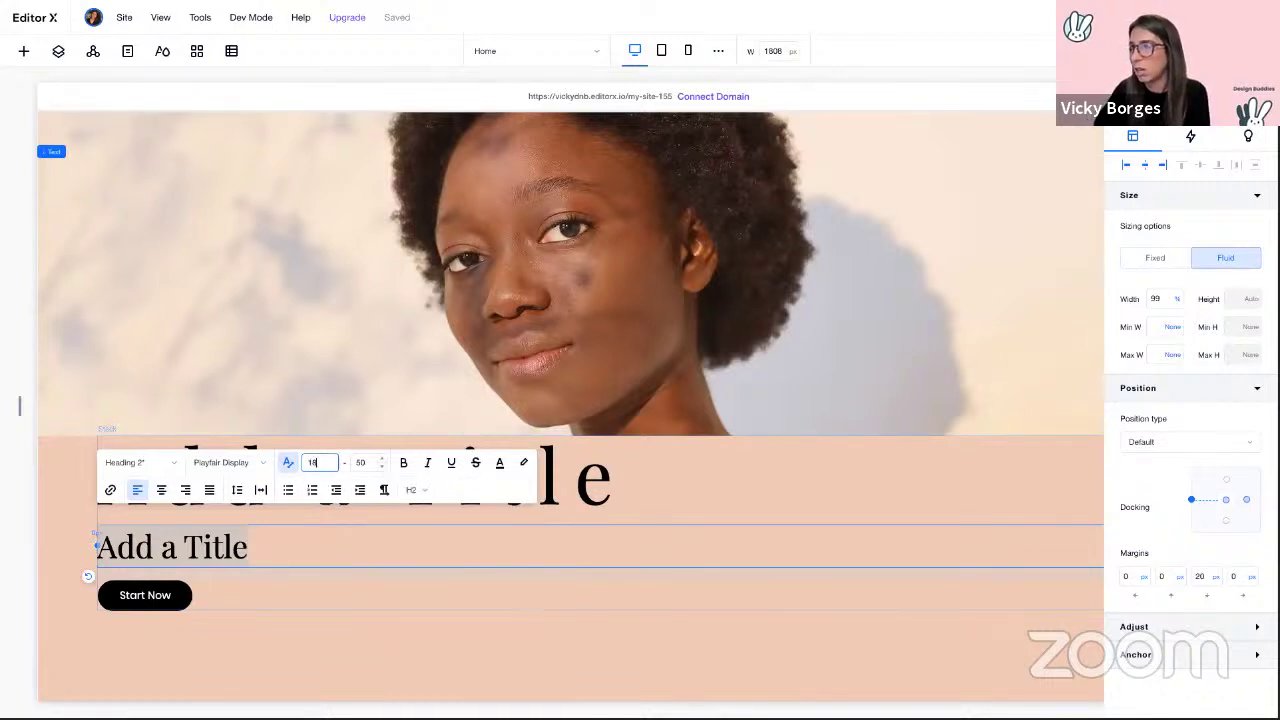
{"action": "key", "text": "Tab"}
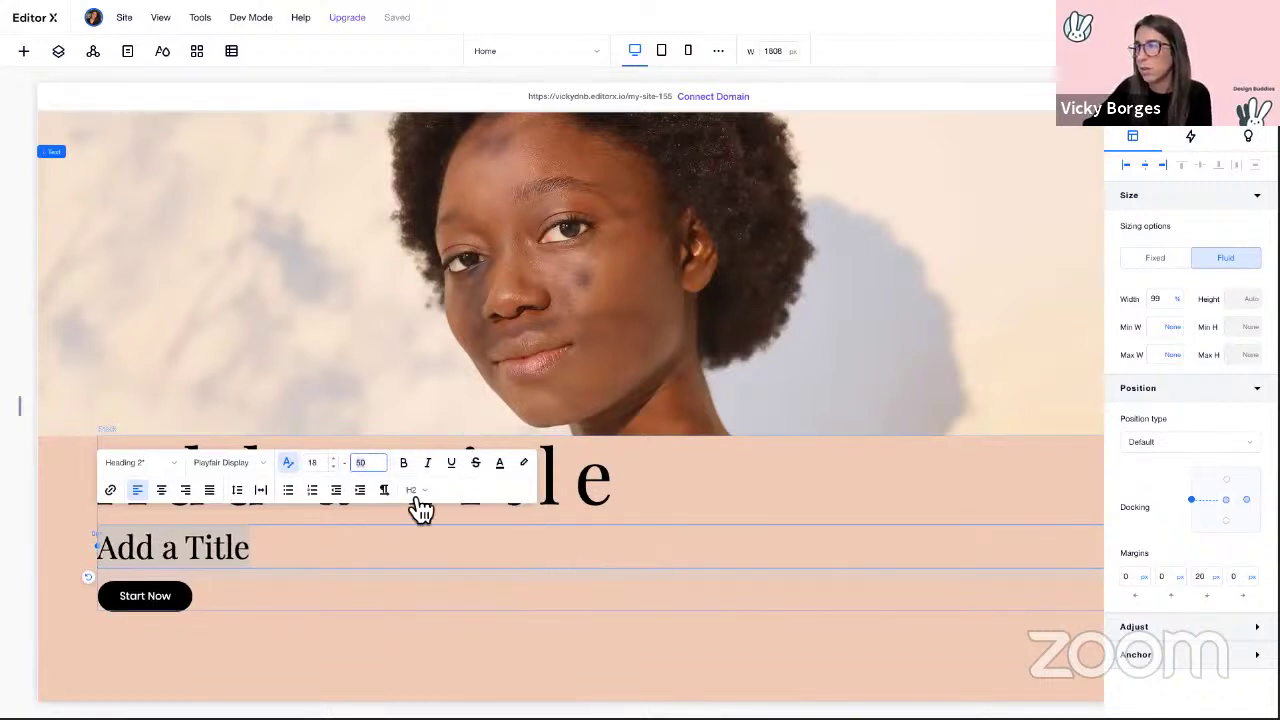
Step: Widen the Start Now button to 247 px
{"action": "left_click", "coordinate": [246, 595]}
{"action": "left_click", "coordinate": [138, 596]}
{"action": "left_click_drag", "start_coordinate": [200, 598], "coordinate": [264, 600]}
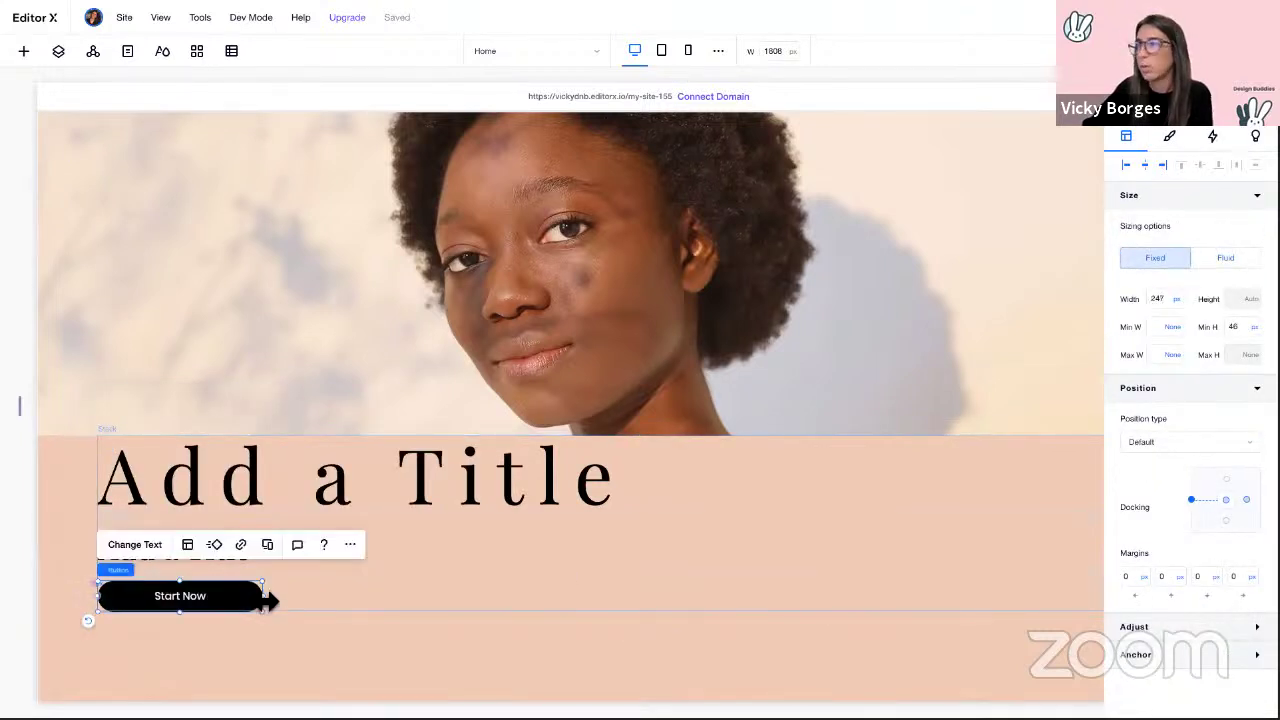
Step: Make Start Now fluid at 18% width, 200 px minimum, and preview it at mobile and tablet widths
{"action": "left_click", "coordinate": [1241, 264]}
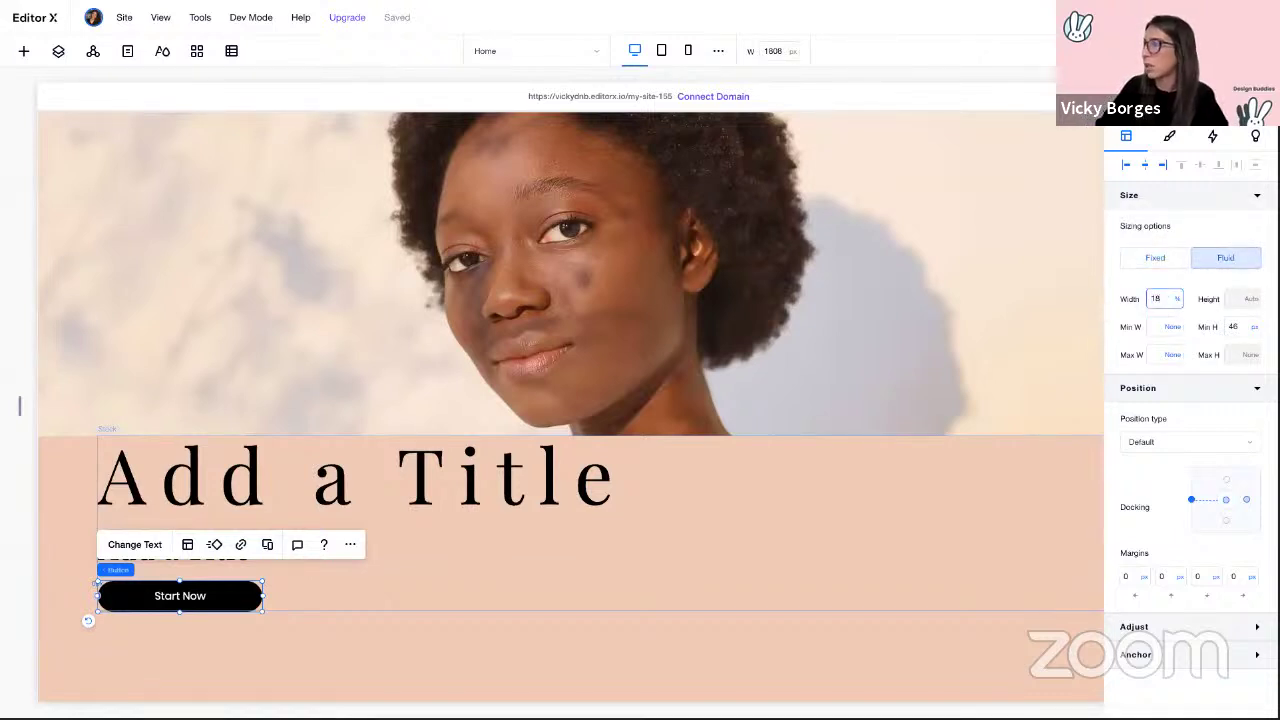
{"action": "key", "text": "Return"}
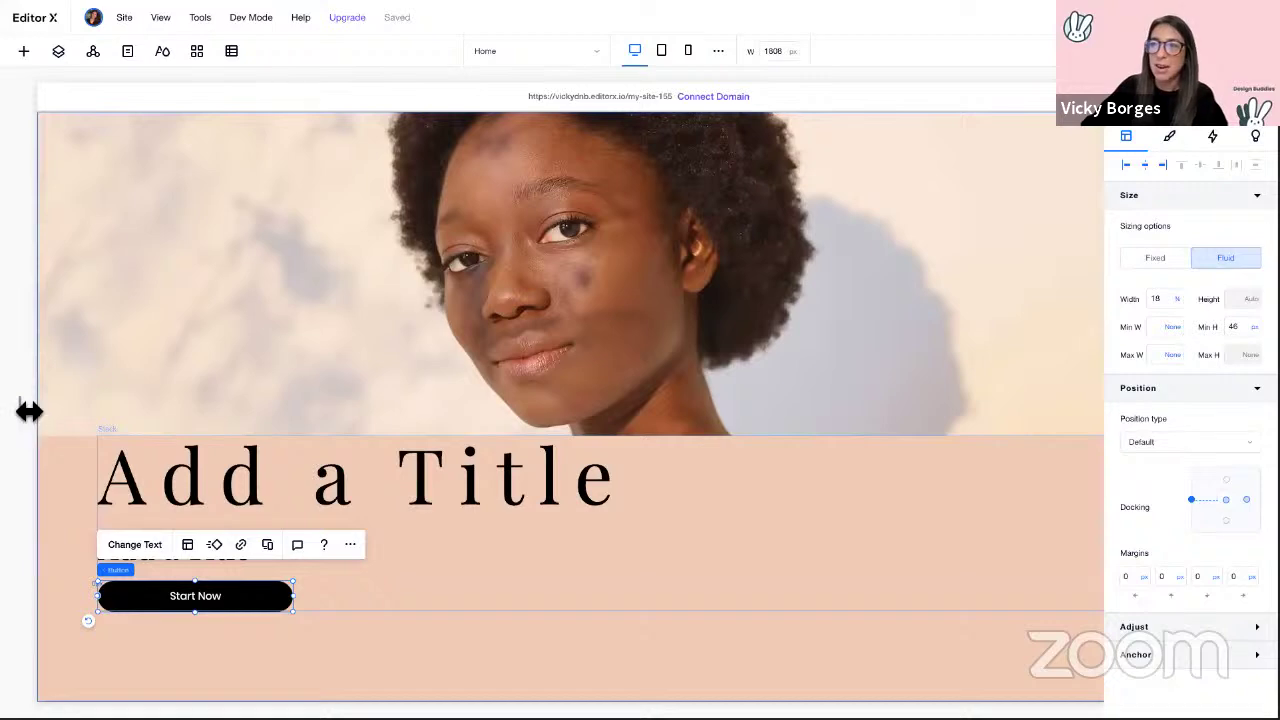
{"action": "left_click_drag", "start_coordinate": [25, 408], "coordinate": [49, 456]}
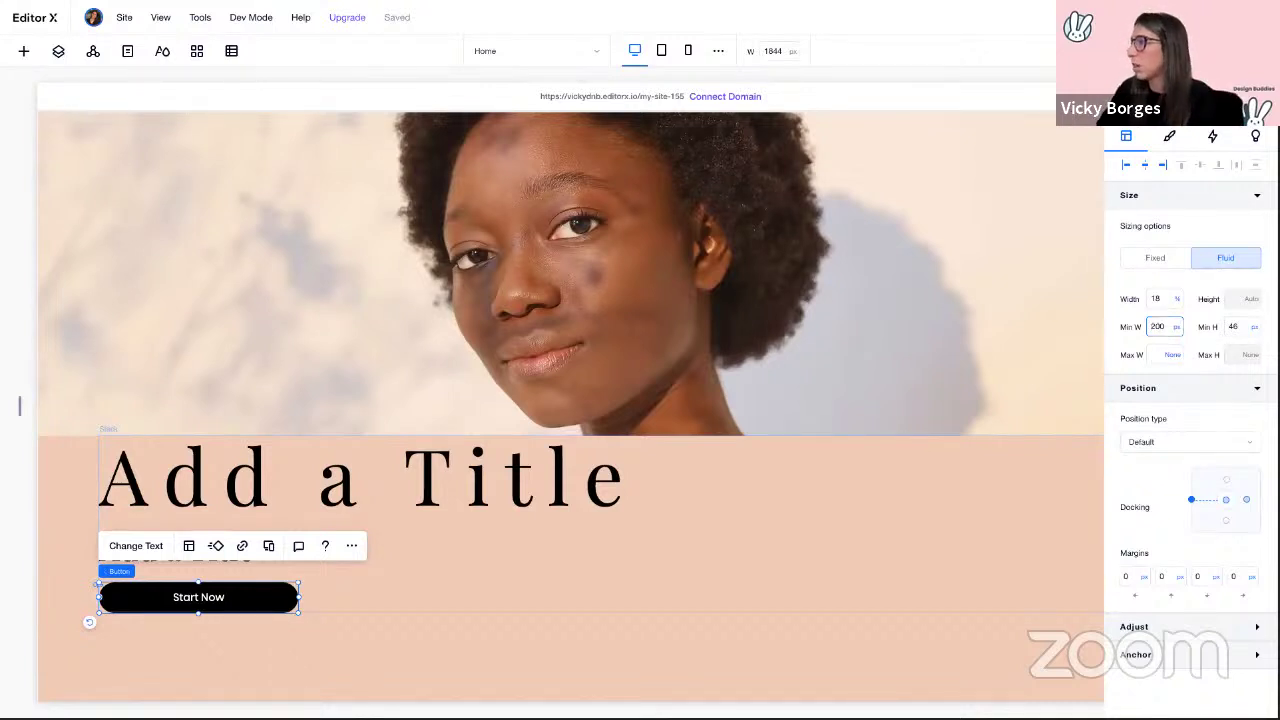
{"action": "left_click_drag", "start_coordinate": [20, 408], "coordinate": [452, 418]}
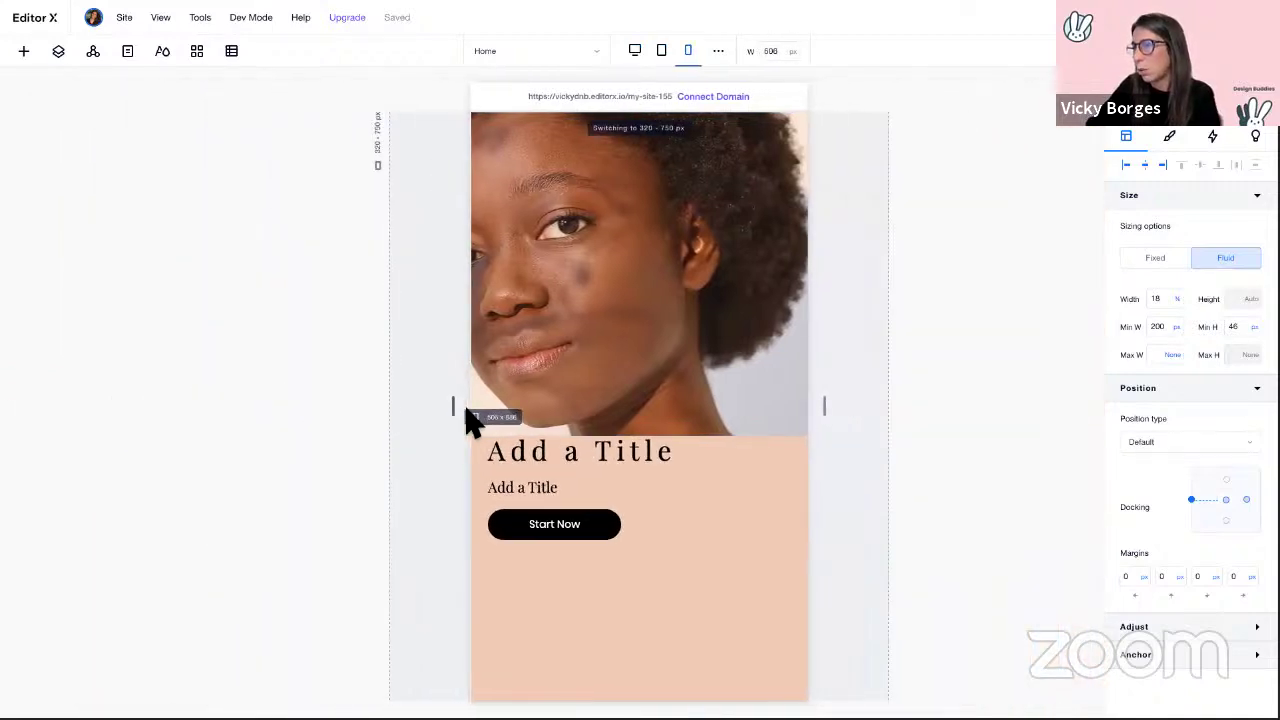
{"action": "left_click_drag", "start_coordinate": [283, 413], "coordinate": [66, 425]}
{"action": "left_click", "coordinate": [634, 50]}
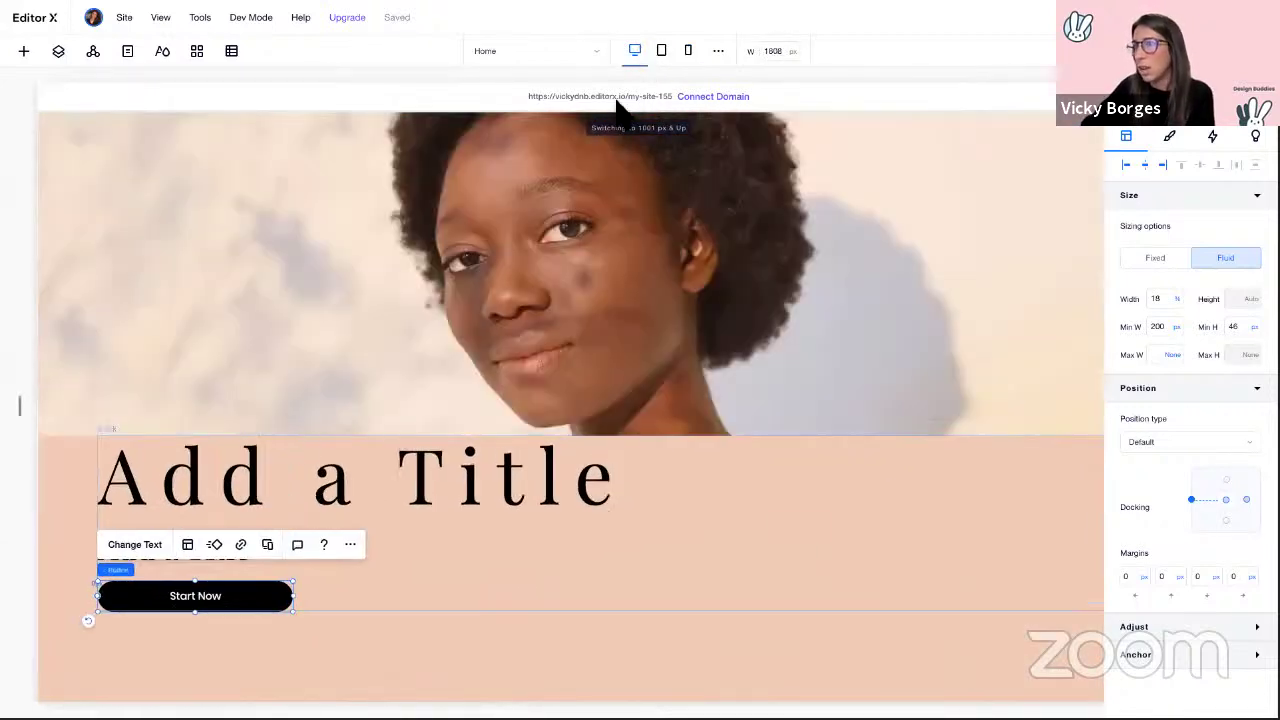
{"action": "left_click", "coordinate": [205, 478]}
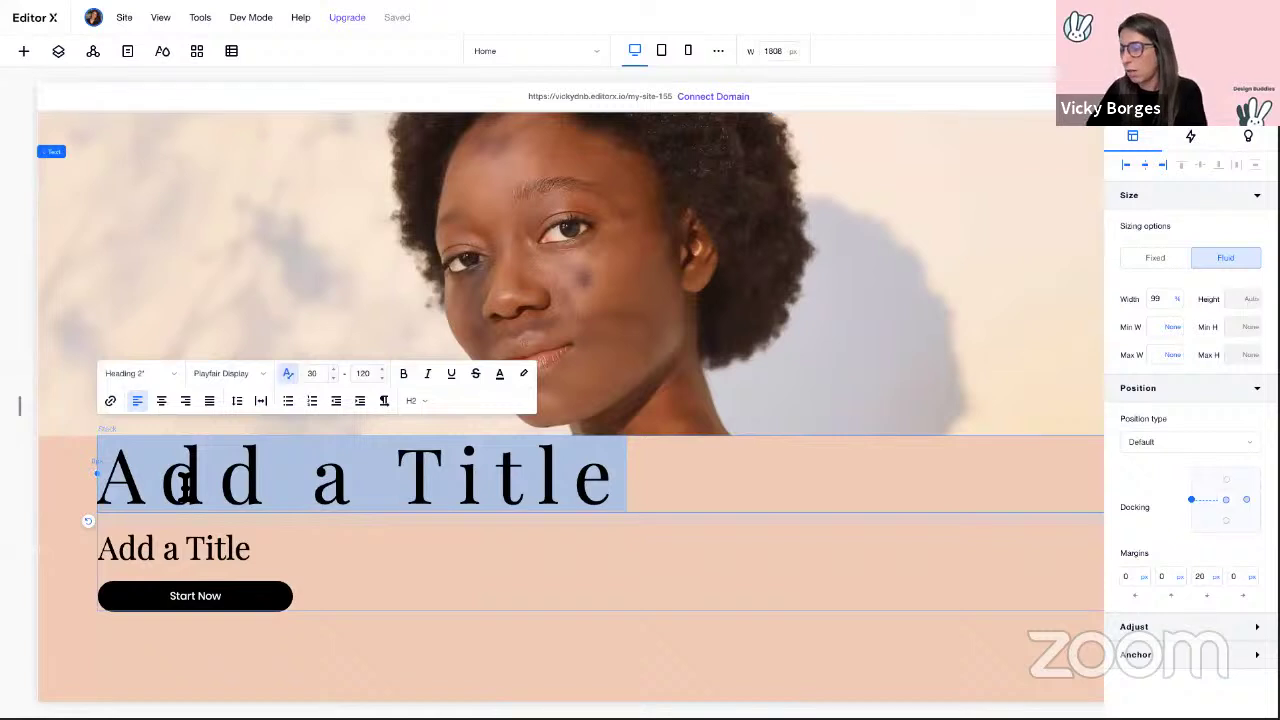
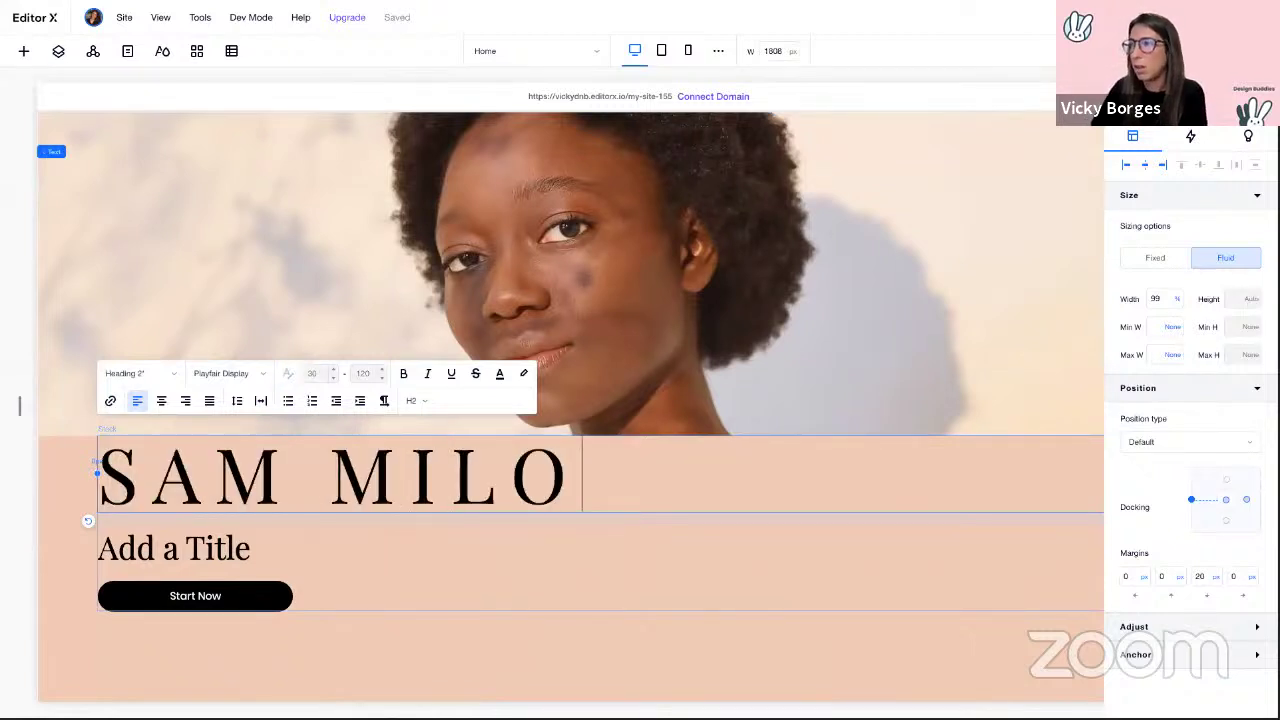
{"action": "left_click", "coordinate": [174, 546]}
{"action": "double_click", "coordinate": [130, 550]}
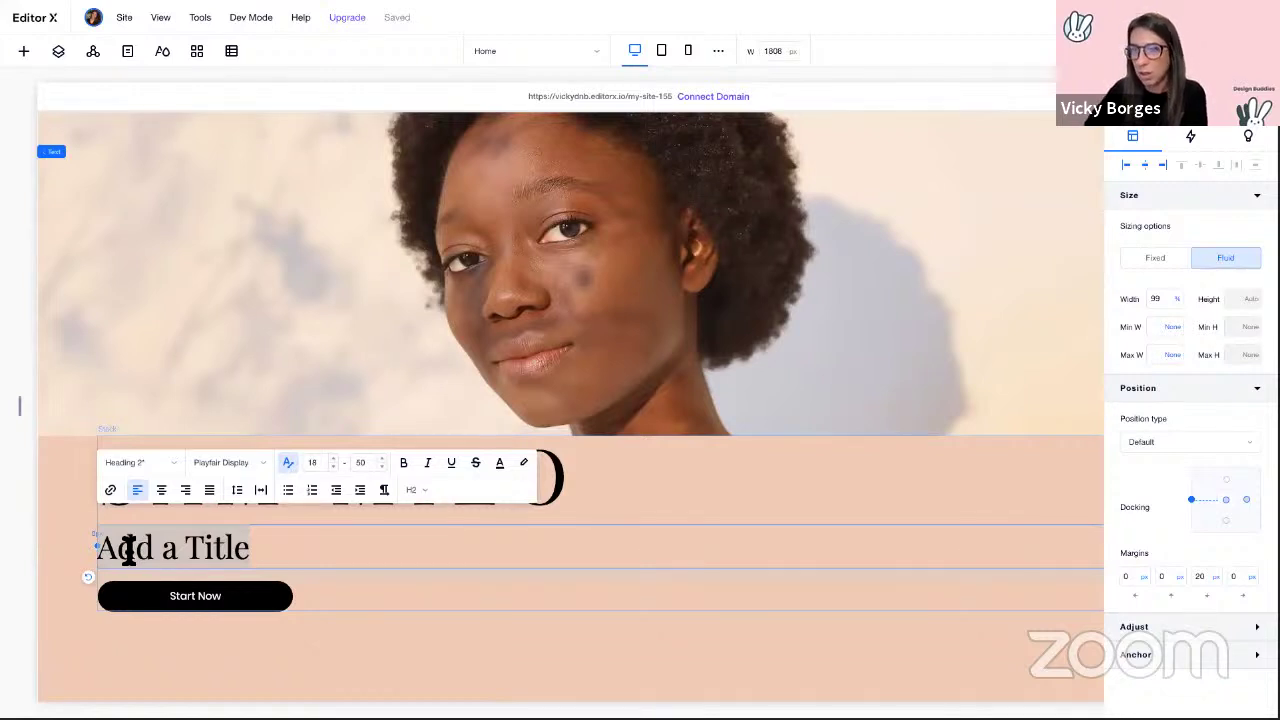
{"action": "type", "text": "UI"}
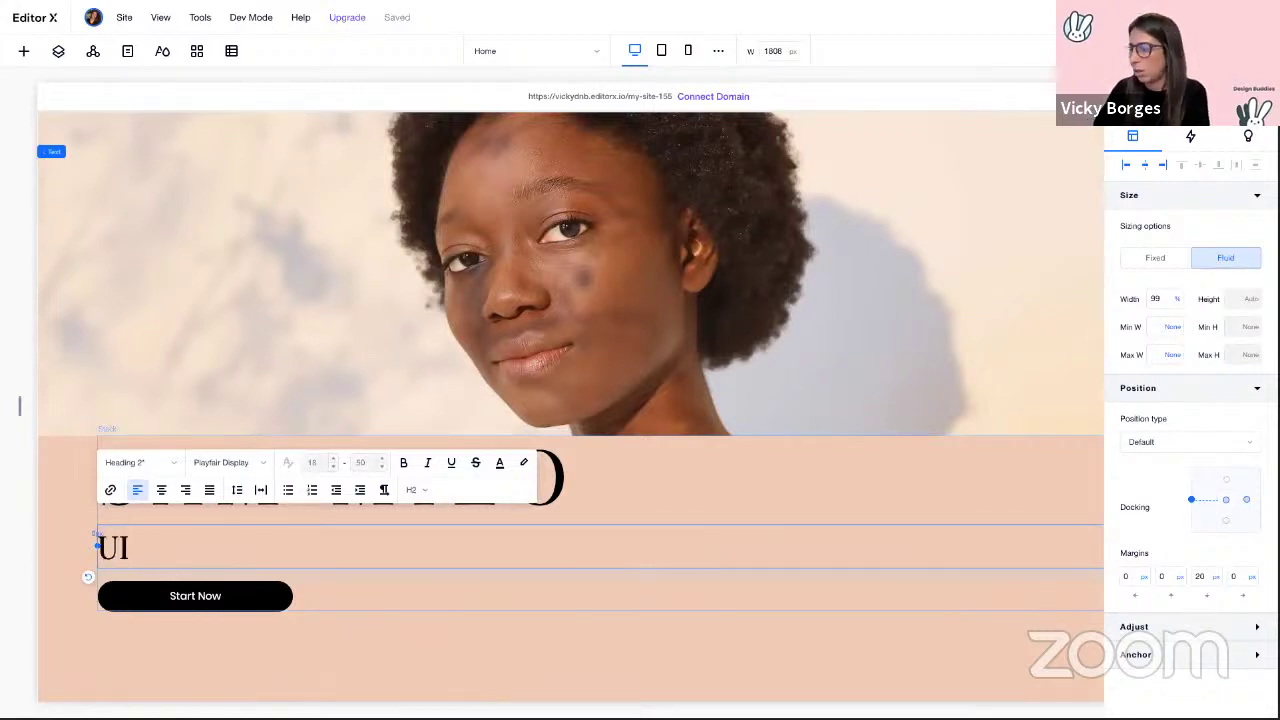
{"action": "type", "text": "/UX D"}
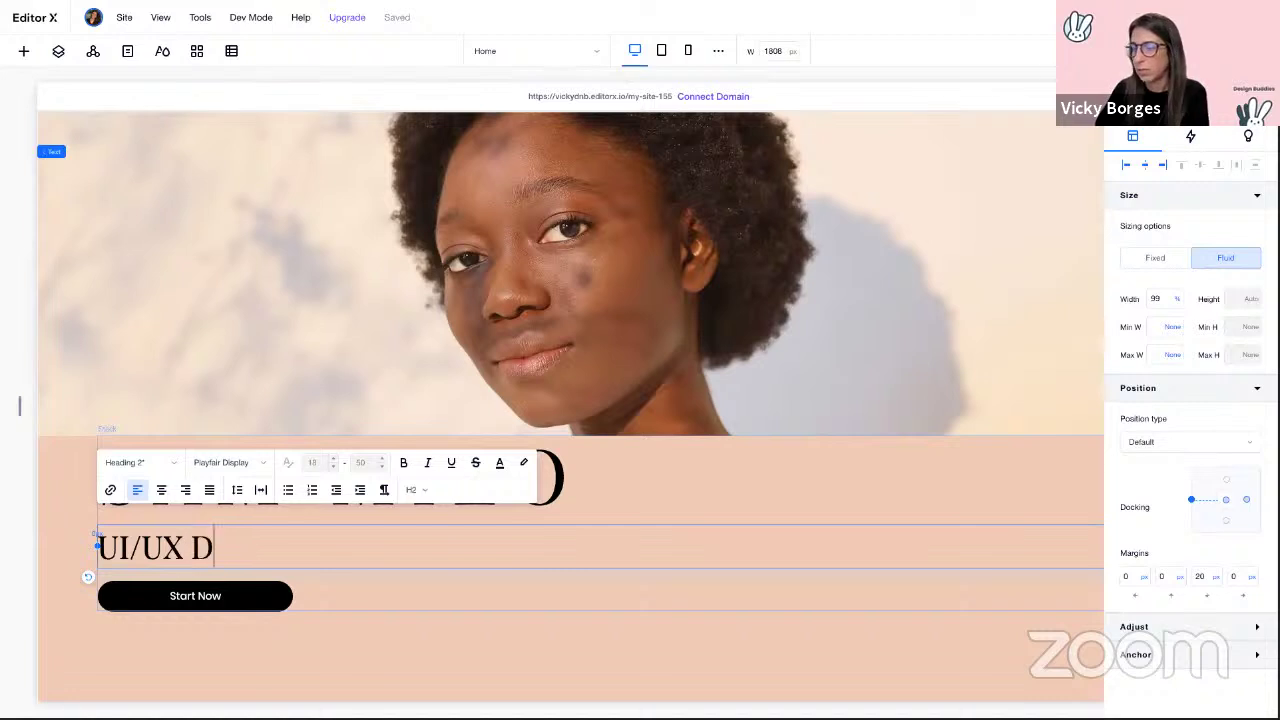
{"action": "type", "text": "ESIGNER"}
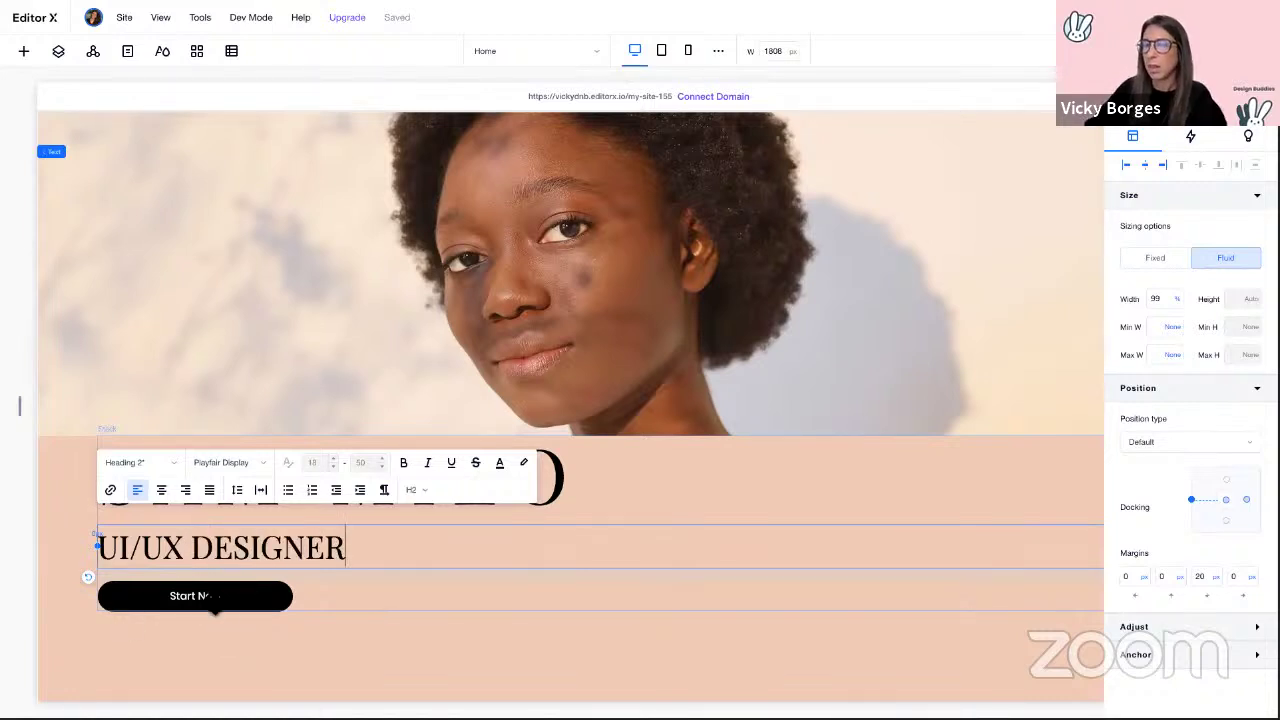
Step: Change the hero button's label to 'View Portfolio'
{"action": "left_click", "coordinate": [215, 604]}
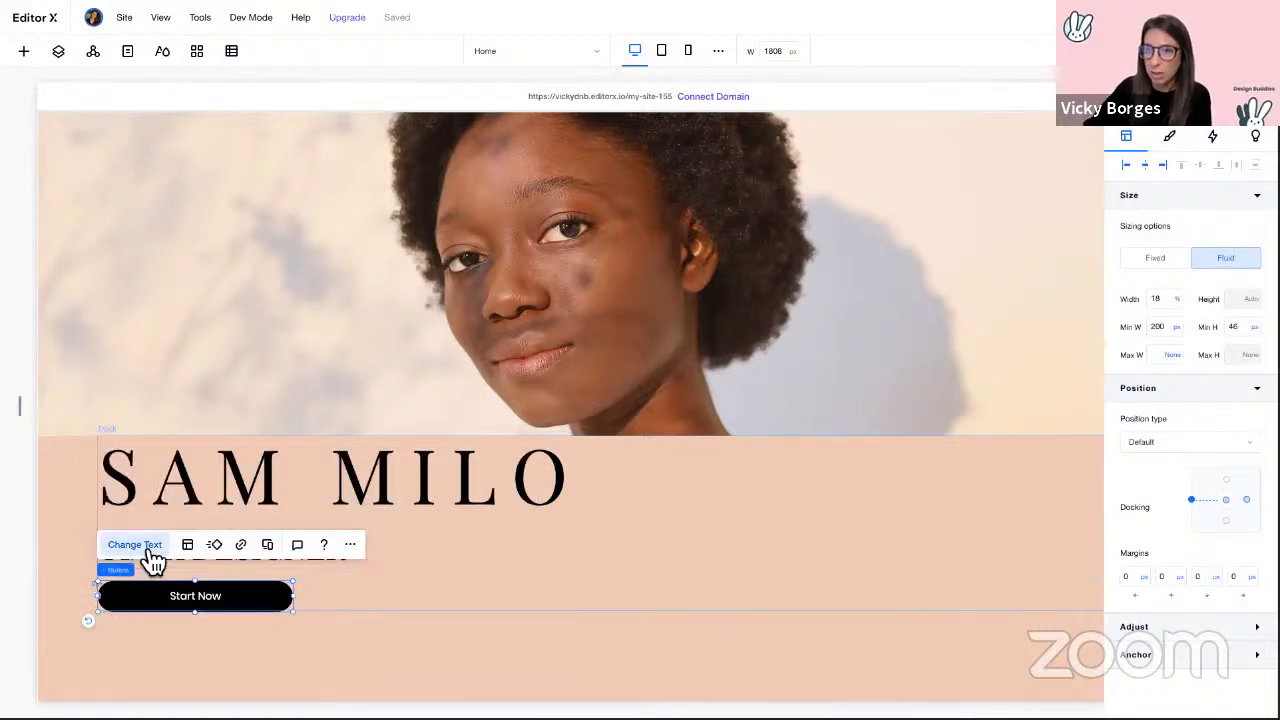
{"action": "left_click", "coordinate": [145, 548]}
{"action": "type", "text": "View Portfolio"}
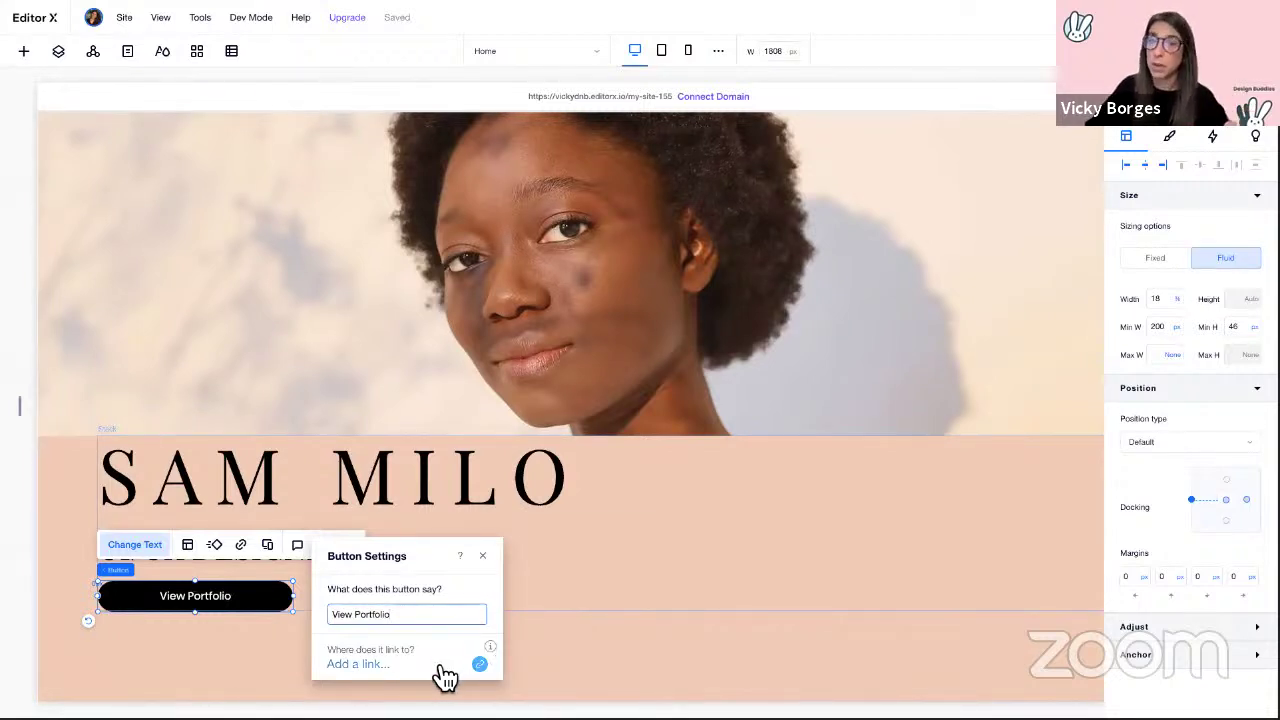
{"action": "left_click", "coordinate": [483, 556]}
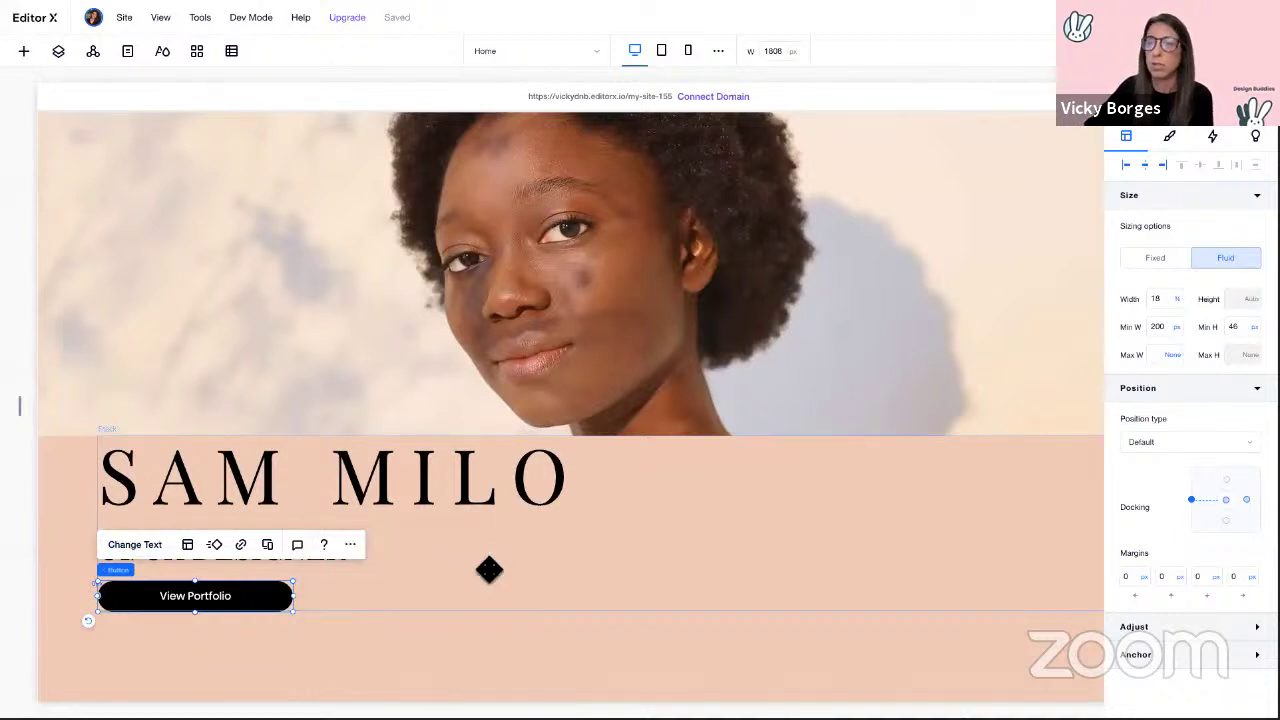
{"action": "left_click", "coordinate": [209, 438]}
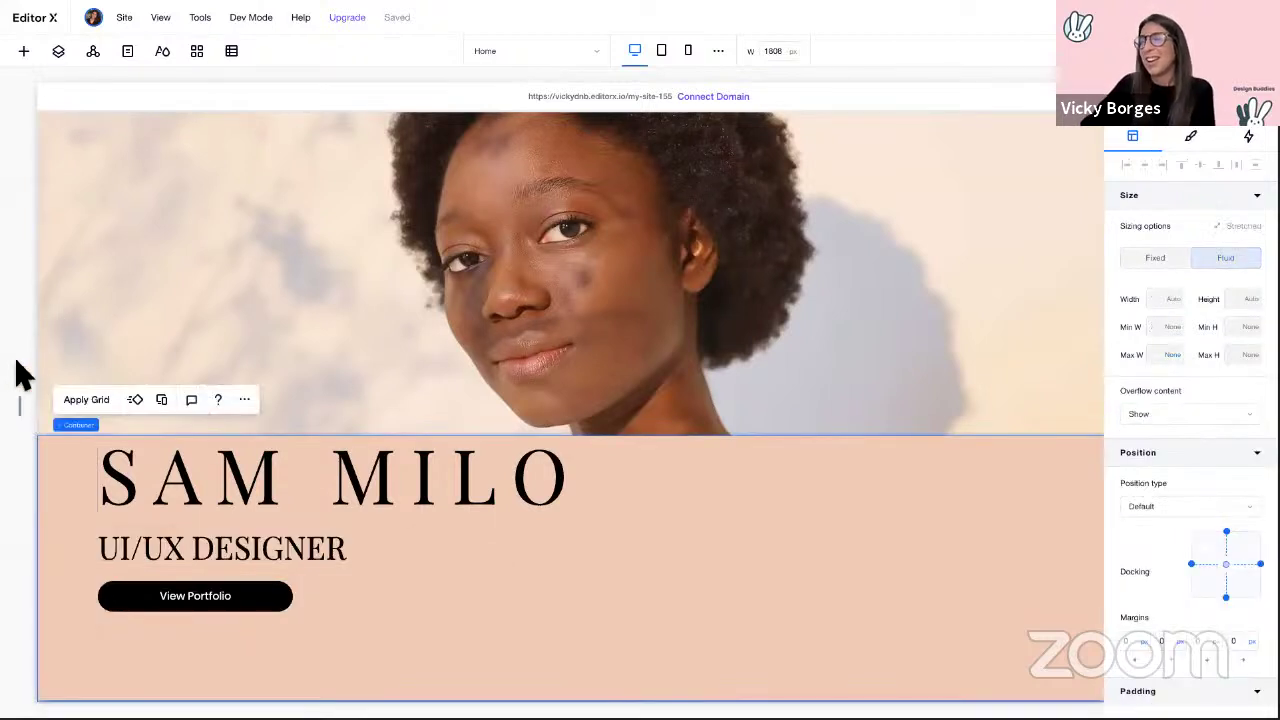
Step: Drop the peach text container's background opacity to 0%
{"action": "mouse_move", "coordinate": [20, 404]}
{"action": "left_mouse_down"}
{"action": "mouse_move", "coordinate": [252, 392]}
{"action": "mouse_move", "coordinate": [471, 406]}
{"action": "mouse_move", "coordinate": [29, 403]}
{"action": "left_mouse_up"}
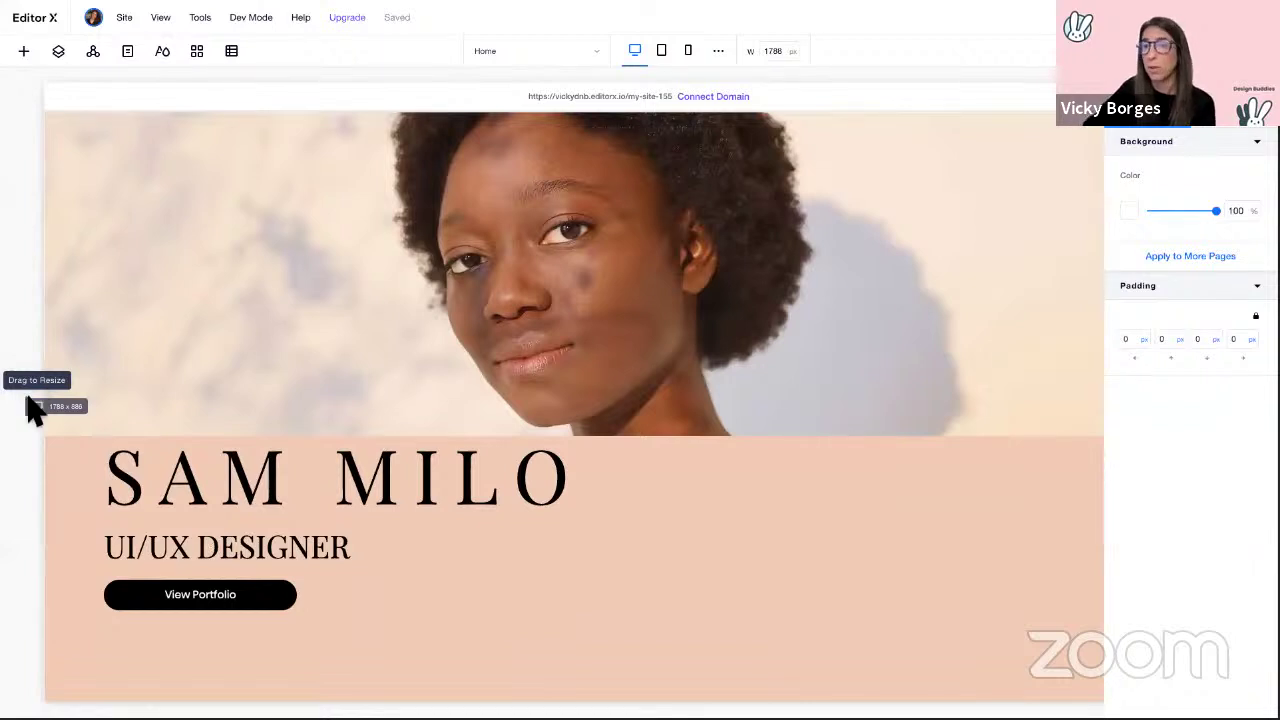
{"action": "left_click", "coordinate": [68, 481]}
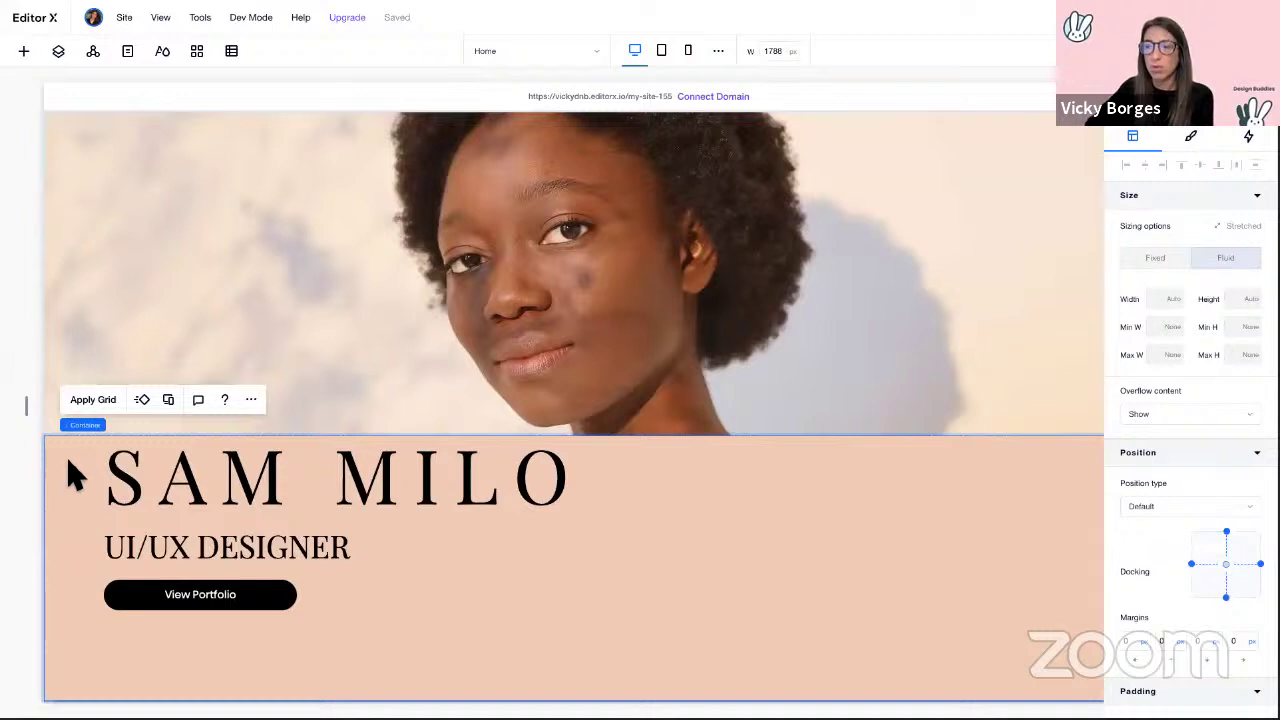
{"action": "left_click", "coordinate": [1197, 142]}
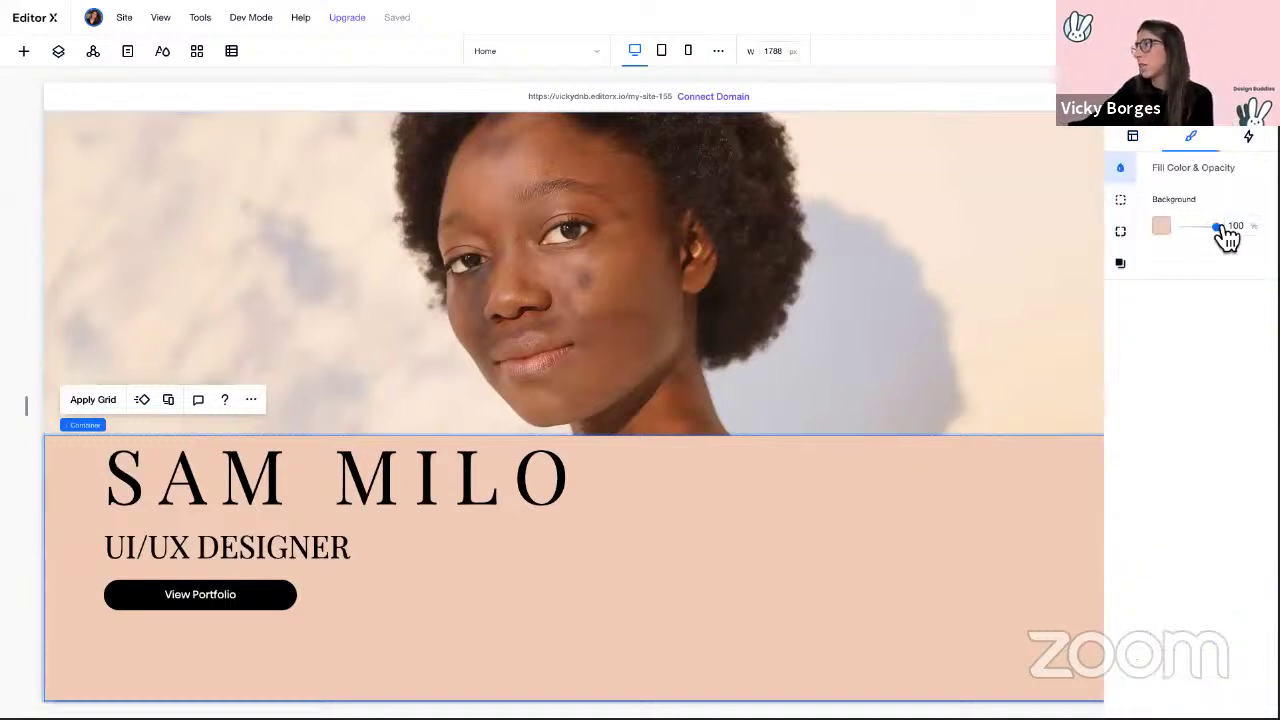
{"action": "left_click_drag", "start_coordinate": [1231, 243], "coordinate": [1160, 238]}
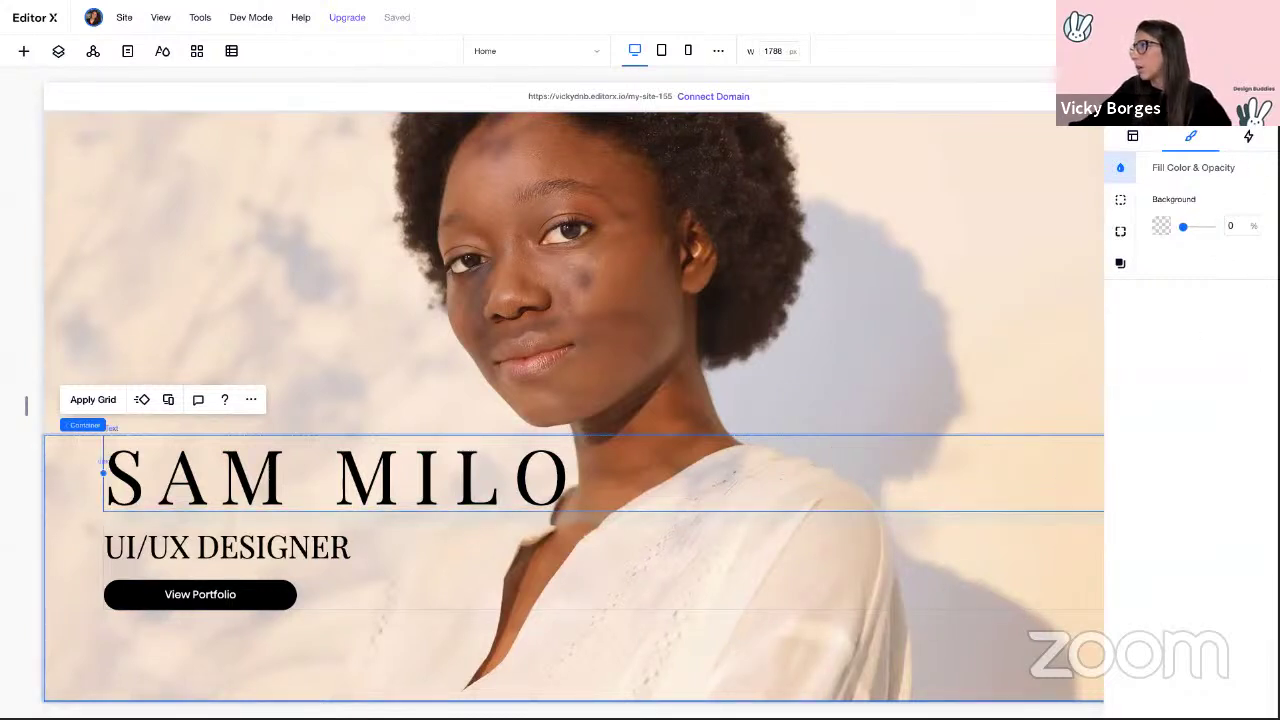
{"action": "left_click", "coordinate": [1250, 138]}
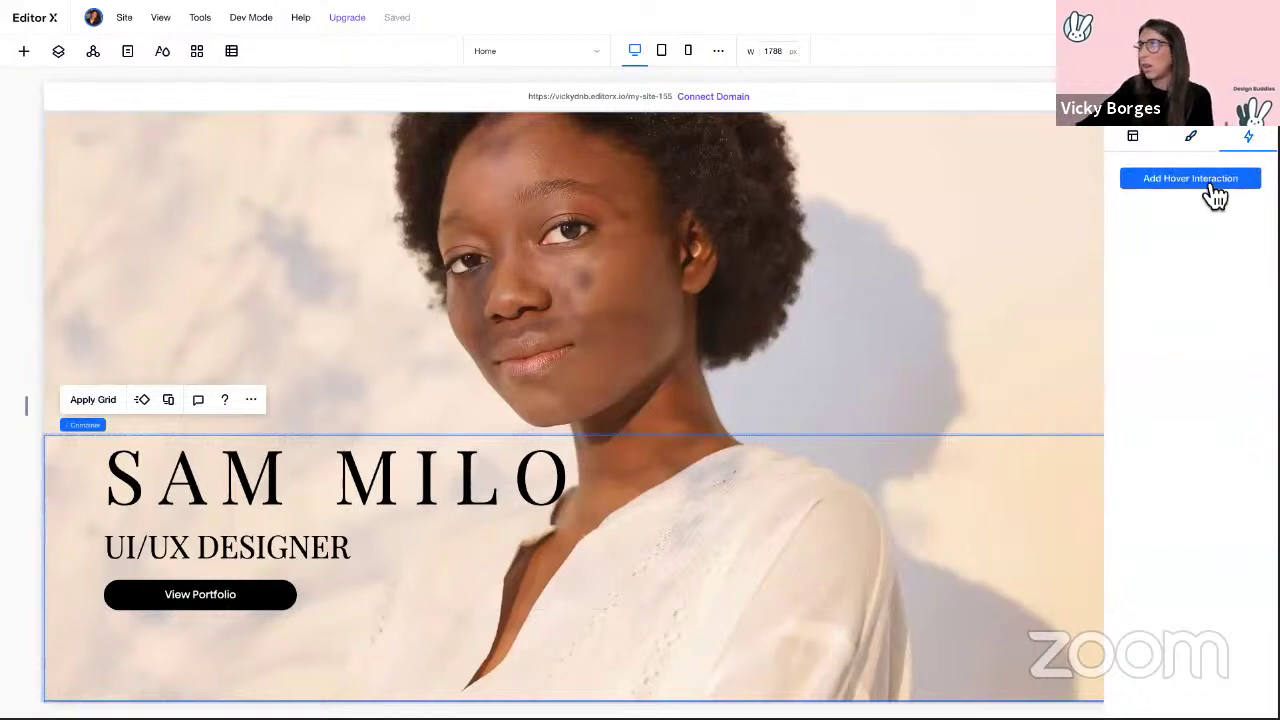
Step: Add a custom hover interaction to the hero section with no preset transition
{"action": "left_click", "coordinate": [1215, 190]}
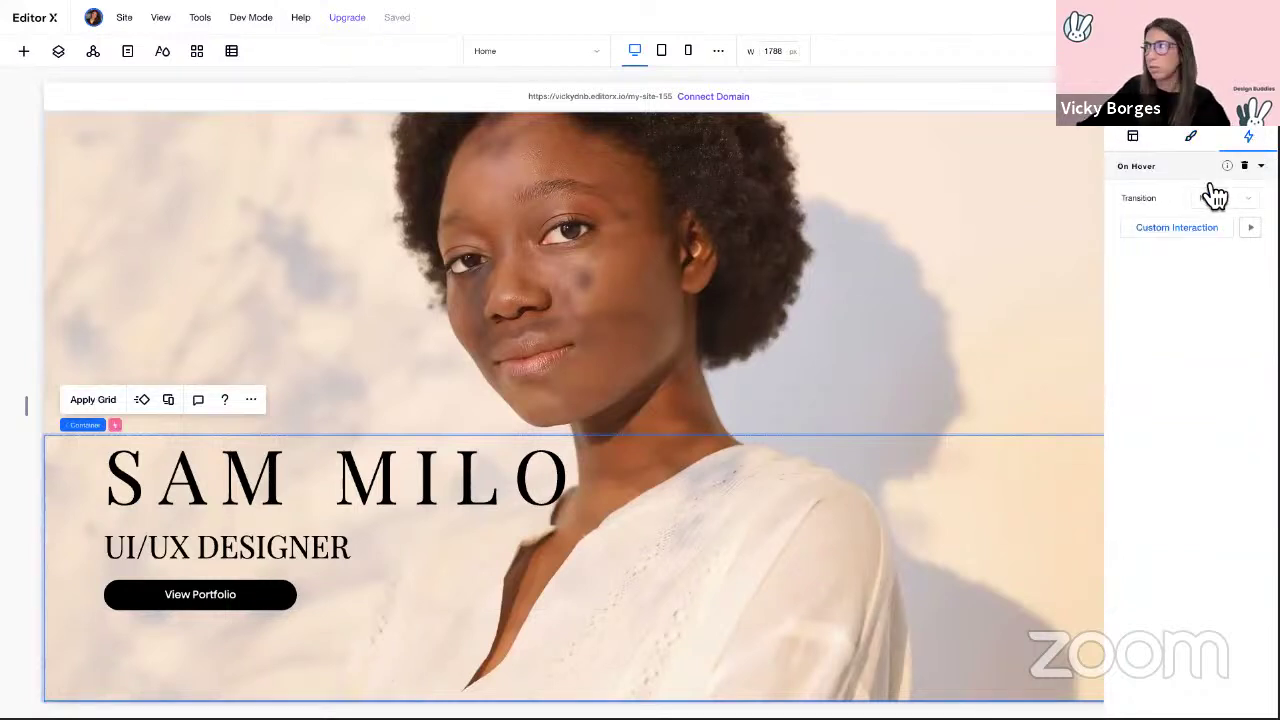
{"action": "left_click", "coordinate": [1214, 206]}
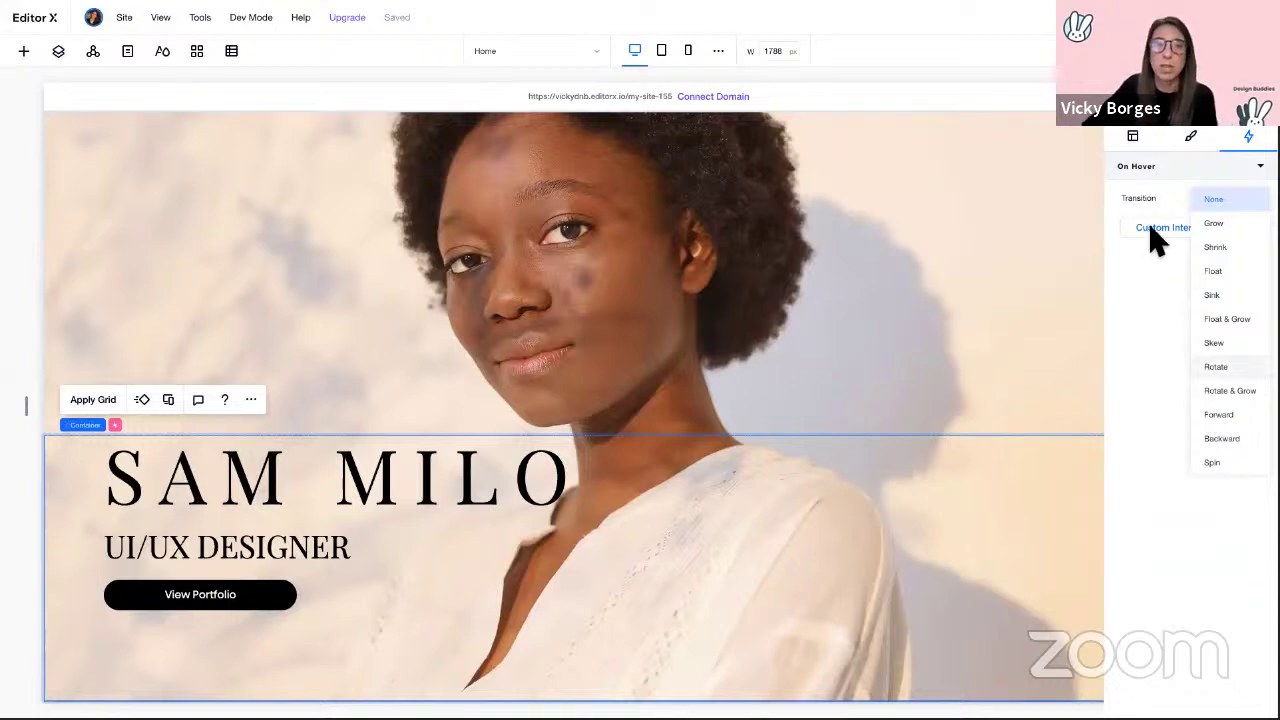
{"action": "left_click", "coordinate": [1170, 234]}
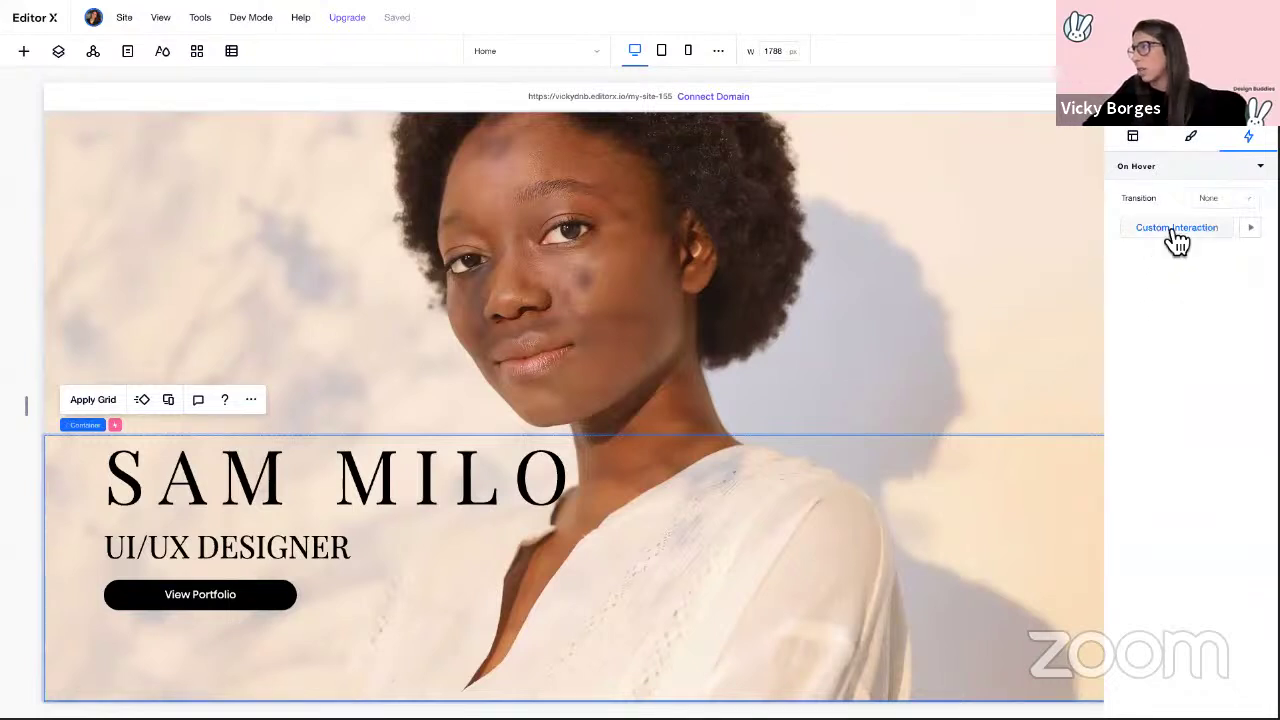
{"action": "left_click", "coordinate": [1160, 236]}
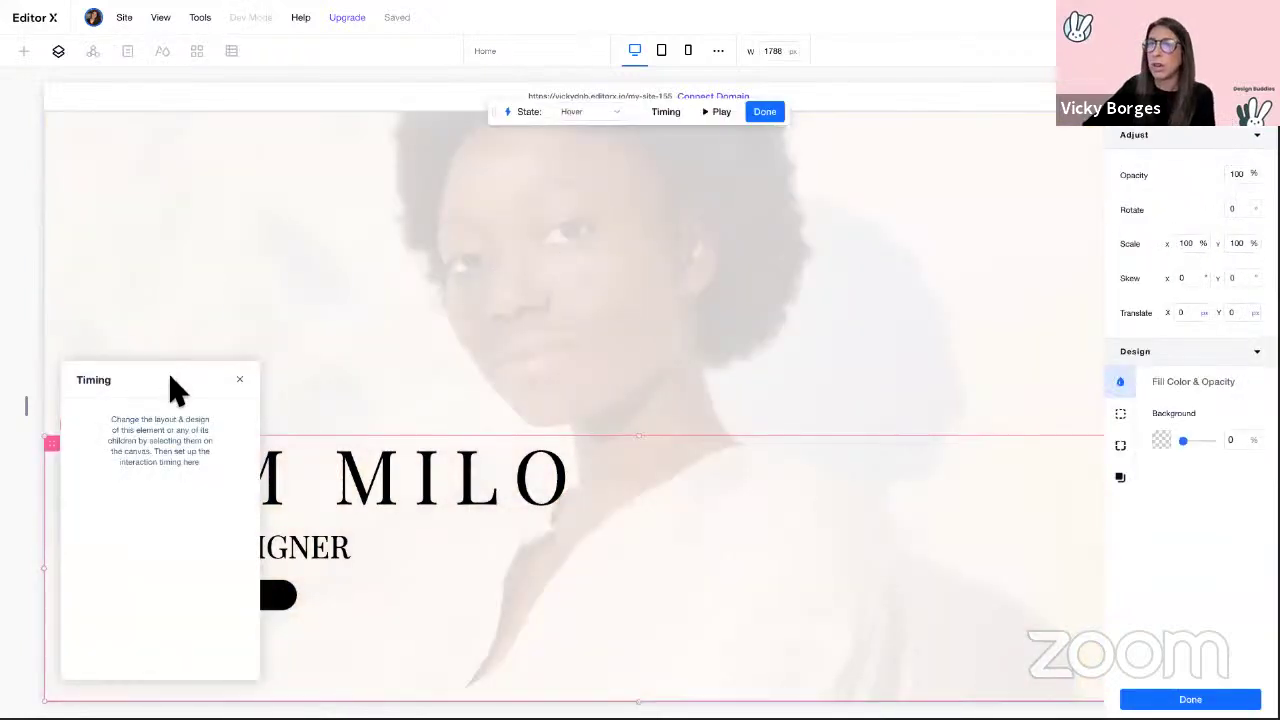
{"action": "left_click_drag", "start_coordinate": [171, 385], "coordinate": [211, 118]}
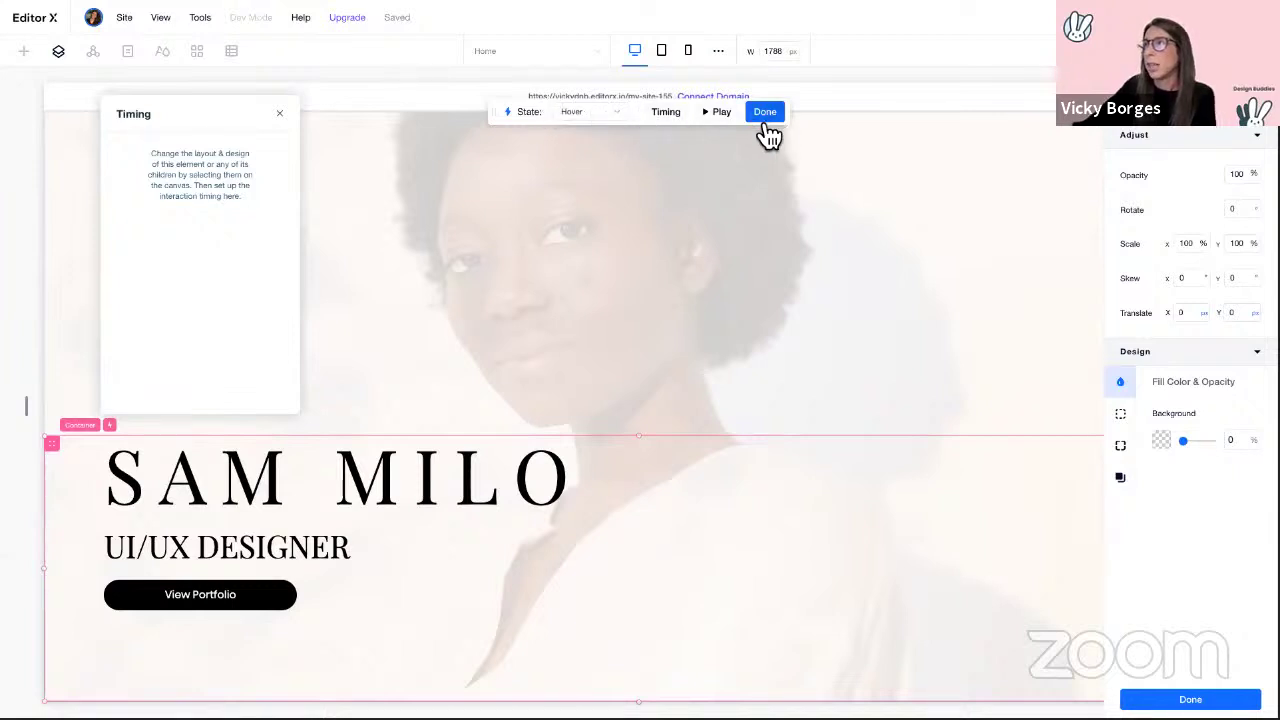
{"action": "left_click", "coordinate": [340, 487]}
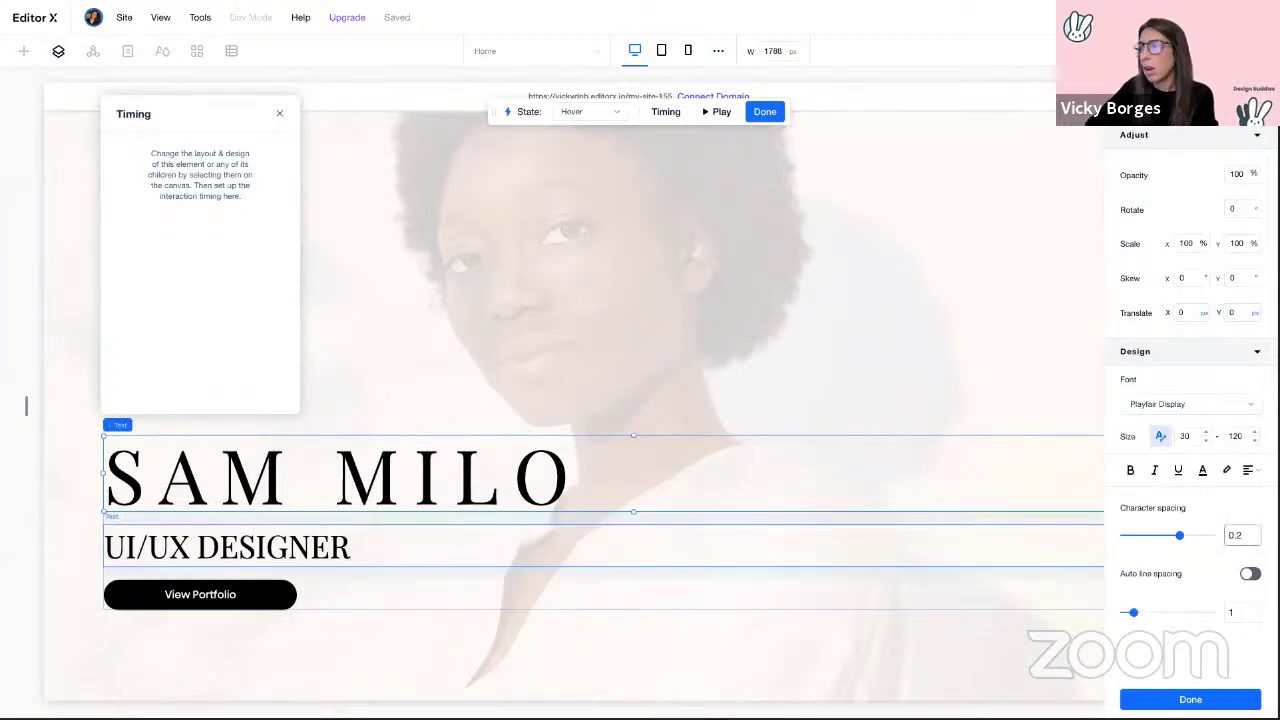
{"action": "left_click", "coordinate": [1249, 536]}
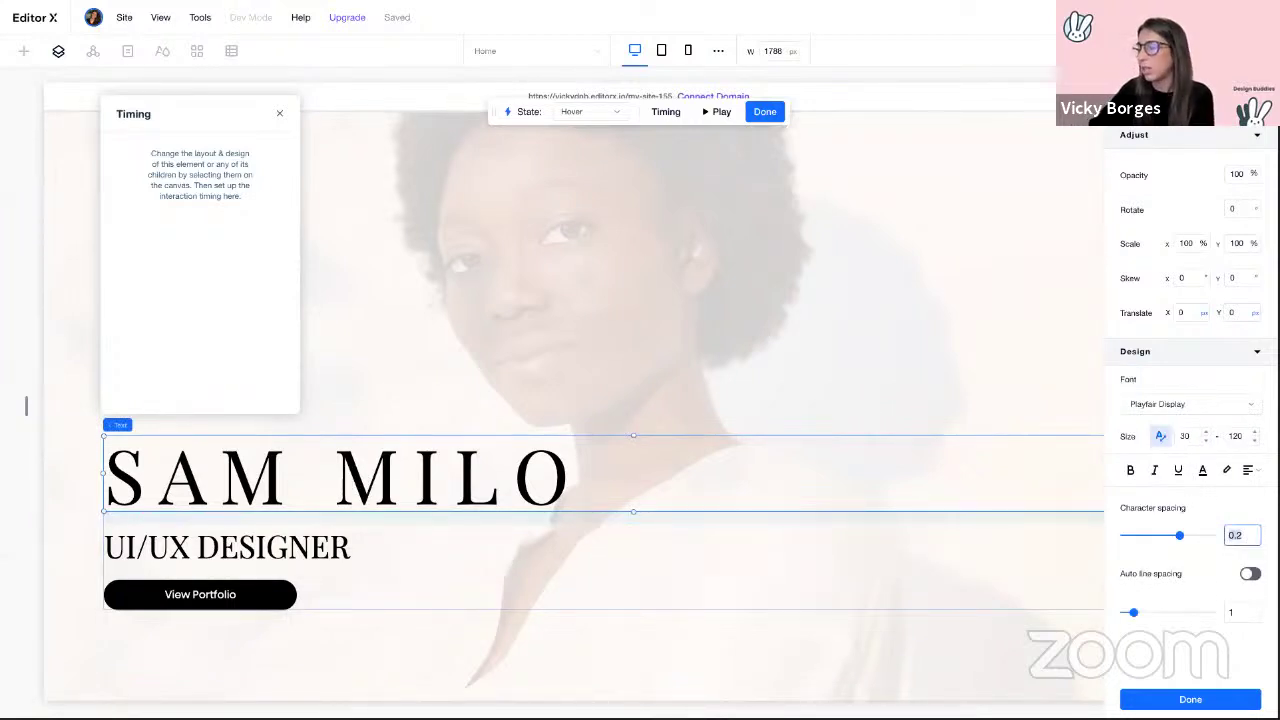
{"action": "type", "text": "0"}
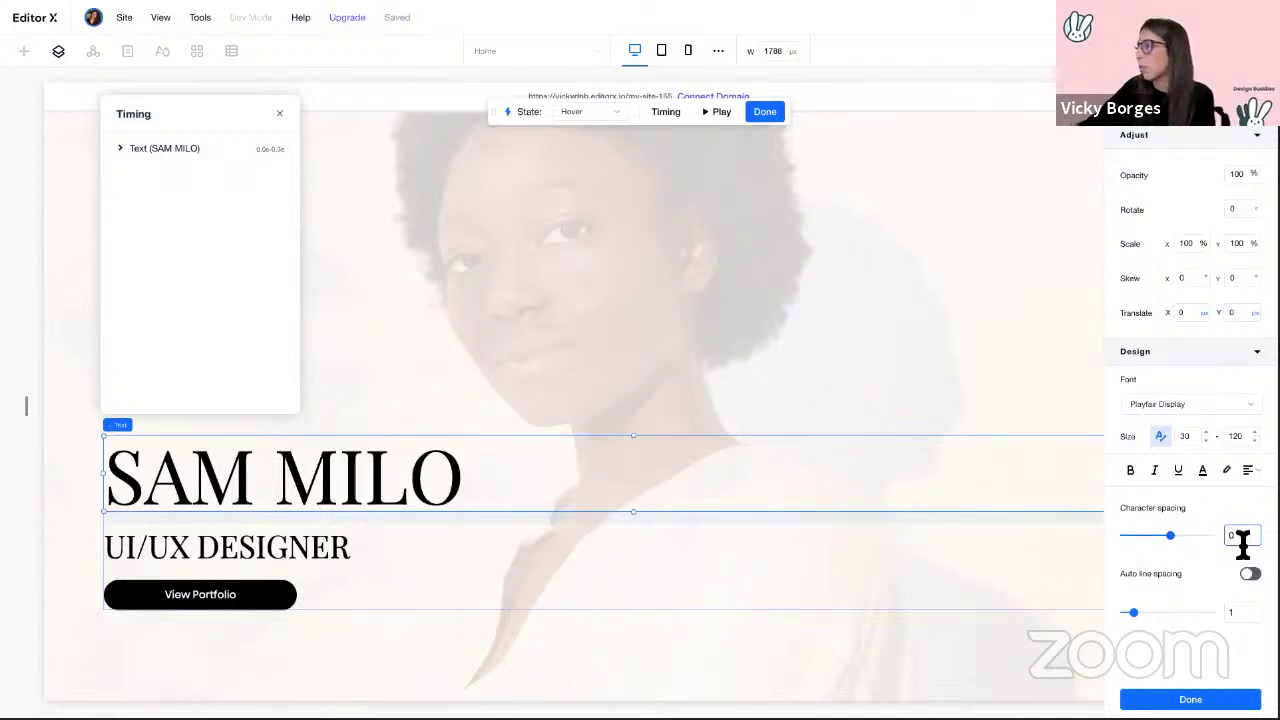
{"action": "left_click", "coordinate": [293, 545]}
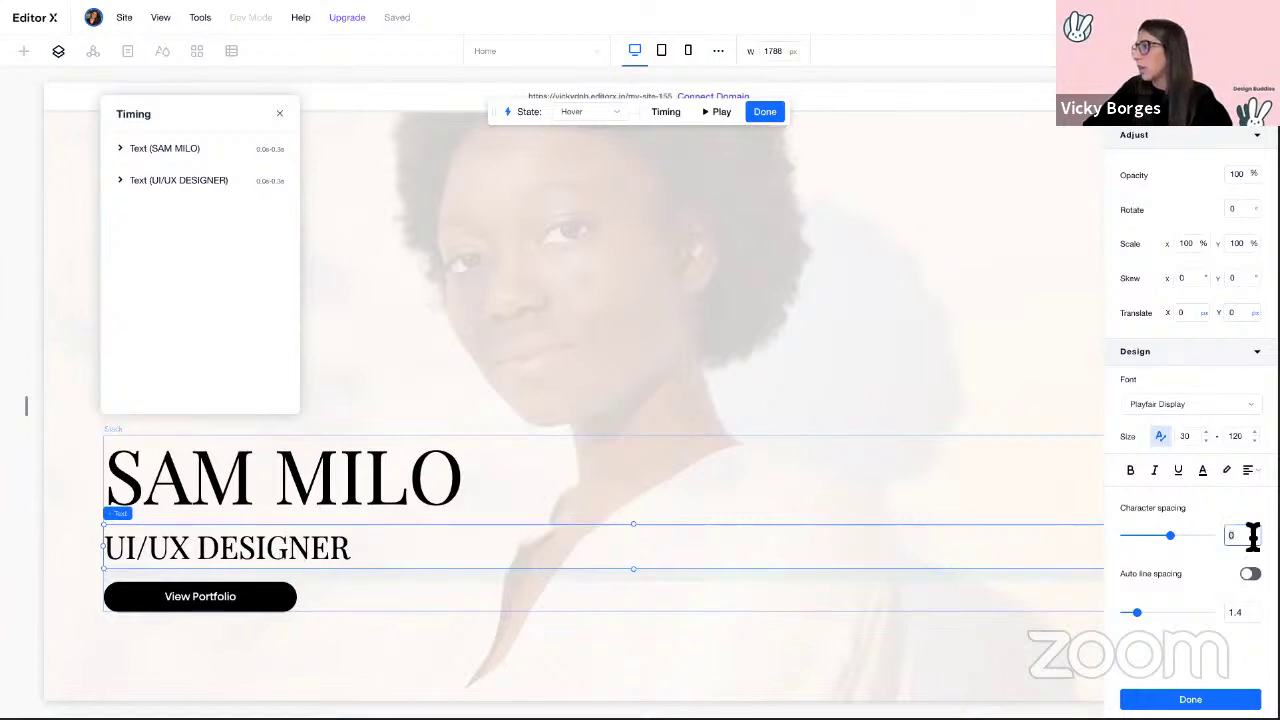
{"action": "type", "text": ".2"}
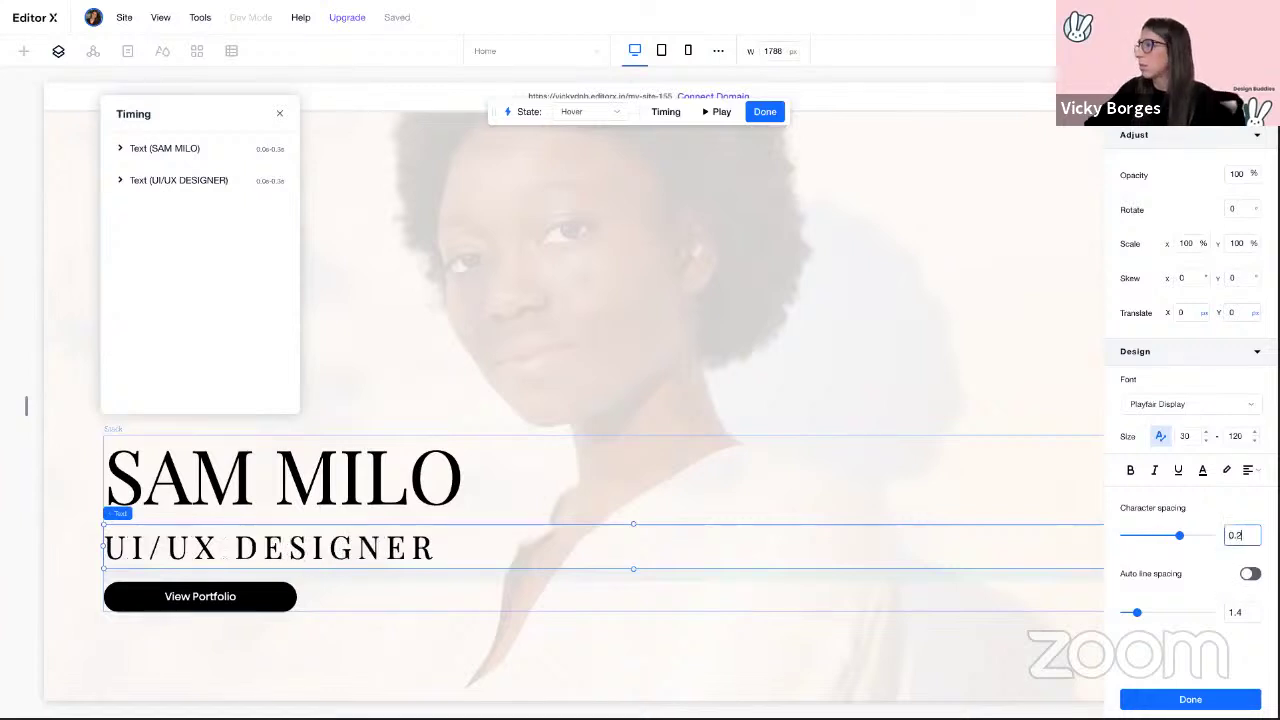
{"action": "left_click", "coordinate": [121, 150]}
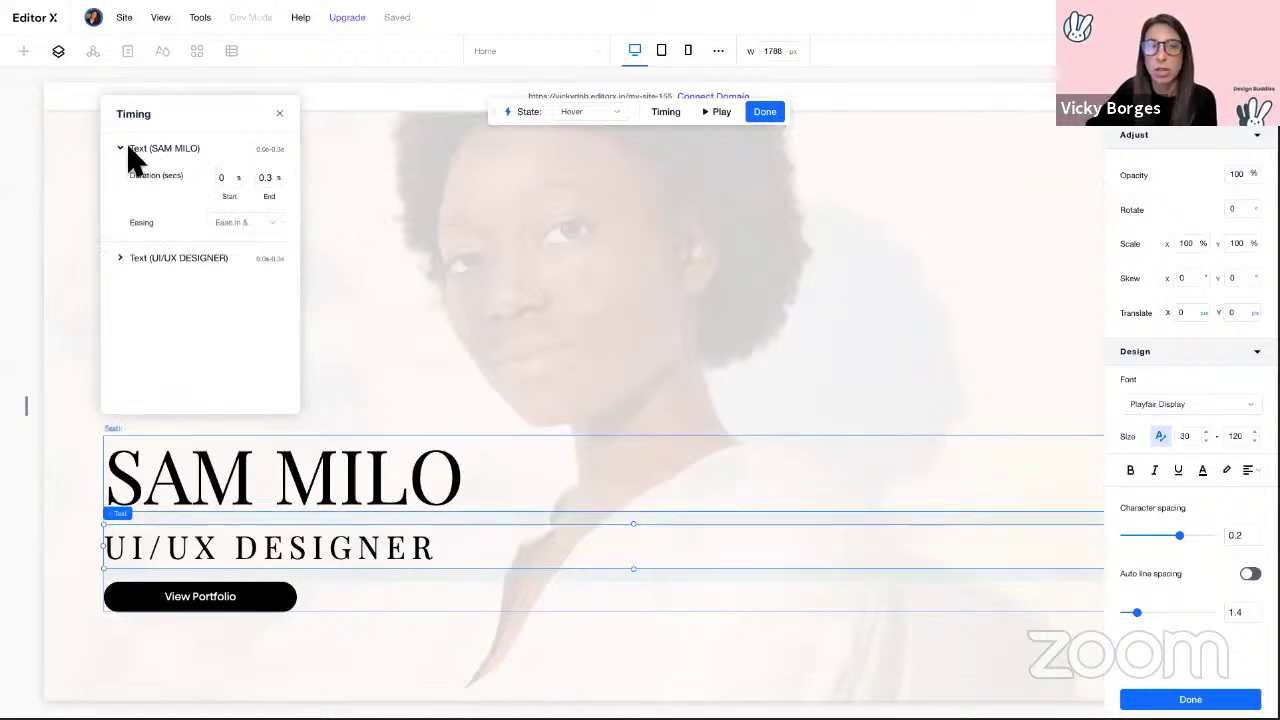
{"action": "left_click", "coordinate": [237, 225]}
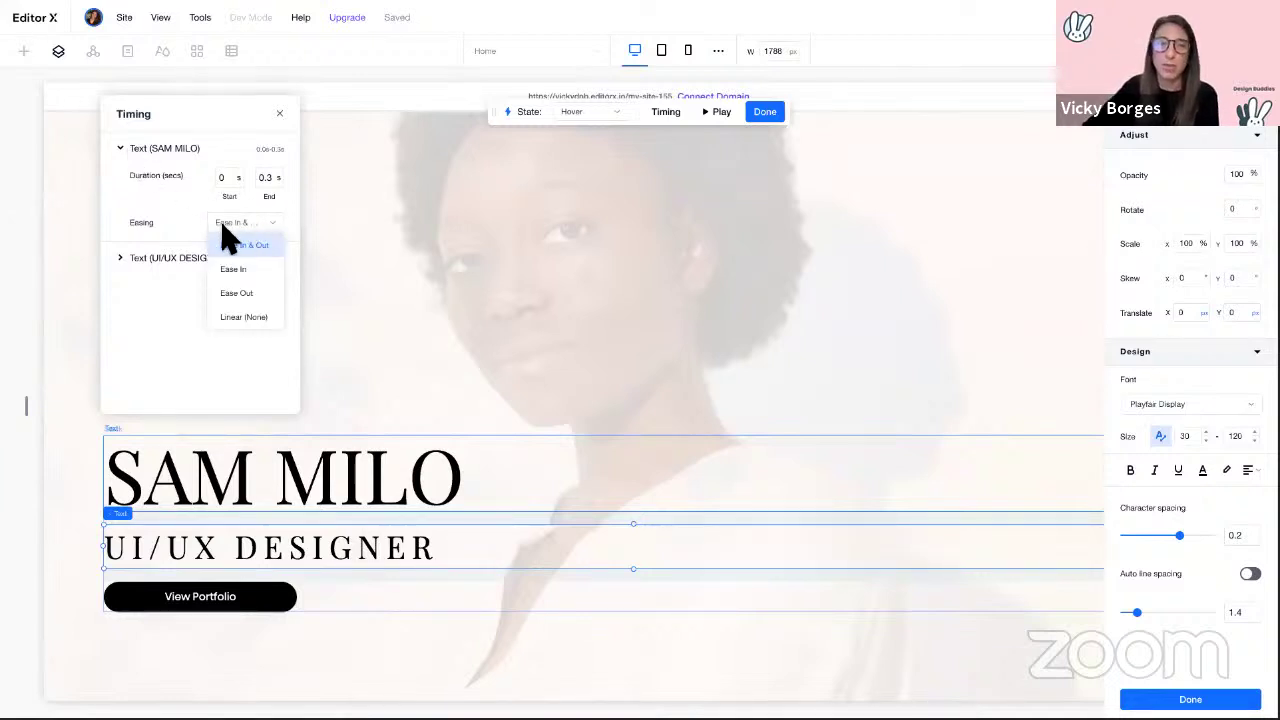
{"action": "left_click", "coordinate": [243, 318]}
{"action": "left_click", "coordinate": [121, 260]}
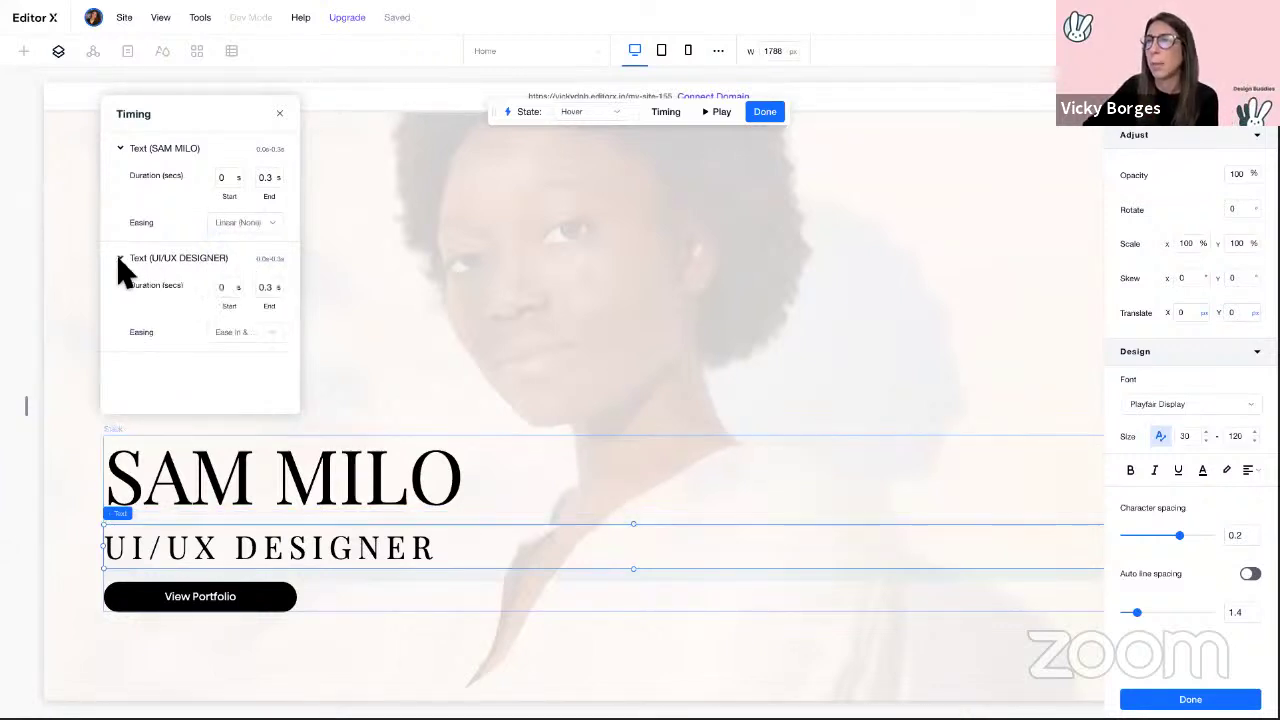
{"action": "left_click", "coordinate": [266, 335]}
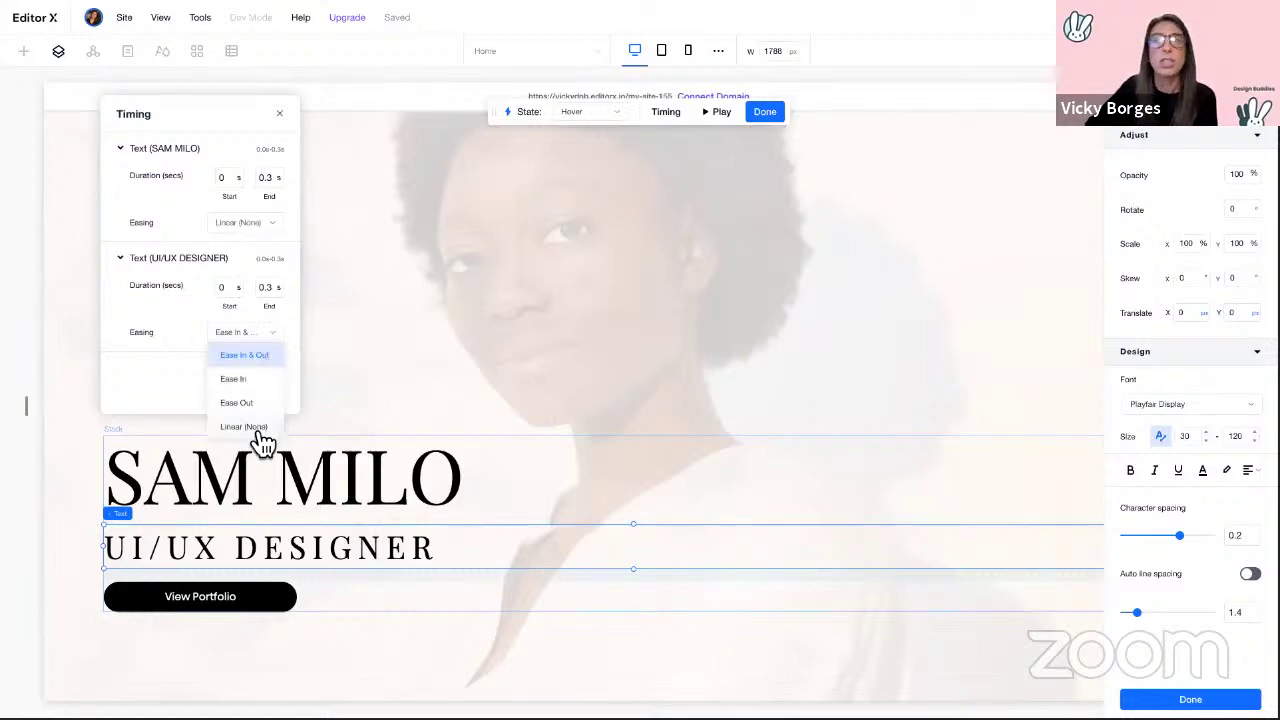
{"action": "left_click", "coordinate": [254, 428]}
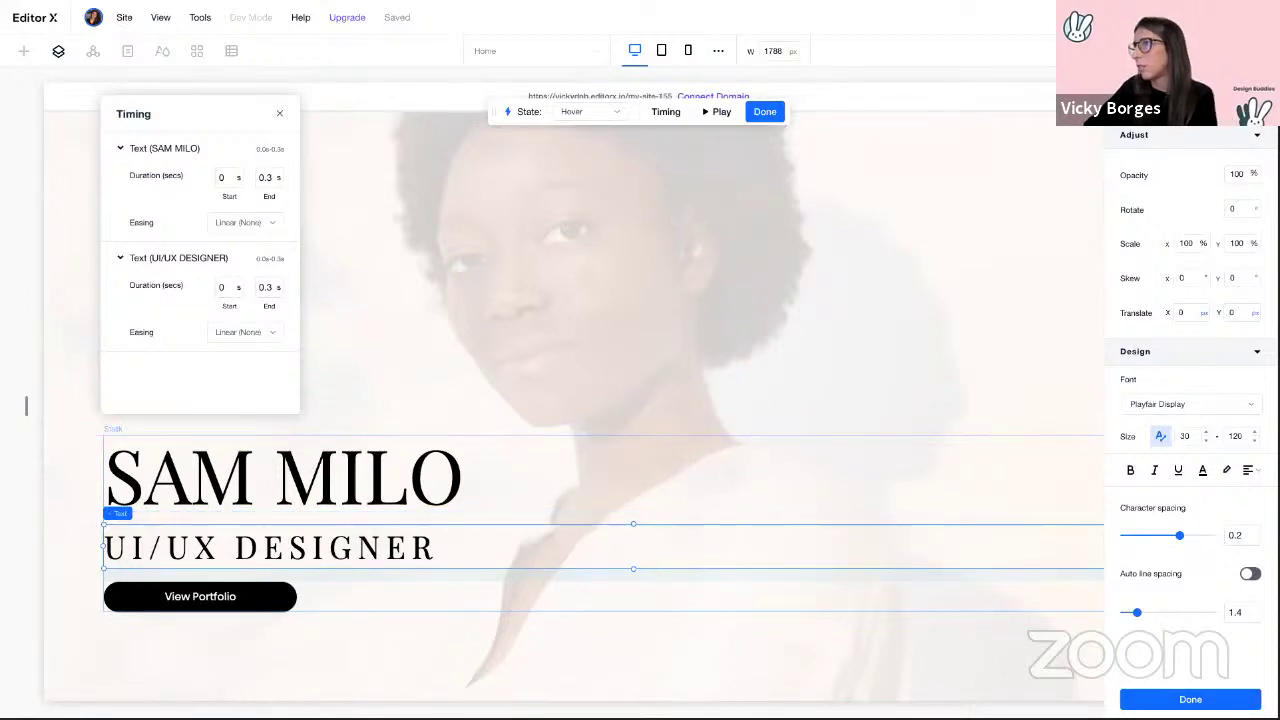
{"action": "left_click", "coordinate": [1190, 699]}
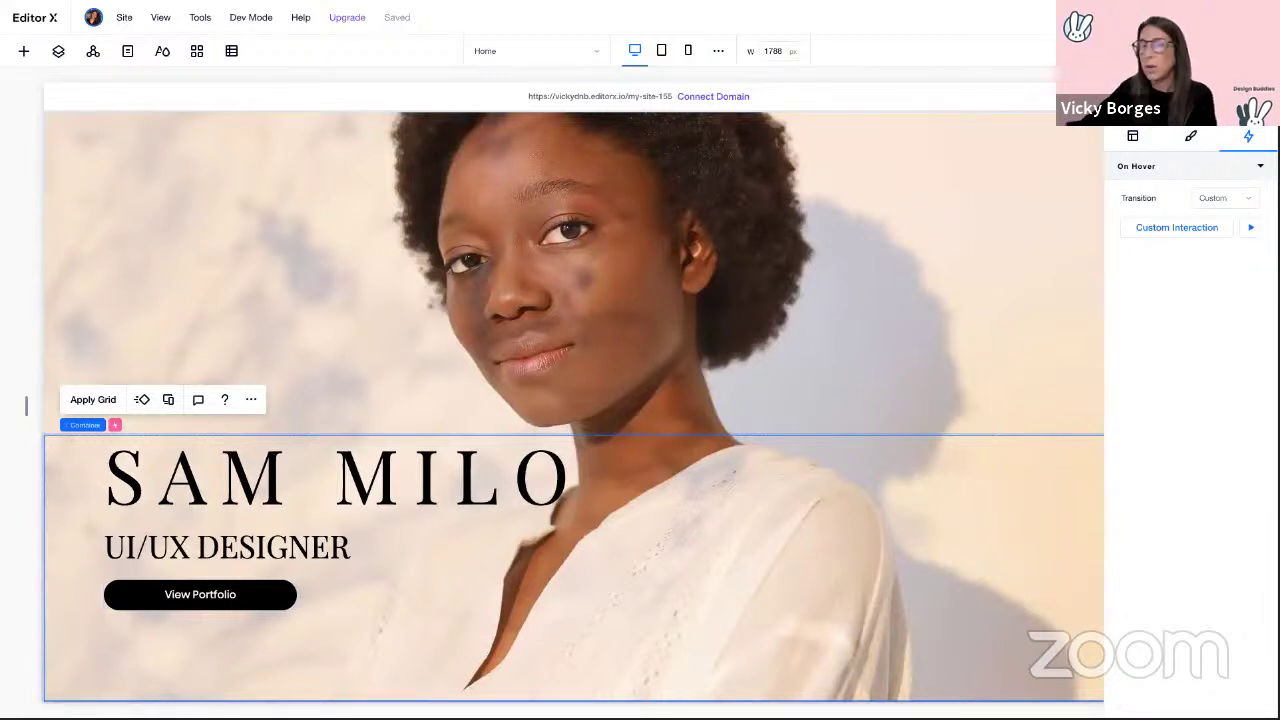
{"action": "left_click", "coordinate": [1187, 17]}
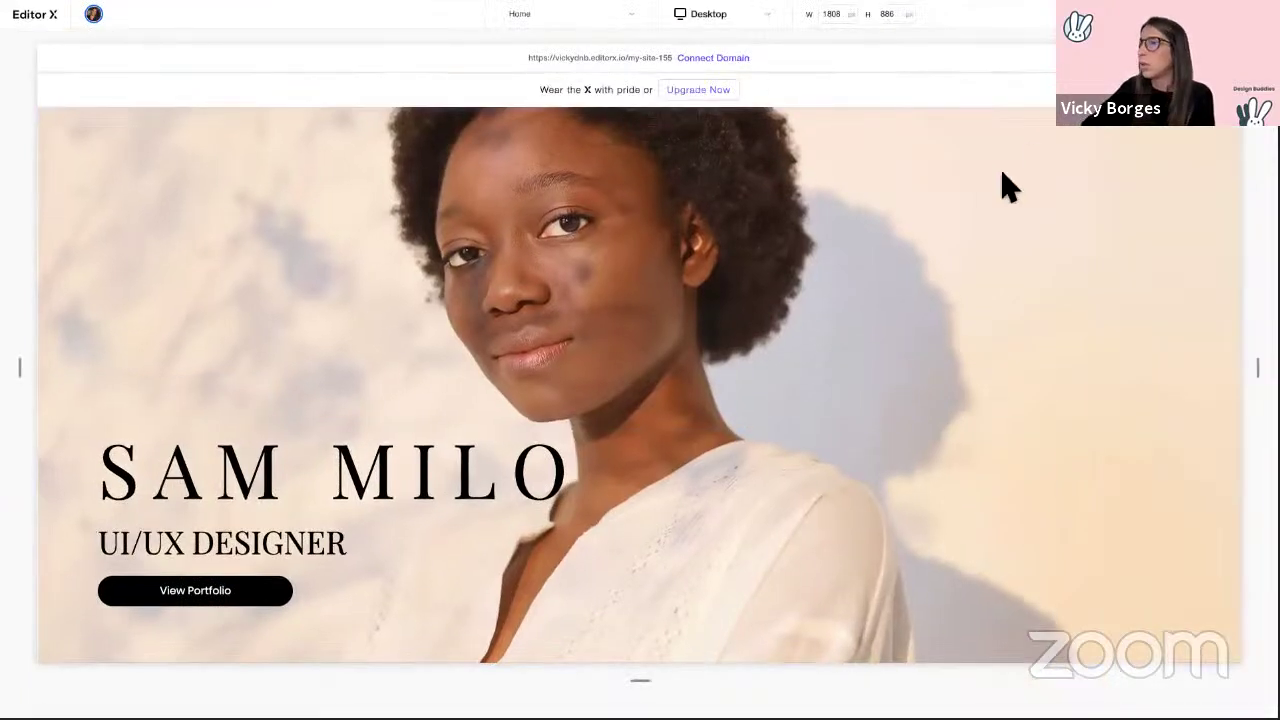
{"action": "mouse_move", "coordinate": [743, 489]}
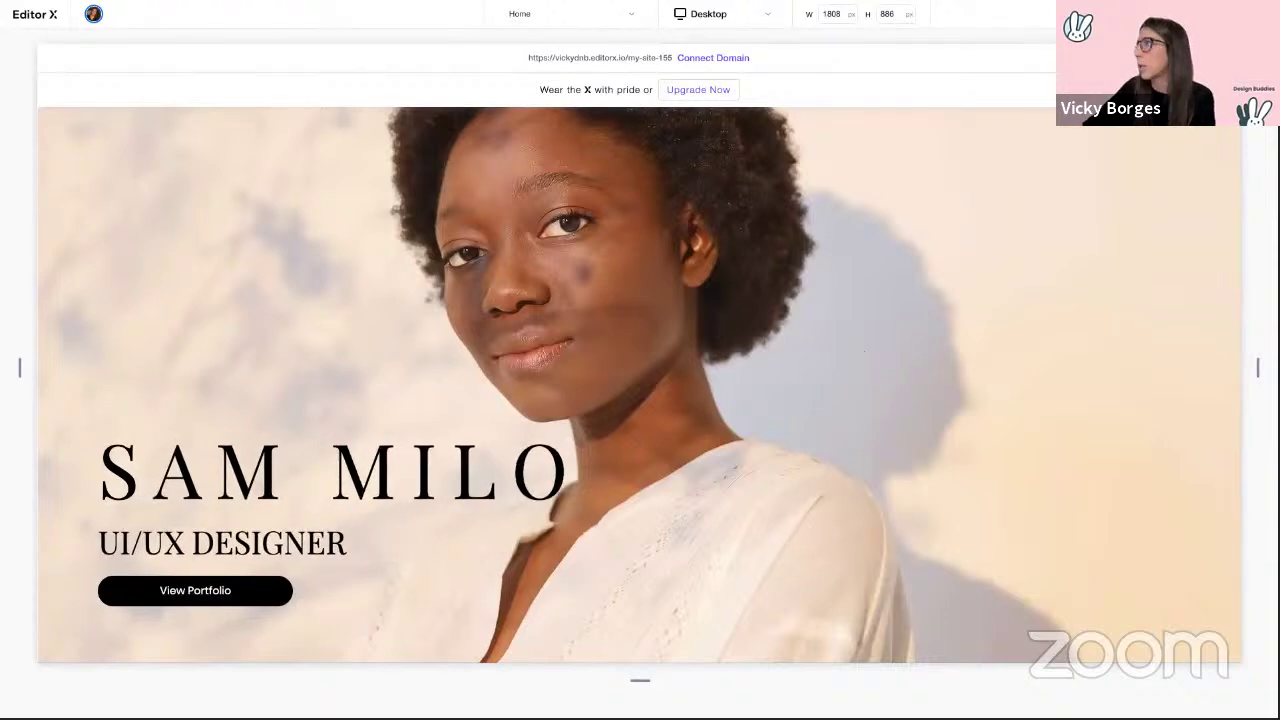
{"action": "left_click", "coordinate": [1175, 14]}
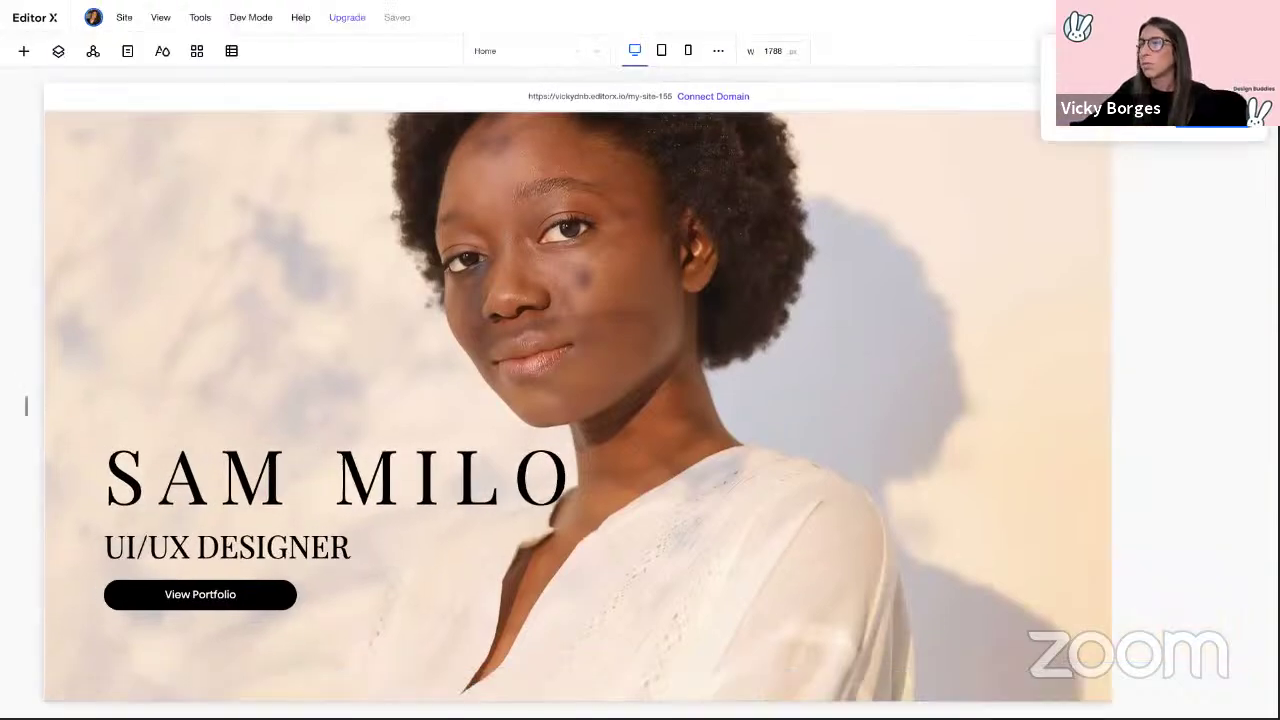
{"action": "key", "text": "ctrl+Left"}
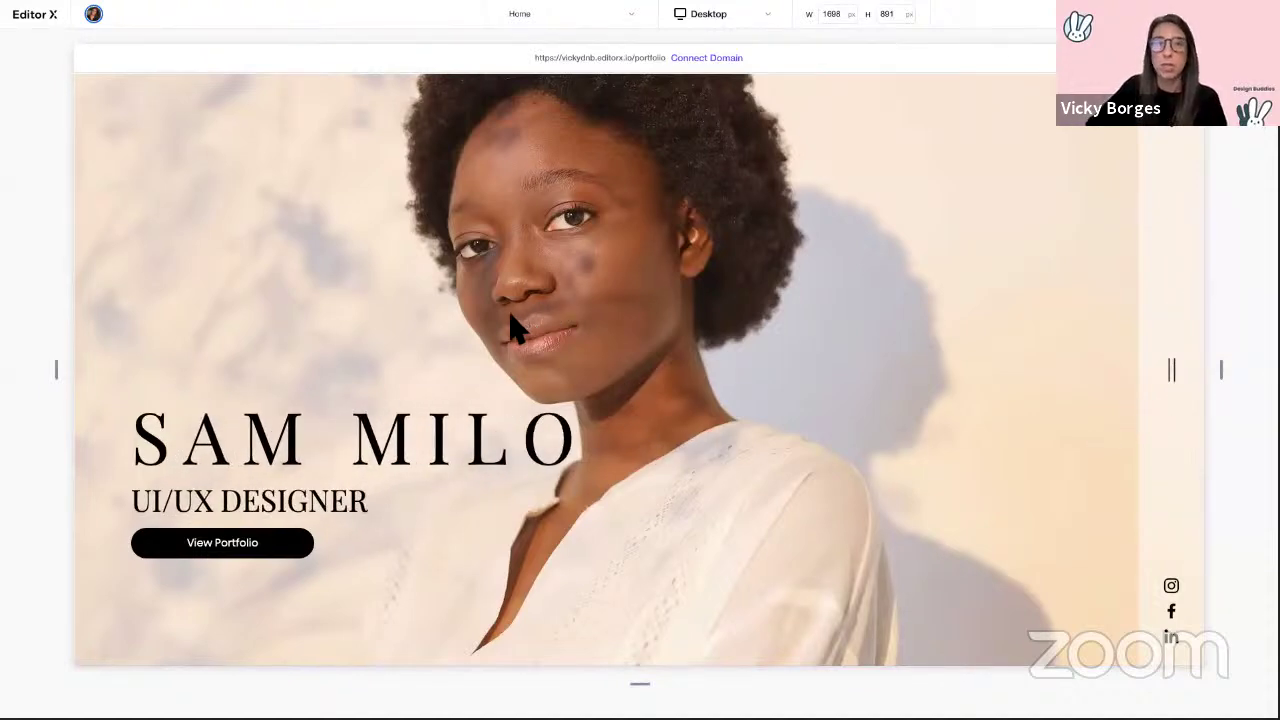
{"action": "key", "text": "ctrl+Right"}
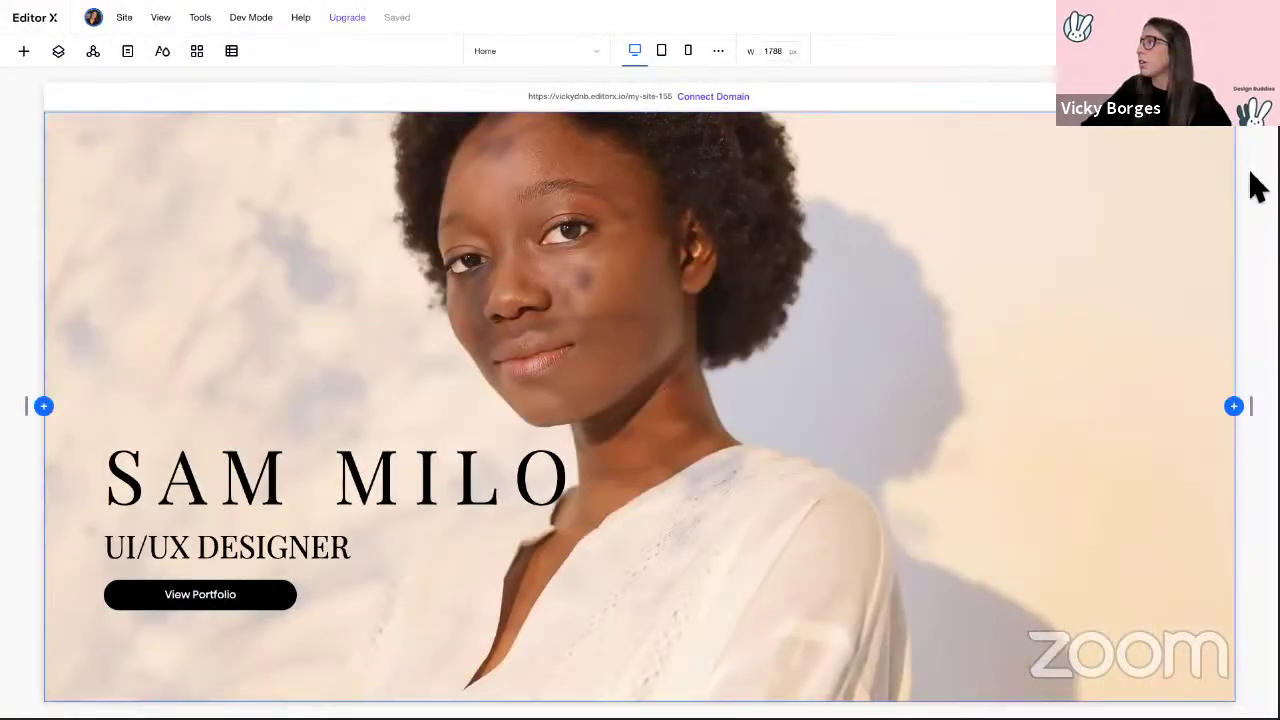
Step: Add a vertical section on the hero's right side and shrink its width from 200 px to 100 px
{"action": "left_click", "coordinate": [1234, 406]}
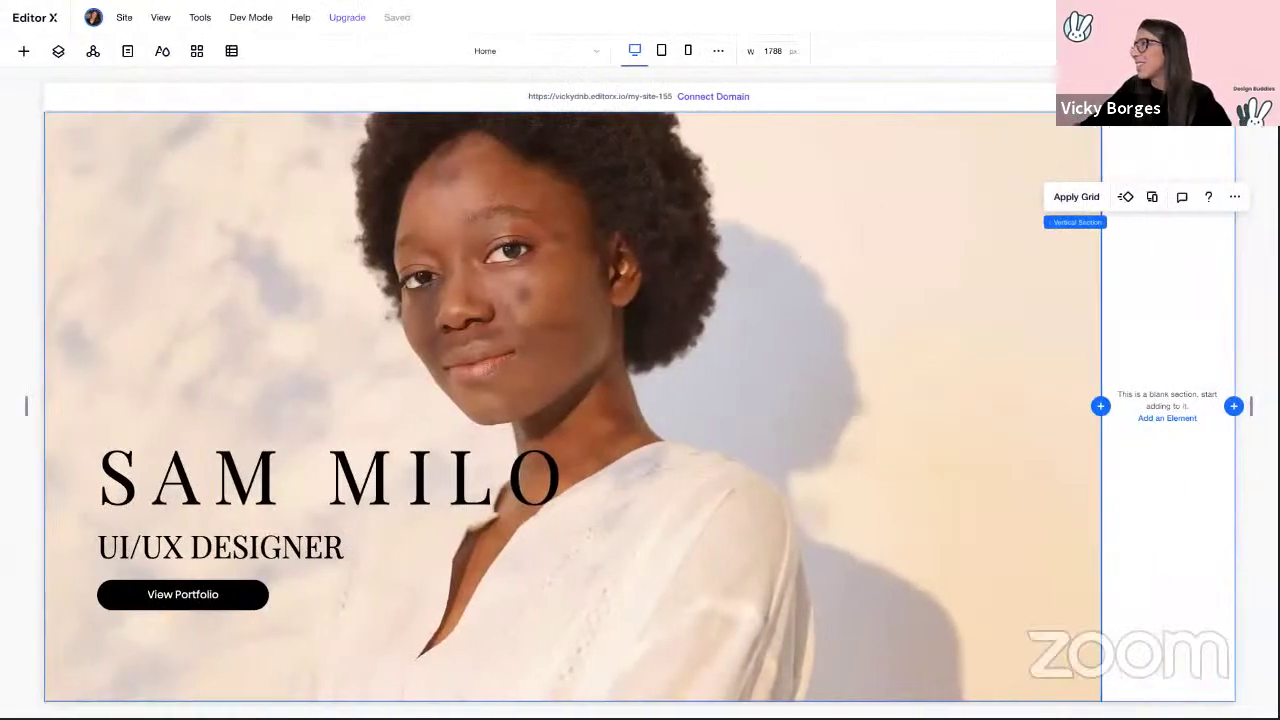
{"action": "left_click", "coordinate": [1125, 196]}
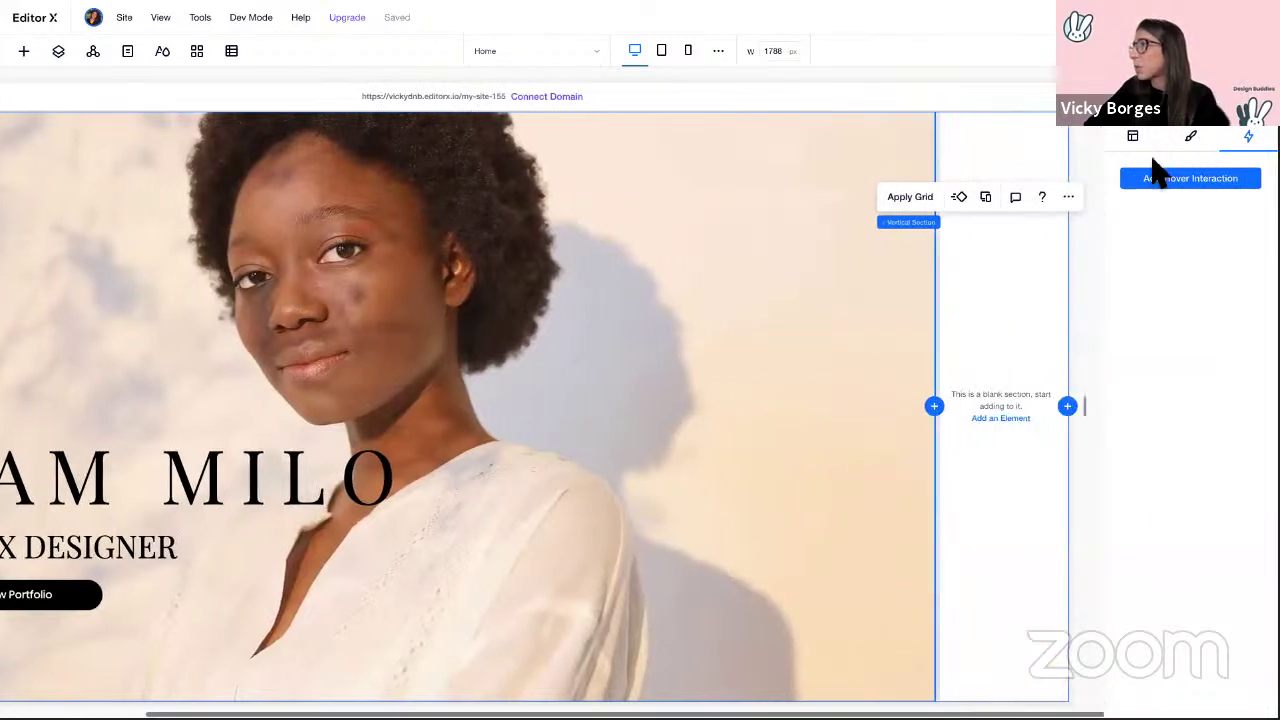
{"action": "left_click", "coordinate": [1134, 140]}
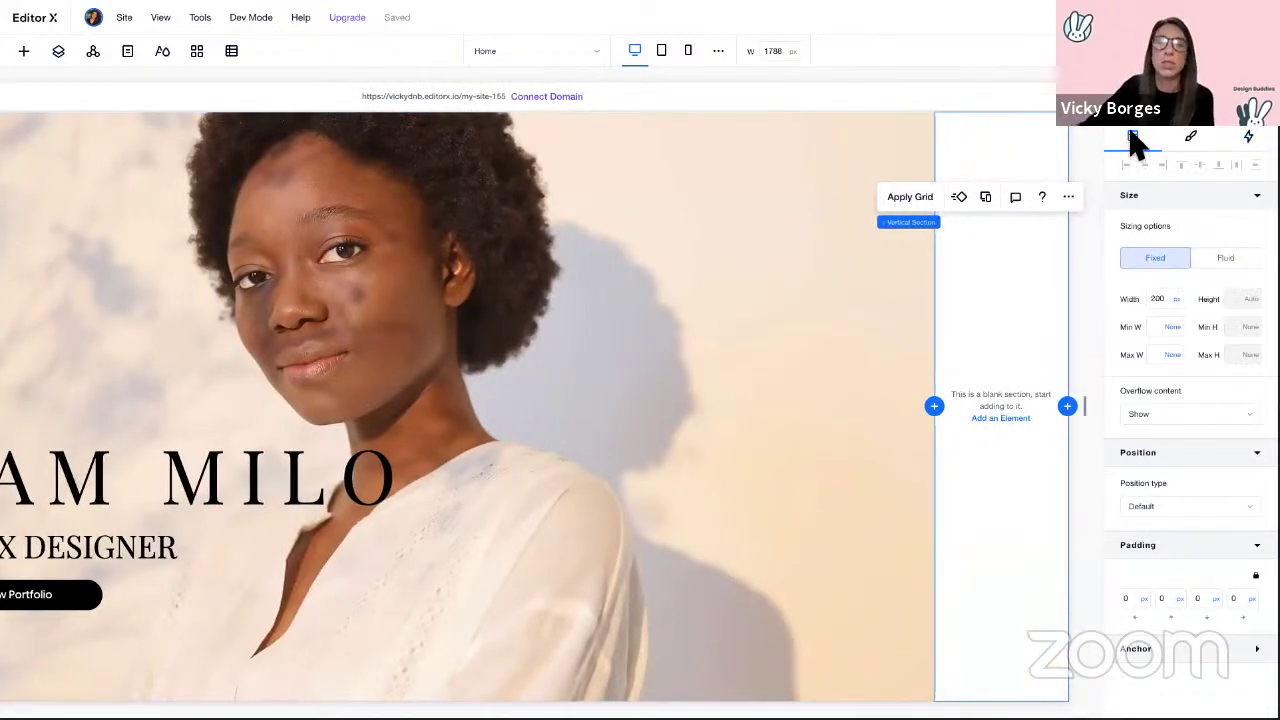
{"action": "left_click", "coordinate": [1166, 299]}
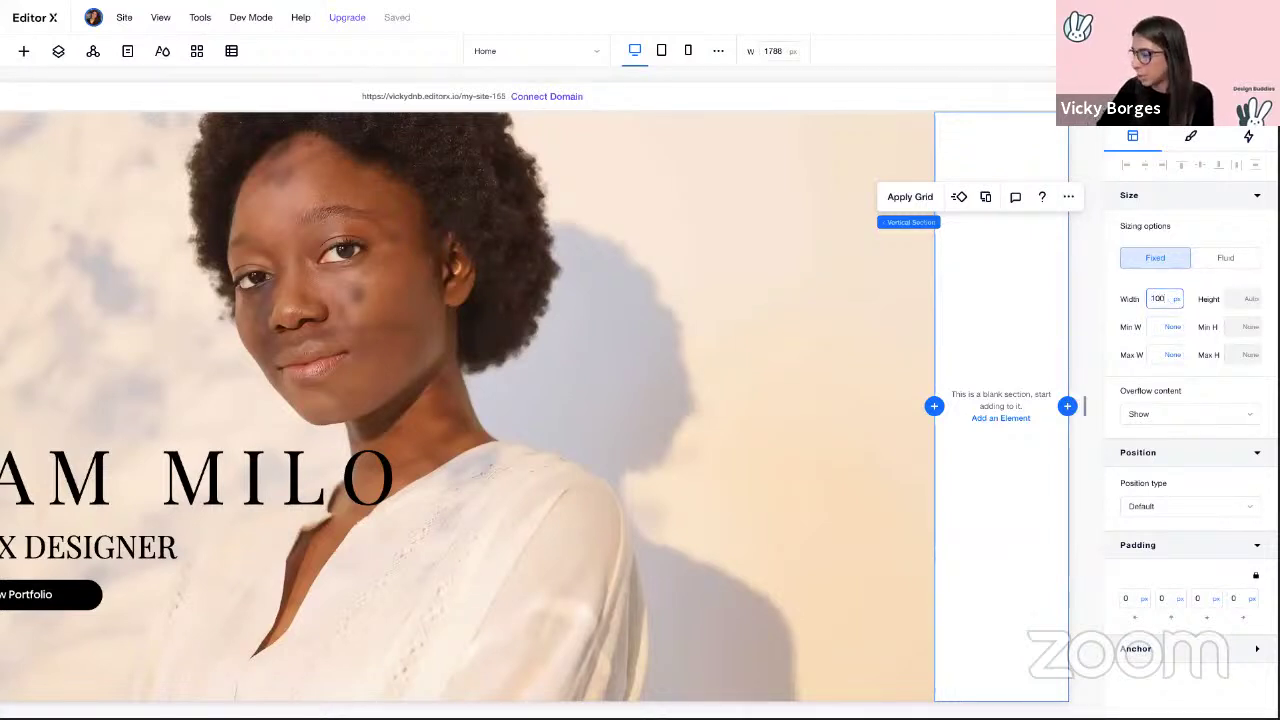
{"action": "key", "text": "Return"}
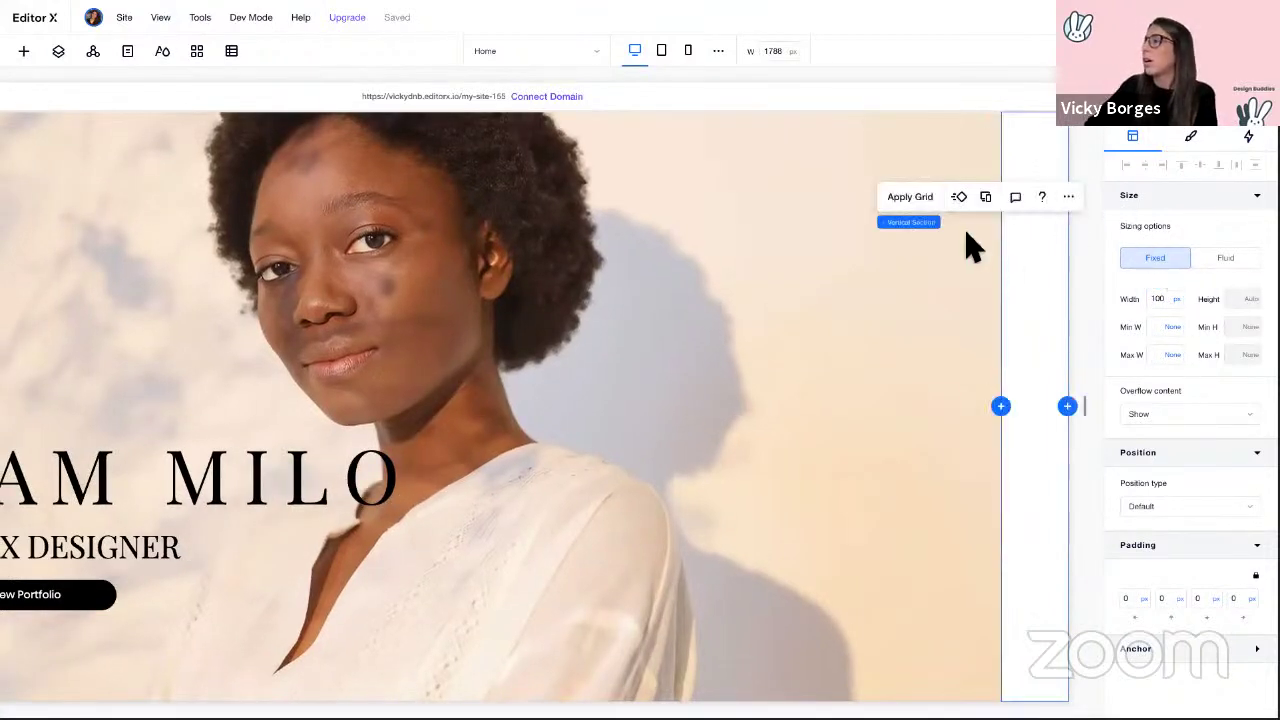
Step: Place a Social Bar in the right strip and set its layout to vertical
{"action": "left_click", "coordinate": [24, 51]}
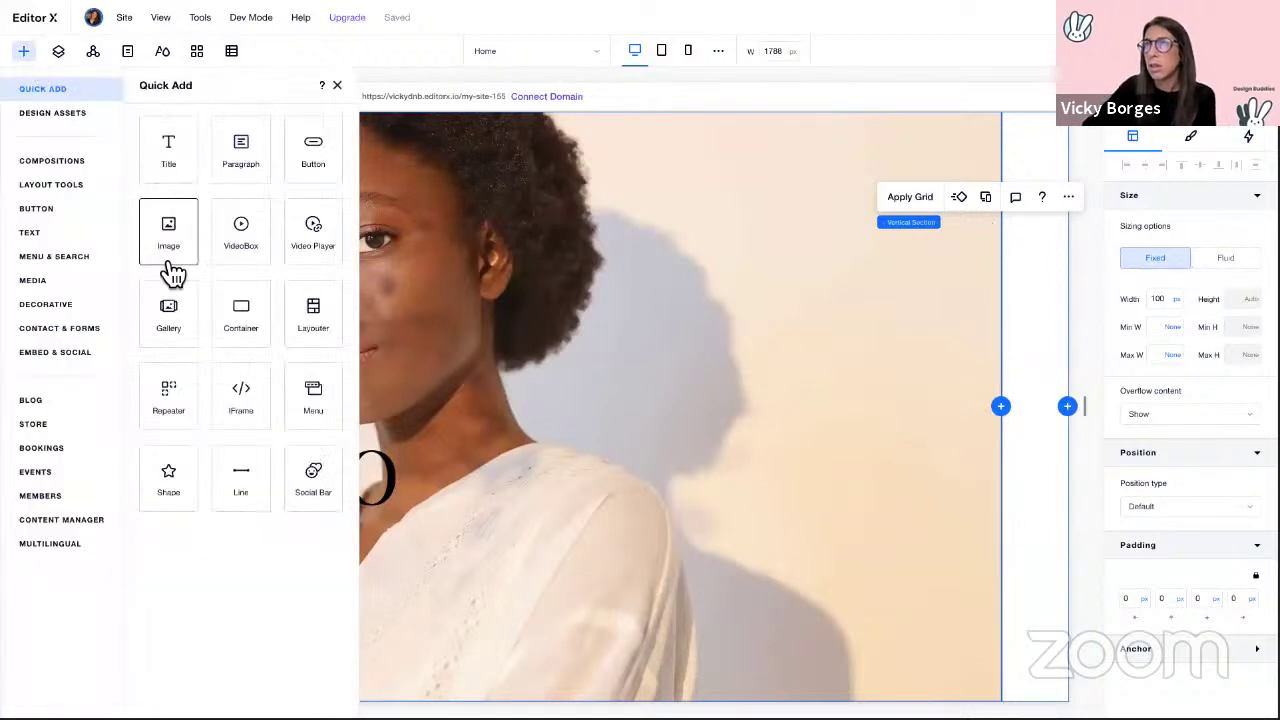
{"action": "left_click_drag", "start_coordinate": [323, 497], "coordinate": [1040, 618]}
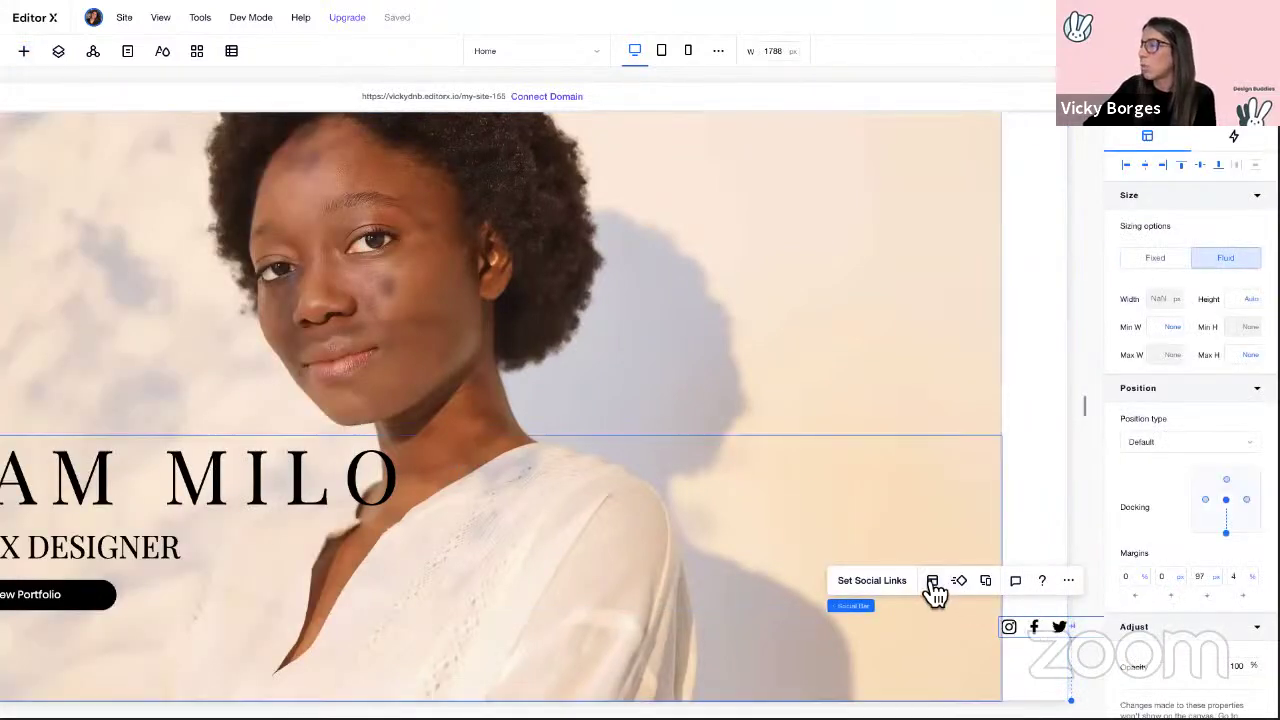
{"action": "left_click", "coordinate": [932, 583]}
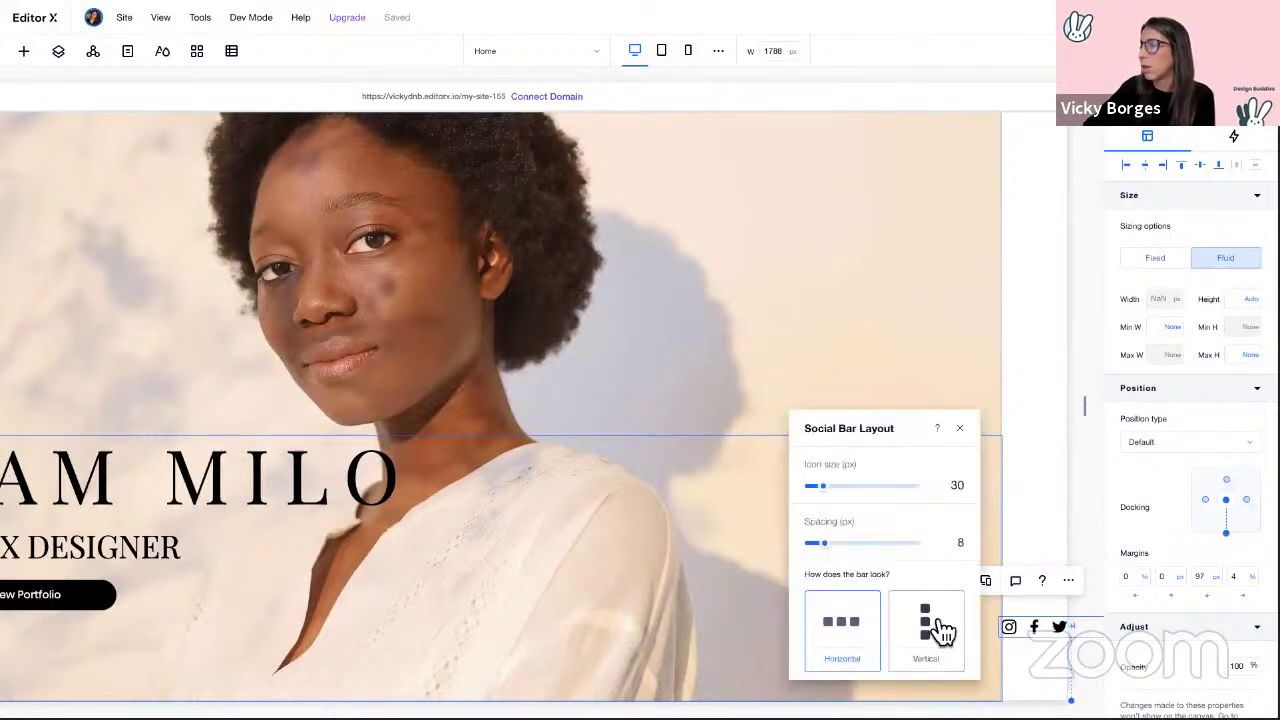
{"action": "left_click", "coordinate": [940, 628]}
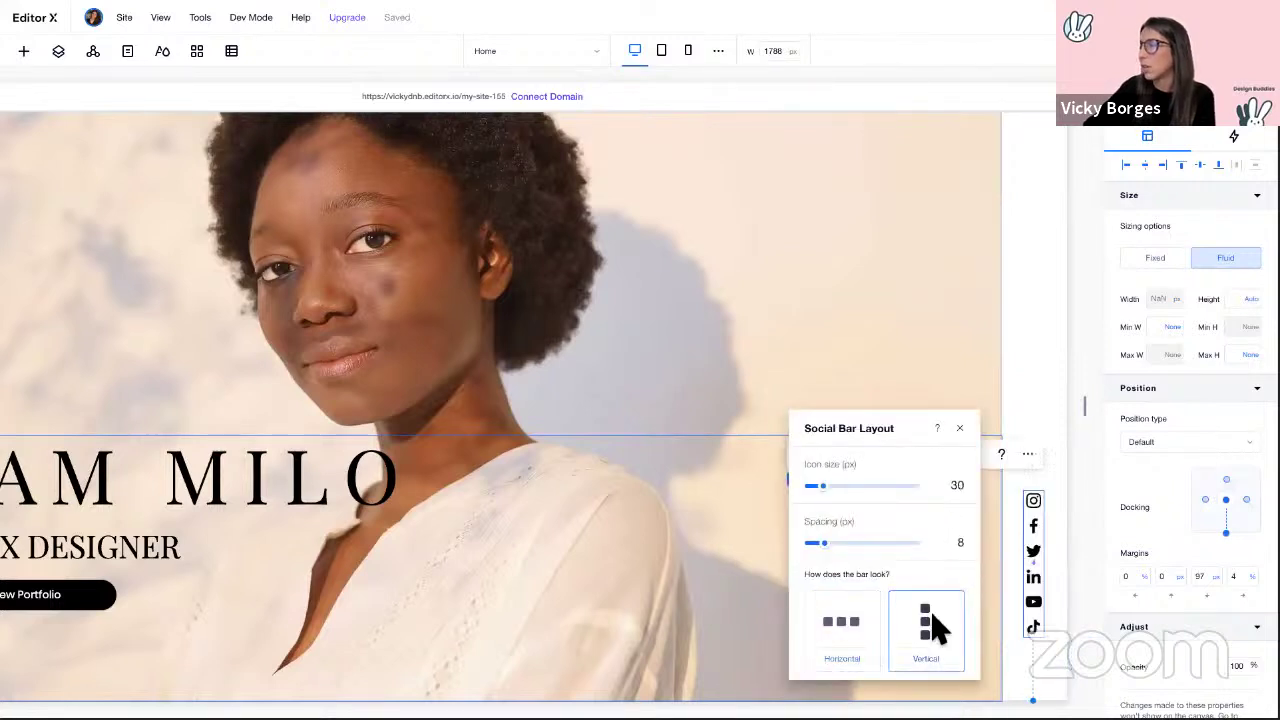
{"action": "left_click", "coordinate": [959, 430]}
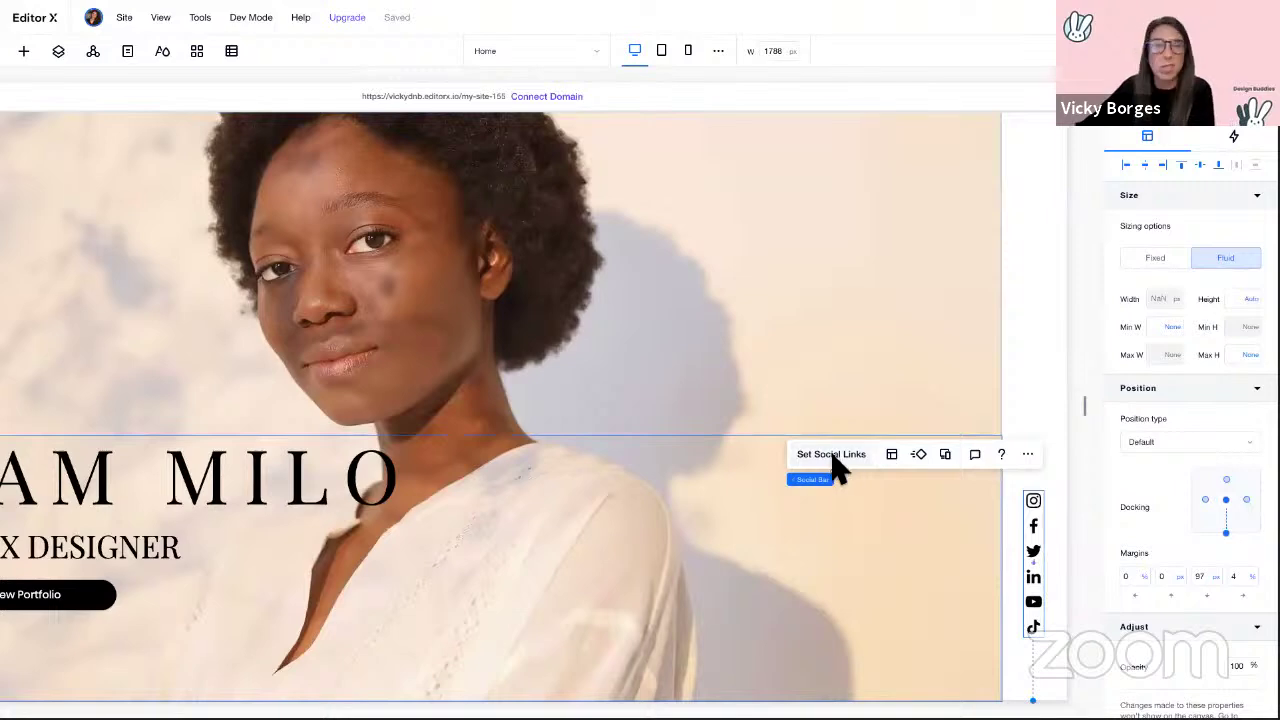
Step: Keep only Instagram, Facebook and LinkedIn, centre the bar, and give it a 30 px bottom margin
{"action": "left_click", "coordinate": [834, 458]}
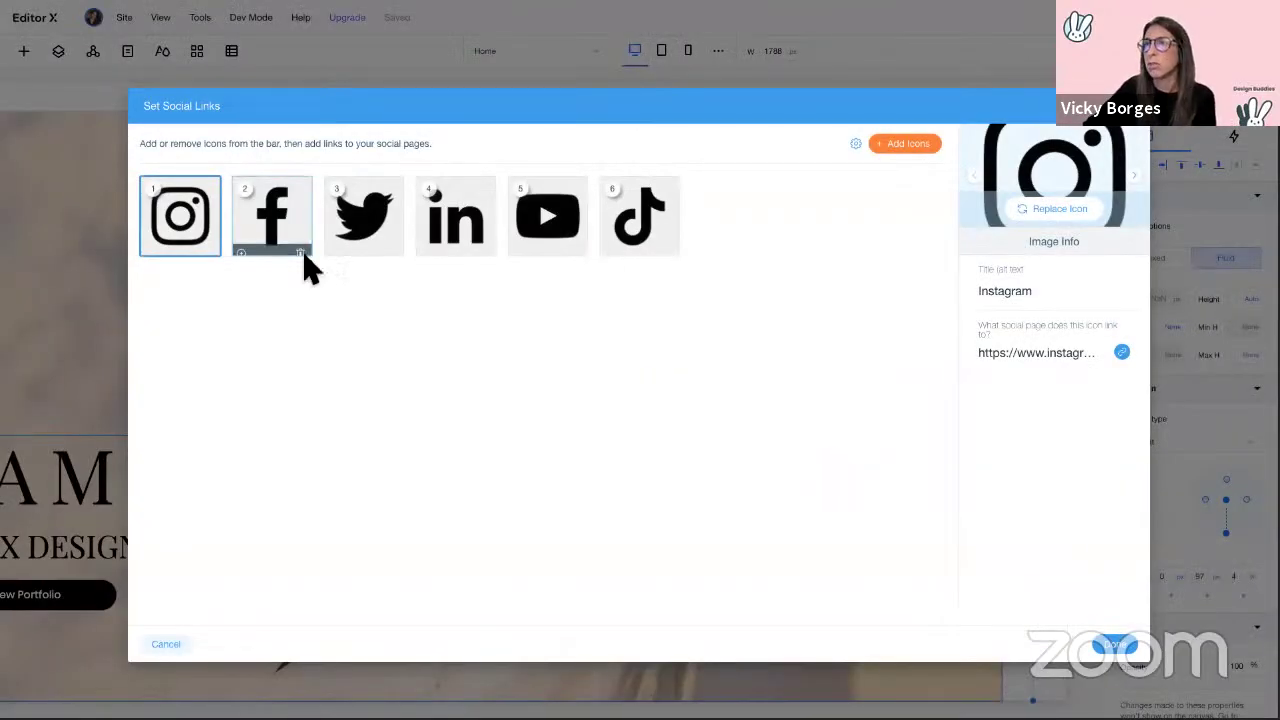
{"action": "mouse_move", "coordinate": [405, 268]}
{"action": "left_click", "coordinate": [394, 247]}
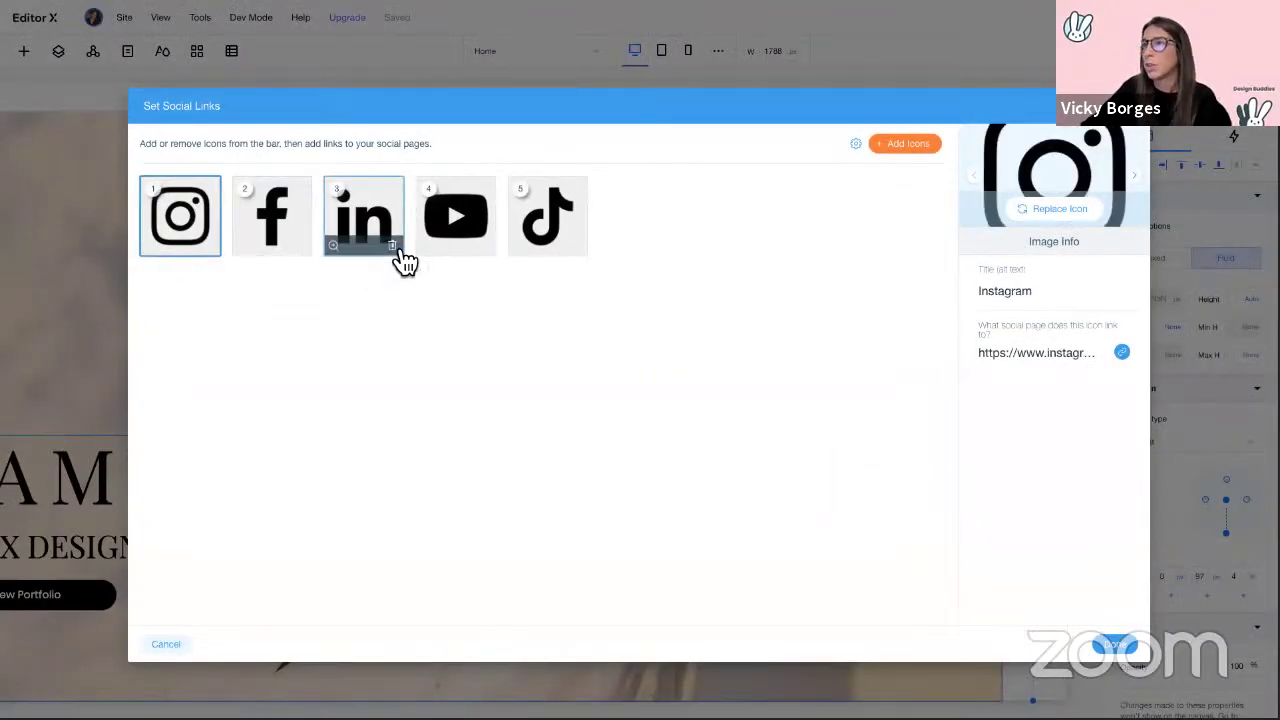
{"action": "left_click", "coordinate": [494, 254]}
{"action": "left_click", "coordinate": [492, 254]}
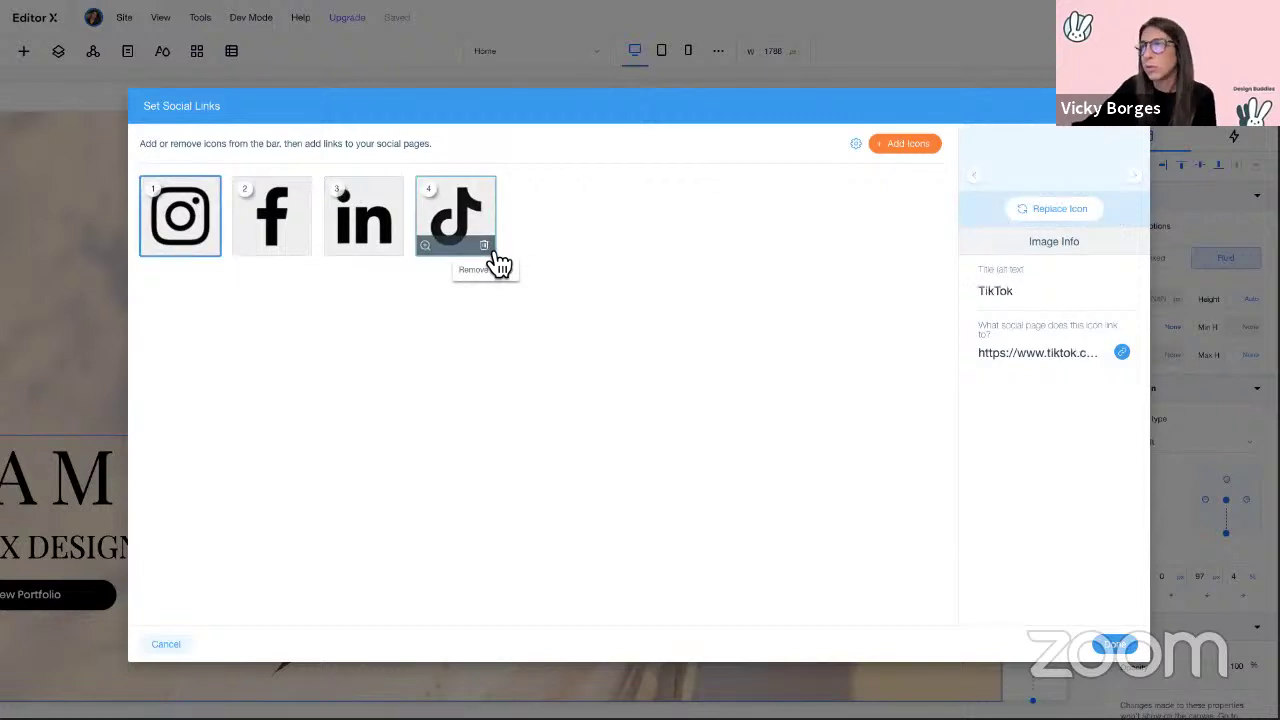
{"action": "left_click", "coordinate": [1116, 645]}
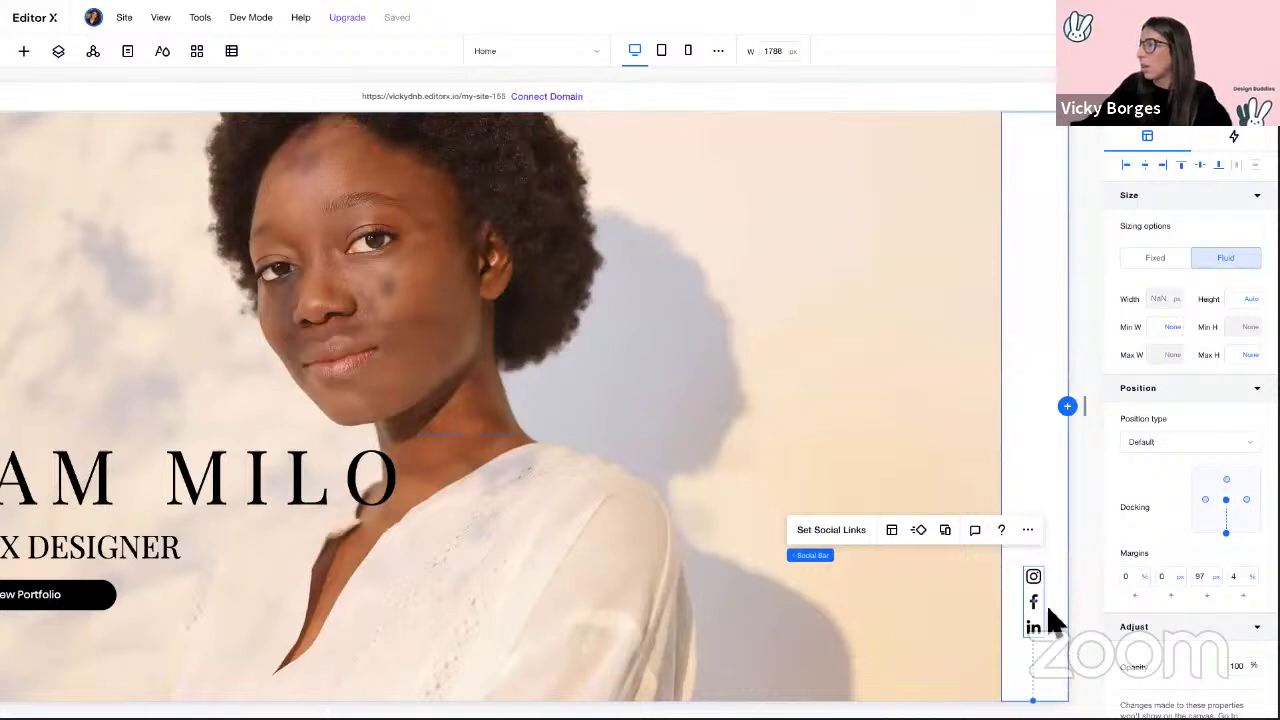
{"action": "left_click", "coordinate": [1146, 168]}
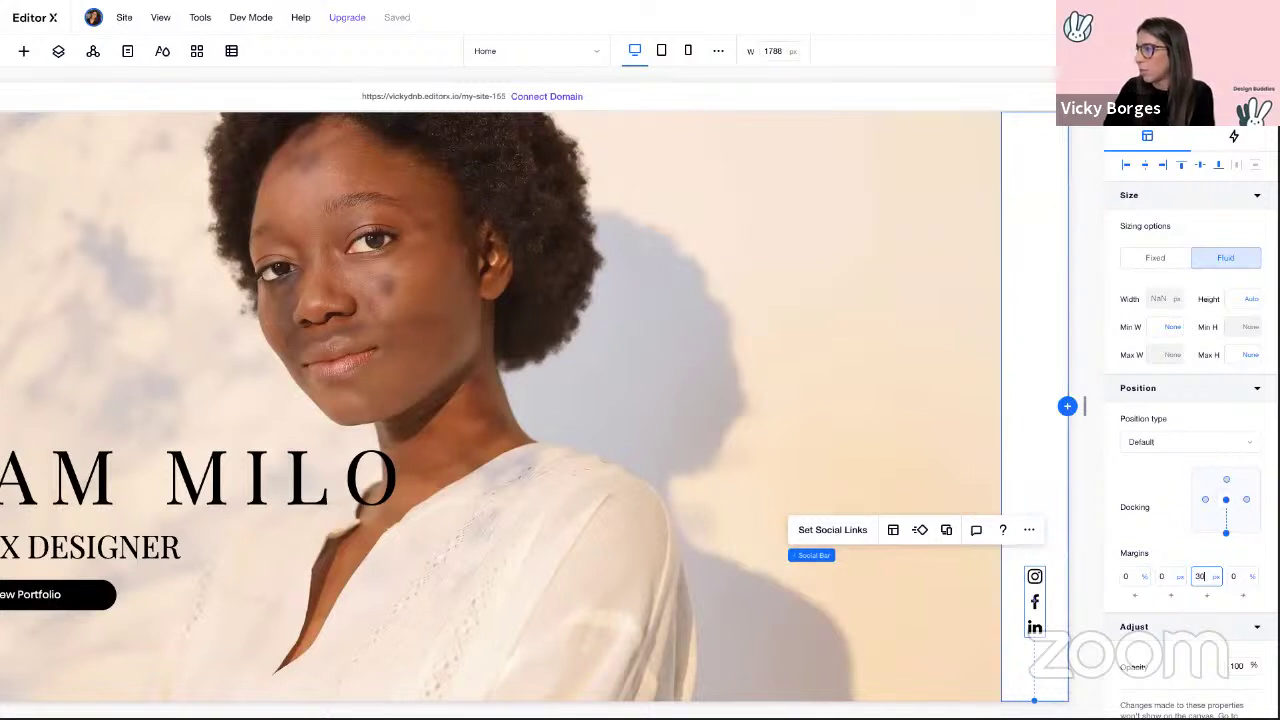
{"action": "key", "text": "Return"}
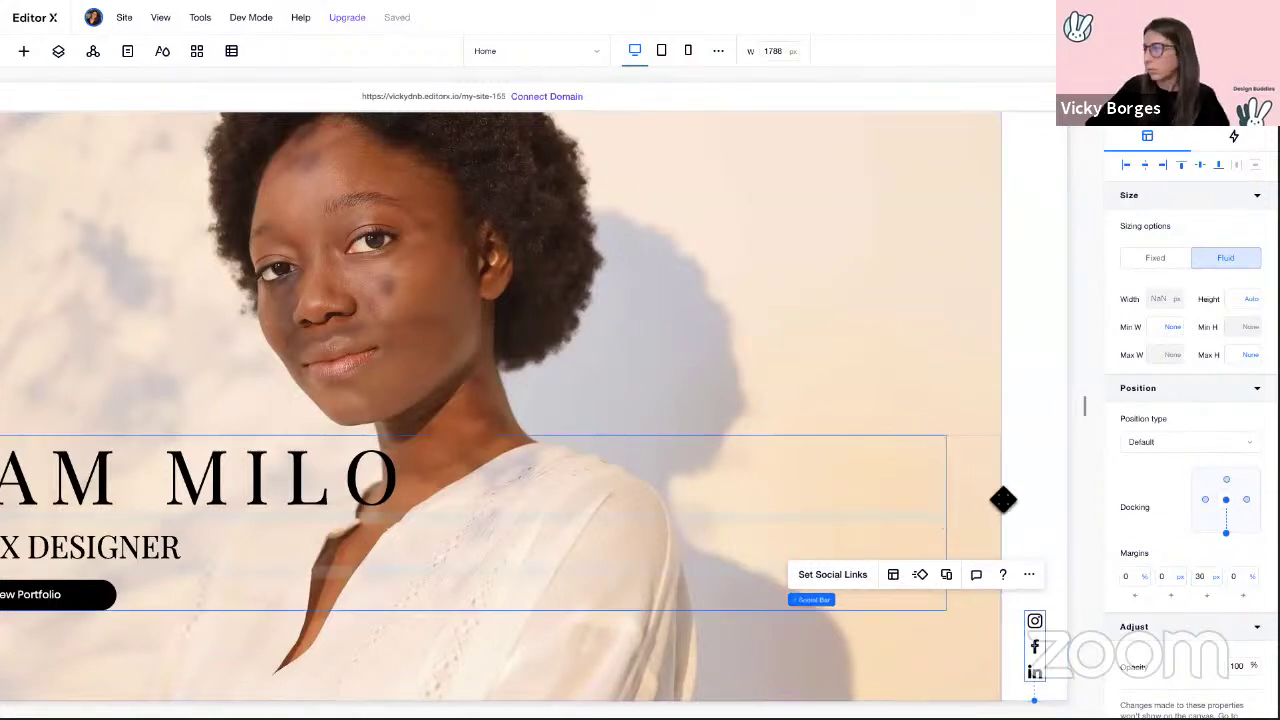
Step: Add a basic star shape at the top of the right strip and enlarge it
{"action": "left_click", "coordinate": [1089, 506]}
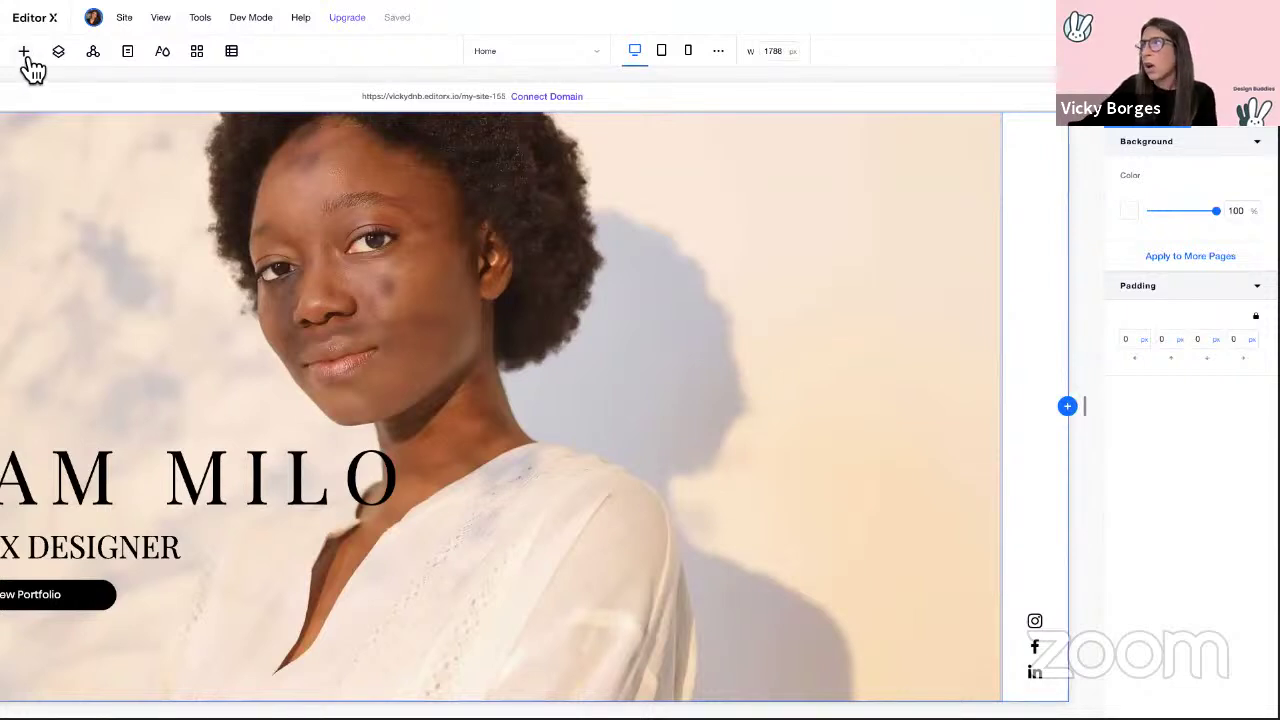
{"action": "left_click", "coordinate": [24, 51]}
{"action": "left_click_drag", "start_coordinate": [266, 470], "coordinate": [1020, 150]}
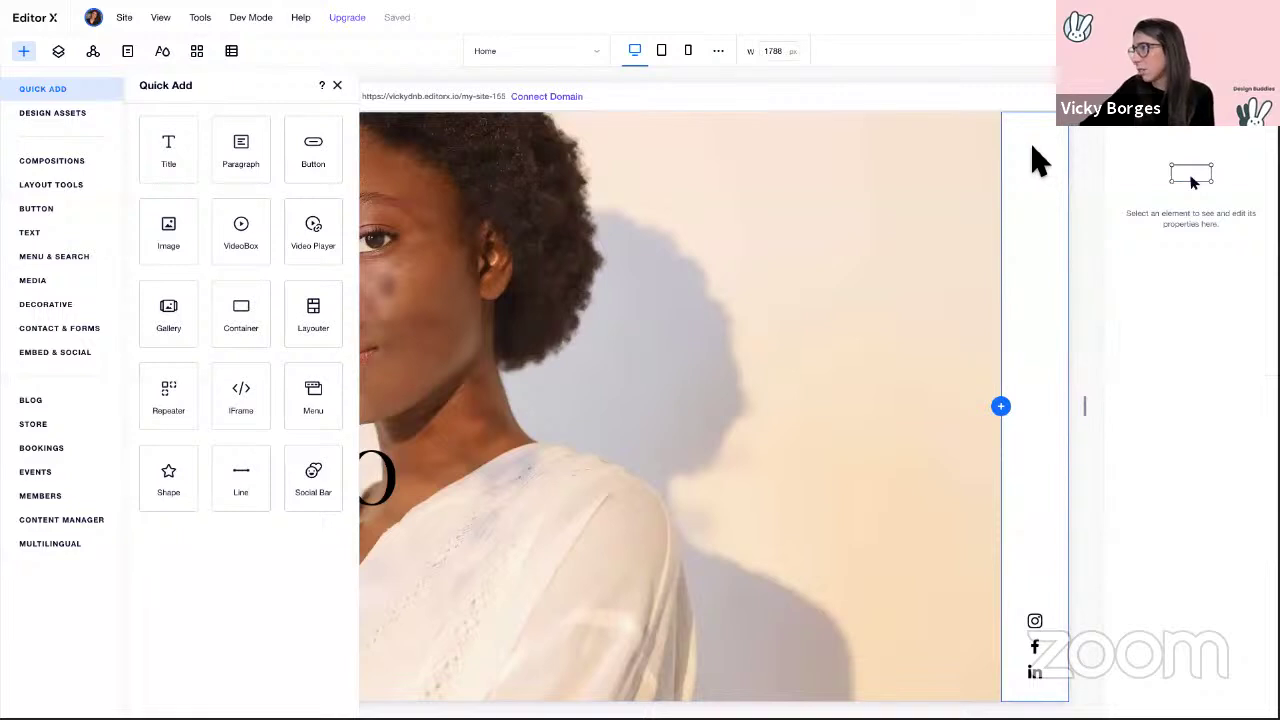
{"action": "left_click", "coordinate": [1036, 166]}
{"action": "left_click_drag", "start_coordinate": [1030, 150], "coordinate": [1061, 178]}
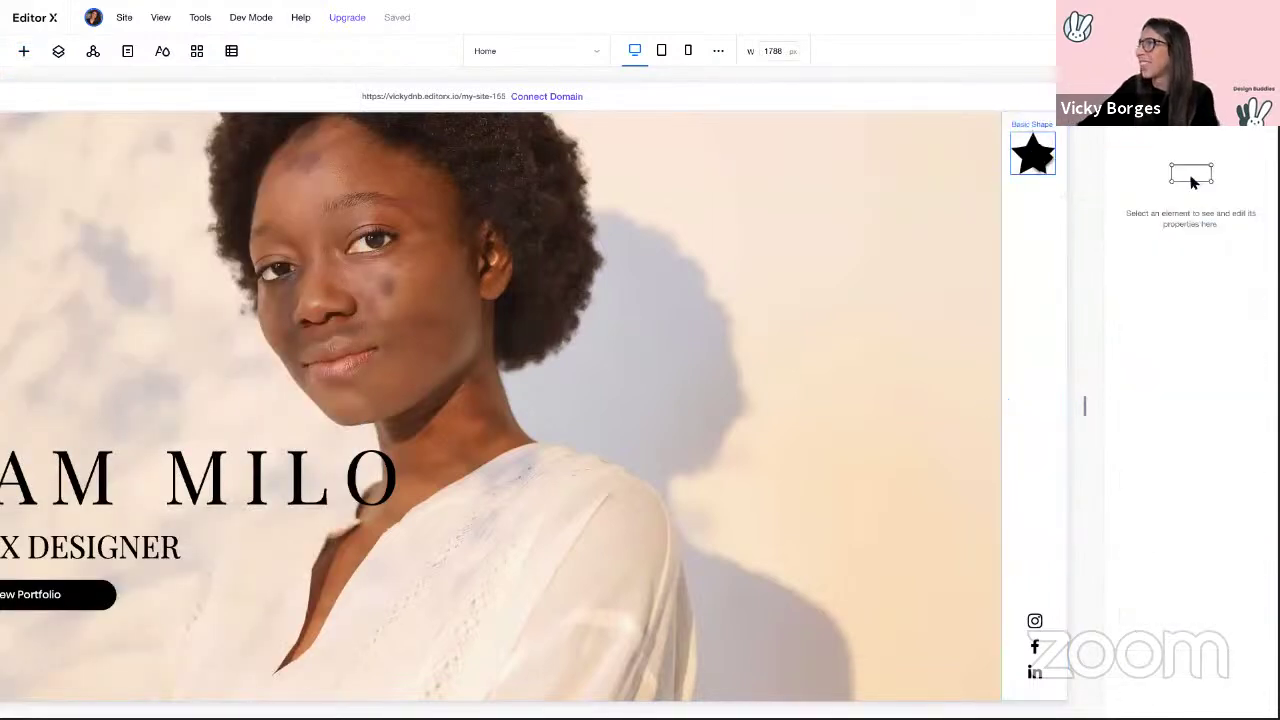
Step: Replace the star with Asset 1.svg from the Design Buddies board
{"action": "left_click", "coordinate": [1033, 155]}
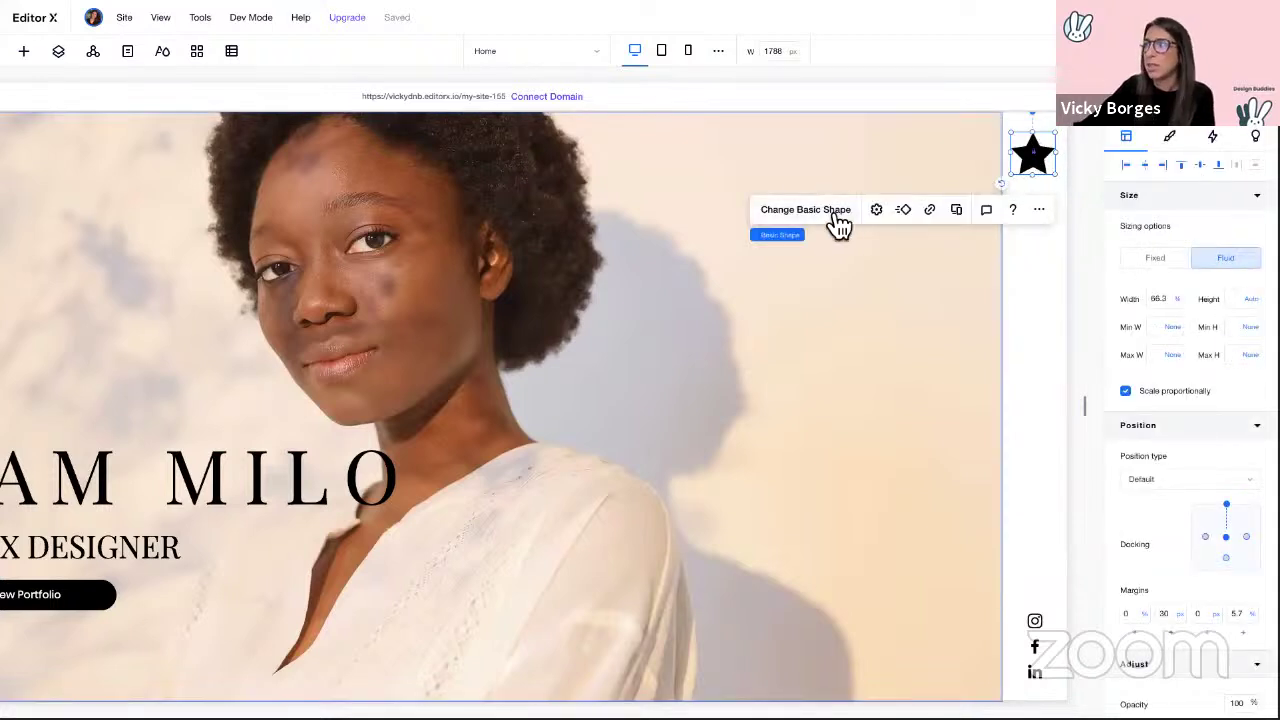
{"action": "left_click", "coordinate": [836, 210]}
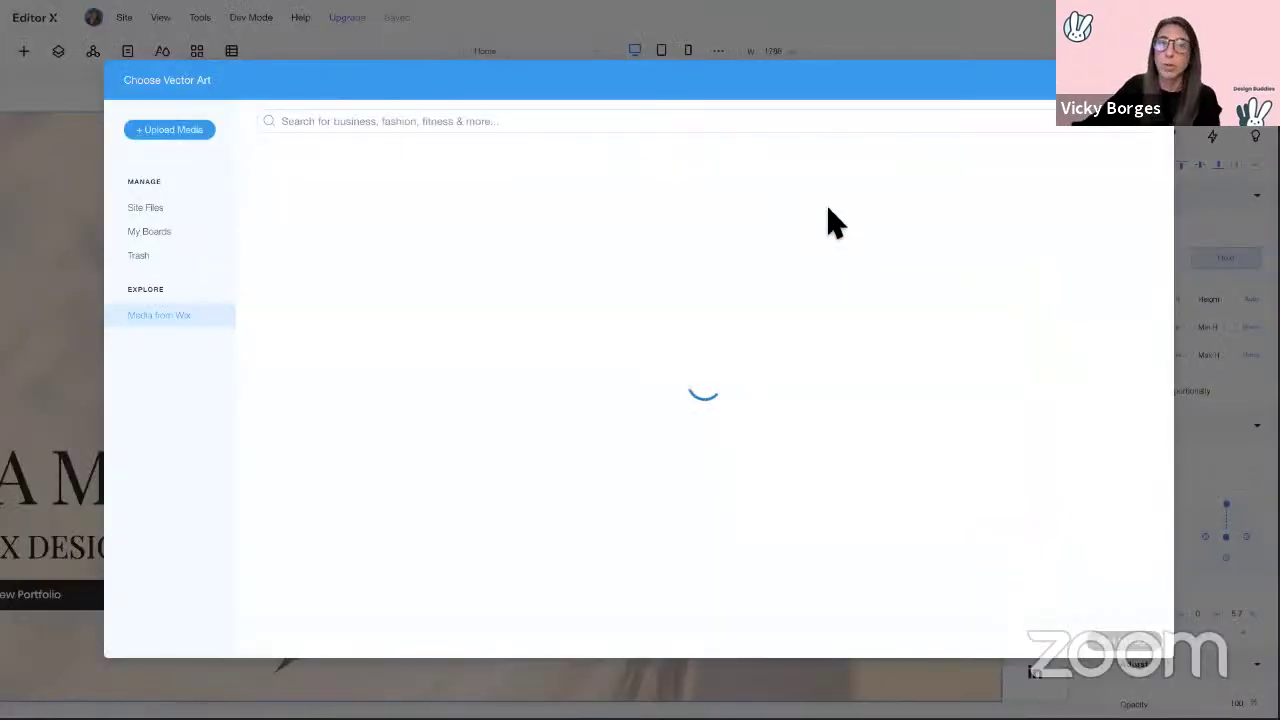
{"action": "left_click", "coordinate": [150, 238]}
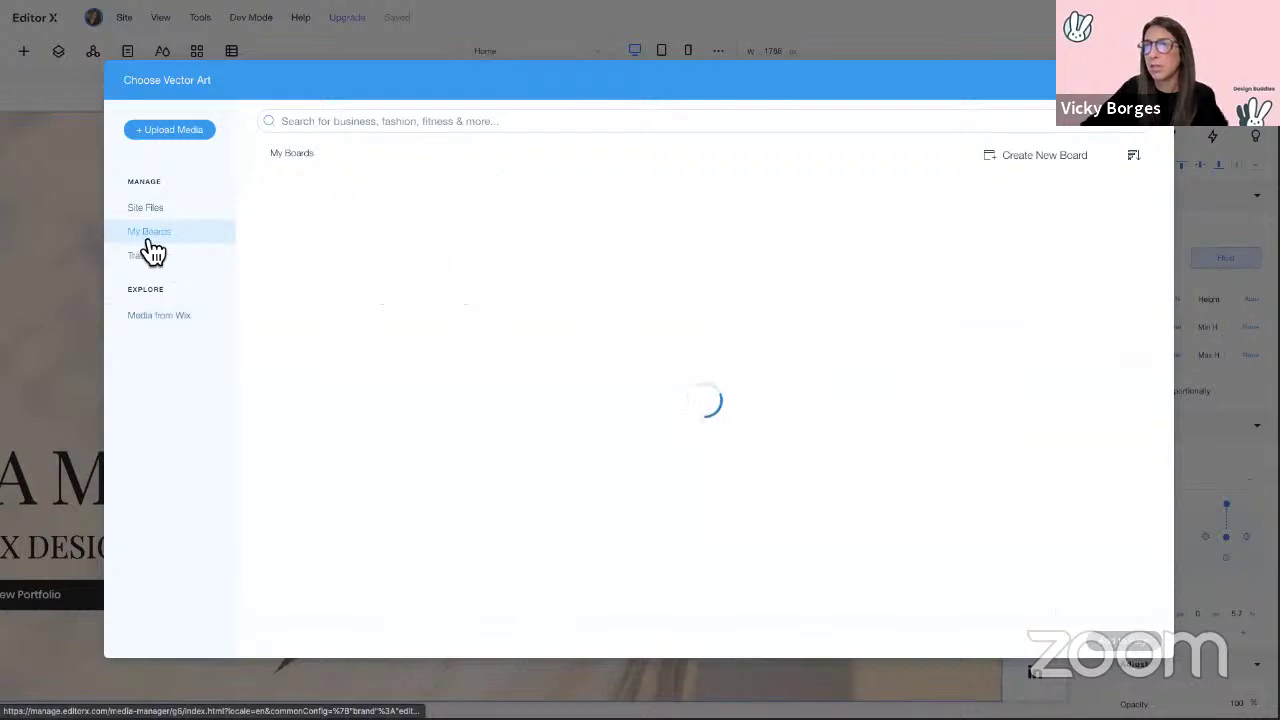
{"action": "mouse_move", "coordinate": [551, 286]}
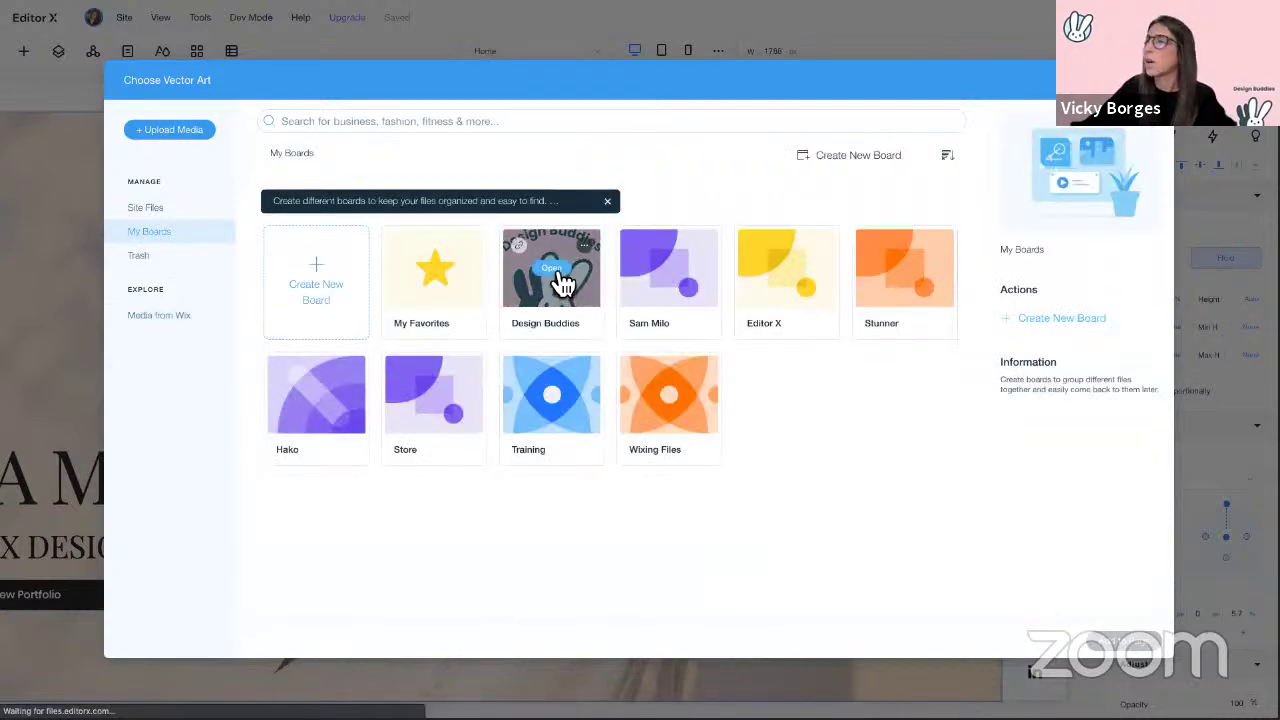
{"action": "left_click", "coordinate": [563, 286]}
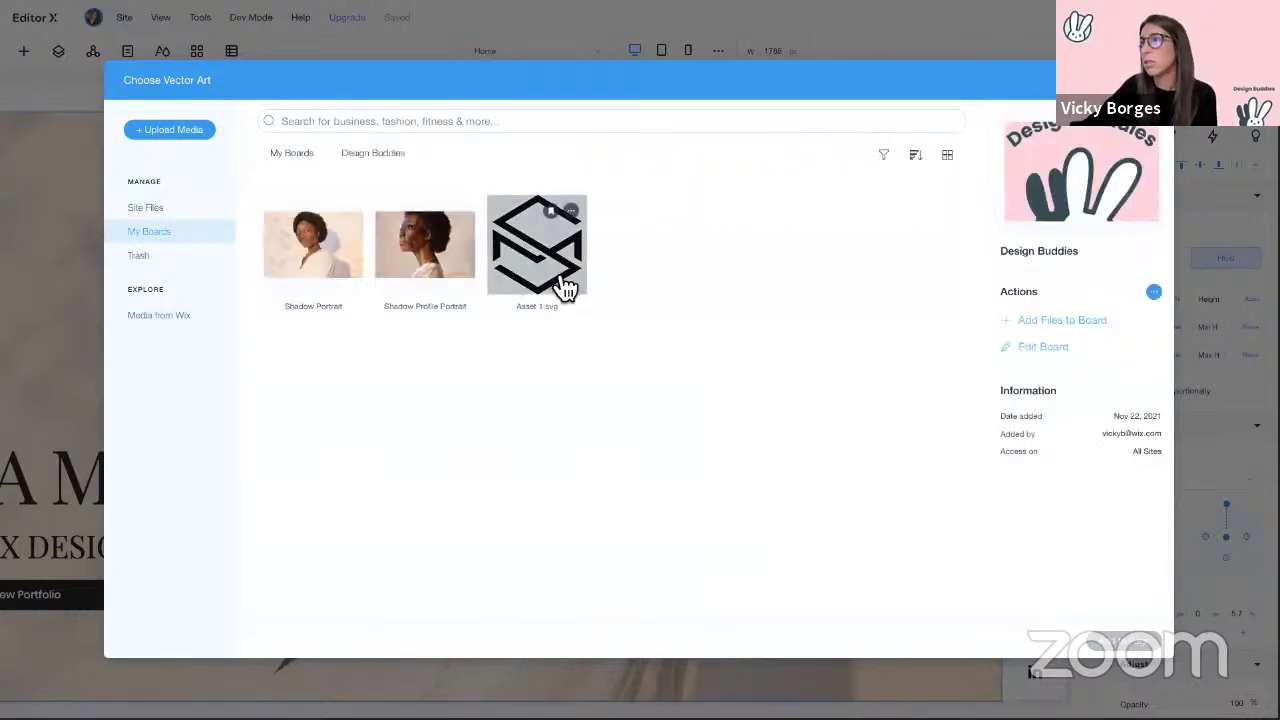
{"action": "left_click", "coordinate": [563, 286]}
{"action": "left_click", "coordinate": [1137, 650]}
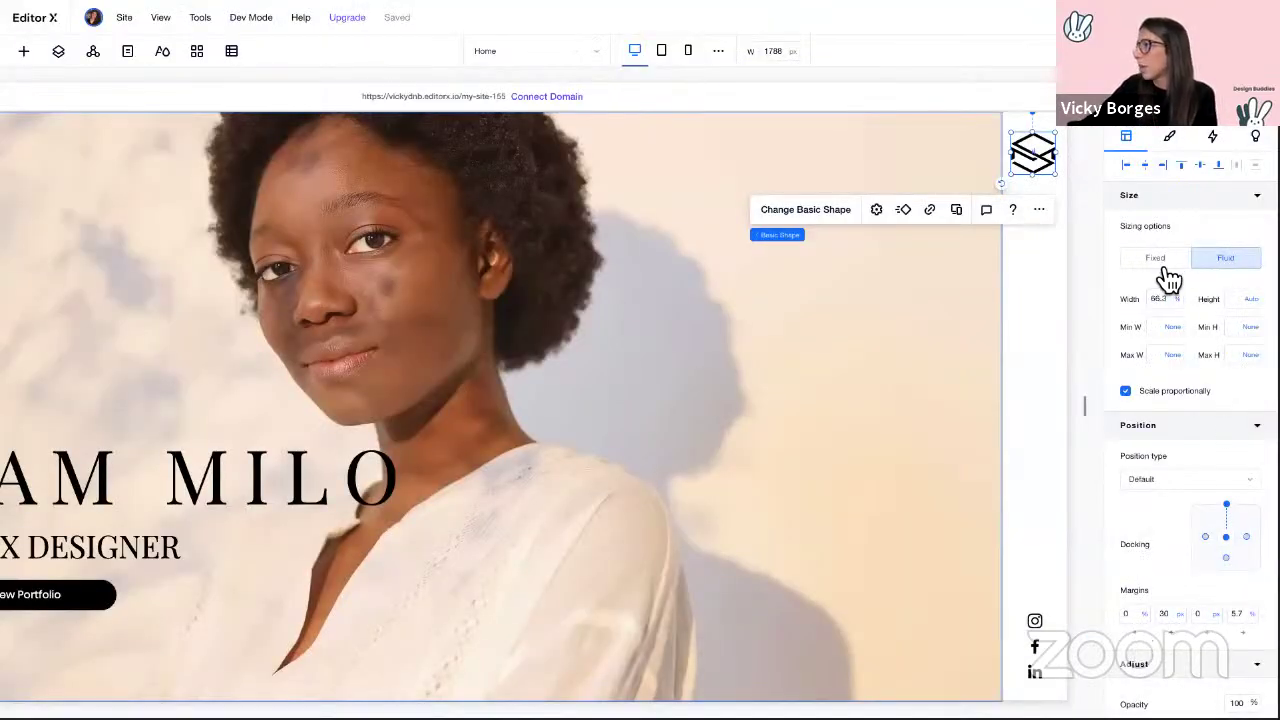
Step: Make the logo a fixed 50 × 50 px, centre it horizontally, and check the preview
{"action": "left_click", "coordinate": [1168, 263]}
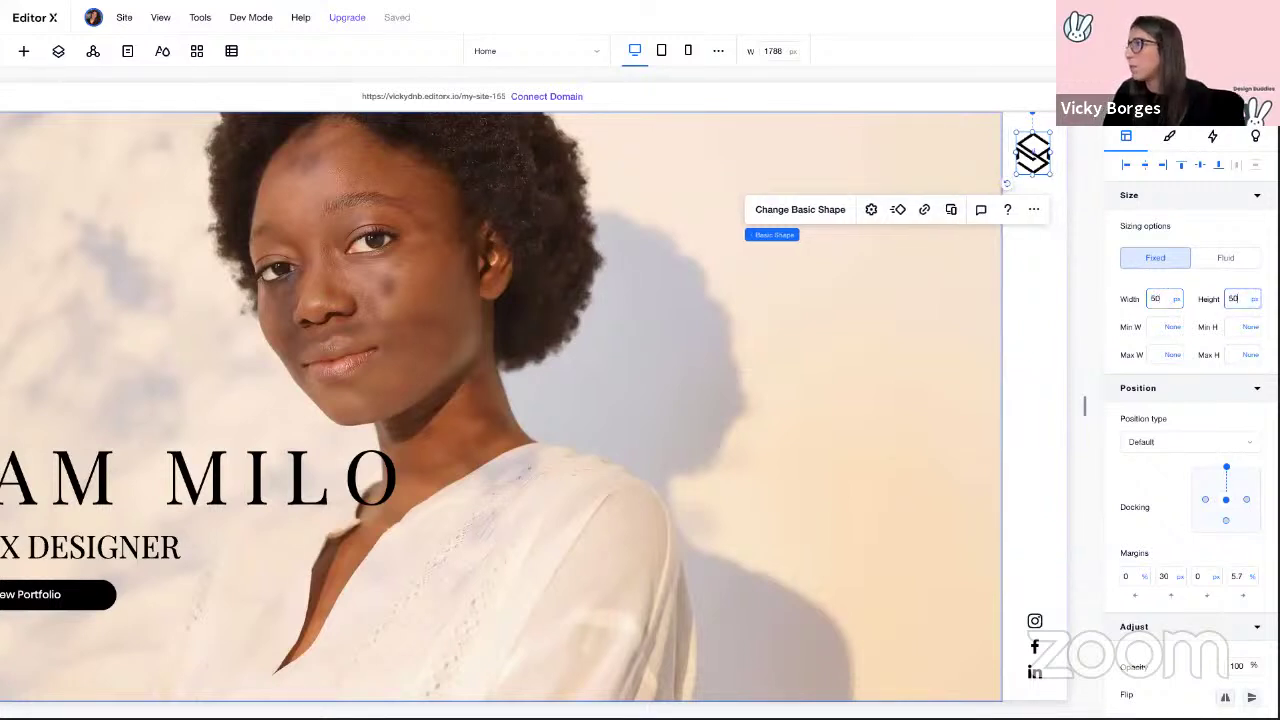
{"action": "key", "text": "Return"}
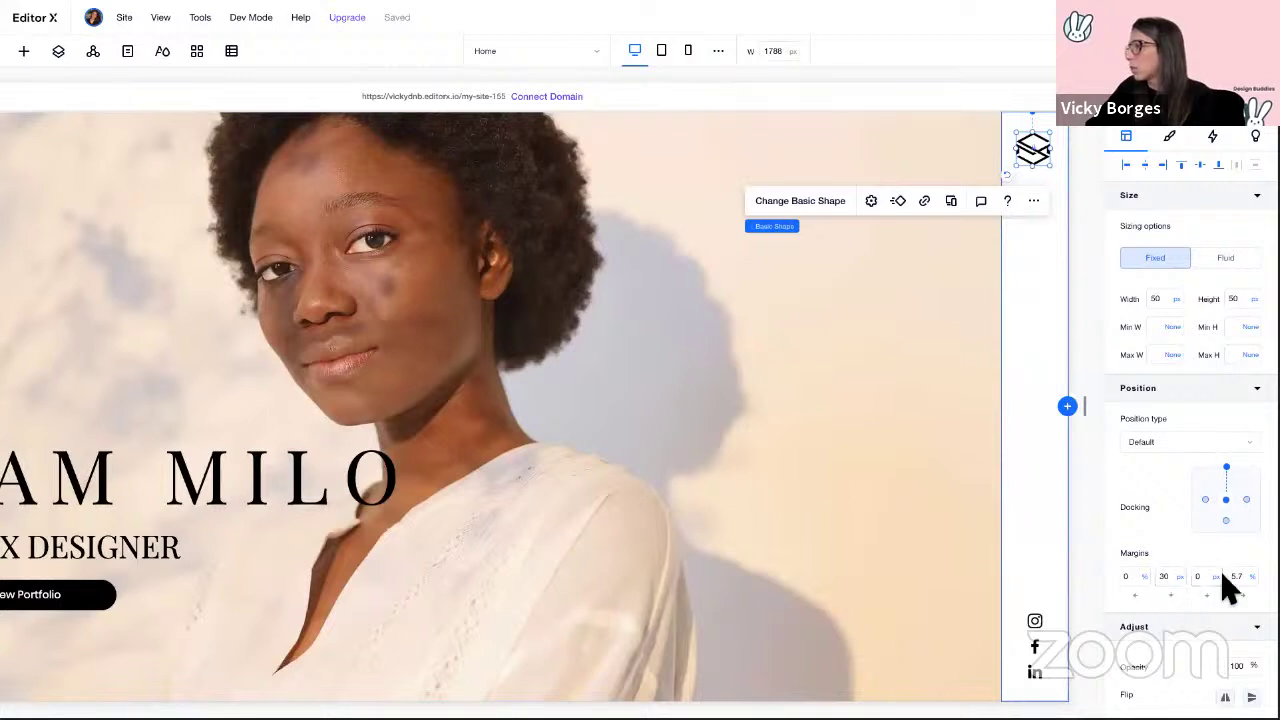
{"action": "left_click", "coordinate": [1146, 168]}
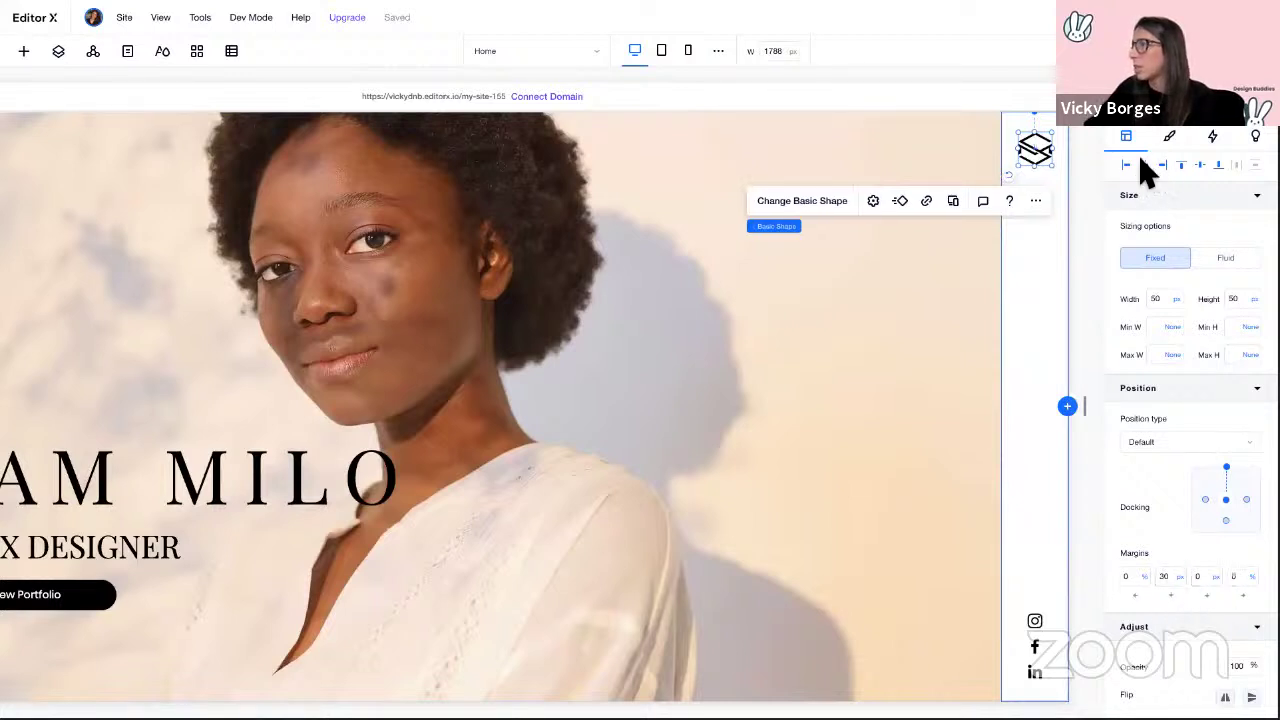
{"action": "left_click", "coordinate": [1088, 296]}
{"action": "key", "text": "ctrl+Left"}
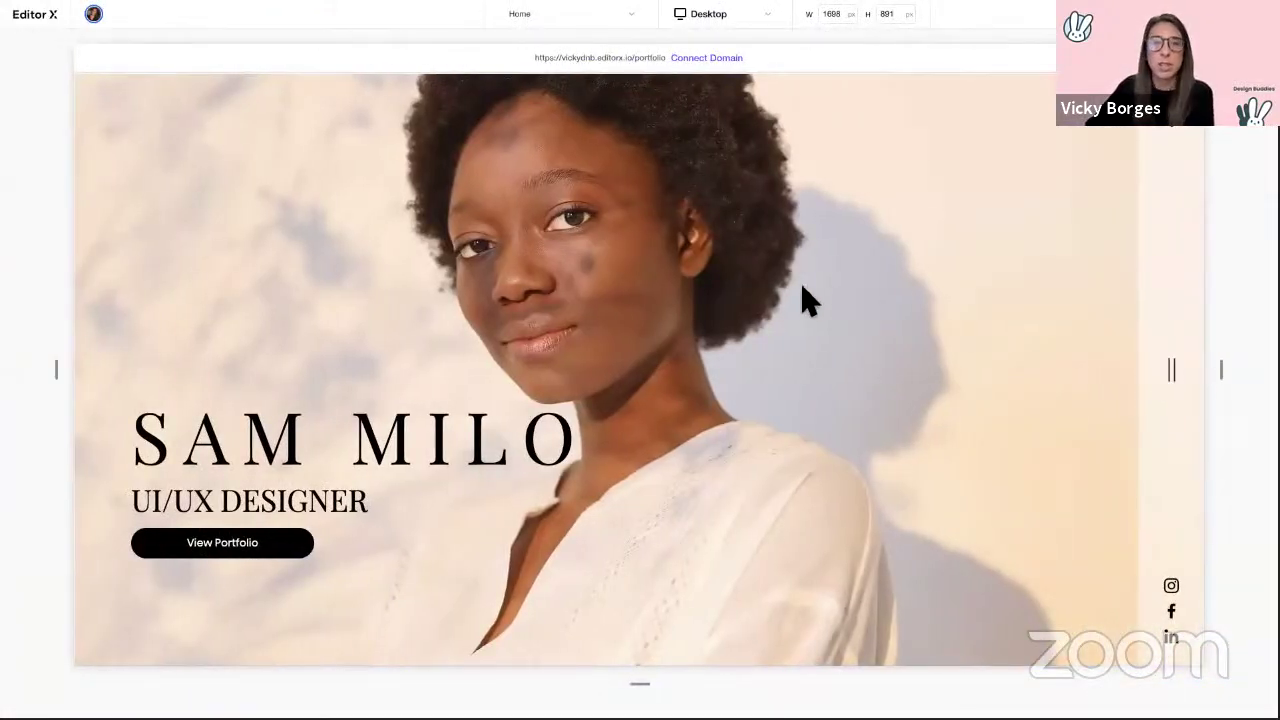
{"action": "key", "text": "ctrl+Right"}
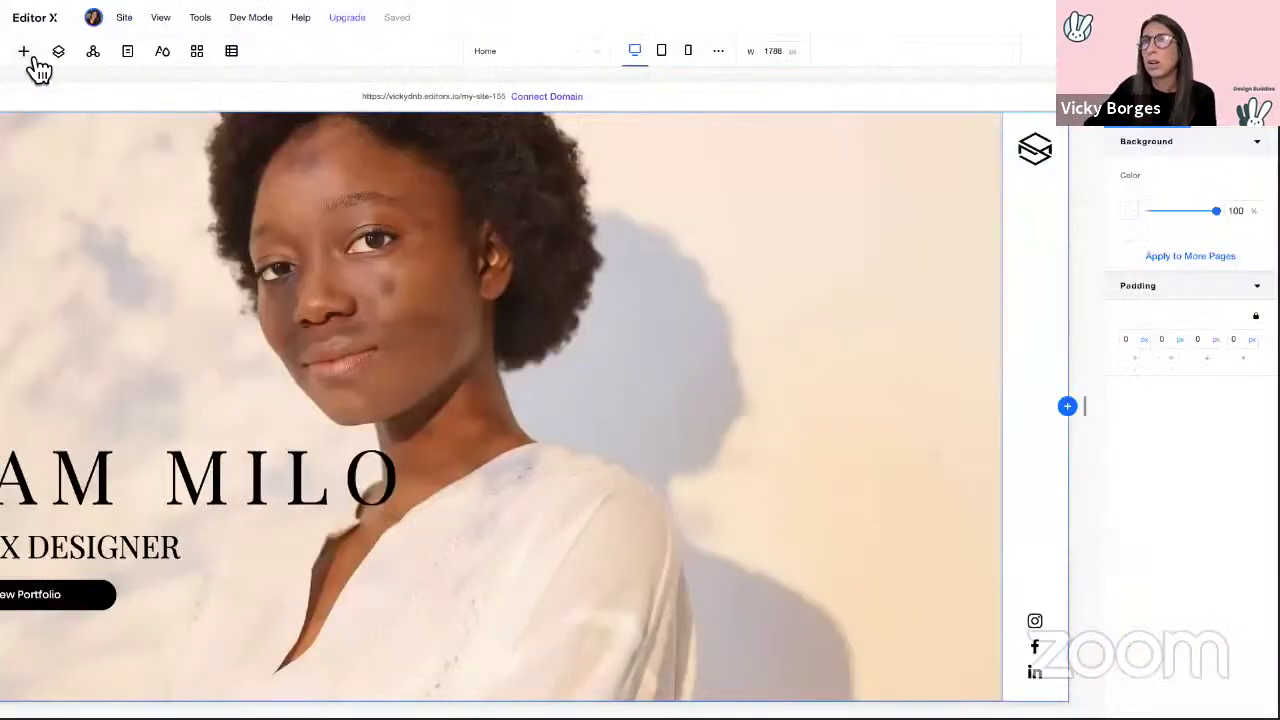
Step: Drag a hamburger menu icon from Menu & Search into the right strip
{"action": "left_click", "coordinate": [28, 56]}
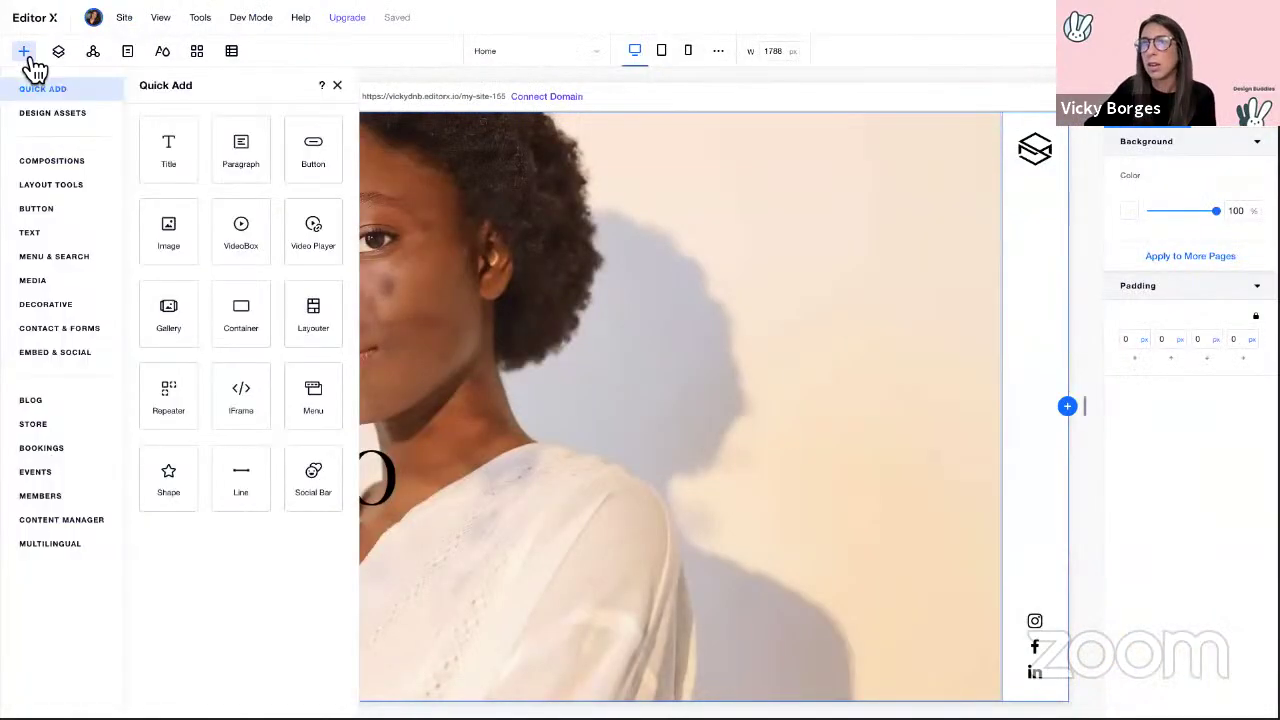
{"action": "left_click", "coordinate": [58, 260]}
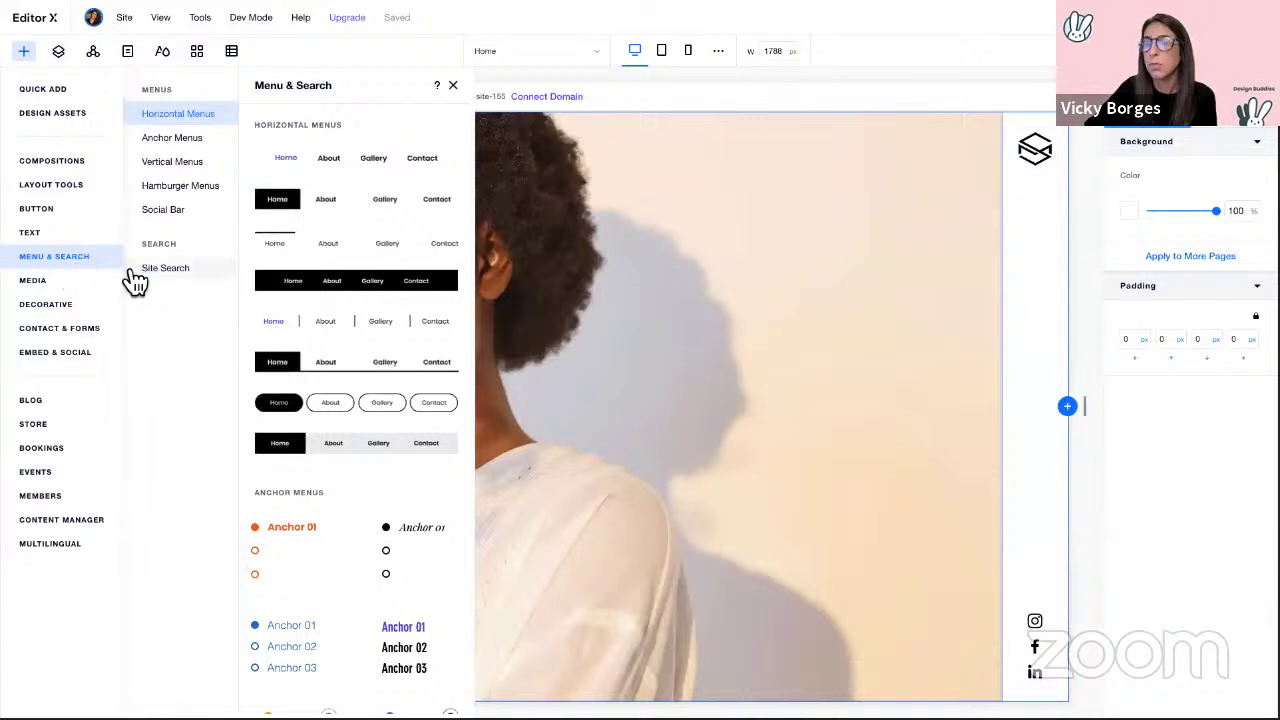
{"action": "left_click", "coordinate": [184, 190]}
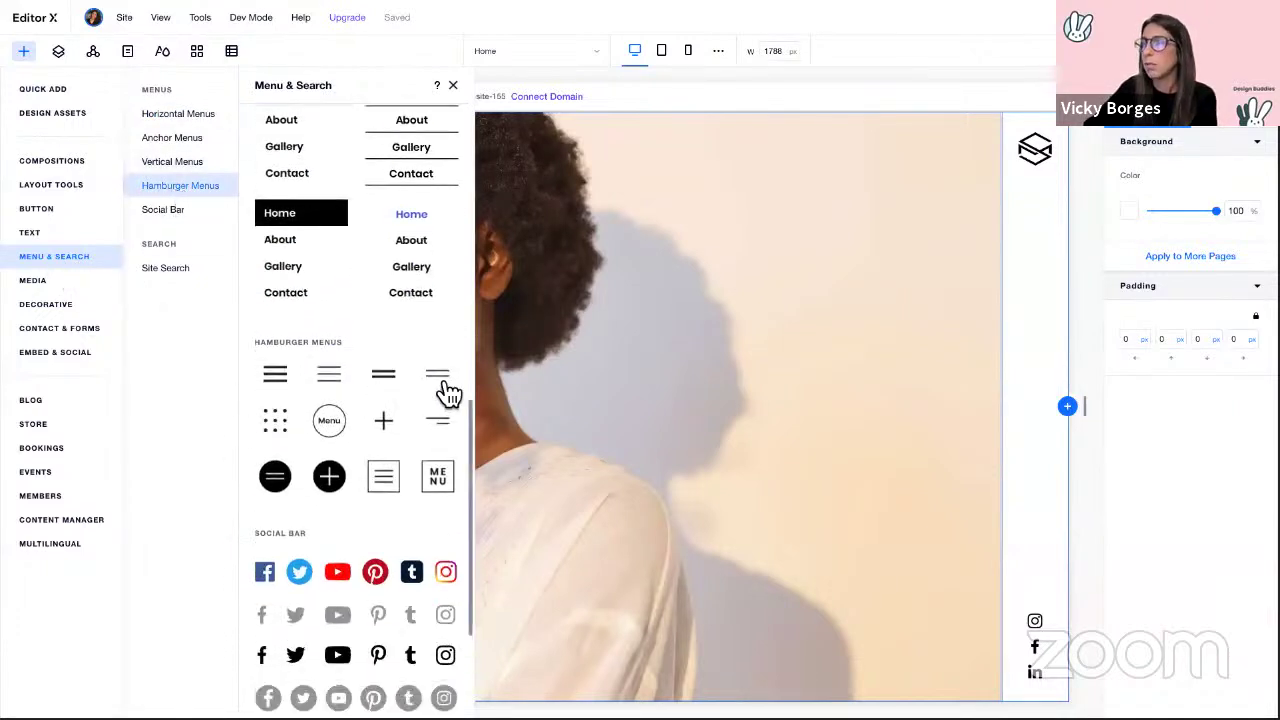
{"action": "left_click_drag", "start_coordinate": [437, 386], "coordinate": [1030, 409]}
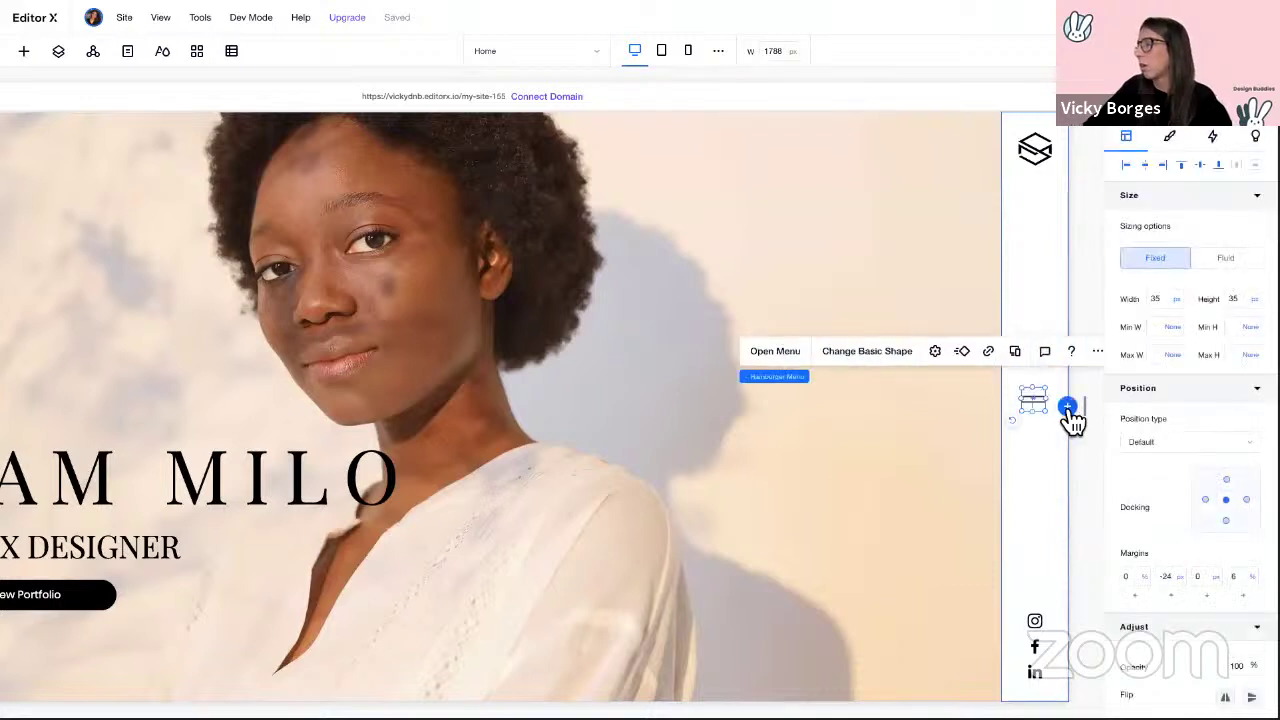
Step: Rotate the hamburger icon 90° into vertical bars and centre it horizontally and vertically
{"action": "left_click_drag", "start_coordinate": [1012, 420], "coordinate": [993, 366]}
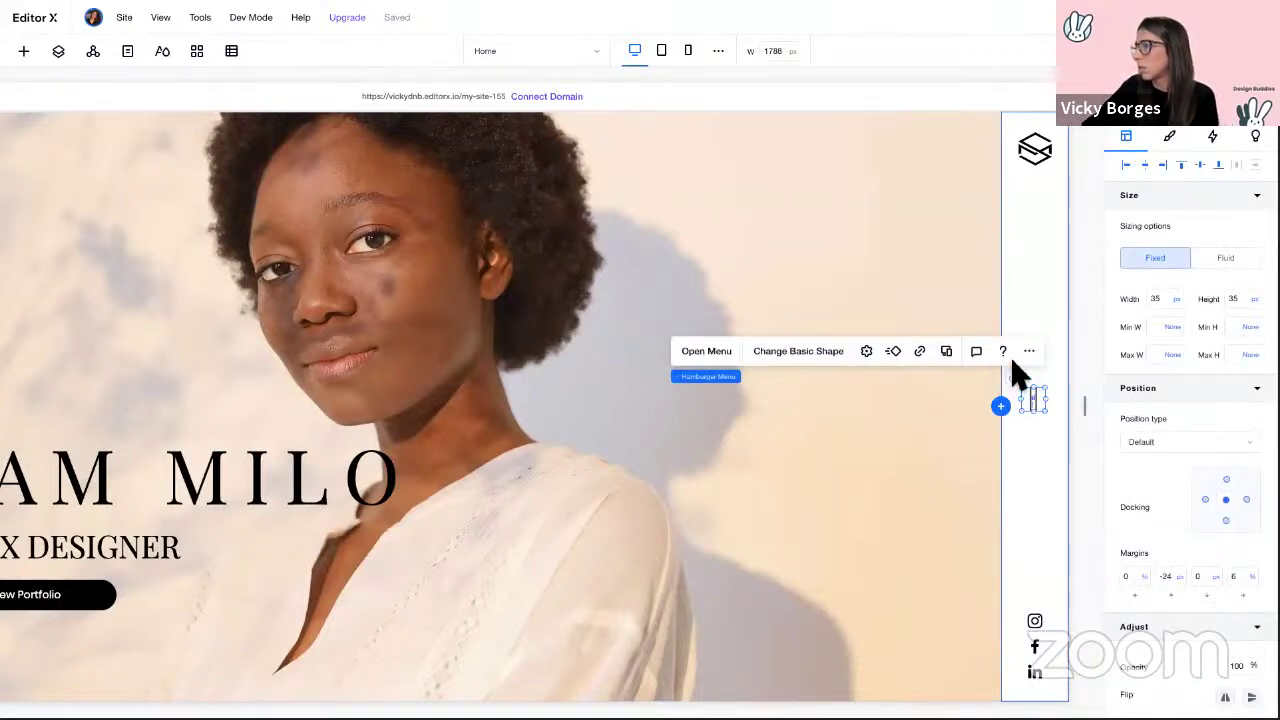
{"action": "left_click", "coordinate": [1153, 170]}
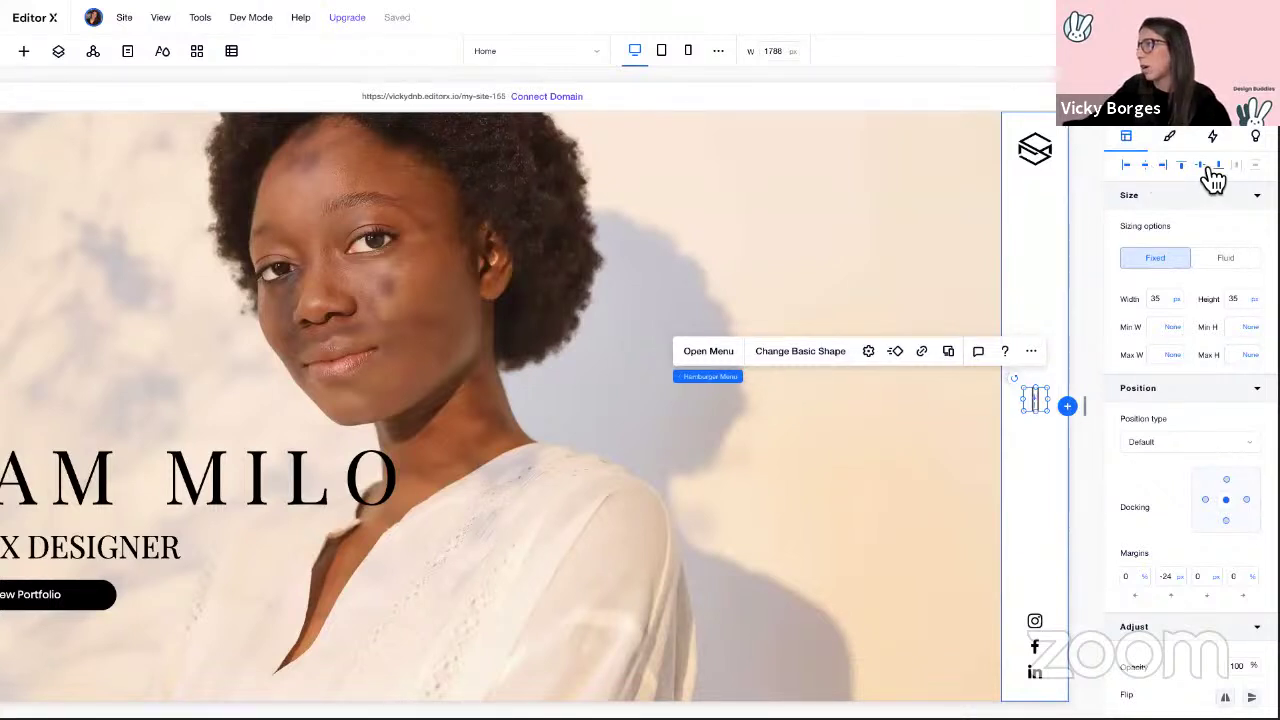
{"action": "left_click", "coordinate": [1204, 168]}
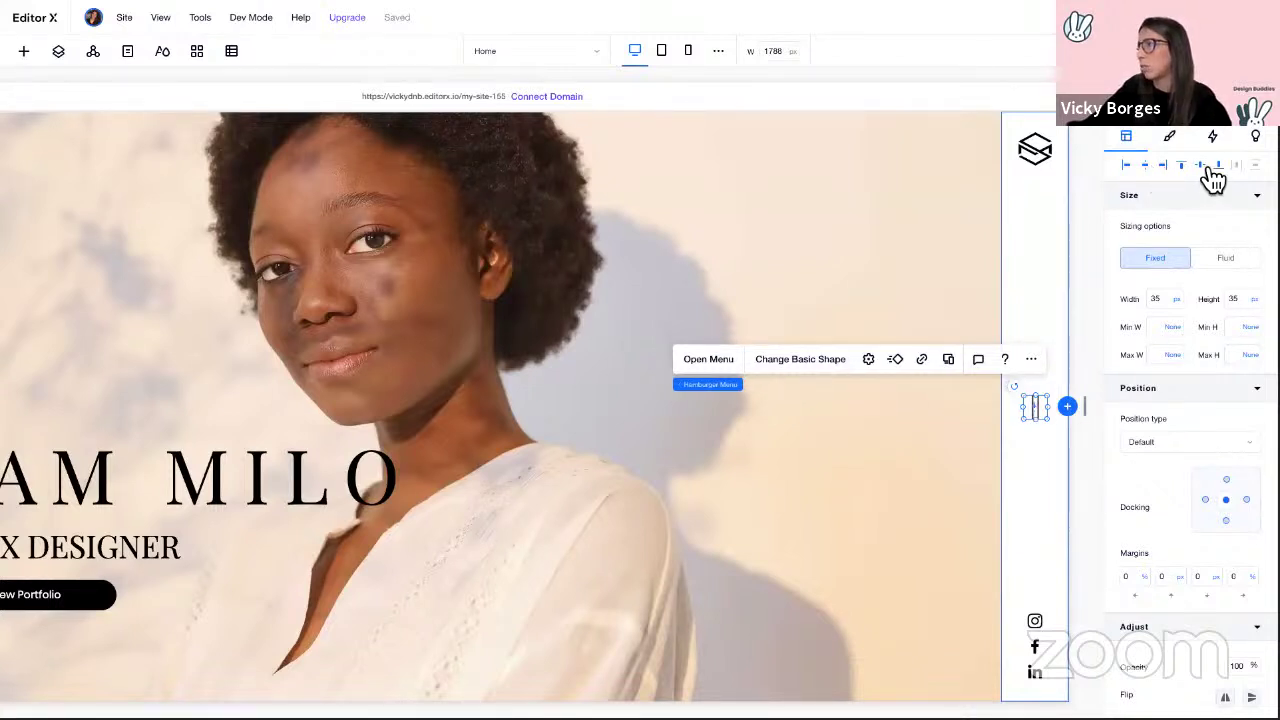
{"action": "left_click", "coordinate": [1095, 320]}
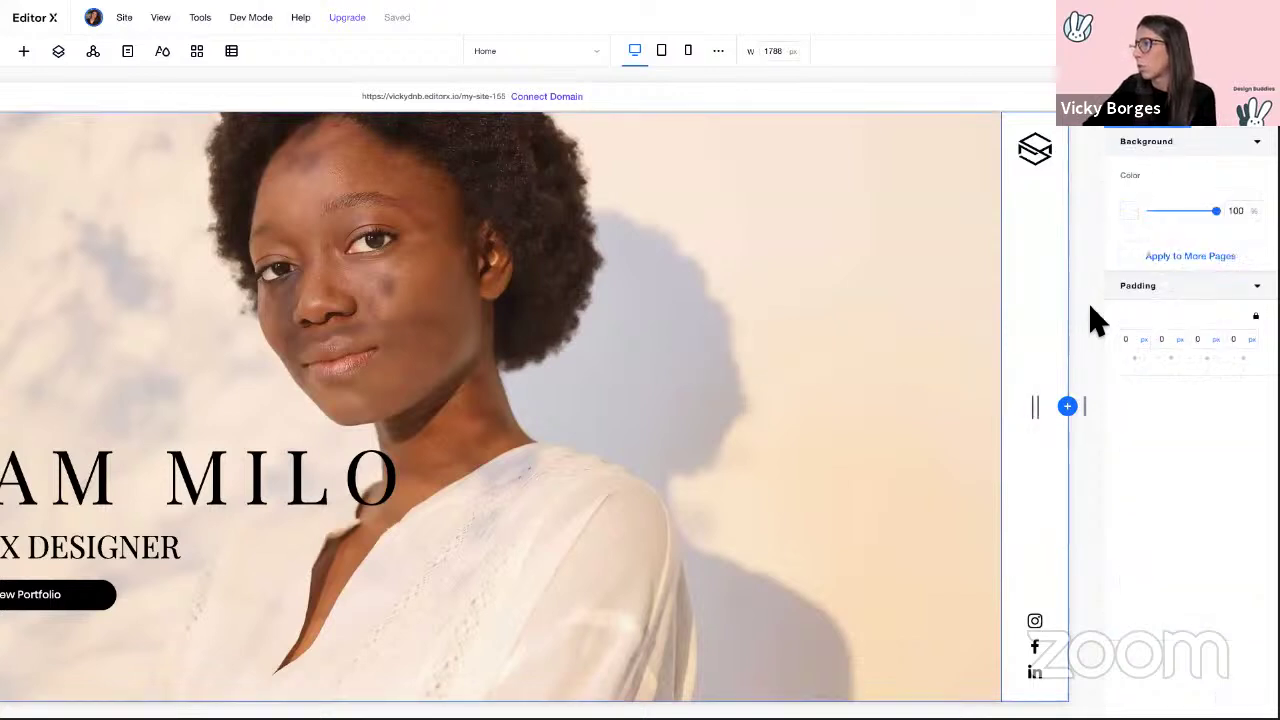
{"action": "left_click", "coordinate": [1035, 412]}
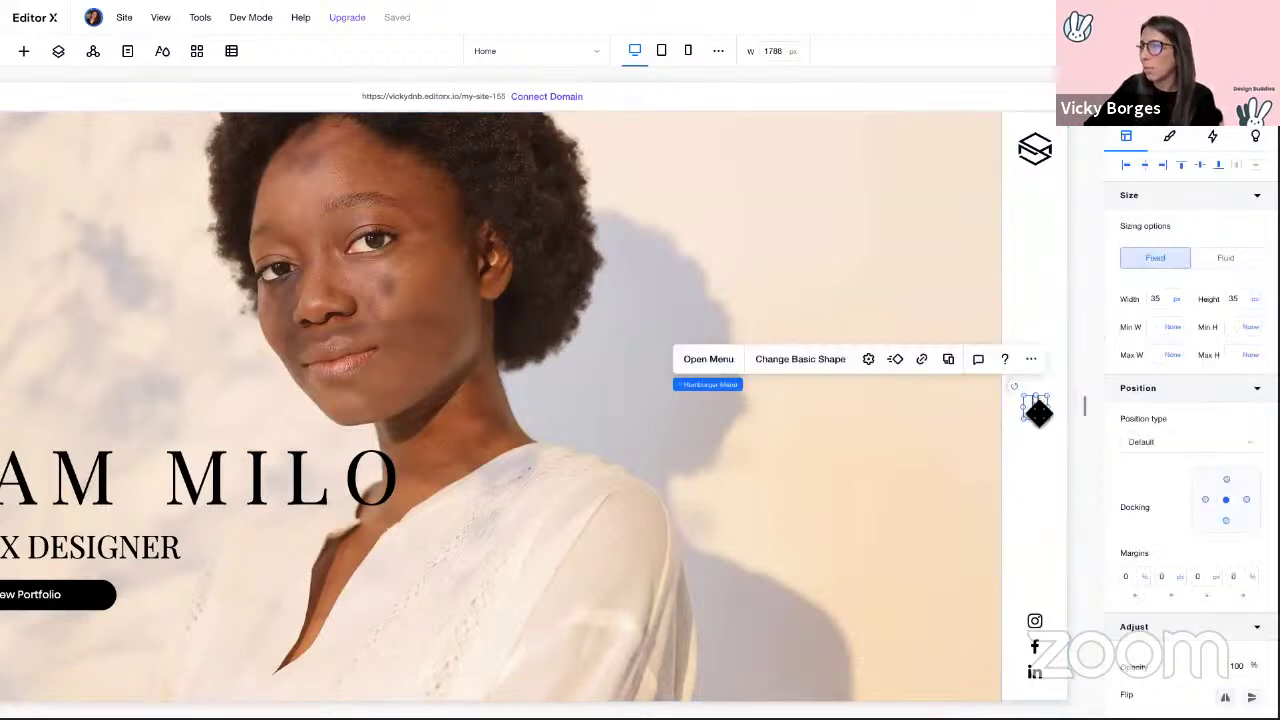
Step: Style the hamburger menu links with the Paragraph 2 text theme and vertical spacing 15
{"action": "left_click", "coordinate": [716, 366]}
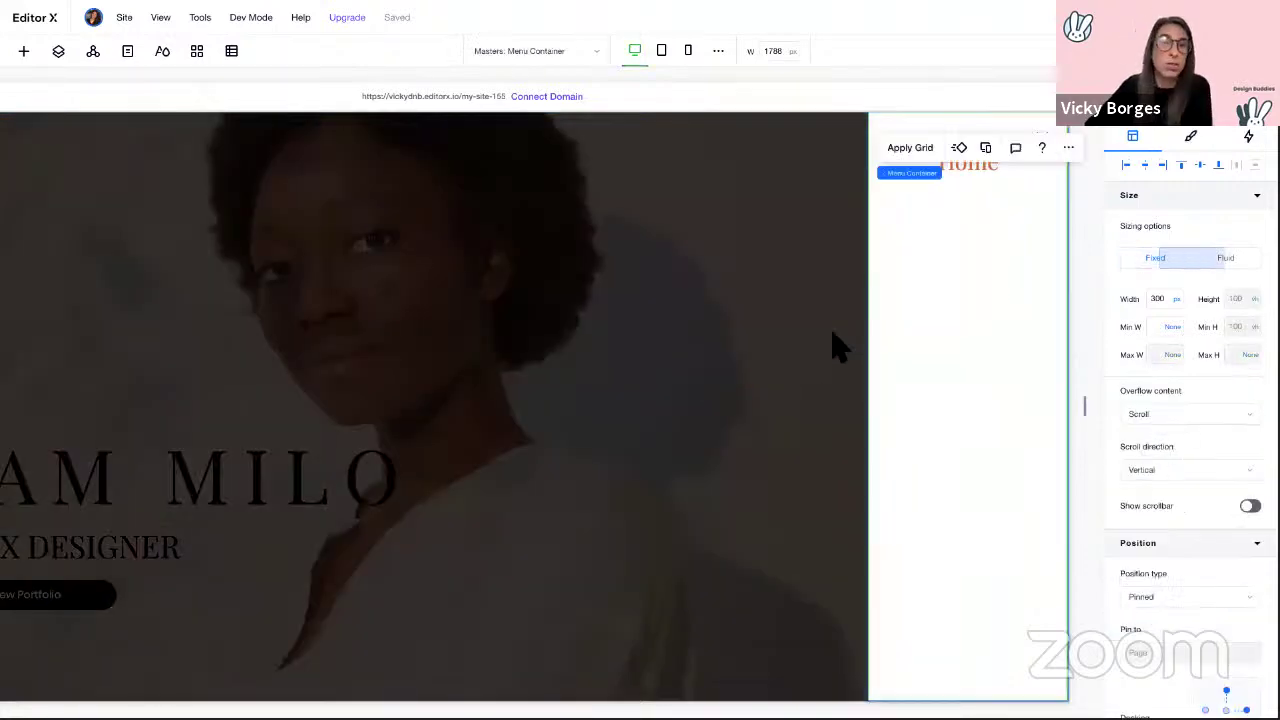
{"action": "left_click", "coordinate": [995, 176]}
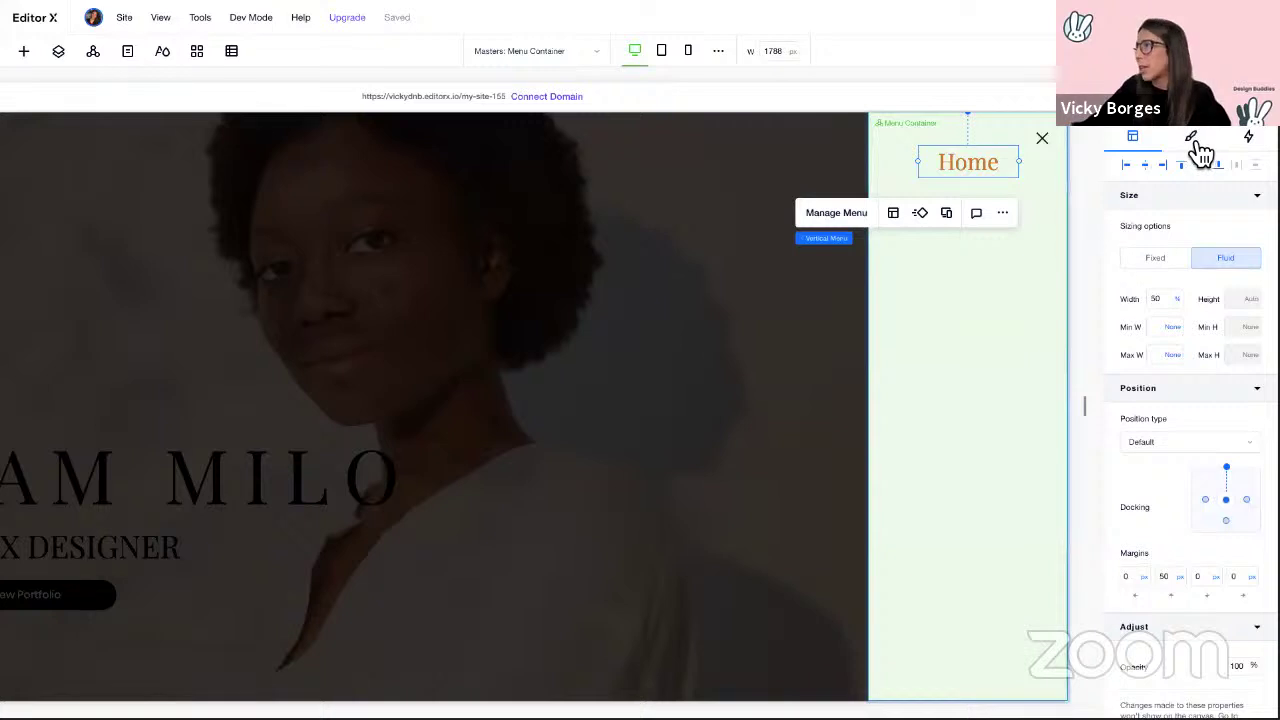
{"action": "left_click", "coordinate": [1192, 138]}
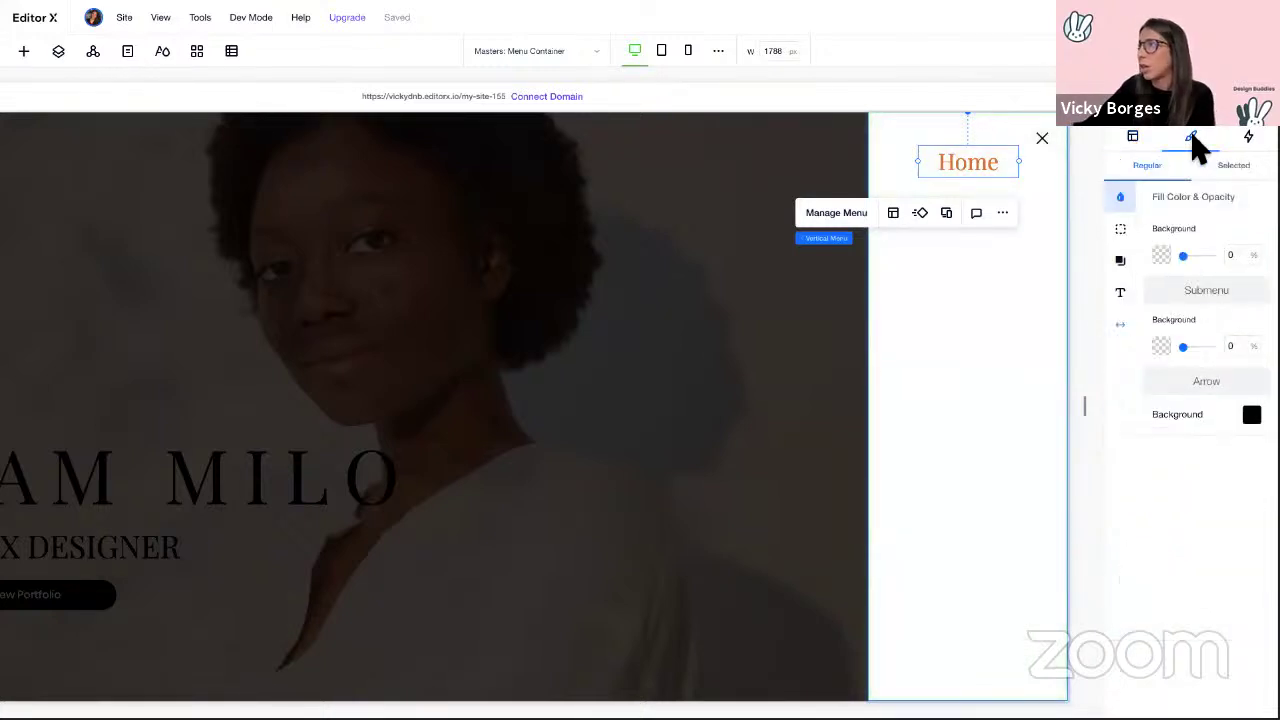
{"action": "left_click", "coordinate": [1121, 294]}
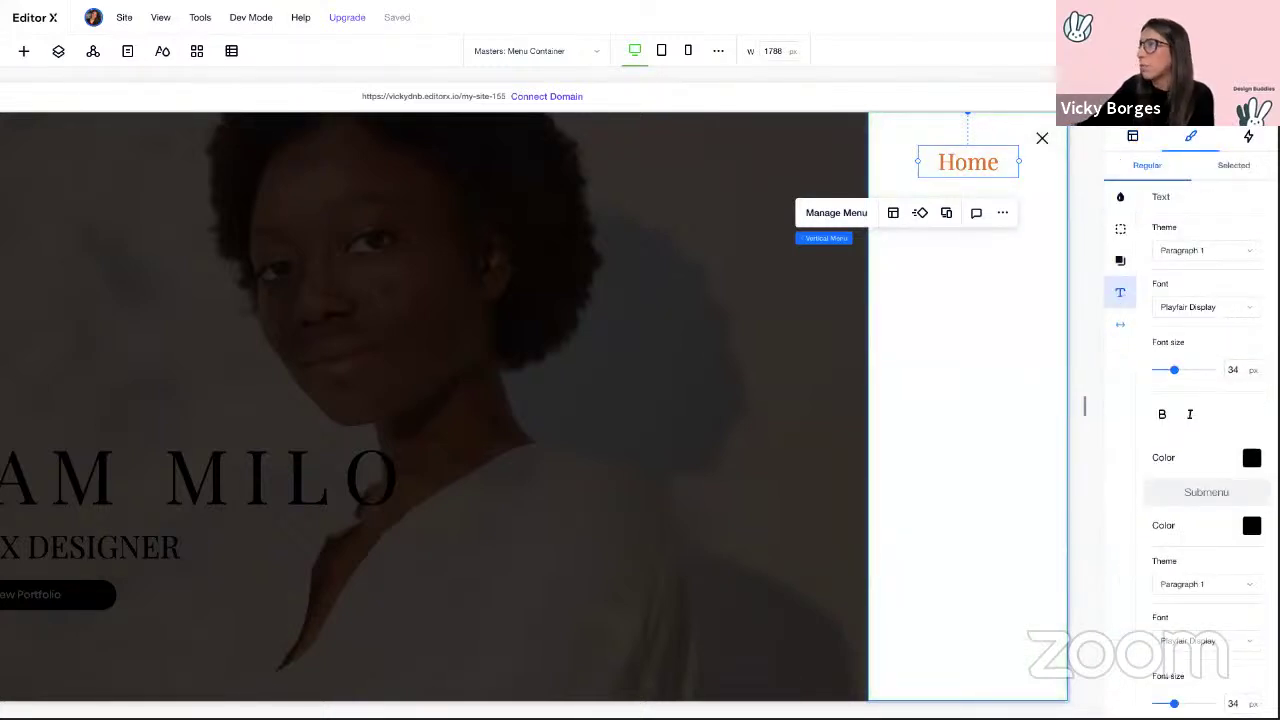
{"action": "left_click", "coordinate": [1252, 310]}
{"action": "left_click", "coordinate": [1243, 260]}
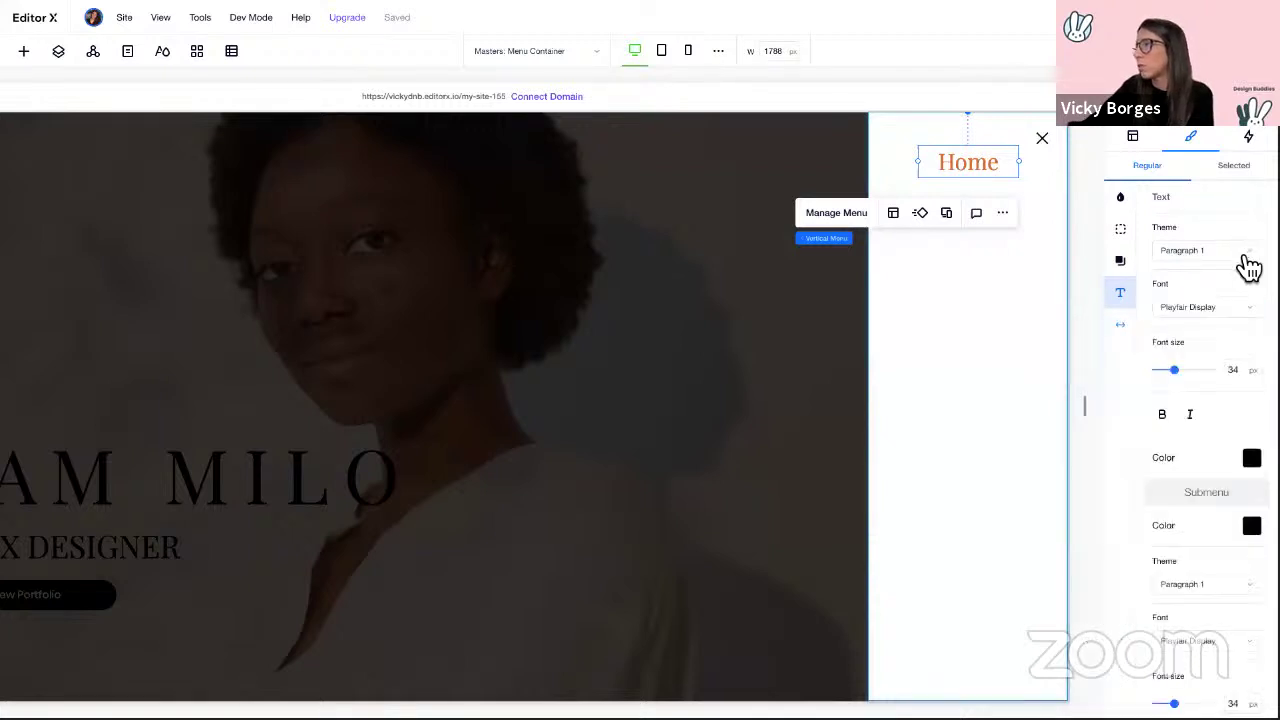
{"action": "left_click", "coordinate": [1243, 262]}
{"action": "left_click", "coordinate": [1162, 302]}
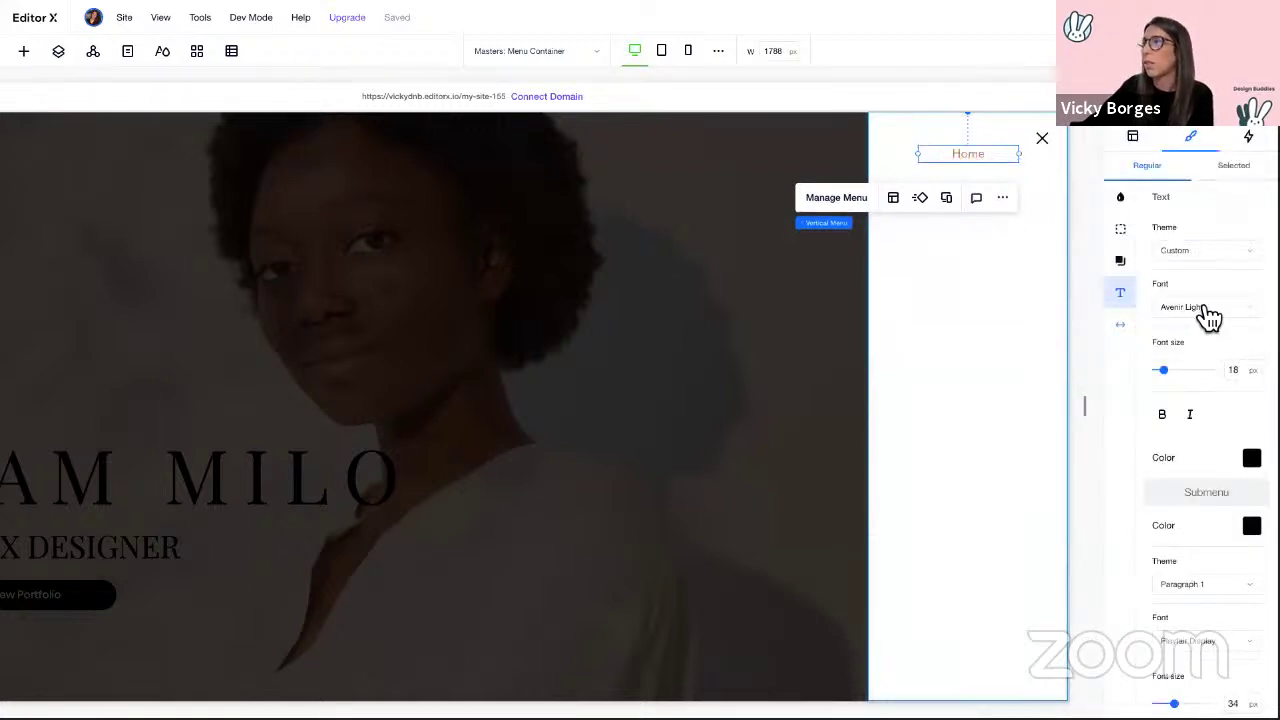
{"action": "left_click", "coordinate": [1120, 324]}
{"action": "left_click_drag", "start_coordinate": [1168, 256], "coordinate": [1214, 256]}
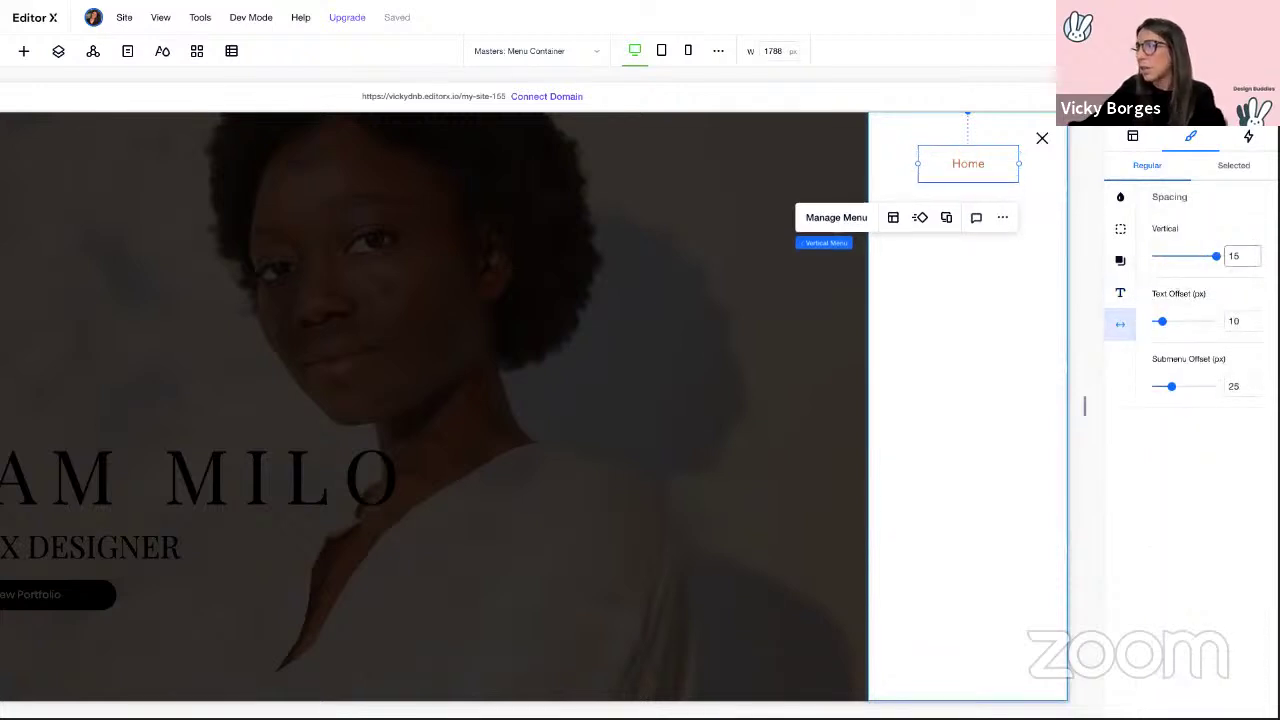
Step: Dock the menu's close button to the left with a 30 px margin
{"action": "left_click", "coordinate": [1042, 138]}
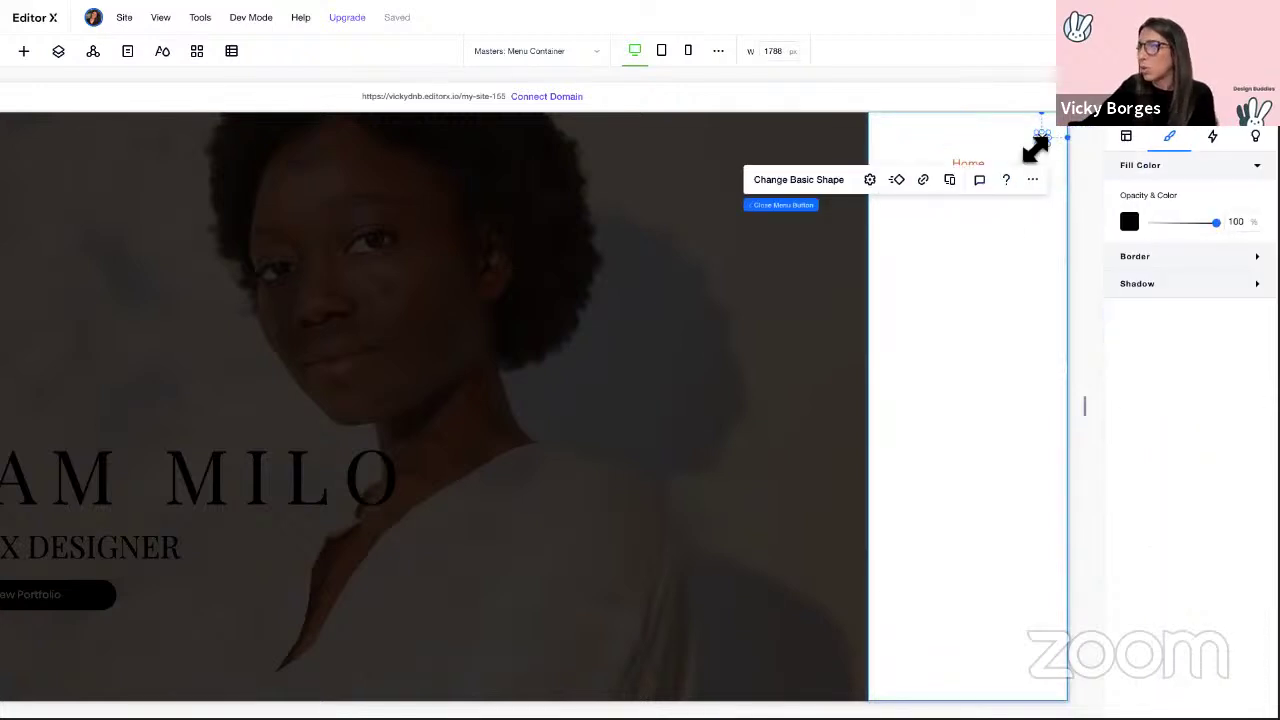
{"action": "left_click", "coordinate": [1043, 138]}
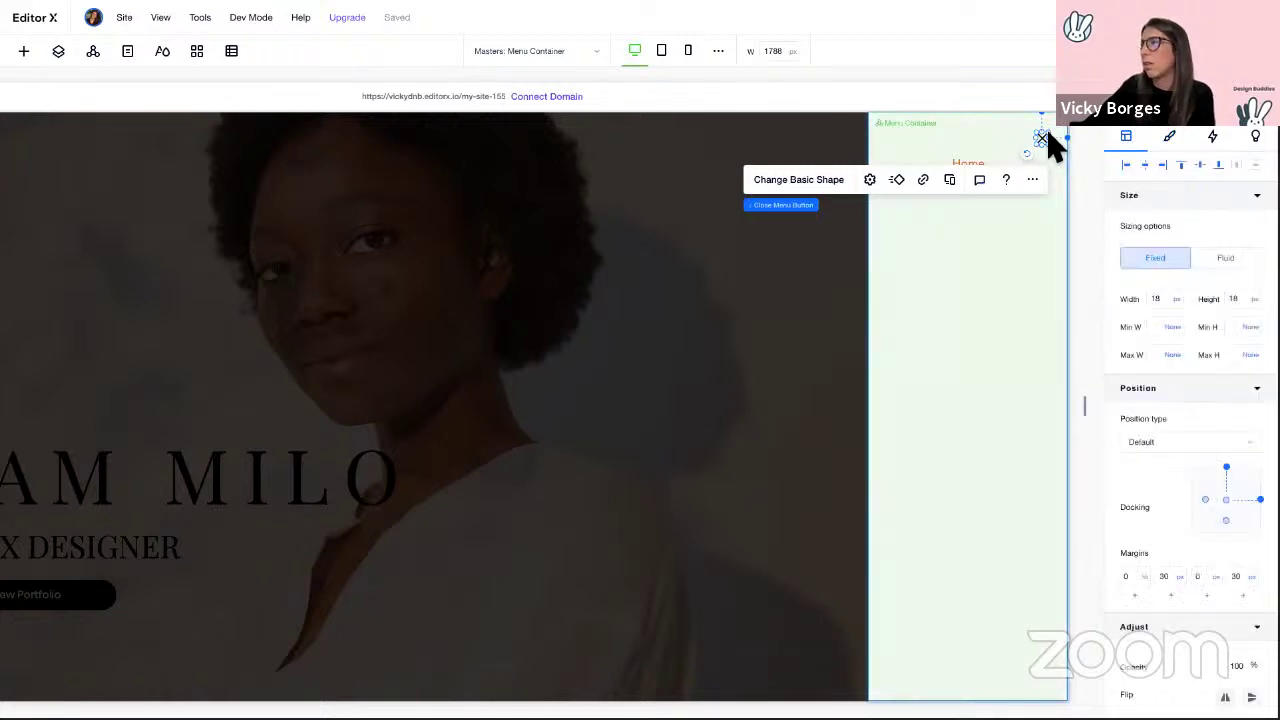
{"action": "left_click", "coordinate": [1227, 500]}
{"action": "left_click", "coordinate": [1260, 537]}
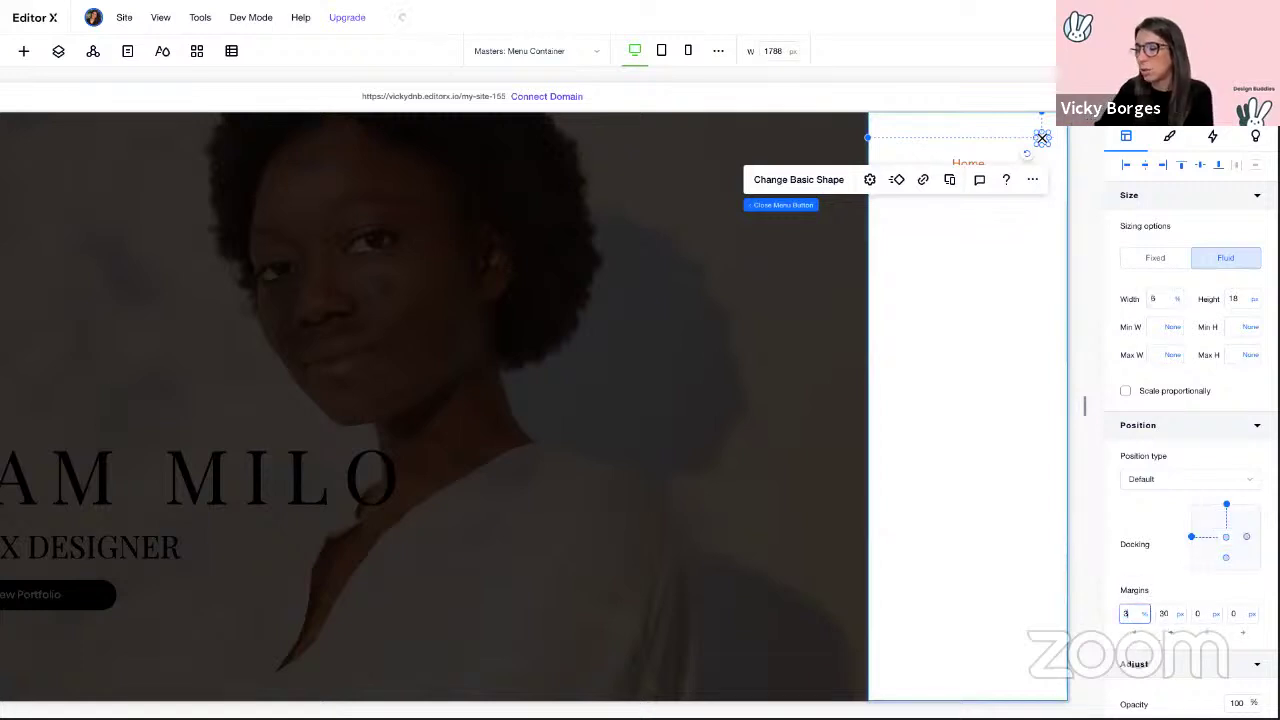
{"action": "key", "text": "Return"}
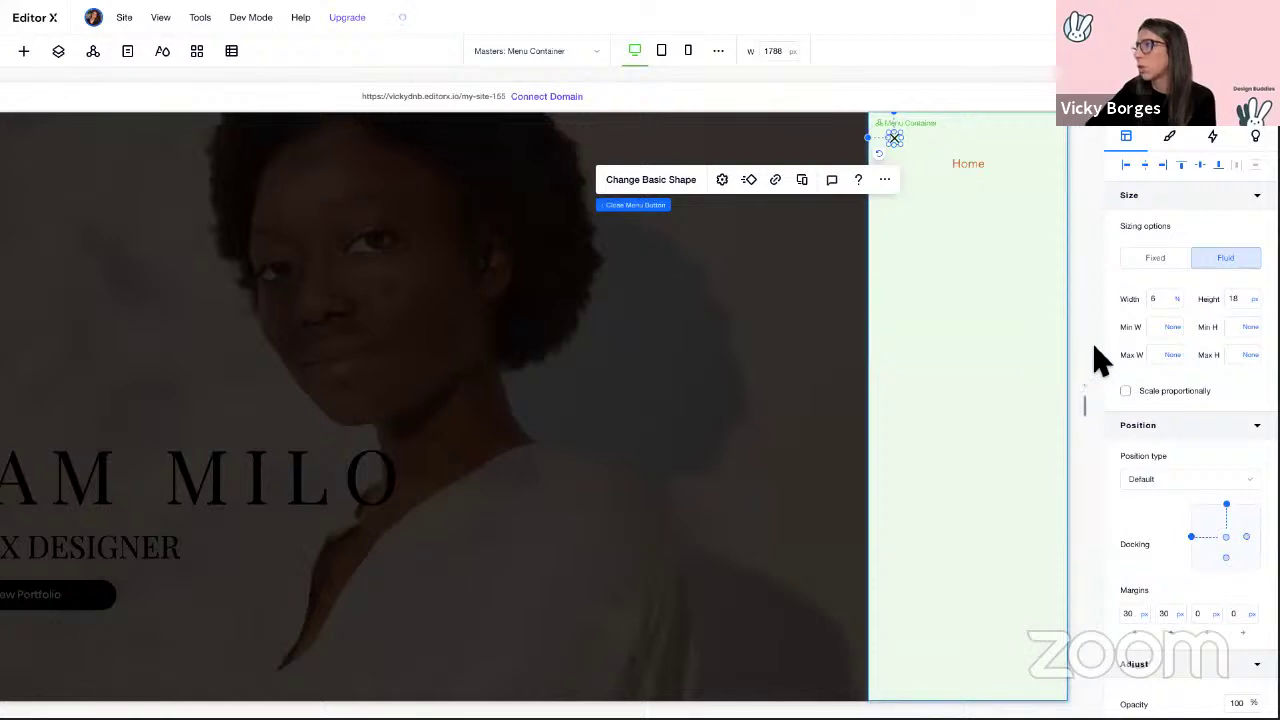
{"action": "left_click", "coordinate": [823, 371]}
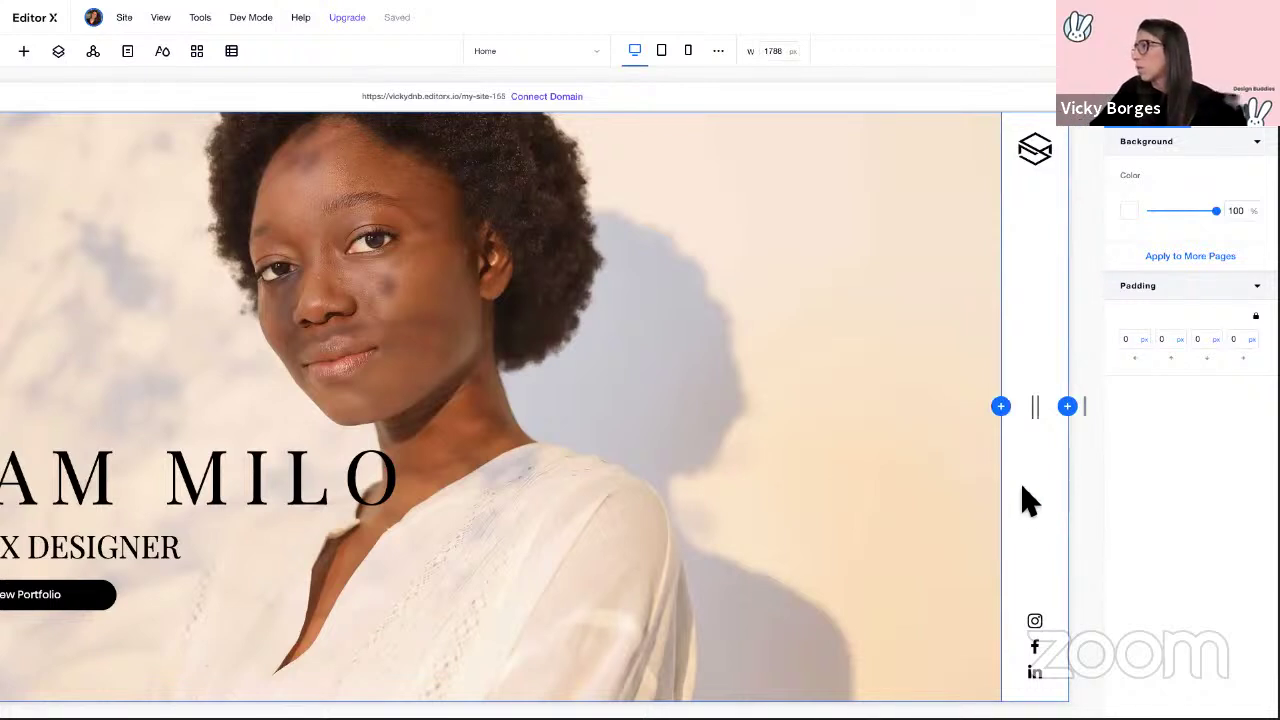
Step: Set the right strip to Pinned, overlapping the next section, with 50% background opacity
{"action": "left_click", "coordinate": [1030, 500]}
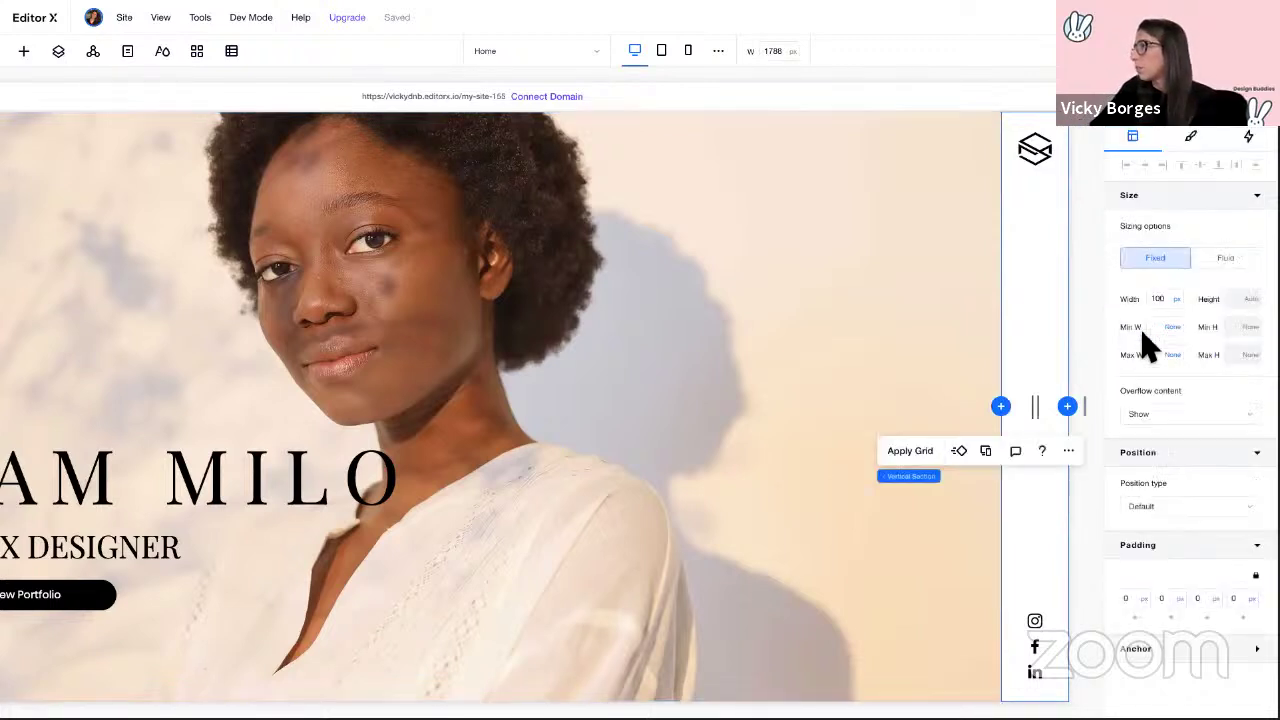
{"action": "left_click", "coordinate": [1157, 512]}
{"action": "left_click", "coordinate": [1170, 558]}
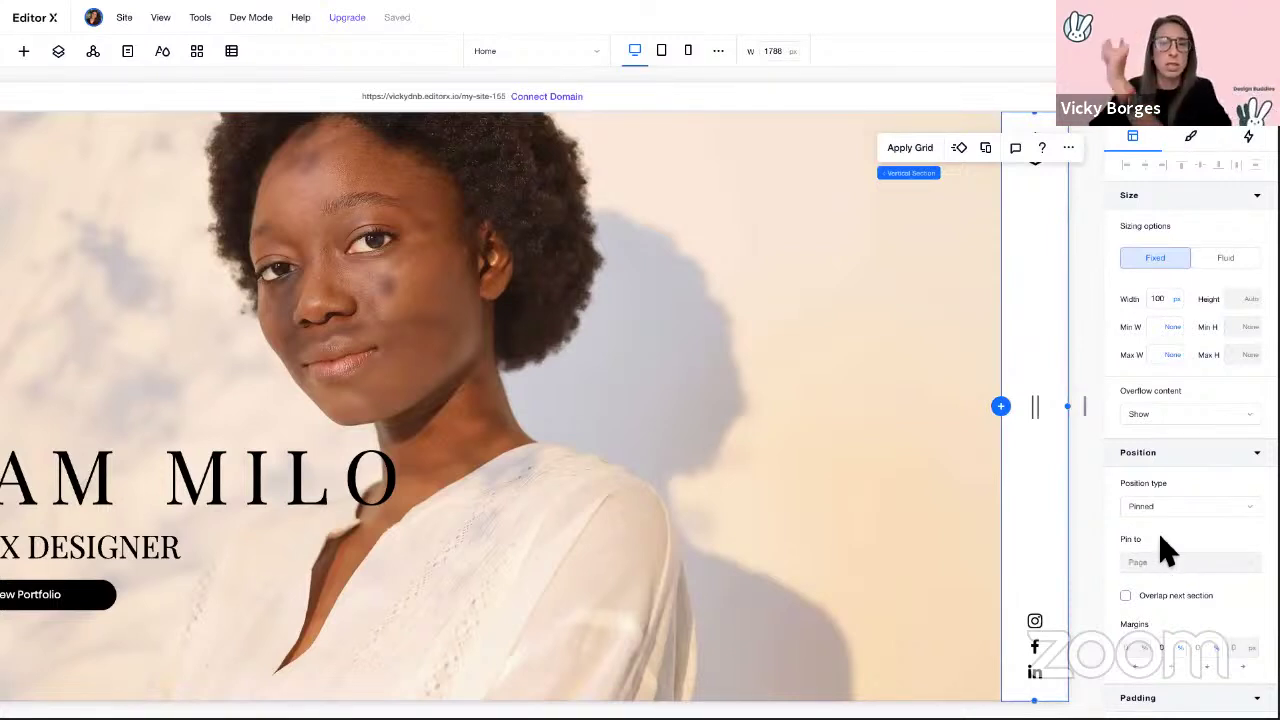
{"action": "left_click", "coordinate": [1160, 608]}
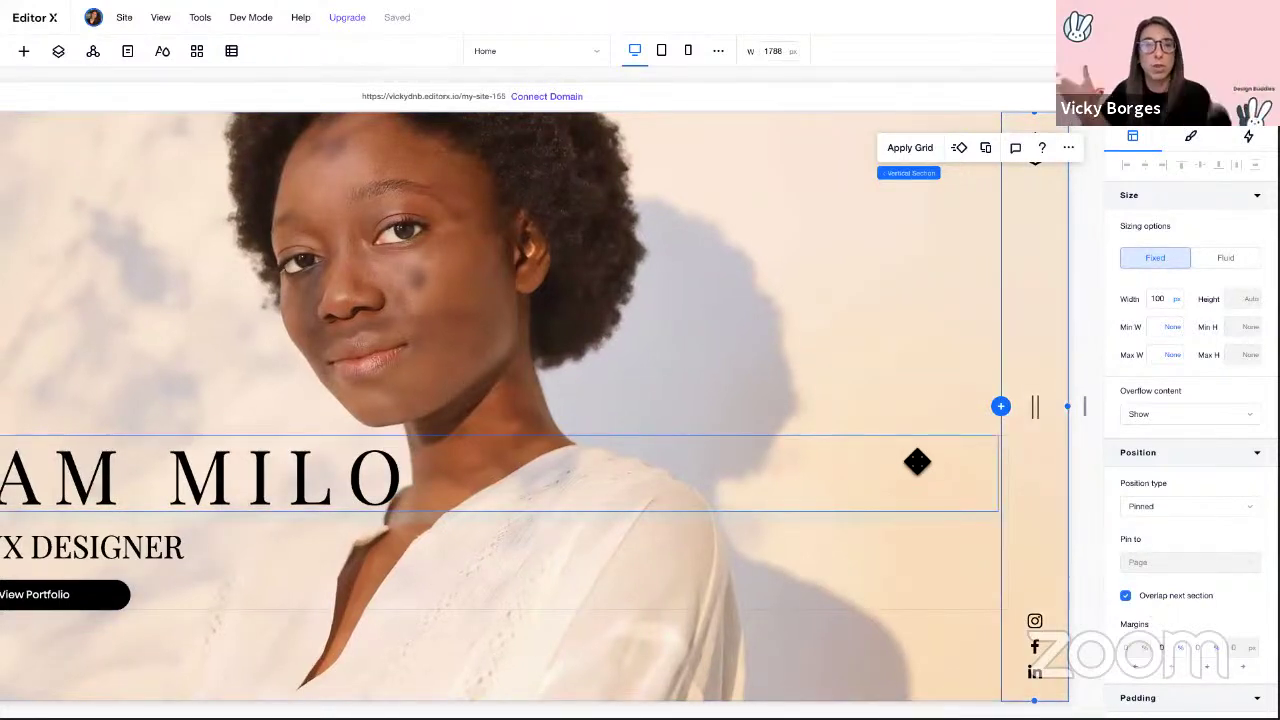
{"action": "left_click", "coordinate": [1191, 139]}
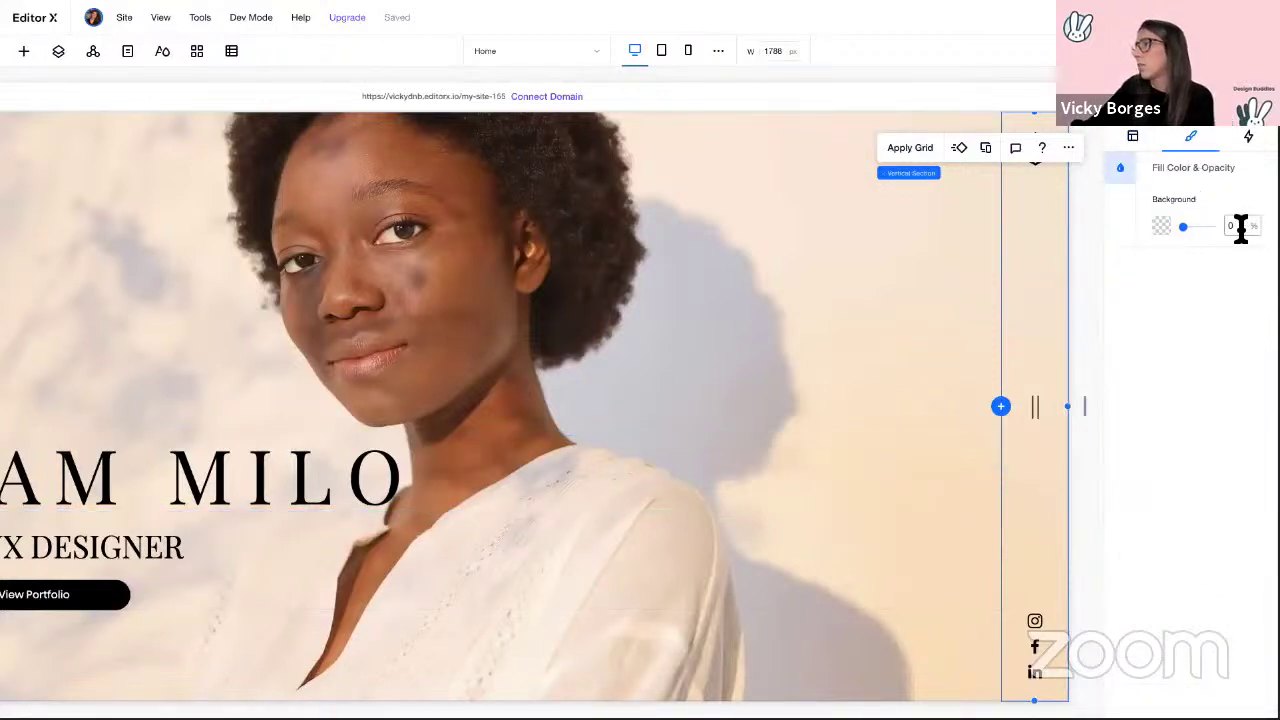
{"action": "type", "text": "50"}
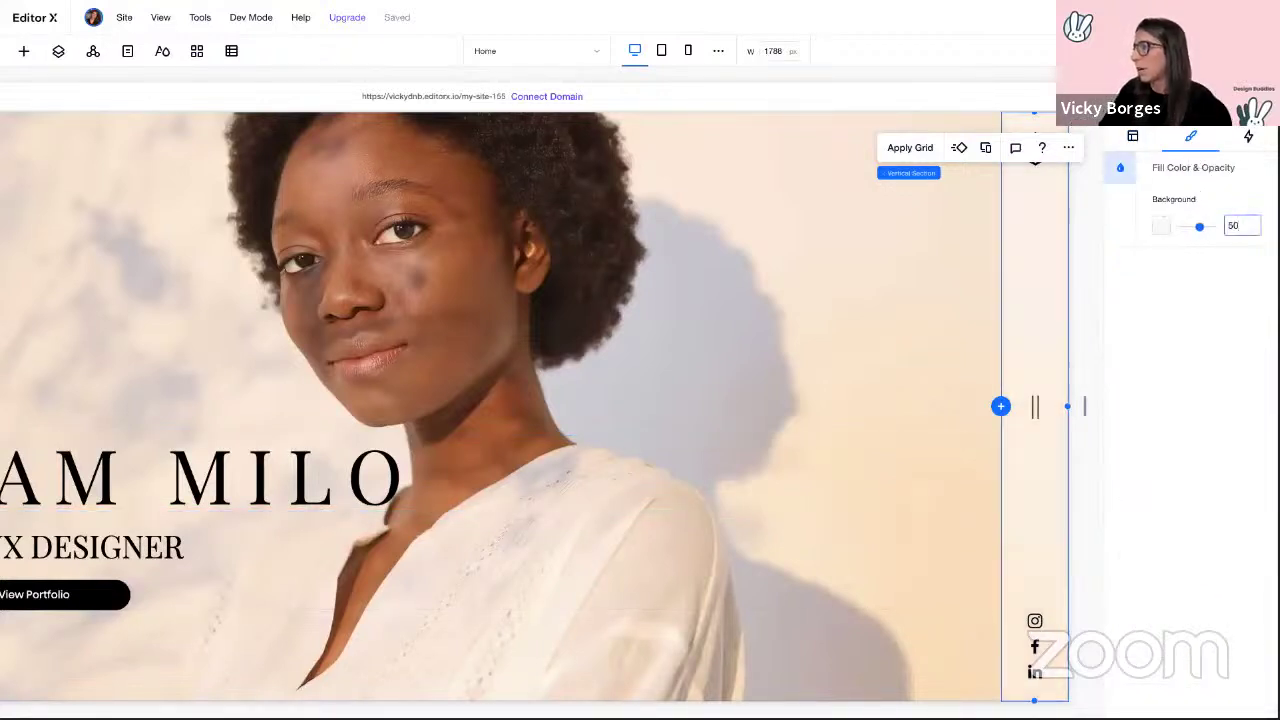
{"action": "left_click", "coordinate": [1089, 314]}
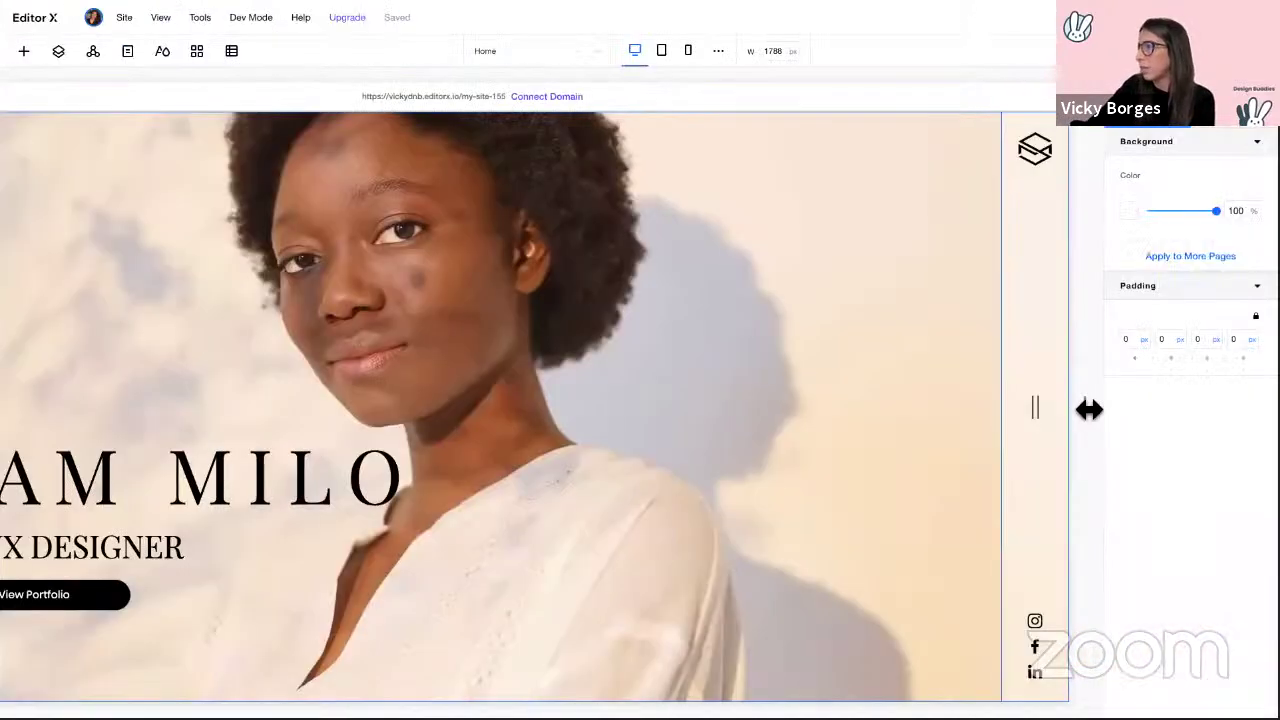
Step: Resize the canvas from a wider view down through tablet width to the 608 px mobile breakpoint
{"action": "left_click_drag", "start_coordinate": [1089, 409], "coordinate": [1117, 391]}
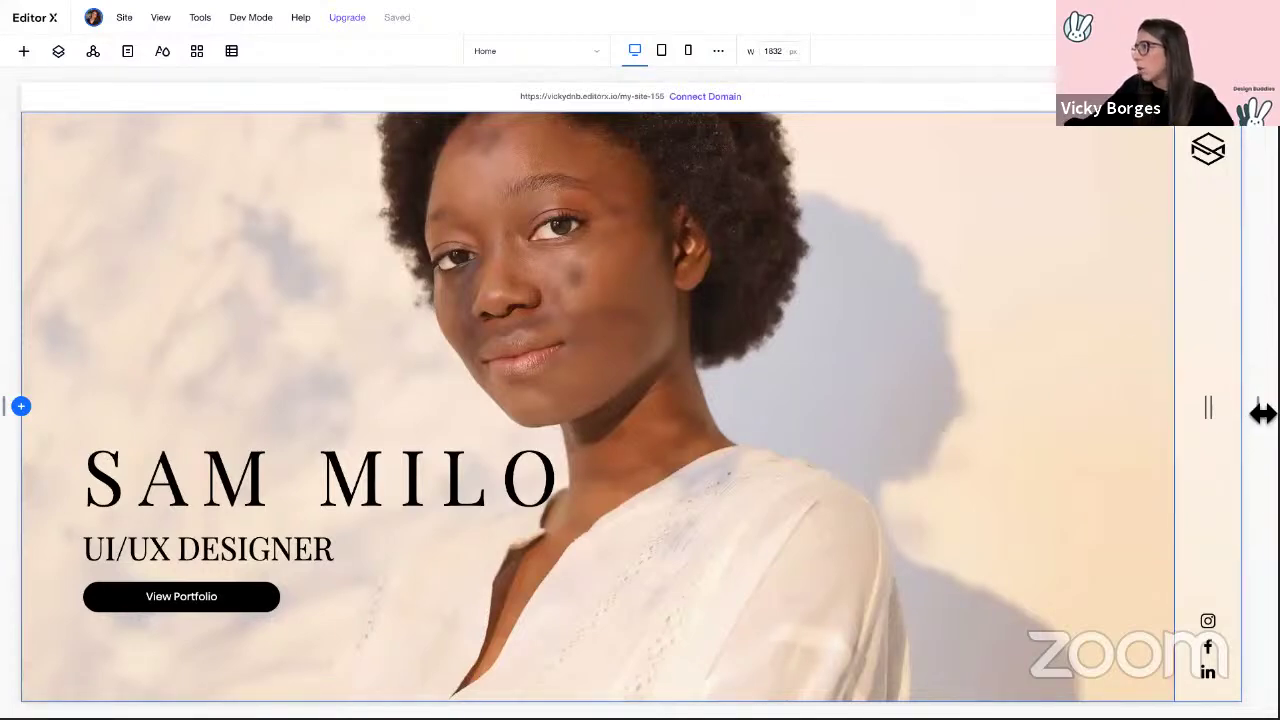
{"action": "left_click_drag", "start_coordinate": [1258, 410], "coordinate": [921, 410]}
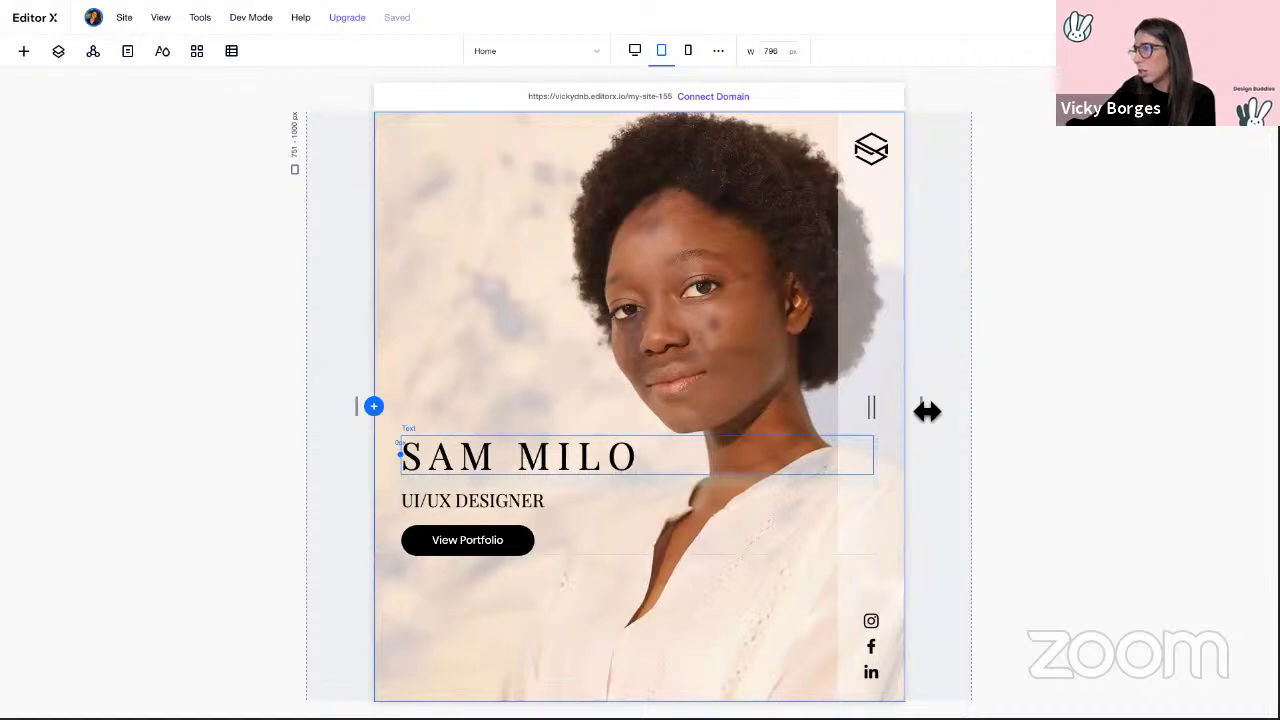
{"action": "left_click_drag", "start_coordinate": [927, 411], "coordinate": [863, 407]}
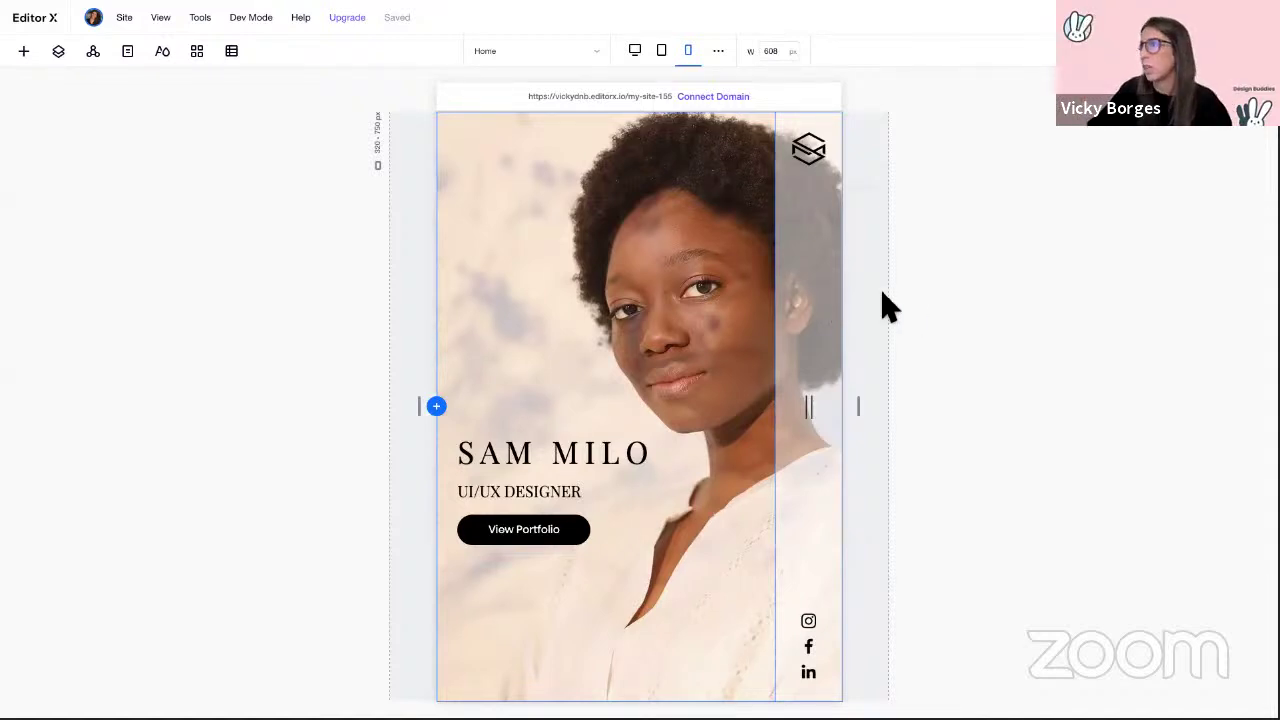
Step: Hide the right strip on mobile and select the Header in the Layers panel
{"action": "right_click", "coordinate": [803, 224]}
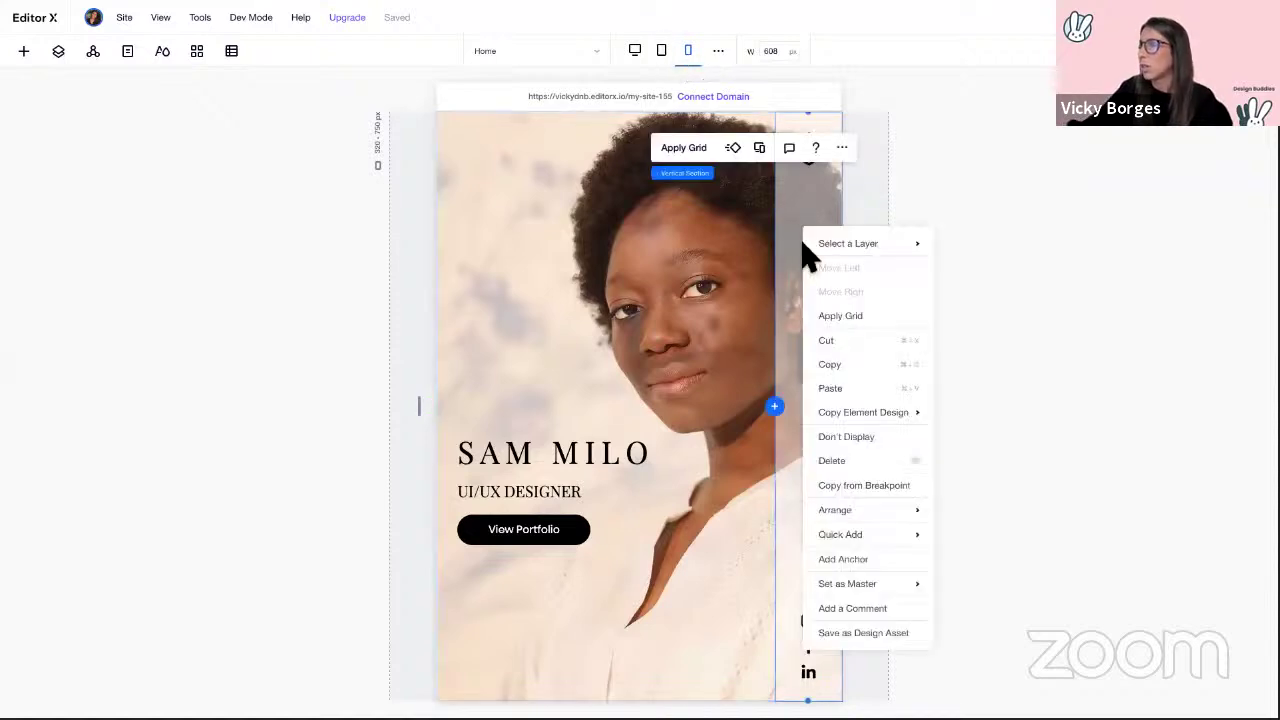
{"action": "left_click", "coordinate": [860, 437]}
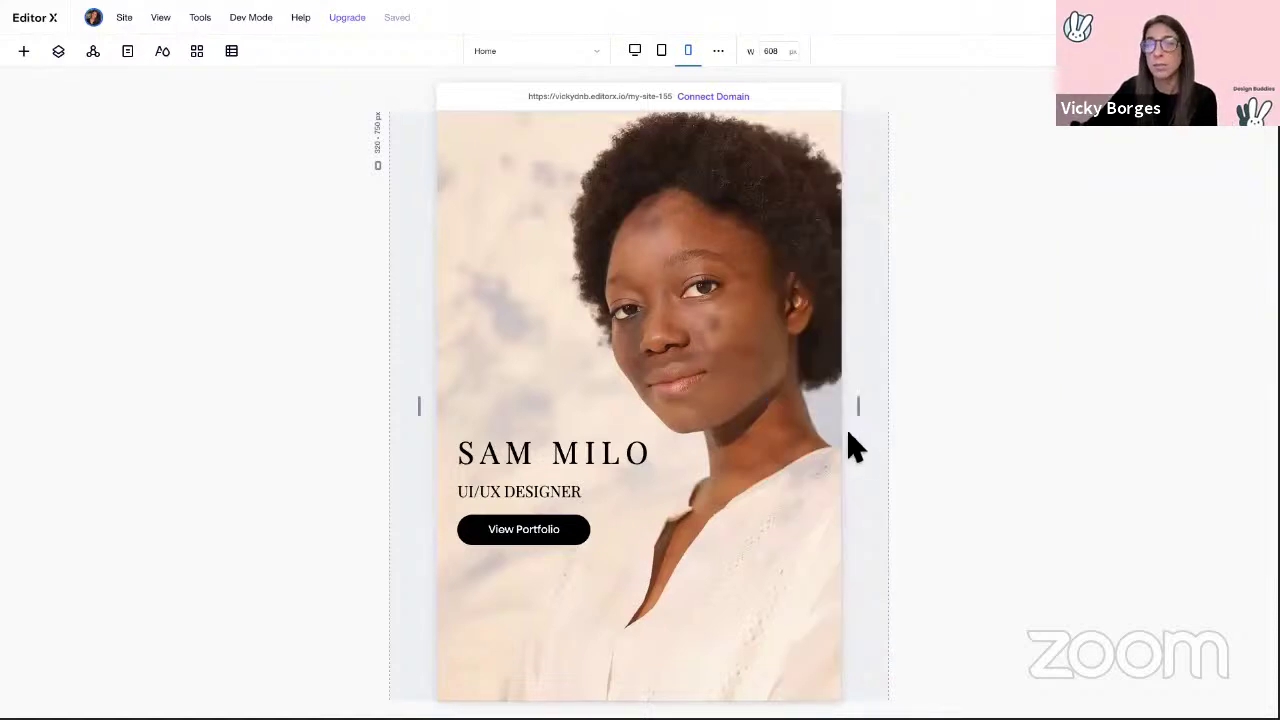
{"action": "left_click", "coordinate": [70, 60]}
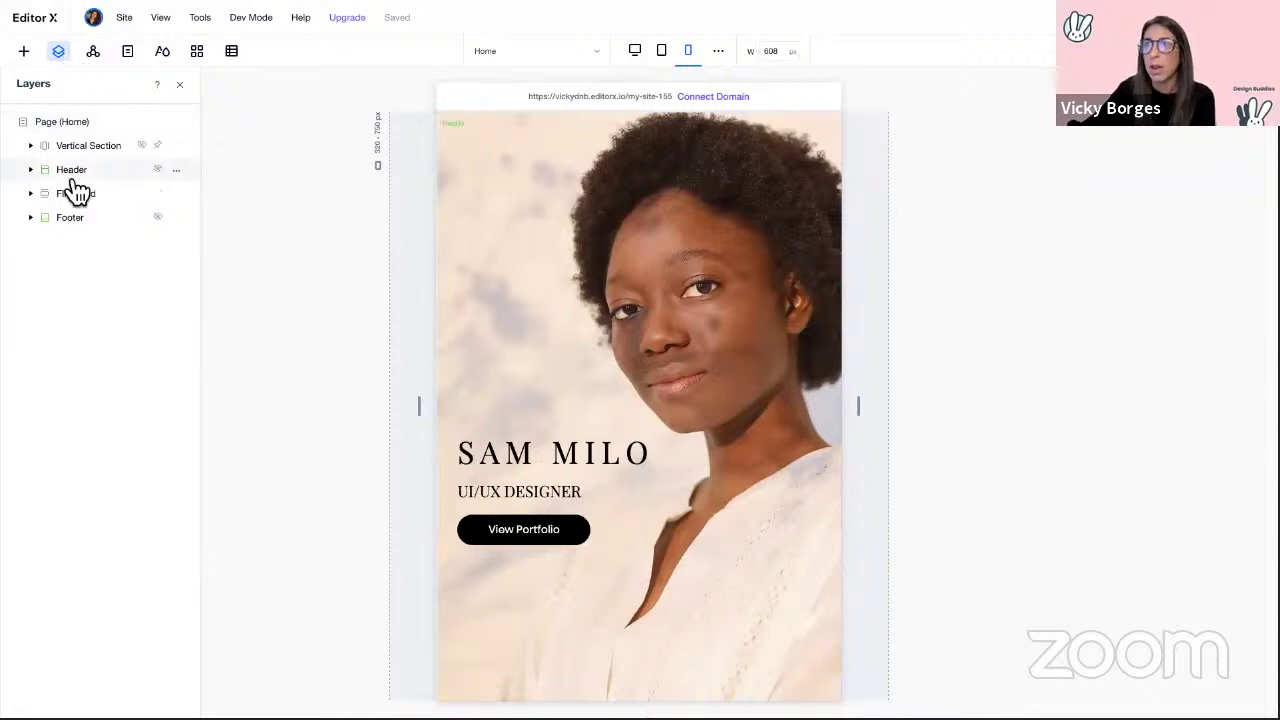
{"action": "left_click", "coordinate": [163, 172]}
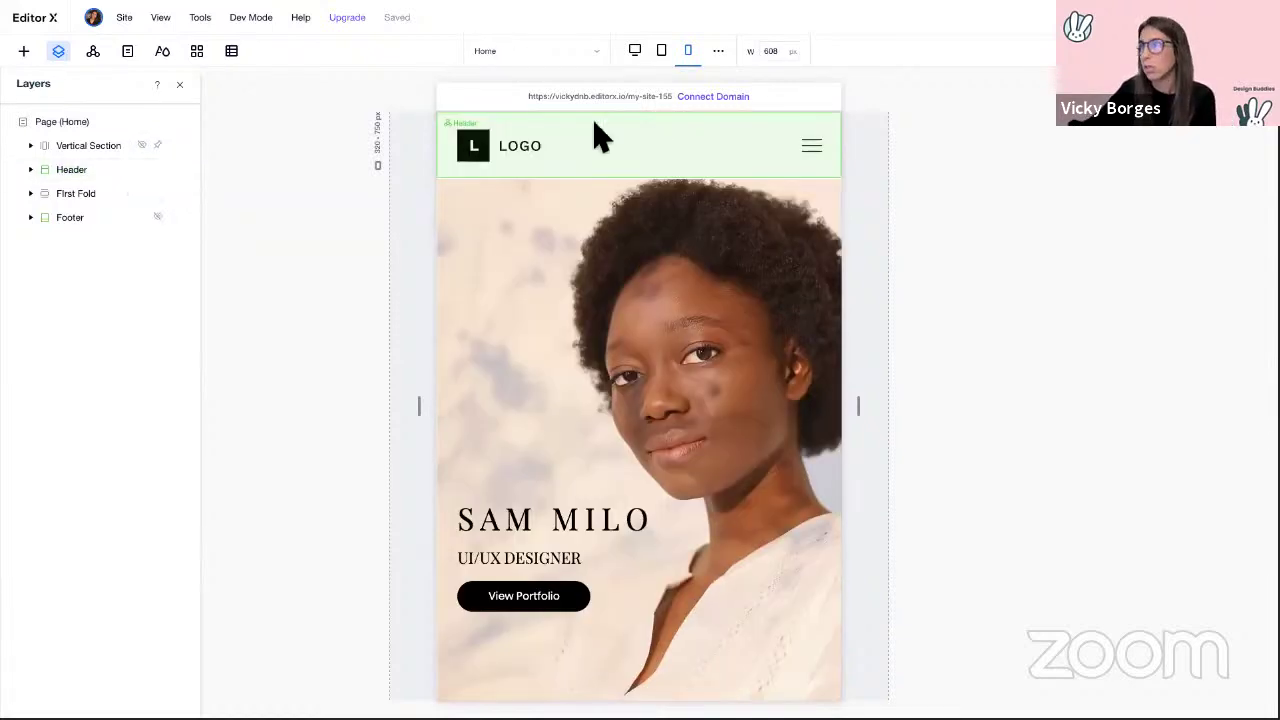
Step: Replace the header logo with Asset 1.svg from the Design Buddies board
{"action": "left_click", "coordinate": [499, 158]}
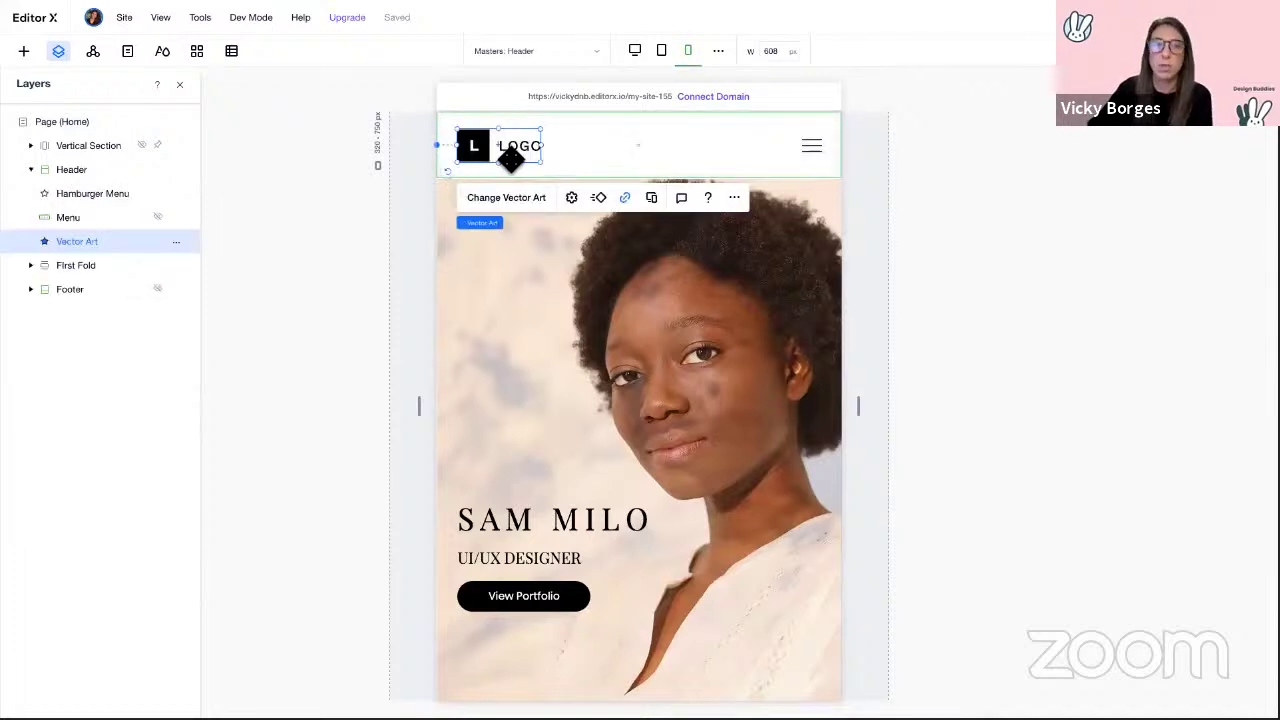
{"action": "left_click", "coordinate": [543, 208]}
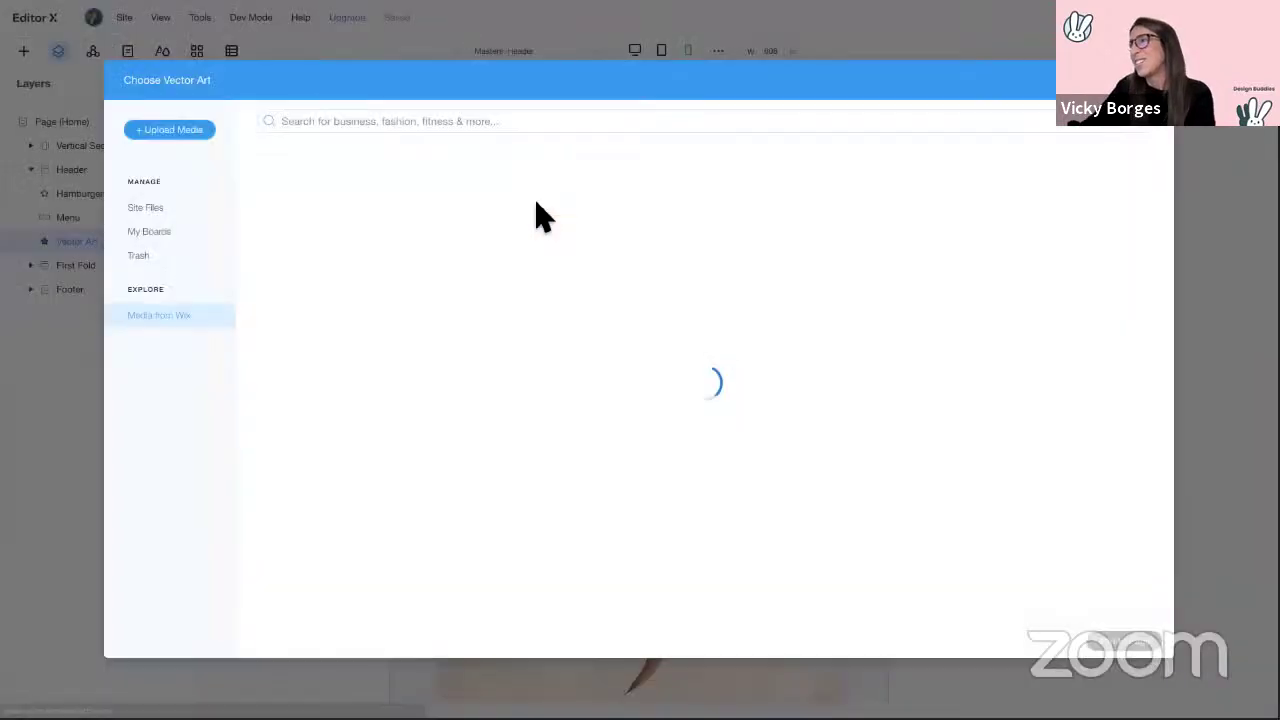
{"action": "left_click", "coordinate": [150, 232]}
{"action": "left_click", "coordinate": [585, 280]}
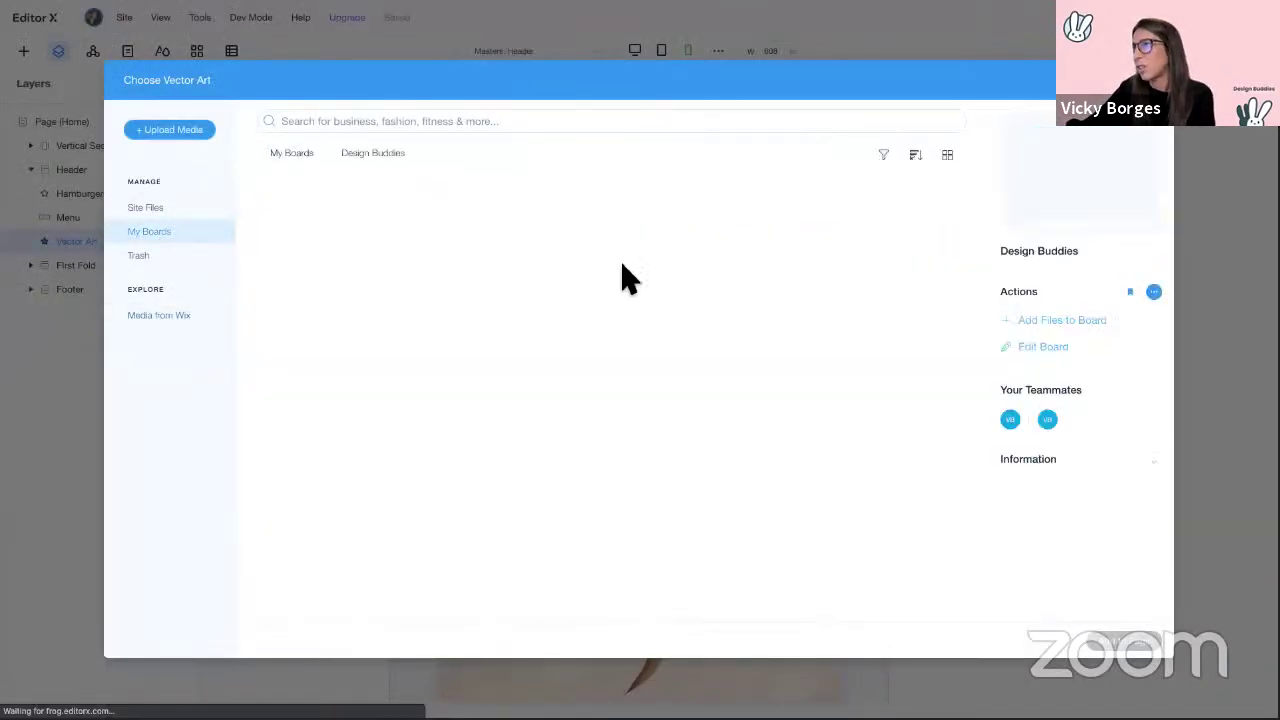
{"action": "left_click", "coordinate": [525, 252]}
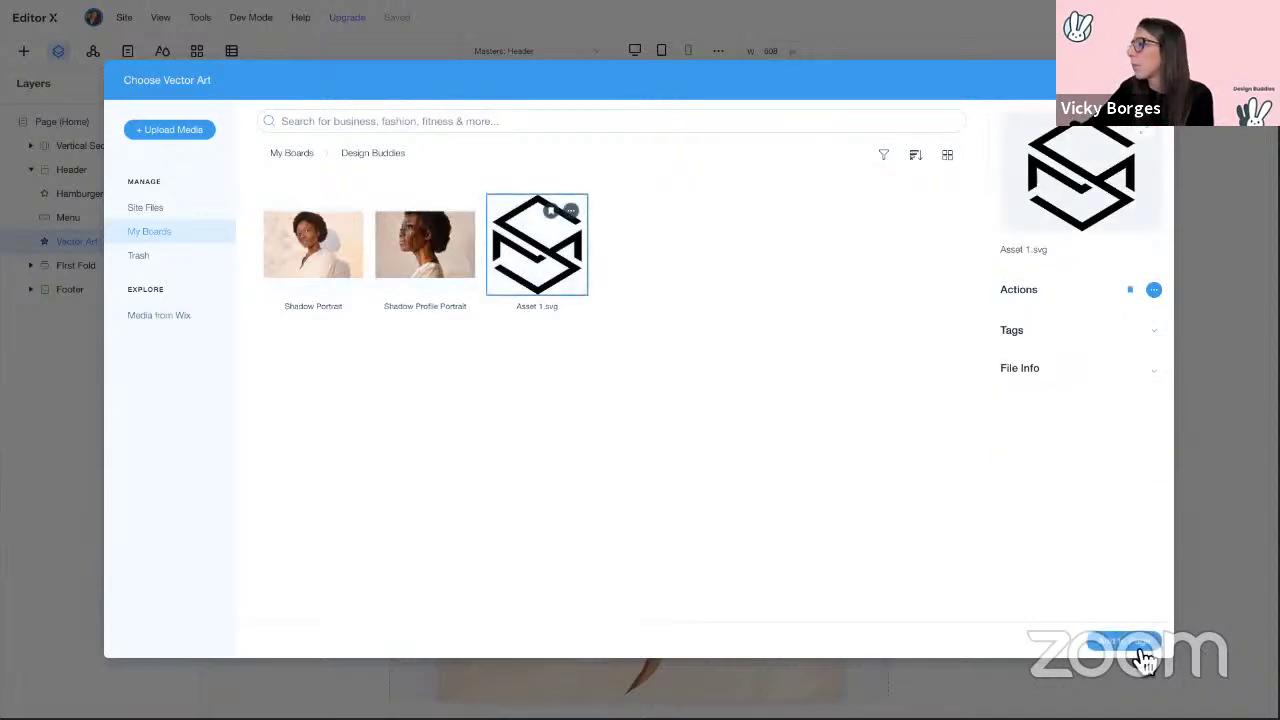
{"action": "left_click", "coordinate": [1141, 648]}
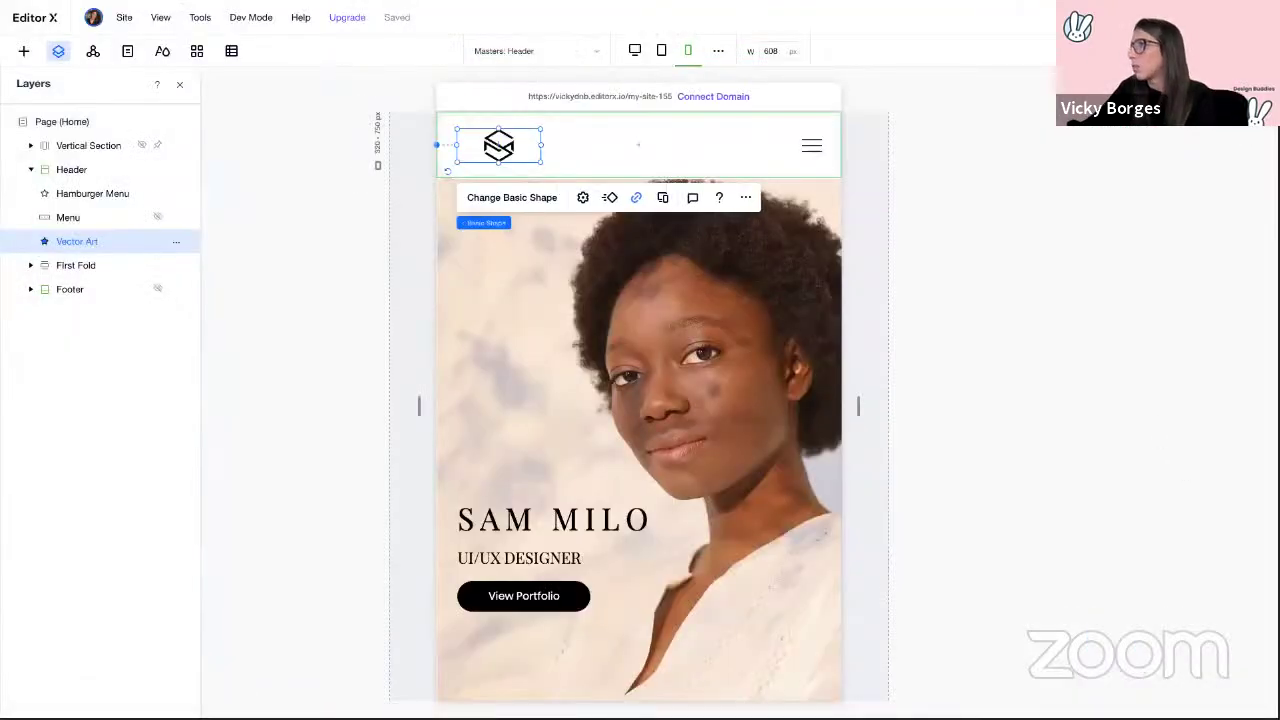
{"action": "left_click", "coordinate": [1130, 137]}
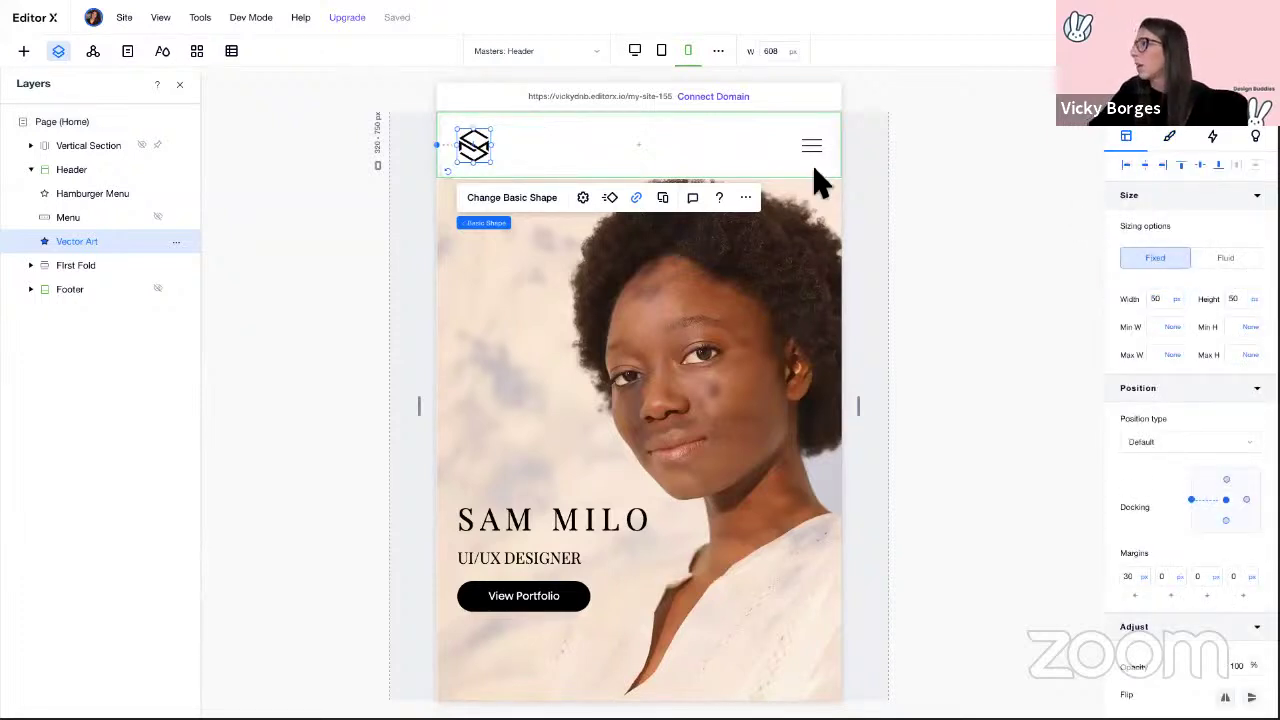
Step: Clear the header's Min H, pin it overlapping the next section, and set 50% background opacity
{"action": "left_click", "coordinate": [608, 145]}
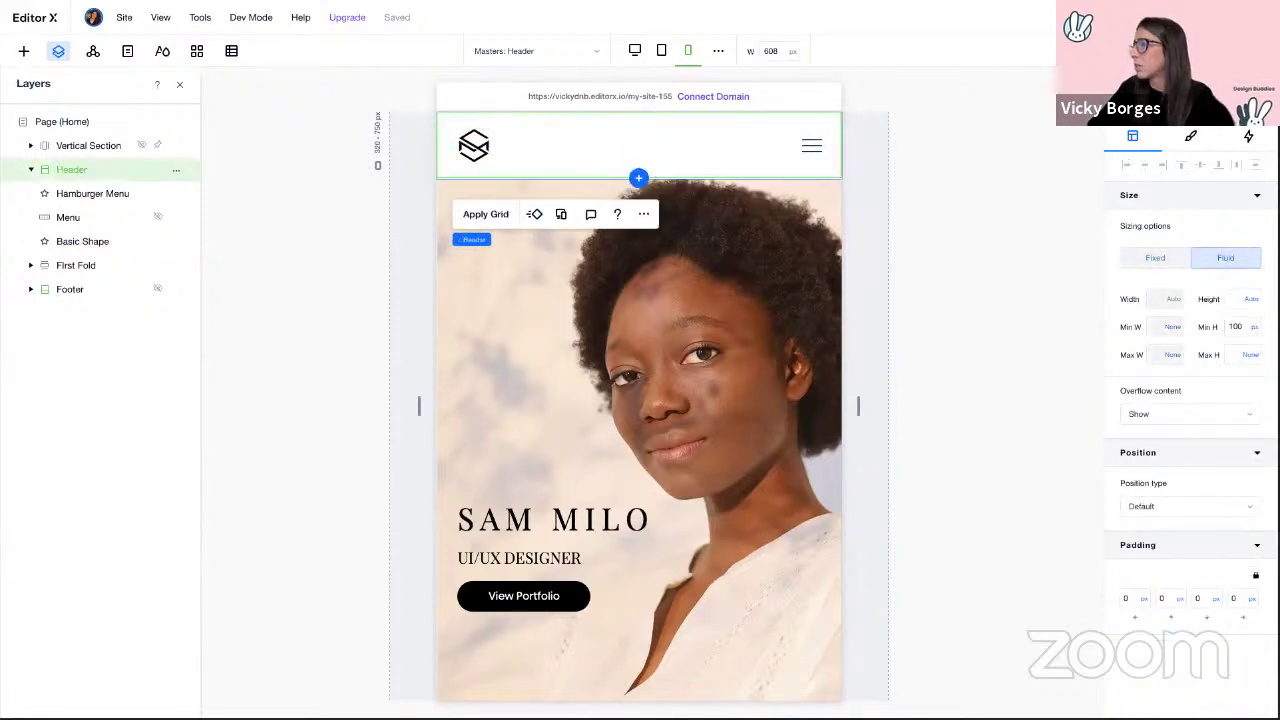
{"action": "left_click", "coordinate": [1245, 327]}
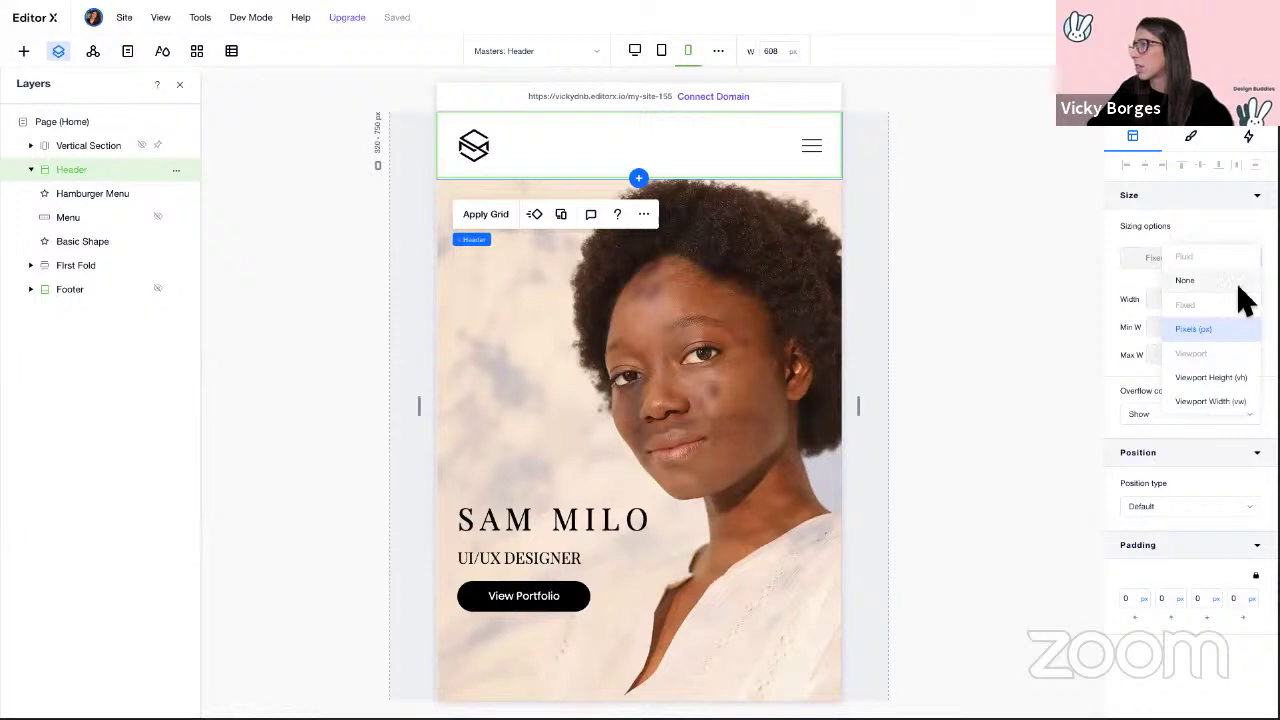
{"action": "left_click", "coordinate": [1246, 300]}
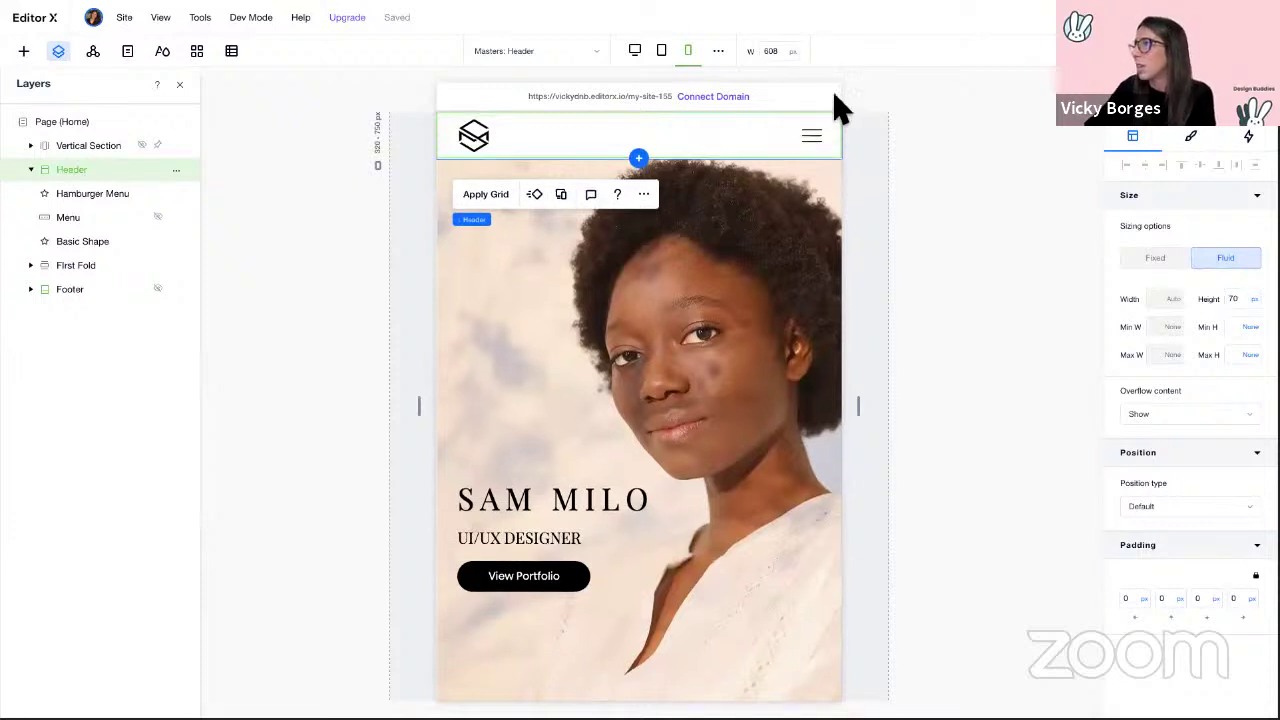
{"action": "left_click", "coordinate": [1165, 512]}
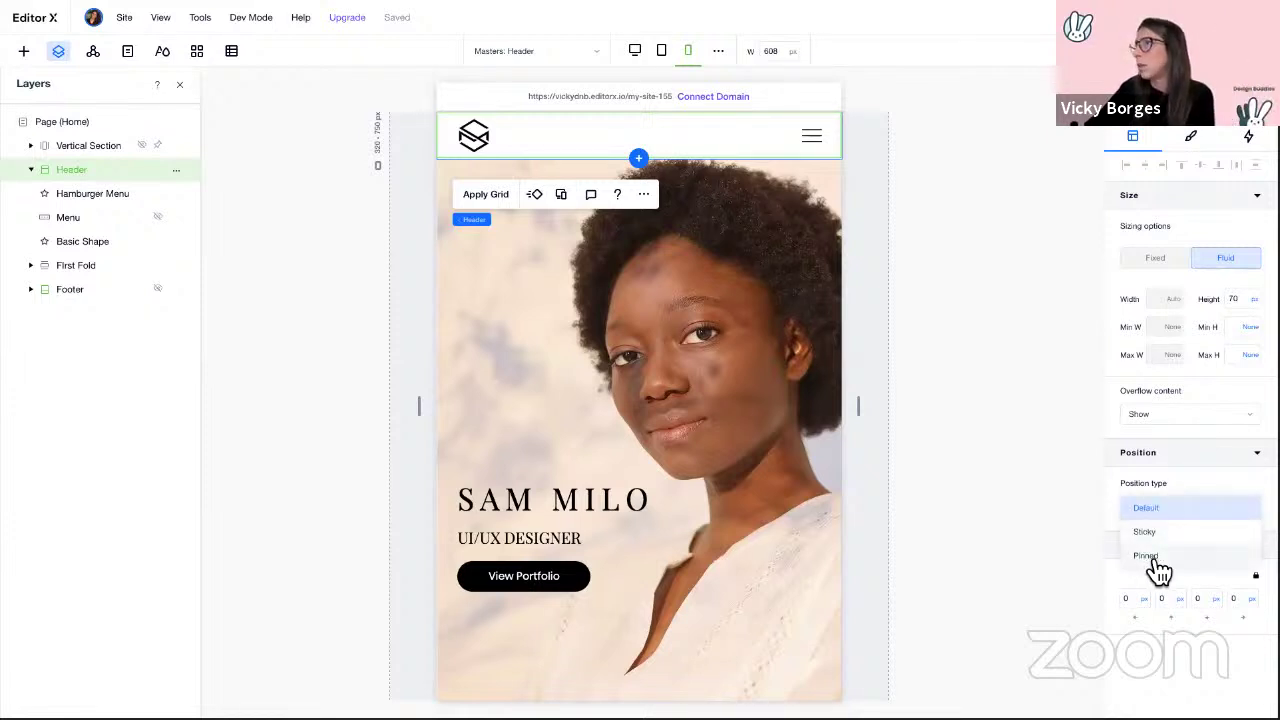
{"action": "left_click", "coordinate": [1154, 561]}
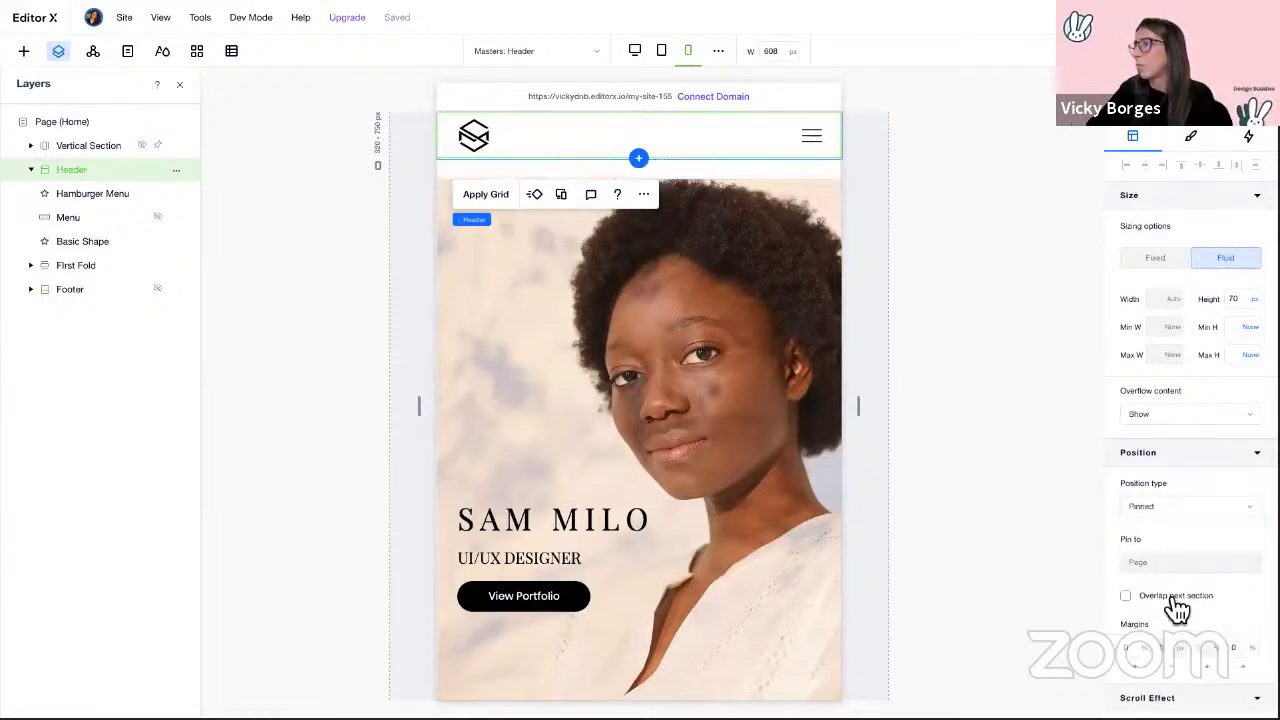
{"action": "left_click", "coordinate": [1176, 599]}
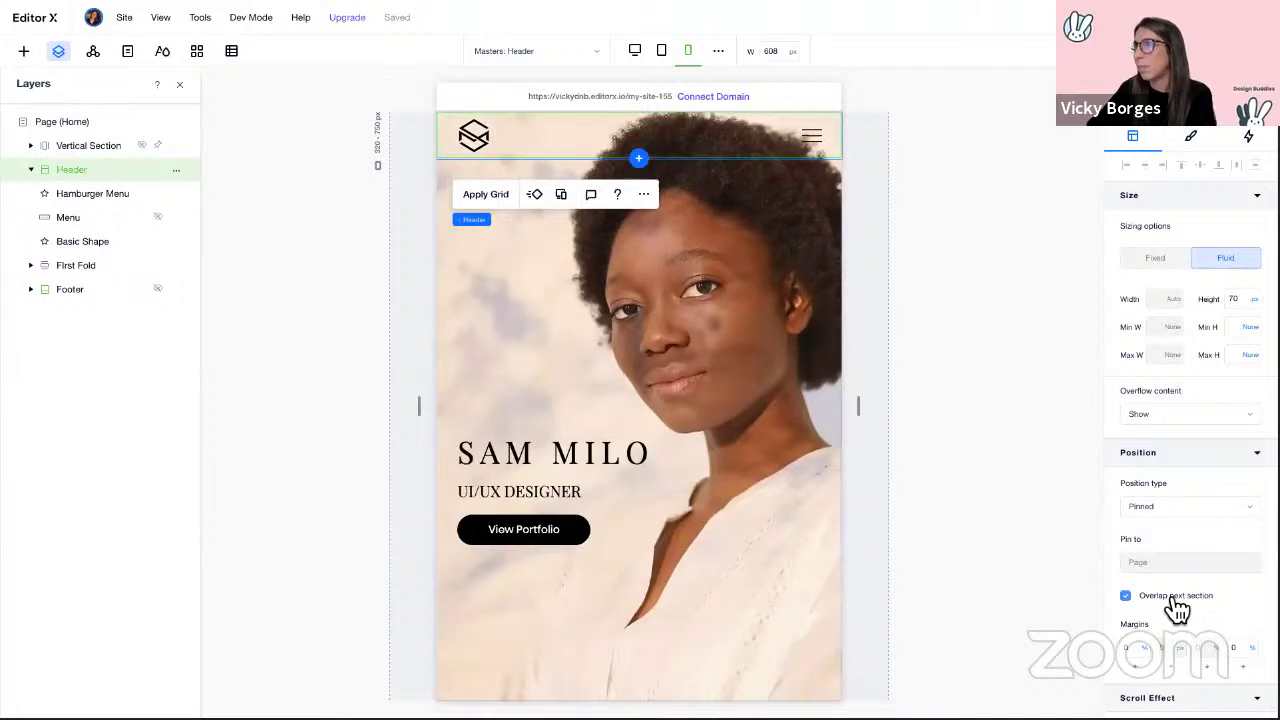
{"action": "left_click", "coordinate": [1191, 137]}
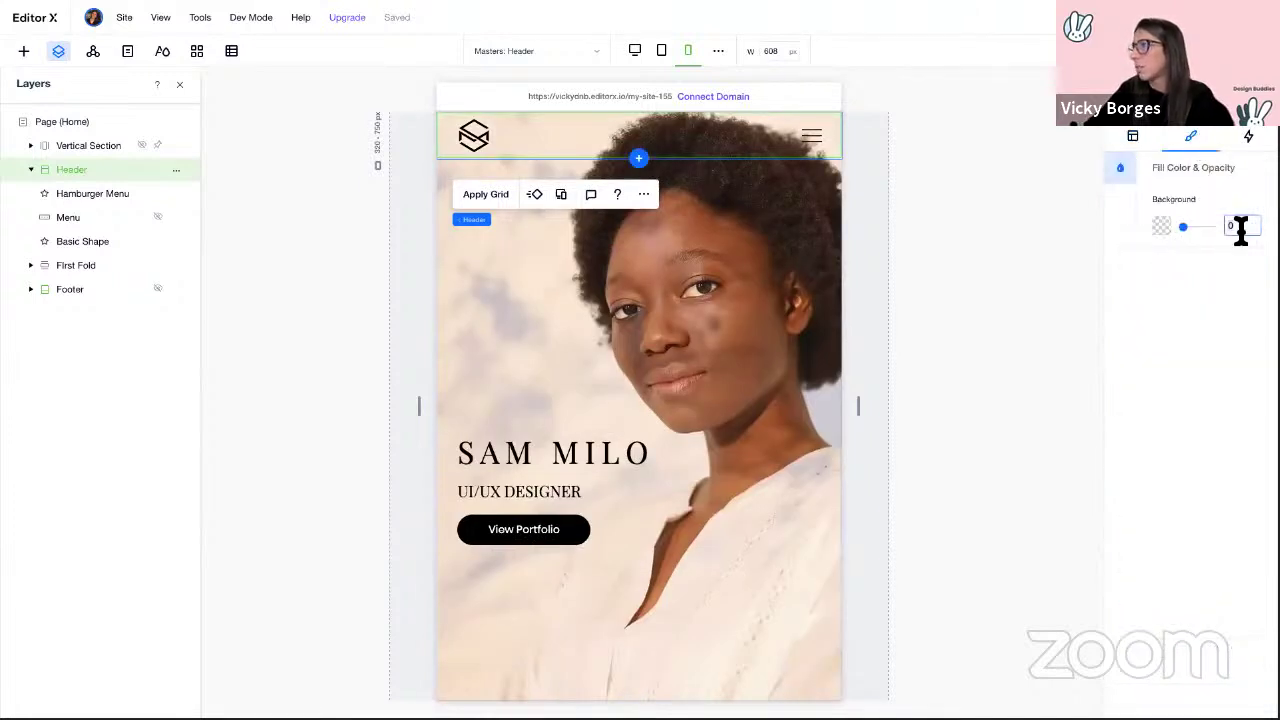
{"action": "type", "text": "50"}
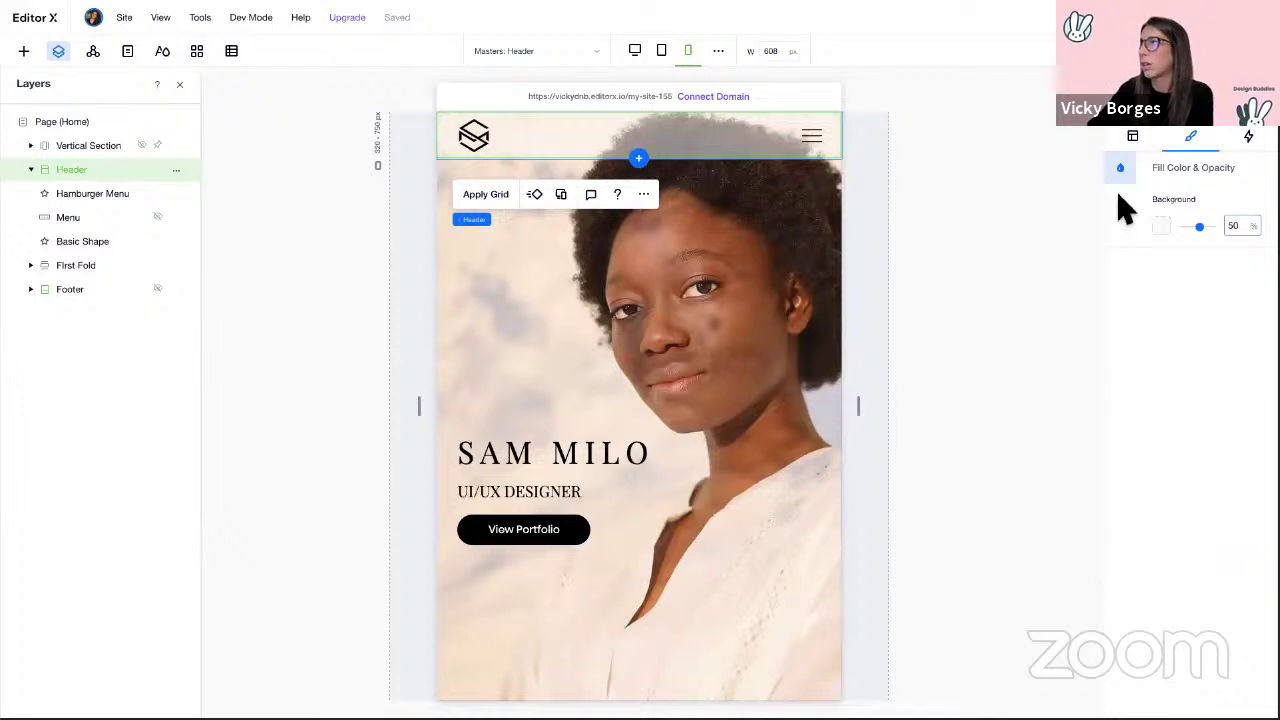
{"action": "left_click", "coordinate": [1000, 213]}
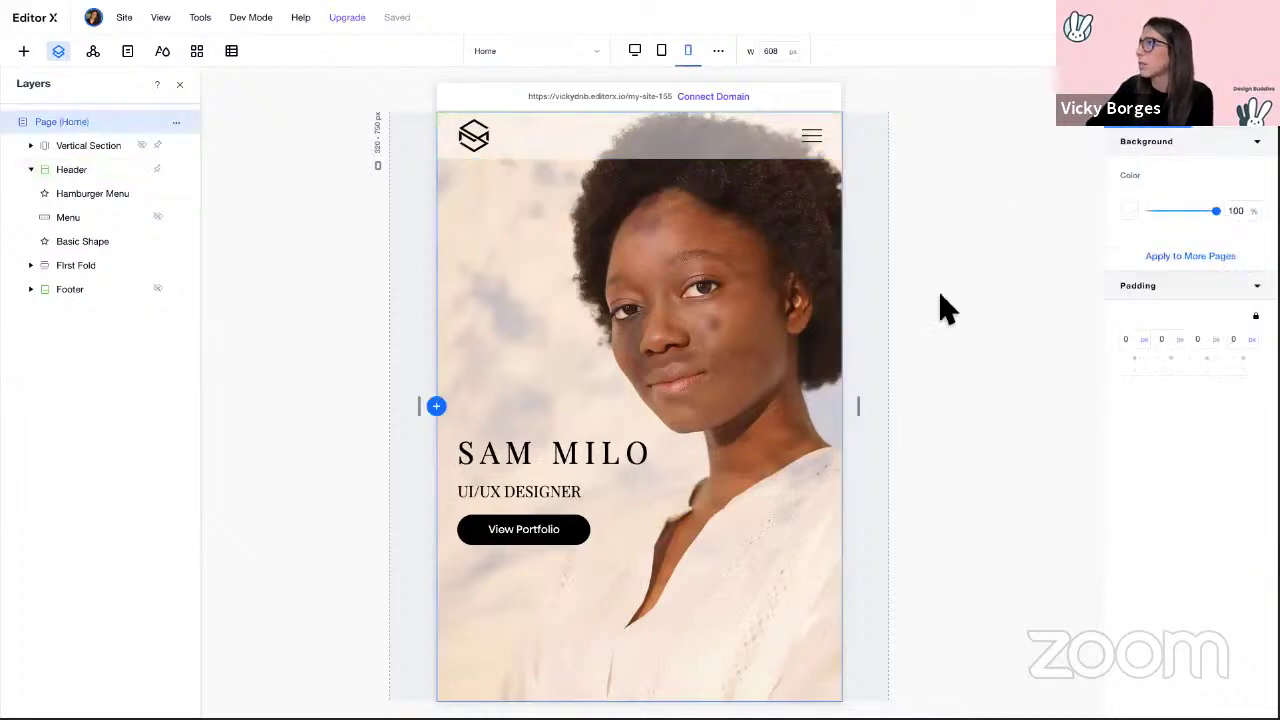
{"action": "left_click_drag", "start_coordinate": [863, 407], "coordinate": [1040, 398]}
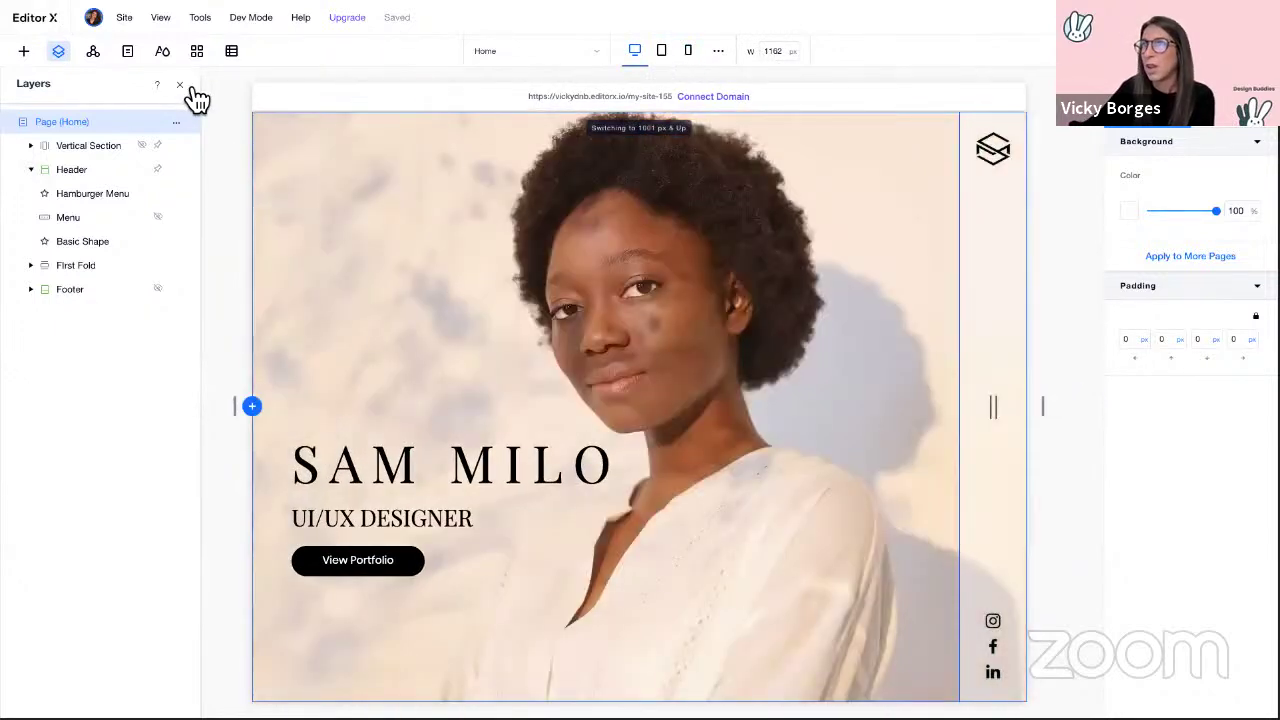
{"action": "left_click", "coordinate": [180, 86]}
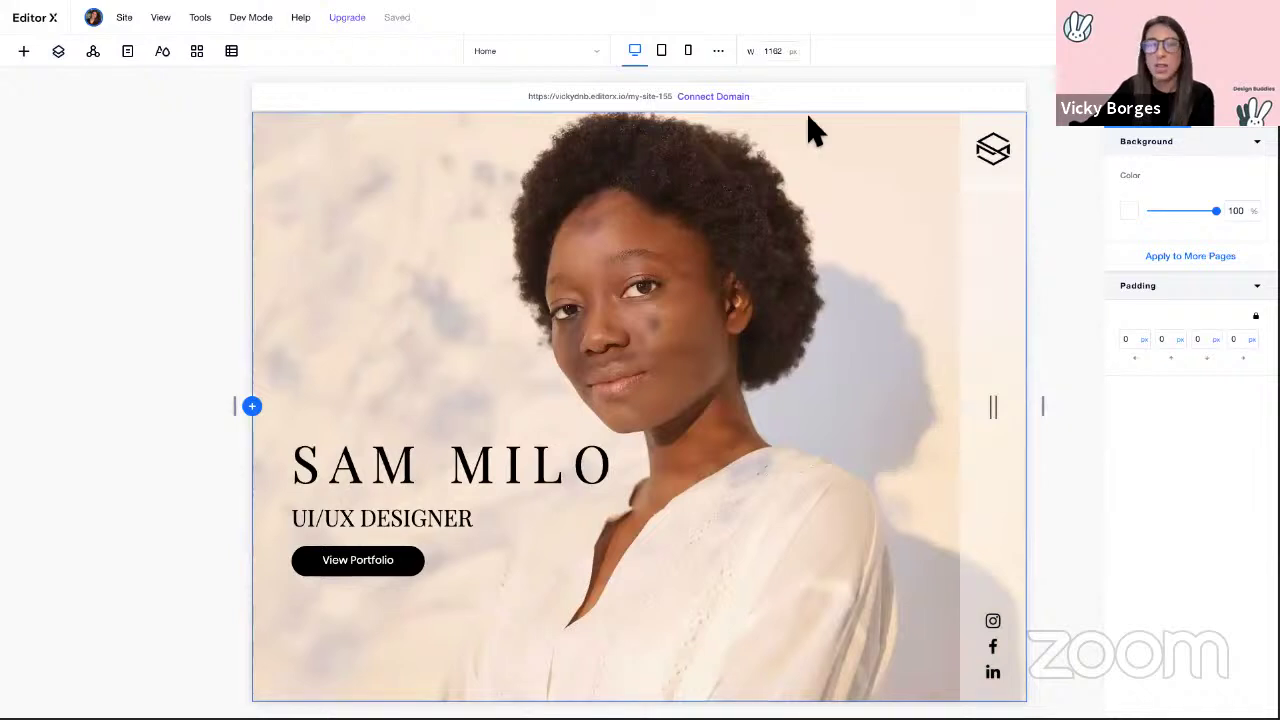
{"action": "left_click", "coordinate": [689, 52]}
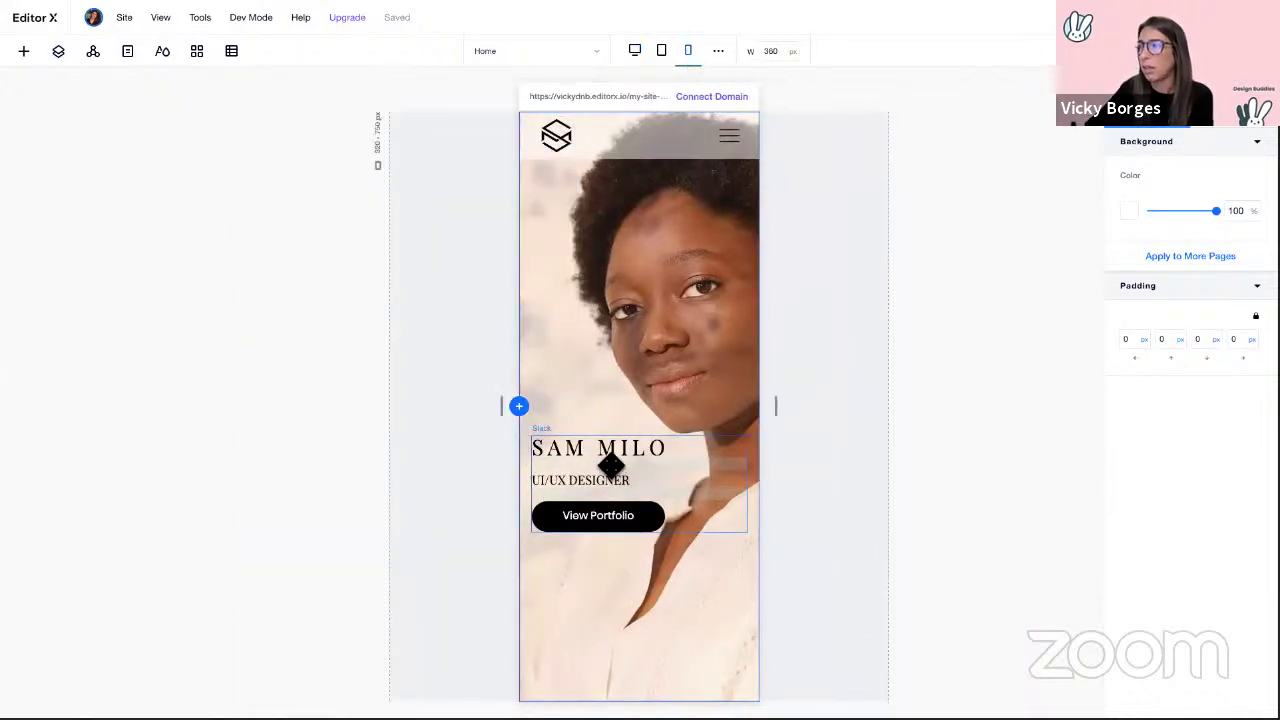
{"action": "left_click", "coordinate": [613, 456]}
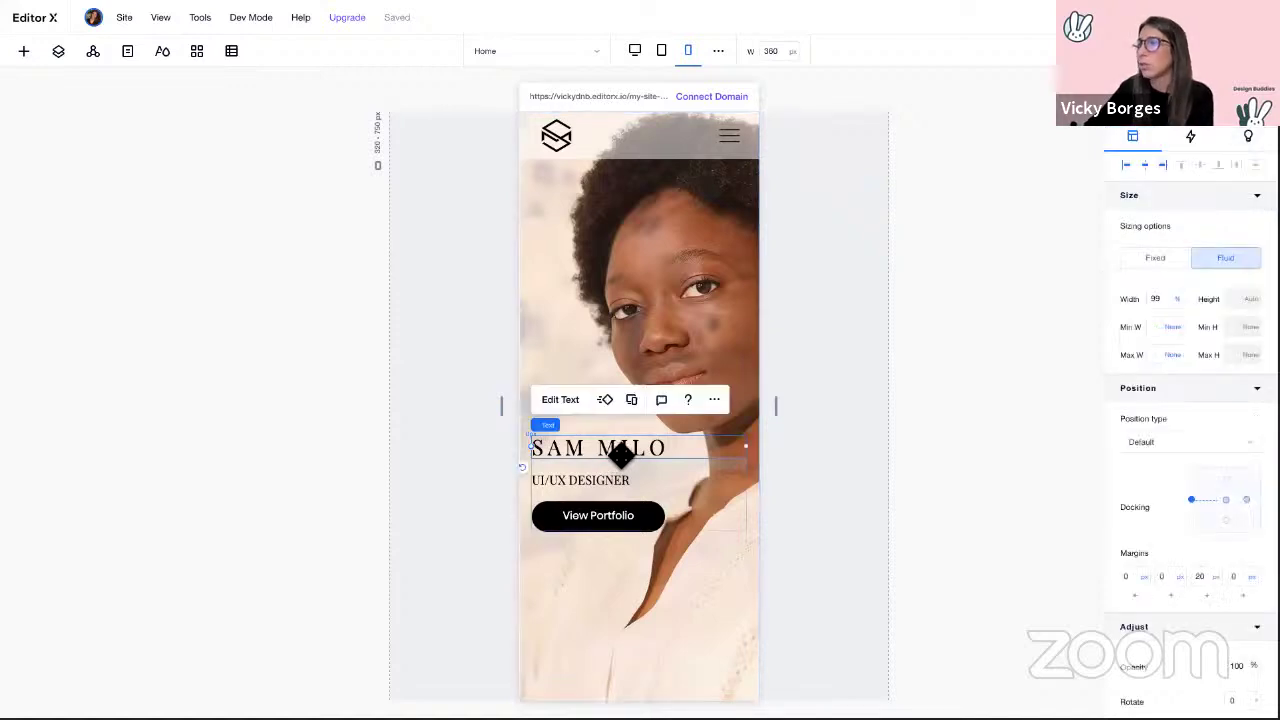
{"action": "left_click", "coordinate": [563, 408]}
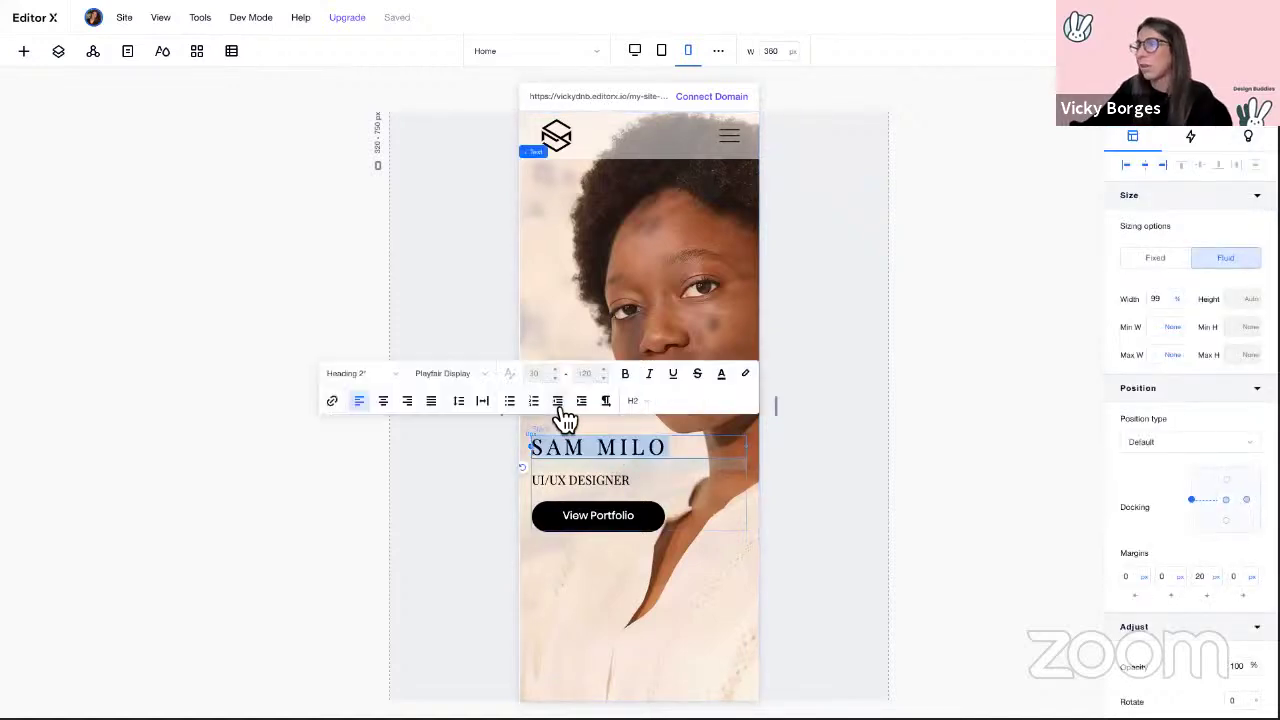
{"action": "left_click", "coordinate": [384, 404]}
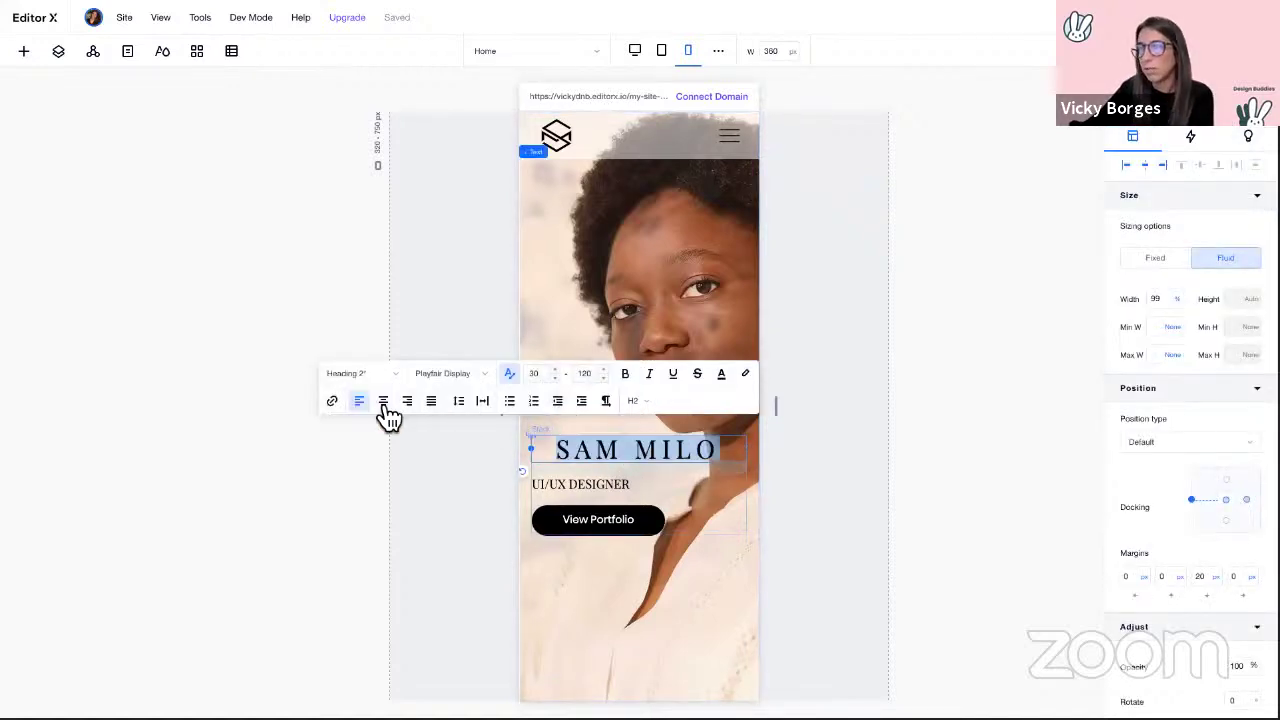
{"action": "left_click", "coordinate": [589, 487]}
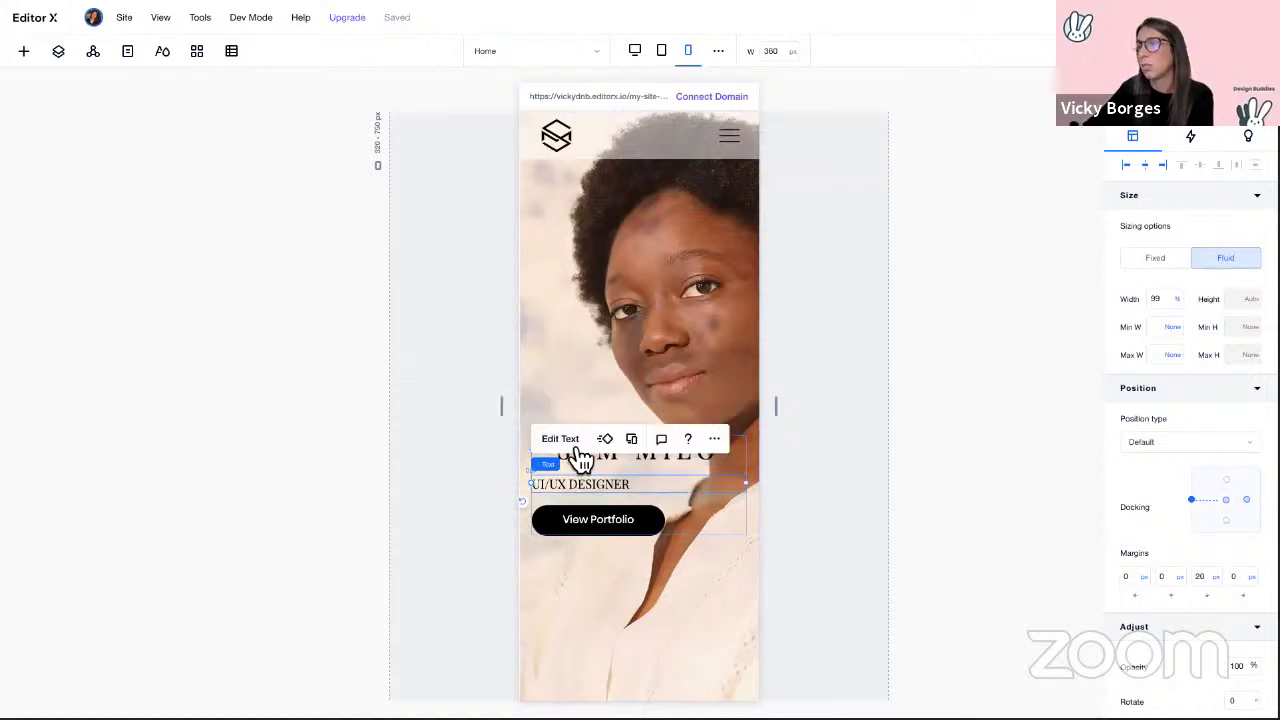
{"action": "left_click", "coordinate": [578, 446]}
{"action": "left_click", "coordinate": [384, 440]}
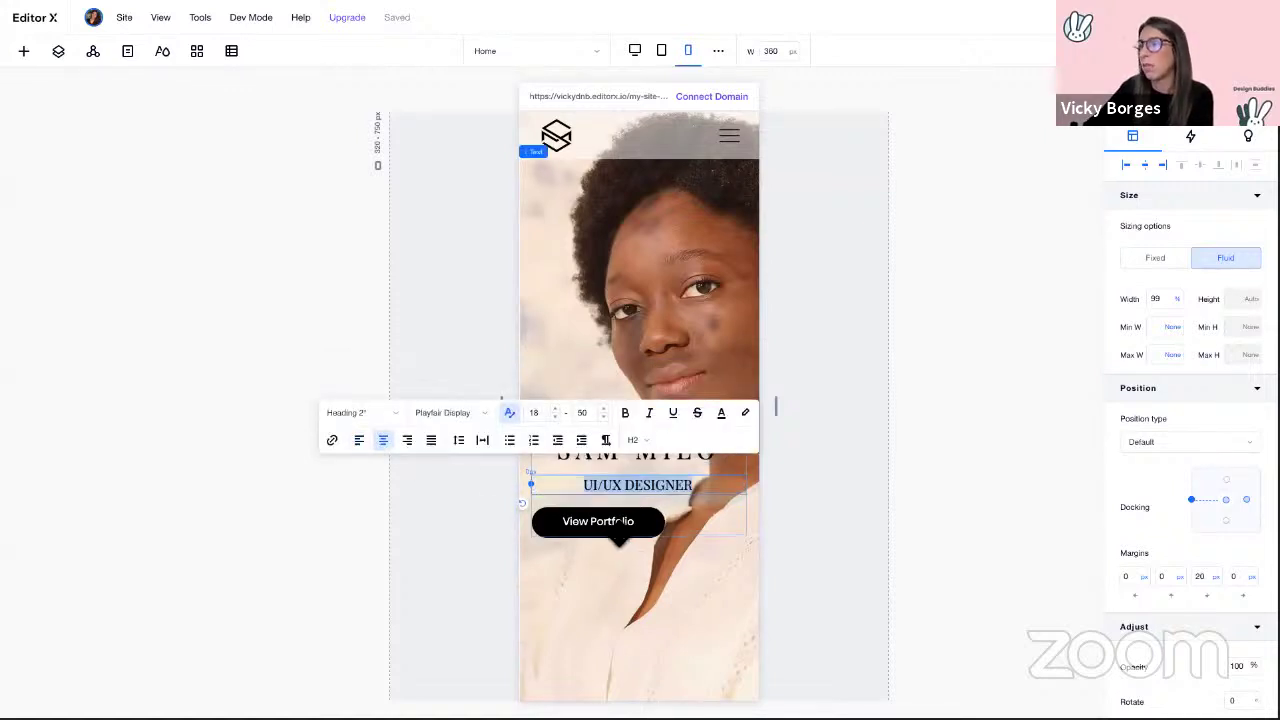
Step: Centre-dock the View Portfolio button horizontally in its container
{"action": "left_click", "coordinate": [621, 521]}
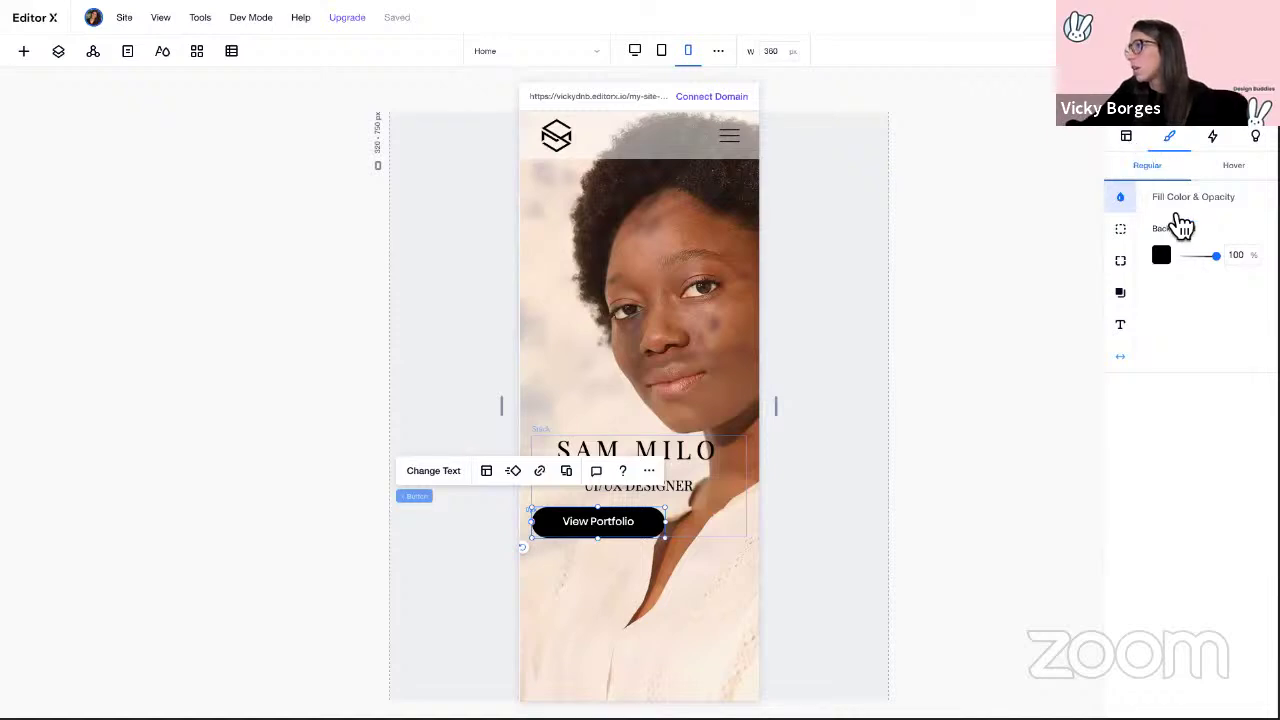
{"action": "left_click", "coordinate": [1128, 140]}
{"action": "left_click", "coordinate": [1146, 167]}
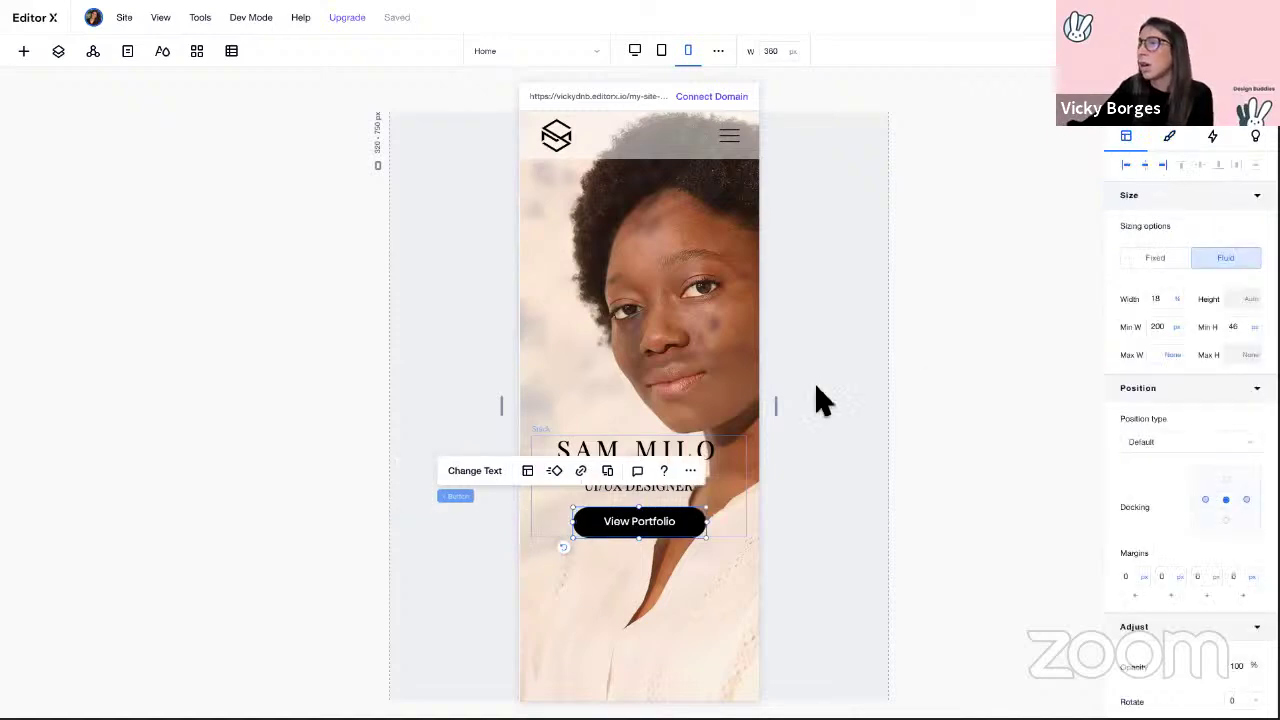
{"action": "left_click", "coordinate": [658, 625]}
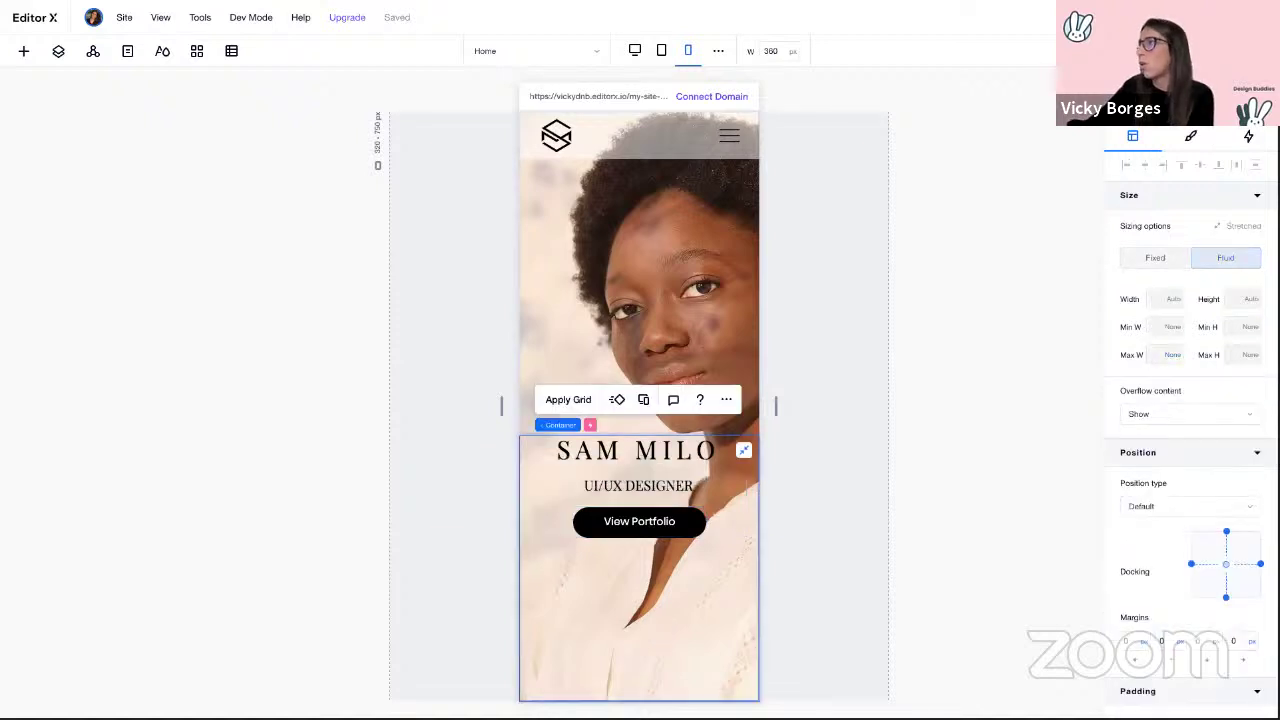
{"action": "left_click", "coordinate": [1249, 137]}
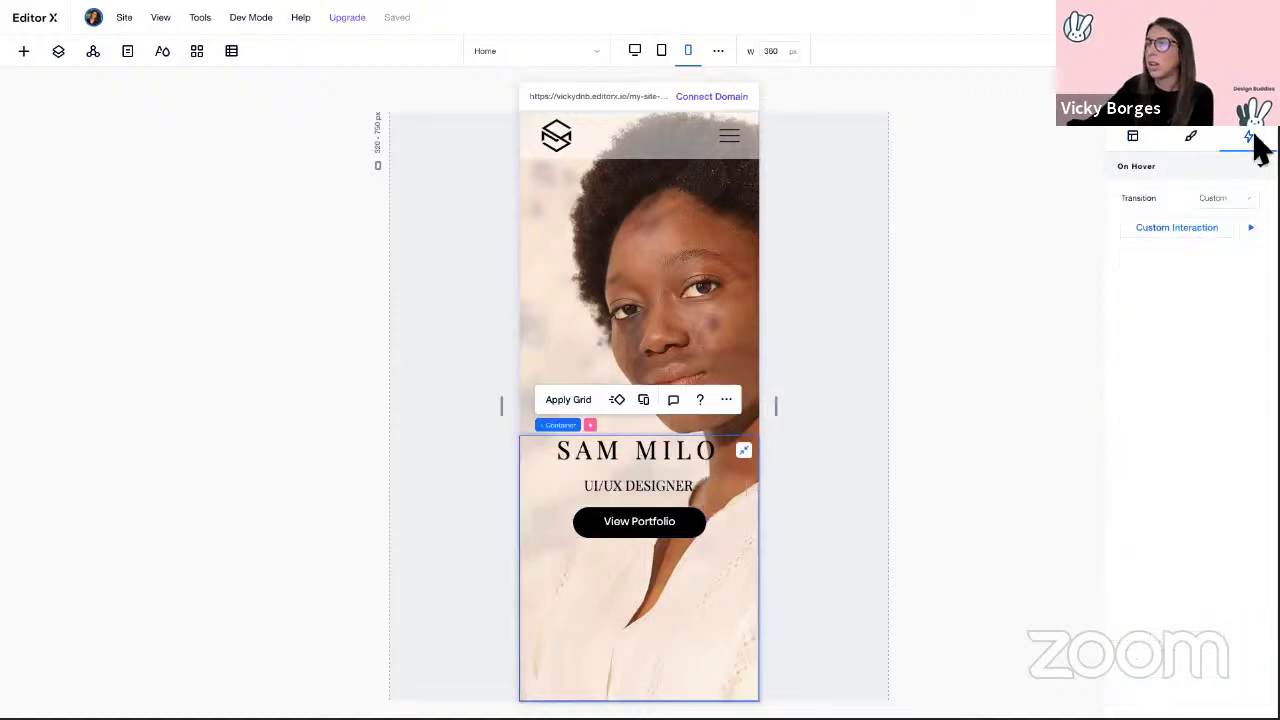
{"action": "left_click", "coordinate": [1190, 235]}
{"action": "left_click_drag", "start_coordinate": [631, 383], "coordinate": [170, 215]}
{"action": "left_click", "coordinate": [586, 449]}
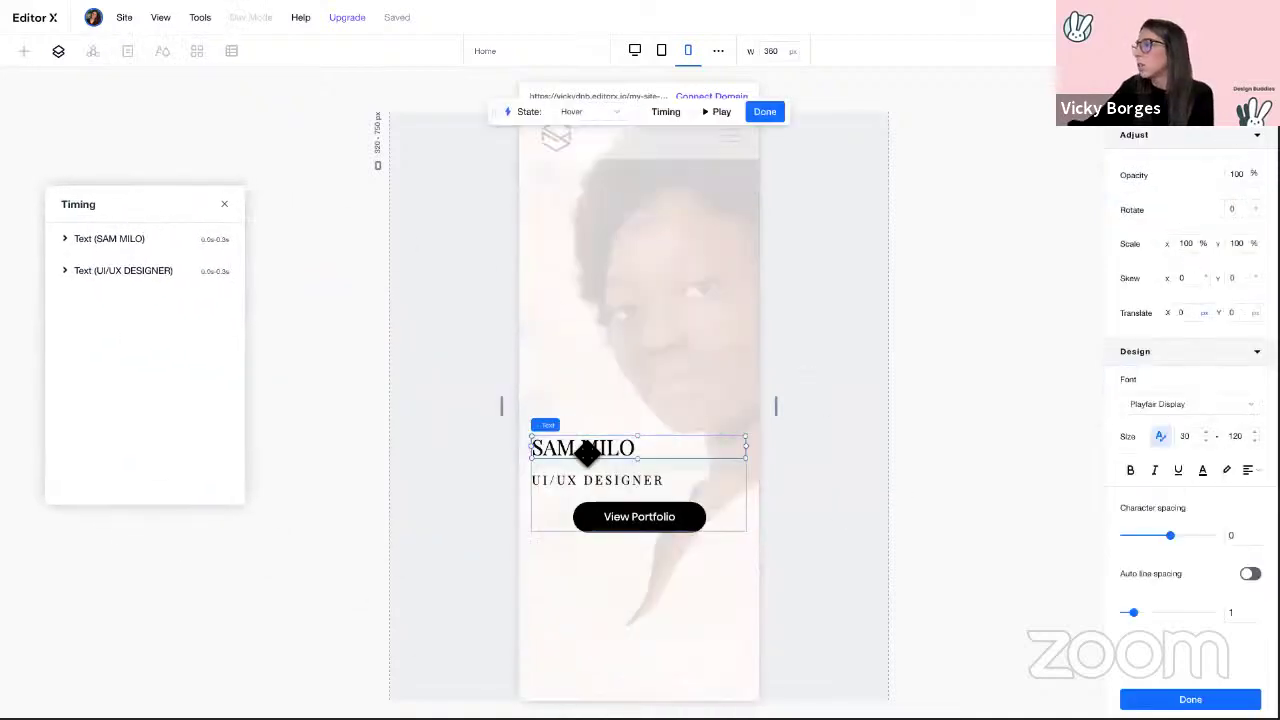
{"action": "left_click", "coordinate": [1251, 470]}
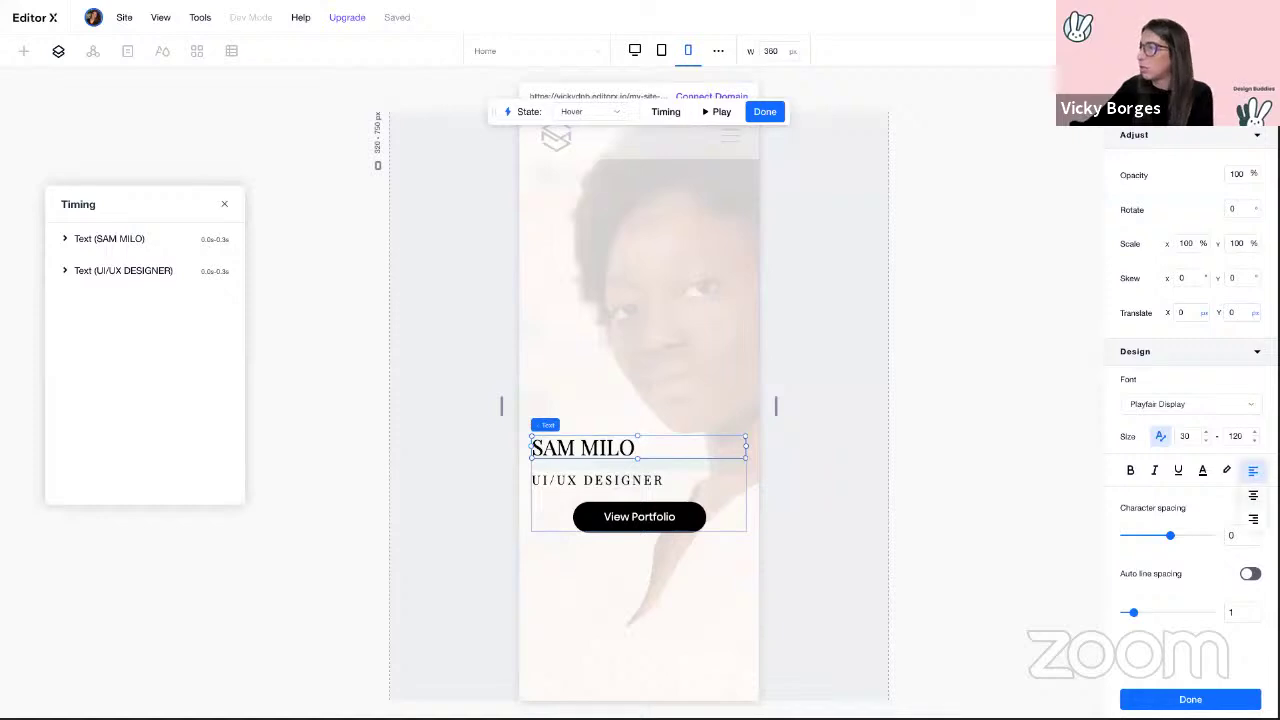
{"action": "left_click", "coordinate": [1253, 496]}
{"action": "left_click", "coordinate": [634, 486]}
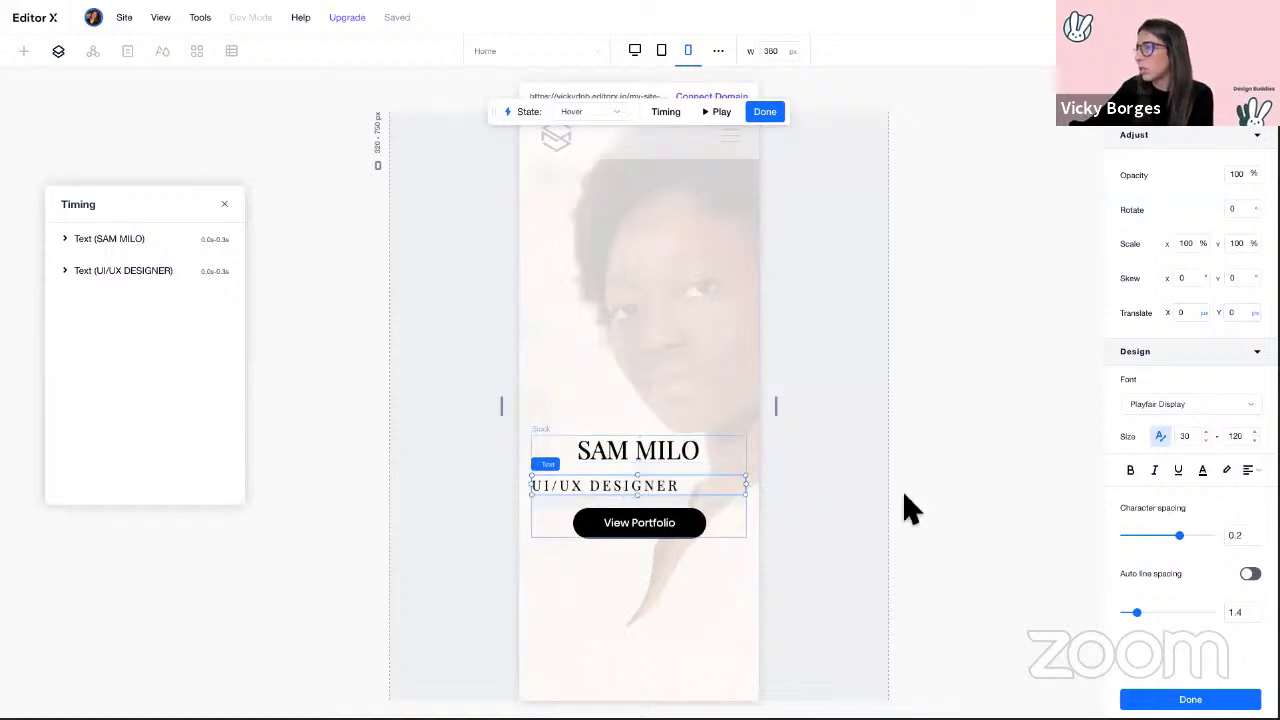
{"action": "left_click", "coordinate": [1251, 470]}
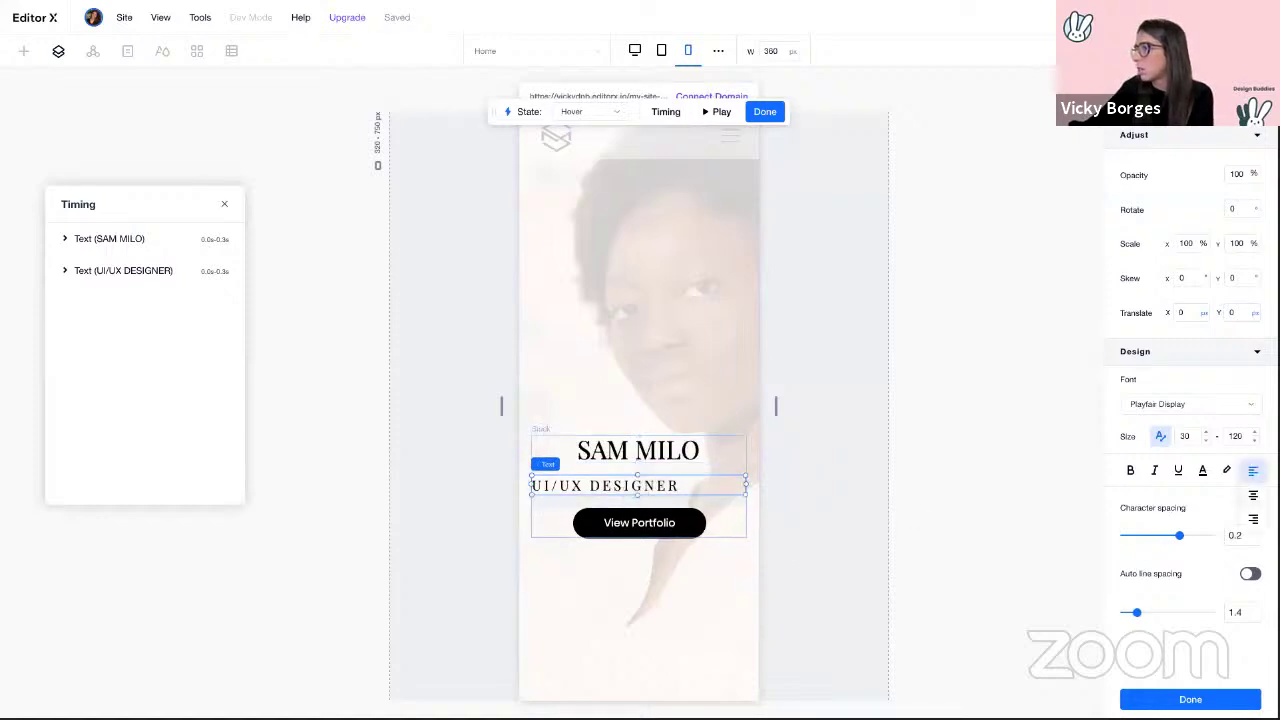
{"action": "left_click", "coordinate": [1253, 496]}
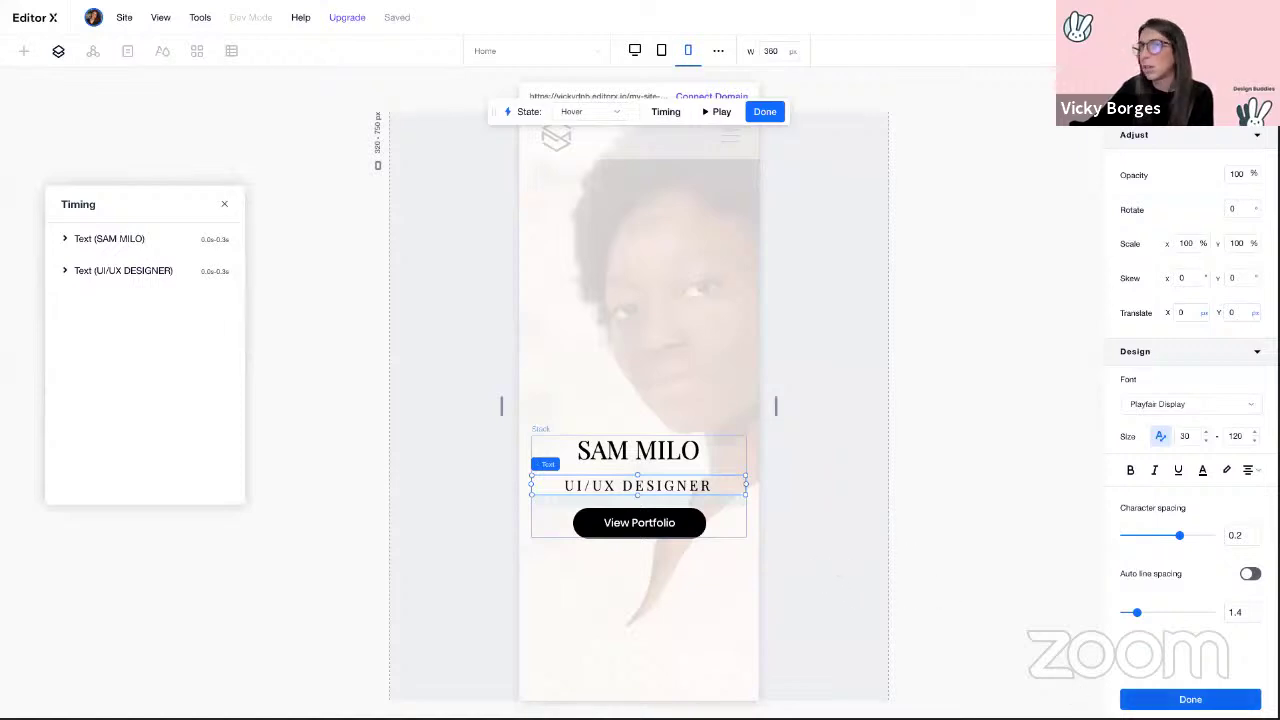
{"action": "left_click", "coordinate": [1190, 699]}
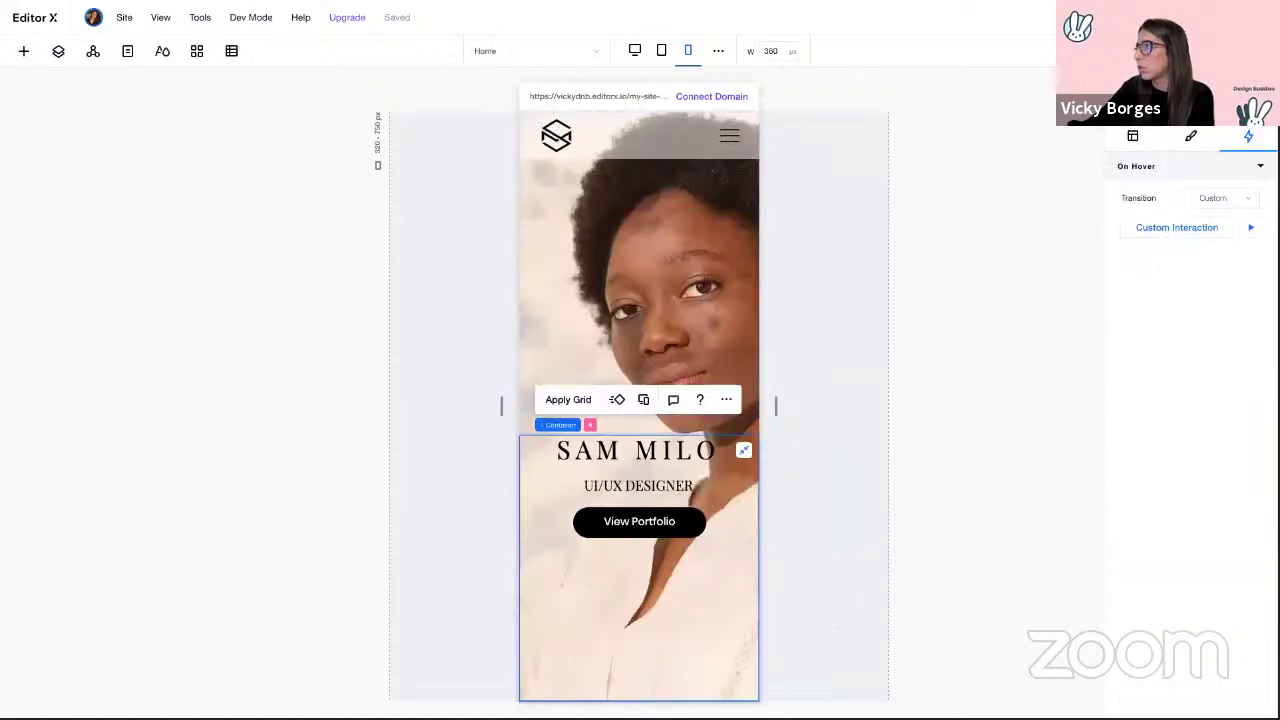
Step: Preview the hero's hover animation, widening from mobile to desktop width, then return to editing
{"action": "left_click", "coordinate": [1178, 17]}
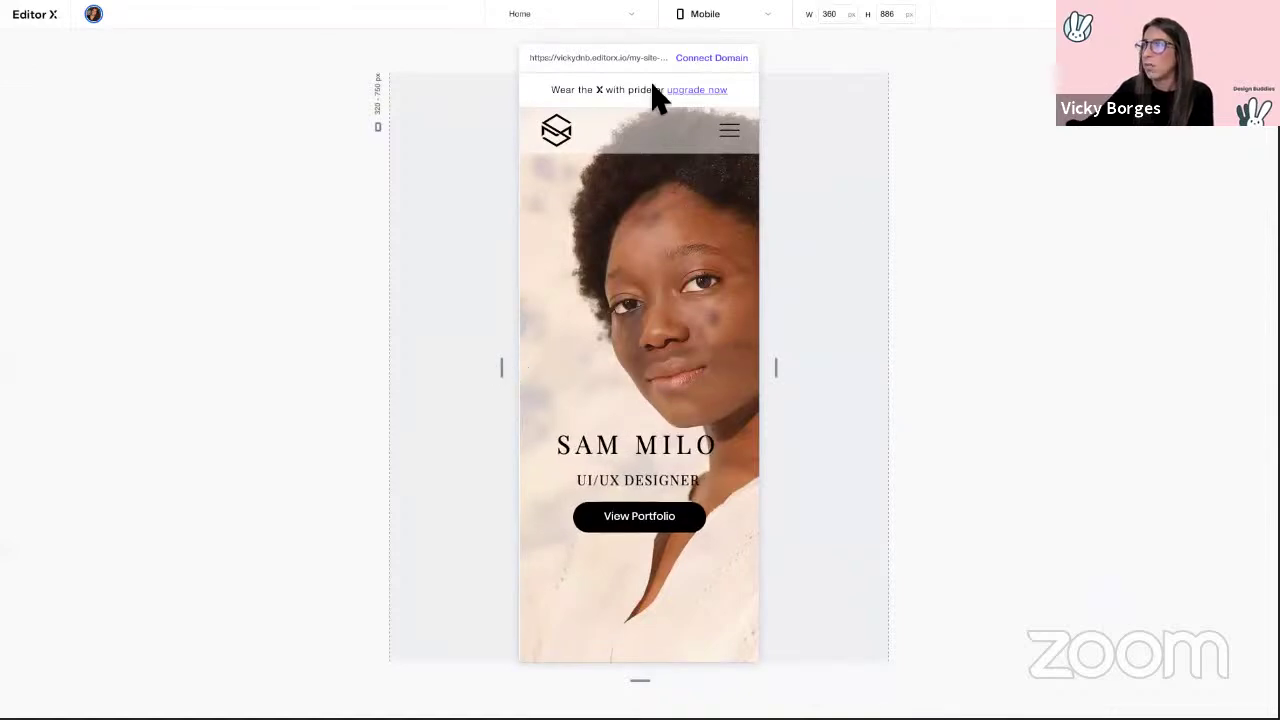
{"action": "left_click_drag", "start_coordinate": [511, 375], "coordinate": [80, 371]}
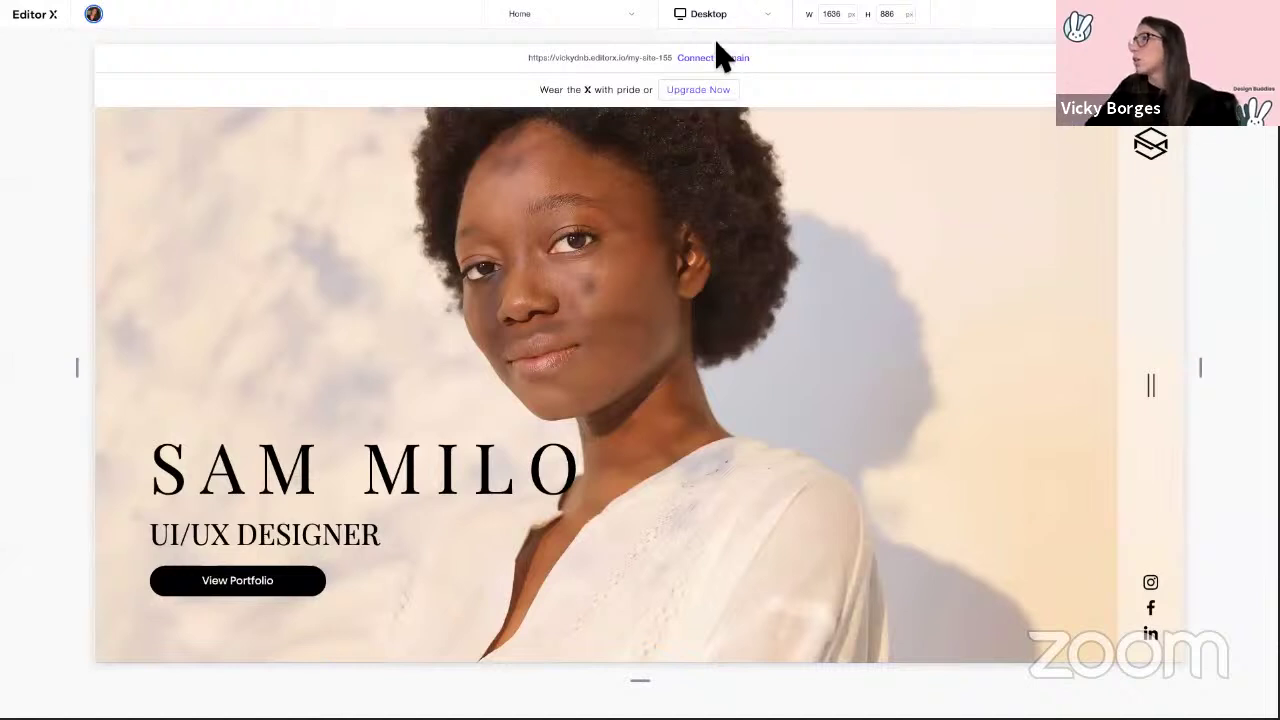
{"action": "left_click", "coordinate": [1200, 14]}
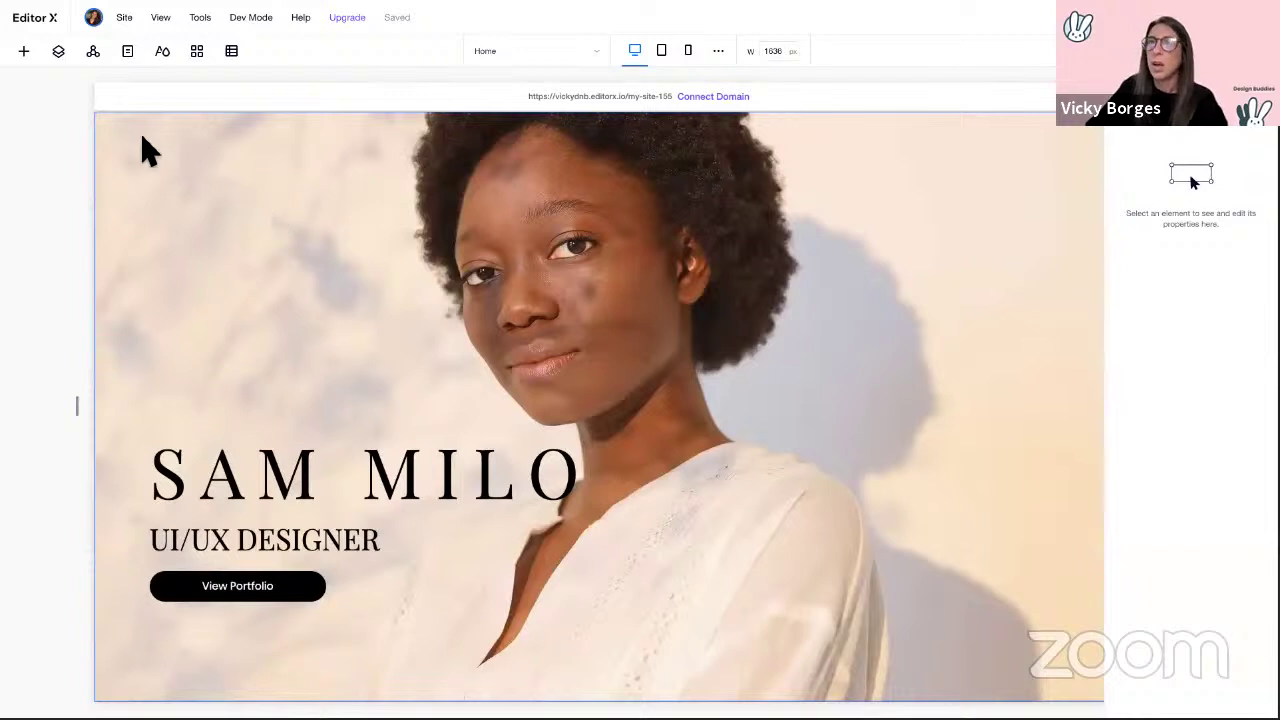
Step: Add a new blank page named 'Portfolio' from the Pages panel
{"action": "left_click", "coordinate": [128, 52]}
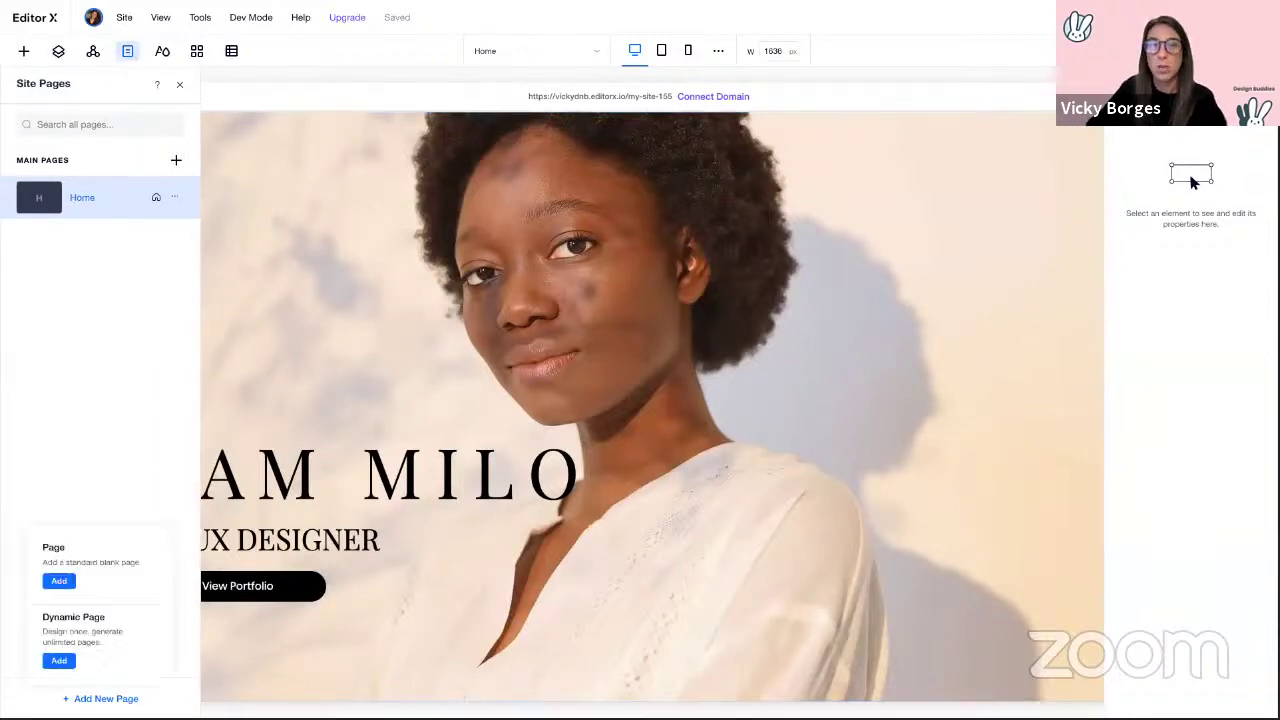
{"action": "left_click", "coordinate": [117, 576]}
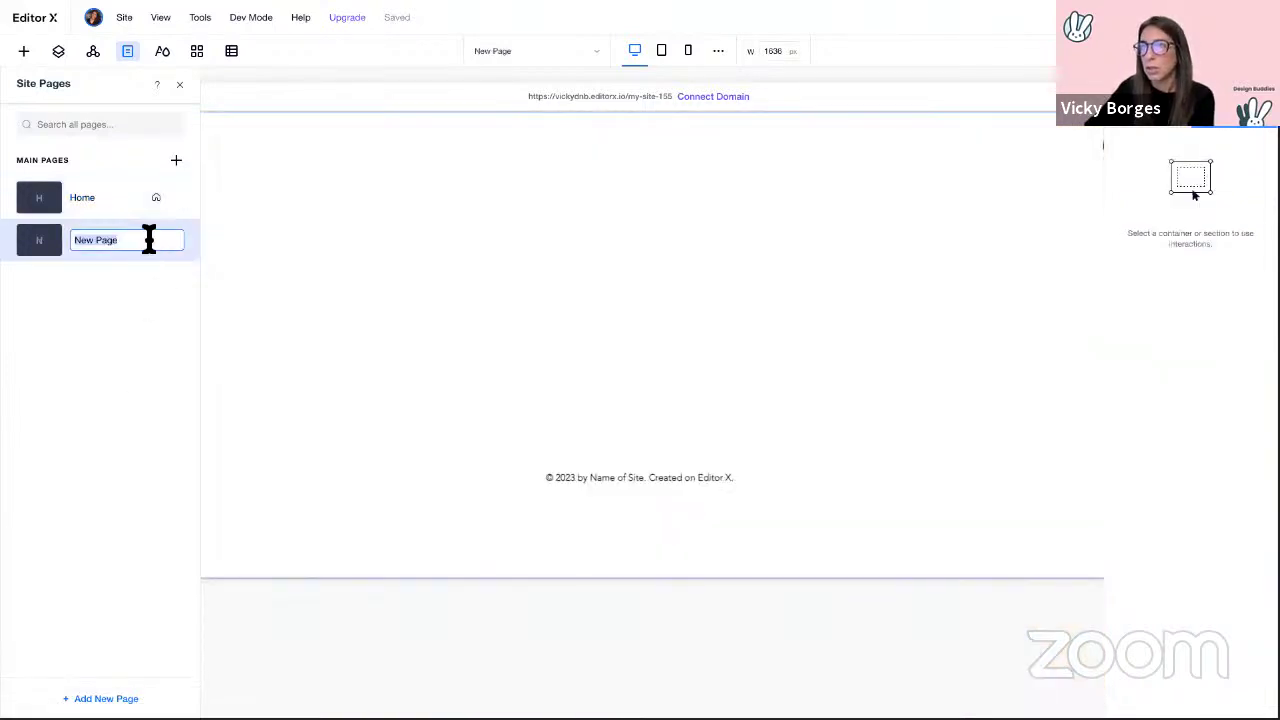
{"action": "type", "text": "Port"}
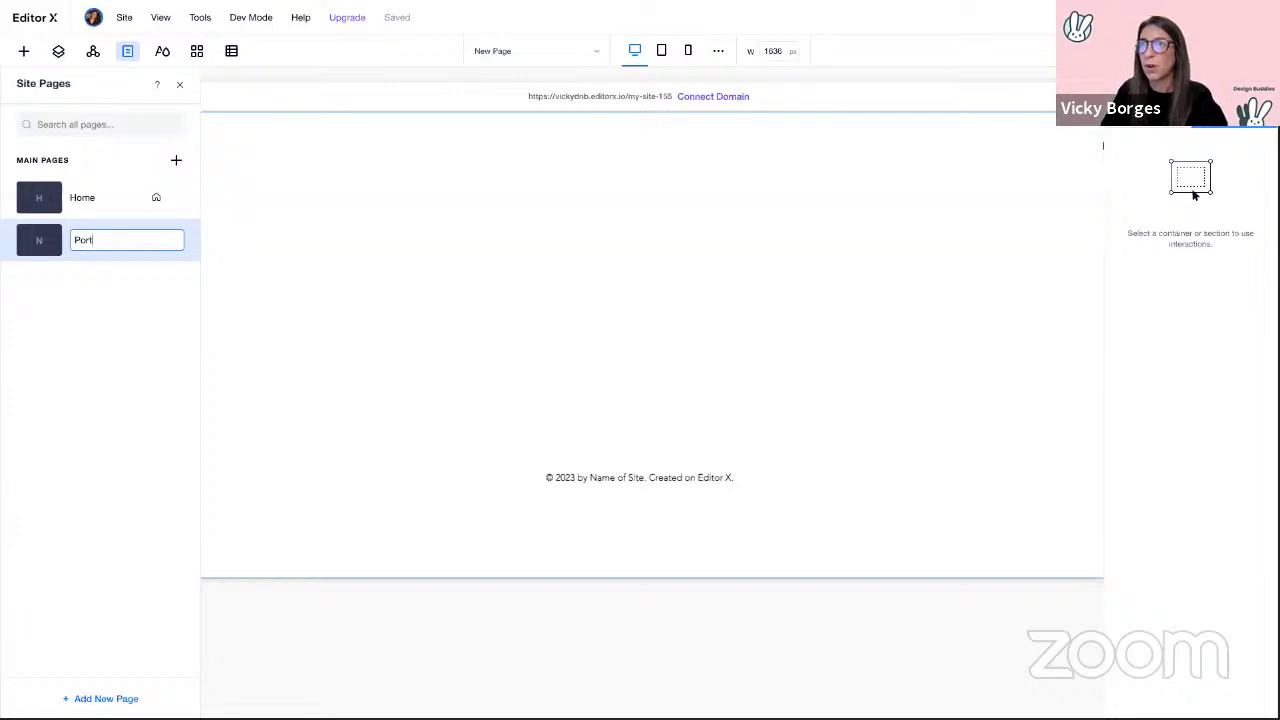
{"action": "type", "text": "folio"}
{"action": "key", "text": "Return"}
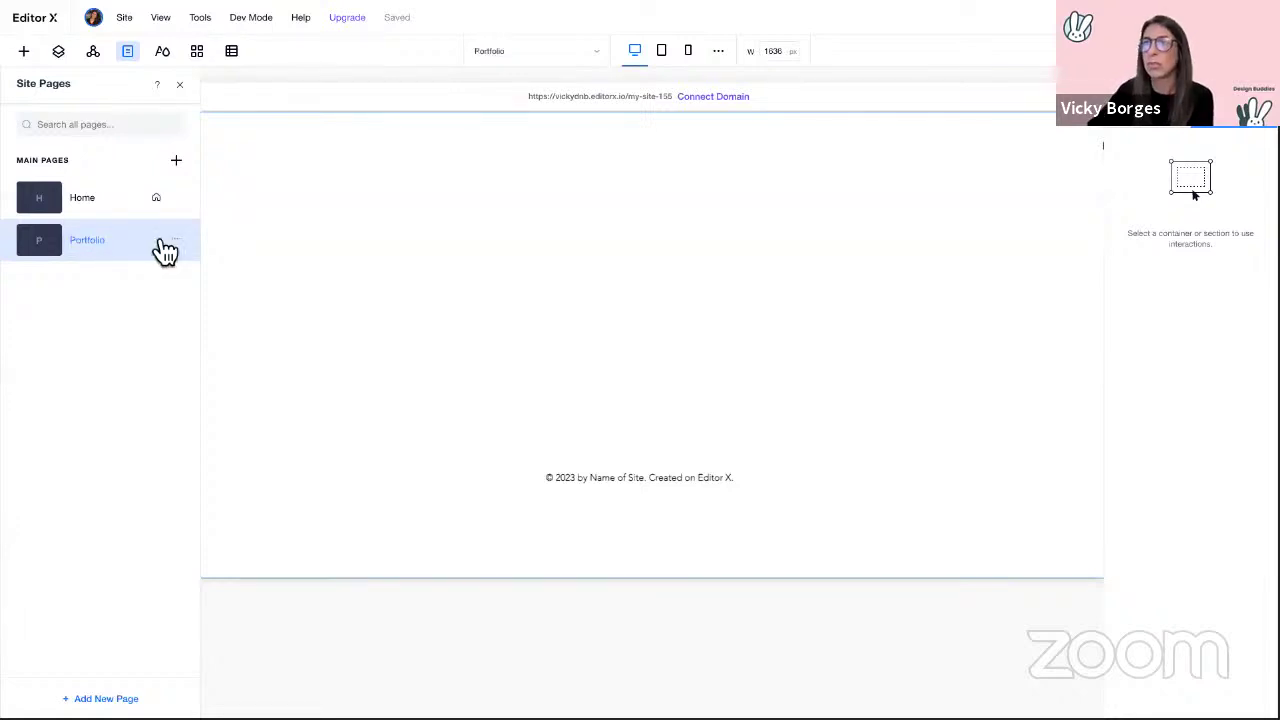
{"action": "left_click", "coordinate": [179, 84]}
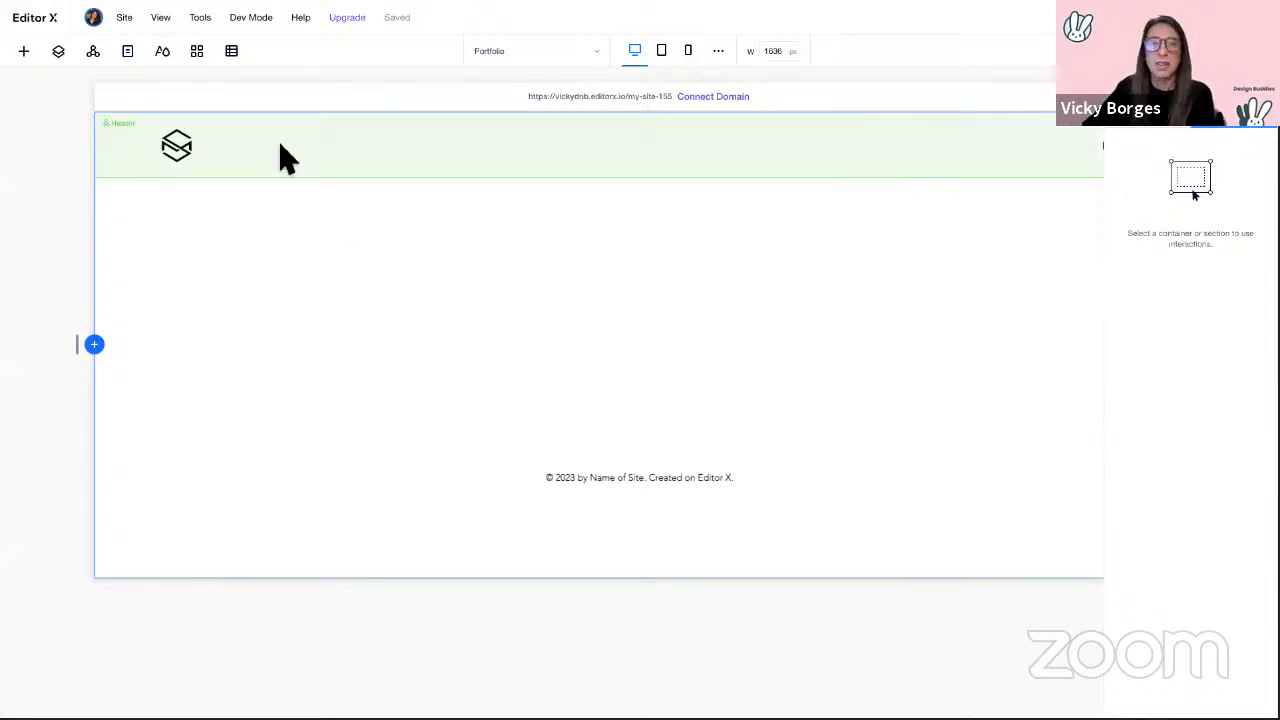
Step: Hide the Portfolio page's default header and place the Design Buddies Portfolio Header section at the top
{"action": "right_click", "coordinate": [281, 152]}
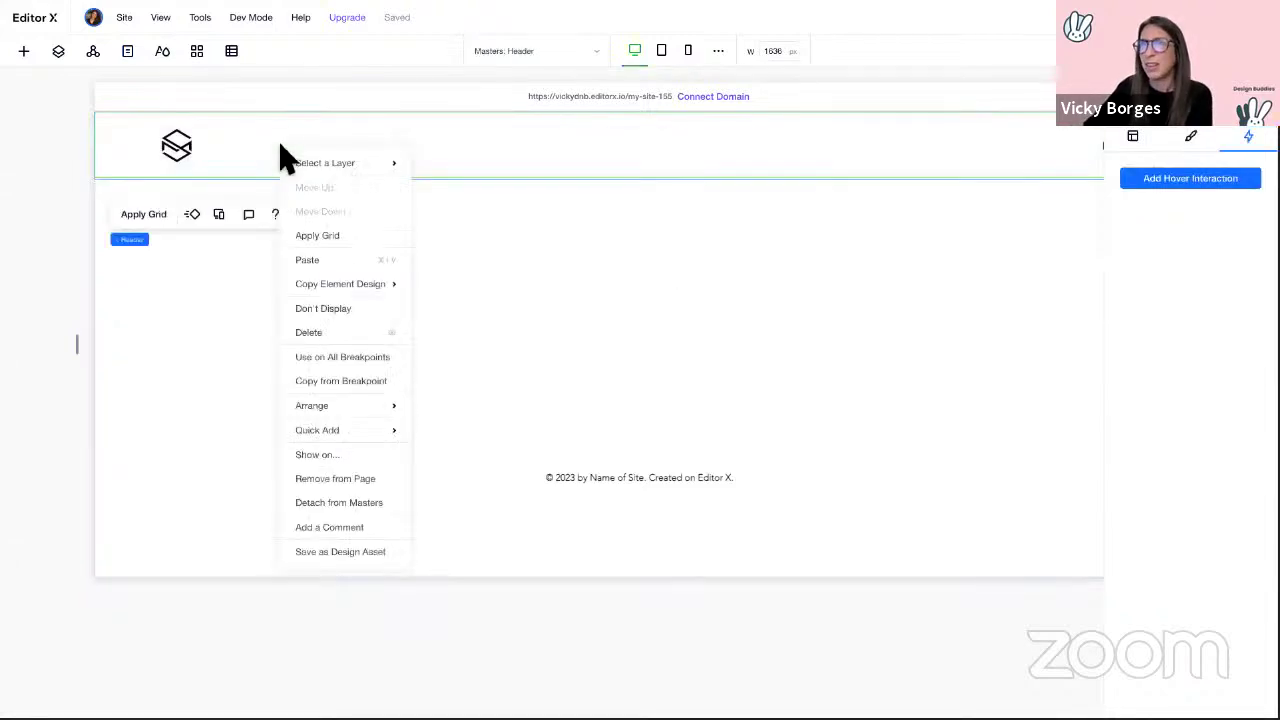
{"action": "left_click", "coordinate": [350, 309]}
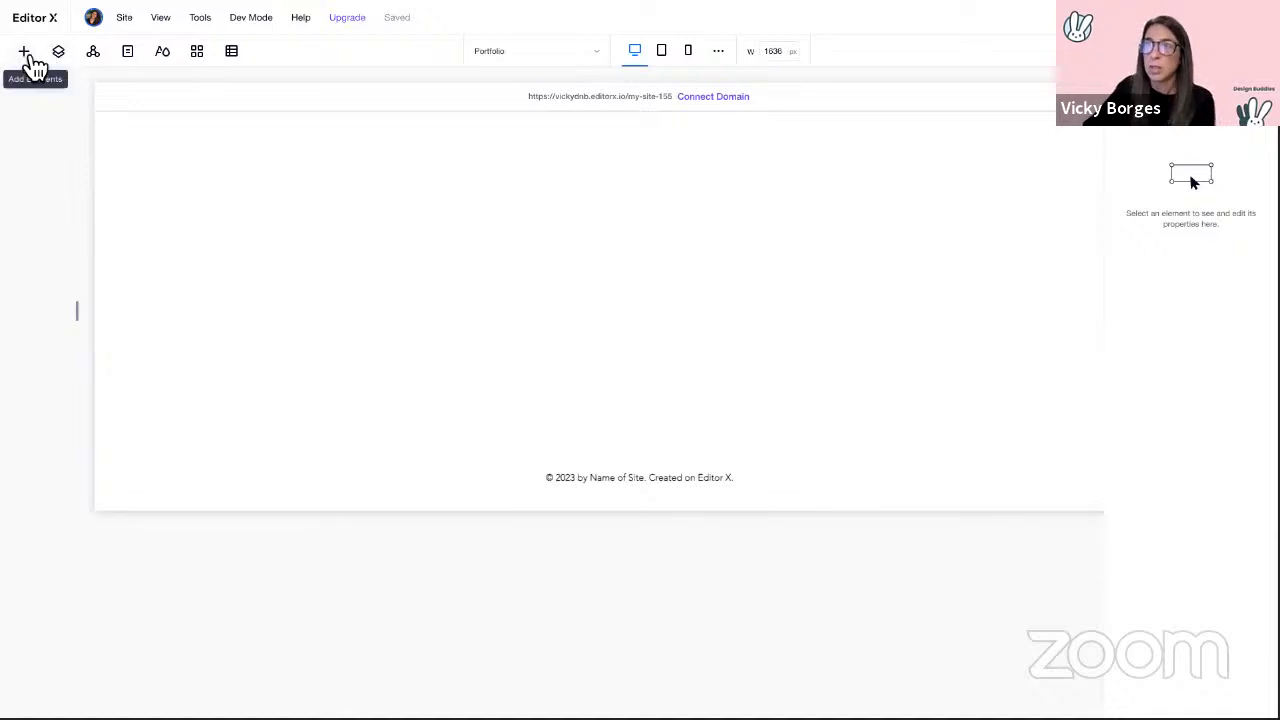
{"action": "left_click", "coordinate": [26, 53]}
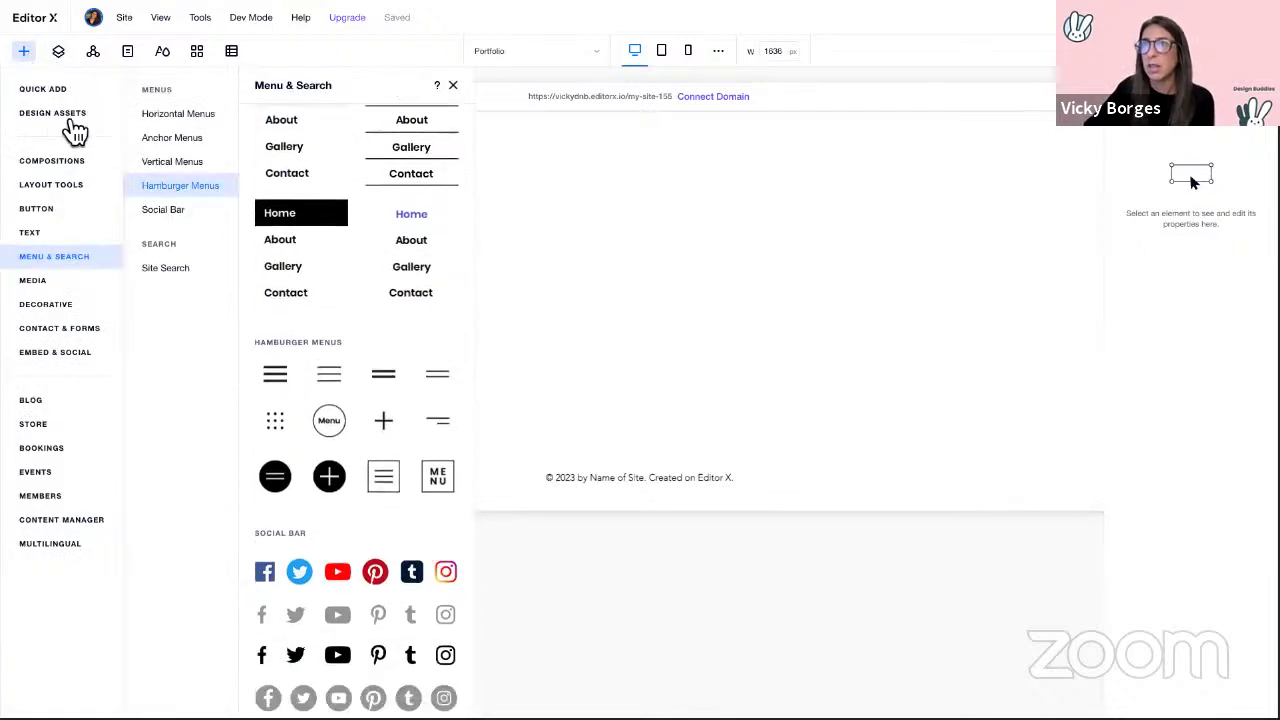
{"action": "left_click", "coordinate": [55, 114]}
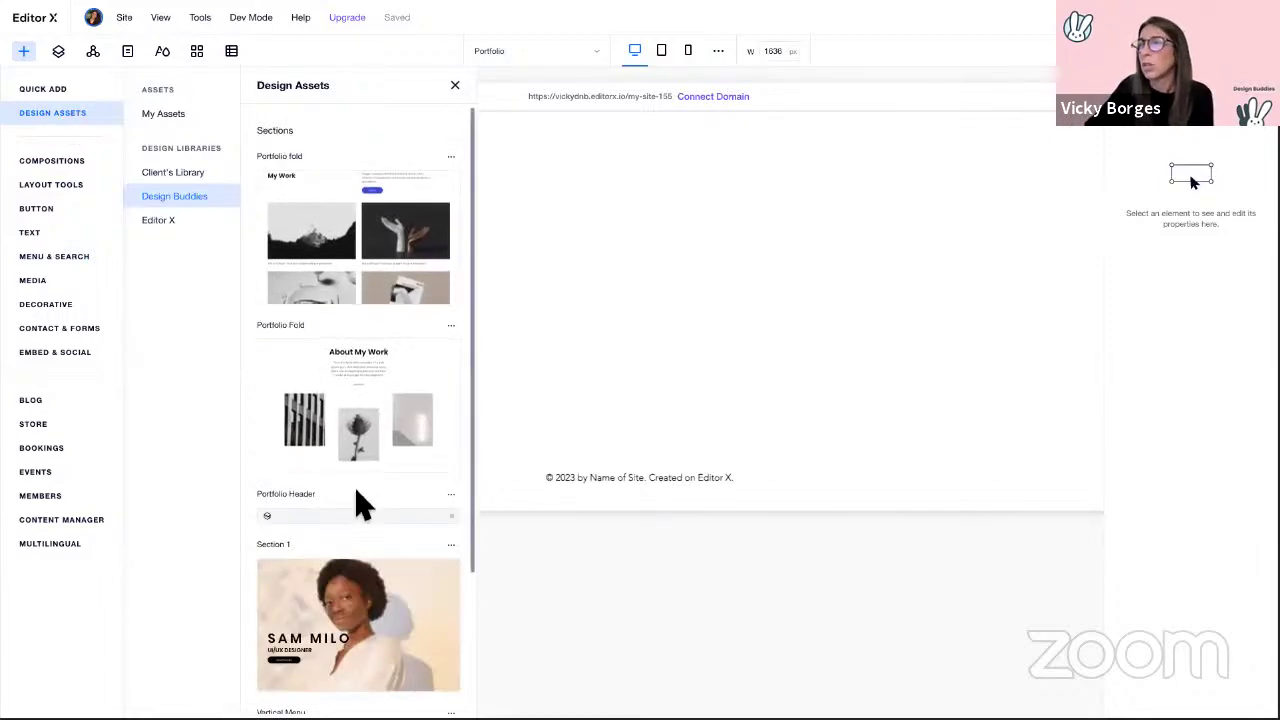
{"action": "left_click_drag", "start_coordinate": [363, 529], "coordinate": [605, 135]}
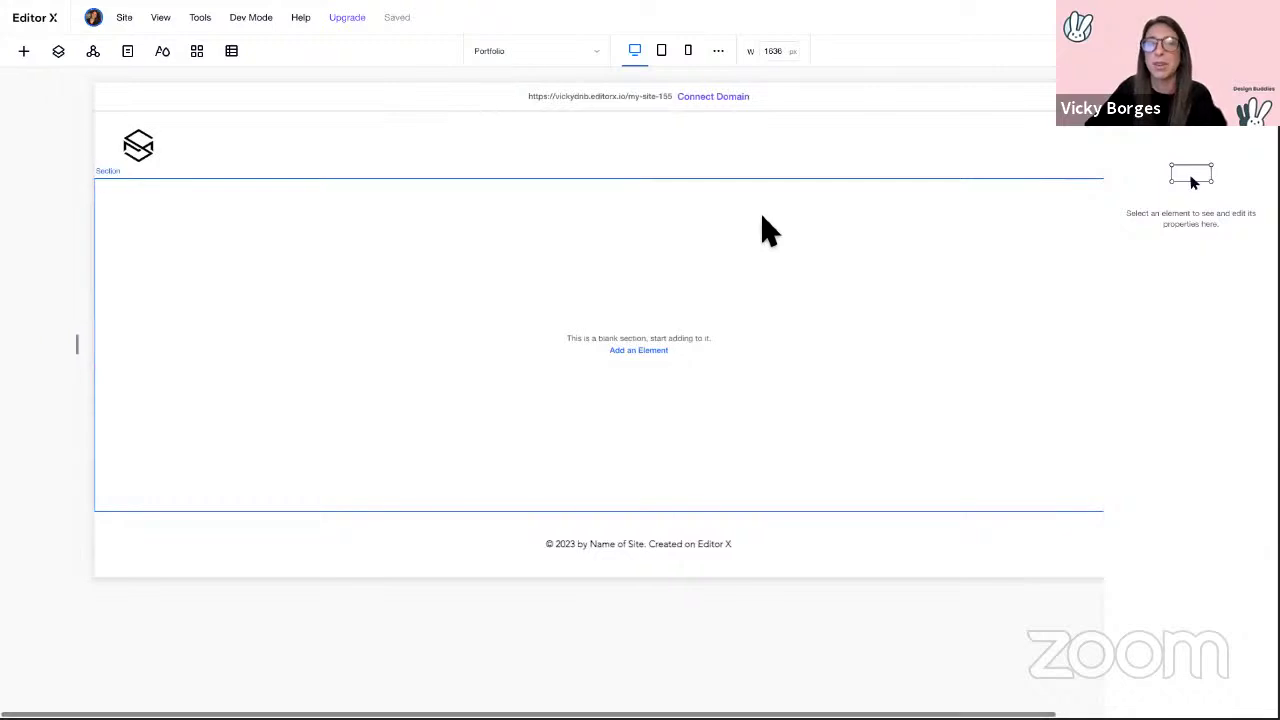
{"action": "scroll", "coordinate": [929, 183], "scroll_direction": "right", "scroll_amount": 2}
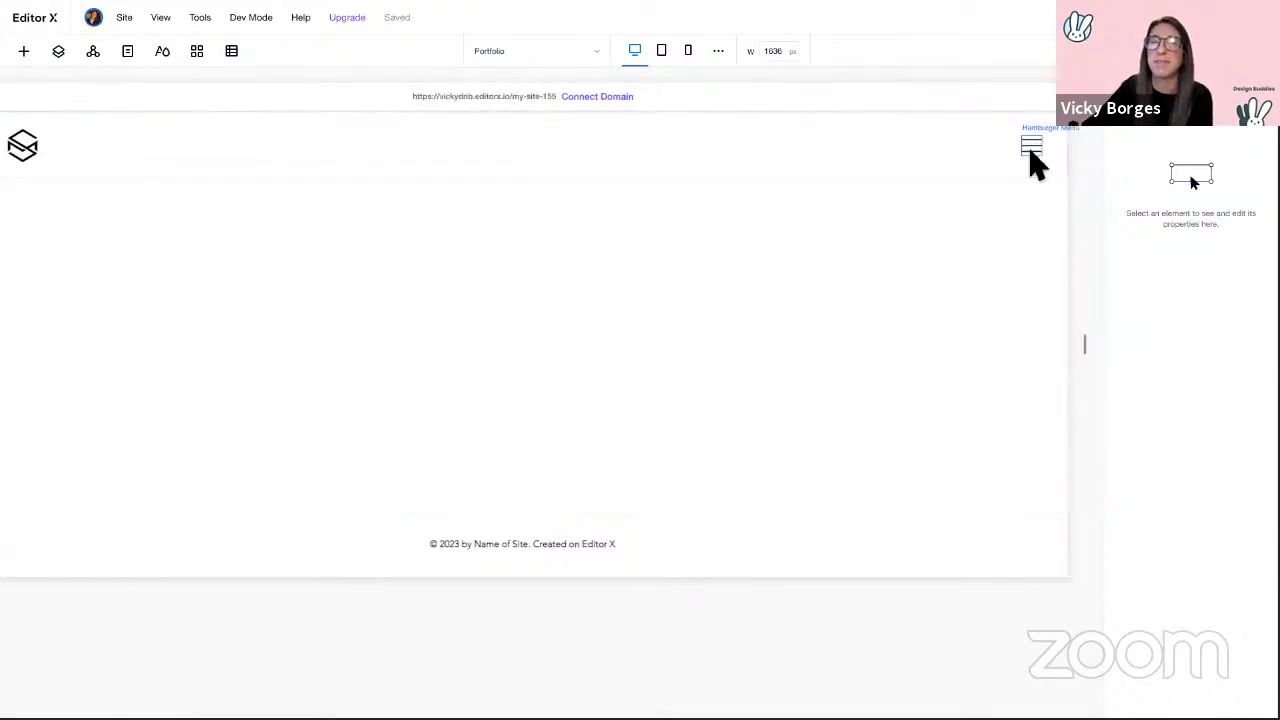
{"action": "scroll", "coordinate": [800, 280], "scroll_direction": "left", "scroll_amount": 2}
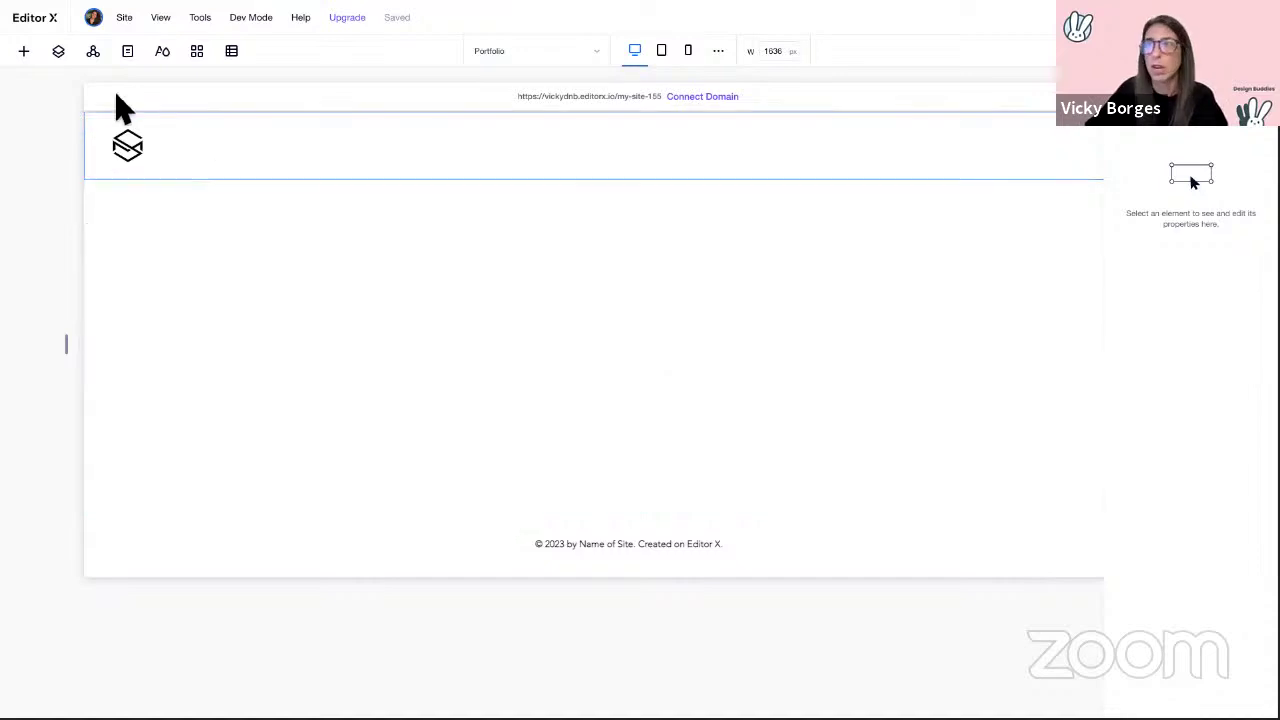
Step: Drag the black About Us composition from Compositions > About onto the Portfolio page
{"action": "left_click", "coordinate": [27, 55]}
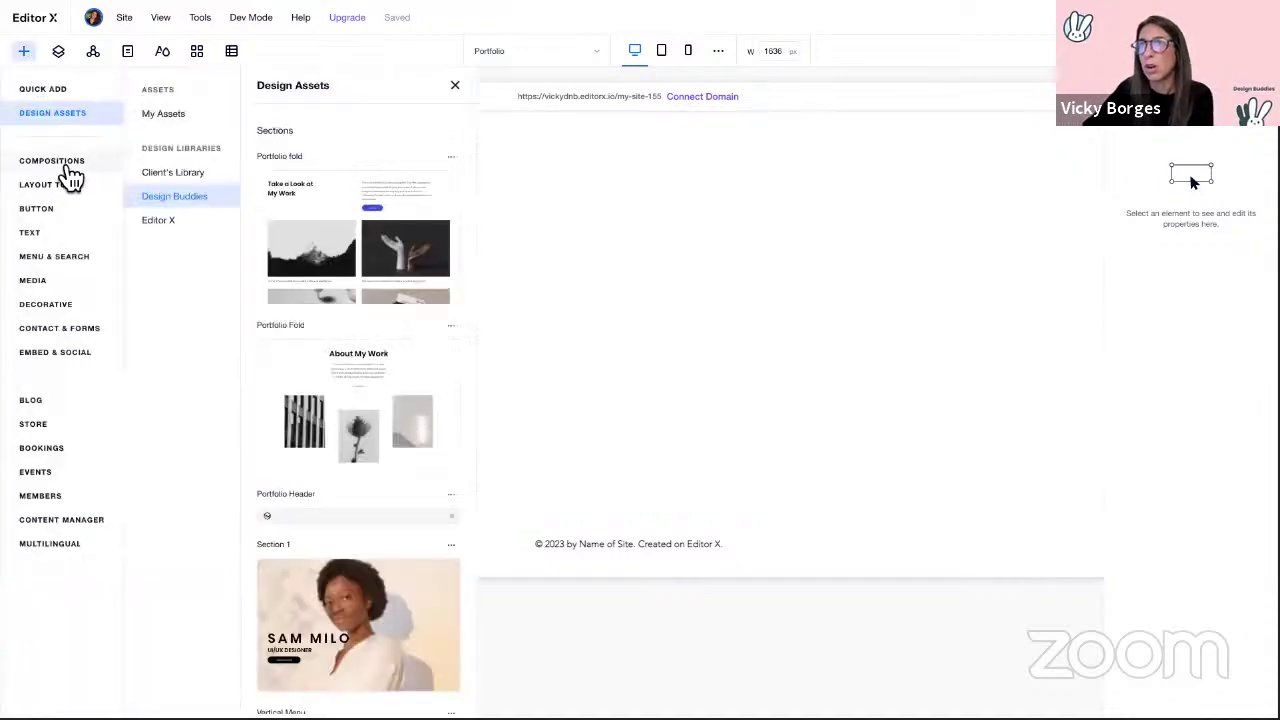
{"action": "left_click", "coordinate": [60, 162]}
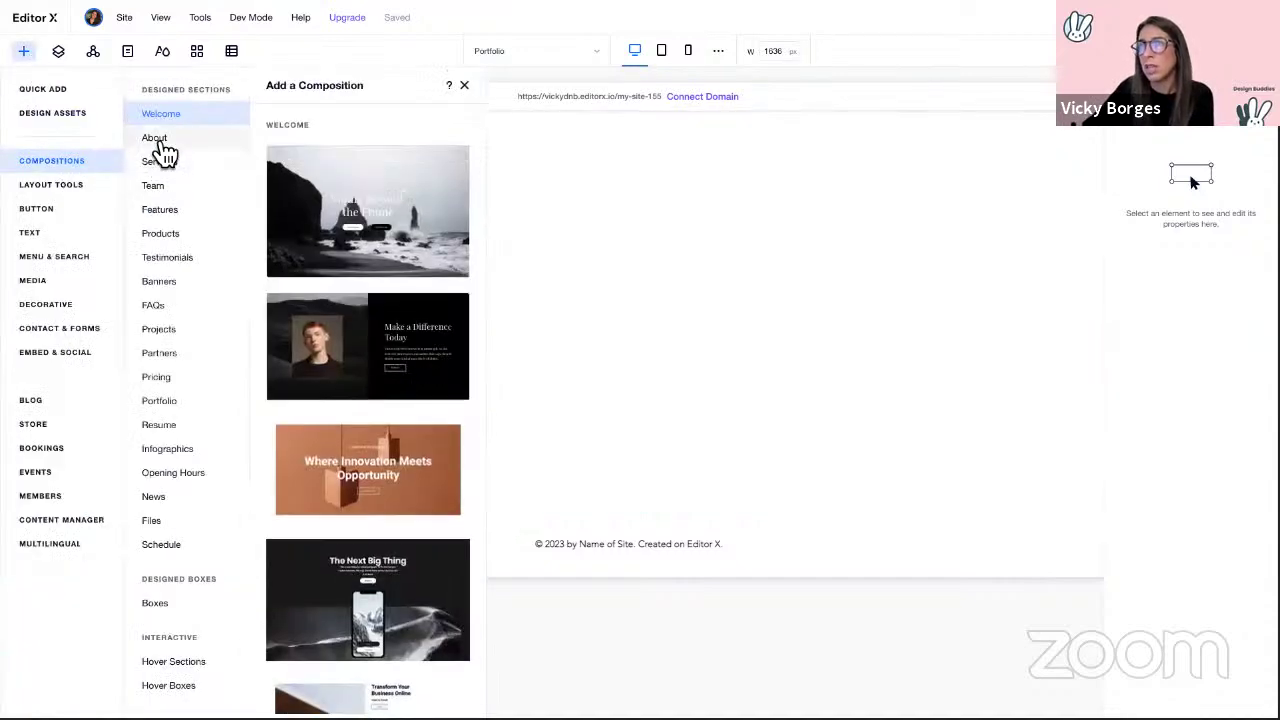
{"action": "left_click", "coordinate": [160, 143]}
{"action": "scroll", "coordinate": [425, 240], "scroll_direction": "down", "scroll_amount": 8}
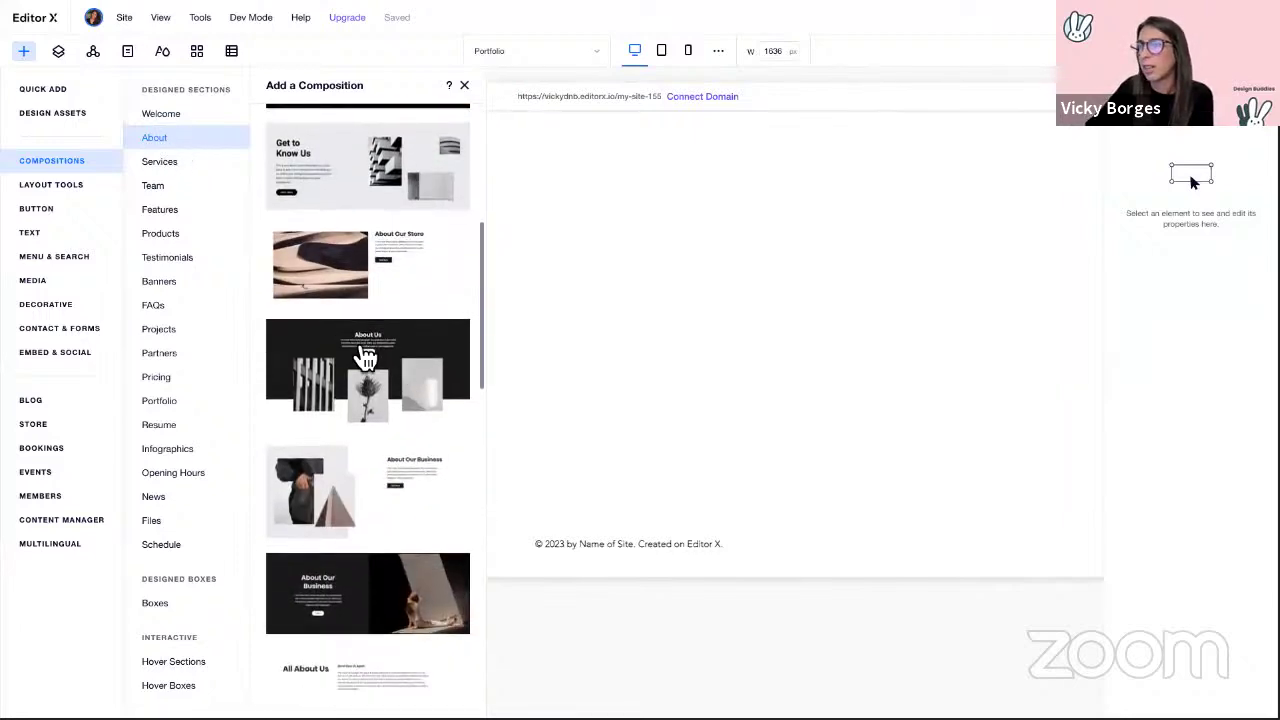
{"action": "left_click_drag", "start_coordinate": [295, 350], "coordinate": [553, 292]}
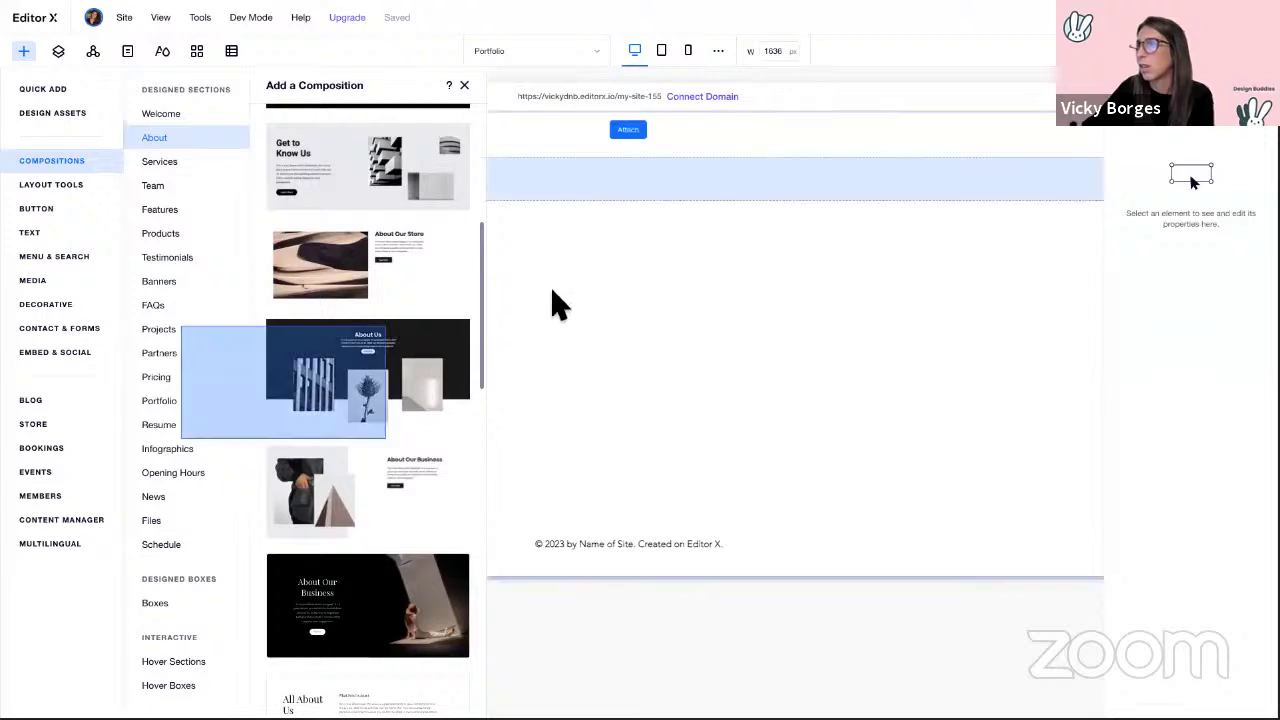
{"action": "left_click_drag", "start_coordinate": [620, 200], "coordinate": [617, 198]}
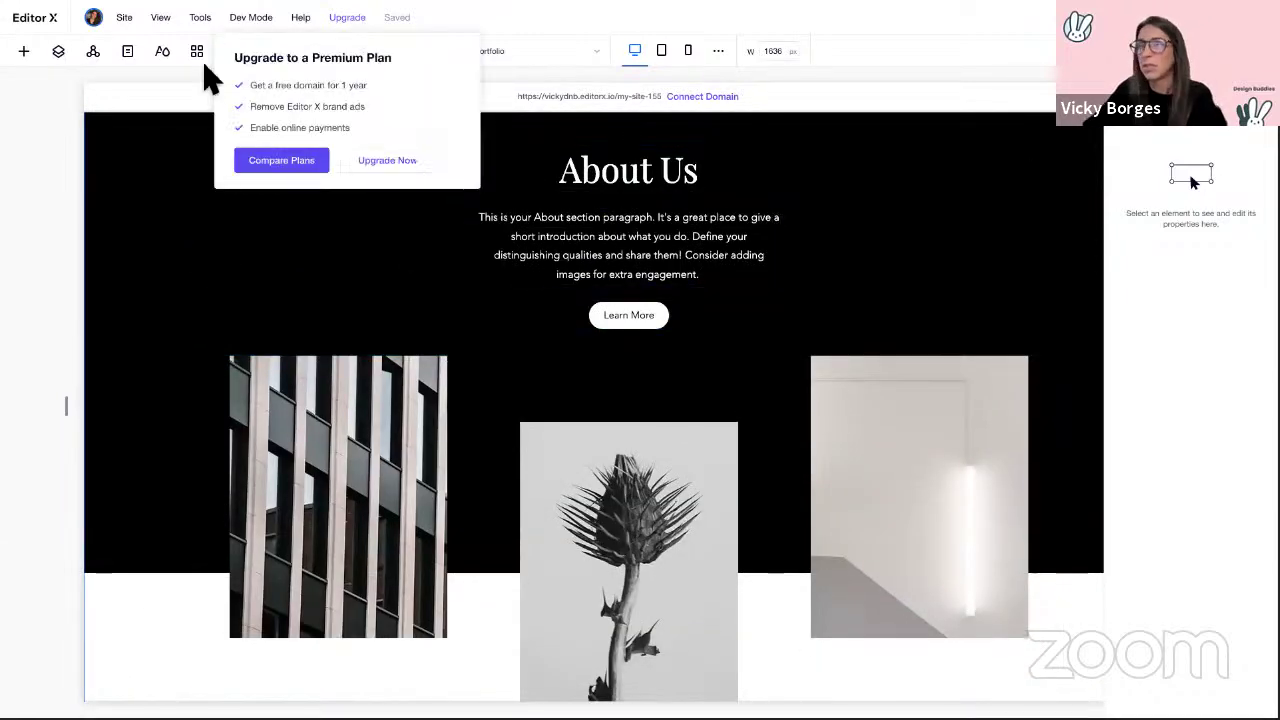
Step: Delete the stray empty section in Layers and re-add About Us above the footer
{"action": "left_click", "coordinate": [60, 53]}
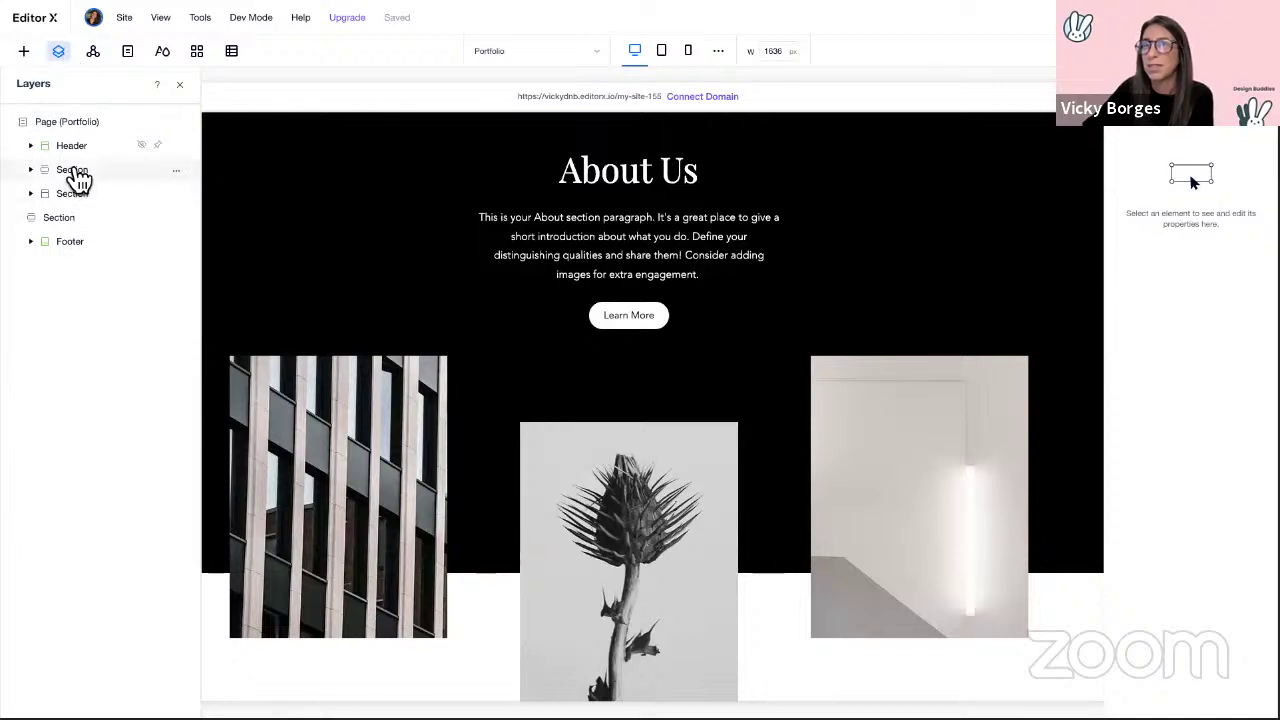
{"action": "key", "text": "Delete"}
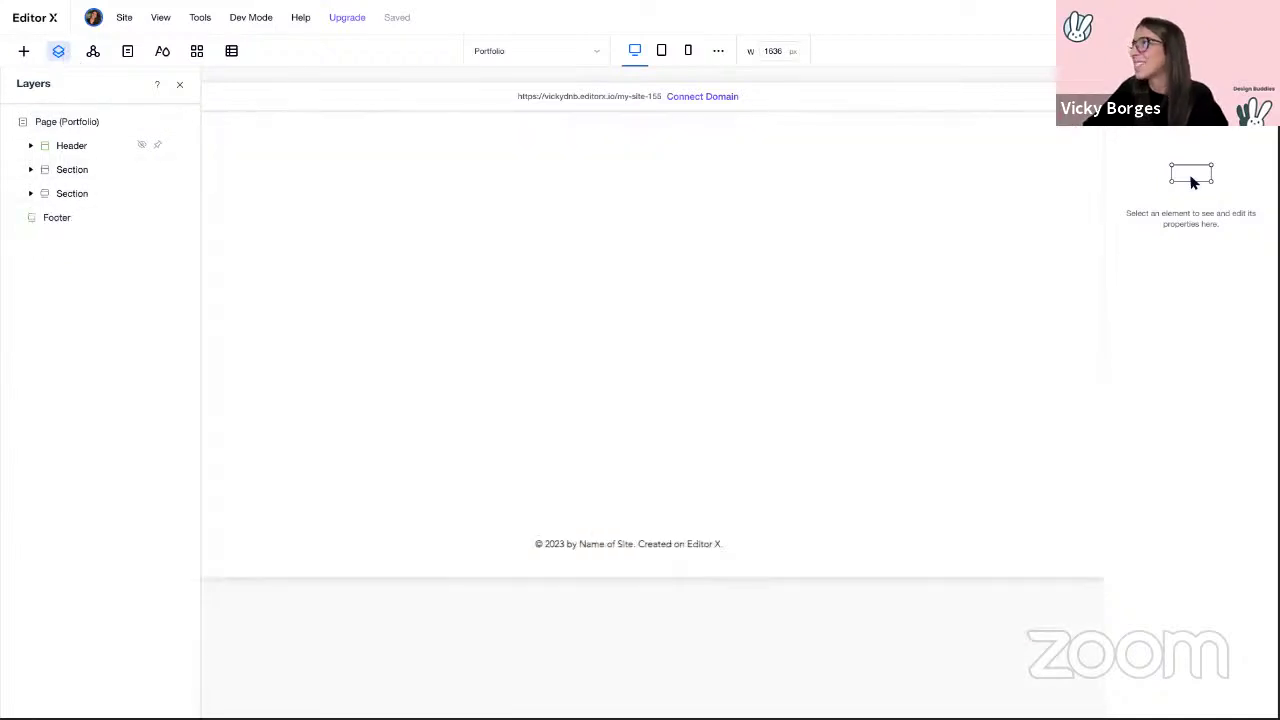
{"action": "left_click", "coordinate": [180, 85]}
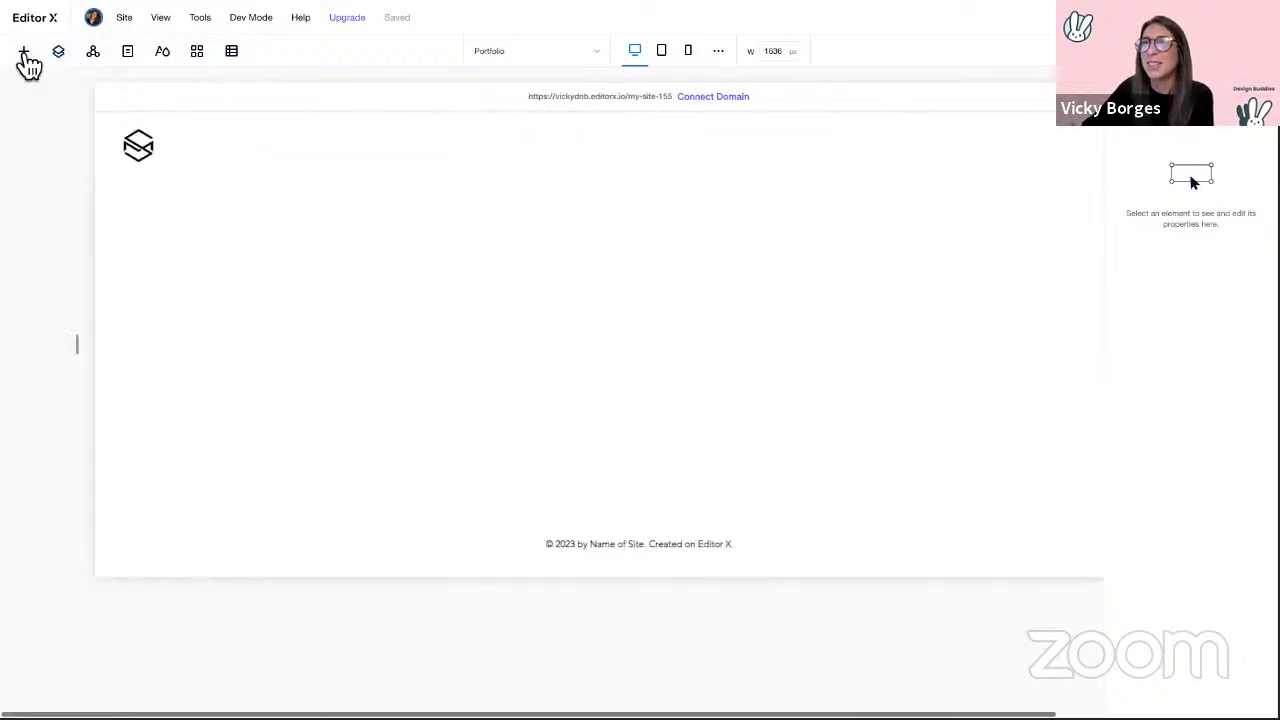
{"action": "left_click", "coordinate": [24, 52]}
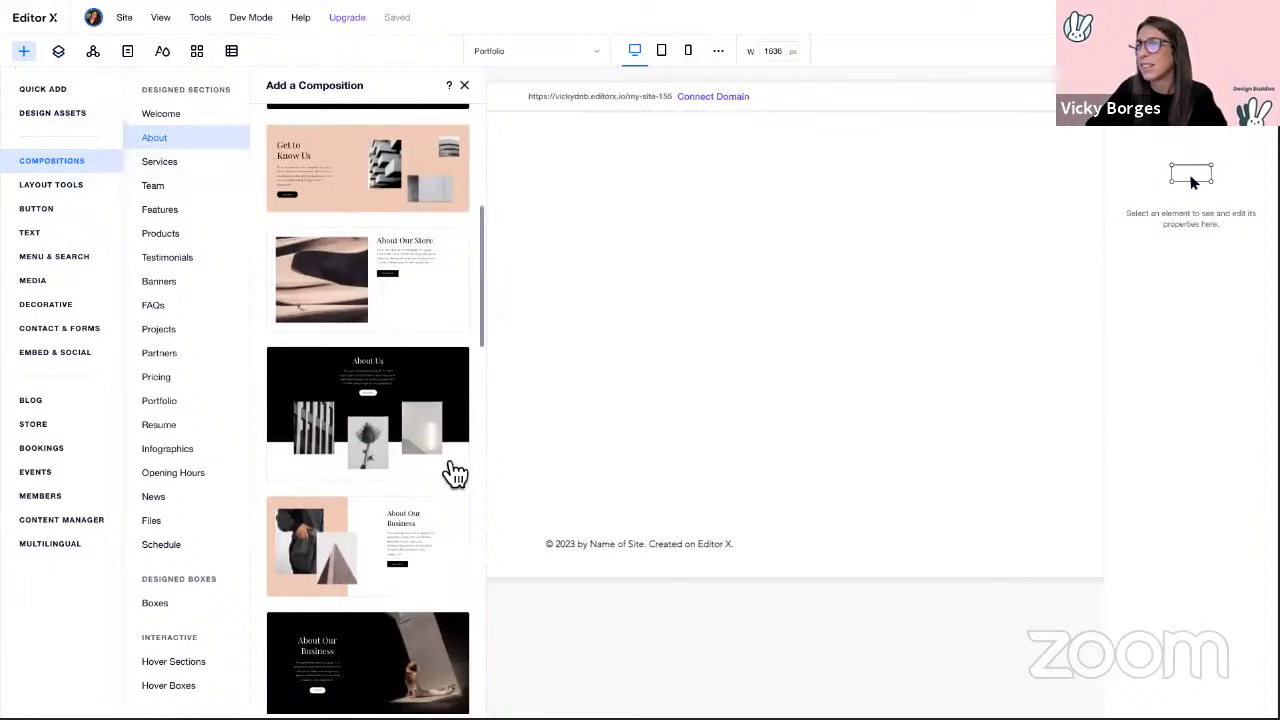
{"action": "left_click_drag", "start_coordinate": [455, 473], "coordinate": [680, 460]}
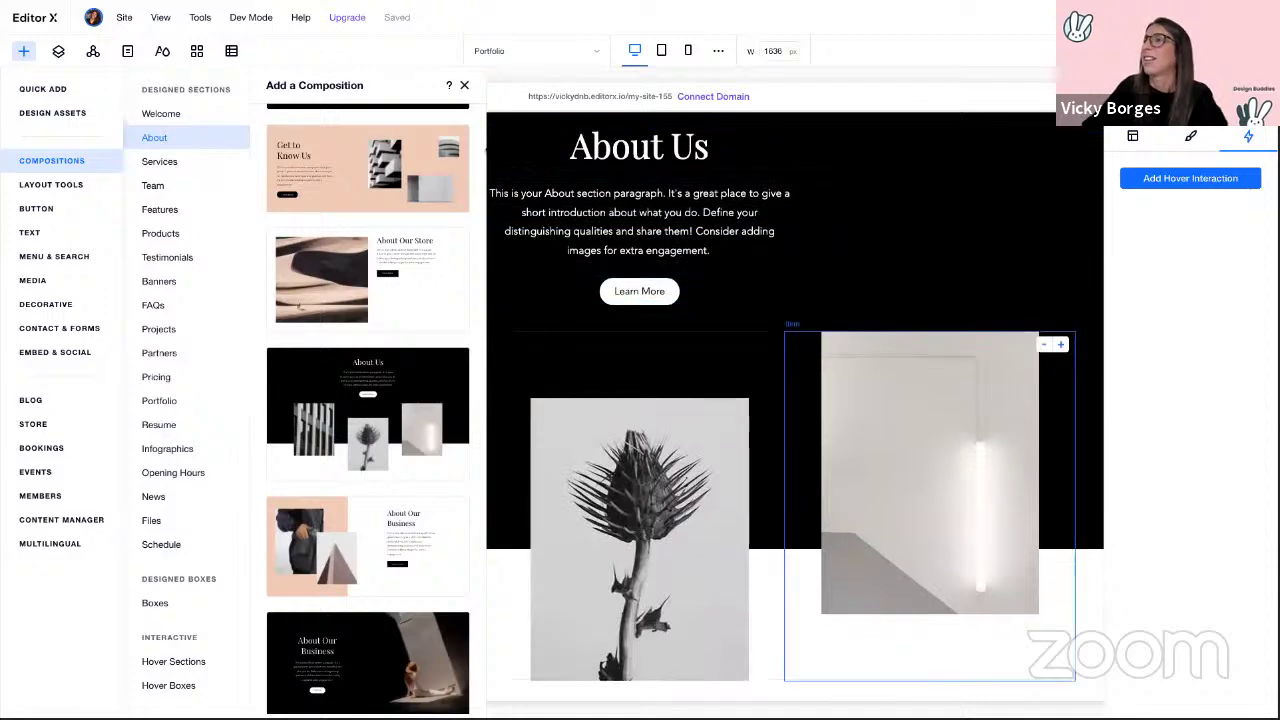
{"action": "left_click", "coordinate": [464, 85]}
{"action": "scroll", "coordinate": [77, 405], "scroll_direction": "up", "scroll_amount": 3}
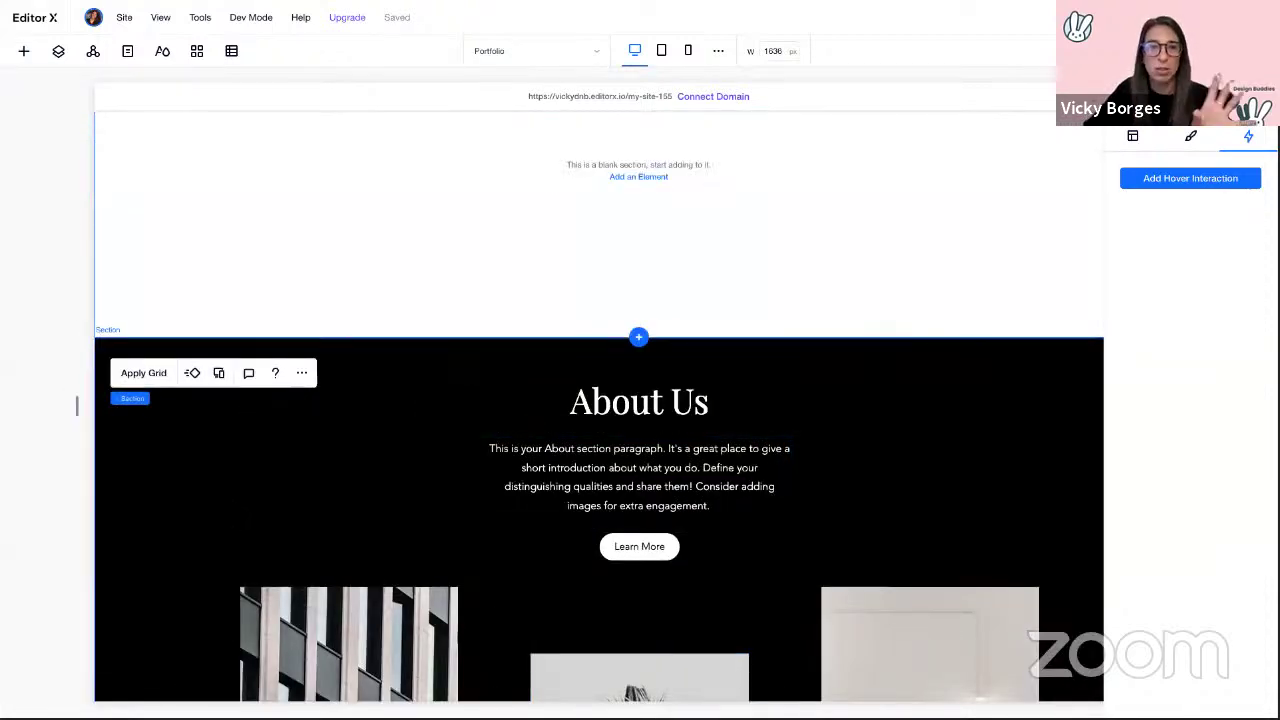
Step: Make the About Us heading and paragraph text black
{"action": "left_click", "coordinate": [192, 514]}
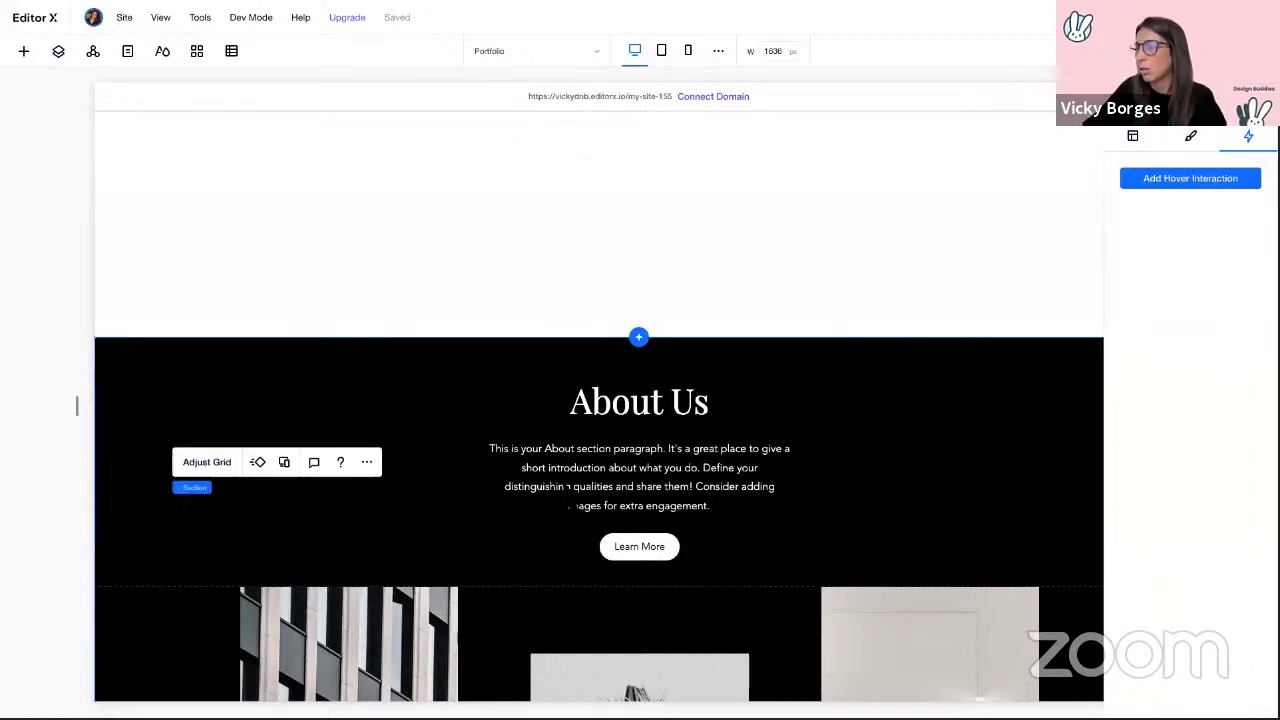
{"action": "left_click", "coordinate": [657, 408]}
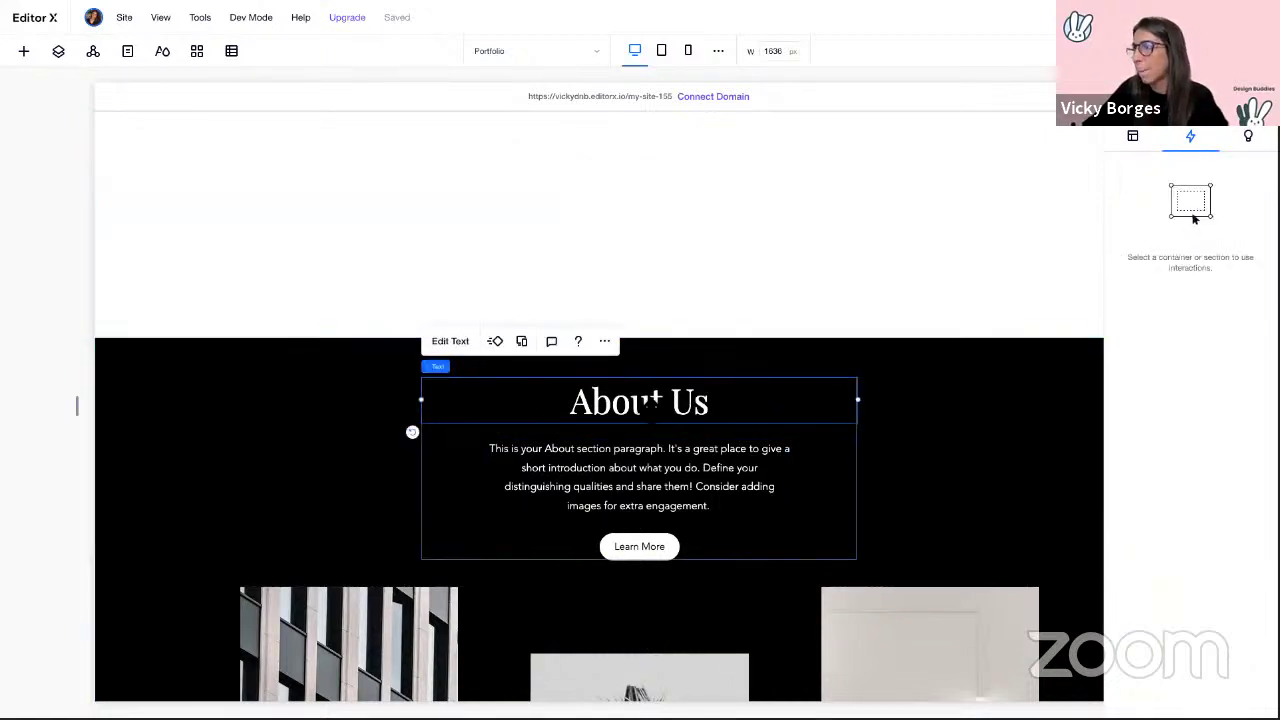
{"action": "left_click", "coordinate": [450, 343]}
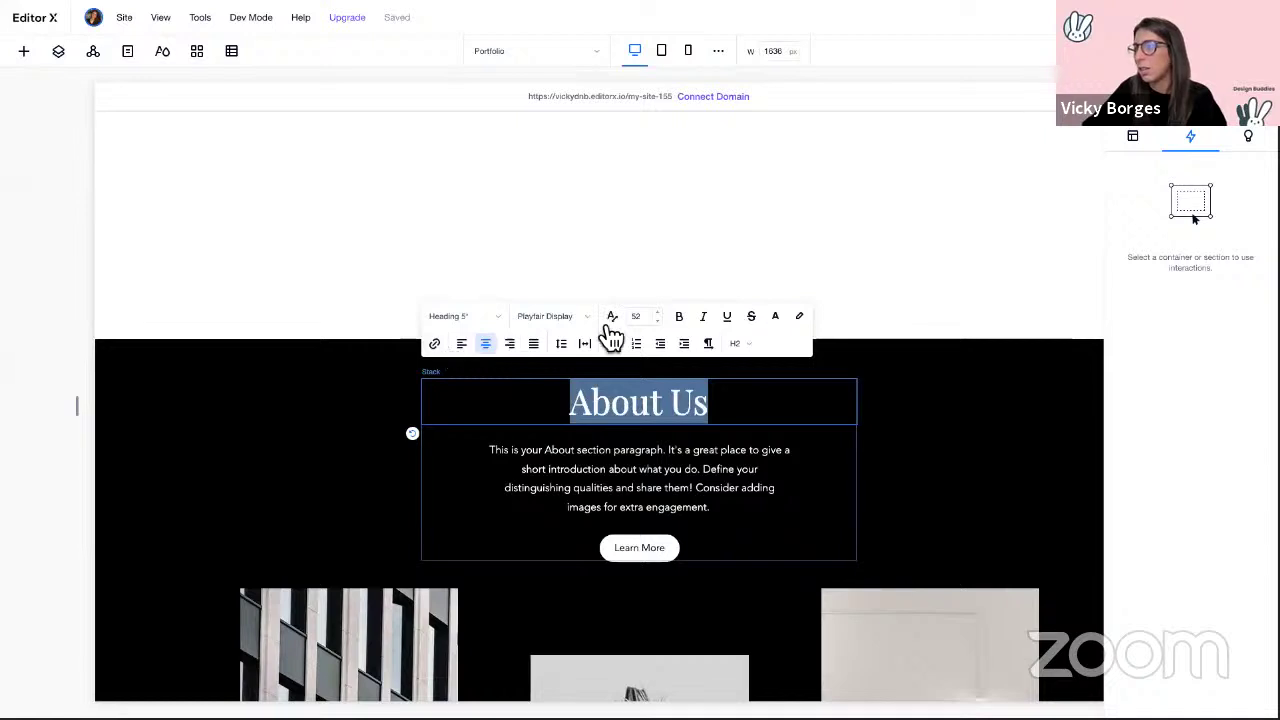
{"action": "left_click", "coordinate": [776, 318]}
{"action": "left_click", "coordinate": [826, 398]}
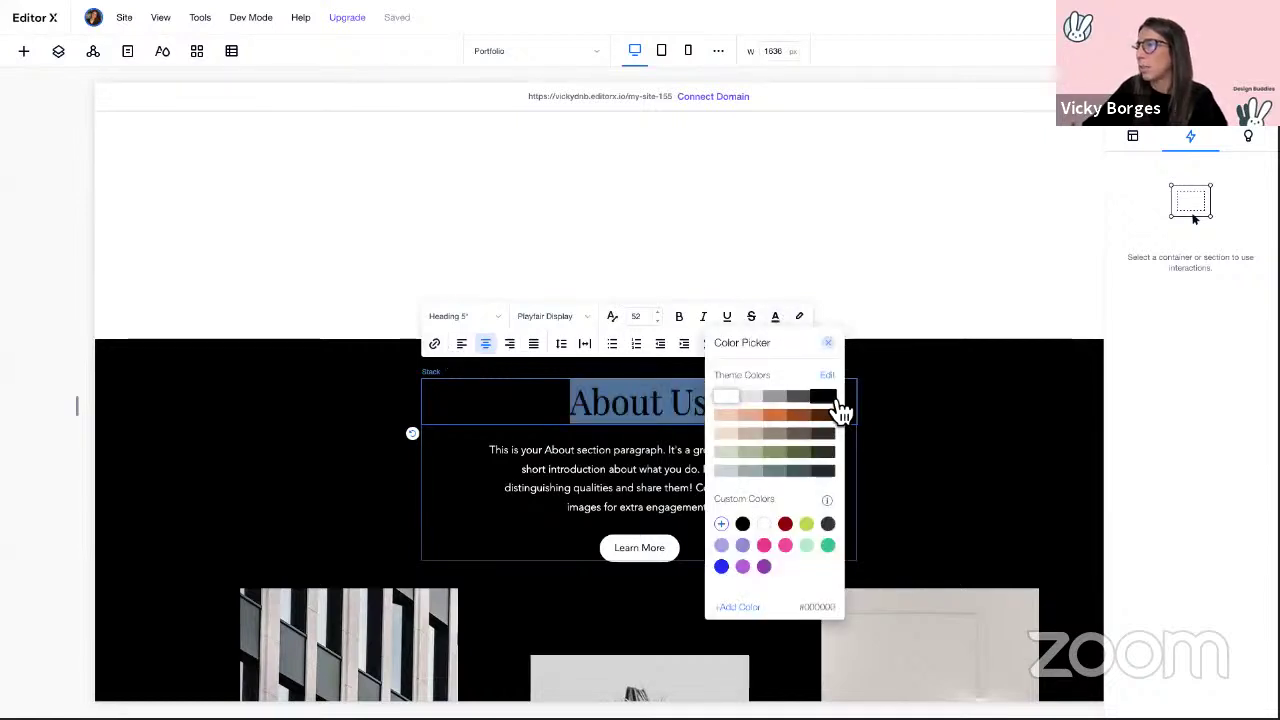
{"action": "left_click", "coordinate": [651, 460]}
{"action": "left_click", "coordinate": [651, 460]}
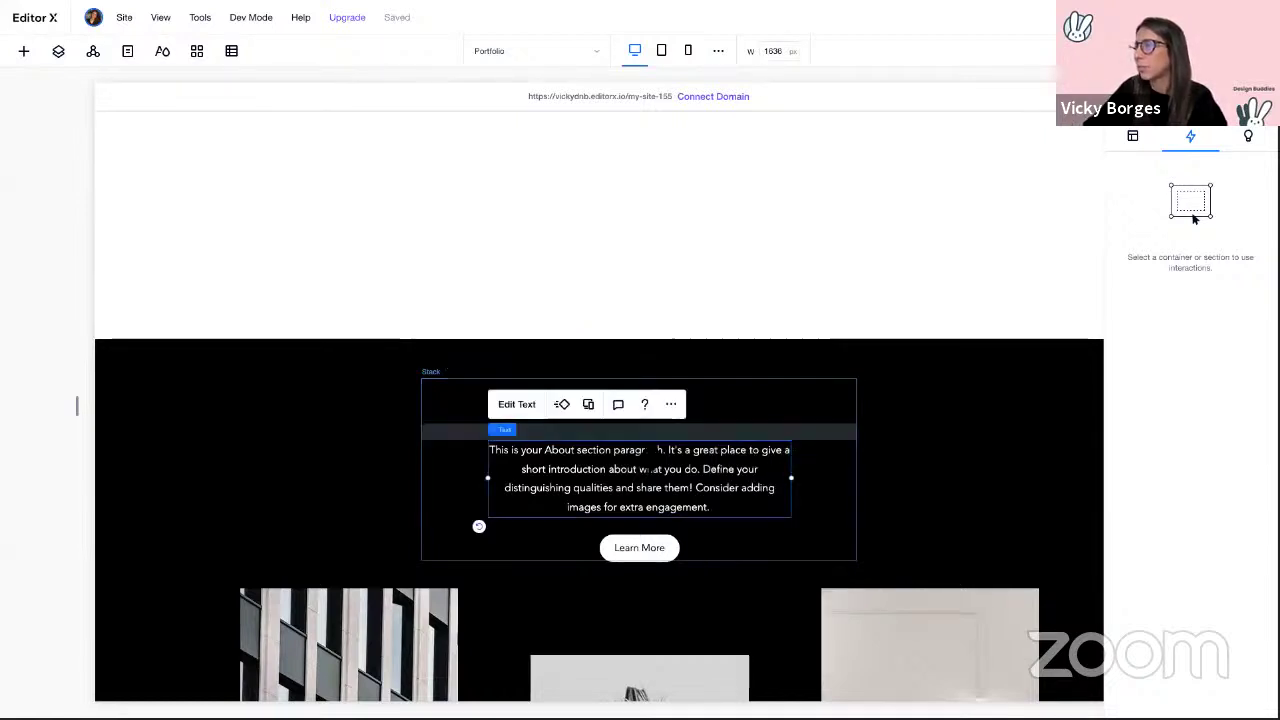
{"action": "left_click", "coordinate": [520, 406]}
{"action": "left_click", "coordinate": [843, 380]}
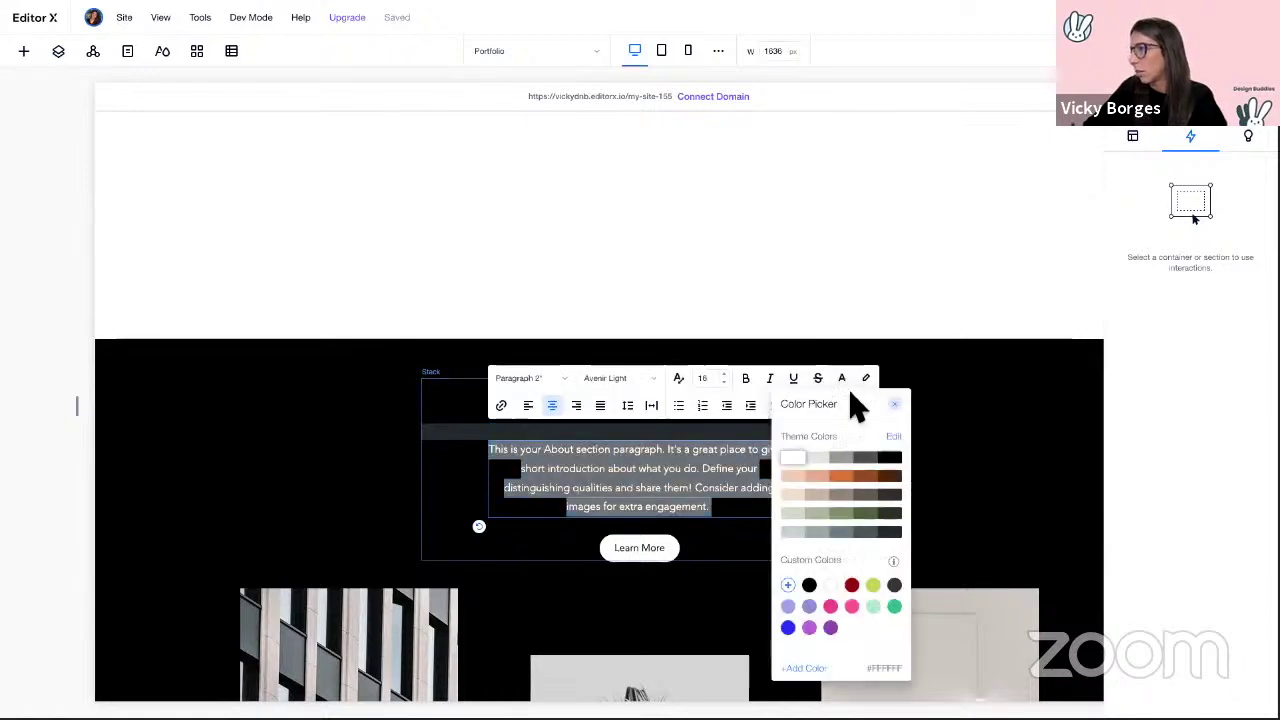
{"action": "left_click", "coordinate": [889, 457]}
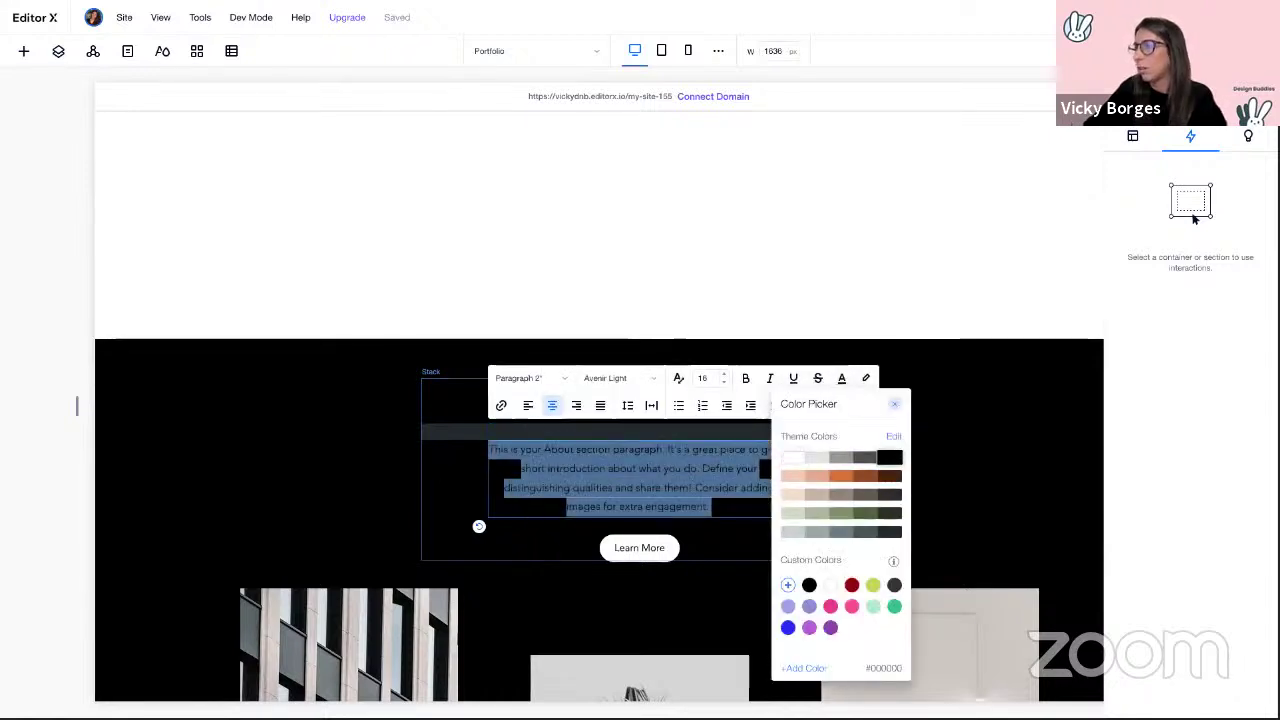
{"action": "left_click", "coordinate": [625, 550]}
Step: Give the Learn More button an orange background
{"action": "left_click", "coordinate": [625, 548]}
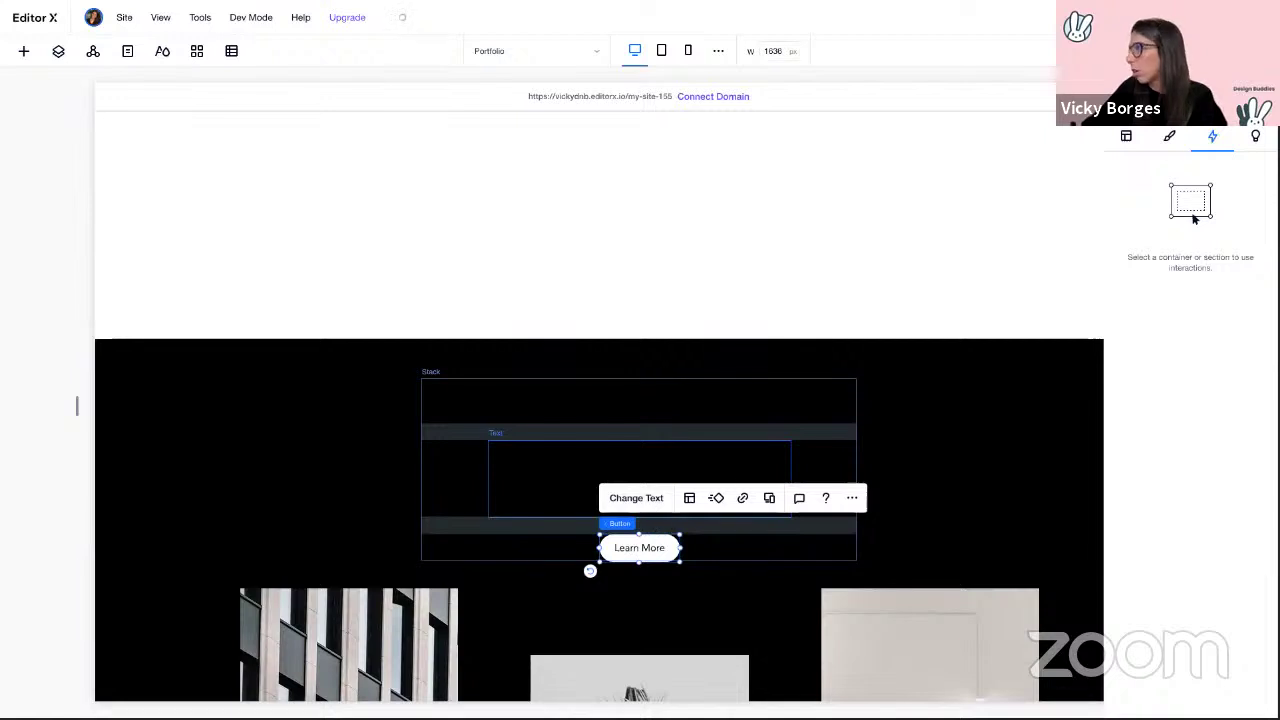
{"action": "left_click", "coordinate": [1169, 140]}
{"action": "left_click", "coordinate": [1162, 256]}
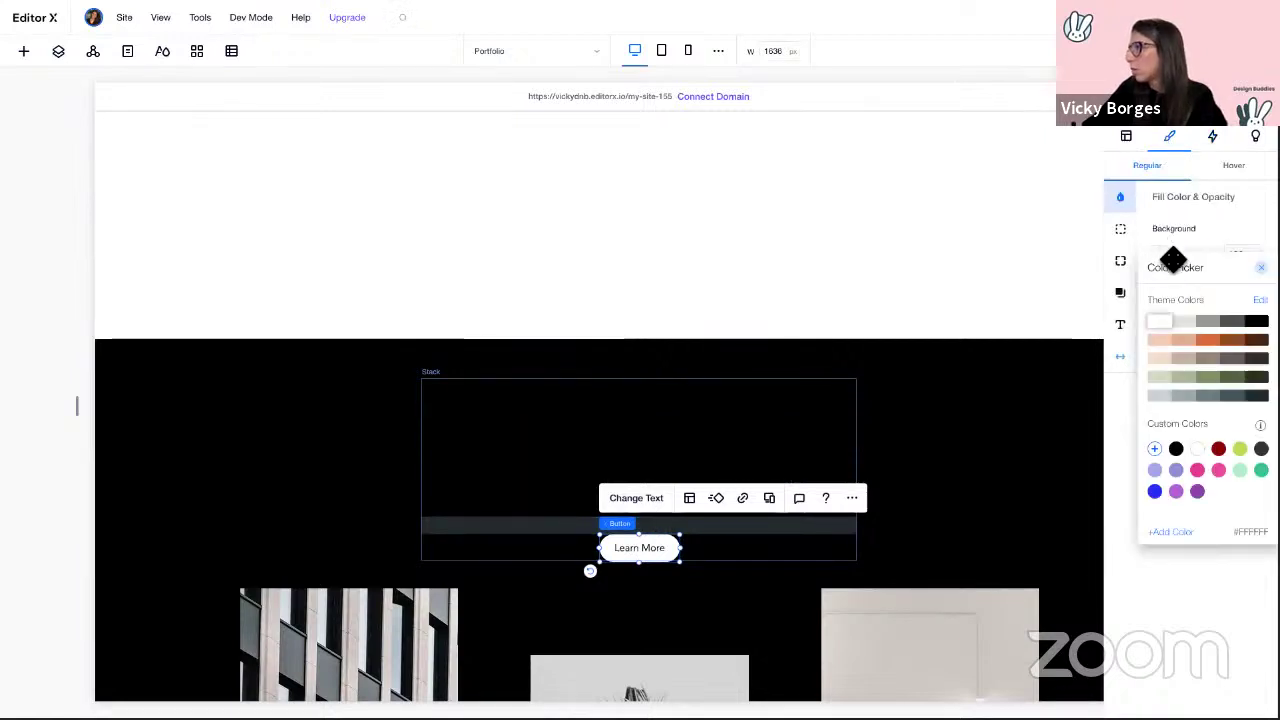
{"action": "left_click", "coordinate": [1209, 340]}
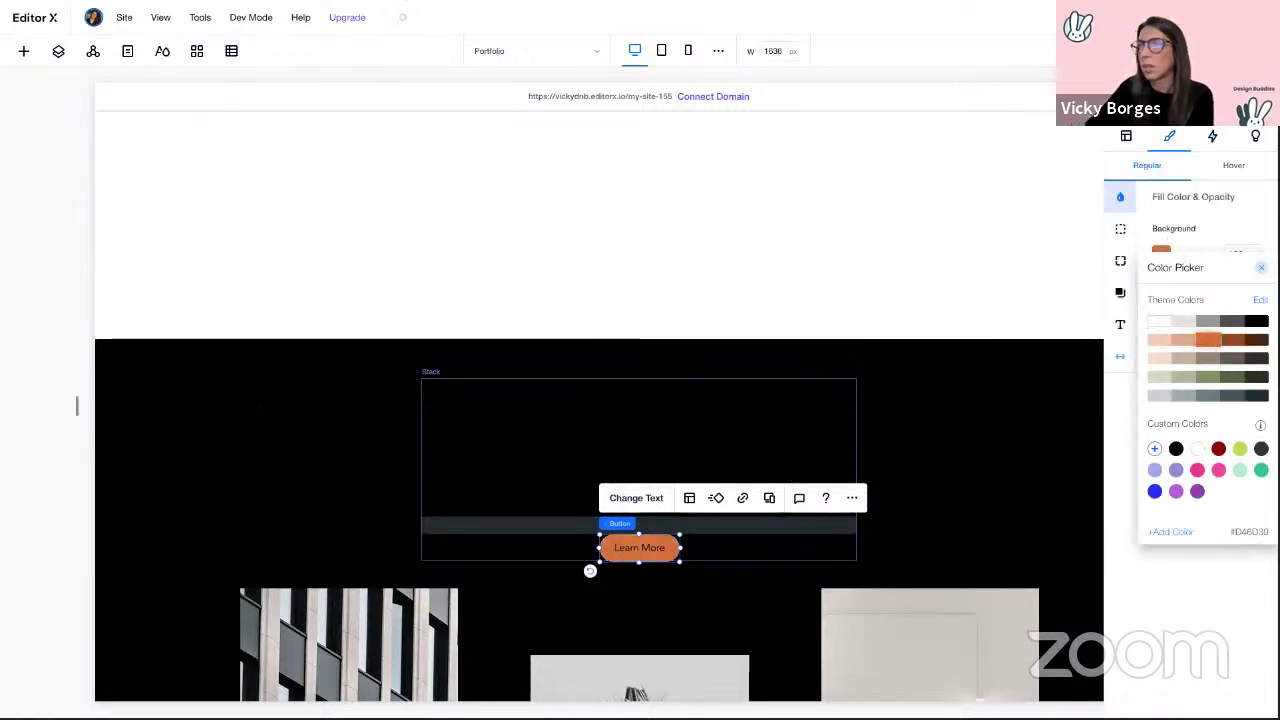
{"action": "left_click", "coordinate": [1261, 268]}
Step: Set the About Us section background to 0% opacity
{"action": "left_click", "coordinate": [238, 396]}
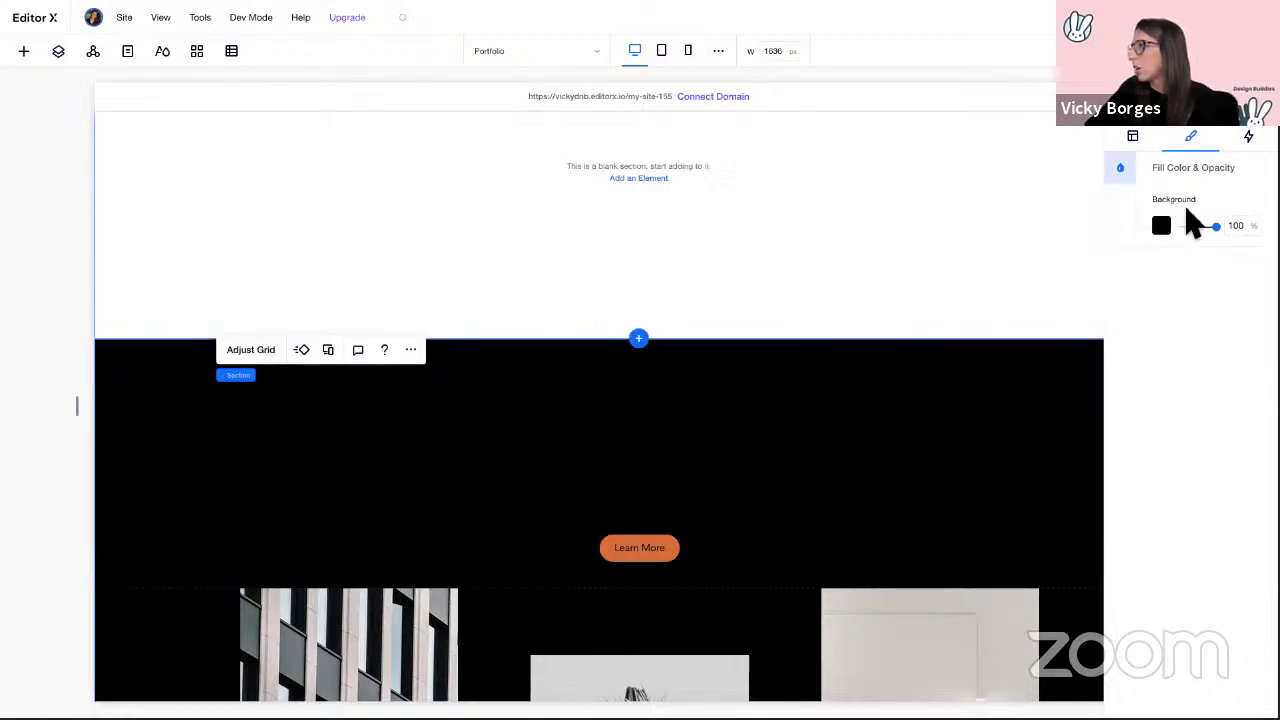
{"action": "left_click_drag", "start_coordinate": [1226, 242], "coordinate": [1163, 242]}
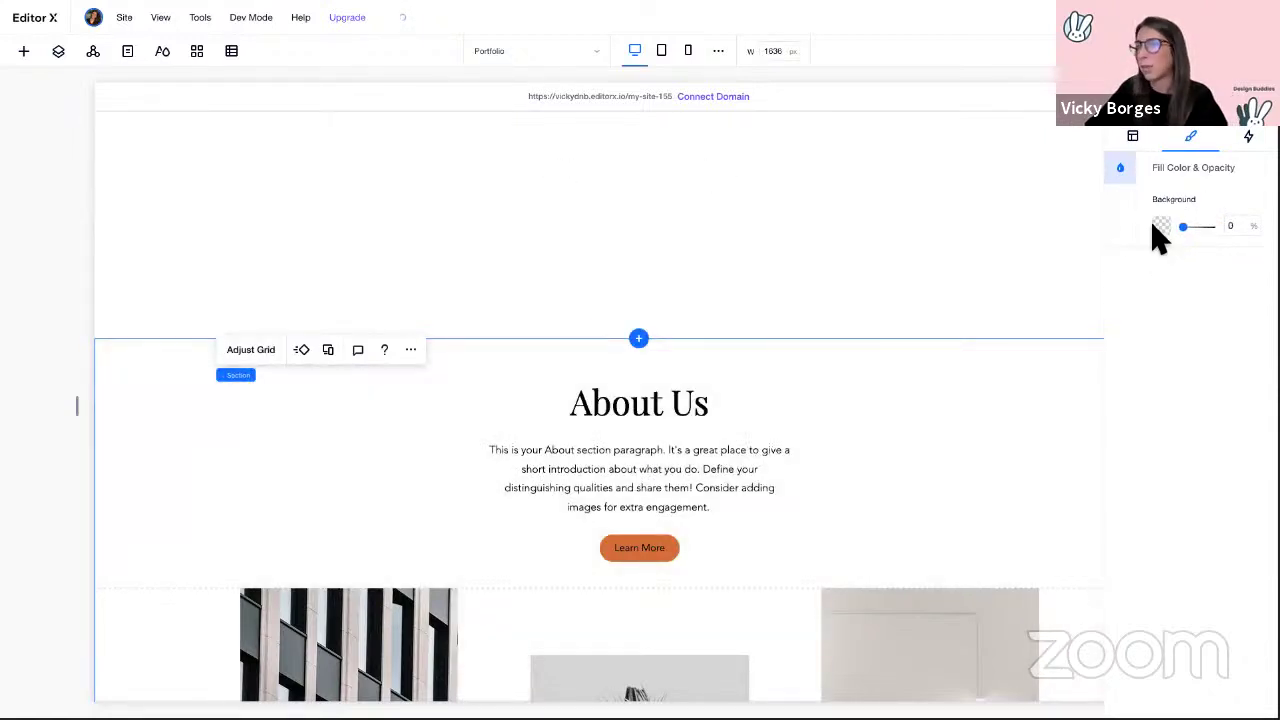
{"action": "left_click", "coordinate": [542, 188]}
{"action": "scroll", "coordinate": [549, 203], "scroll_direction": "up", "scroll_amount": 2}
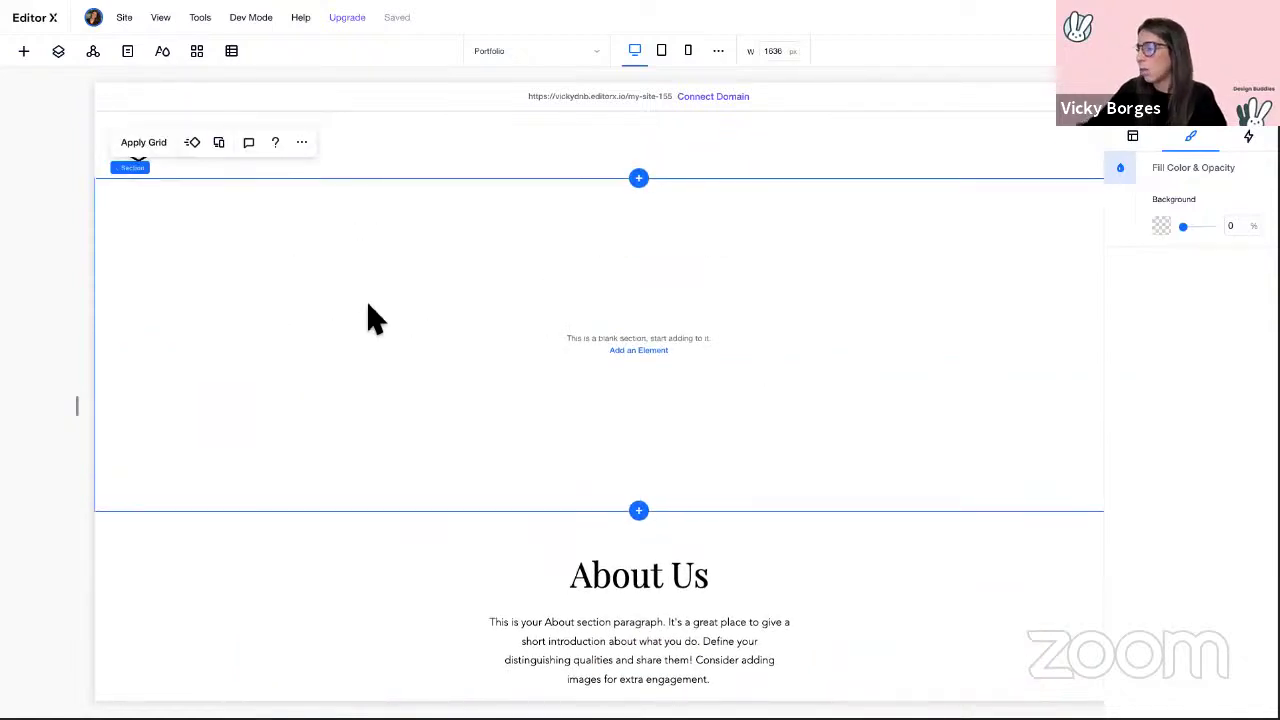
Step: Delete the empty section above About Us and scroll through the Portfolio page preview
{"action": "key", "text": "Delete"}
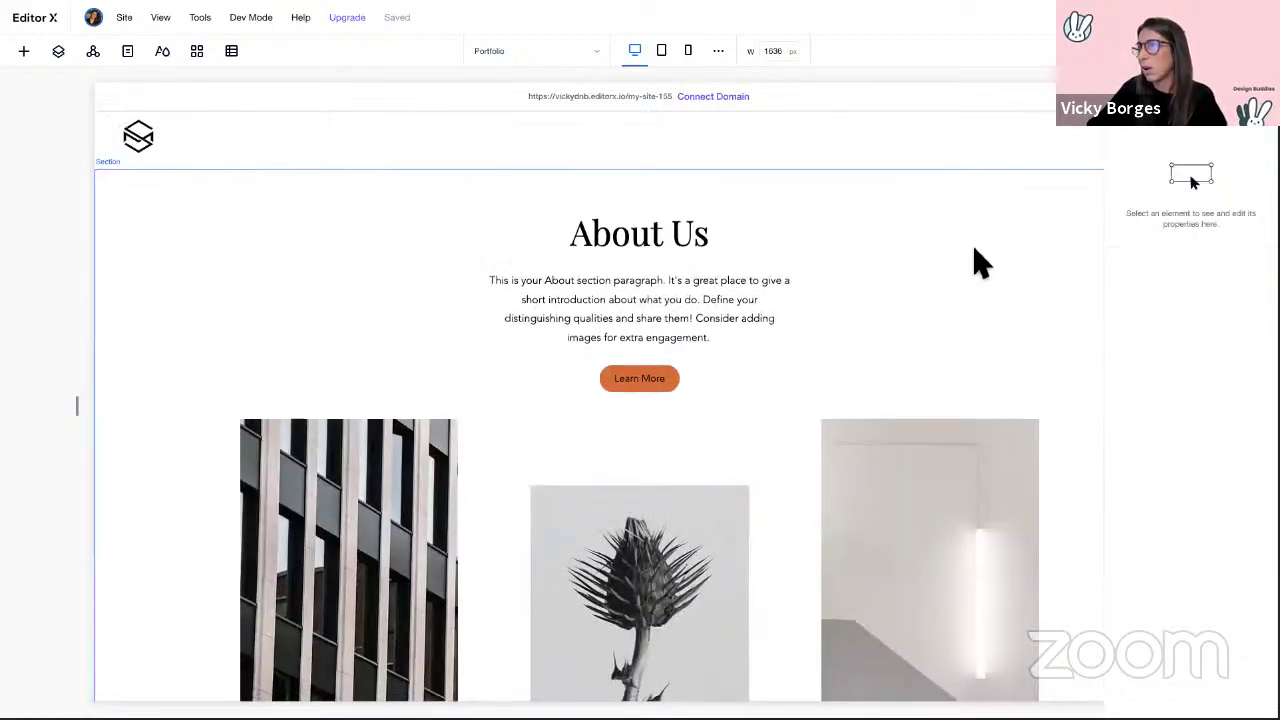
{"action": "scroll", "coordinate": [980, 262], "scroll_direction": "down", "scroll_amount": 1}
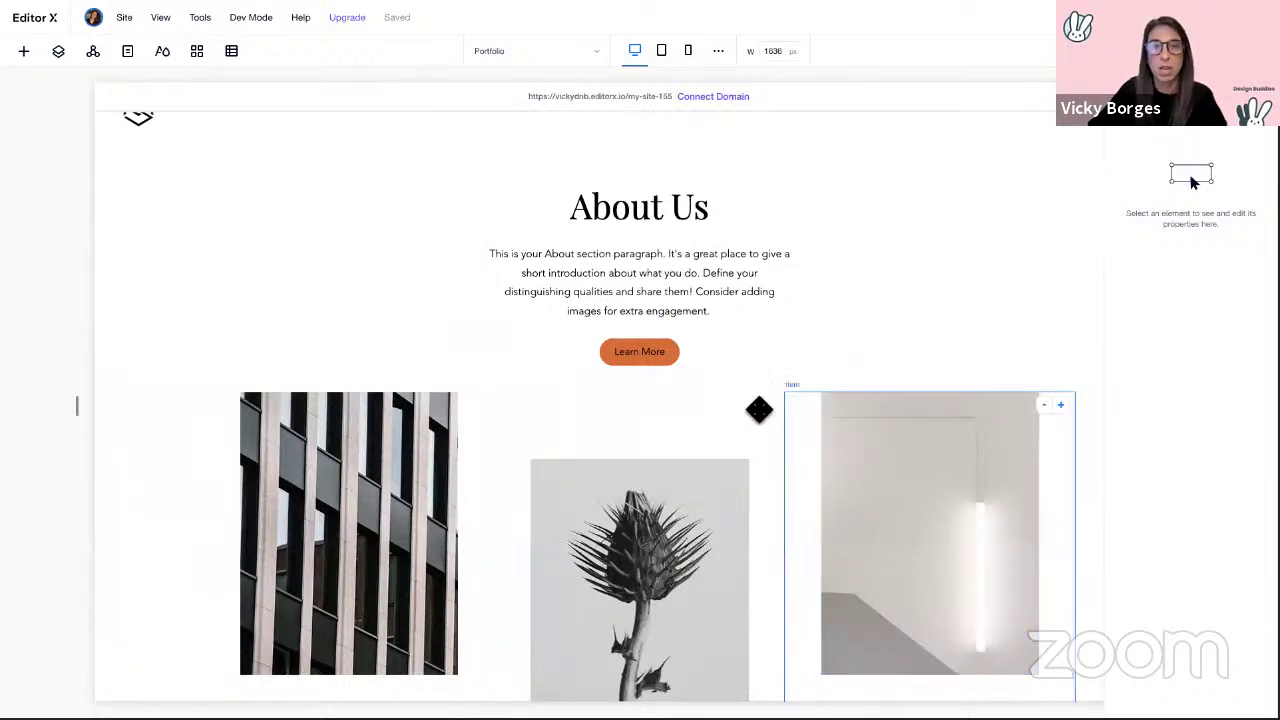
{"action": "scroll", "coordinate": [994, 277], "scroll_direction": "down", "scroll_amount": 1}
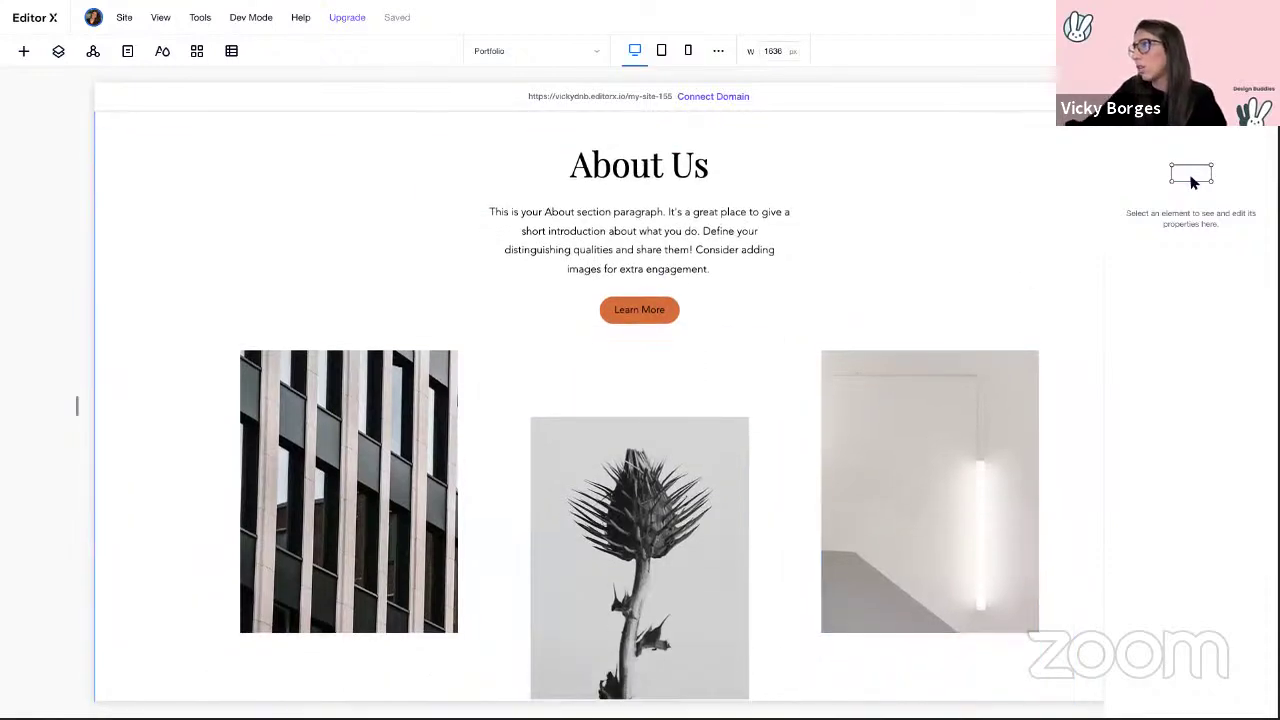
{"action": "scroll", "coordinate": [873, 355], "scroll_direction": "down", "scroll_amount": 2}
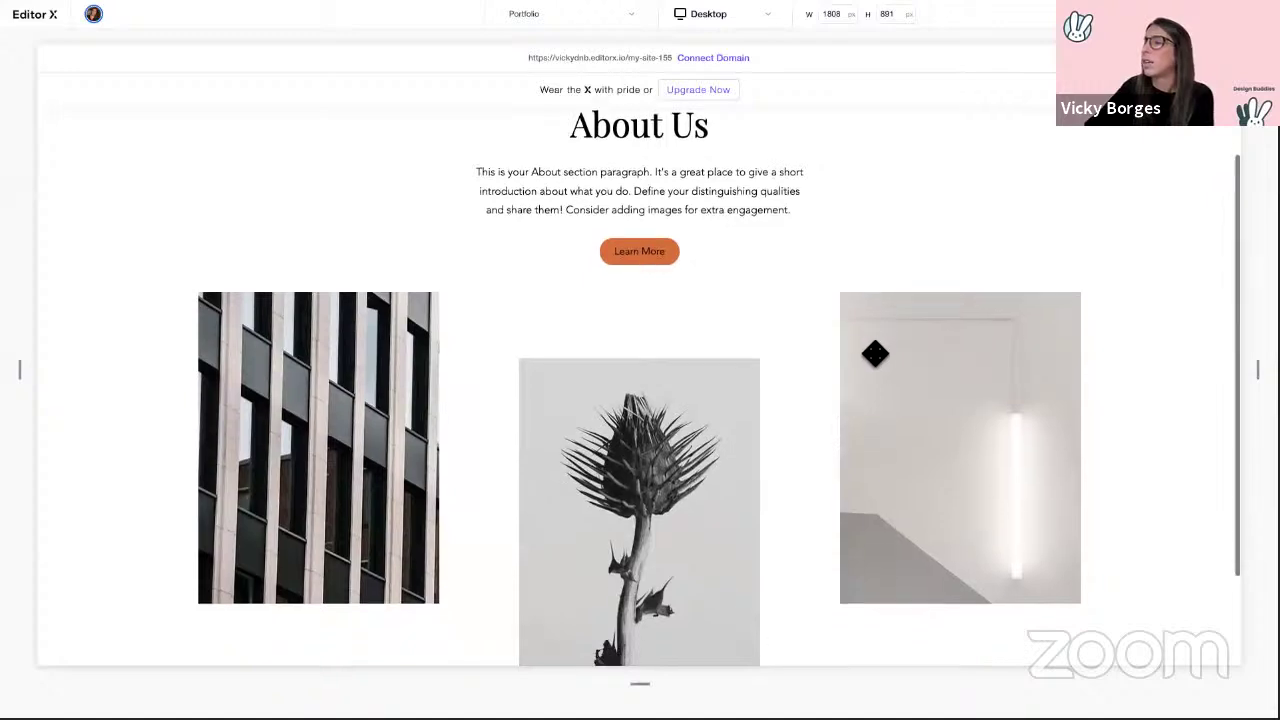
{"action": "scroll", "coordinate": [912, 371], "scroll_direction": "up", "scroll_amount": 1}
{"action": "scroll", "coordinate": [763, 323], "scroll_direction": "up", "scroll_amount": 2}
{"action": "scroll", "coordinate": [766, 323], "scroll_direction": "down", "scroll_amount": 2}
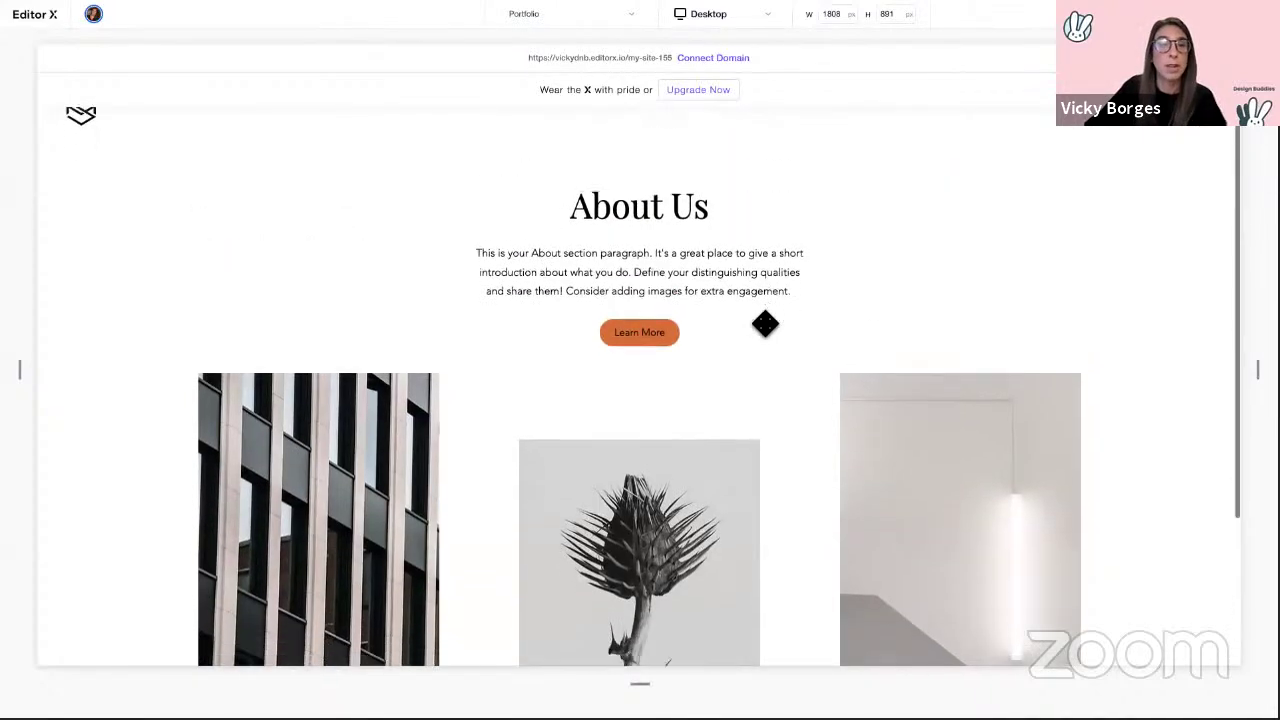
{"action": "scroll", "coordinate": [765, 319], "scroll_direction": "up", "scroll_amount": 3}
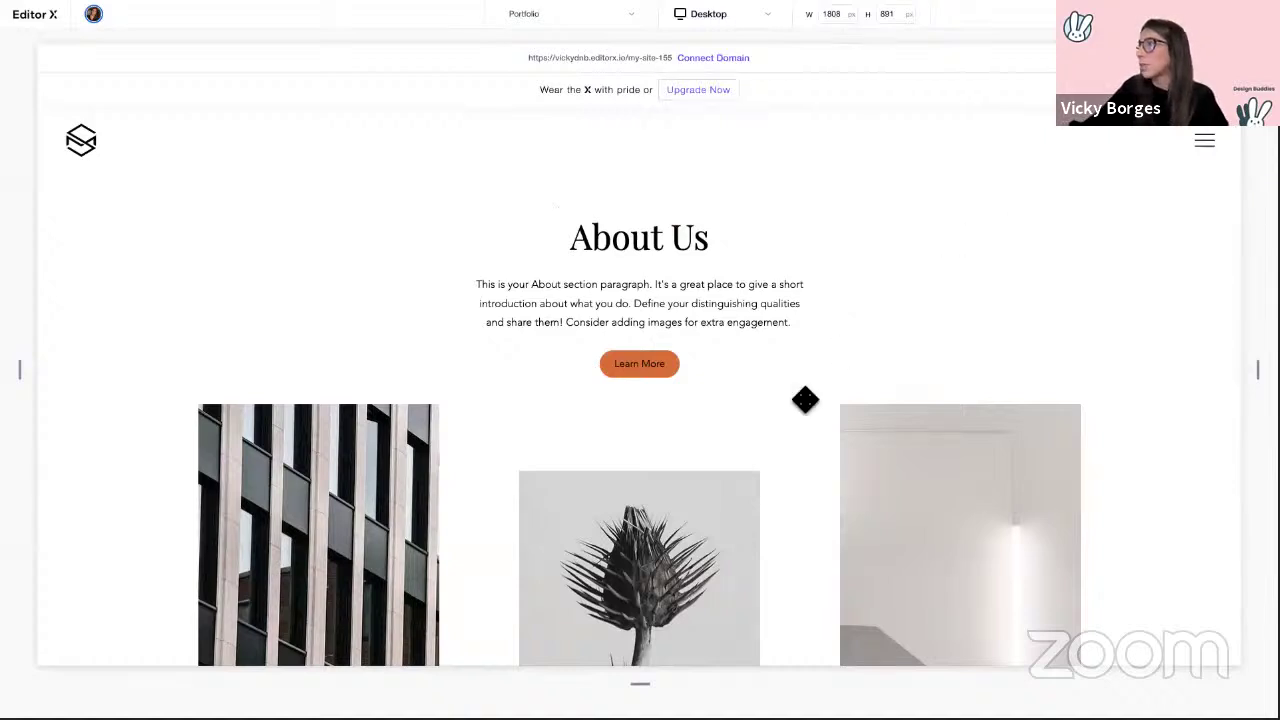
Step: Set the middle artichoke photo's scroll behaviour to Parallax and preview the effect
{"action": "left_click", "coordinate": [649, 430]}
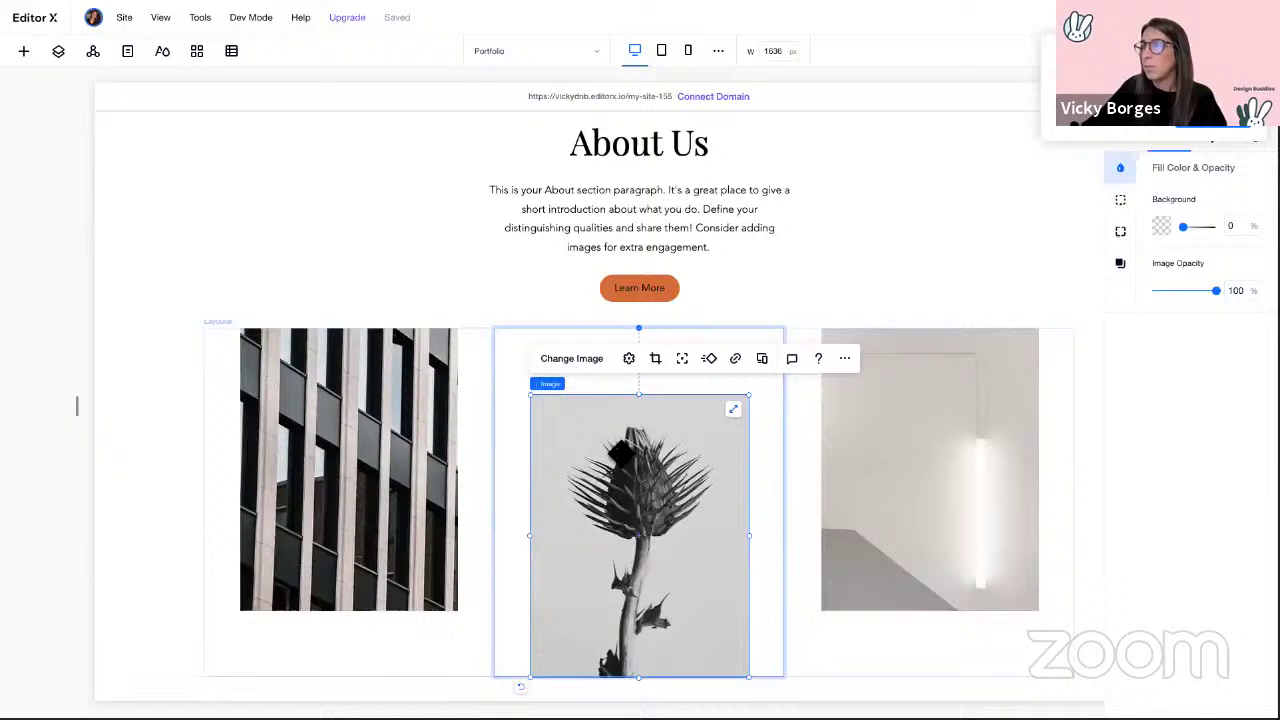
{"action": "left_click", "coordinate": [629, 359]}
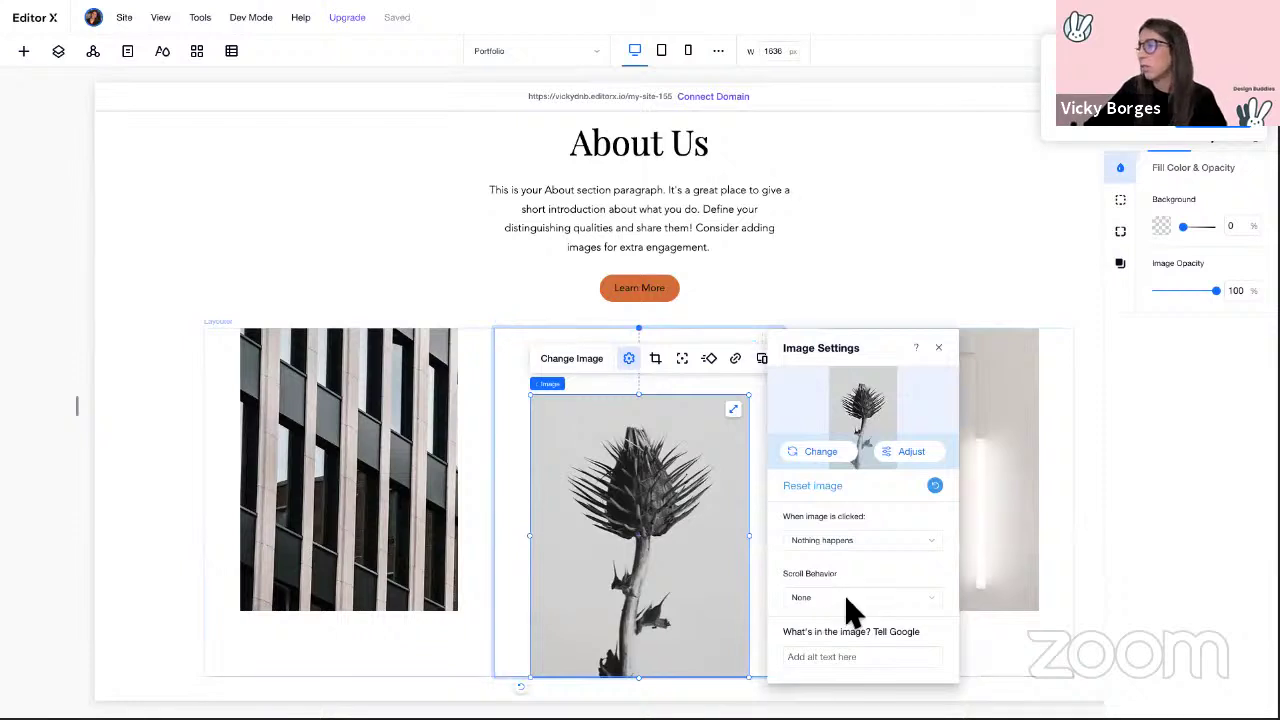
{"action": "left_click", "coordinate": [851, 600]}
{"action": "left_click", "coordinate": [824, 646]}
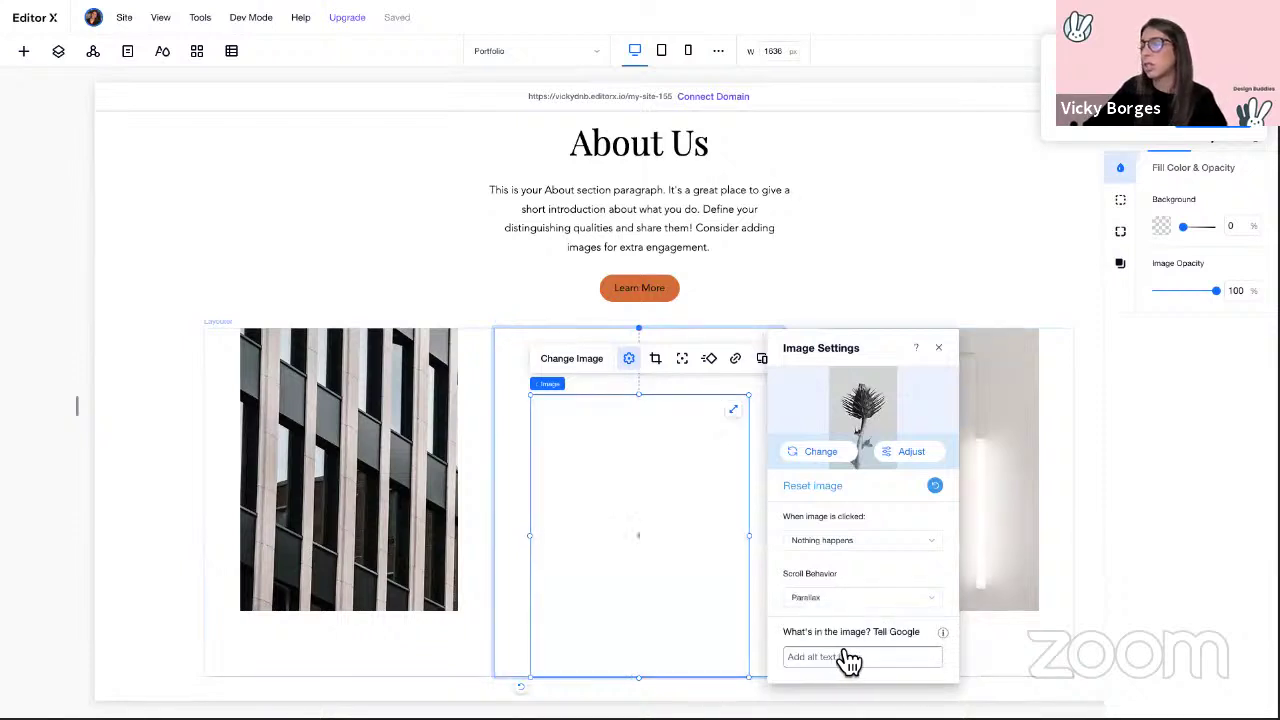
{"action": "left_click", "coordinate": [939, 349]}
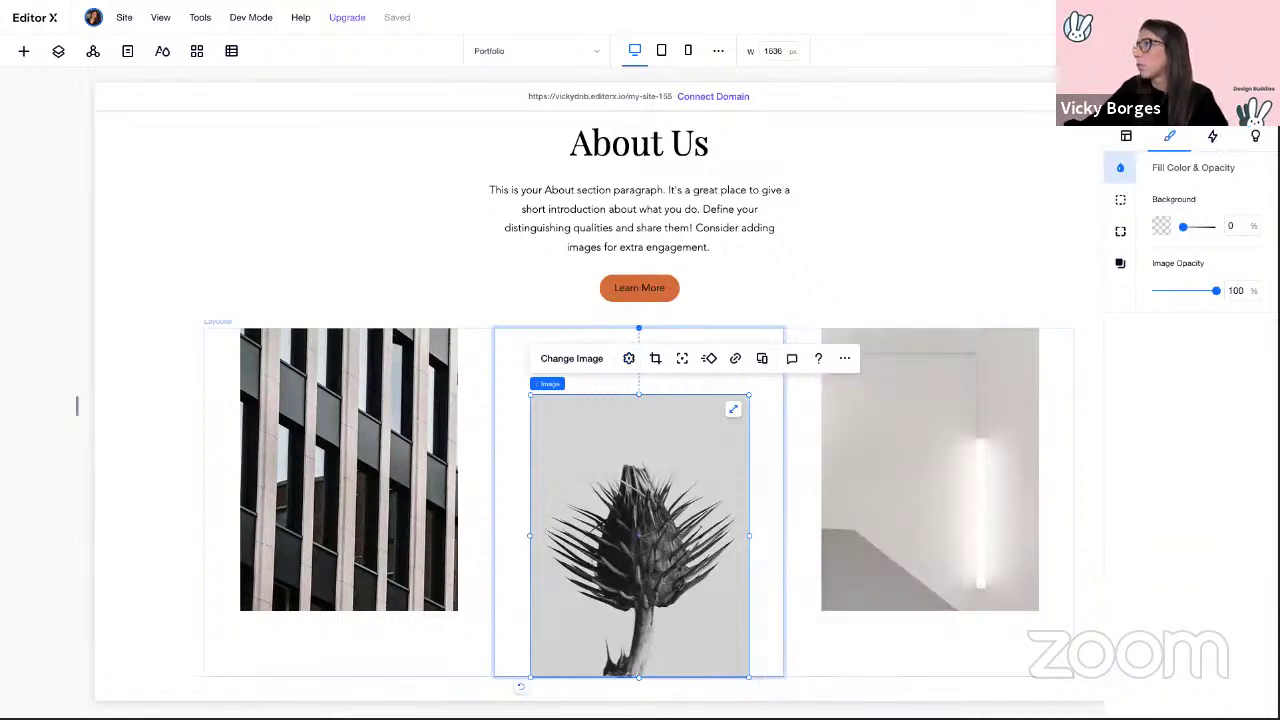
{"action": "left_click", "coordinate": [1185, 17]}
Step: Scroll the preview to check the parallax image, then exit preview
{"action": "scroll", "coordinate": [960, 276], "scroll_direction": "down", "scroll_amount": 1}
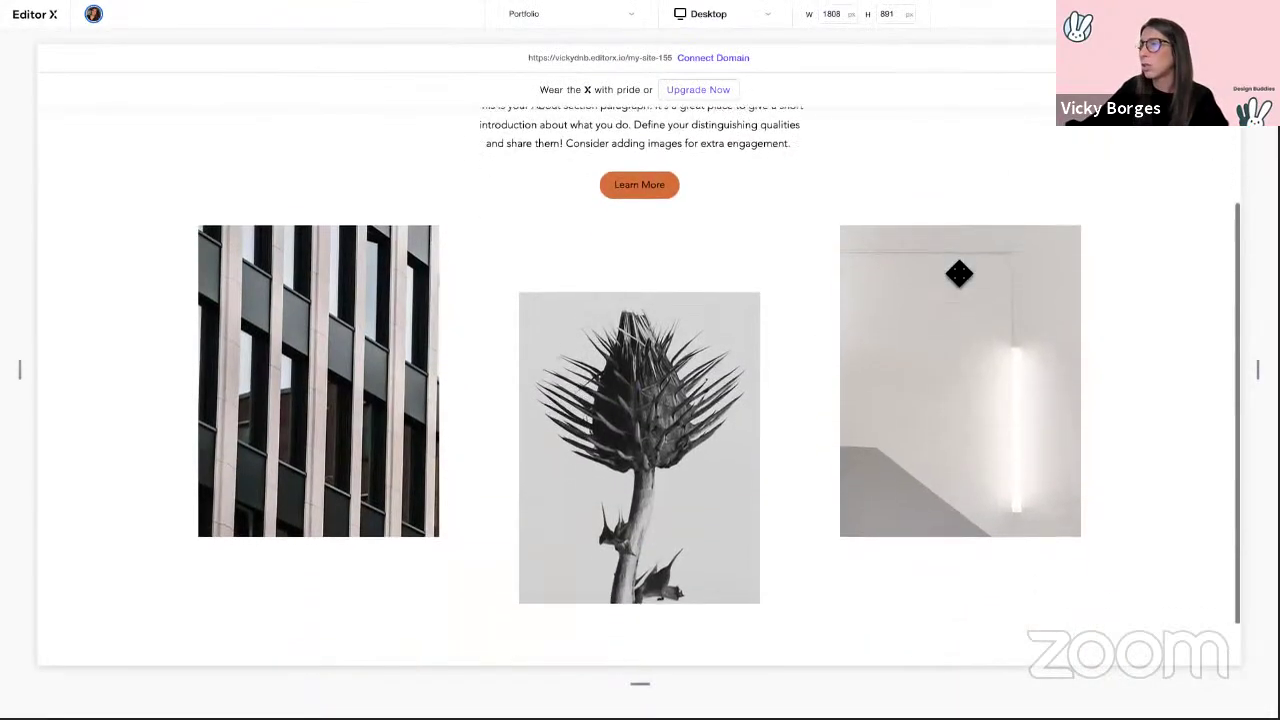
{"action": "scroll", "coordinate": [959, 274], "scroll_direction": "up", "scroll_amount": 1}
{"action": "scroll", "coordinate": [959, 273], "scroll_direction": "down", "scroll_amount": 1}
{"action": "scroll", "coordinate": [959, 273], "scroll_direction": "up", "scroll_amount": 1}
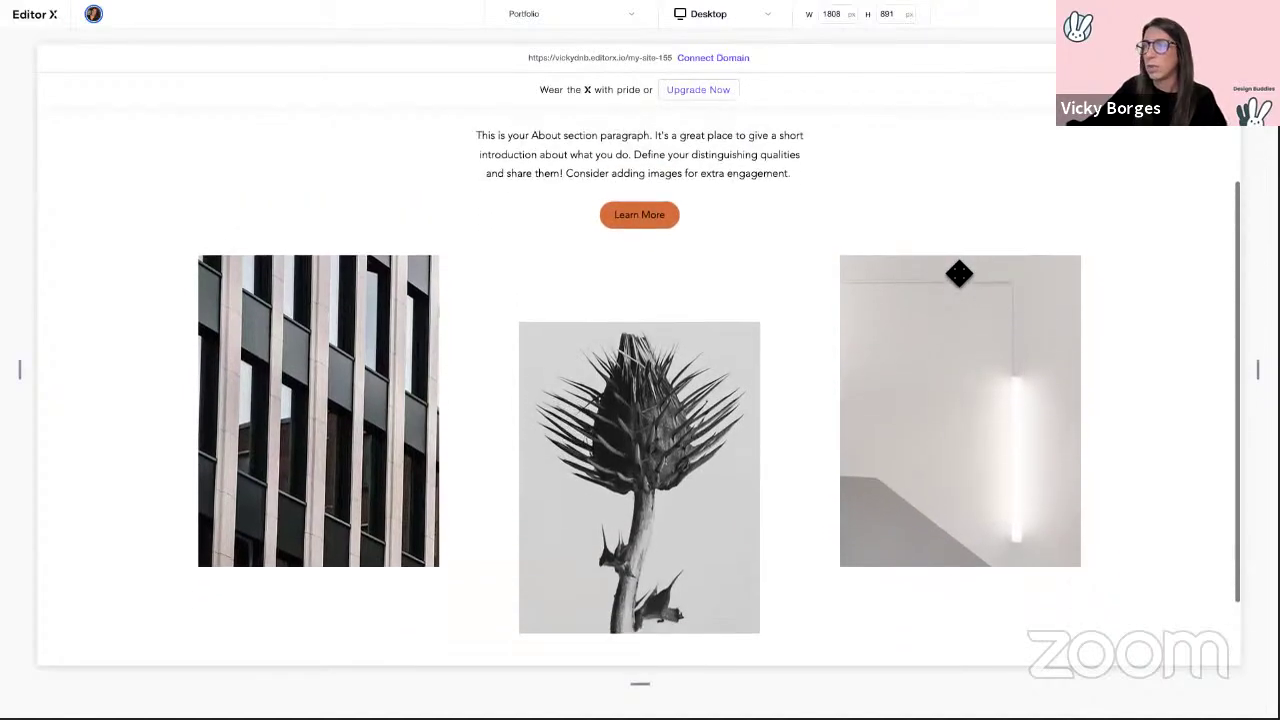
{"action": "scroll", "coordinate": [959, 278], "scroll_direction": "down", "scroll_amount": 1}
{"action": "scroll", "coordinate": [957, 280], "scroll_direction": "up", "scroll_amount": 1}
{"action": "scroll", "coordinate": [957, 280], "scroll_direction": "down", "scroll_amount": 1}
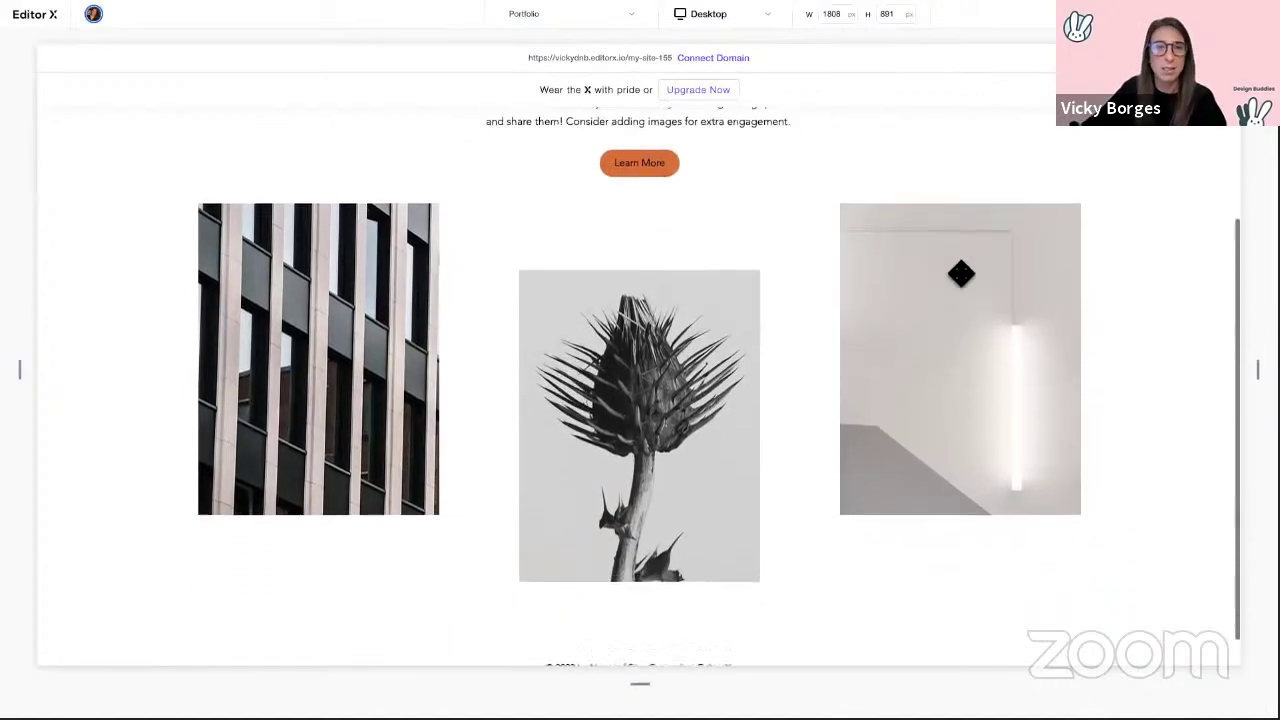
{"action": "scroll", "coordinate": [960, 275], "scroll_direction": "up", "scroll_amount": 1}
{"action": "scroll", "coordinate": [961, 273], "scroll_direction": "down", "scroll_amount": 1}
{"action": "scroll", "coordinate": [960, 277], "scroll_direction": "up", "scroll_amount": 1}
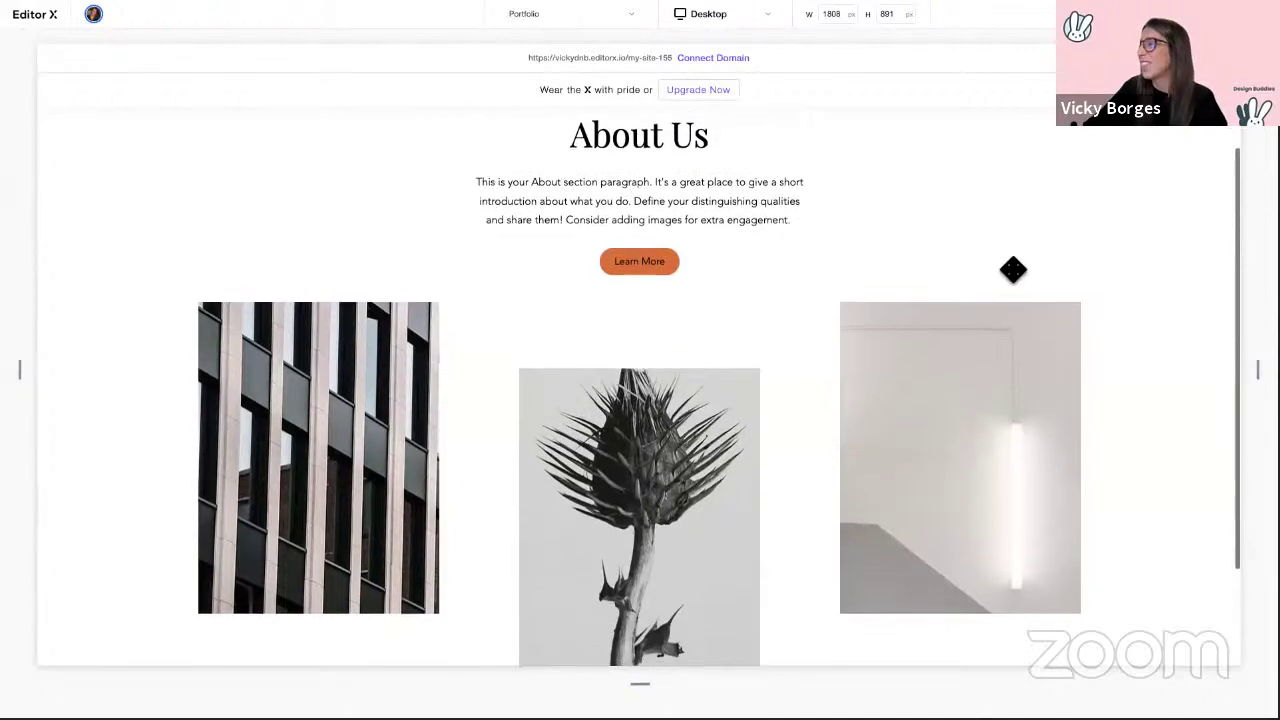
{"action": "scroll", "coordinate": [1011, 271], "scroll_direction": "down", "scroll_amount": 1}
{"action": "key", "text": "ctrl+shift+p"}
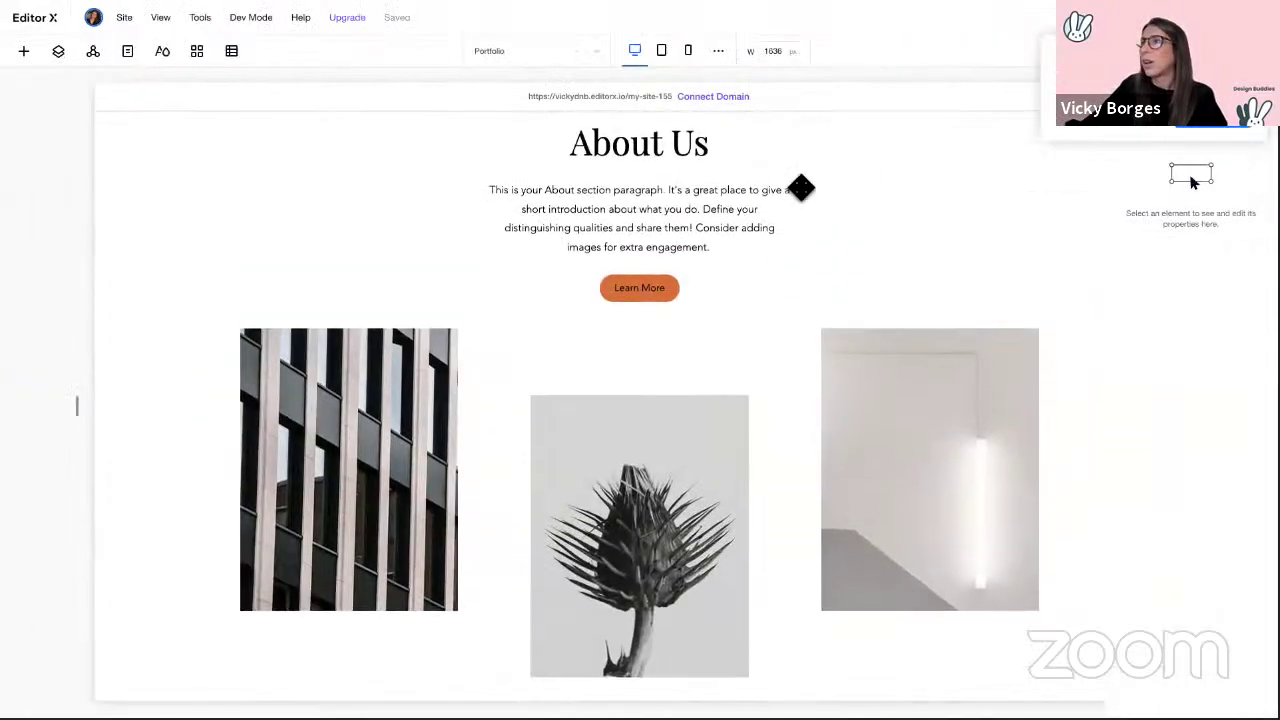
Step: Browse the finished example site's Portfolio page with Our Projects, then return to the editor
{"action": "key", "text": "ctrl+Left"}
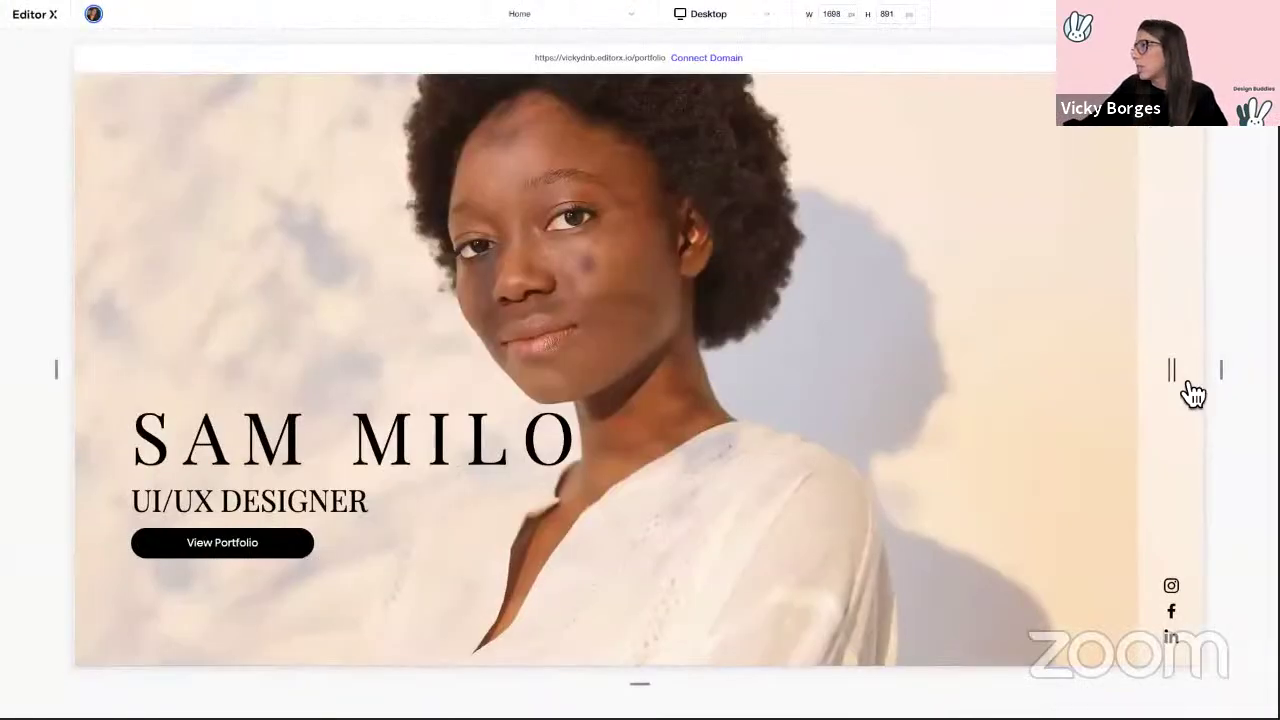
{"action": "left_click", "coordinate": [1178, 378]}
{"action": "left_click", "coordinate": [1120, 186]}
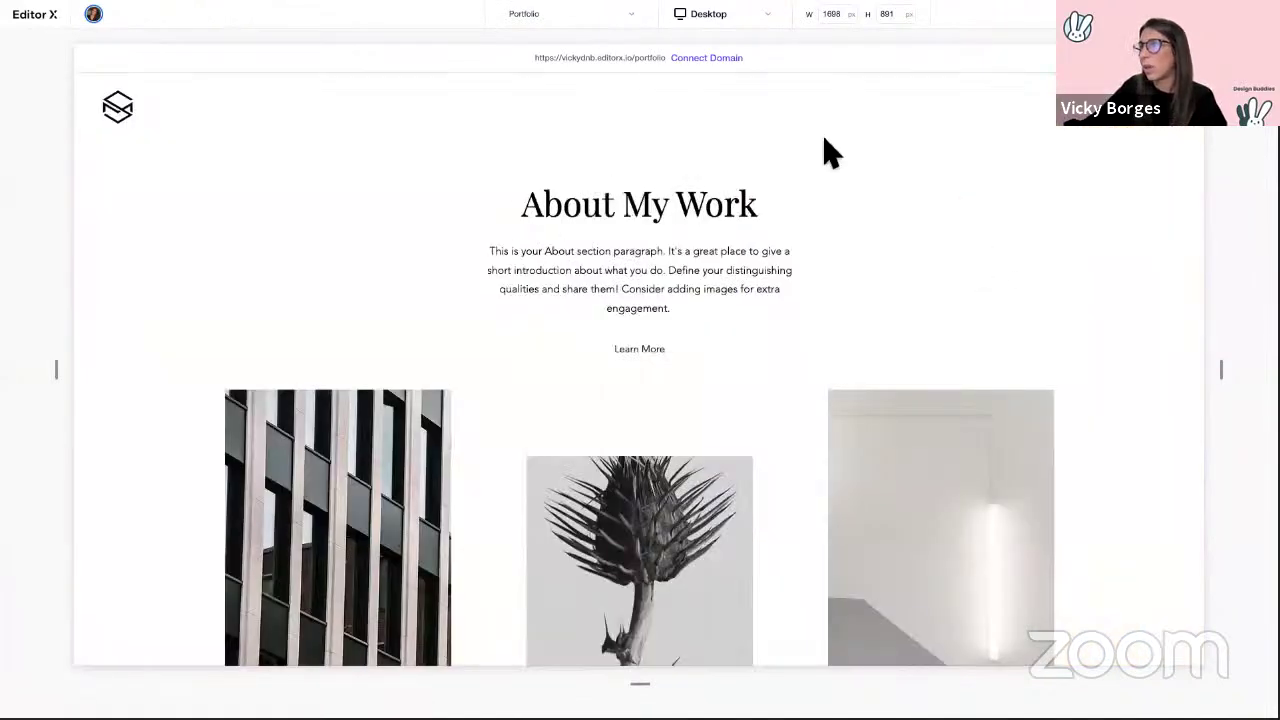
{"action": "scroll", "coordinate": [743, 289], "scroll_direction": "down", "scroll_amount": 10}
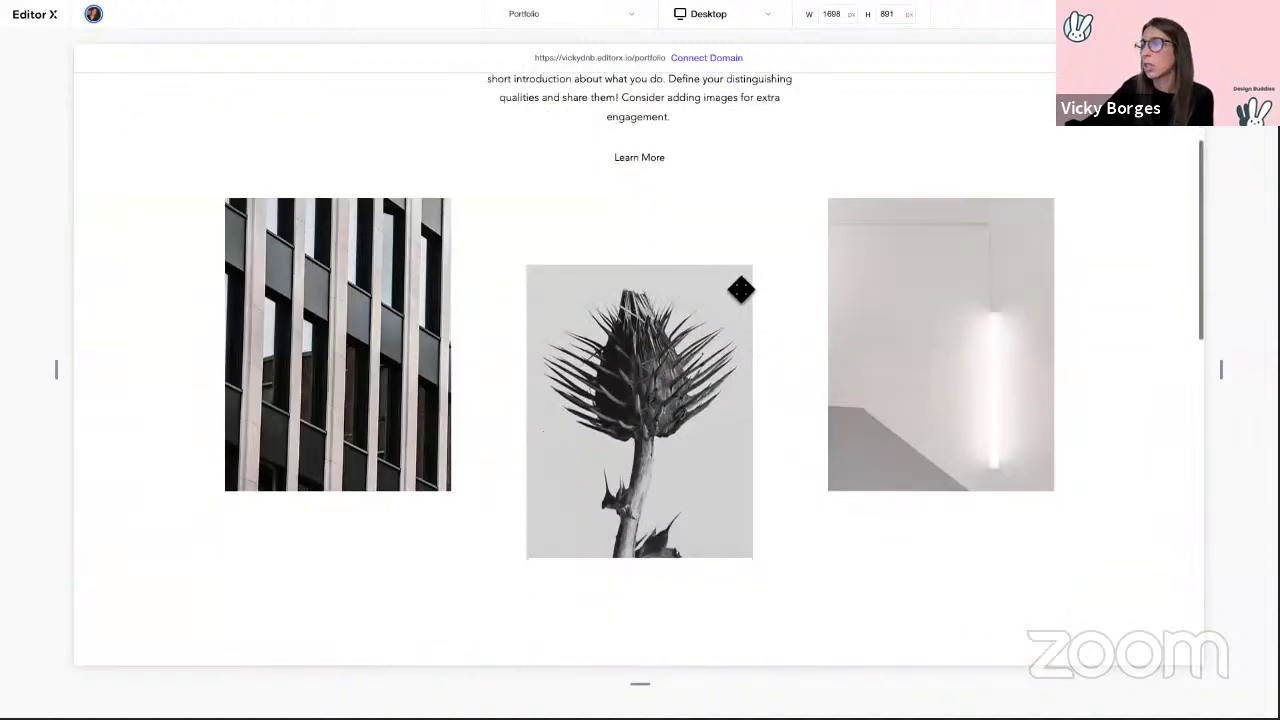
{"action": "scroll", "coordinate": [741, 289], "scroll_direction": "down", "scroll_amount": 2}
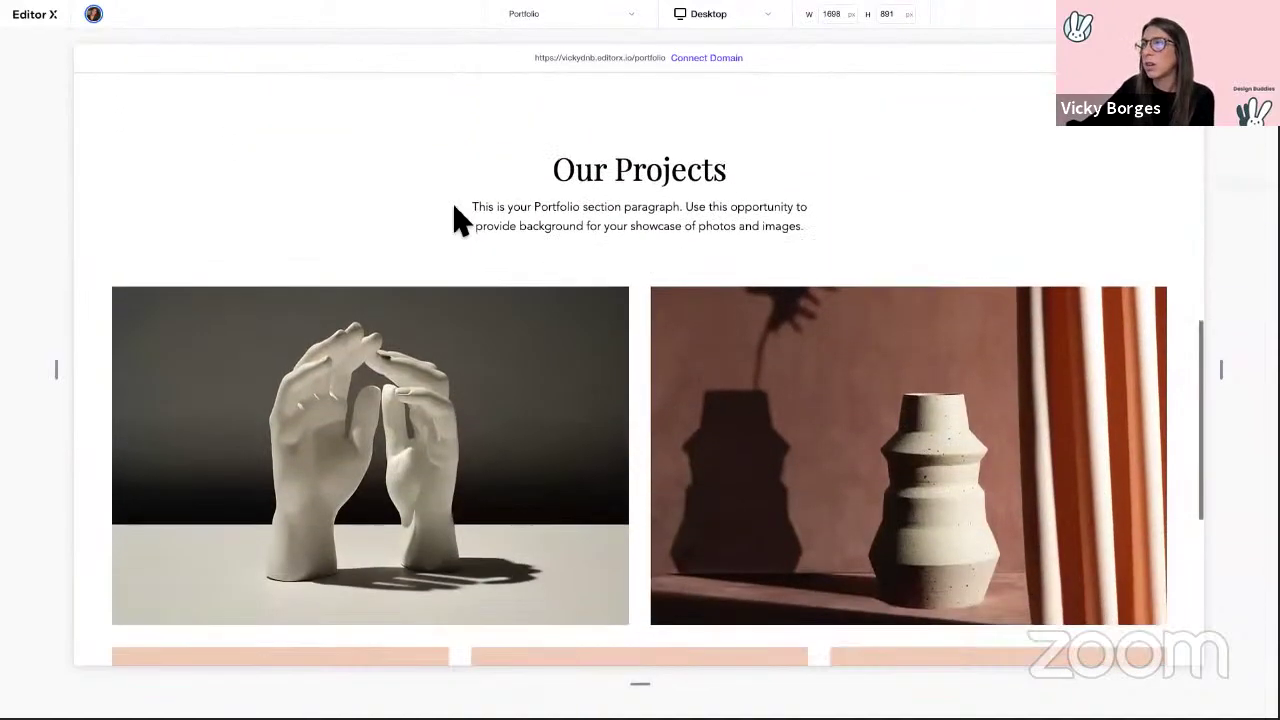
{"action": "scroll", "coordinate": [530, 422], "scroll_direction": "down", "scroll_amount": 4}
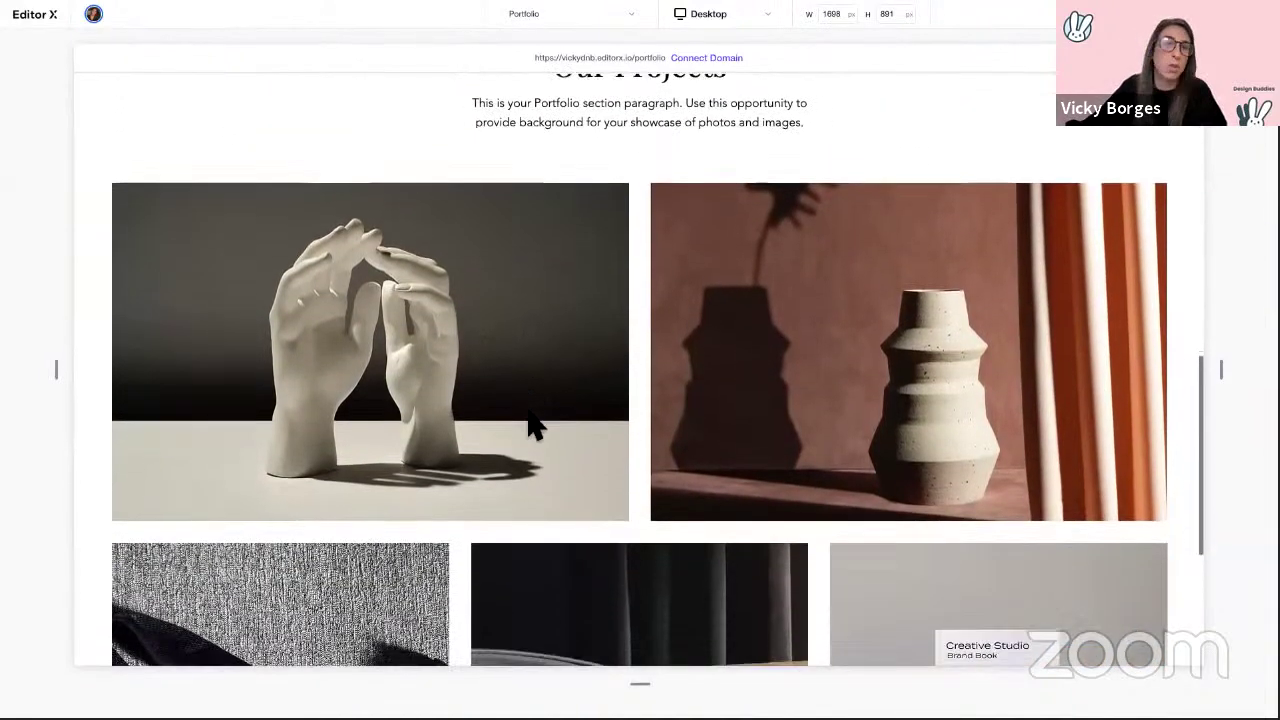
{"action": "scroll", "coordinate": [530, 422], "scroll_direction": "down", "scroll_amount": 4}
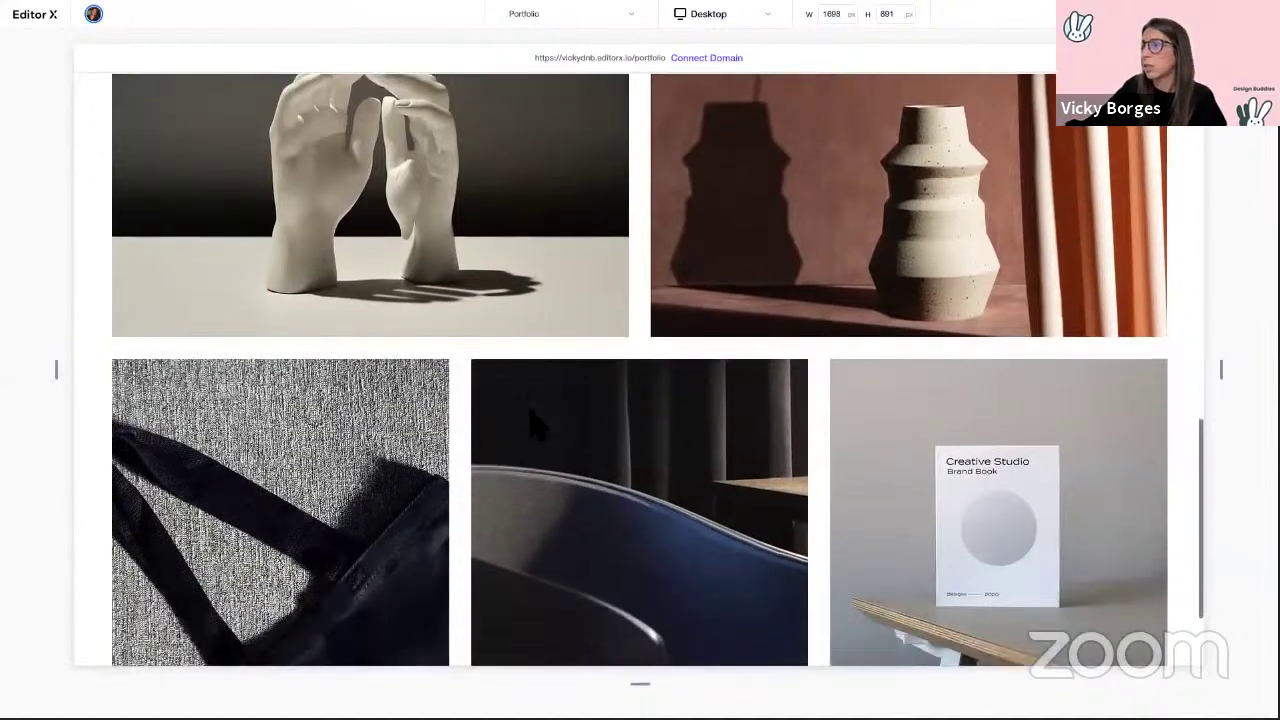
{"action": "scroll", "coordinate": [522, 428], "scroll_direction": "up", "scroll_amount": 6}
{"action": "scroll", "coordinate": [520, 425], "scroll_direction": "up", "scroll_amount": 3}
{"action": "key", "text": "ctrl+Right"}
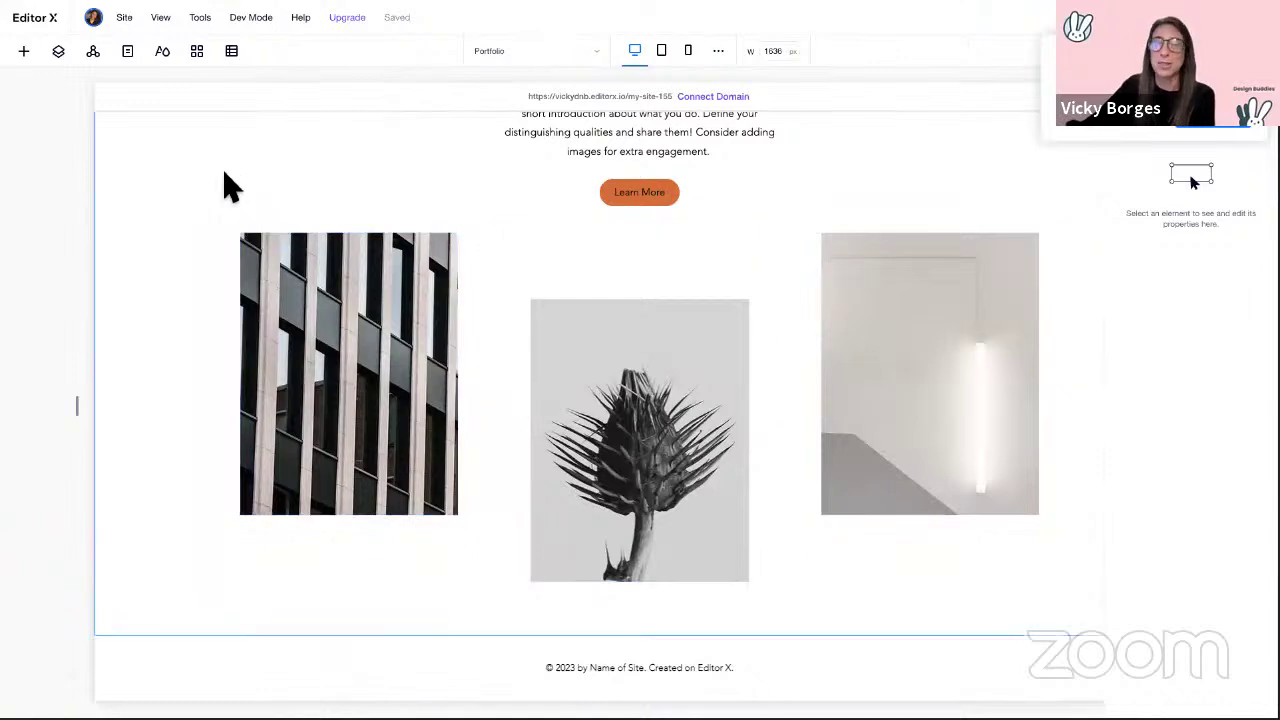
Step: Drop the Our Projects portfolio composition below the About Us section
{"action": "left_click", "coordinate": [23, 51]}
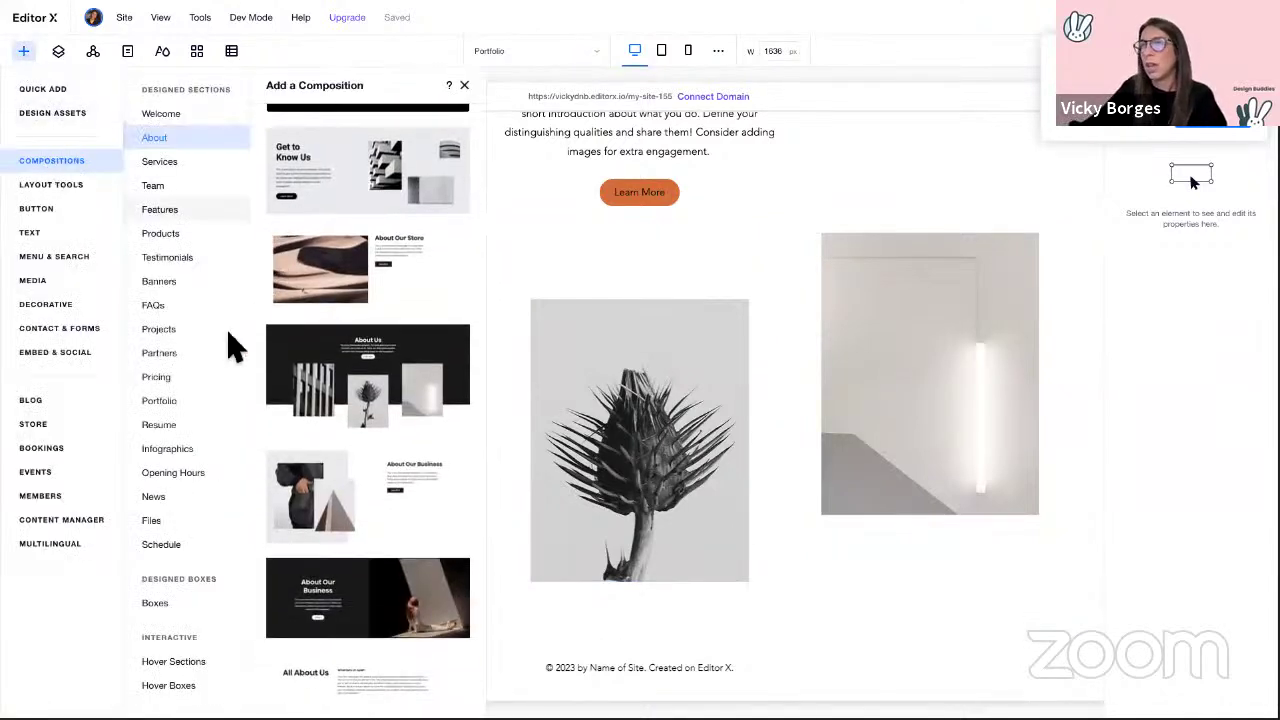
{"action": "left_click", "coordinate": [171, 408]}
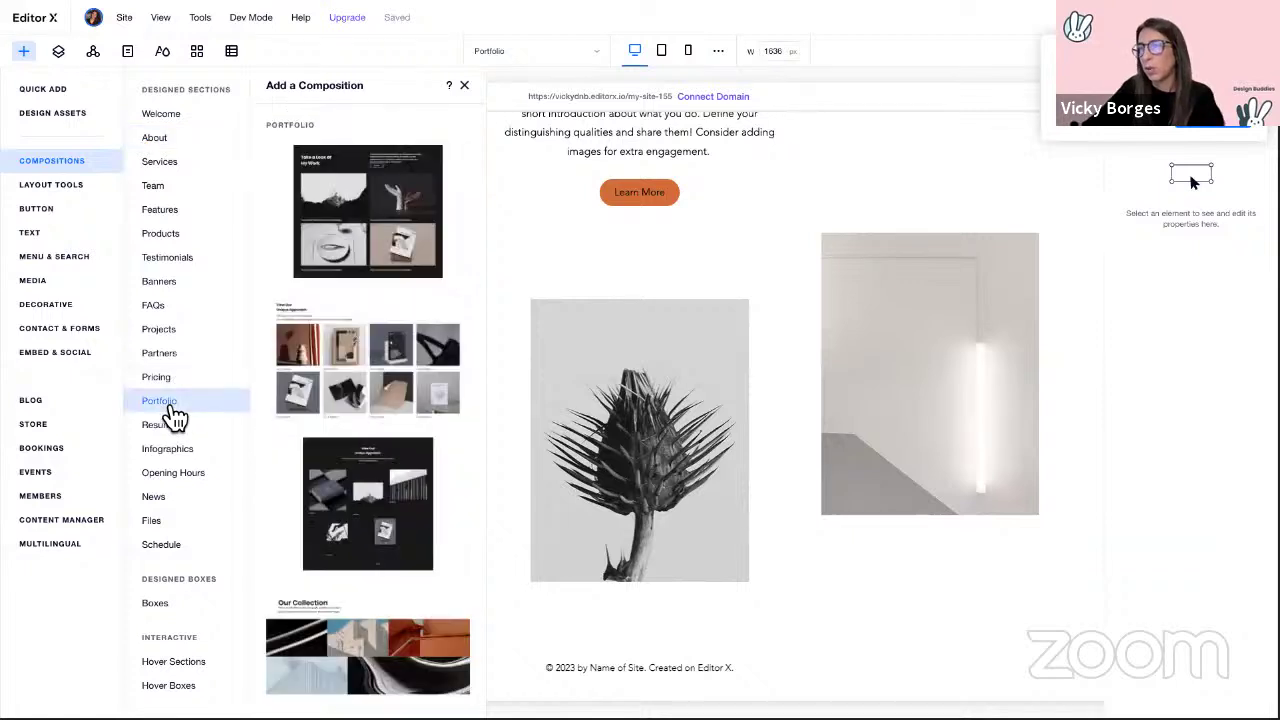
{"action": "scroll", "coordinate": [358, 362], "scroll_direction": "down", "scroll_amount": 1}
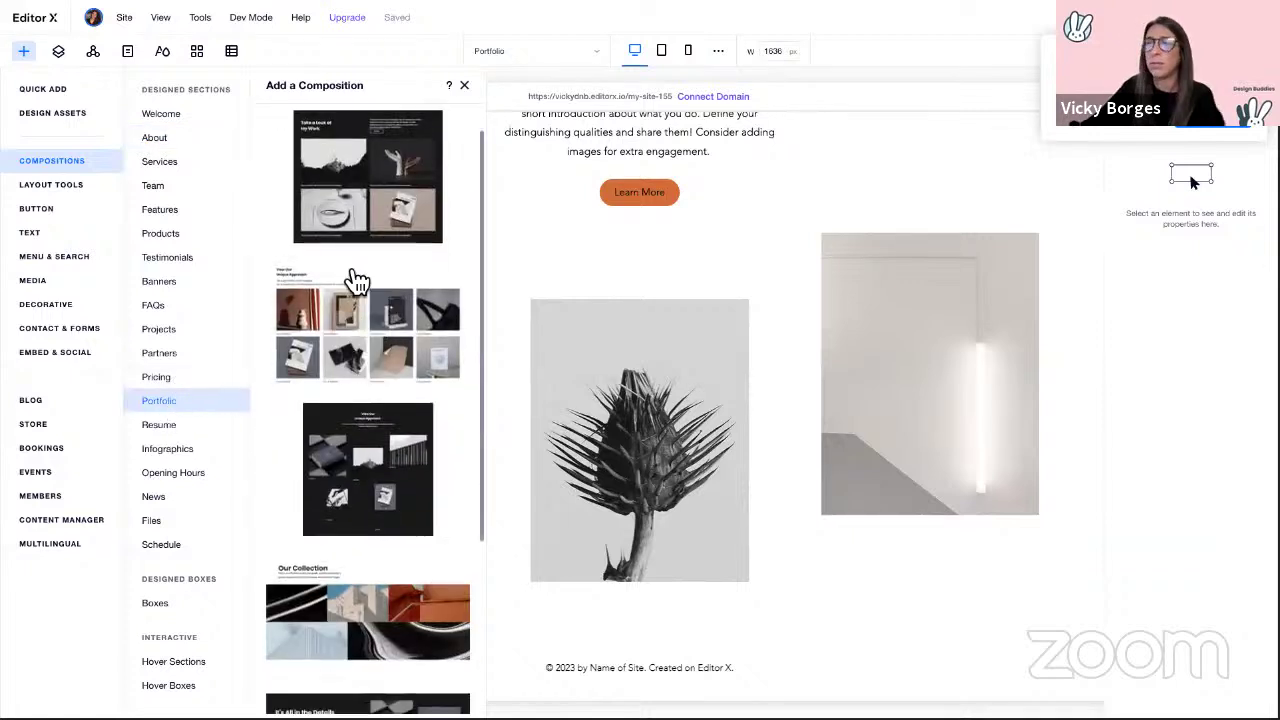
{"action": "scroll", "coordinate": [472, 490], "scroll_direction": "down", "scroll_amount": 5}
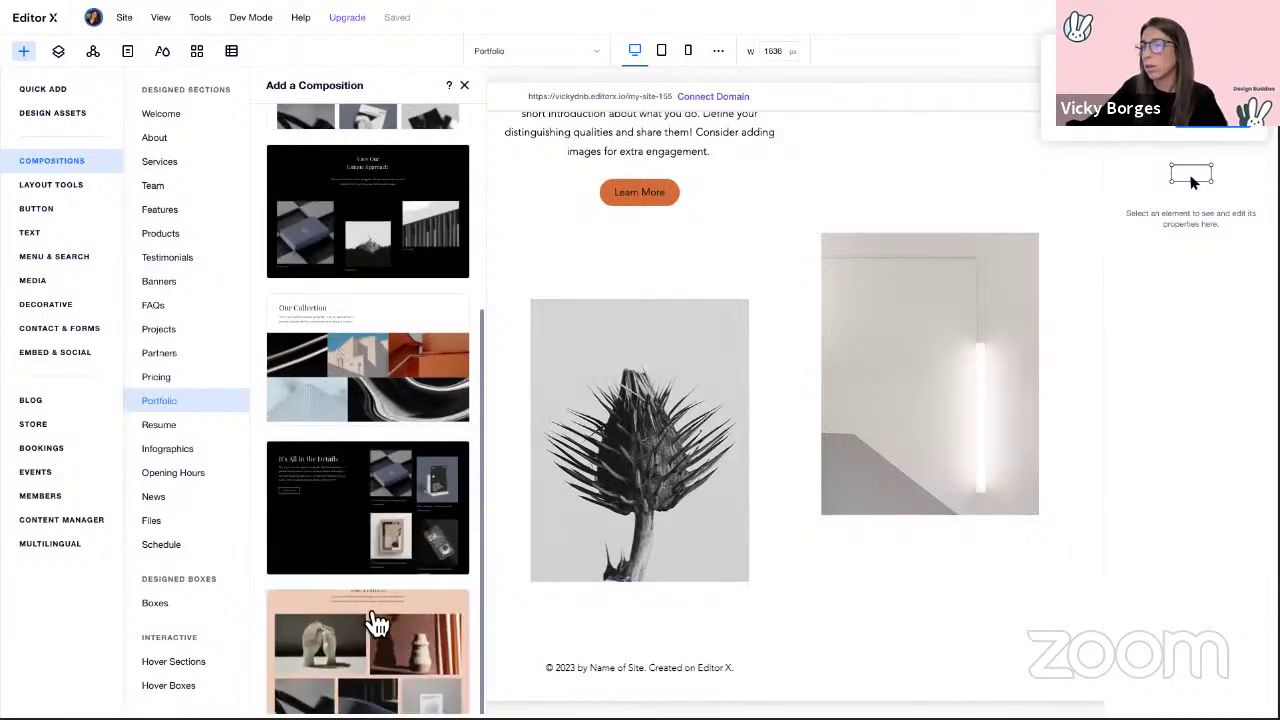
{"action": "left_click_drag", "start_coordinate": [371, 648], "coordinate": [657, 651]}
{"action": "scroll", "coordinate": [657, 651], "scroll_direction": "down", "scroll_amount": 7}
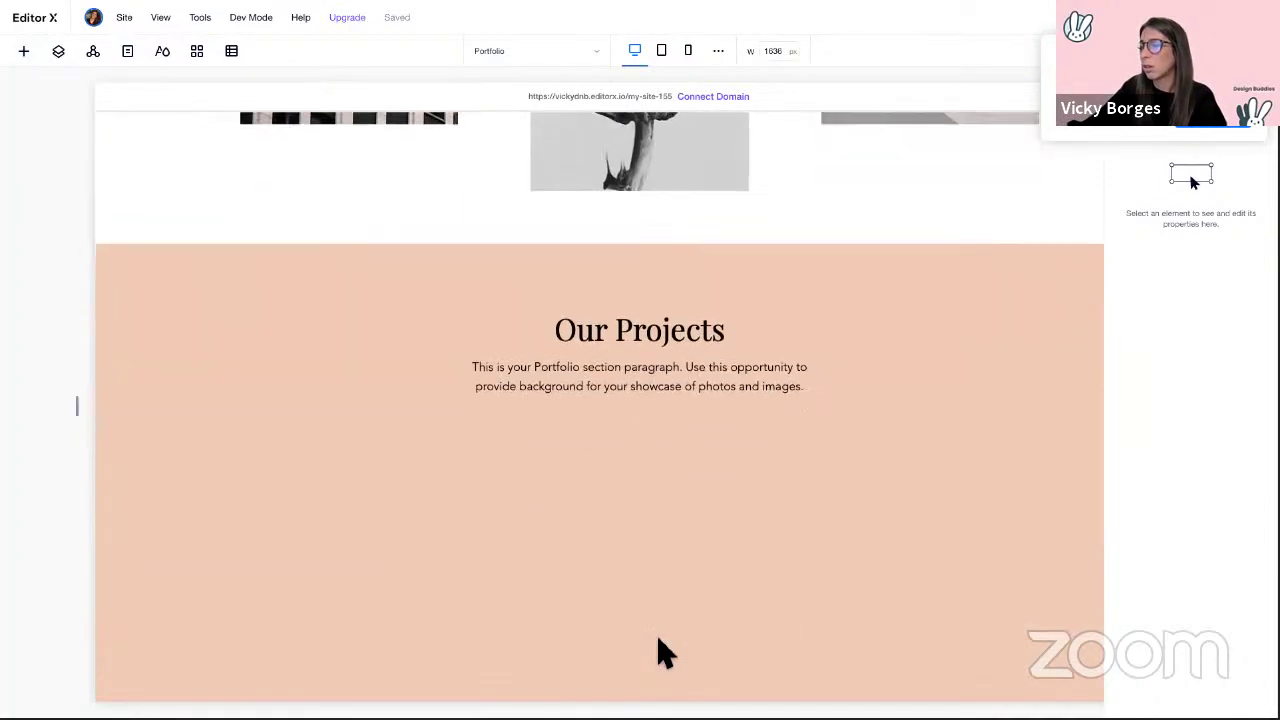
{"action": "scroll", "coordinate": [320, 371], "scroll_direction": "up", "scroll_amount": 3}
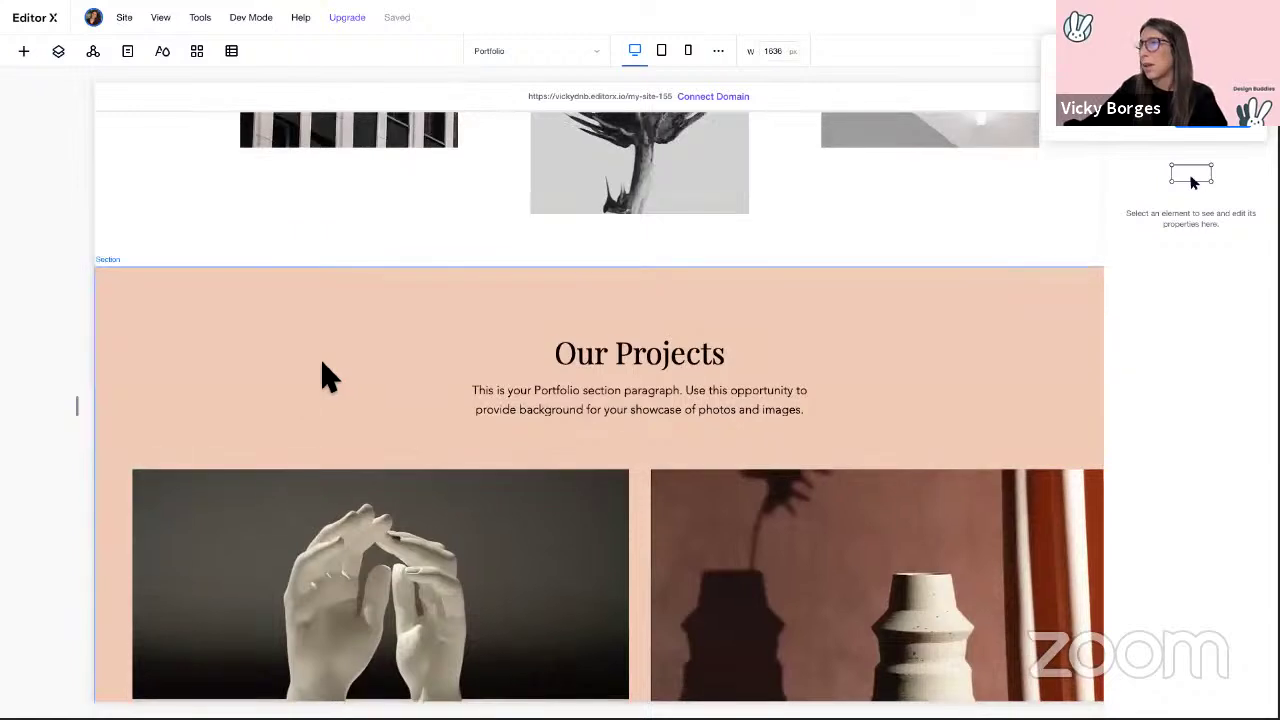
Step: Clear the Our Projects section's salmon background to 0% opacity
{"action": "left_click", "coordinate": [320, 371]}
{"action": "left_click_drag", "start_coordinate": [1217, 229], "coordinate": [1177, 228]}
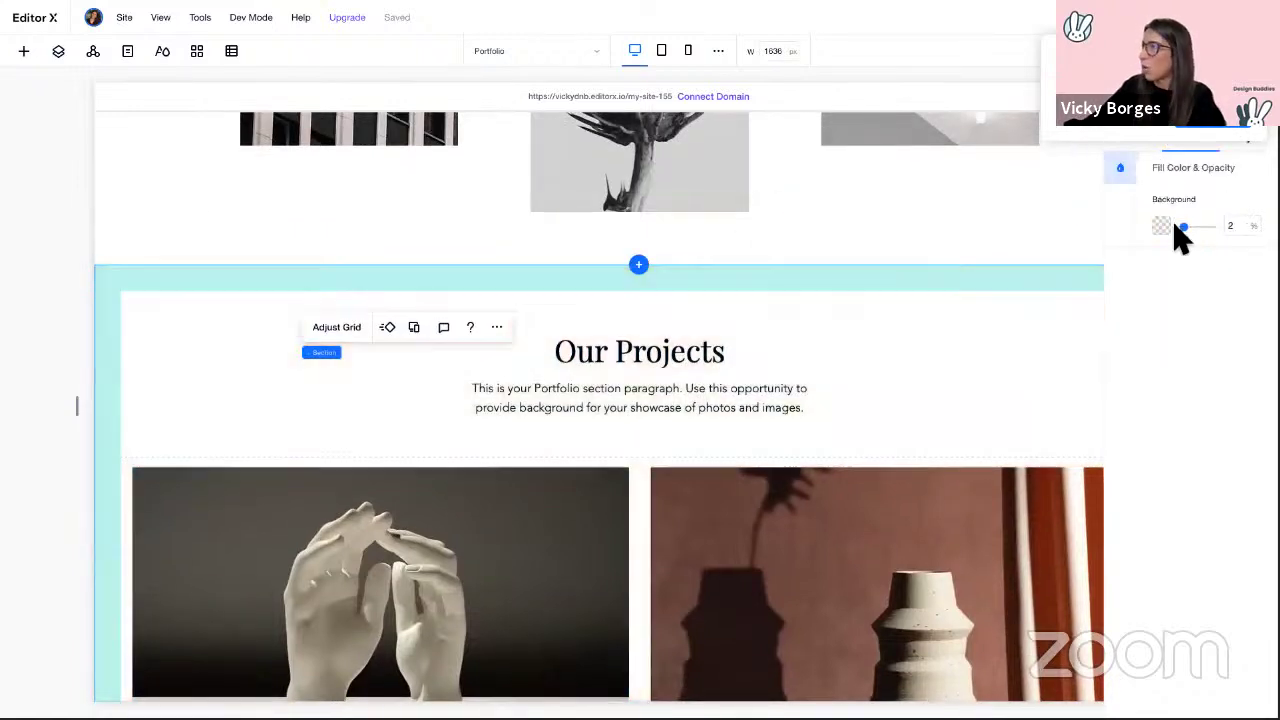
{"action": "left_click", "coordinate": [1050, 322]}
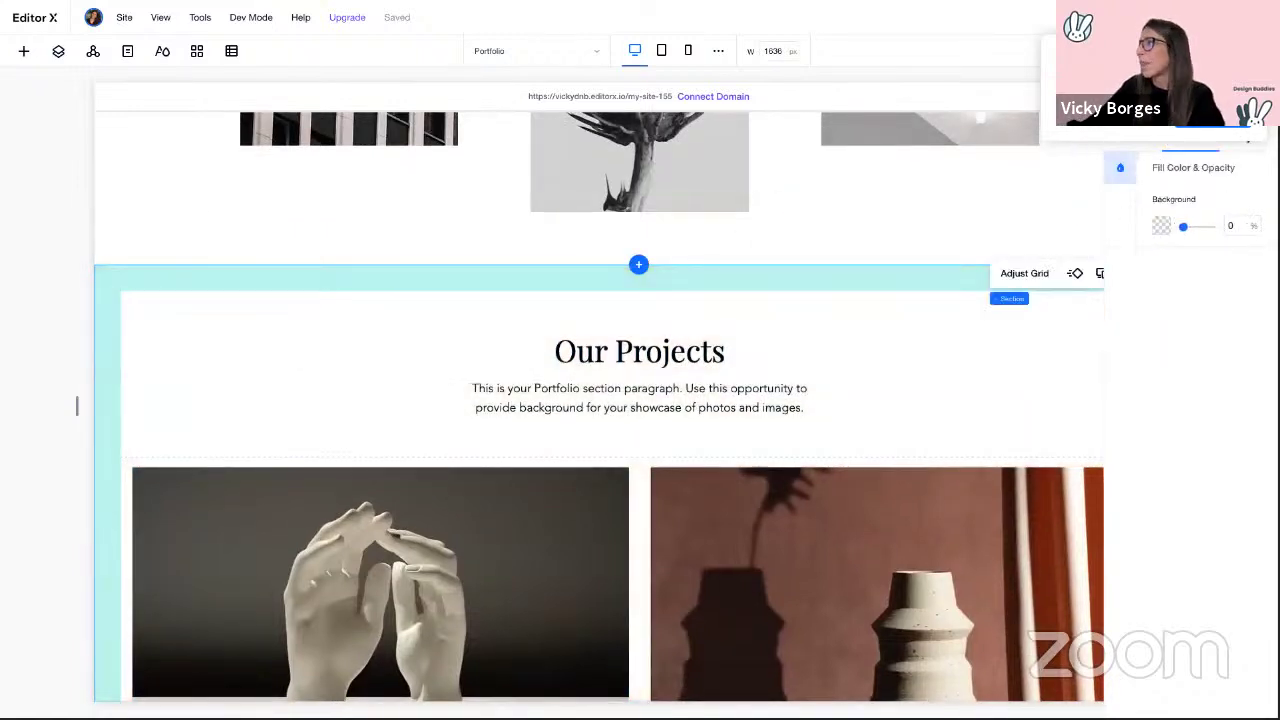
{"action": "left_click", "coordinate": [143, 474]}
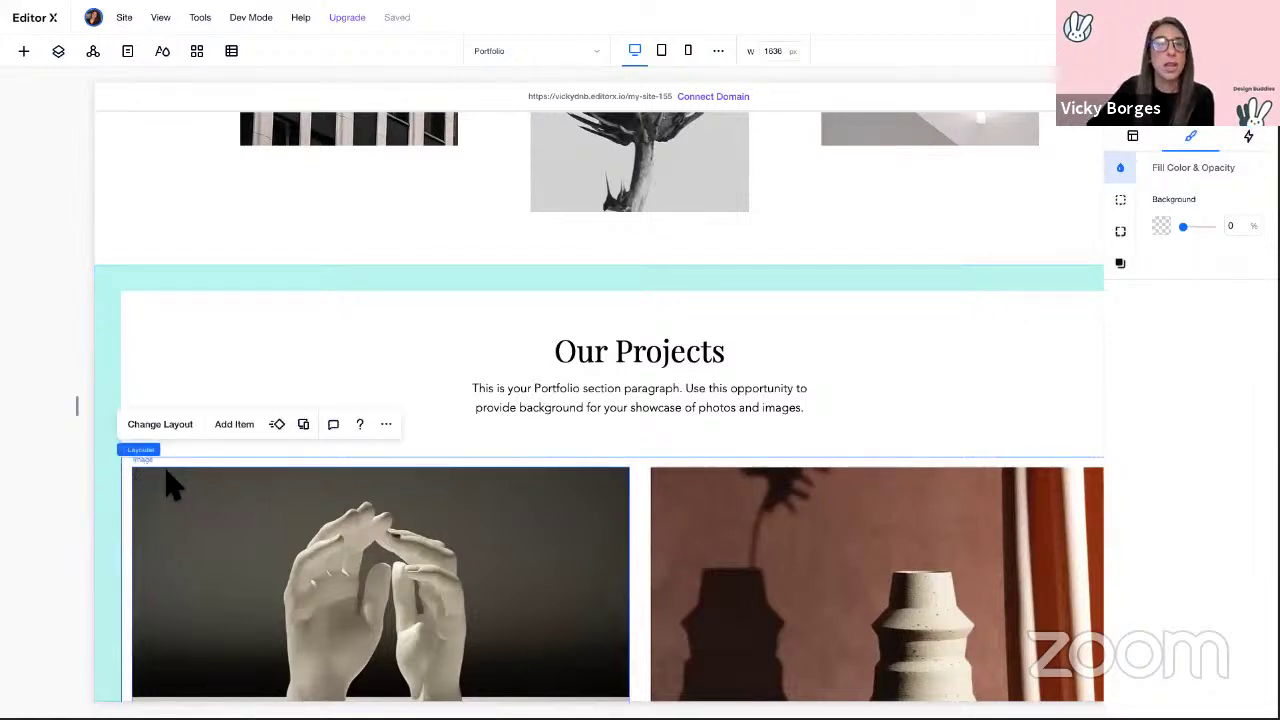
{"action": "scroll", "coordinate": [520, 580], "scroll_direction": "down", "scroll_amount": 4}
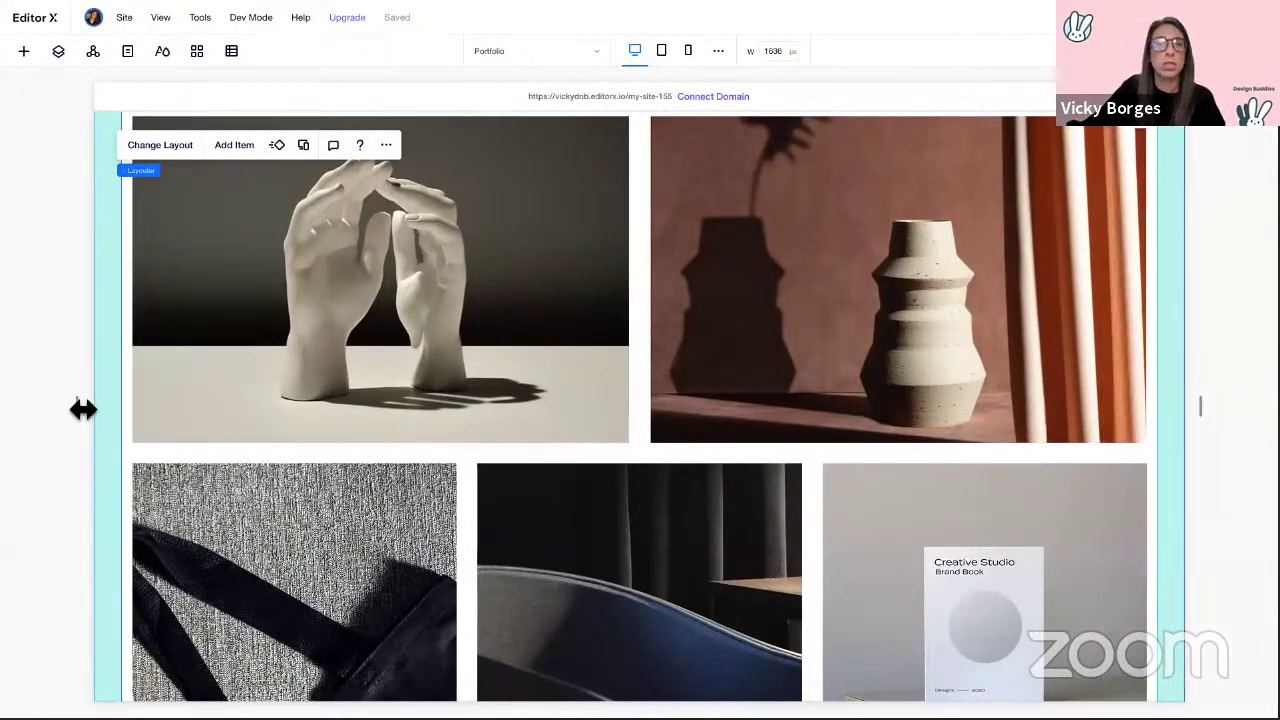
{"action": "left_click_drag", "start_coordinate": [83, 408], "coordinate": [578, 410]}
{"action": "left_click", "coordinate": [650, 486]}
{"action": "scroll", "coordinate": [645, 485], "scroll_direction": "up", "scroll_amount": 5}
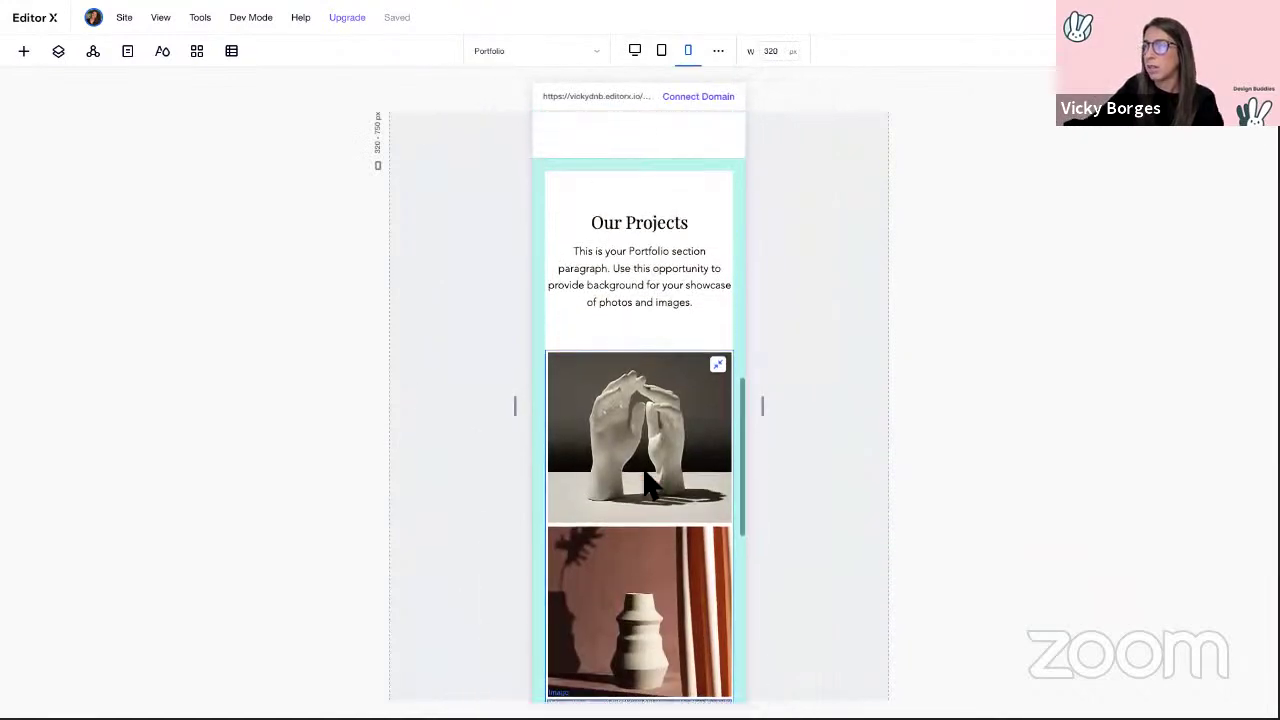
{"action": "scroll", "coordinate": [645, 485], "scroll_direction": "up", "scroll_amount": 8}
{"action": "scroll", "coordinate": [645, 485], "scroll_direction": "down", "scroll_amount": 4}
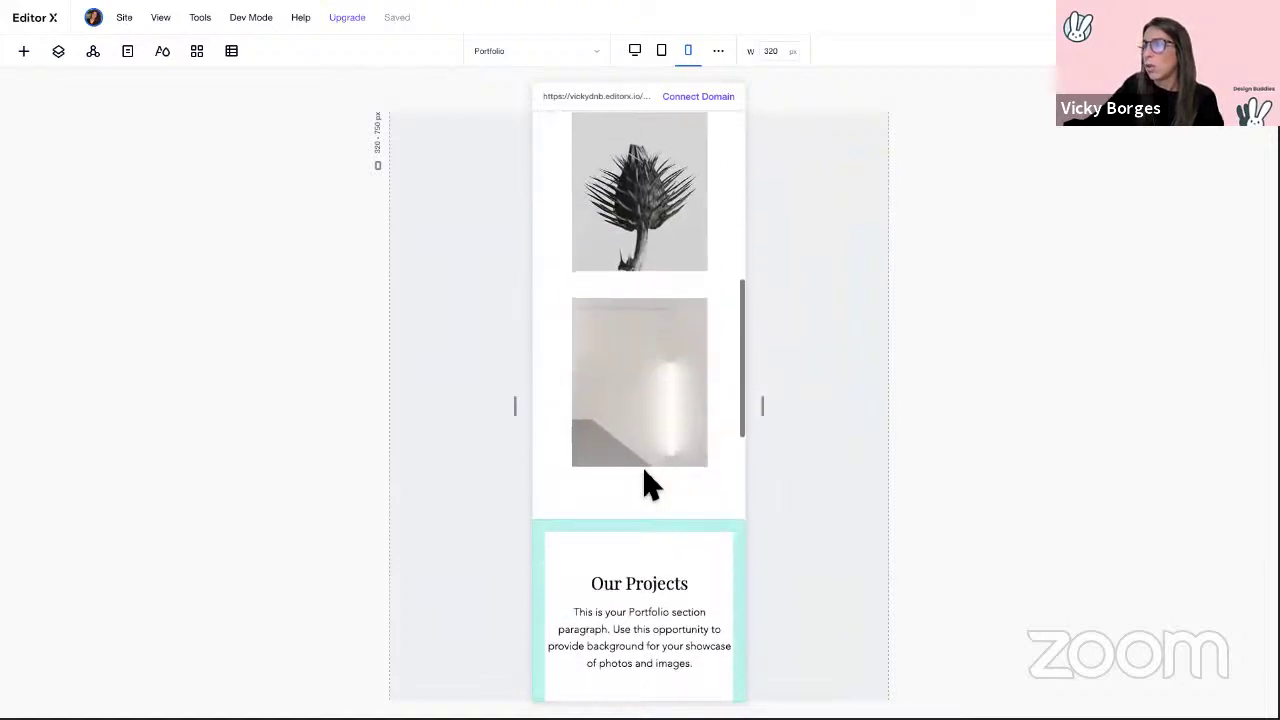
{"action": "scroll", "coordinate": [645, 485], "scroll_direction": "down", "scroll_amount": 4}
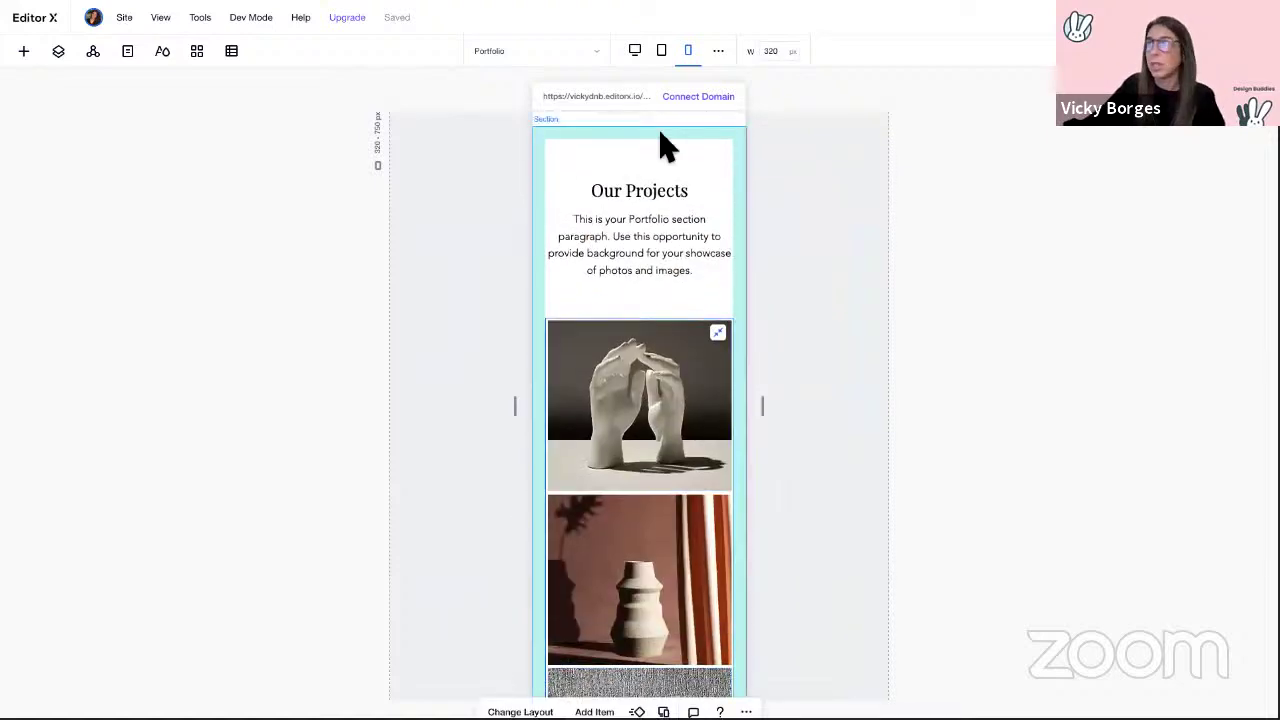
{"action": "left_click", "coordinate": [636, 52]}
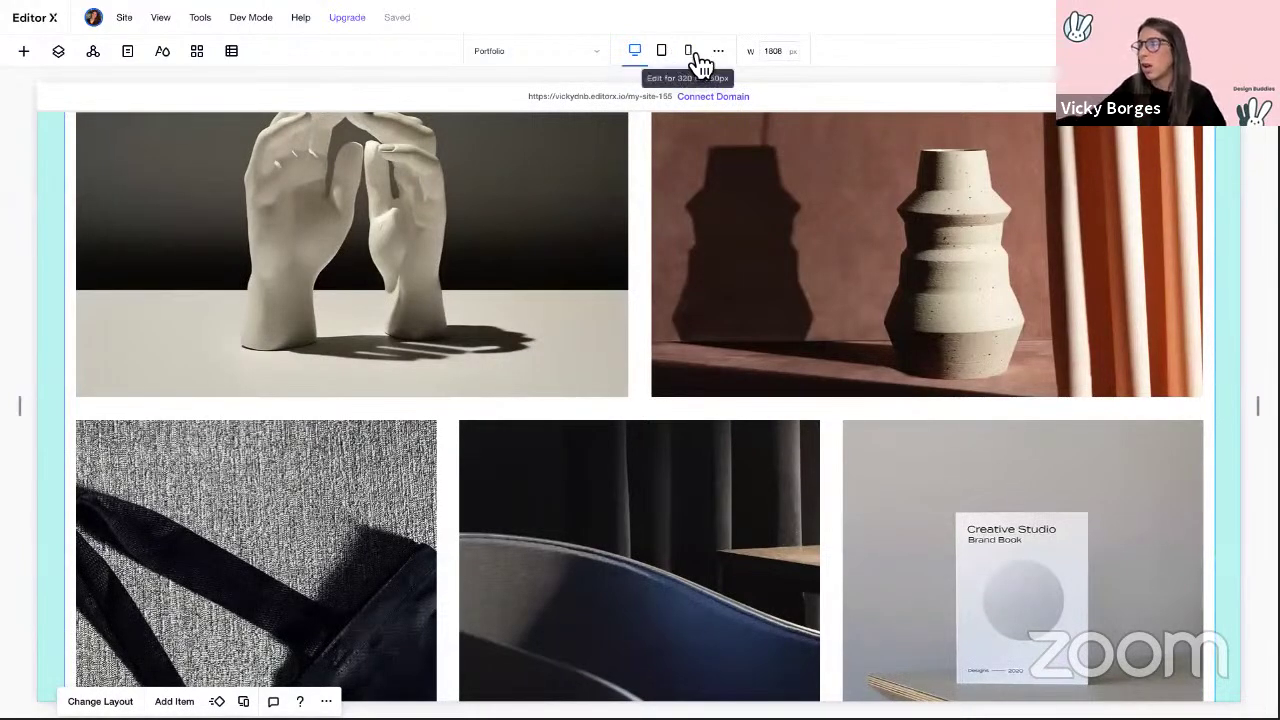
Step: On the mobile breakpoint, change the Our Projects gallery layout to Slider, then return to desktop
{"action": "left_click", "coordinate": [689, 52]}
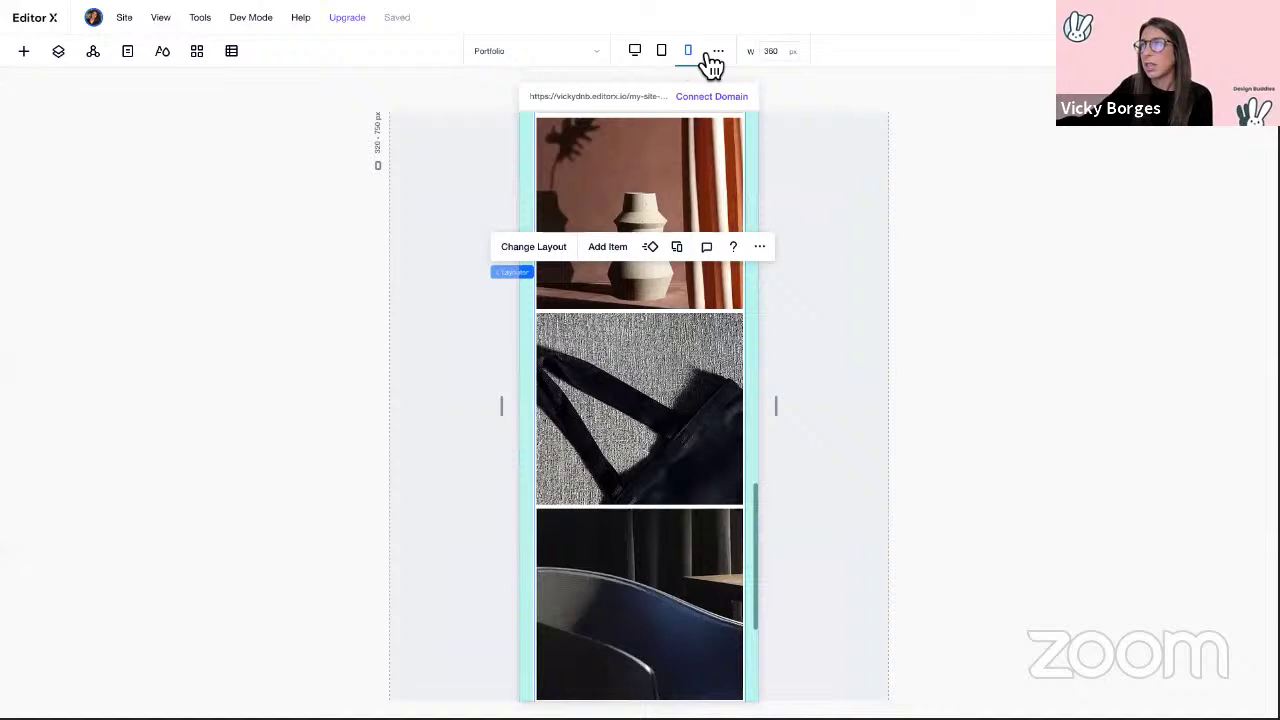
{"action": "left_click", "coordinate": [540, 248]}
{"action": "left_click", "coordinate": [578, 270]}
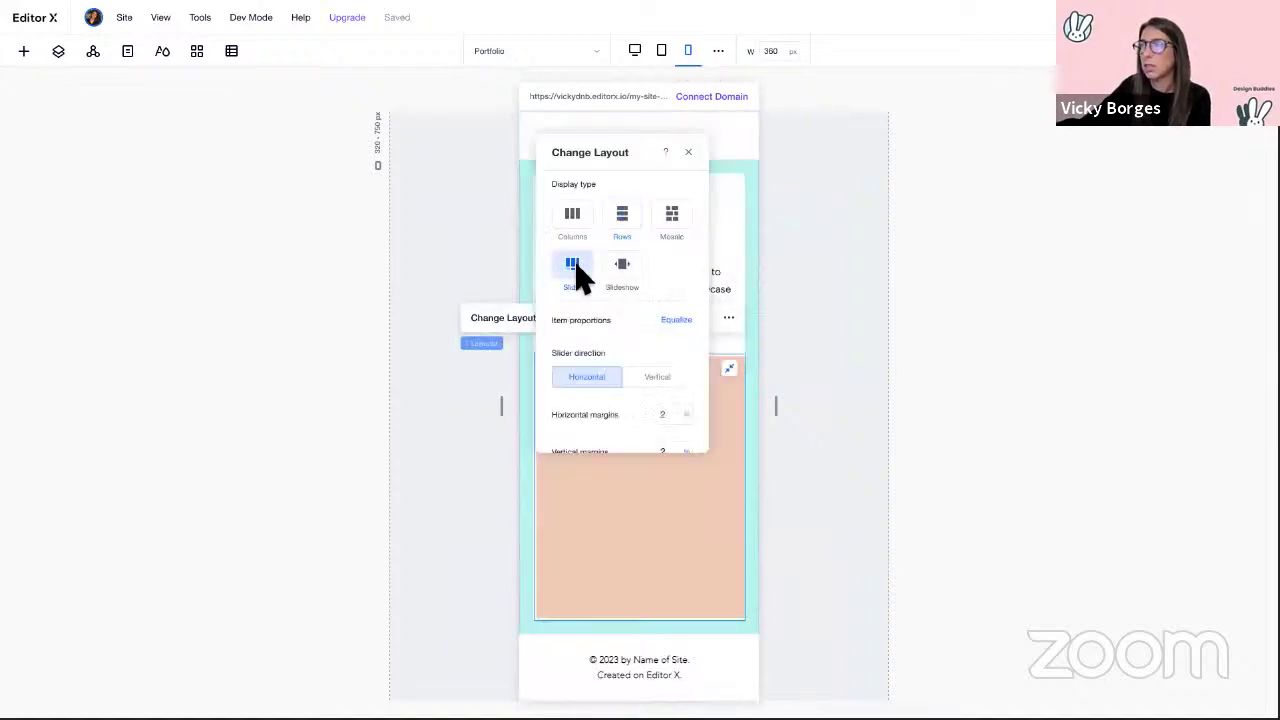
{"action": "left_click", "coordinate": [689, 153]}
{"action": "scroll", "coordinate": [700, 370], "scroll_direction": "up", "scroll_amount": 10}
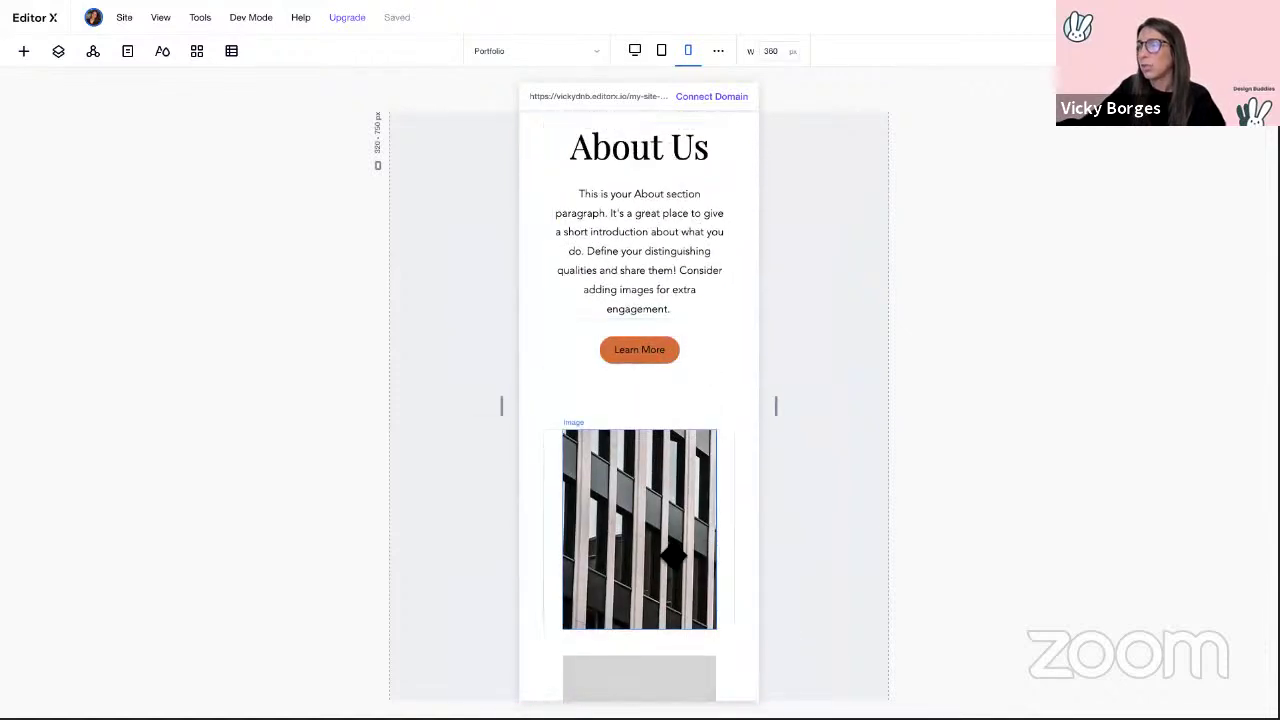
{"action": "scroll", "coordinate": [677, 456], "scroll_direction": "down", "scroll_amount": 3}
{"action": "scroll", "coordinate": [677, 456], "scroll_direction": "down", "scroll_amount": 7}
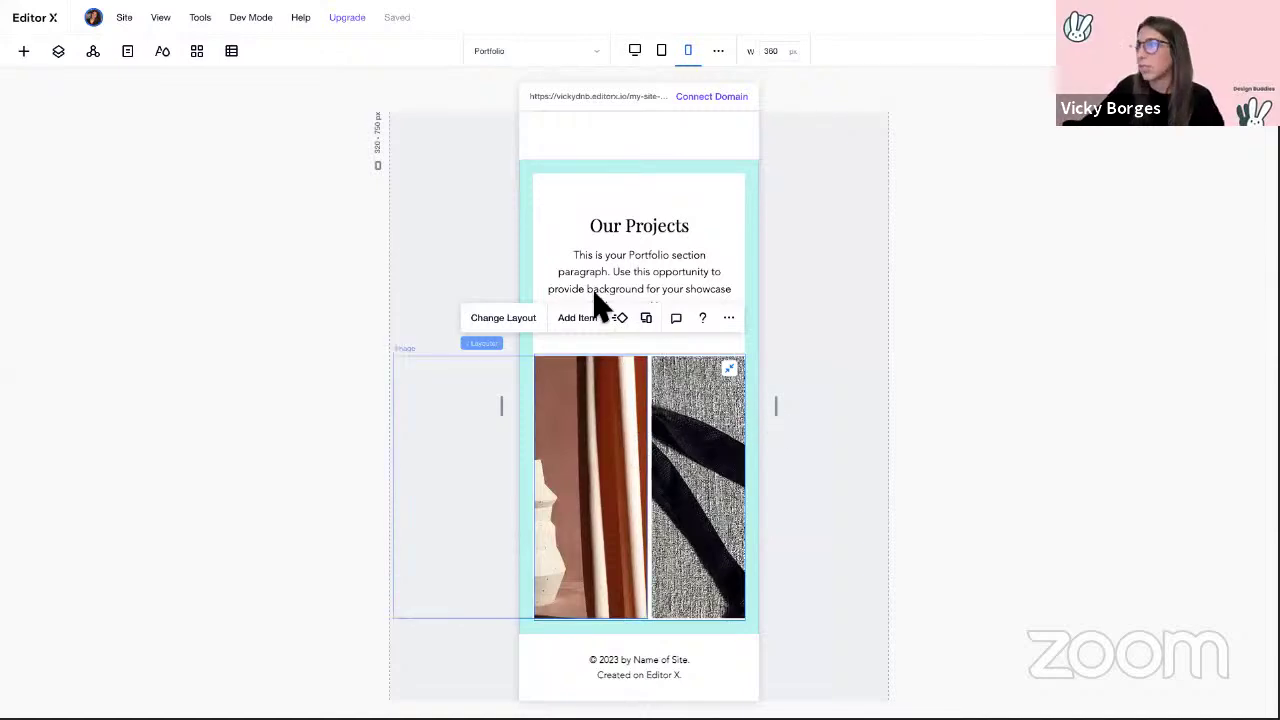
{"action": "left_click", "coordinate": [635, 54]}
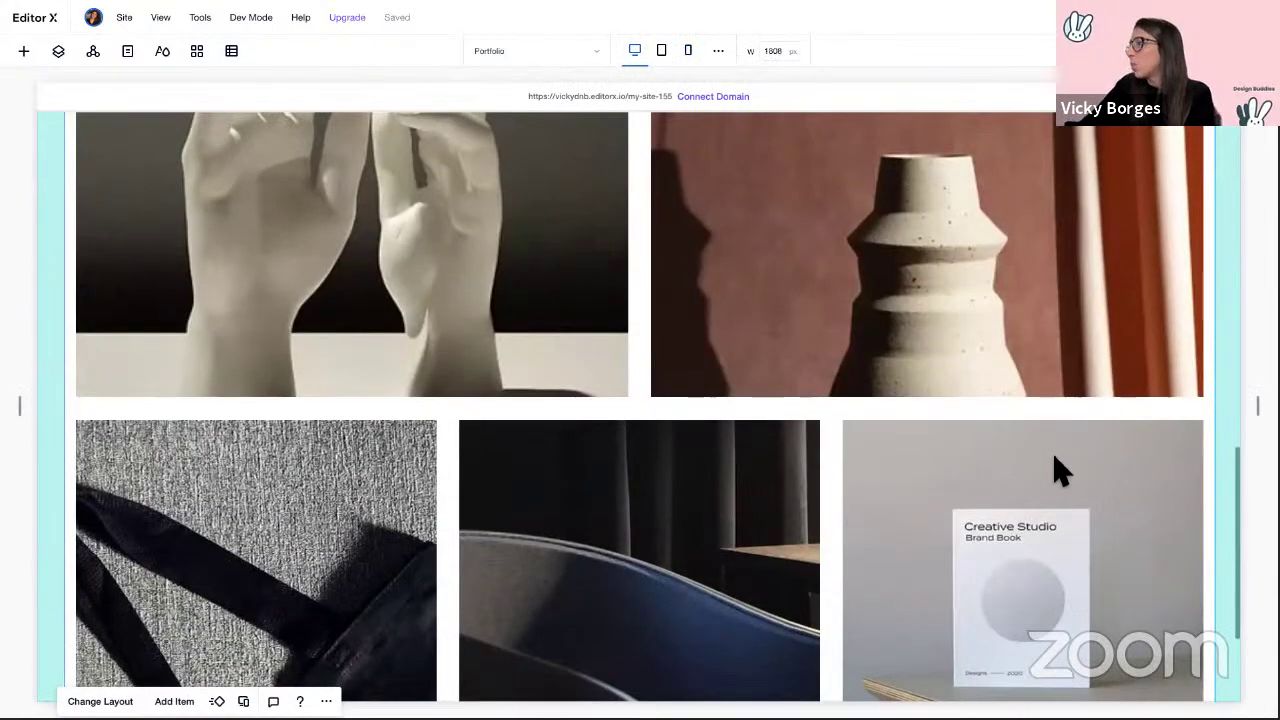
Step: Switch the editor canvas back to the Home page
{"action": "scroll", "coordinate": [1058, 465], "scroll_direction": "up", "scroll_amount": 15}
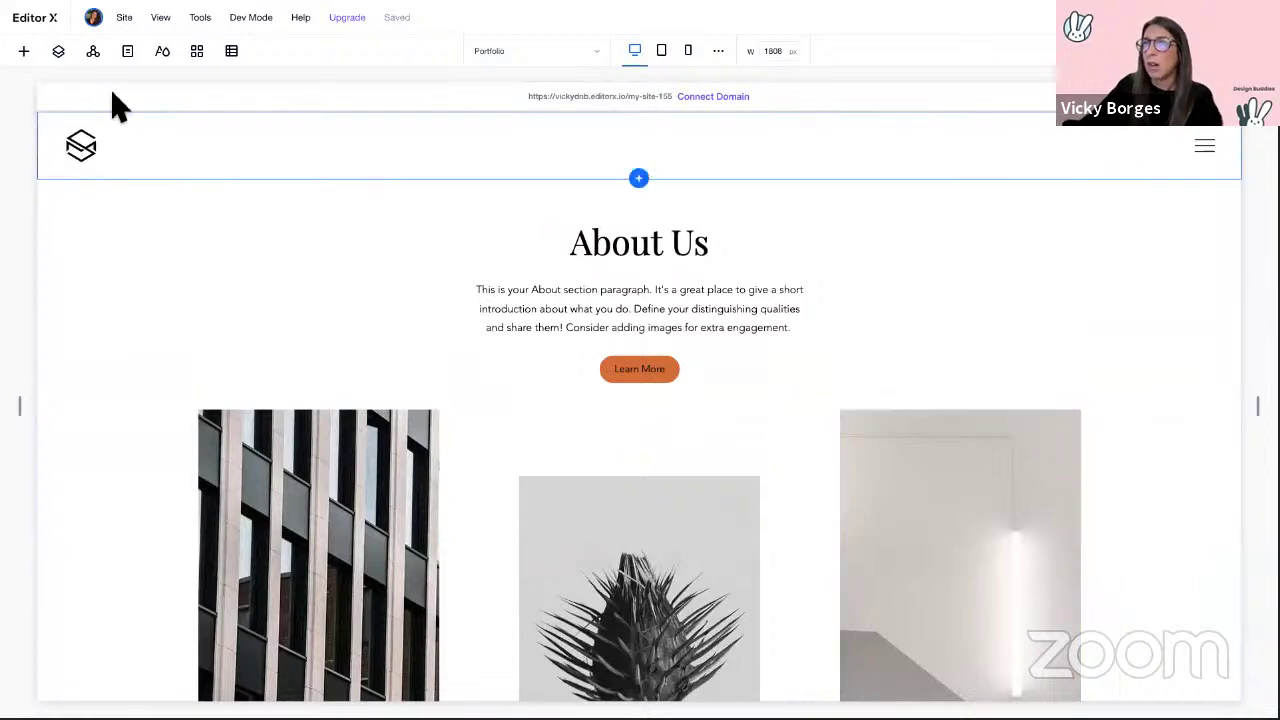
{"action": "left_click", "coordinate": [575, 55]}
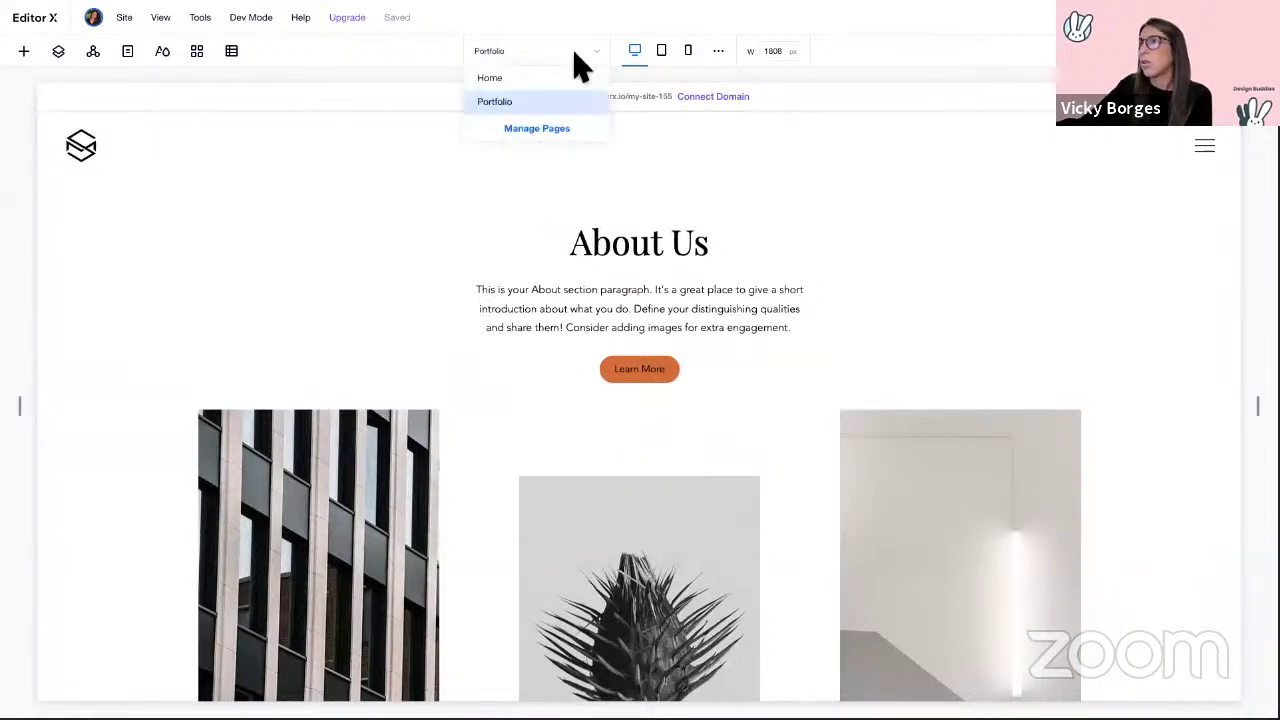
{"action": "left_click", "coordinate": [505, 78]}
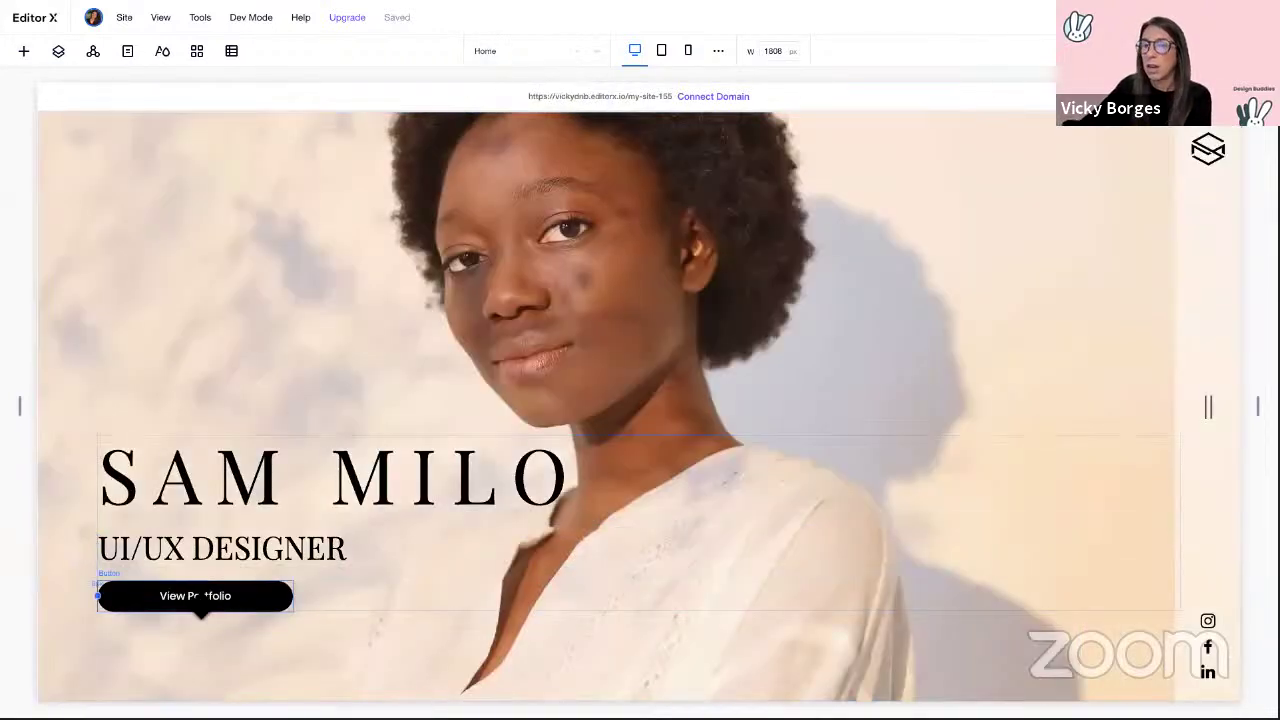
Step: Link the View Portfolio button to the Portfolio page, then deselect it
{"action": "left_click", "coordinate": [200, 598]}
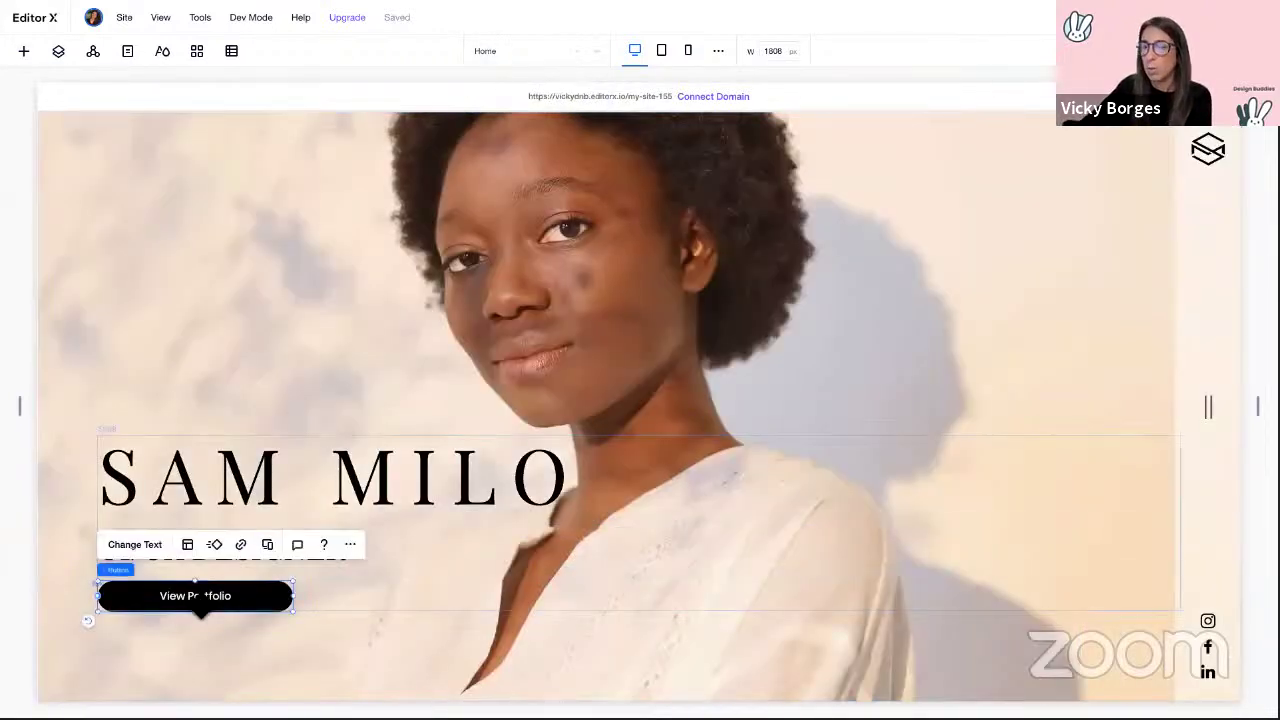
{"action": "left_click", "coordinate": [241, 546]}
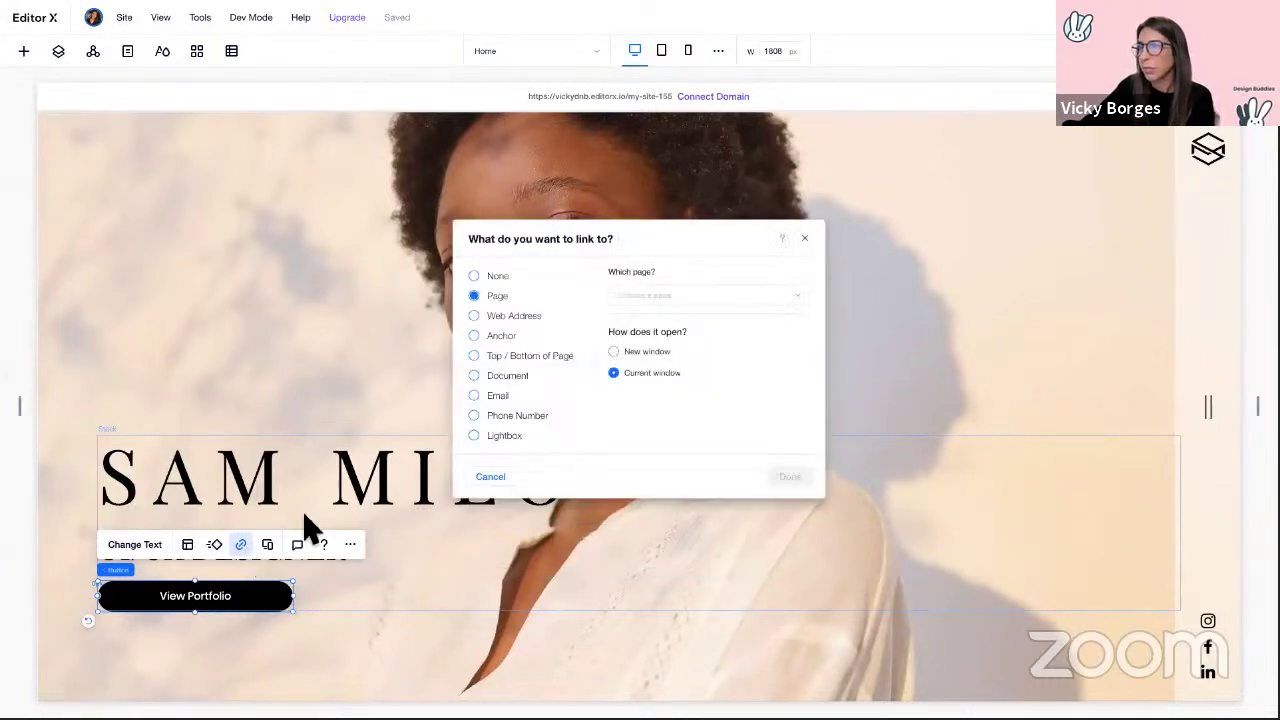
{"action": "left_click", "coordinate": [711, 296]}
{"action": "left_click", "coordinate": [634, 349]}
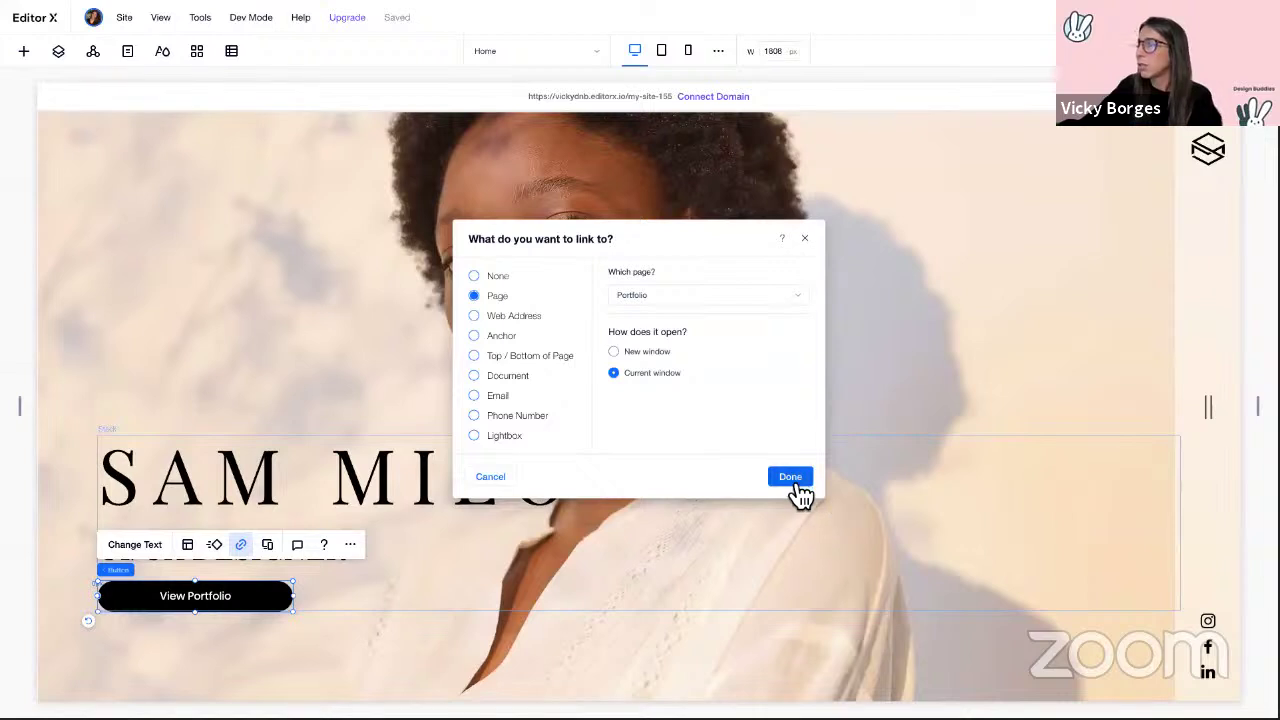
{"action": "left_click", "coordinate": [790, 478]}
{"action": "left_click", "coordinate": [1187, 17]}
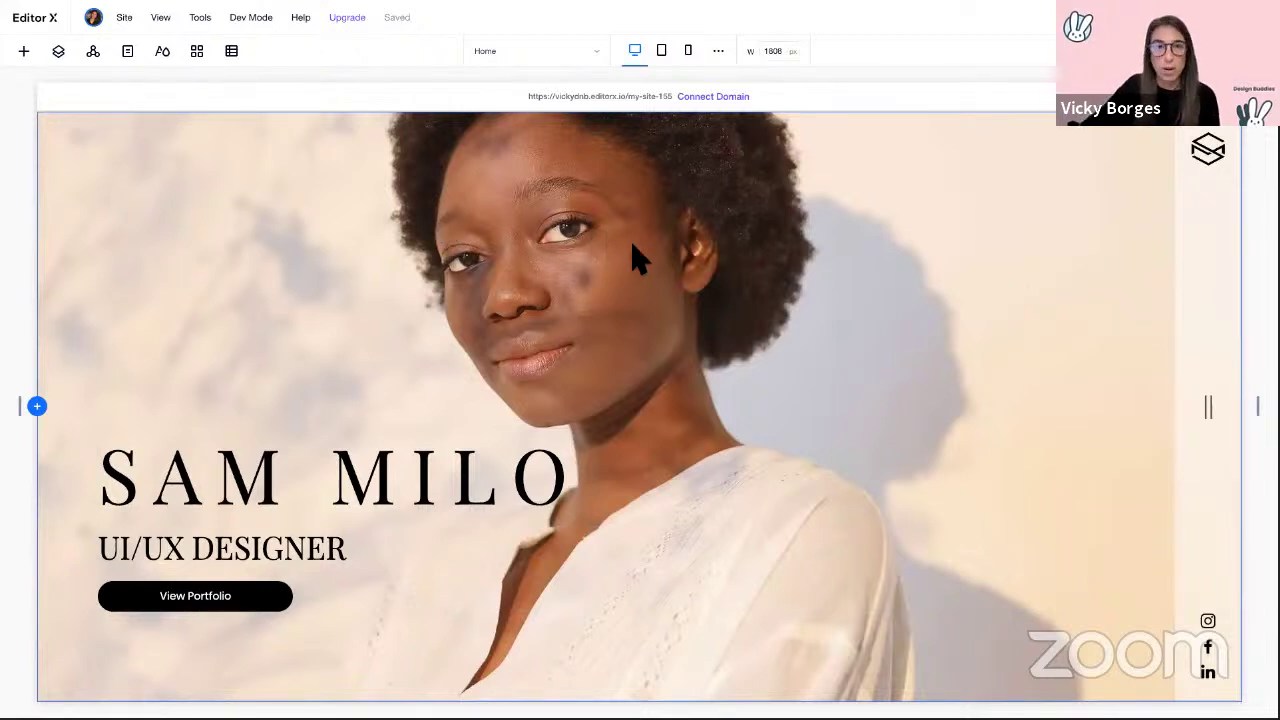
Step: Close the add panel and switch desktop spaces back to the Editor X templates page
{"action": "left_click", "coordinate": [26, 54]}
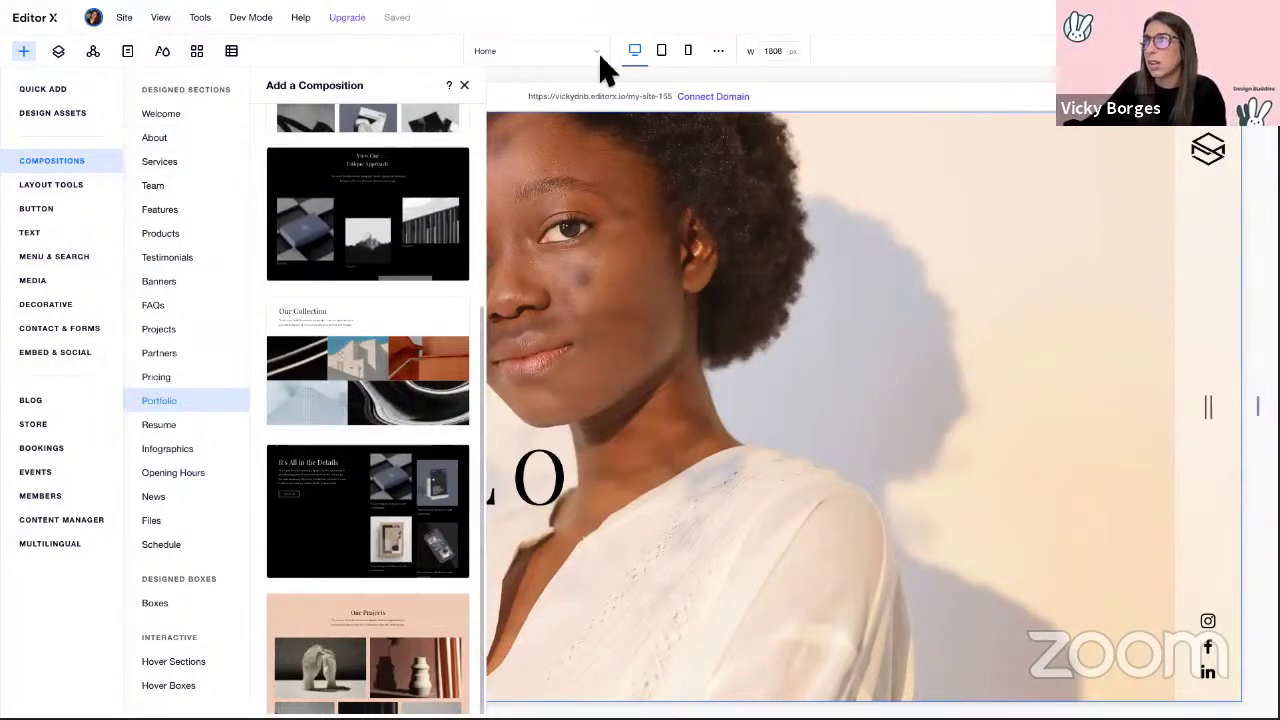
{"action": "left_click", "coordinate": [464, 86]}
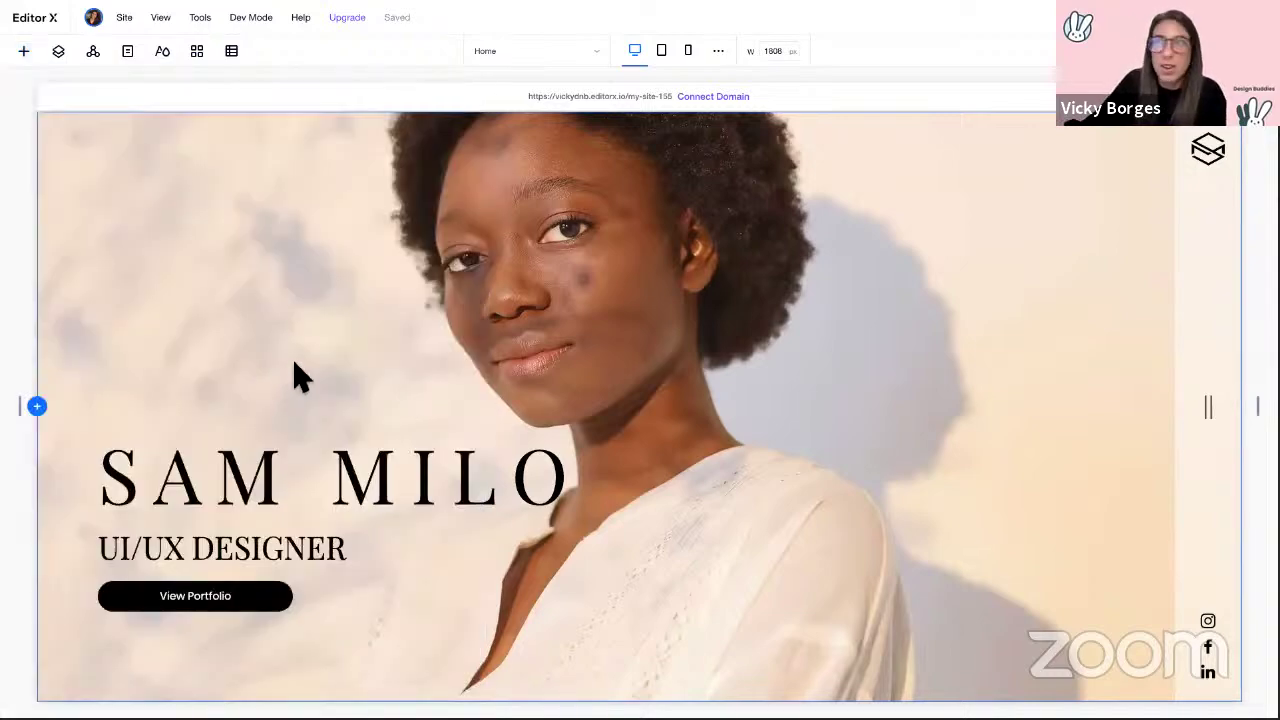
{"action": "key", "text": "ctrl+Left"}
{"action": "key", "text": "ctrl+Left"}
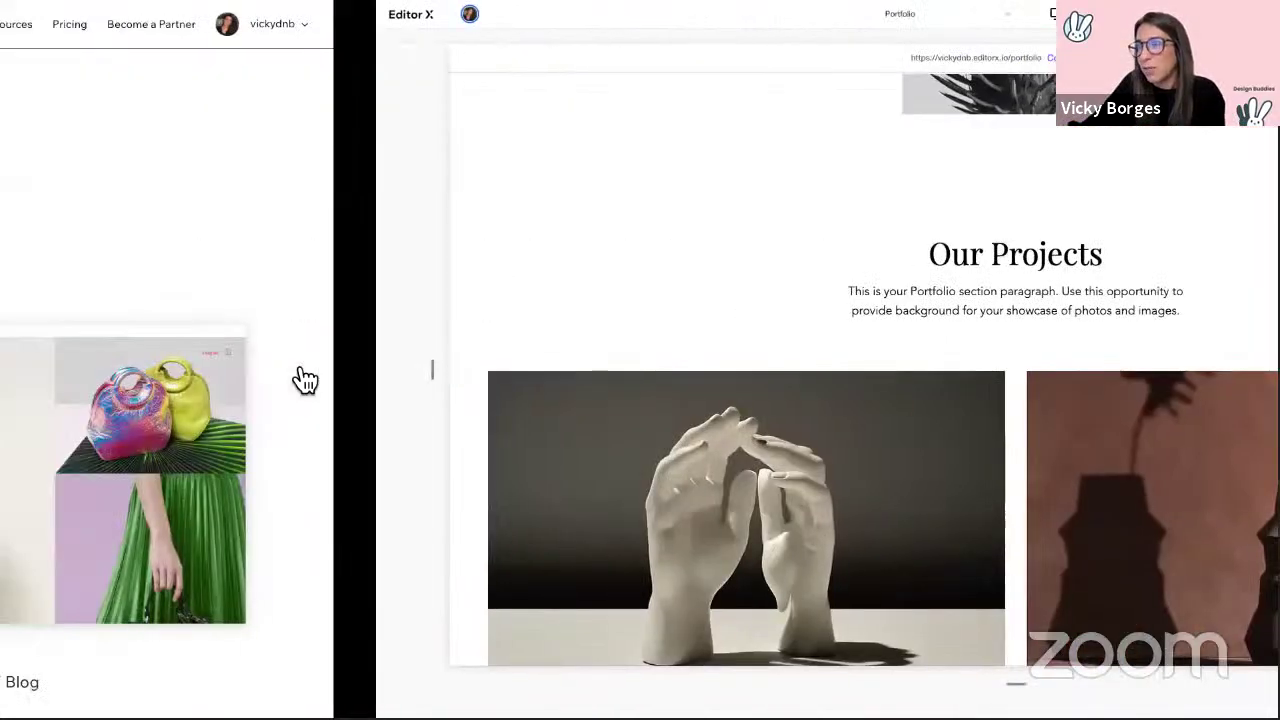
{"action": "key", "text": "ctrl+Left"}
{"action": "key", "text": "ctrl+Right"}
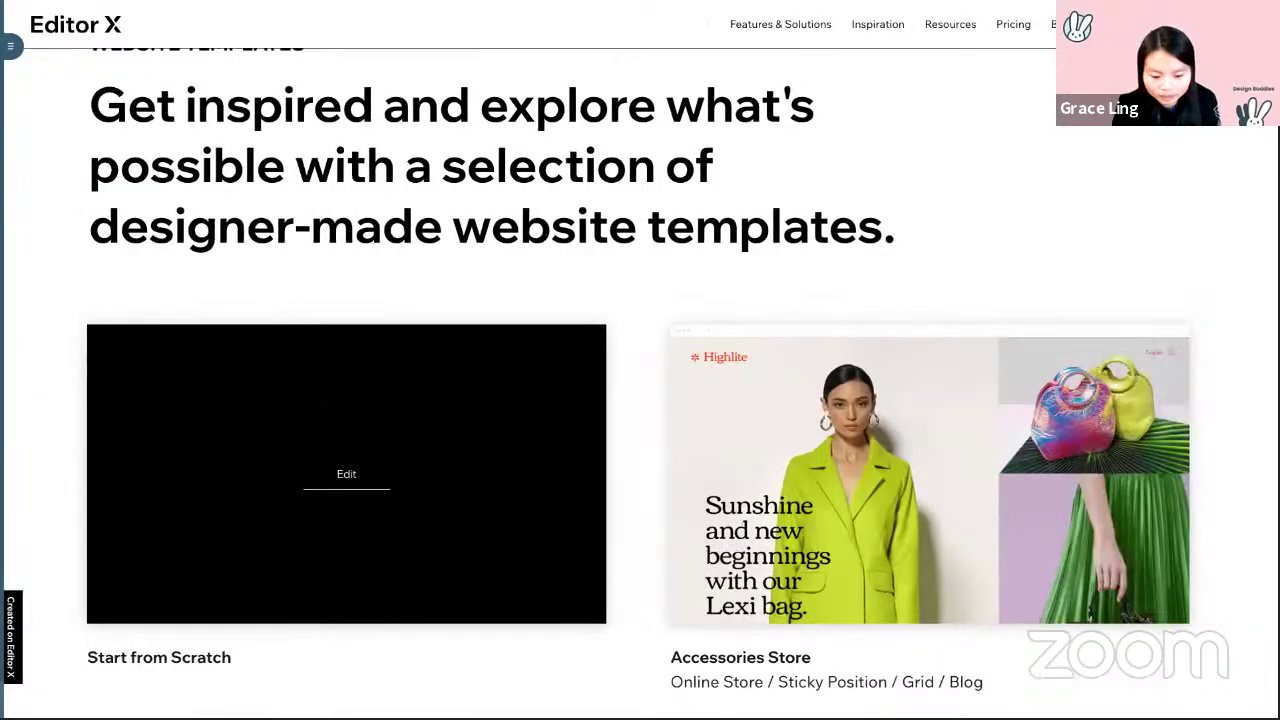
{"action": "key", "text": "ctrl+Right"}
{"action": "key", "text": "ctrl+Right"}
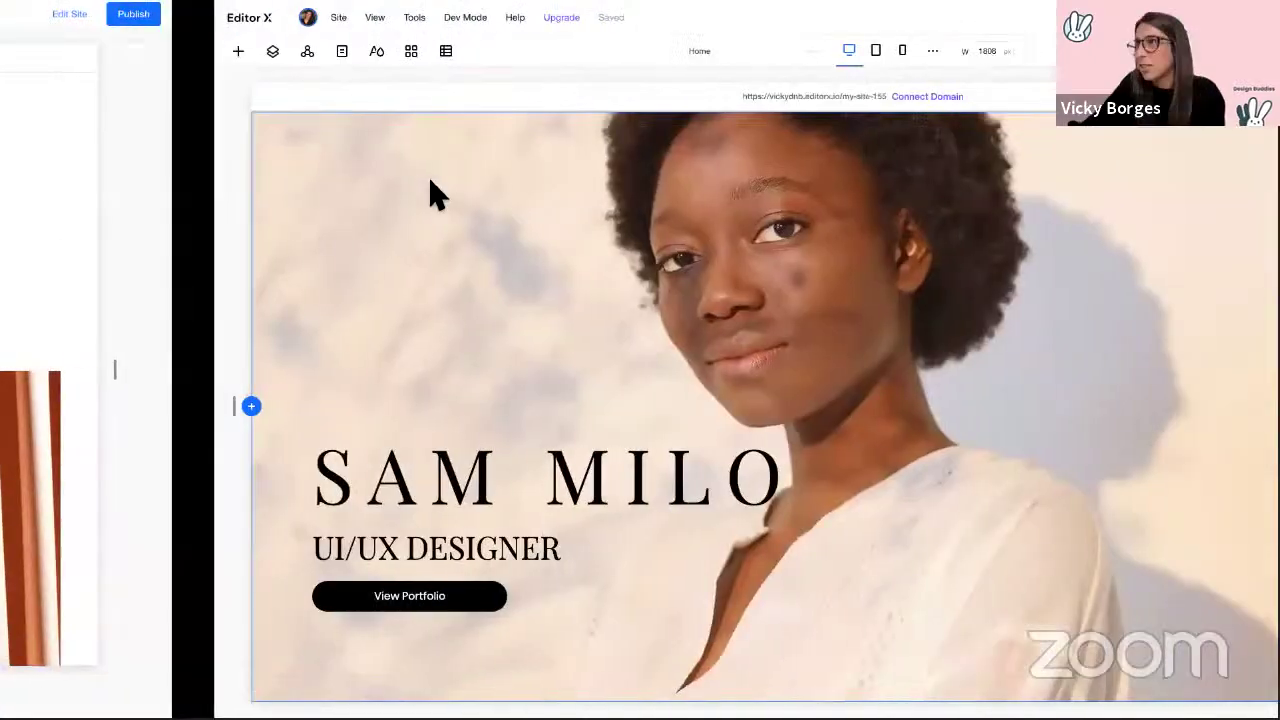
{"action": "key", "text": "ctrl+Right"}
{"action": "key", "text": "ctrl+Left"}
{"action": "key", "text": "ctrl+Left"}
{"action": "key", "text": "ctrl+Left"}
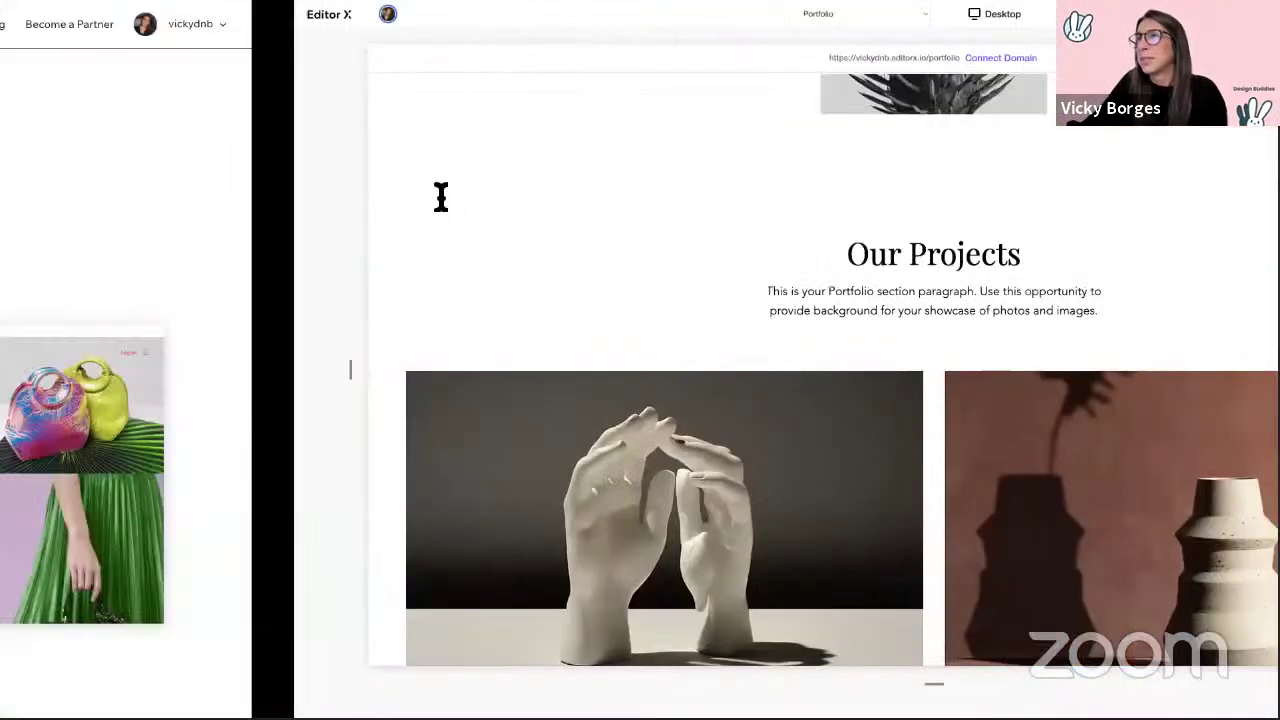
{"action": "key", "text": "ctrl+Left"}
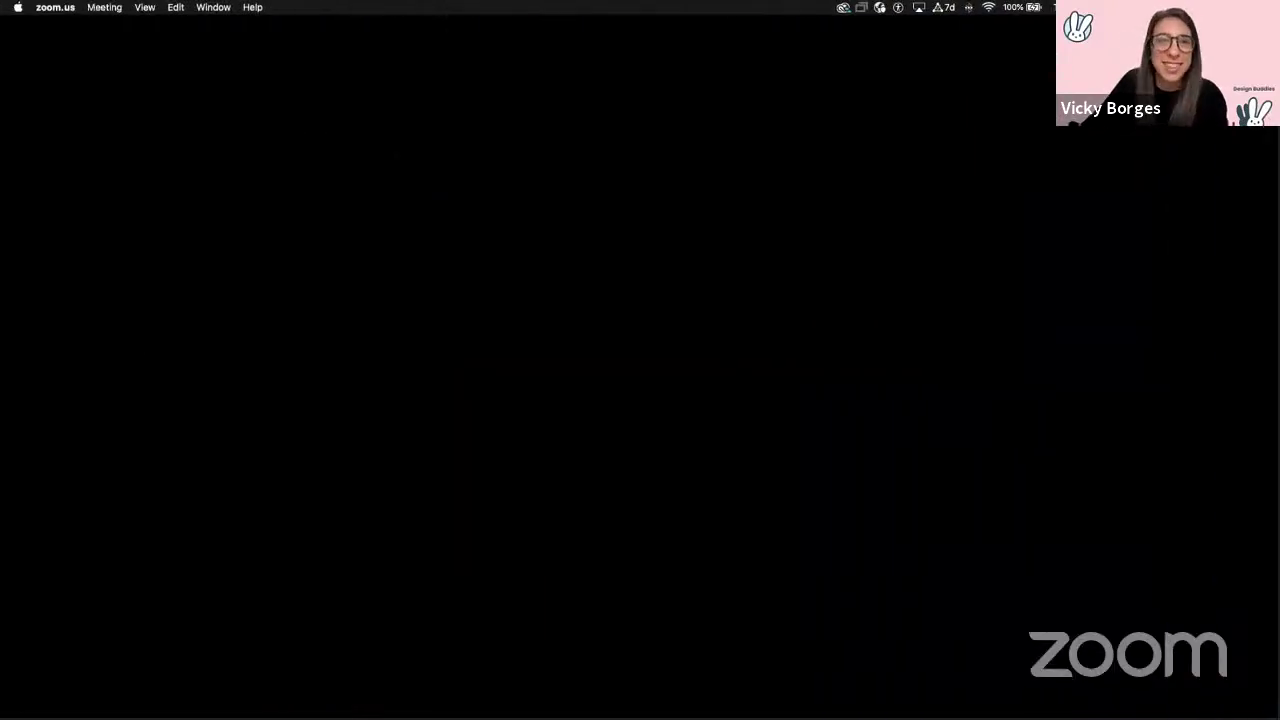
{"action": "key", "text": "ctrl+Right"}
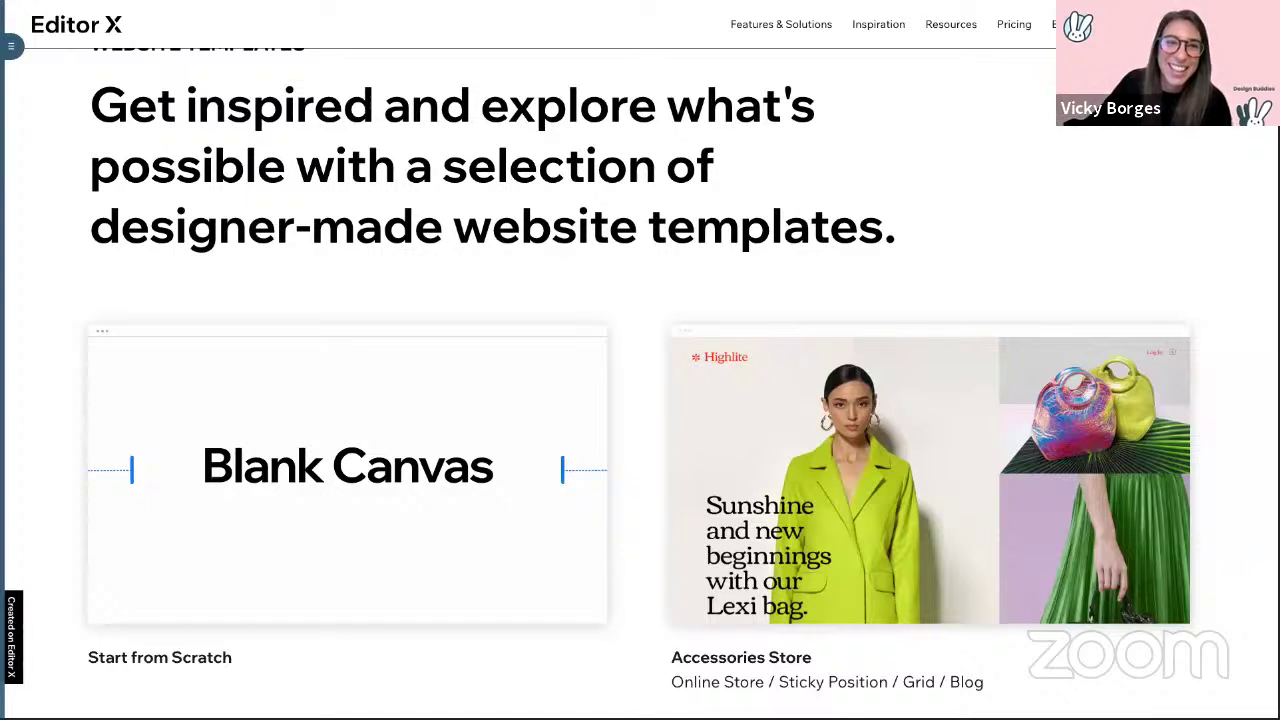
Step: Open a new Chrome tab showing the Google start page
{"action": "mouse_move", "coordinate": [97, 22]}
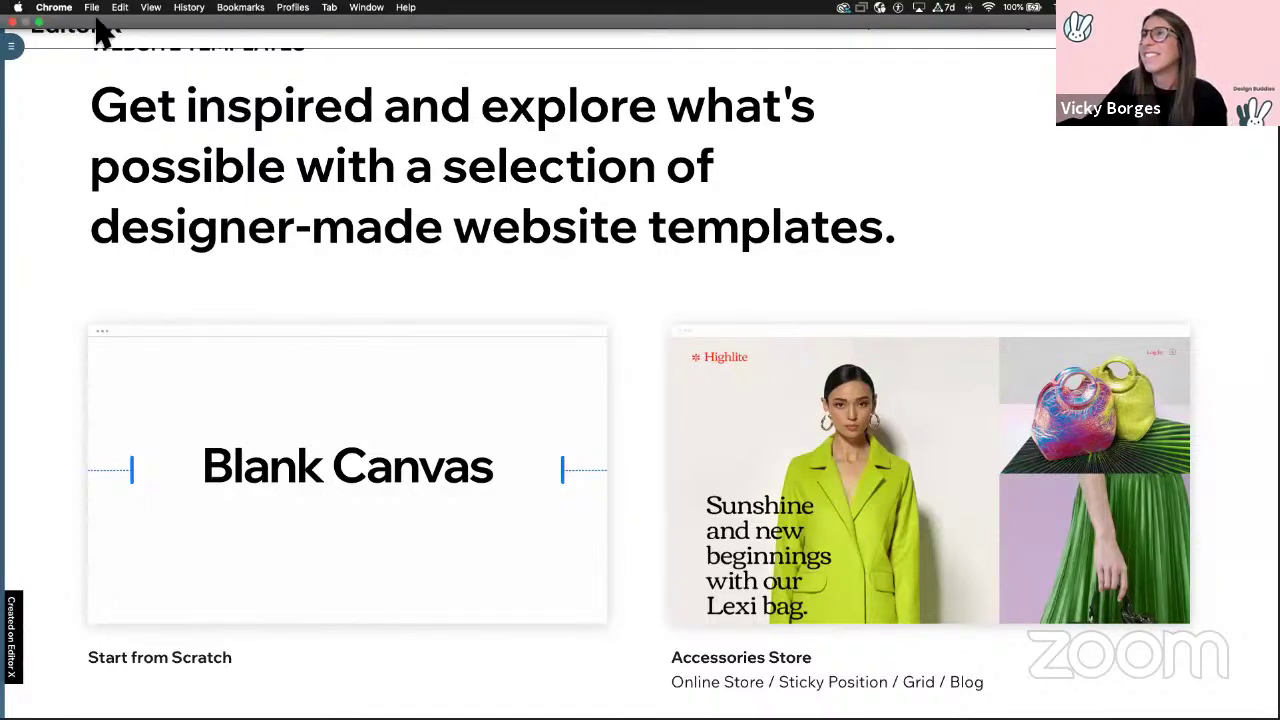
{"action": "left_click", "coordinate": [92, 8]}
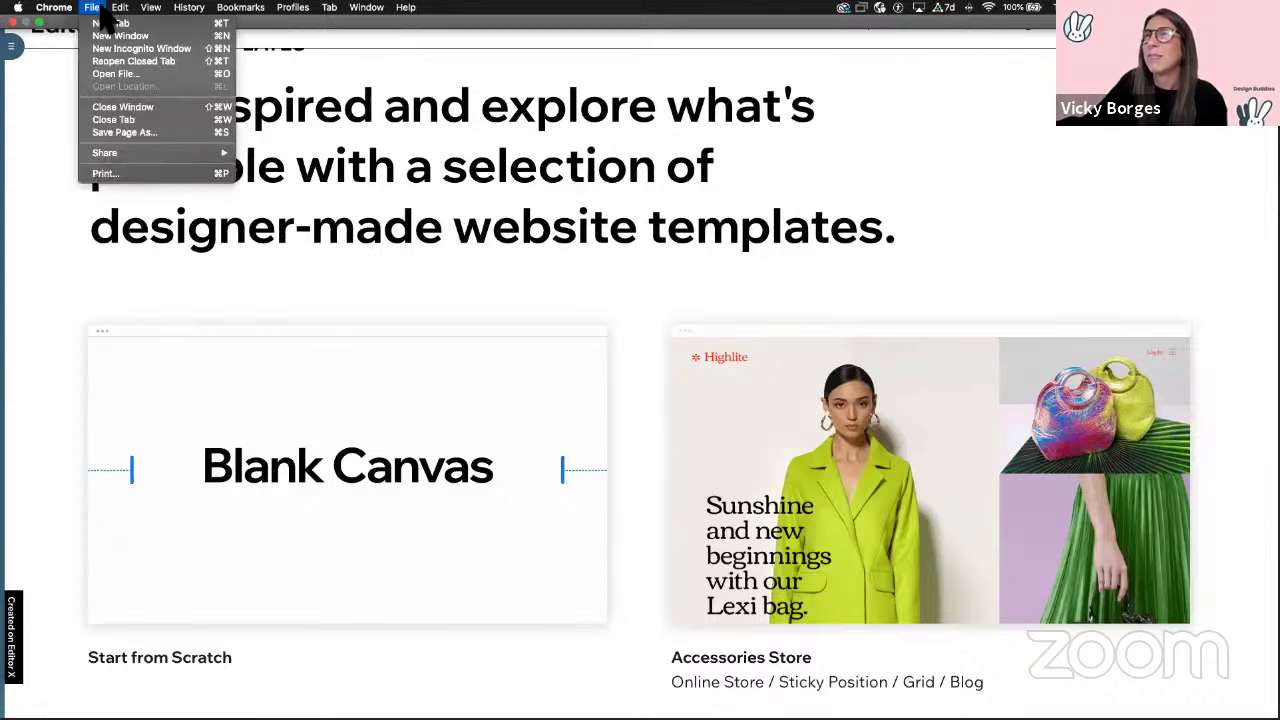
{"action": "left_click", "coordinate": [100, 23]}
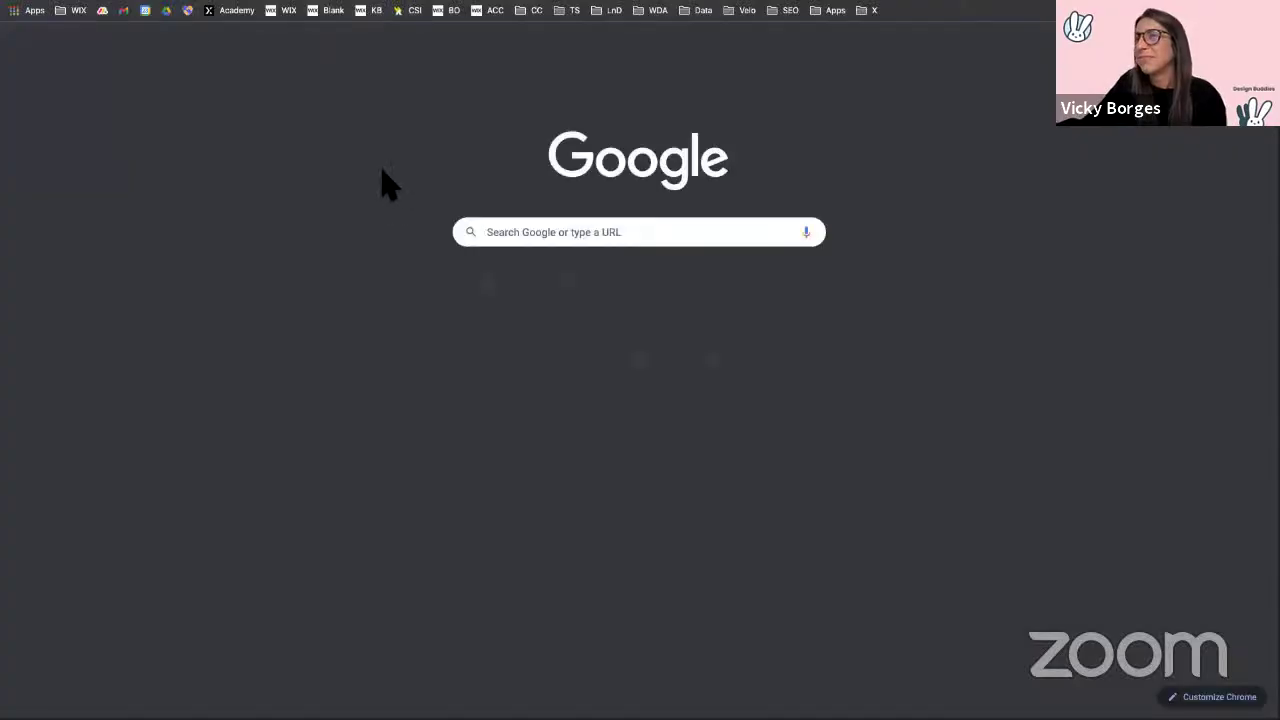
Step: Open the Wix All Sites list from the bookmark and scroll through it
{"action": "left_click", "coordinate": [711, 352]}
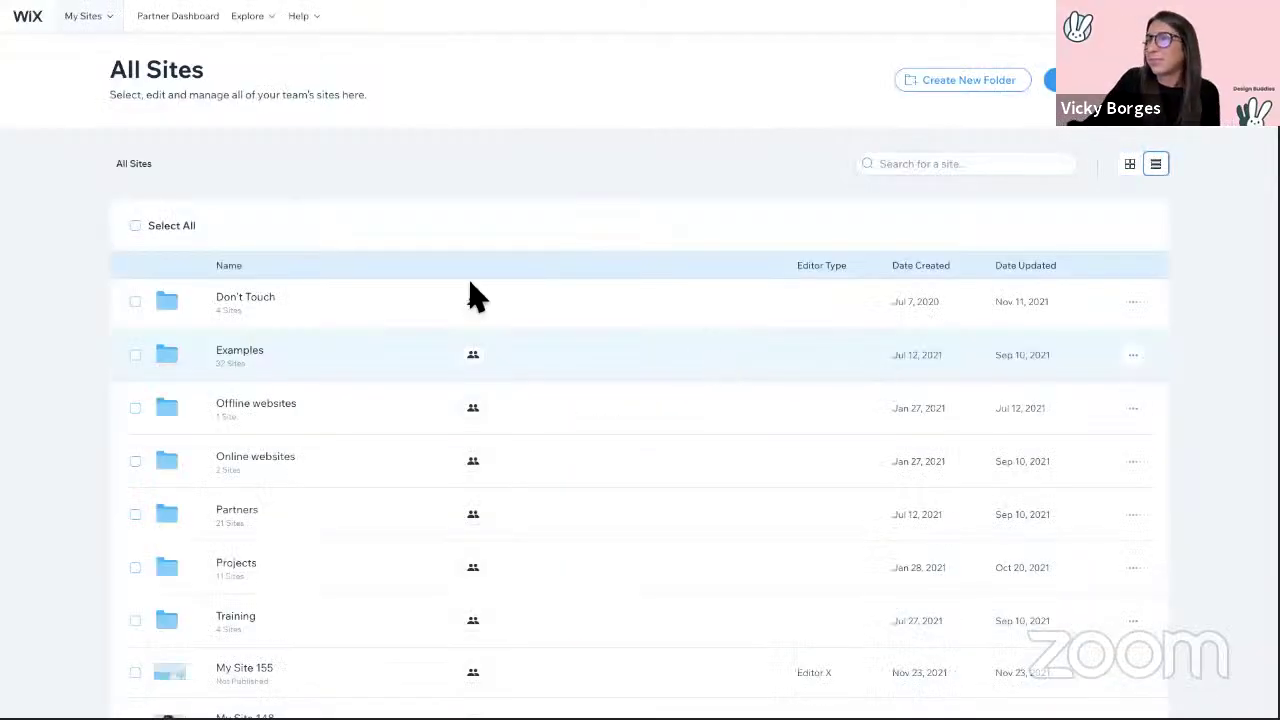
{"action": "scroll", "coordinate": [469, 294], "scroll_direction": "down", "scroll_amount": 15}
{"action": "scroll", "coordinate": [531, 437], "scroll_direction": "up", "scroll_amount": 5}
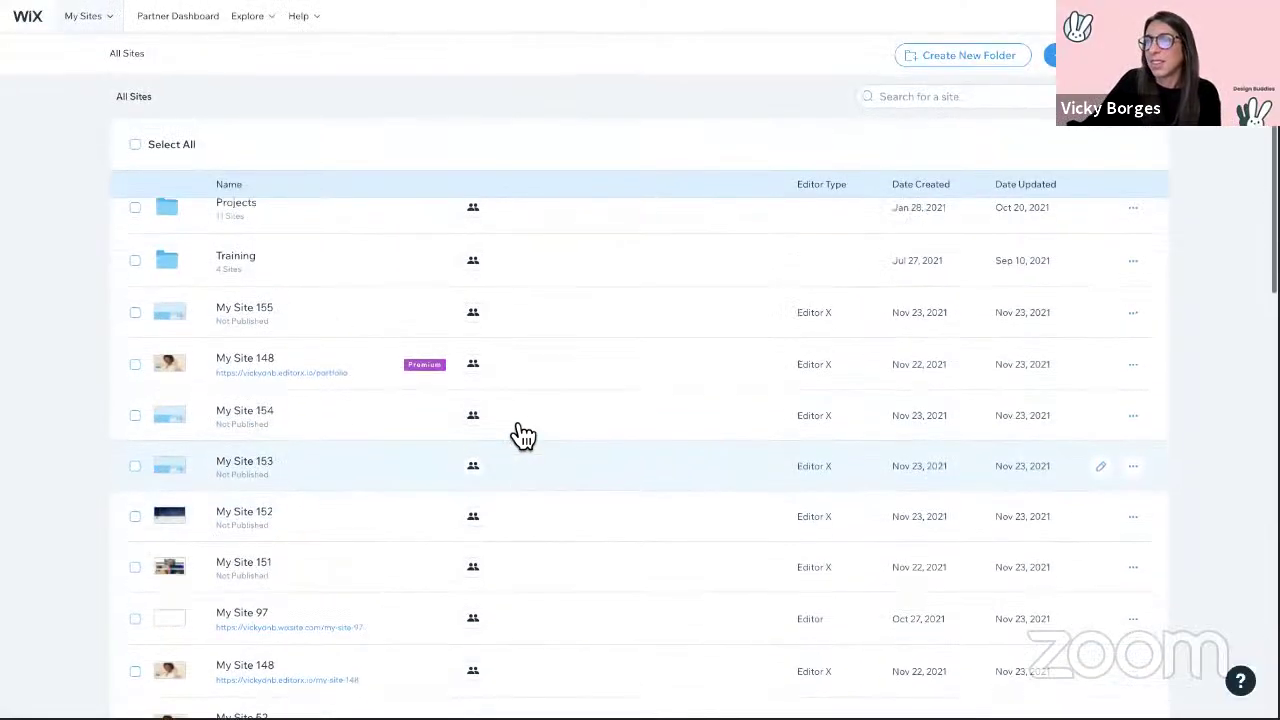
{"action": "scroll", "coordinate": [525, 432], "scroll_direction": "down", "scroll_amount": 6}
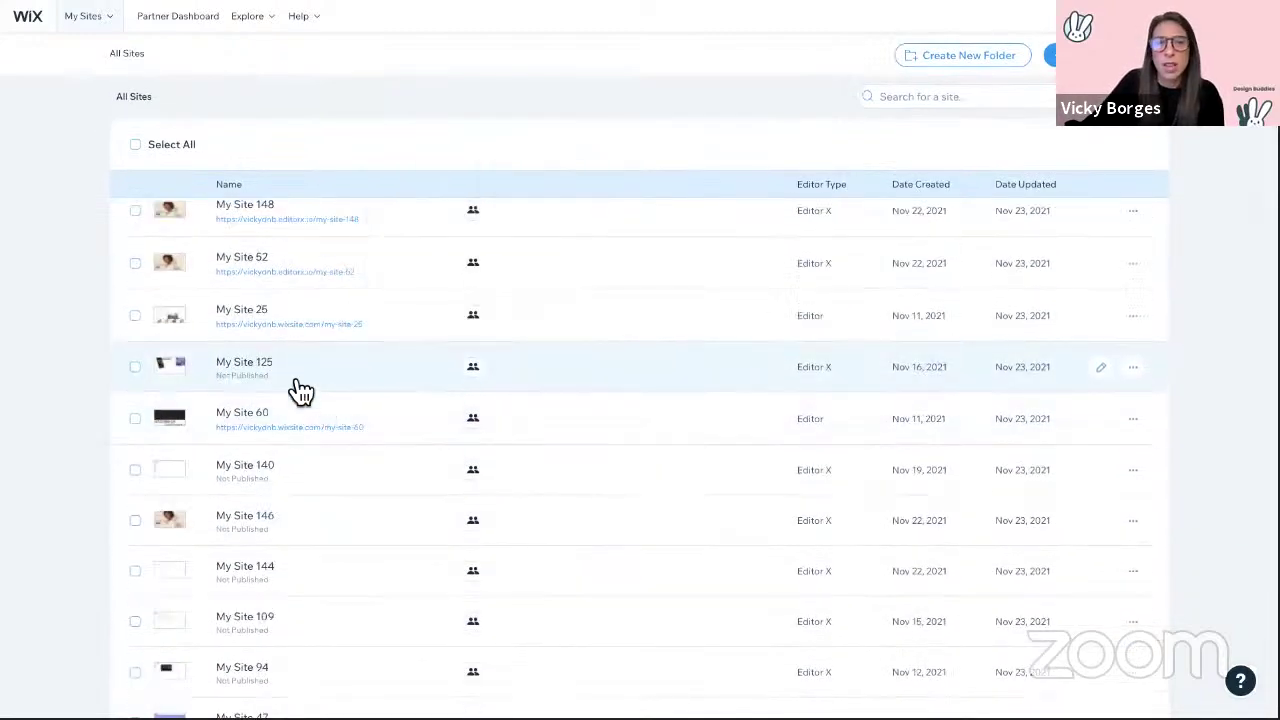
{"action": "scroll", "coordinate": [300, 391], "scroll_direction": "down", "scroll_amount": 2}
{"action": "scroll", "coordinate": [289, 391], "scroll_direction": "down", "scroll_amount": 5}
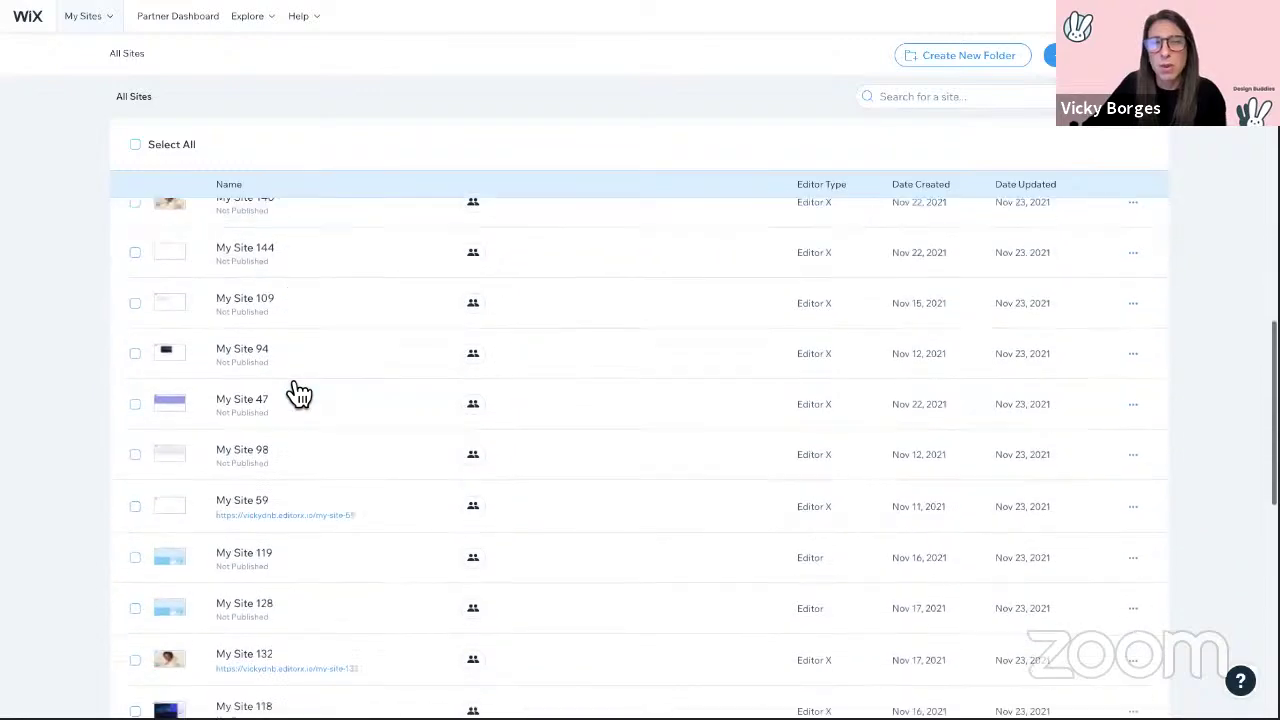
{"action": "scroll", "coordinate": [289, 391], "scroll_direction": "up", "scroll_amount": 8}
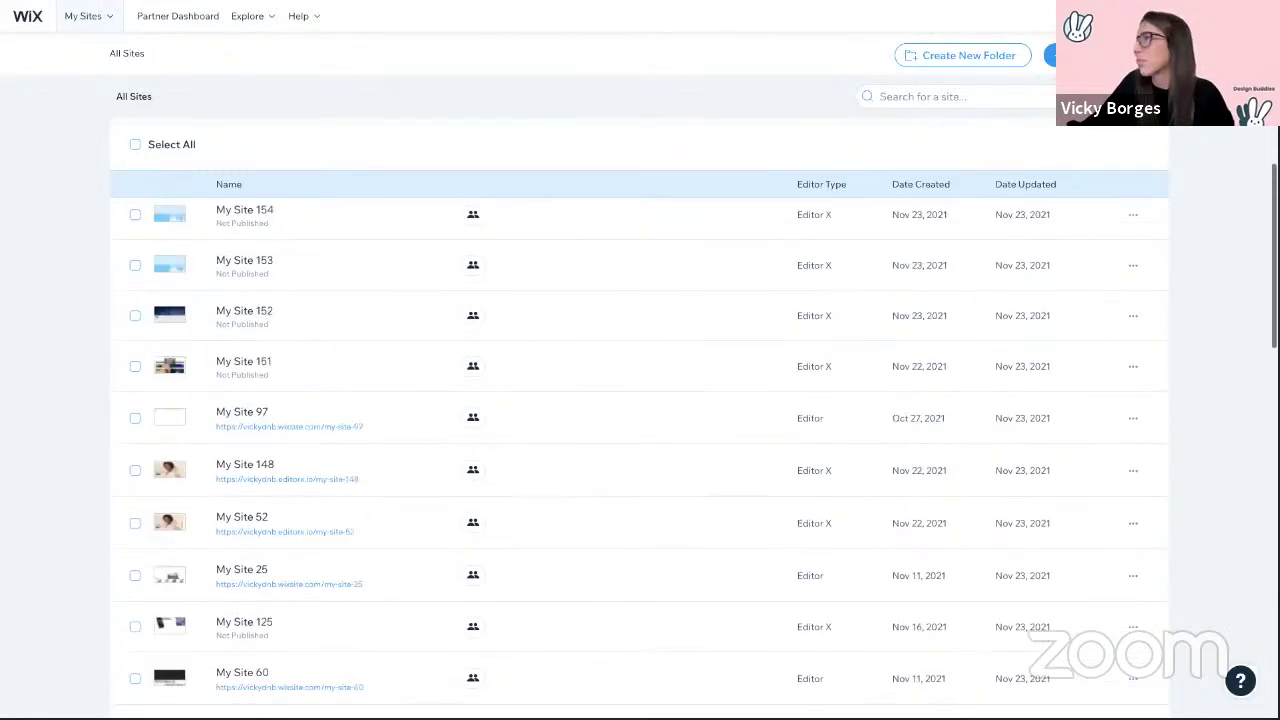
Step: Search the site list for 'hi' and open the Hi site's live page
{"action": "left_click", "coordinate": [890, 96]}
{"action": "type", "text": "h"}
{"action": "key", "text": "BackSpace"}
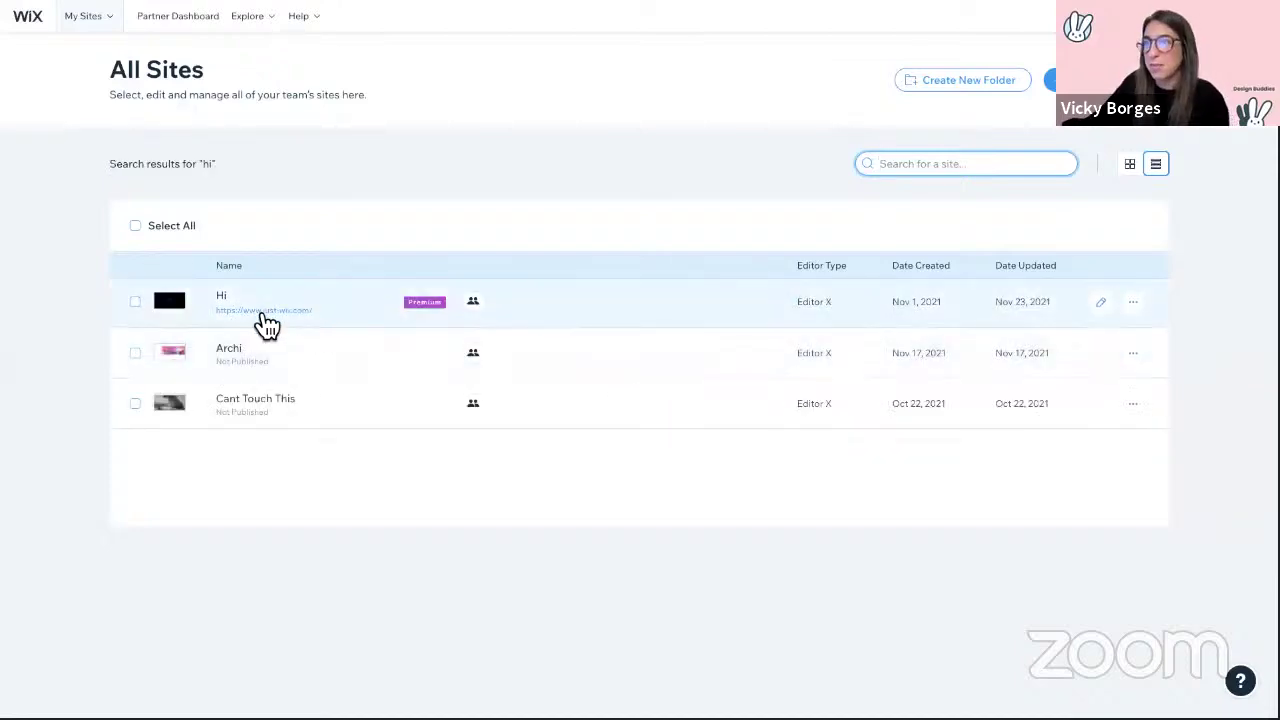
{"action": "left_click", "coordinate": [274, 326]}
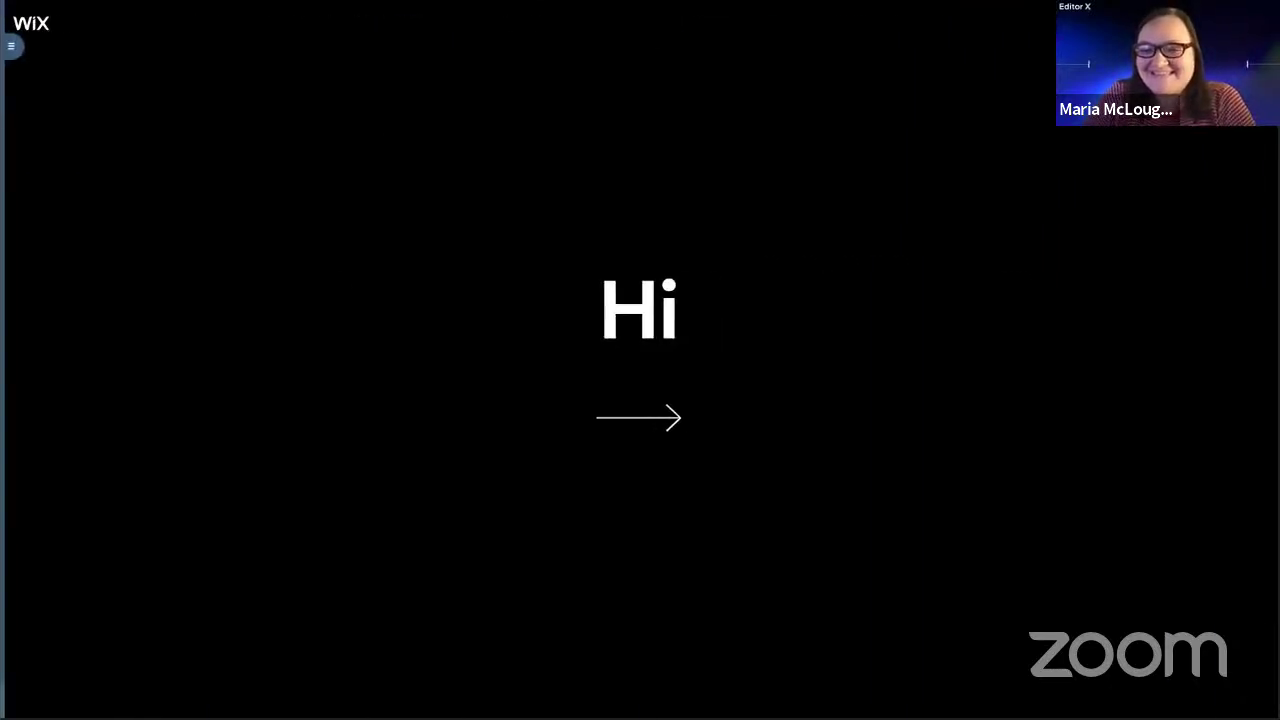
Step: Return to the My Sites tab and open the Hi site in Editor X
{"action": "key", "text": "super+shift+f"}
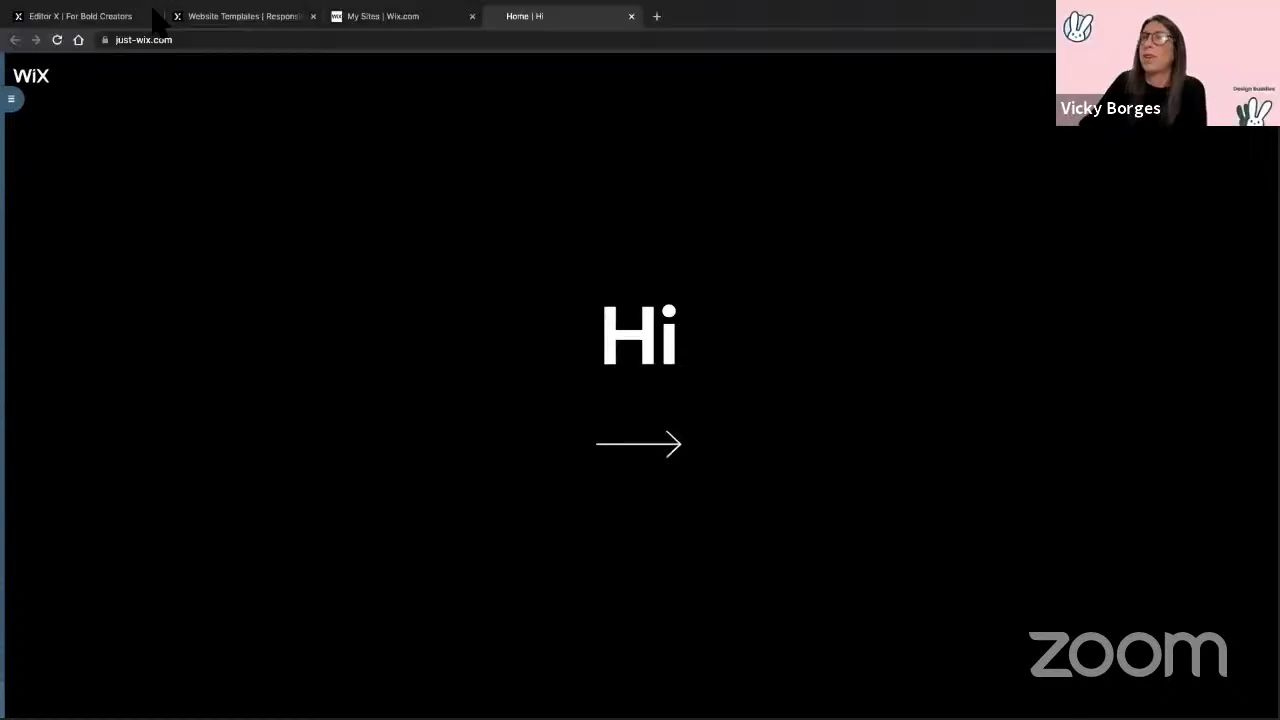
{"action": "left_click", "coordinate": [400, 18]}
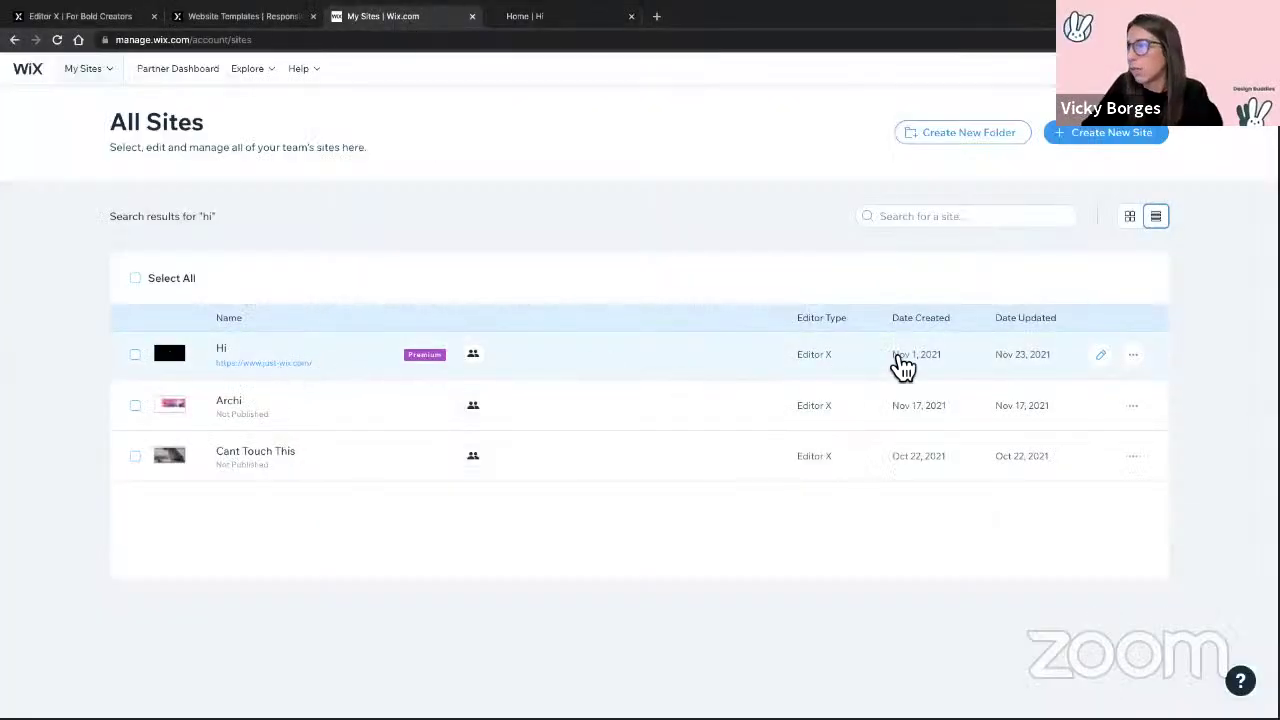
{"action": "left_click", "coordinate": [1104, 358]}
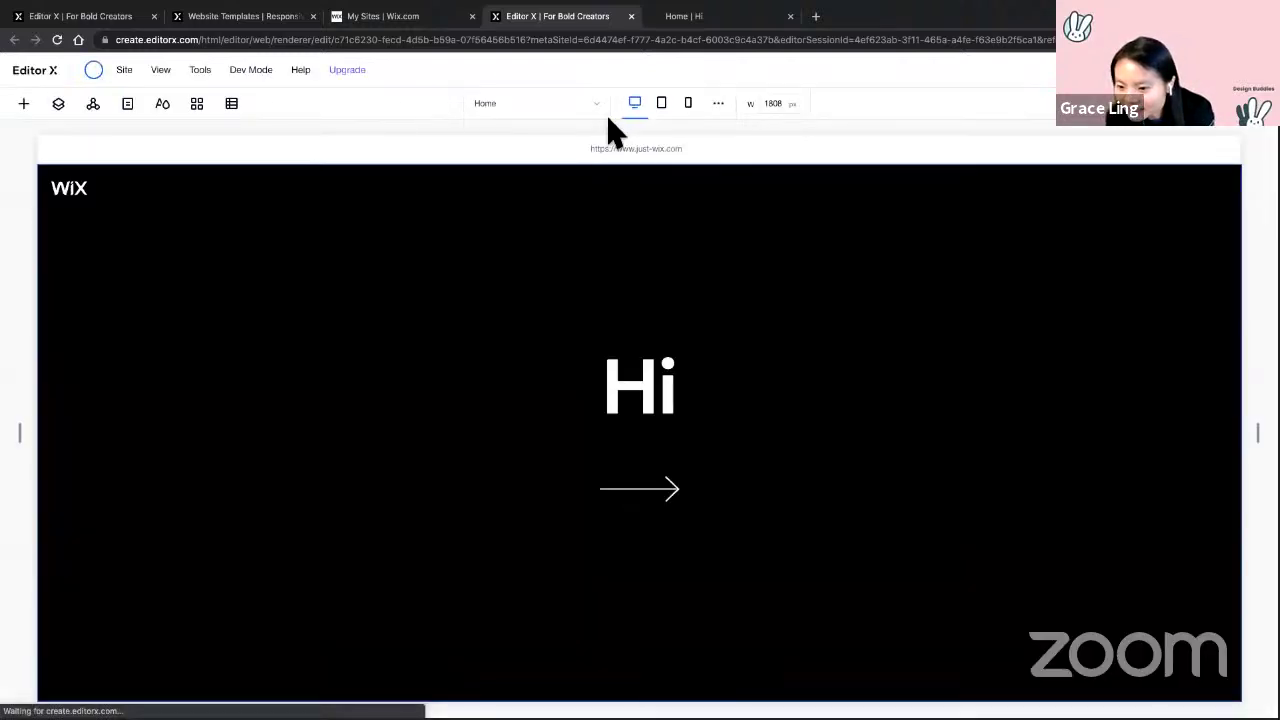
Step: Show the Links page on the canvas and switch to preview mode
{"action": "left_click", "coordinate": [580, 105]}
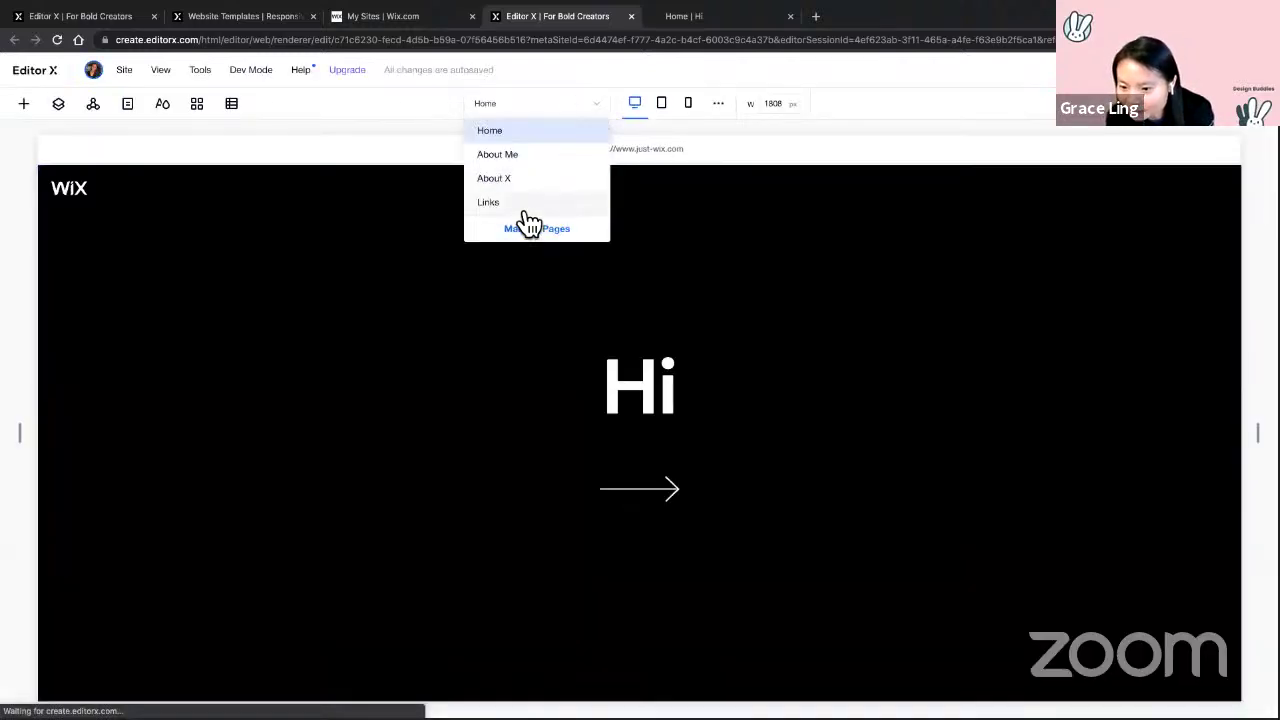
{"action": "left_click", "coordinate": [528, 225]}
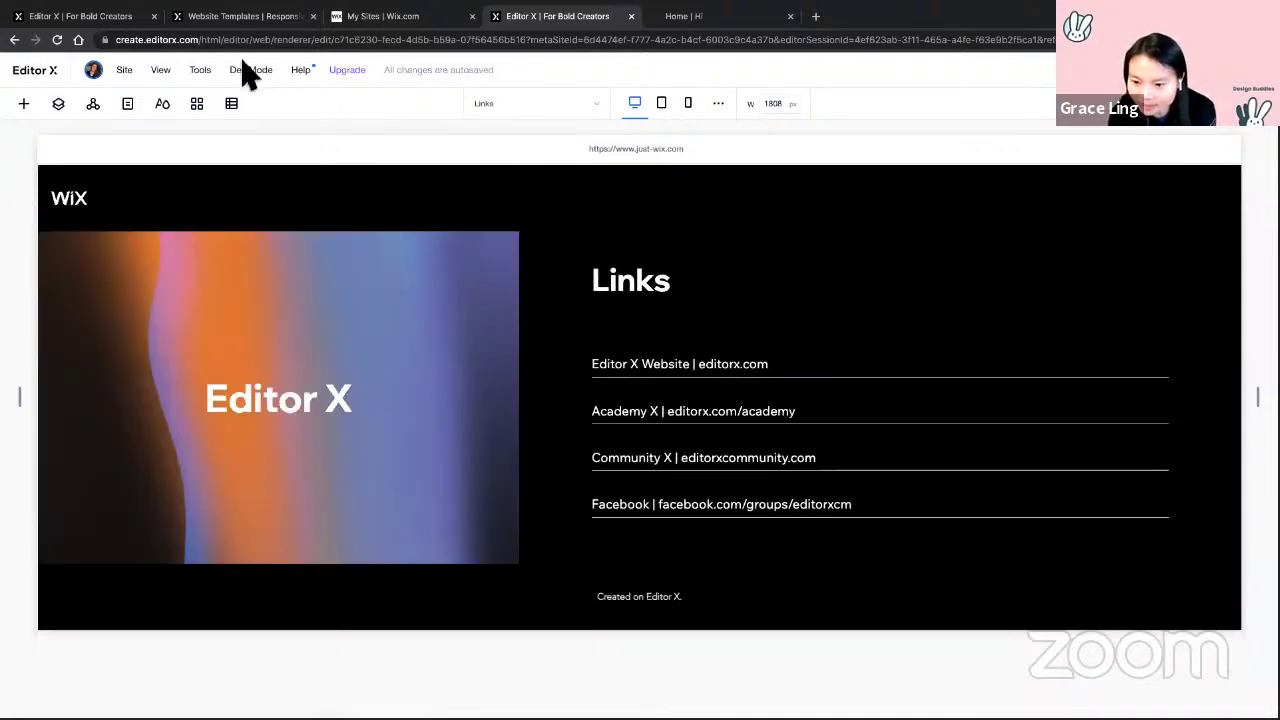
{"action": "key", "text": "ctrl+p"}
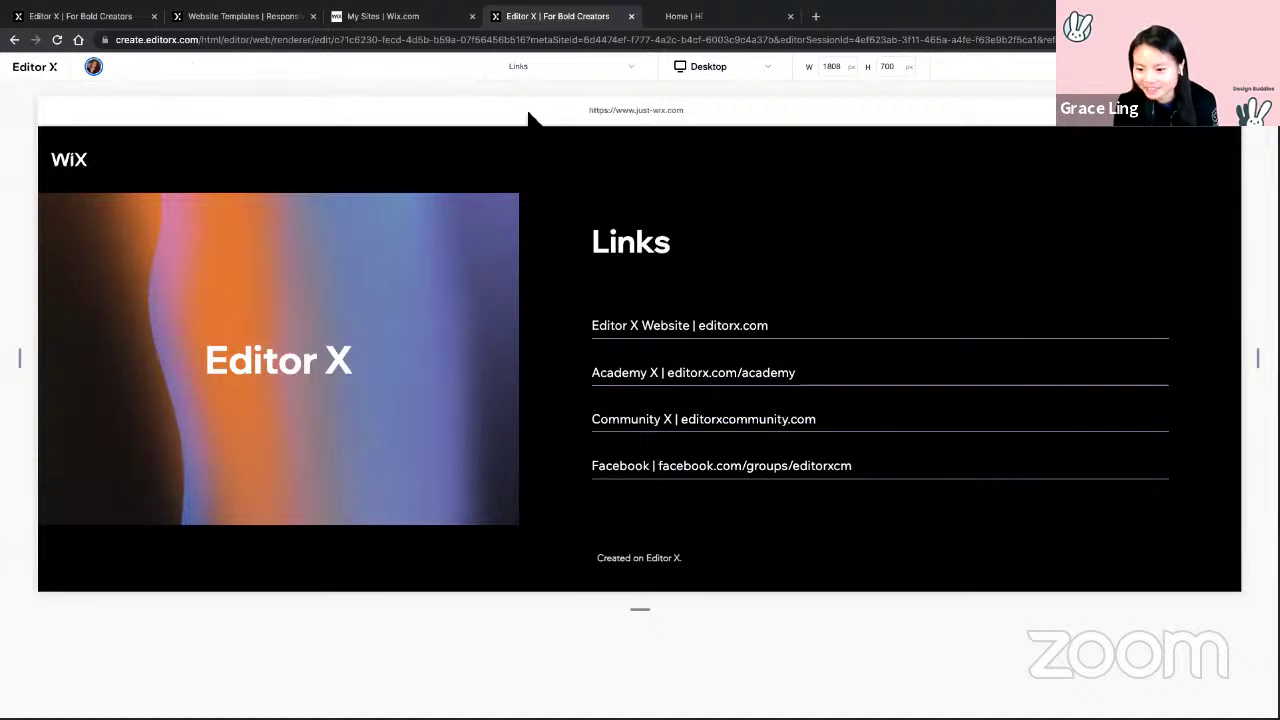